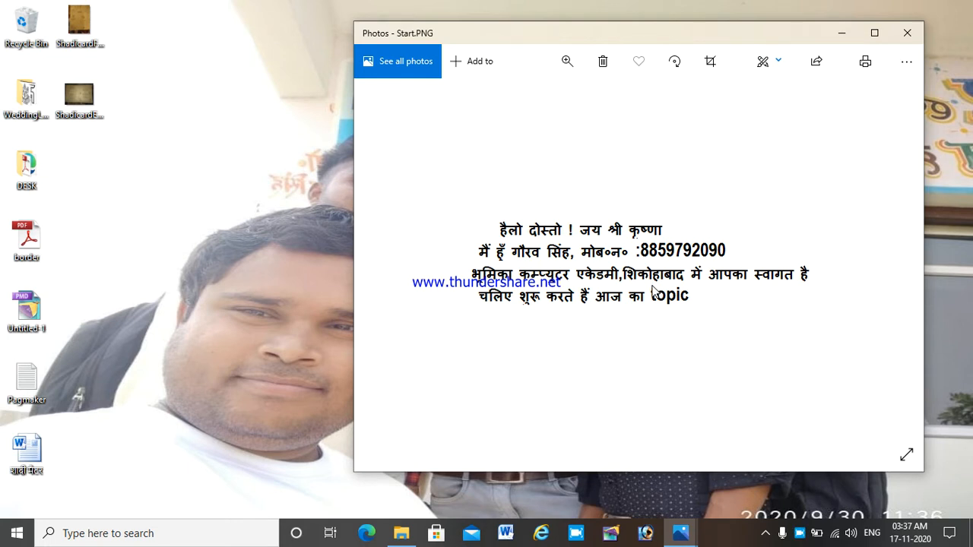
# Open the शादी मैटर document from the desktop in Word and maximize its window
pyautogui.click(40, 454)
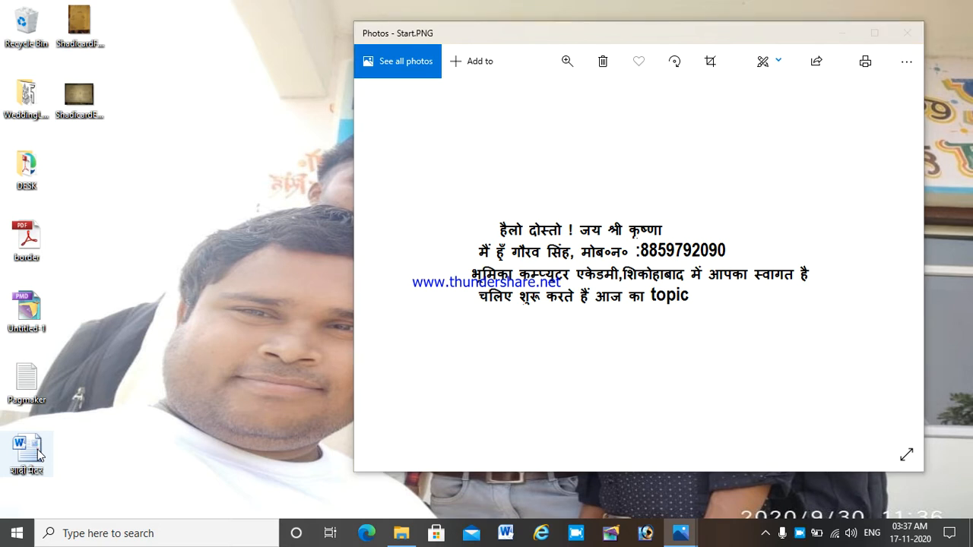
pyautogui.doubleClick(40, 454)
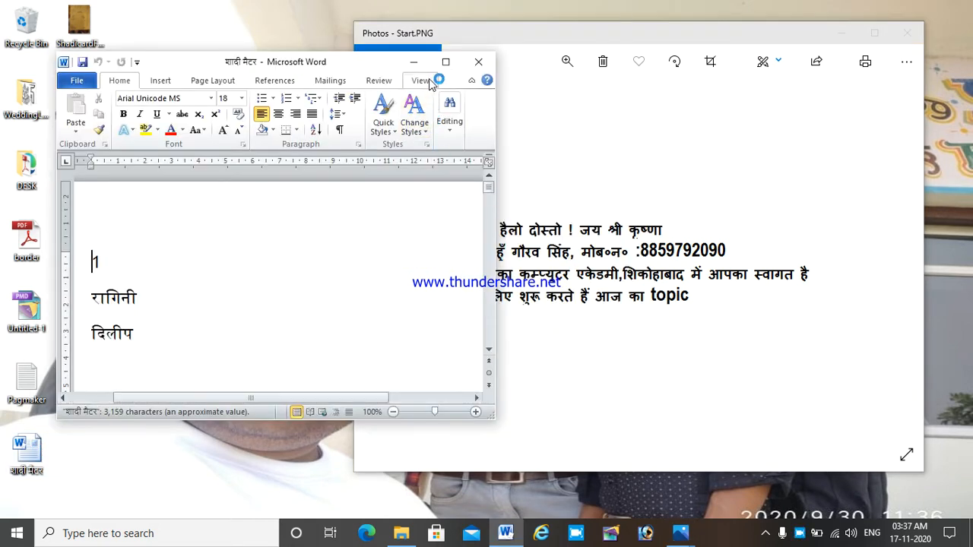
pyautogui.click(445, 62)
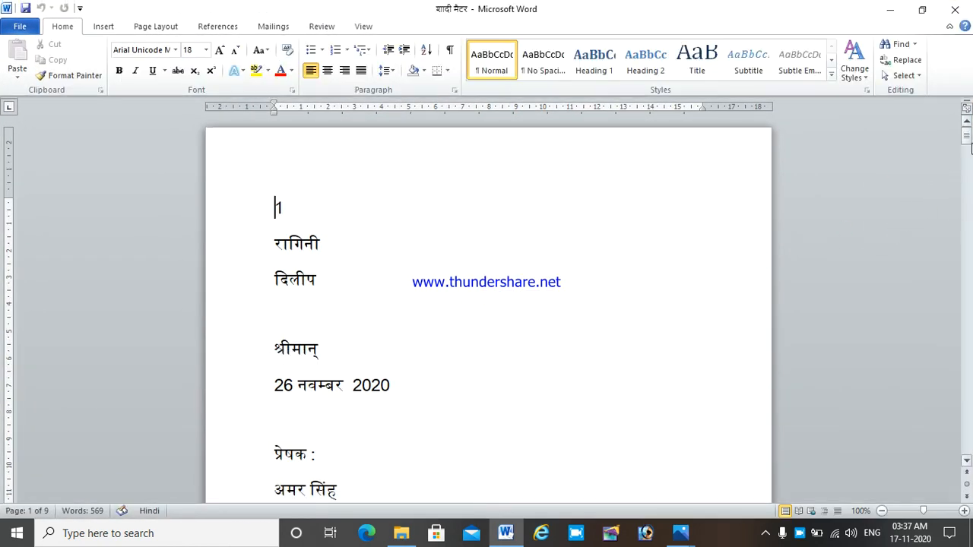
# Look through the Hindi wedding card text from page 1 to page 3 and back, checking the first name line
pyautogui.moveTo(966, 137)
pyautogui.mouseDown()
pyautogui.moveTo(968, 225)
pyautogui.moveTo(971, 137)
pyautogui.mouseUp()
pyautogui.moveTo(968, 137); pyautogui.dragTo(968, 231)
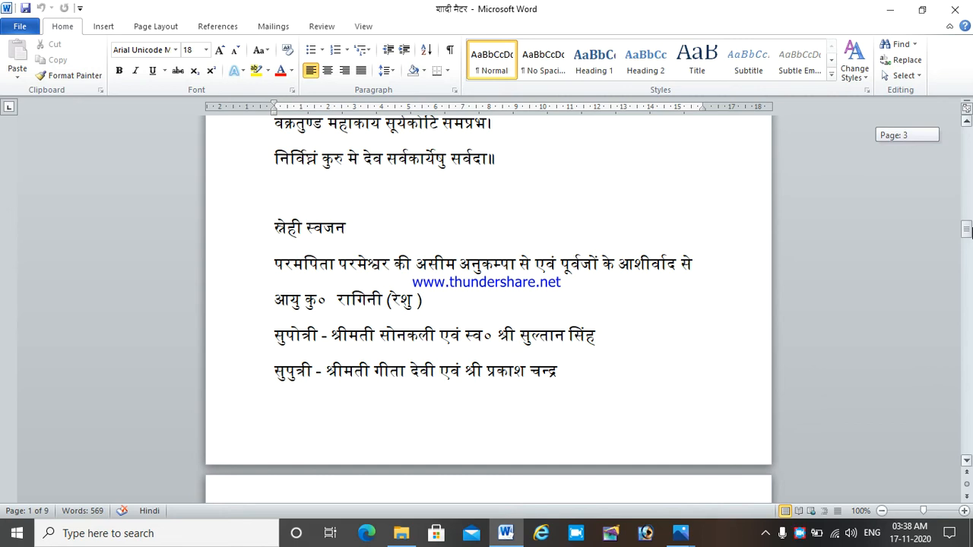
pyautogui.moveTo(968, 231); pyautogui.dragTo(959, 134)
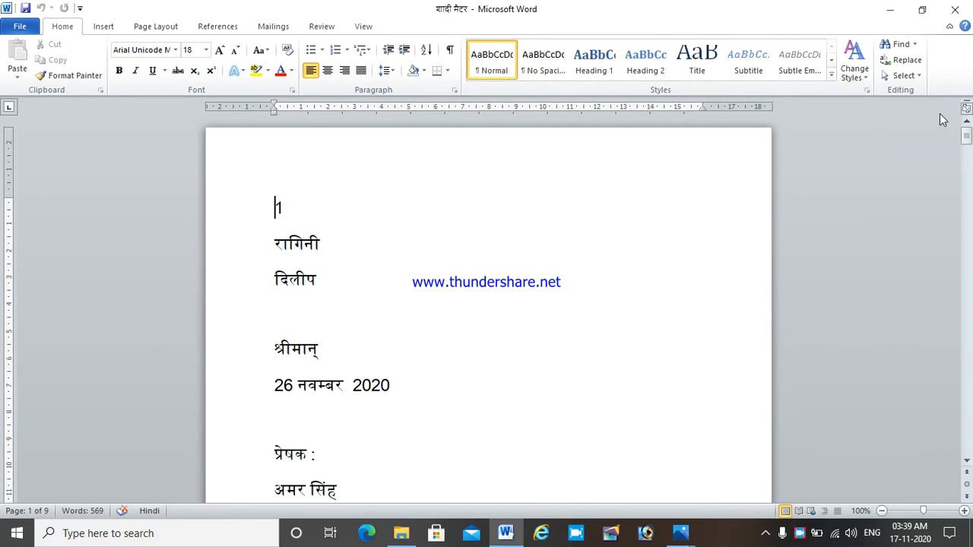
pyautogui.click(546, 226)
pyautogui.moveTo(327, 244); pyautogui.dragTo(272, 242)
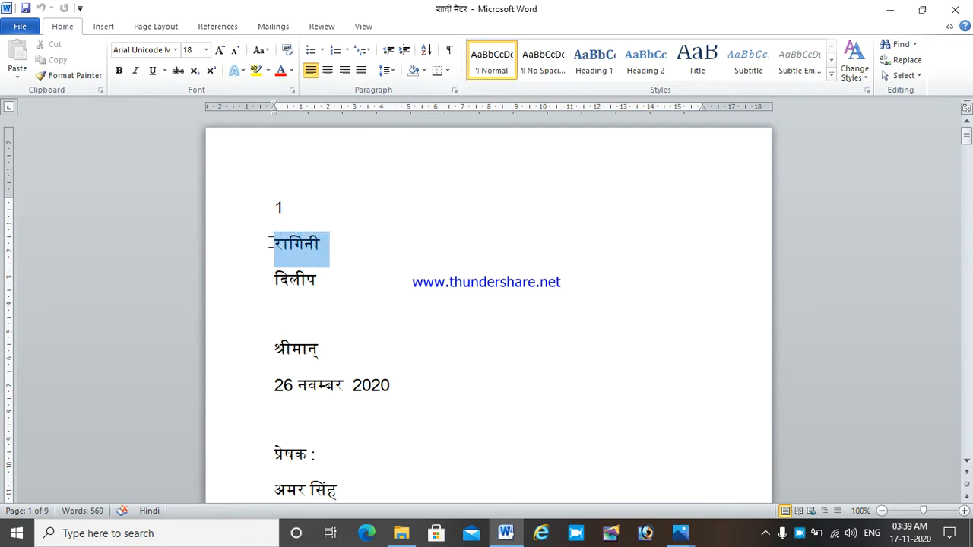
# Switch the input language to Hindi and insert a new line below the 1 at the top of the document
pyautogui.click(322, 182)
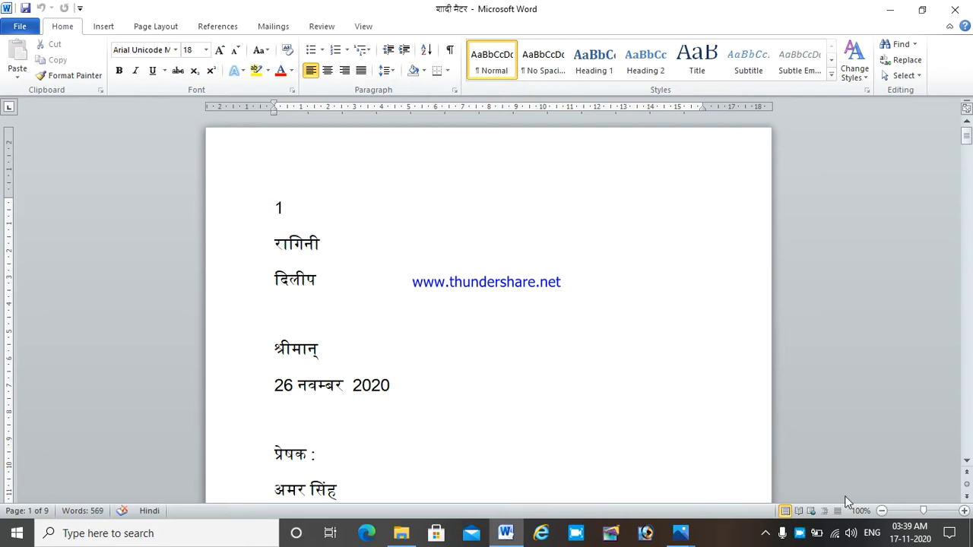
pyautogui.click(873, 534)
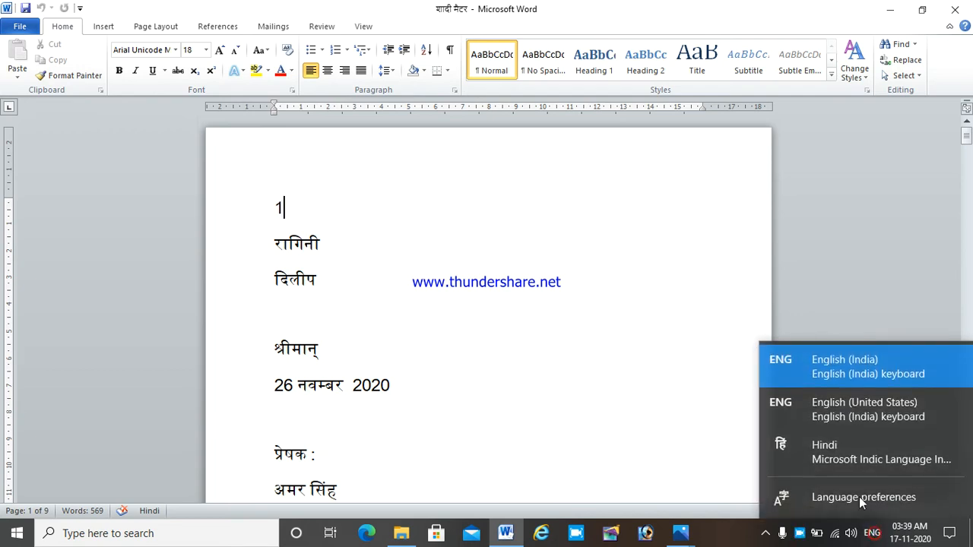
pyautogui.click(829, 445)
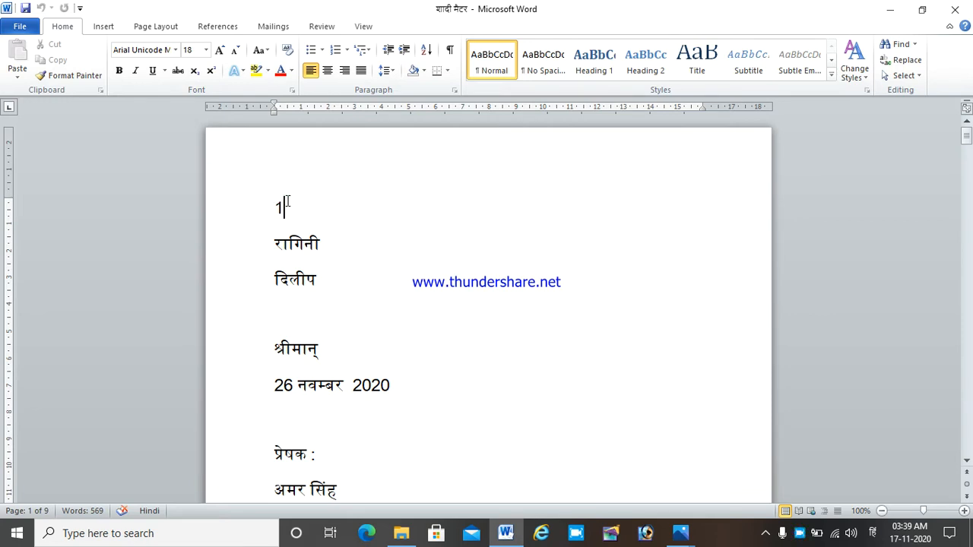
pyautogui.press('Return')
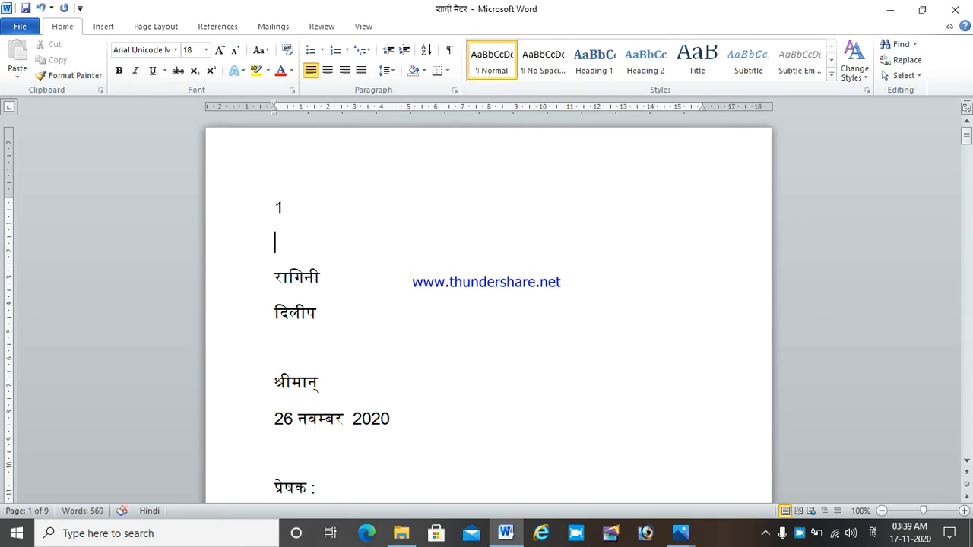
# Enter the bride's first name phonetically on the new line and accept its matching Hindi spelling suggestion
pyautogui.write('raj')
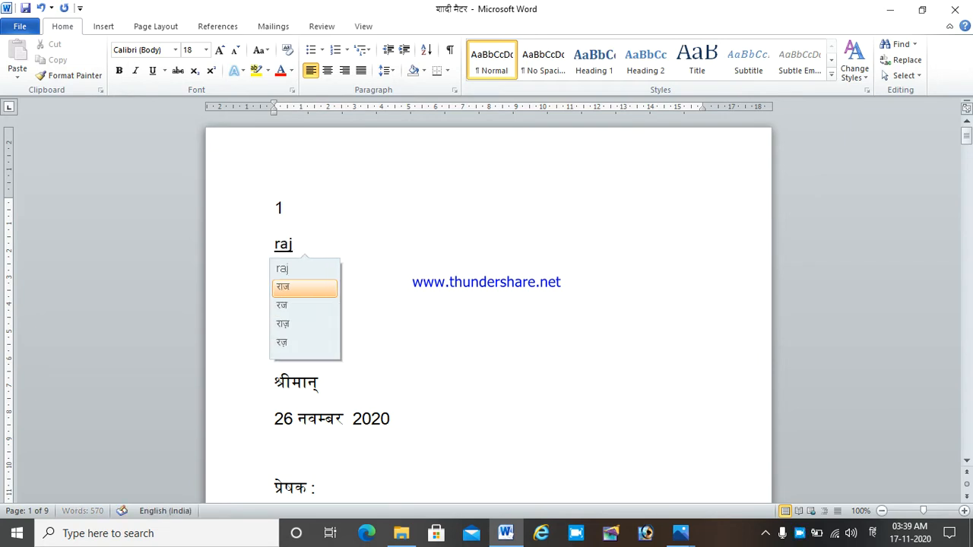
pyautogui.write('ini')
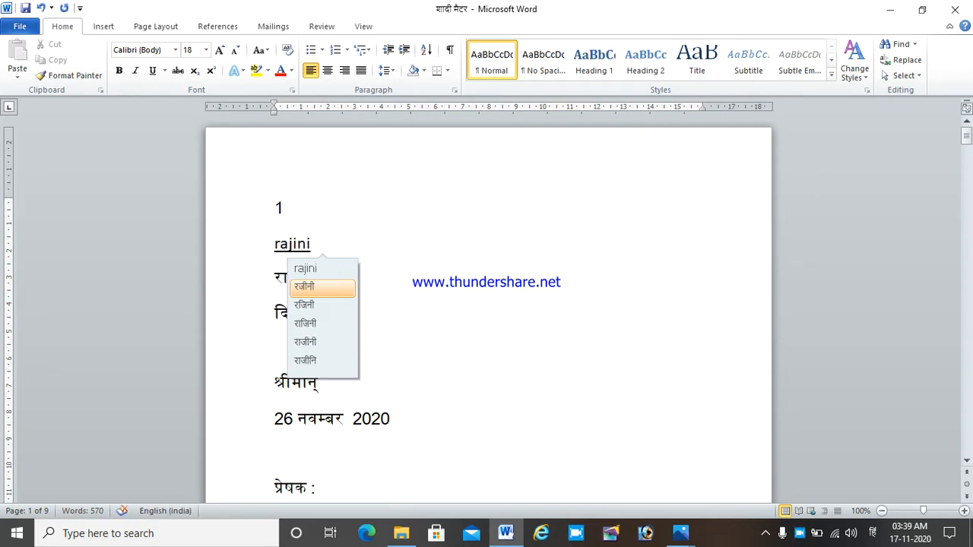
pyautogui.press('BackSpace')
pyautogui.press('BackSpace')
pyautogui.press('BackSpace')
pyautogui.press('BackSpace')
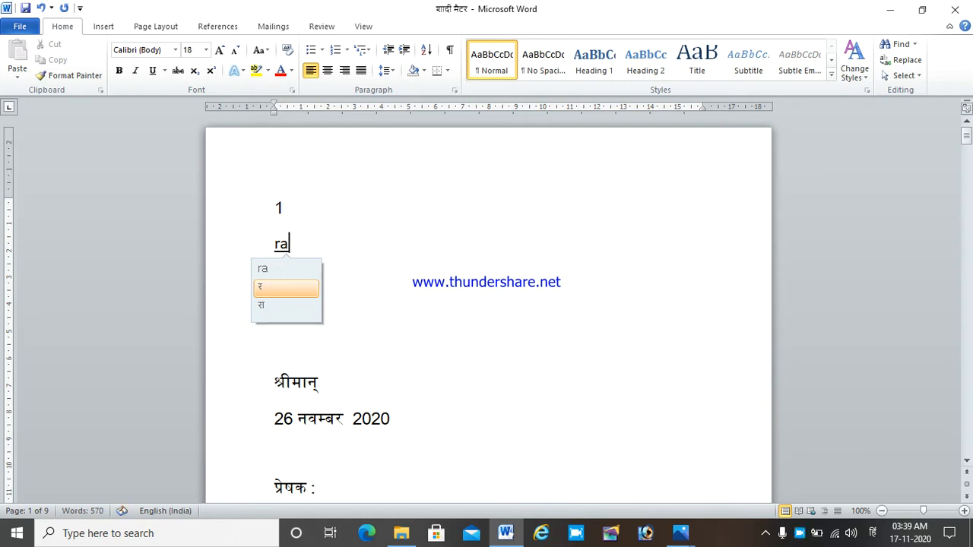
pyautogui.write('gini')
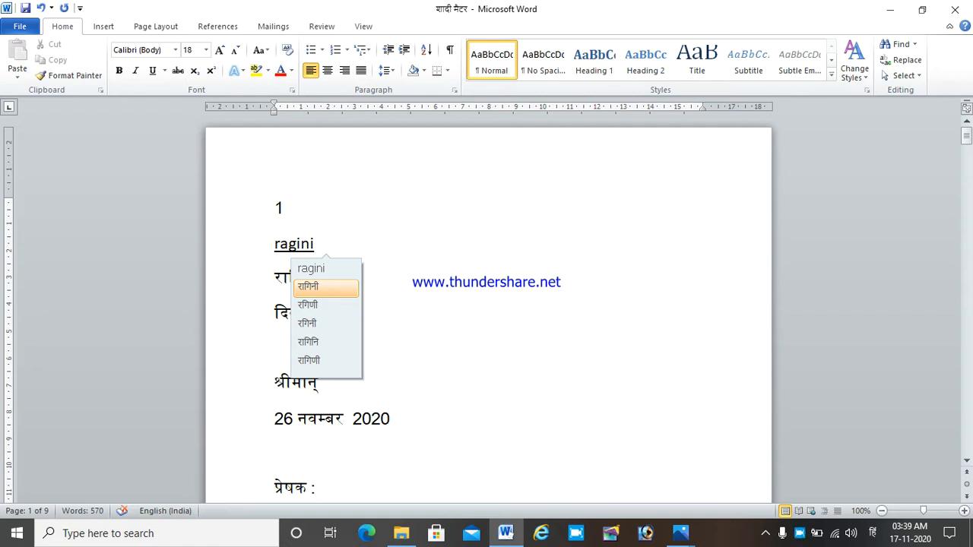
pyautogui.press('Down')
pyautogui.press('Down')
pyautogui.press('Up')
pyautogui.press('Up')
pyautogui.press('Up')
pyautogui.press('Down')
pyautogui.press('Return')
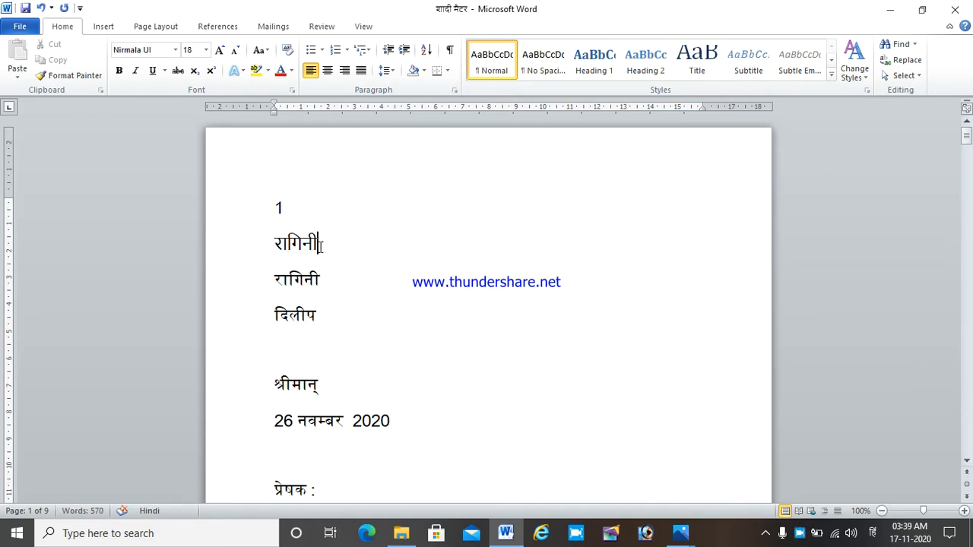
# Delete the Hindi name just entered on the line below the 1
pyautogui.press('BackSpace')
pyautogui.press('BackSpace')
pyautogui.press('BackSpace')
pyautogui.press('BackSpace')
pyautogui.press('BackSpace')
pyautogui.press('BackSpace')
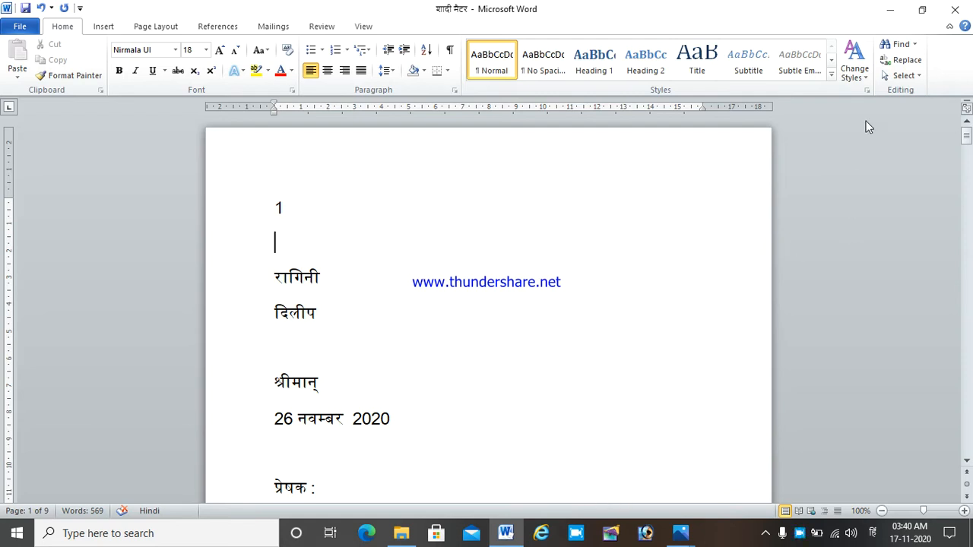
# Clear the open windows from the desktop, open the Pagmaker text file in Notepad and copy its converter web address
pyautogui.click(897, 10)
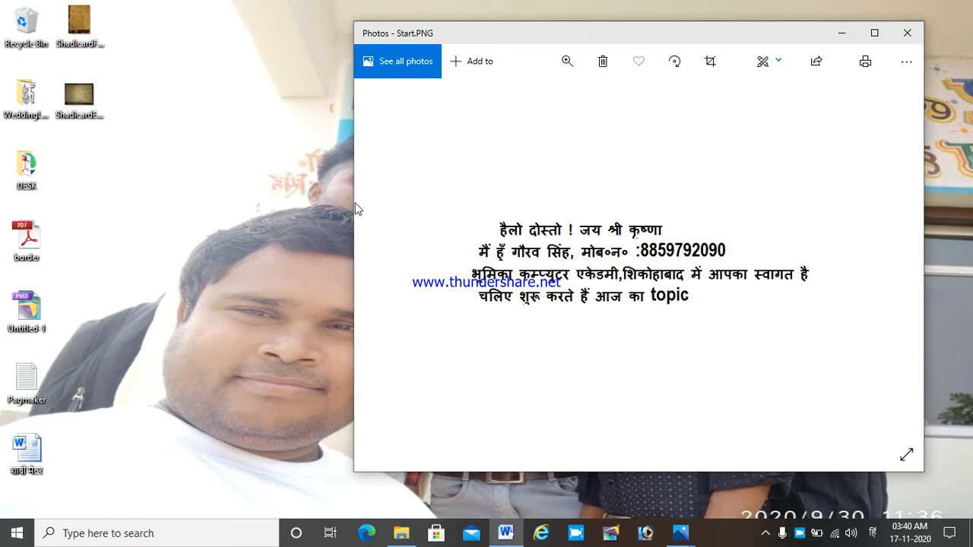
pyautogui.click(894, 34)
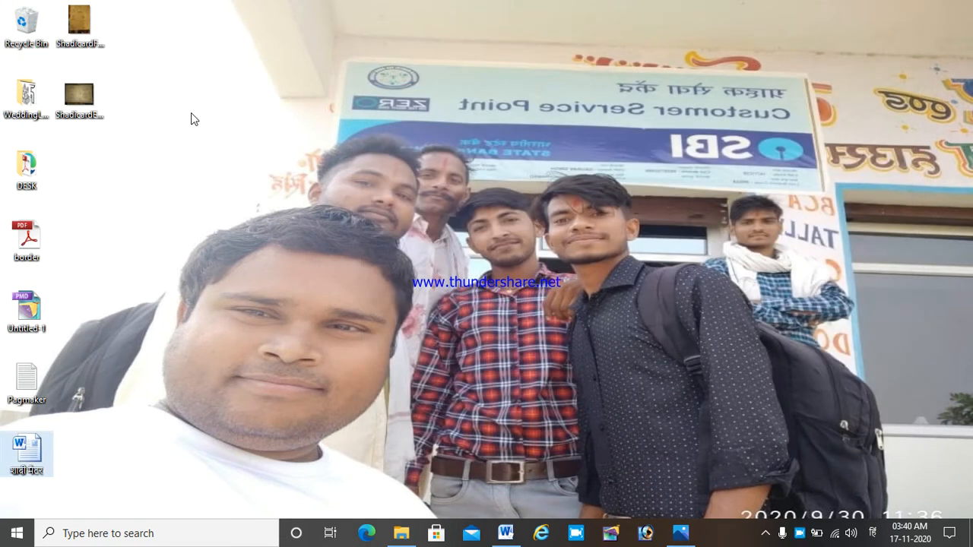
pyautogui.doubleClick(23, 384)
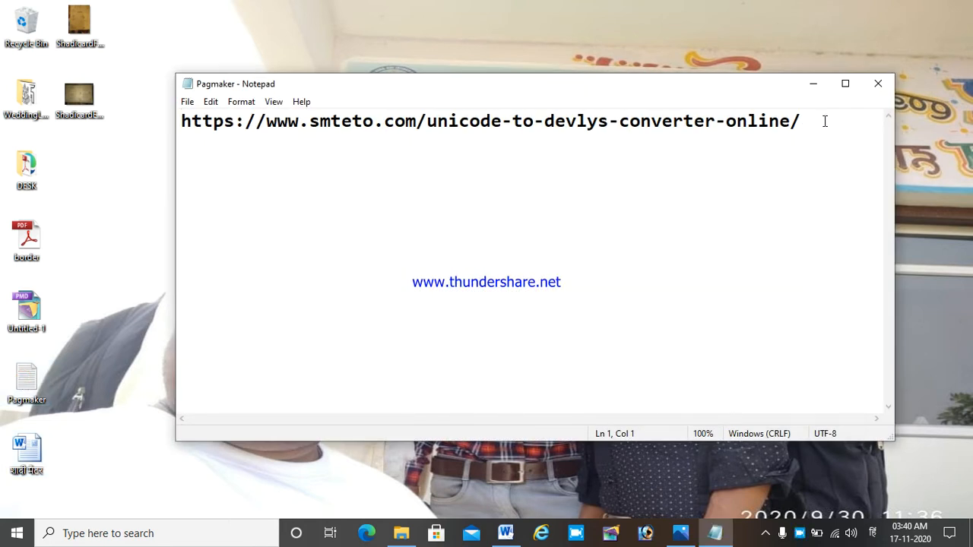
pyautogui.moveTo(823, 121); pyautogui.dragTo(94, 114)
pyautogui.hotkey('ctrl', 'c')
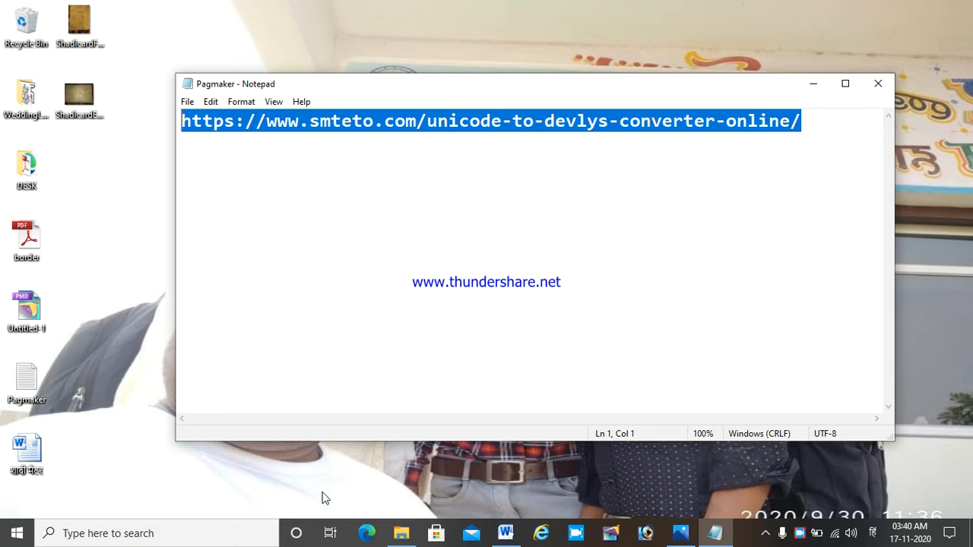
# Launch Google Chrome from the DESK folder, load the copied smteto.com/unicode-to-devlys-converter-online/ address and activate the Mangal text box
pyautogui.click(400, 534)
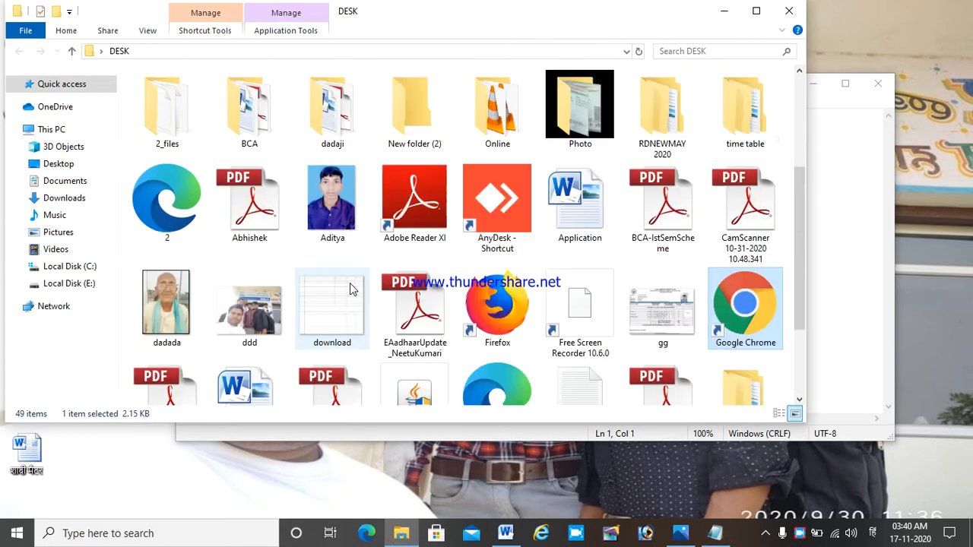
pyautogui.doubleClick(743, 318)
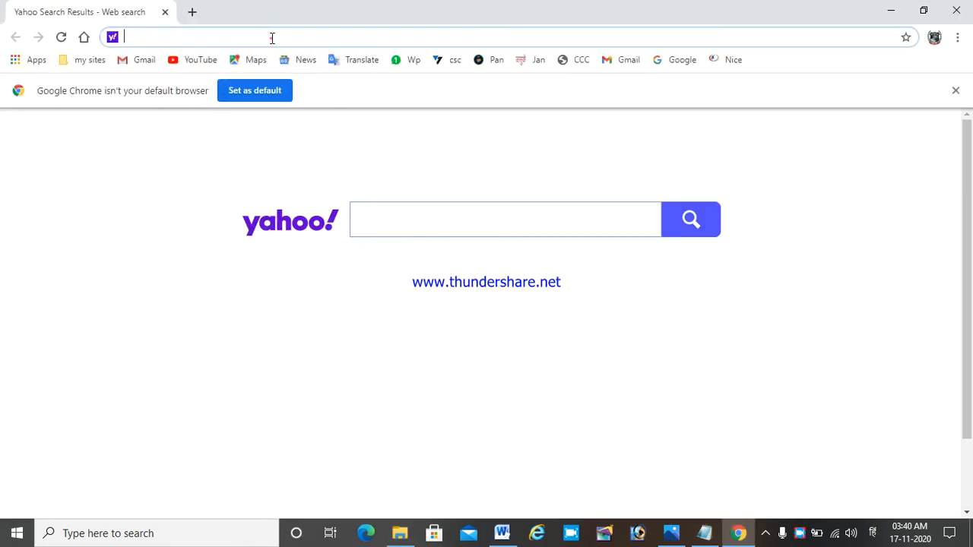
pyautogui.hotkey('ctrl', 'v')
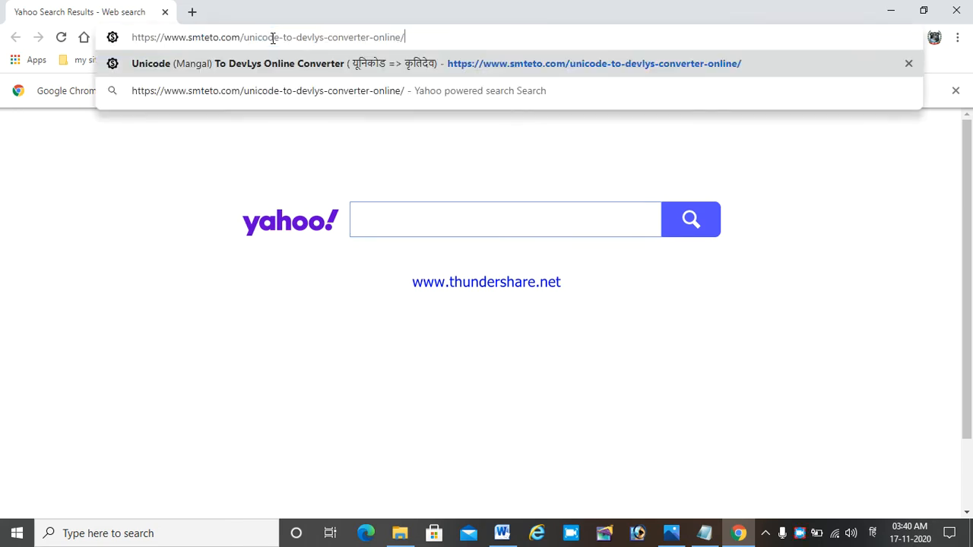
pyautogui.press('Return')
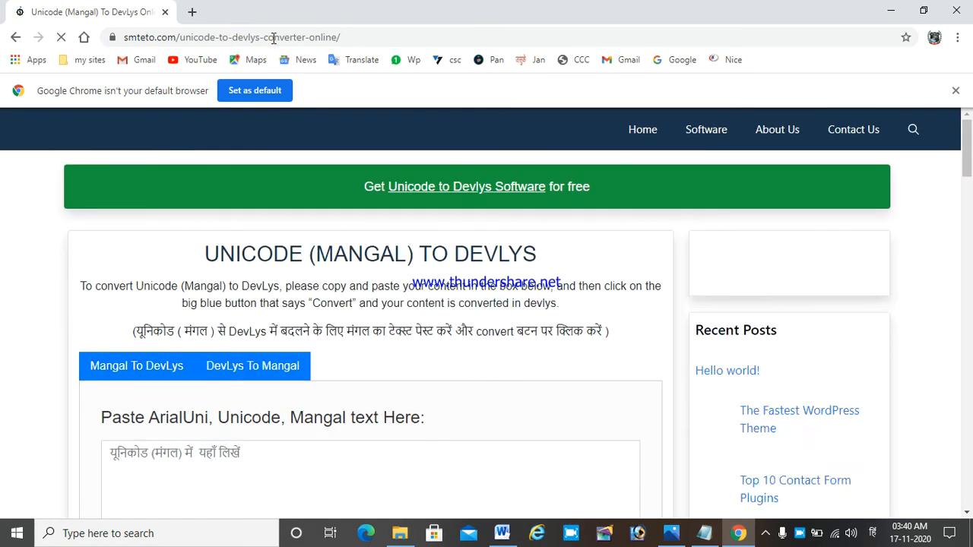
pyautogui.scroll(-3, 424, 195)
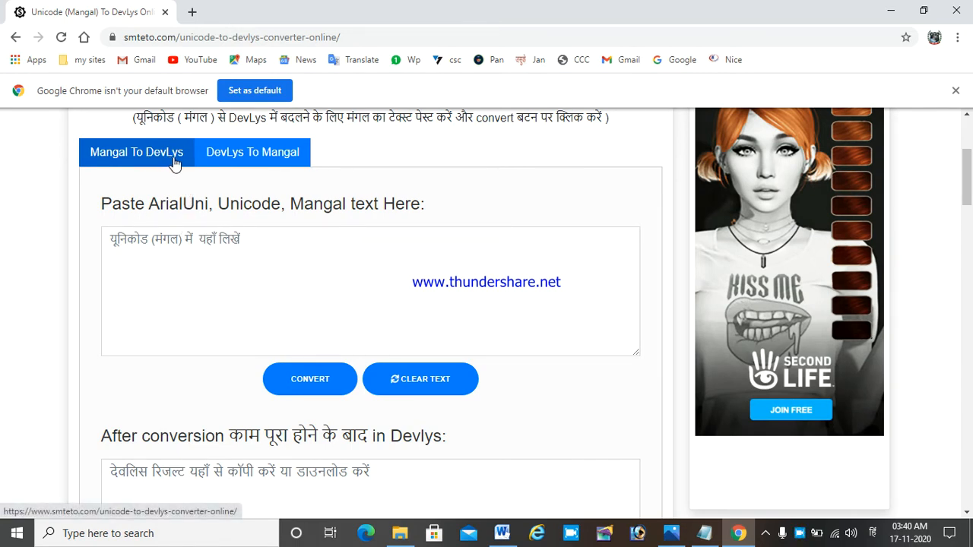
pyautogui.click(208, 257)
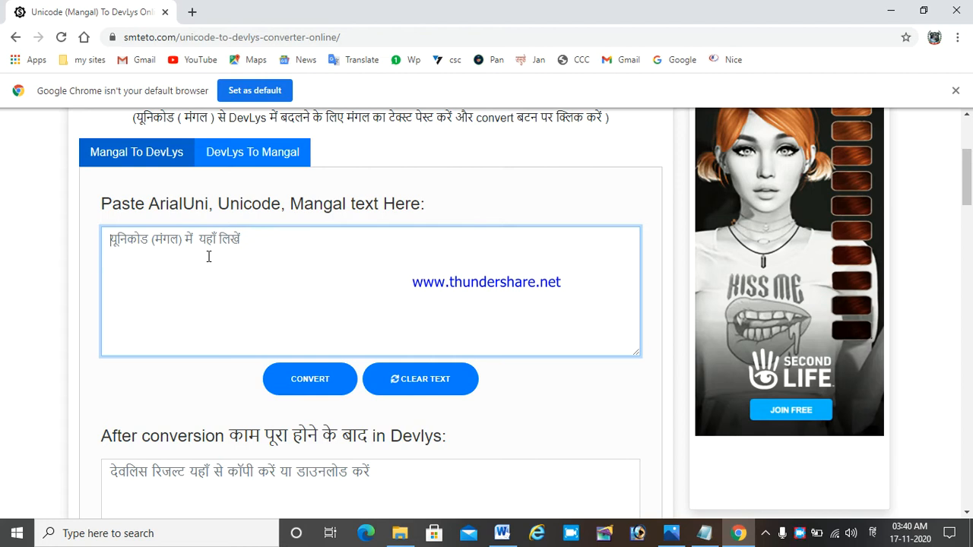
# Switch to Word and select the Hindi card text from the opening 1 through the closing family line, excluding the final name above the double rule
pyautogui.click(502, 535)
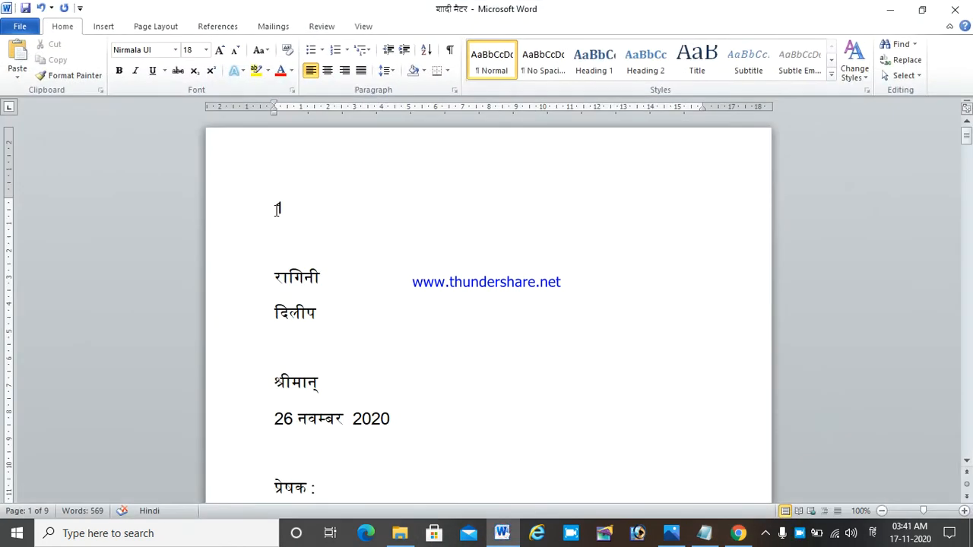
pyautogui.moveTo(275, 207); pyautogui.dragTo(291, 274)
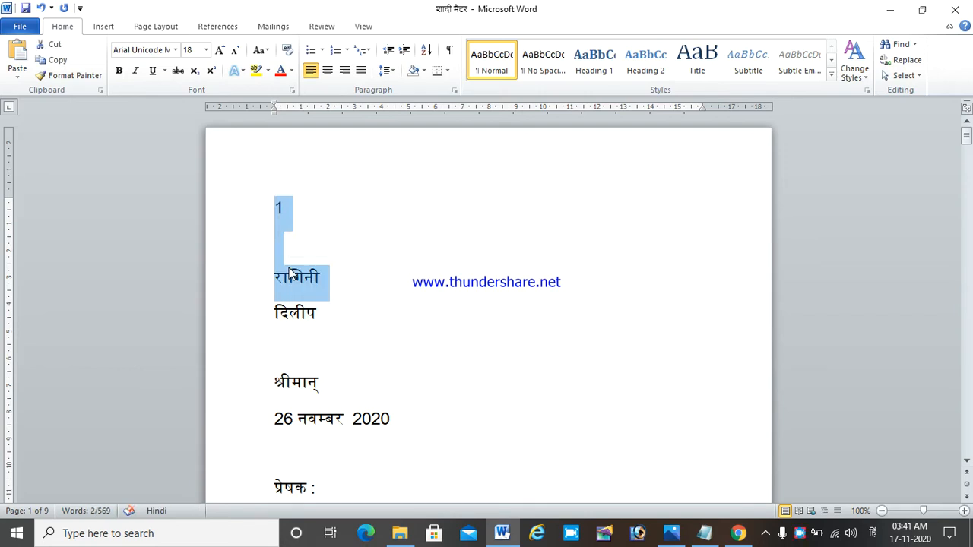
pyautogui.hotkey('shift', 'Down')
pyautogui.hotkey('shift', 'Down')
pyautogui.hotkey('shift', 'Down')
pyautogui.hotkey('shift', 'Down')
pyautogui.hotkey('shift', 'Down')
pyautogui.hotkey('shift', 'Down')
pyautogui.hotkey('shift', 'Down')
pyautogui.hotkey('shift', 'Down')
pyautogui.hotkey('shift', 'Down')
pyautogui.hotkey('shift', 'Down')
pyautogui.hotkey('shift', 'Down')
pyautogui.hotkey('shift', 'Down')
pyautogui.hotkey('shift', 'Down')
pyautogui.hotkey('shift', 'Down')
pyautogui.hotkey('shift', 'Down')
pyautogui.hotkey('shift', 'Down')
pyautogui.hotkey('shift', 'Down')
pyautogui.hotkey('shift', 'Down')
pyautogui.hotkey('shift', 'Down')
pyautogui.hotkey('shift', 'Down')
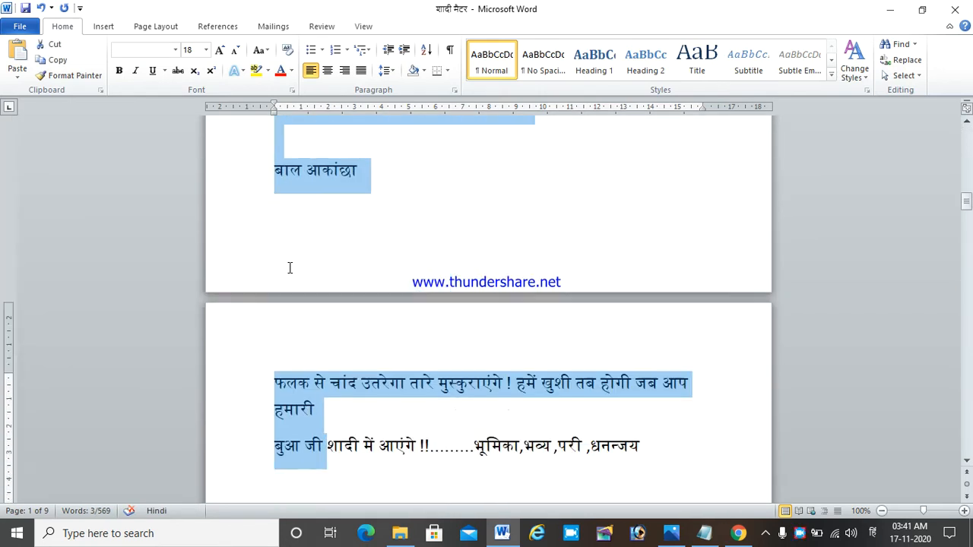
pyautogui.hotkey('shift', 'Down')
pyautogui.hotkey('shift', 'Down')
pyautogui.hotkey('shift', 'Down')
pyautogui.hotkey('shift', 'Down')
pyautogui.hotkey('shift', 'Down')
pyautogui.hotkey('shift', 'Down')
pyautogui.hotkey('shift', 'Down')
pyautogui.hotkey('shift', 'Down')
pyautogui.hotkey('shift', 'Down')
pyautogui.hotkey('shift', 'Down')
pyautogui.hotkey('shift', 'Down')
pyautogui.hotkey('shift', 'Down')
pyautogui.hotkey('shift', 'Down')
pyautogui.hotkey('shift', 'Down')
pyautogui.hotkey('shift', 'Down')
pyautogui.hotkey('shift', 'Down')
pyautogui.hotkey('shift', 'Down')
pyautogui.hotkey('shift', 'Down')
pyautogui.hotkey('shift', 'Down')
pyautogui.hotkey('shift', 'Down')
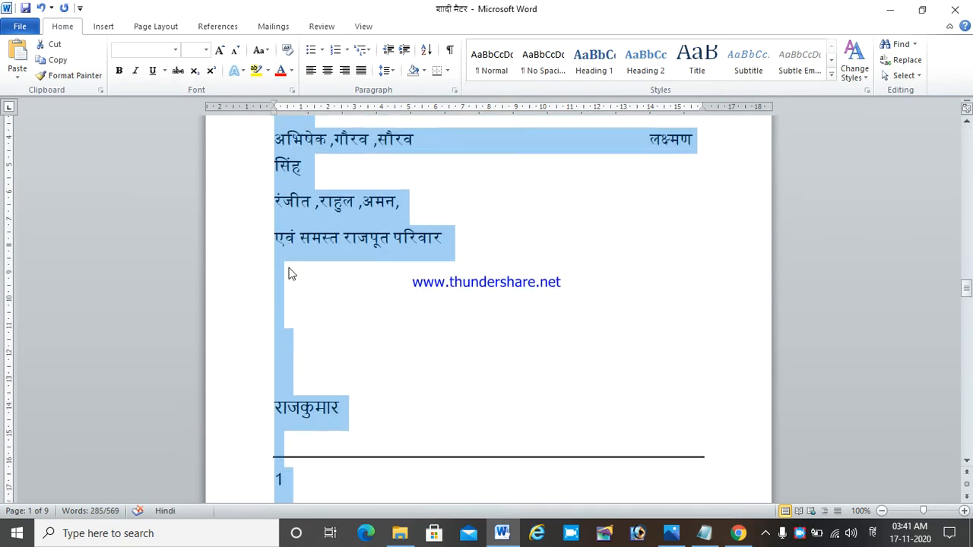
pyautogui.hotkey('shift', 'Up')
pyautogui.hotkey('shift', 'Up')
pyautogui.hotkey('shift', 'Down')
pyautogui.hotkey('shift', 'Up')
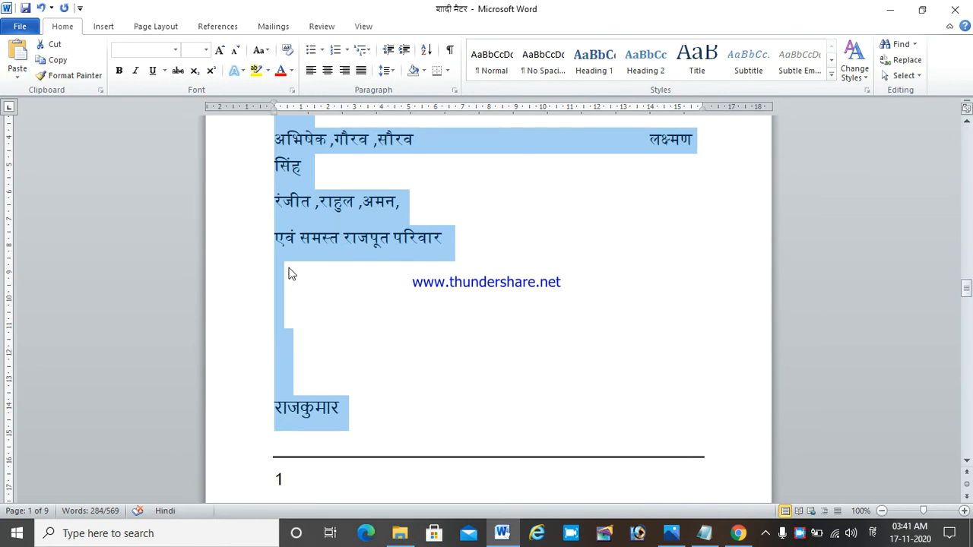
pyautogui.scroll(-2, 289, 274)
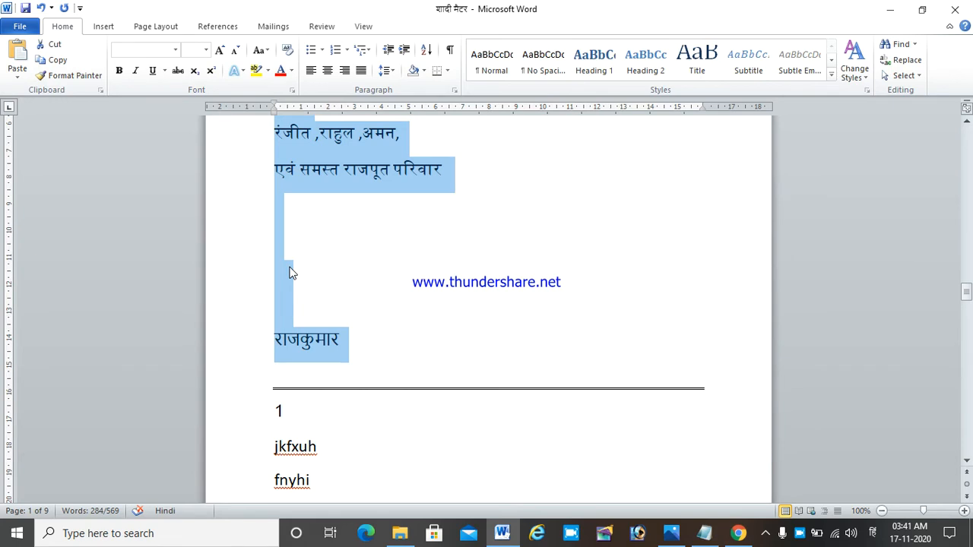
pyautogui.hotkey('shift', 'Up')
pyautogui.hotkey('shift', 'Up')
pyautogui.hotkey('shift', 'Up')
pyautogui.hotkey('shift', 'Up')
pyautogui.hotkey('shift', 'Up')
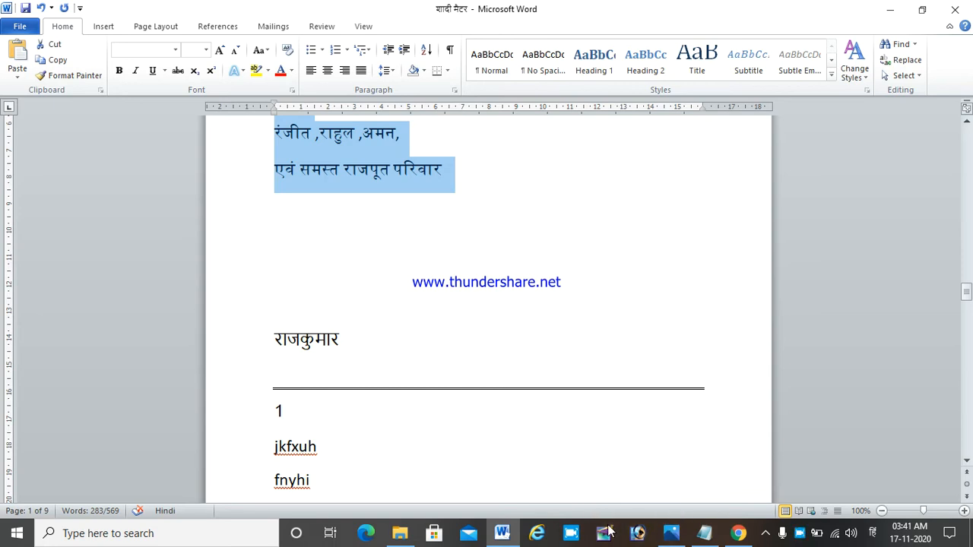
# Copy the selected Hindi card text in the शादी मैटर Word document
pyautogui.click(740, 535)
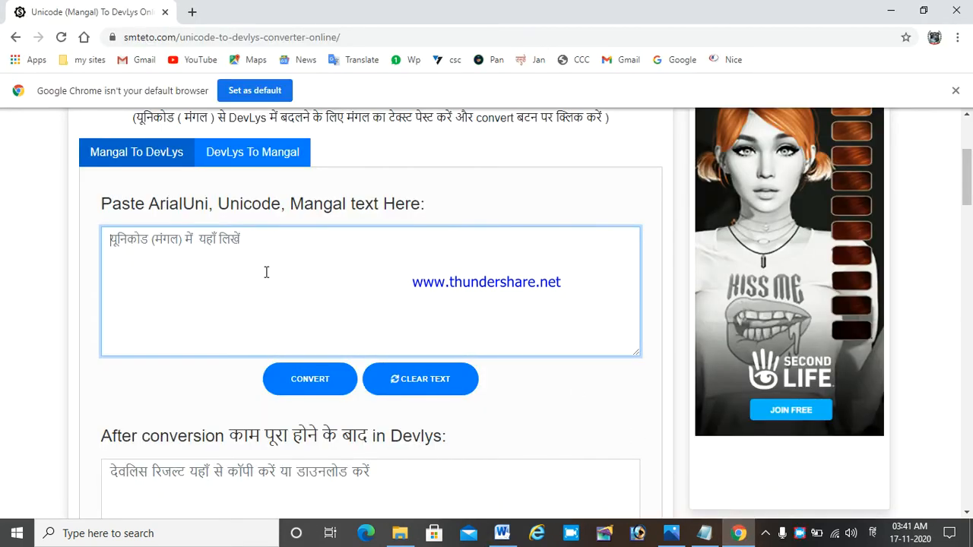
pyautogui.scroll(1, 266, 273)
pyautogui.scroll(-2, 199, 319)
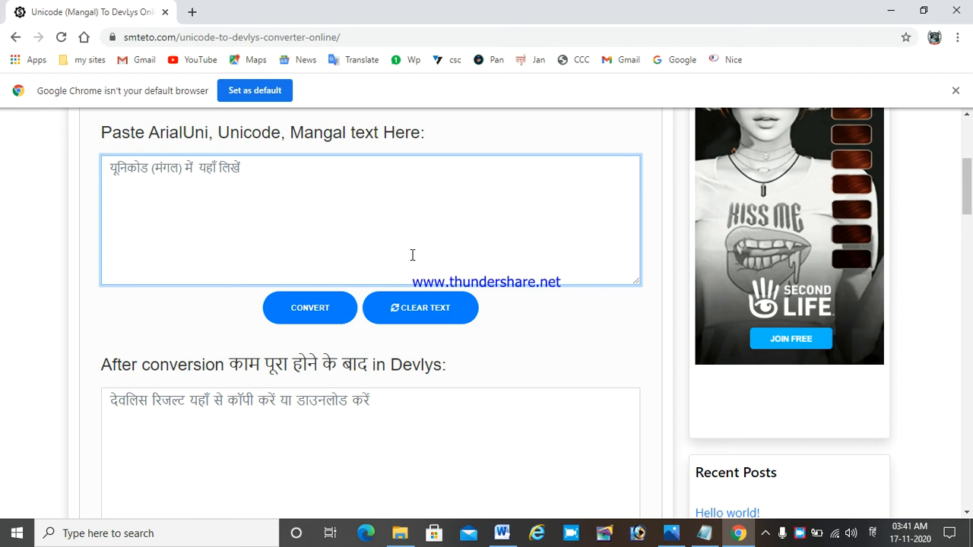
pyautogui.click(502, 533)
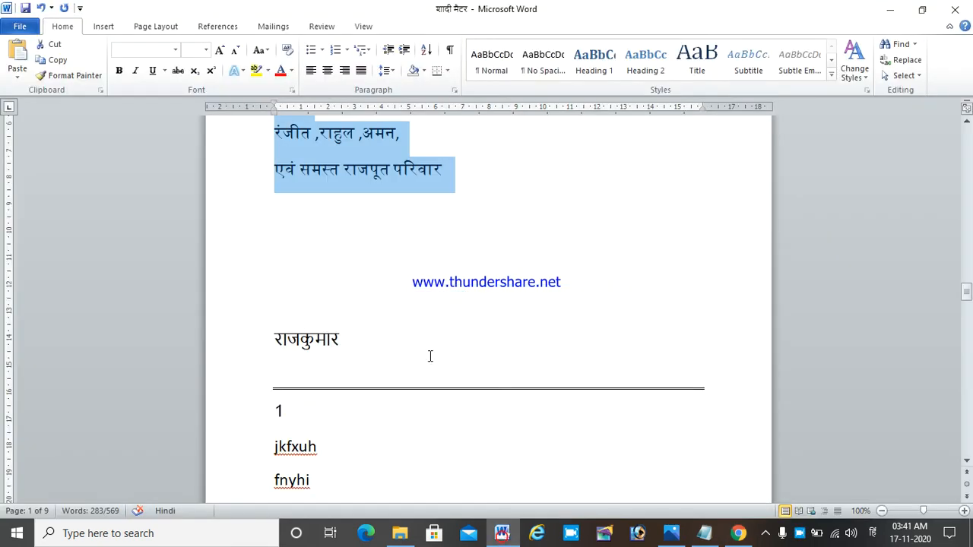
pyautogui.rightClick(378, 169)
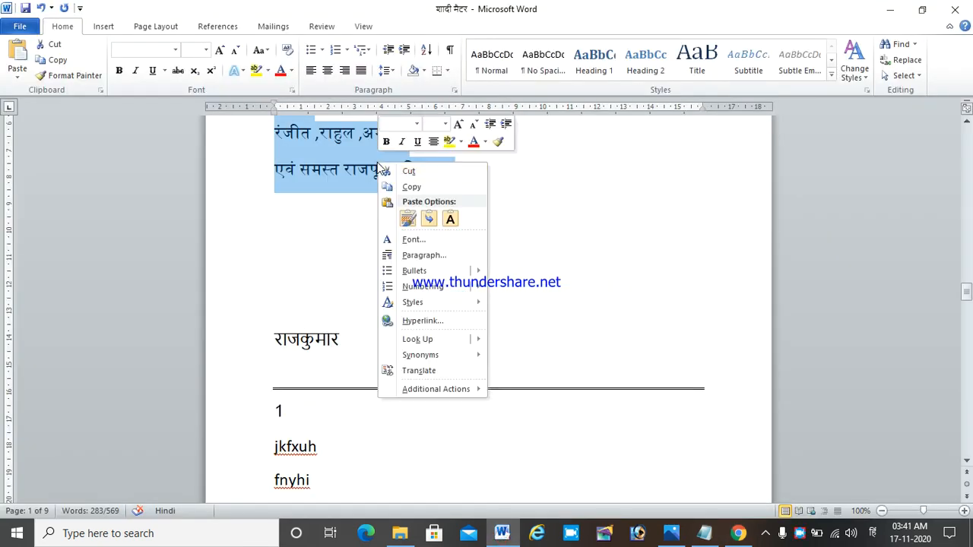
pyautogui.click(408, 220)
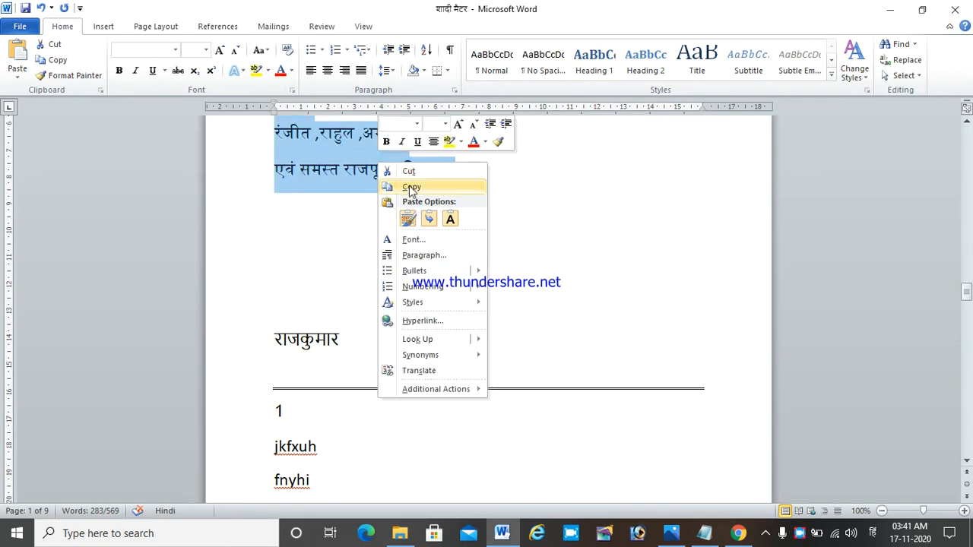
pyautogui.click(411, 187)
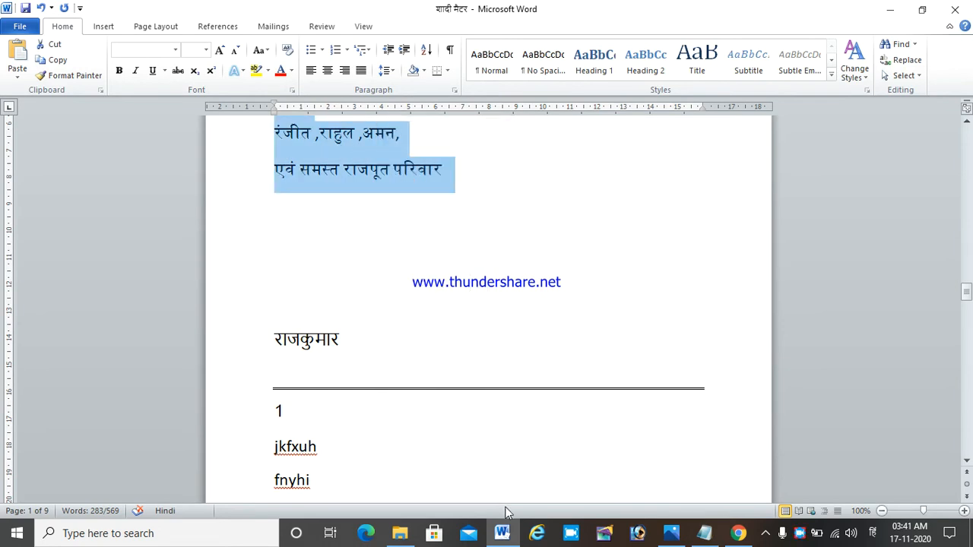
# Switch to Chrome, paste the card text into the converter's Mangal text box with a line break at its end, and convert it to DevLys
pyautogui.click(736, 535)
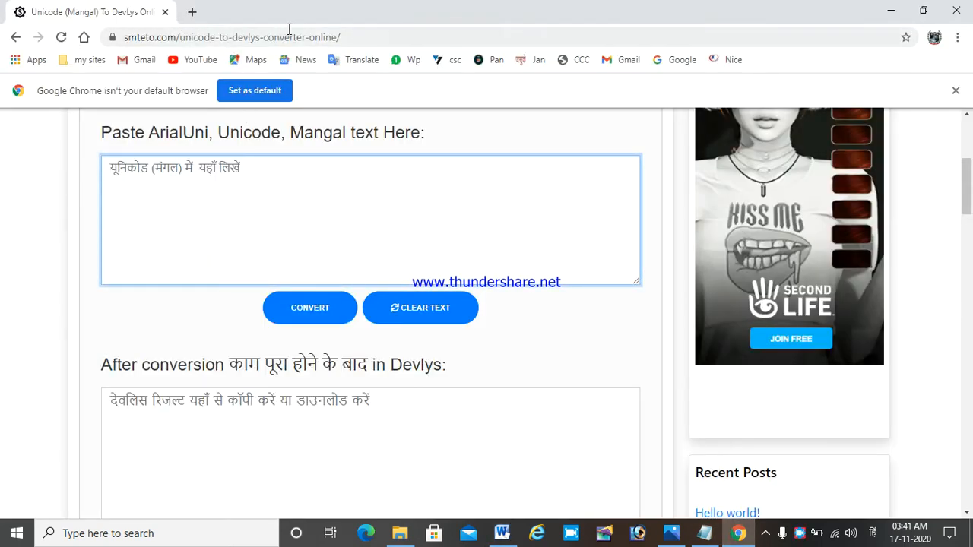
pyautogui.click(238, 181)
pyautogui.hotkey('ctrl', 'v')
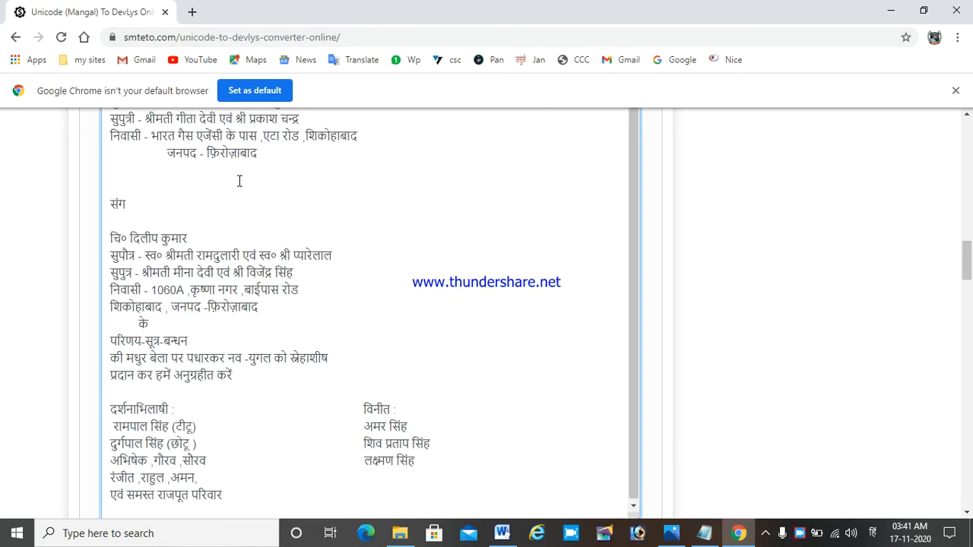
pyautogui.press('Return')
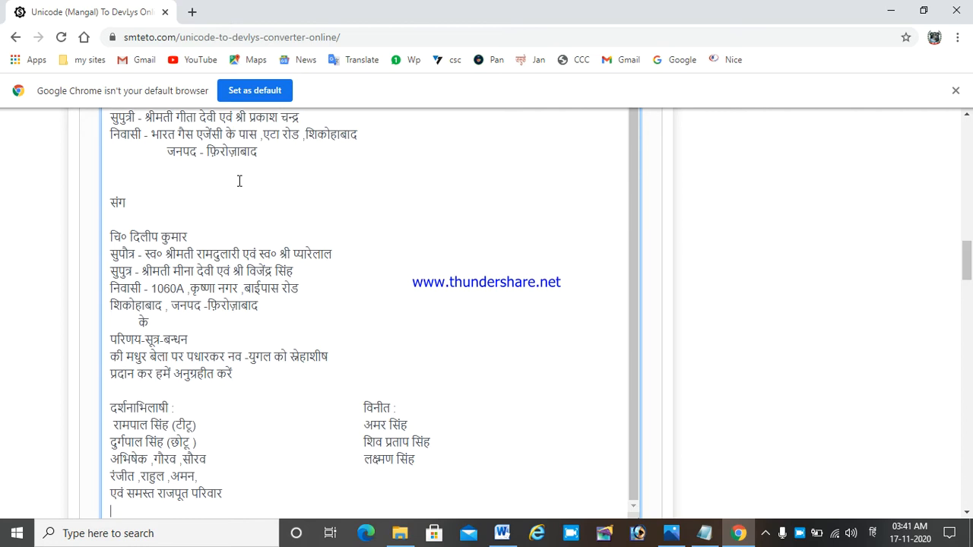
pyautogui.click(347, 277)
pyautogui.scroll(-5, 347, 278)
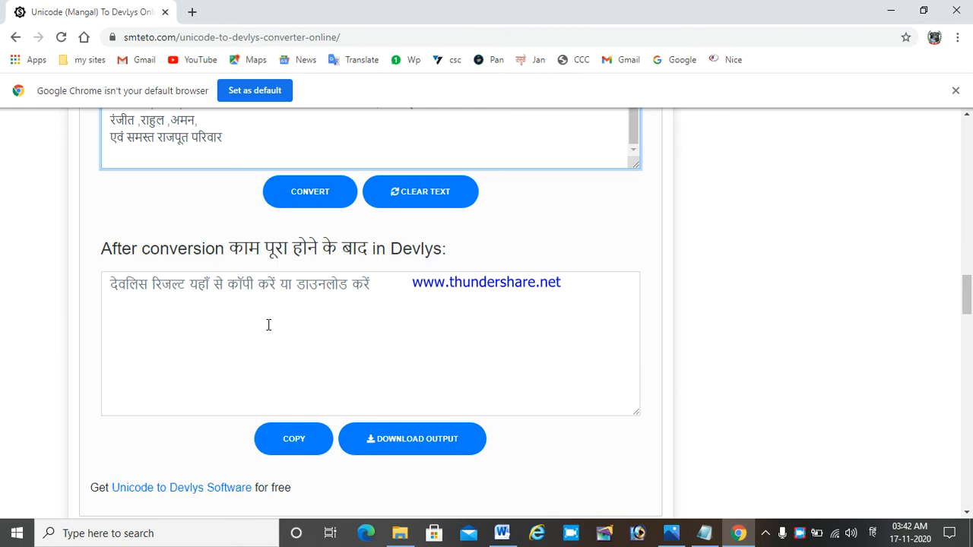
pyautogui.click(297, 197)
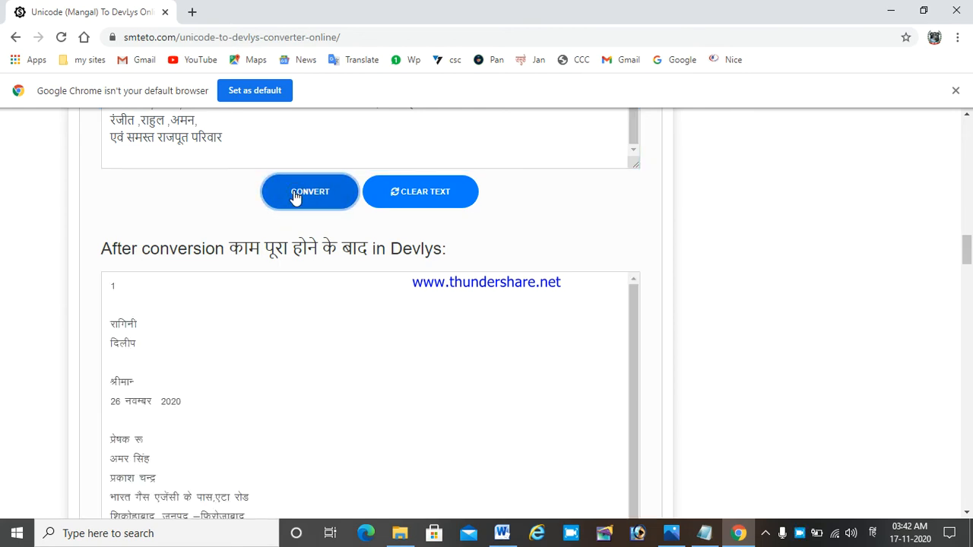
# Download the DevLys output as the Word 97-2003 document output-File in the WeddingLogos folder, and copy the converted text to the clipboard
pyautogui.scroll(-5, 297, 261)
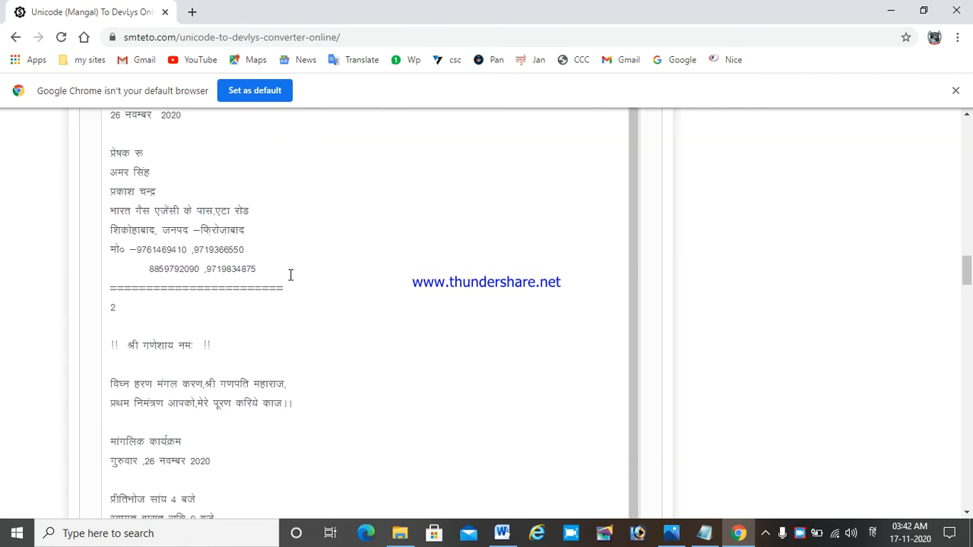
pyautogui.scroll(-15, 288, 288)
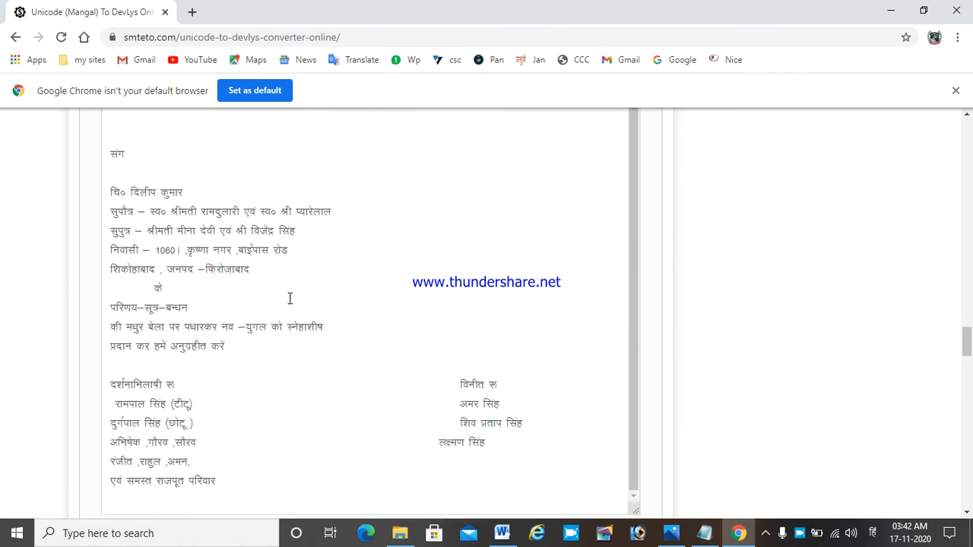
pyautogui.click(291, 199)
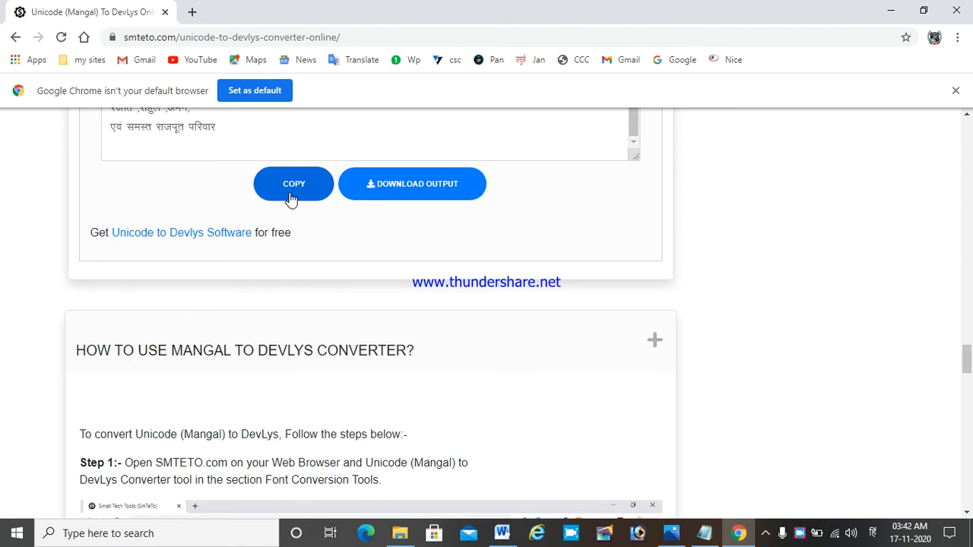
pyautogui.click(392, 194)
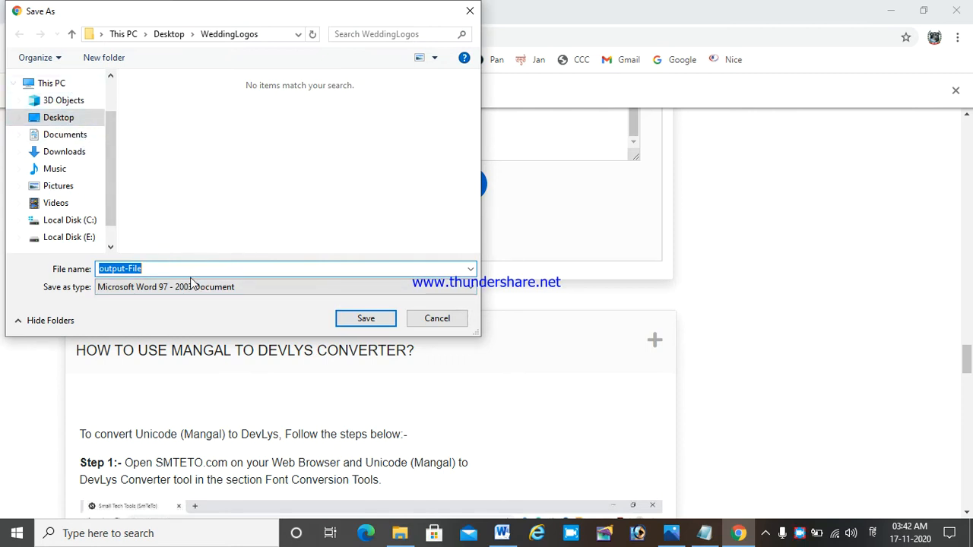
pyautogui.click(364, 320)
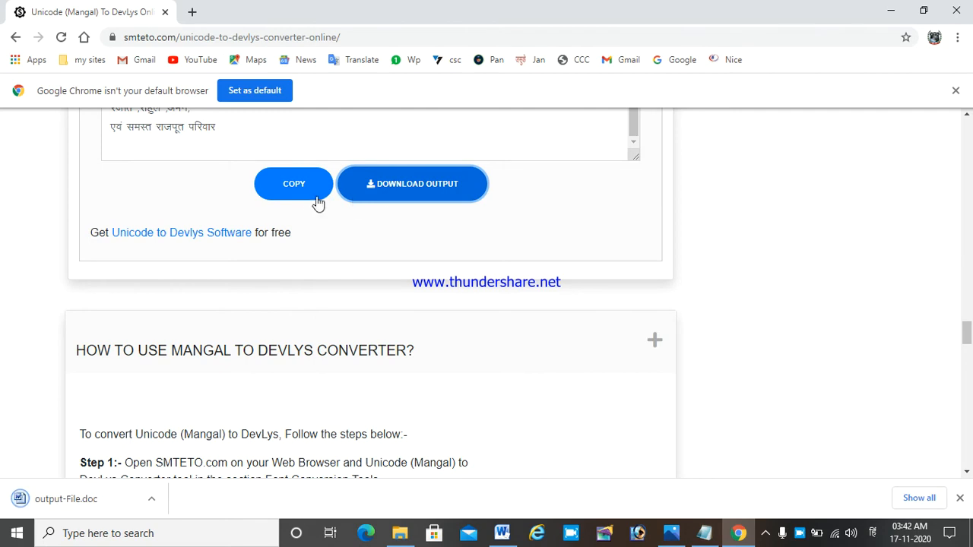
pyautogui.click(291, 191)
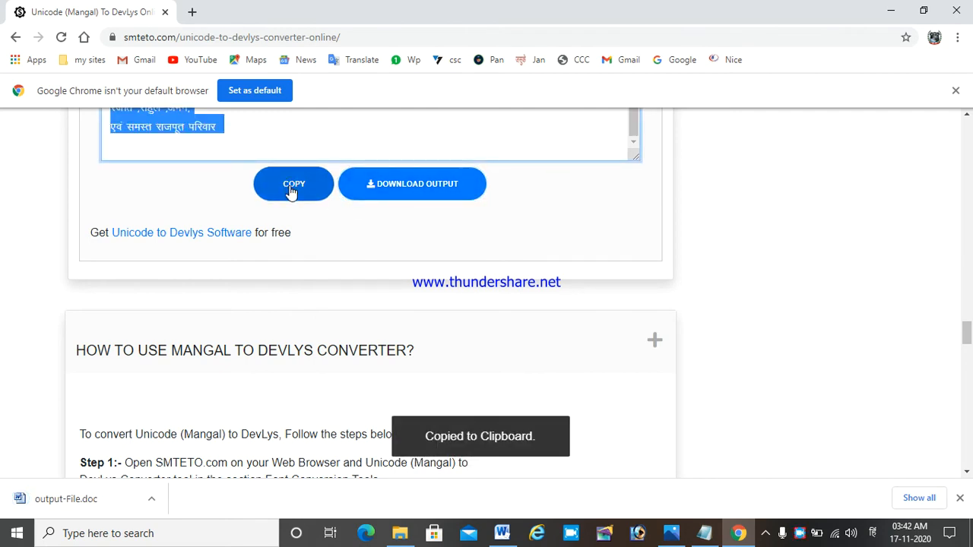
pyautogui.click(502, 533)
pyautogui.moveTo(272, 329); pyautogui.dragTo(687, 508)
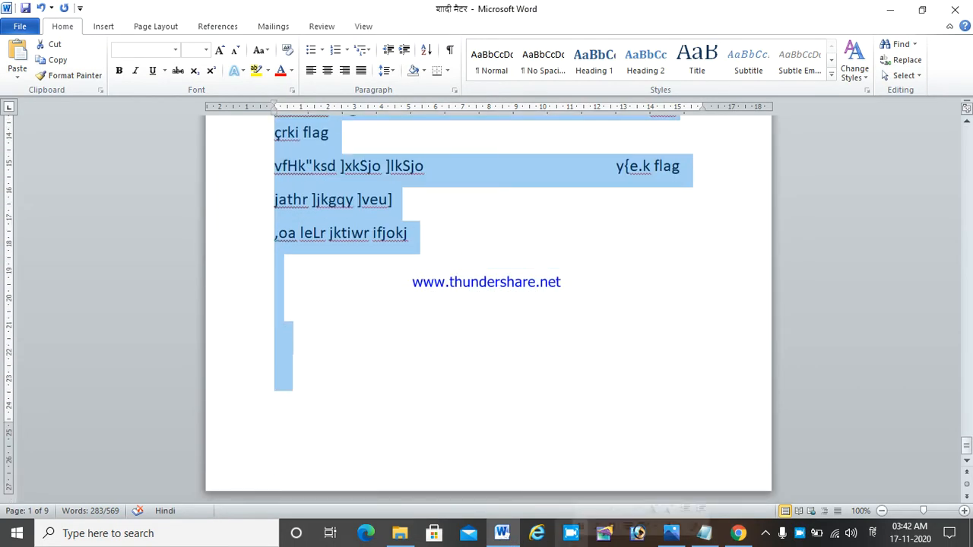
pyautogui.press('Delete')
pyautogui.write('===')
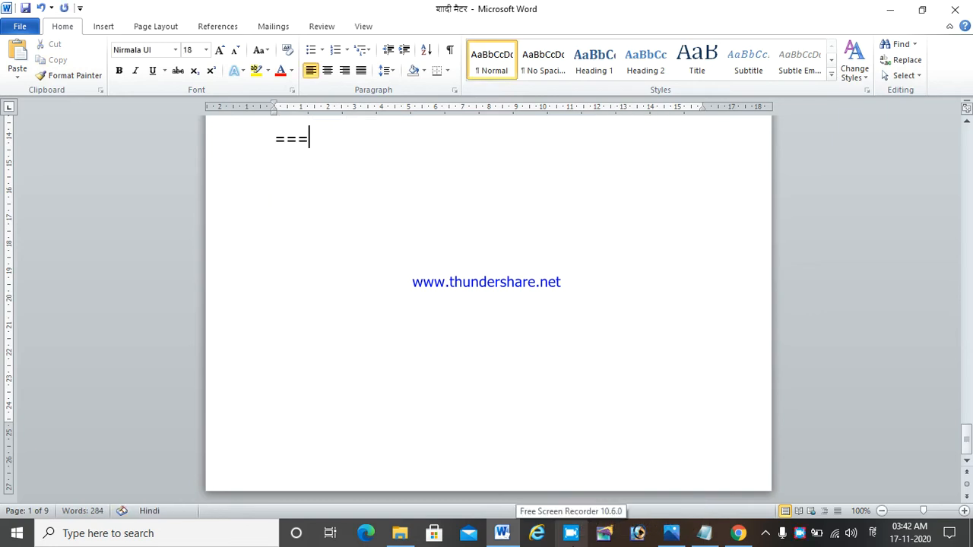
pyautogui.press('Return')
pyautogui.hotkey('ctrl', 'z')
pyautogui.hotkey('ctrl', 'z')
pyautogui.hotkey('ctrl', 'z')
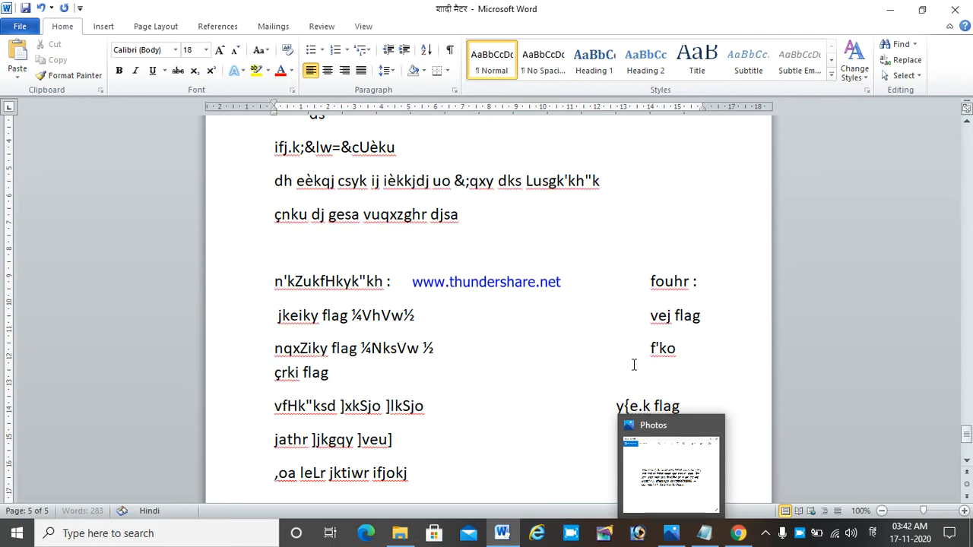
# Close the शादी मैटर document in Word and save its changes
pyautogui.scroll(10, 599, 361)
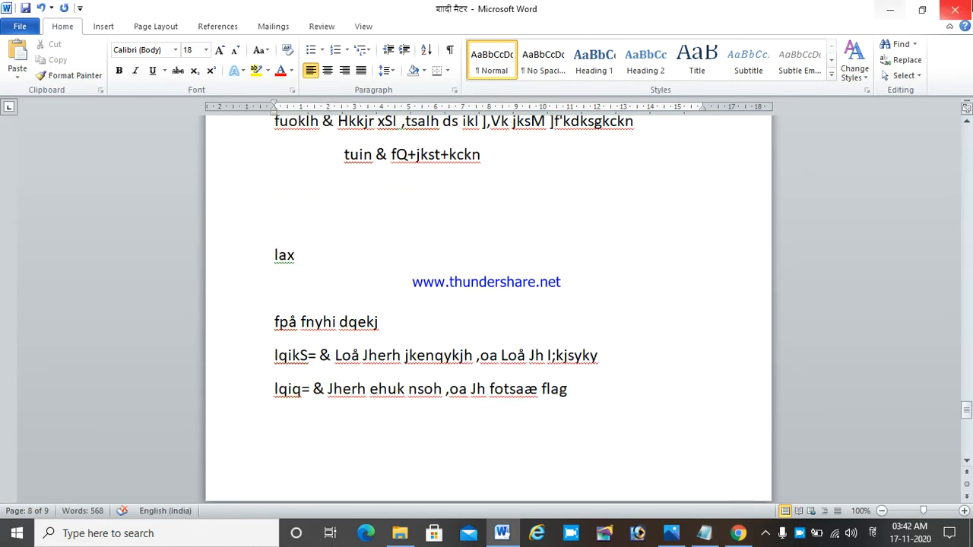
pyautogui.click(955, 9)
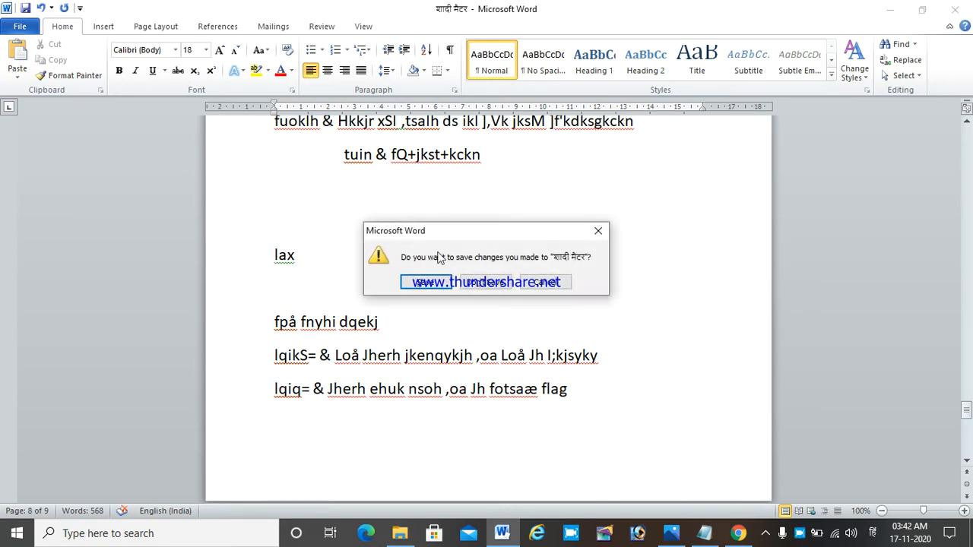
pyautogui.click(433, 286)
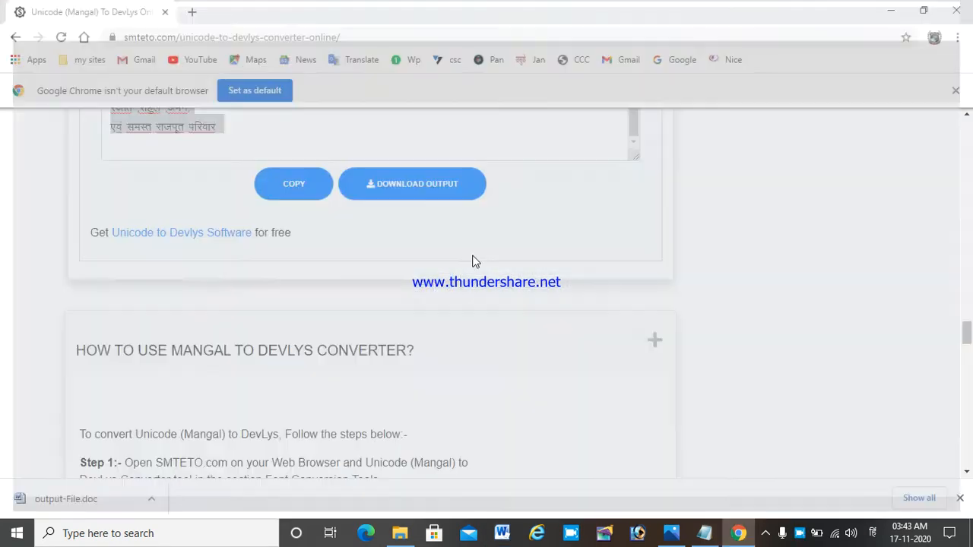
# Clear the browser, DESK folder and Pagmaker text file windows from the desktop, and open the WeddingLogos folder
pyautogui.scroll(10, 393, 373)
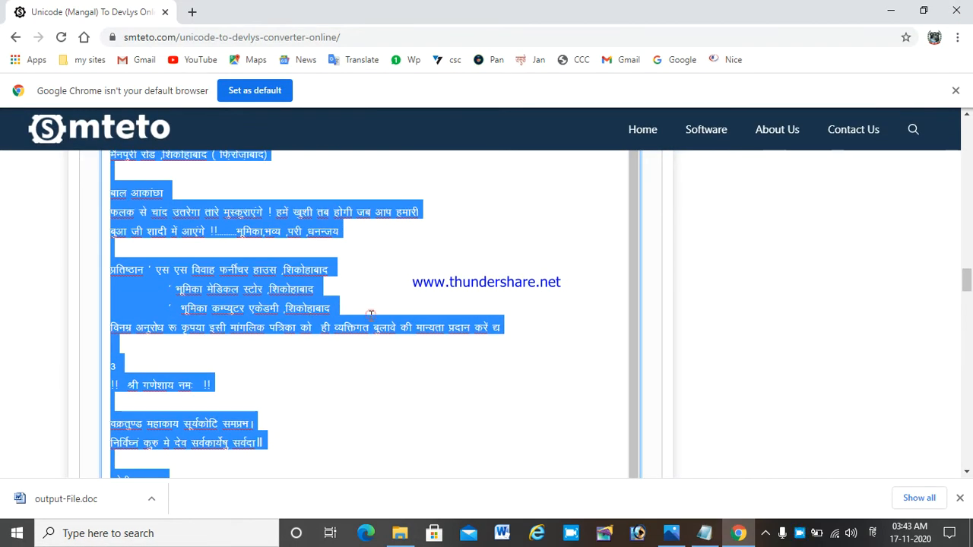
pyautogui.click(340, 285)
pyautogui.scroll(15, 340, 285)
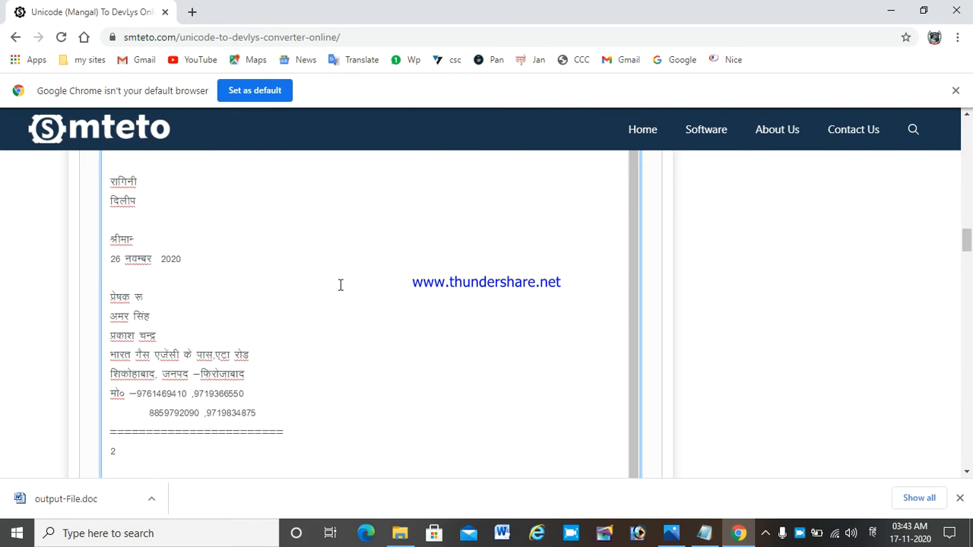
pyautogui.scroll(-5, 340, 285)
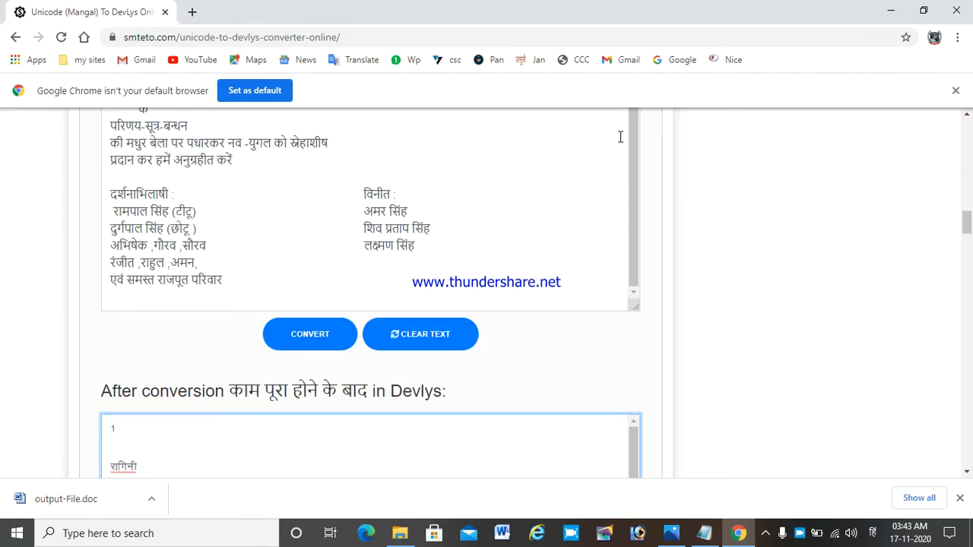
pyautogui.click(891, 10)
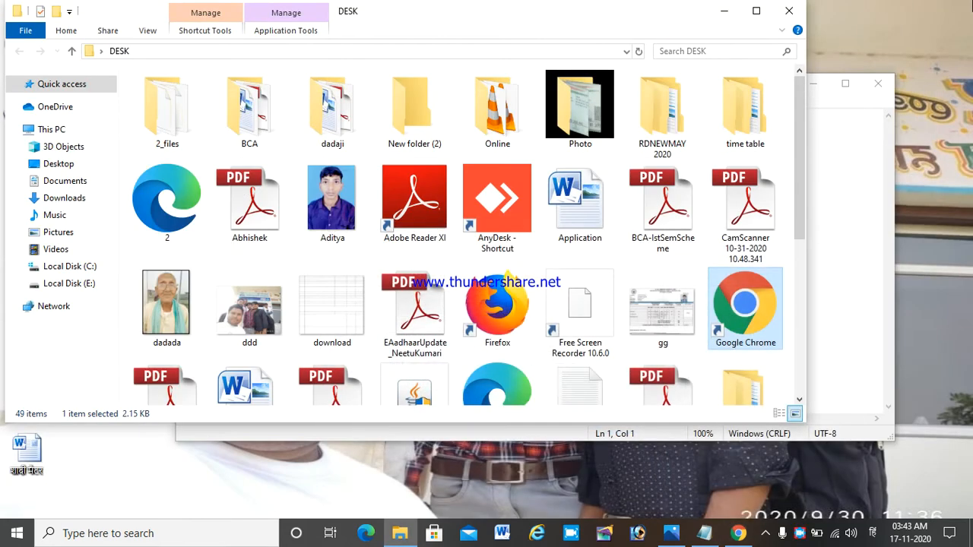
pyautogui.click(790, 10)
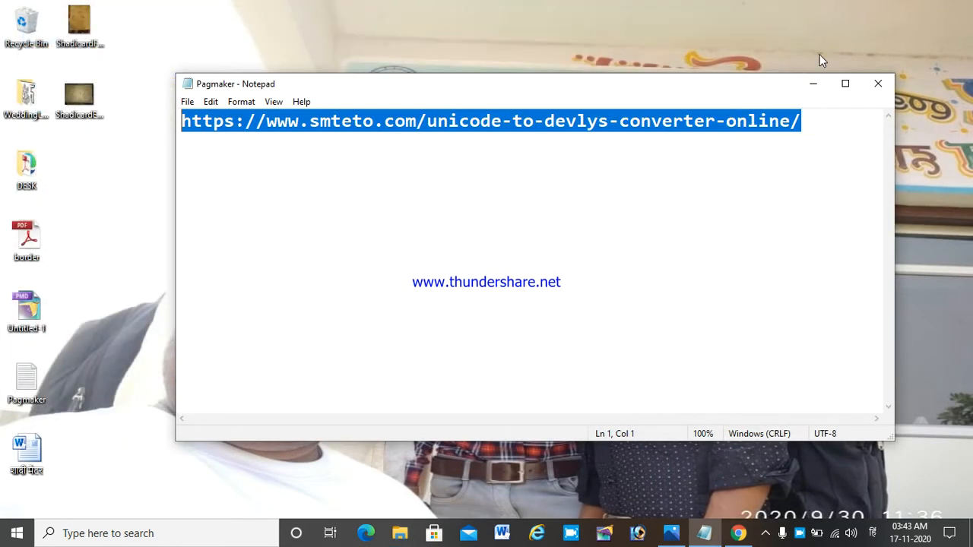
pyautogui.click(878, 85)
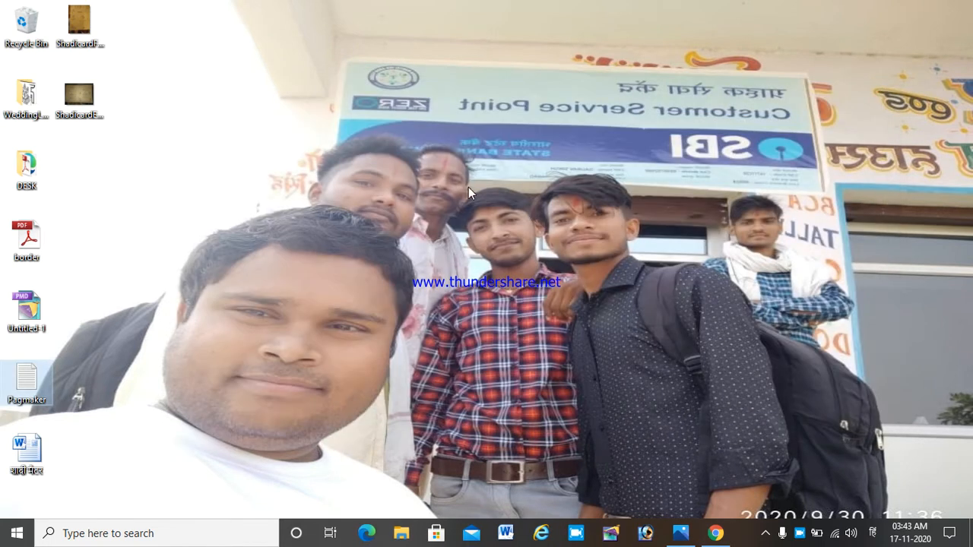
pyautogui.click(27, 107)
pyautogui.doubleClick(28, 108)
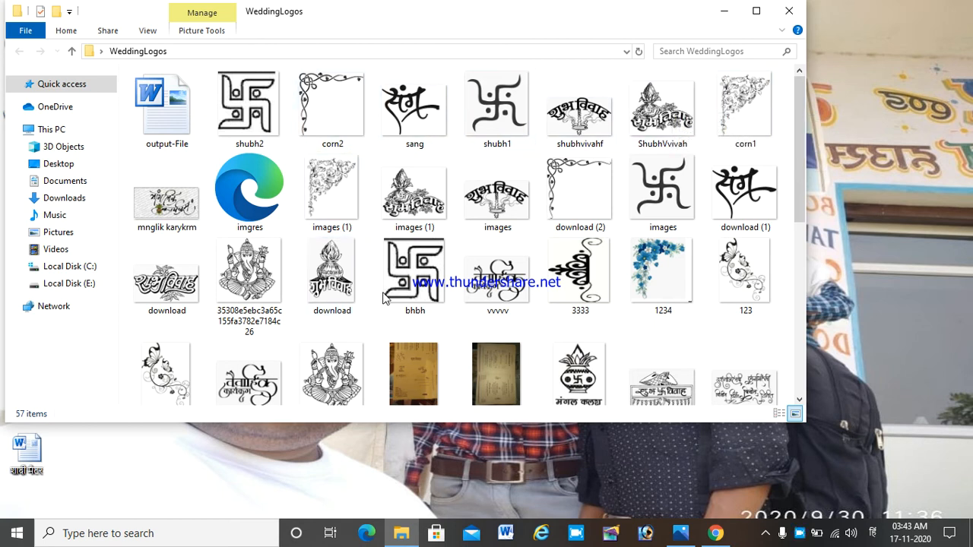
# Switch to Chrome and open a new browser tab
pyautogui.click(716, 533)
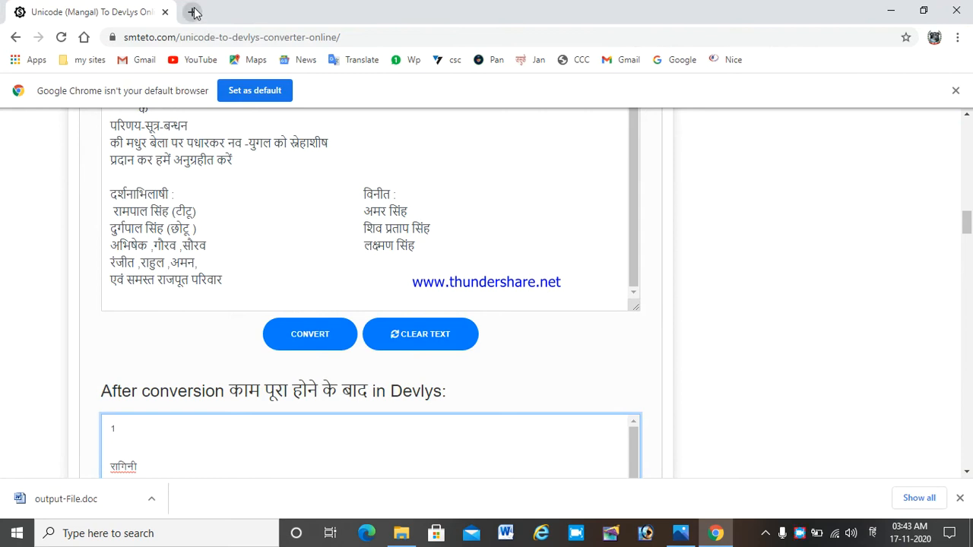
pyautogui.click(193, 12)
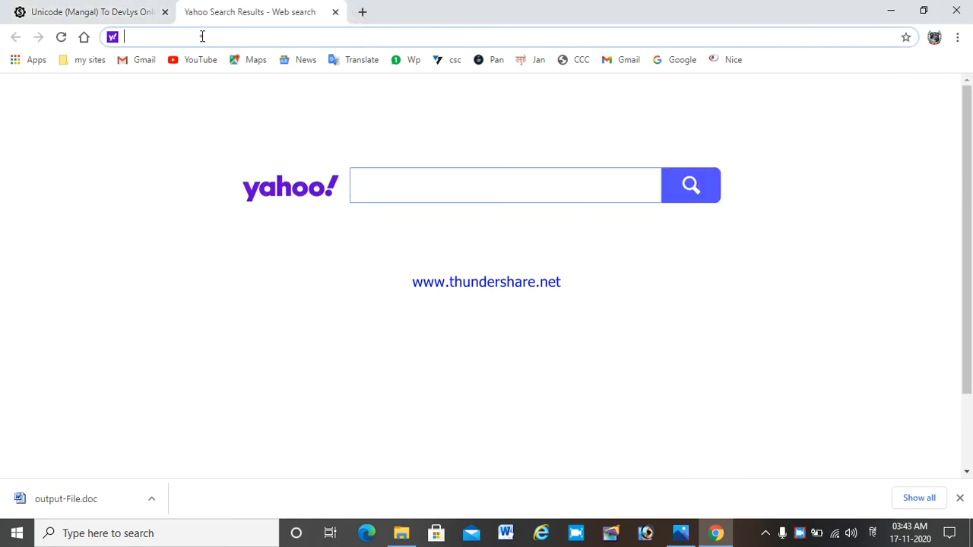
pyautogui.write('ुदद')
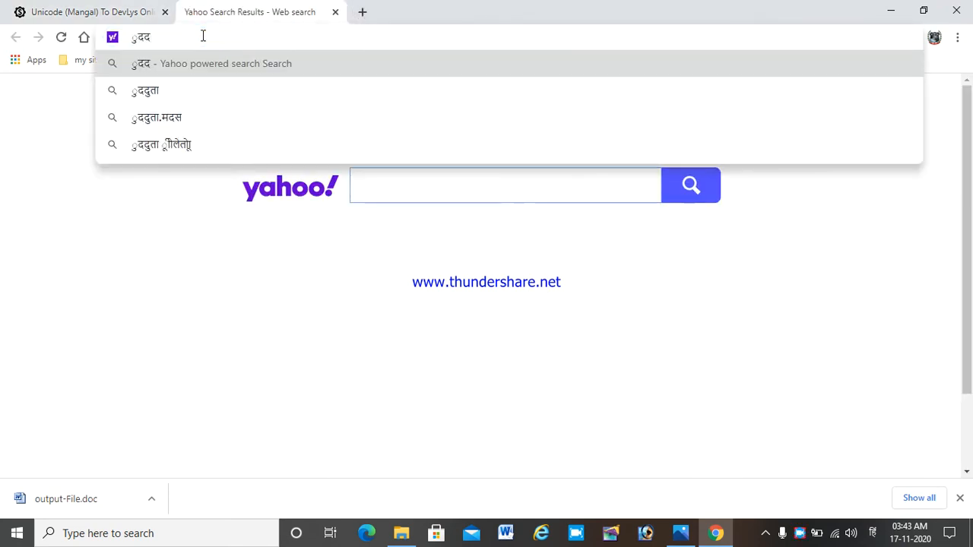
pyautogui.press('BackSpace')
pyautogui.press('BackSpace')
pyautogui.press('BackSpace')
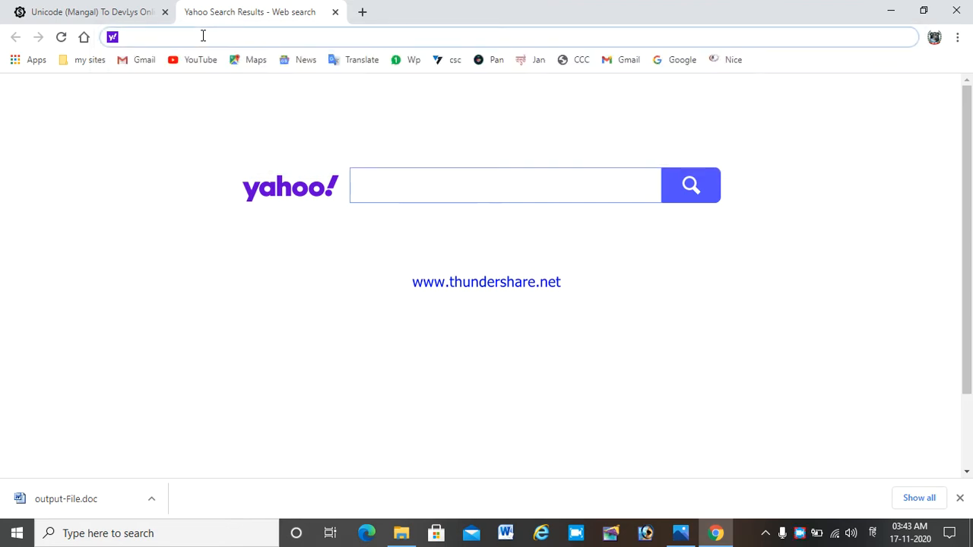
pyautogui.write('प')
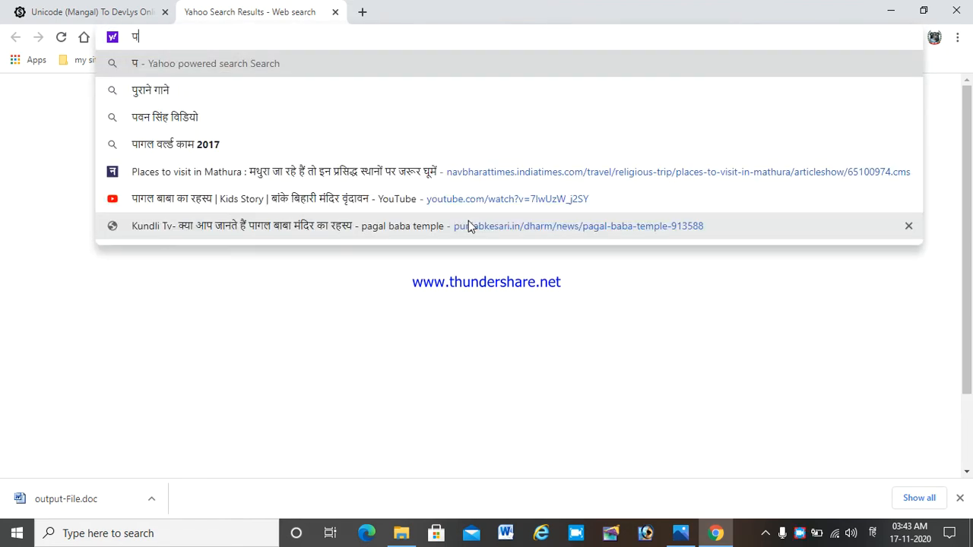
pyautogui.press('BackSpace')
pyautogui.write('ुददुत')
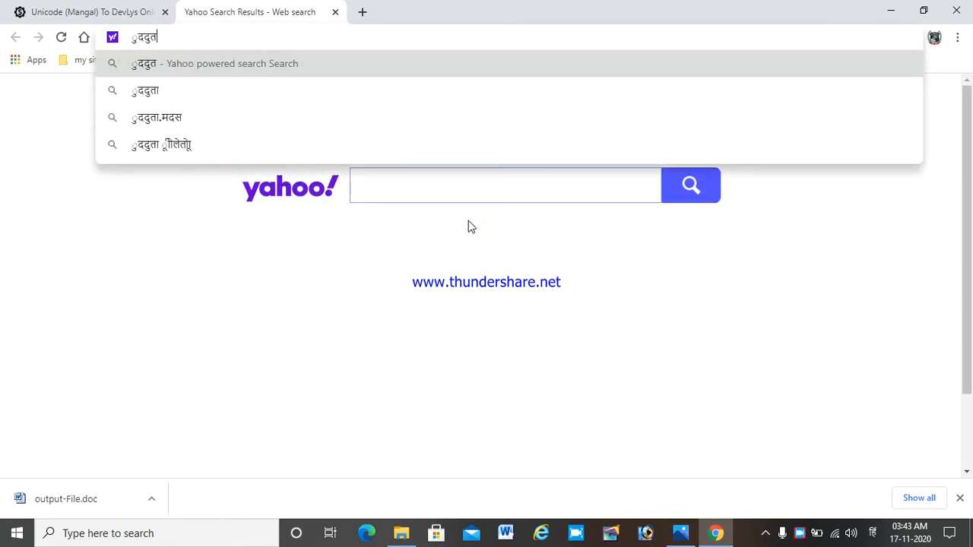
pyautogui.write('ा')
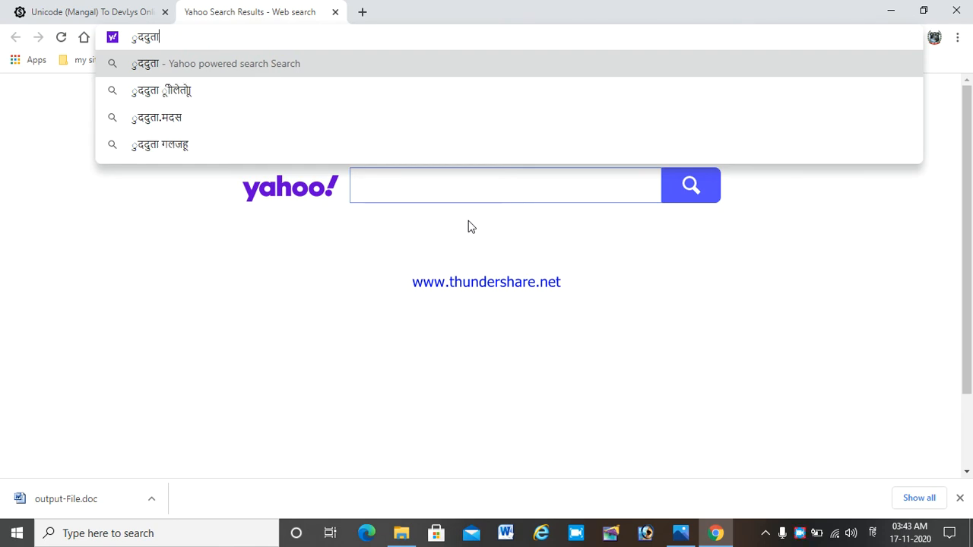
pyautogui.press('BackSpace')
pyautogui.press('BackSpace')
pyautogui.press('BackSpace')
pyautogui.press('BackSpace')
pyautogui.press('BackSpace')
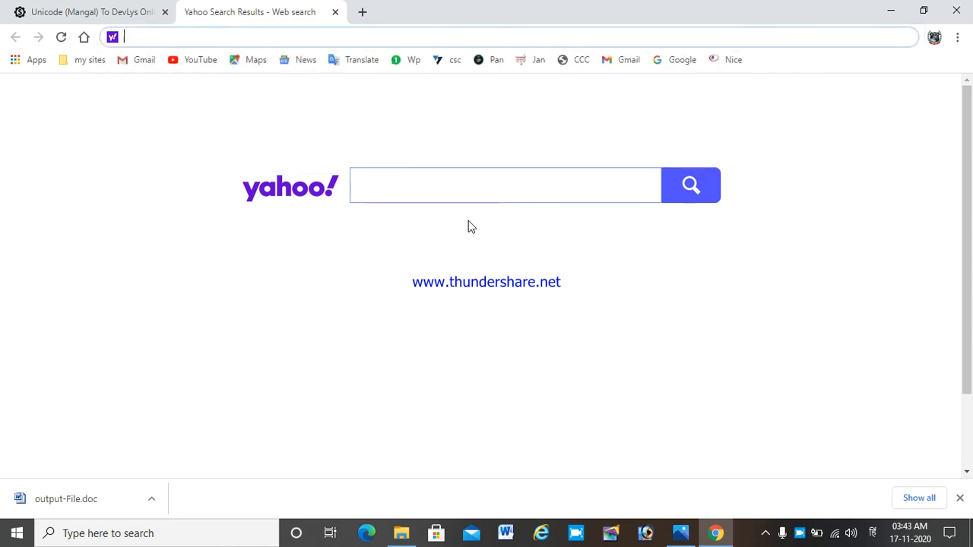
# Switch the keyboard input language to English, search the web for google, and open Google India in place of the Yahoo results
pyautogui.click(872, 535)
pyautogui.click(828, 366)
pyautogui.write('gogo')
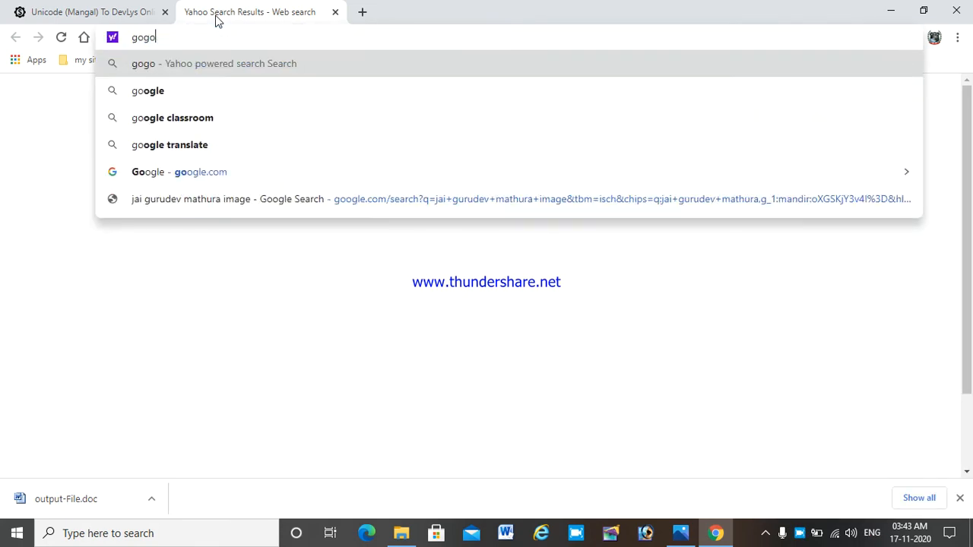
pyautogui.press('BackSpace')
pyautogui.press('BackSpace')
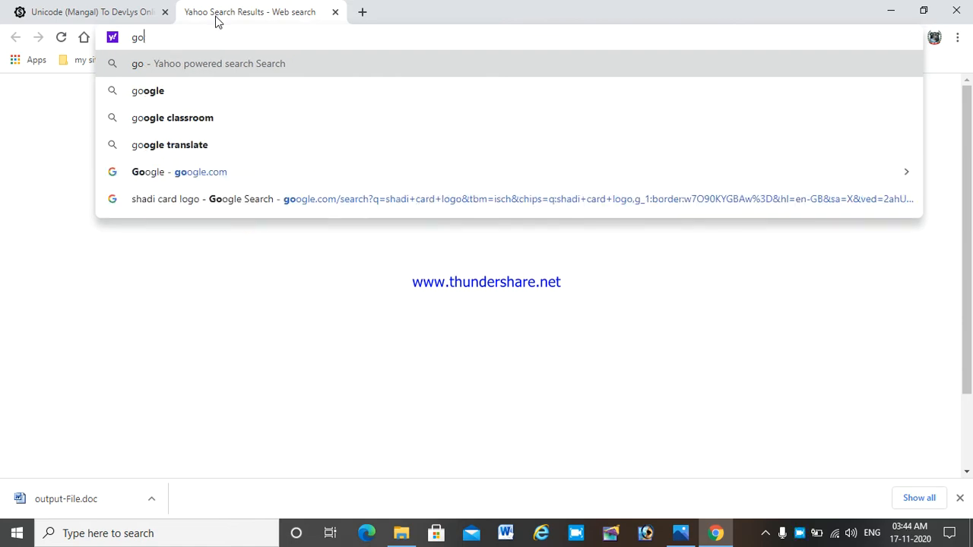
pyautogui.press('Down')
pyautogui.press('Return')
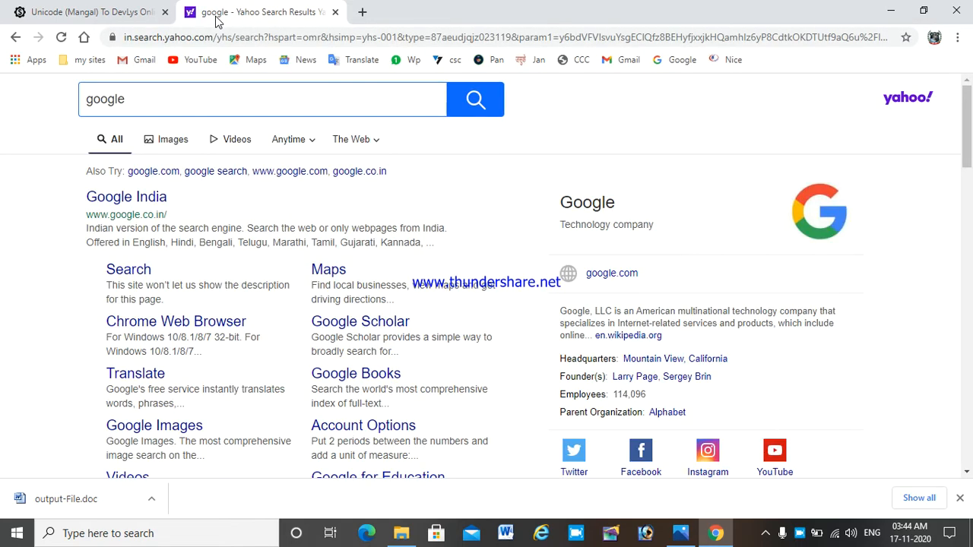
pyautogui.click(156, 199)
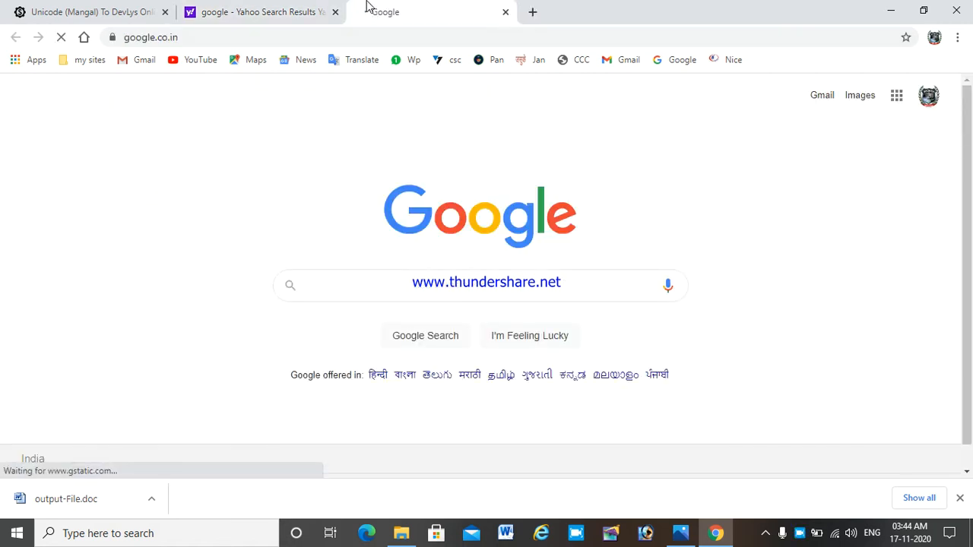
pyautogui.click(336, 12)
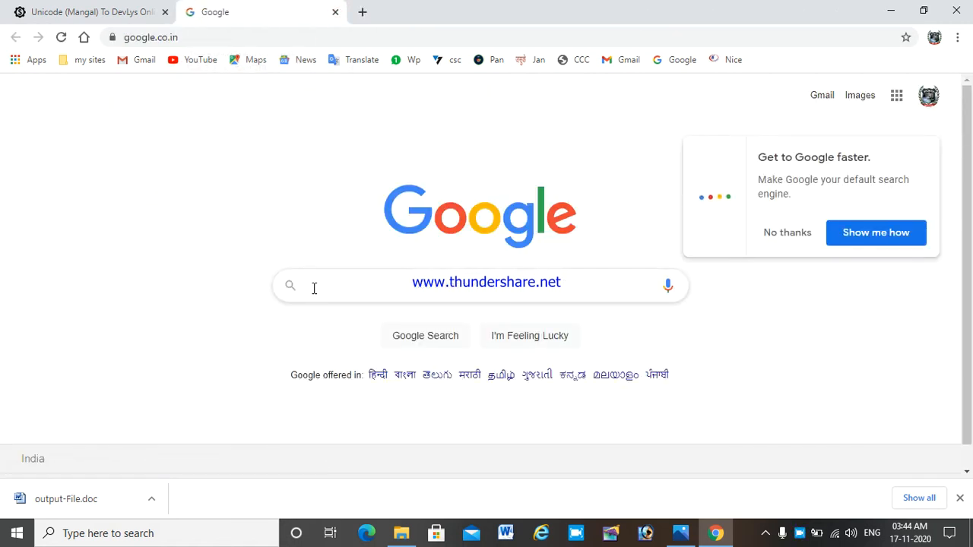
# Decline the offer to make Google the default search engine and search Google for shadi card logo
pyautogui.click(797, 235)
pyautogui.click(403, 286)
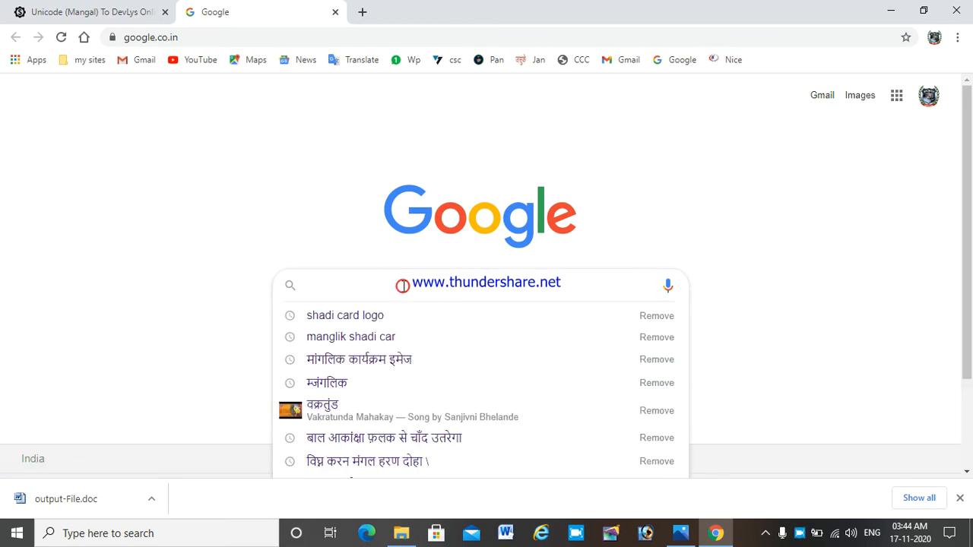
pyautogui.write('sh')
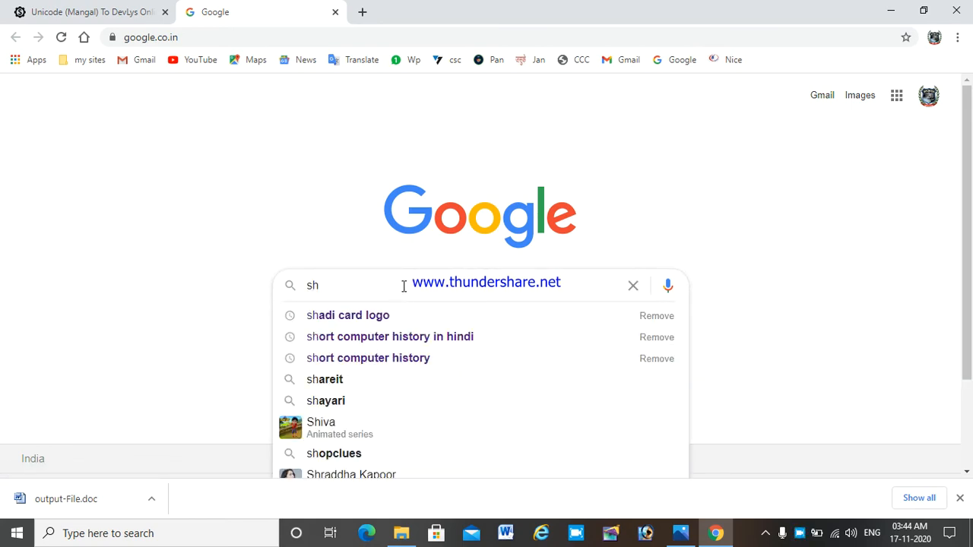
pyautogui.press('Down')
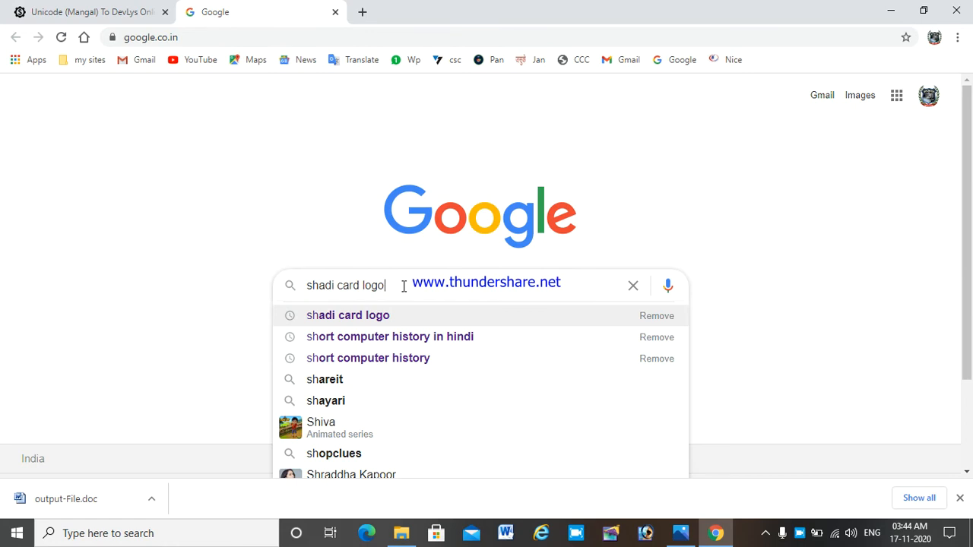
pyautogui.press('Return')
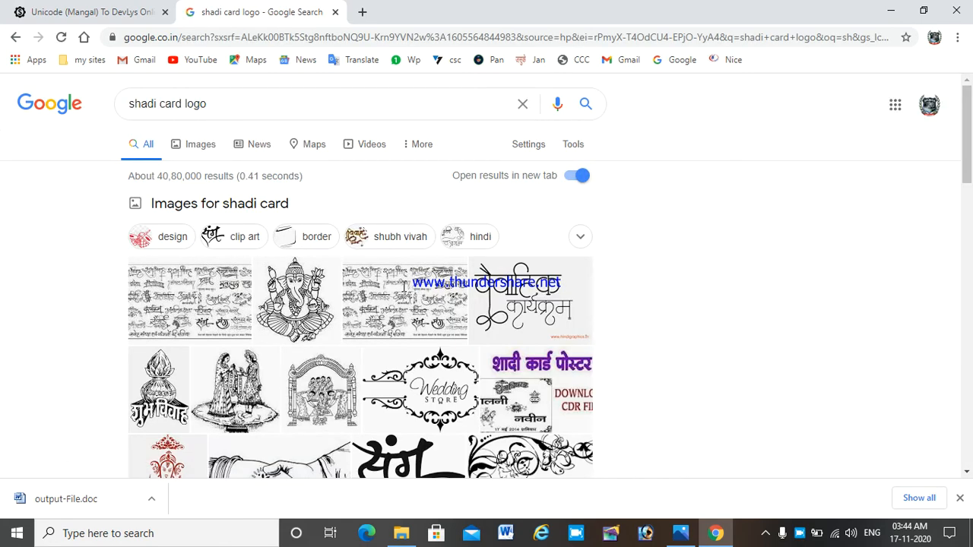
# Look through the shadi card logo image results and open the larger preview of the black floral border clipart
pyautogui.scroll(-4, 389, 258)
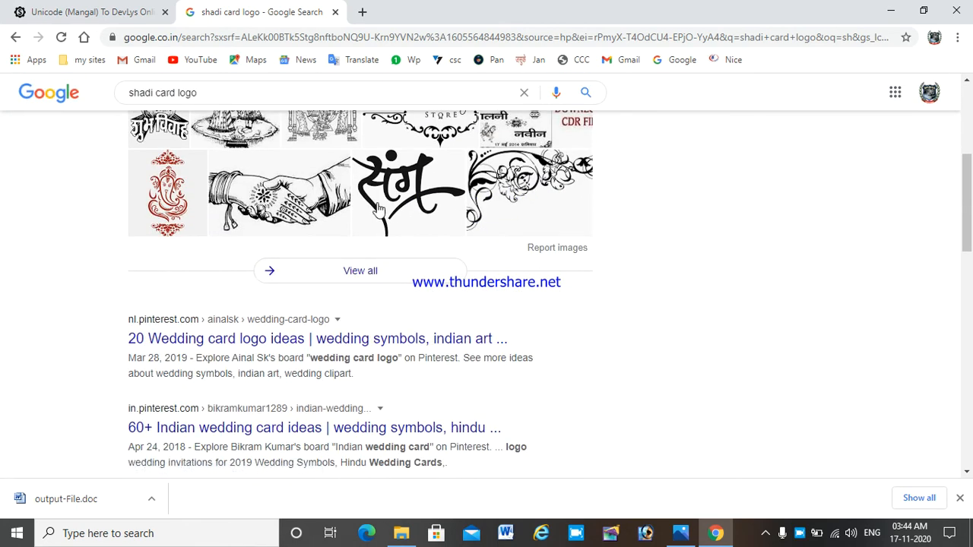
pyautogui.scroll(2, 508, 202)
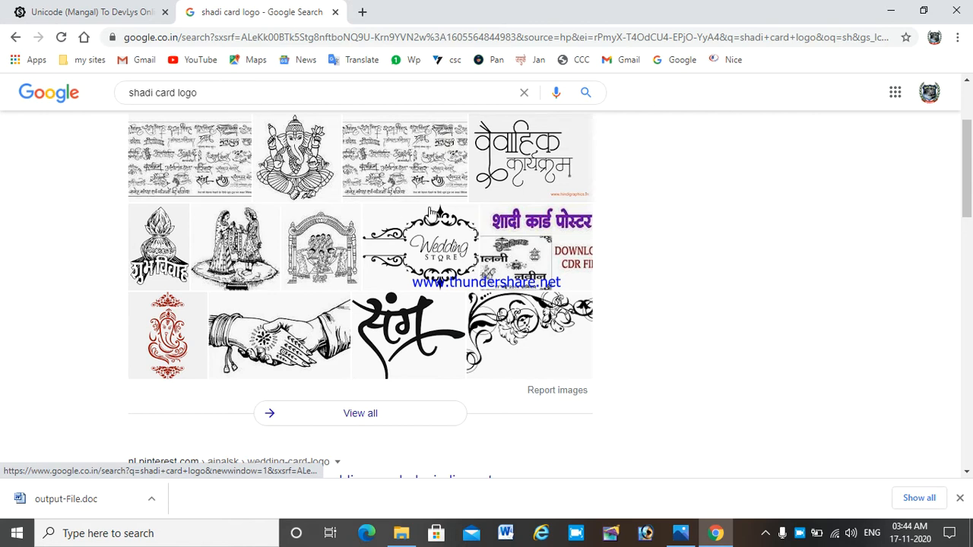
pyautogui.rightClick(518, 314)
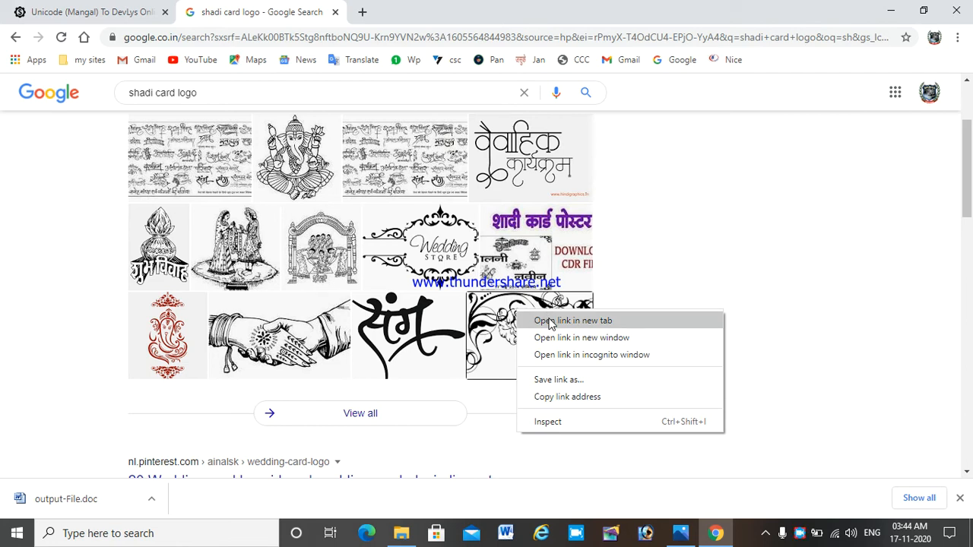
pyautogui.click(492, 329)
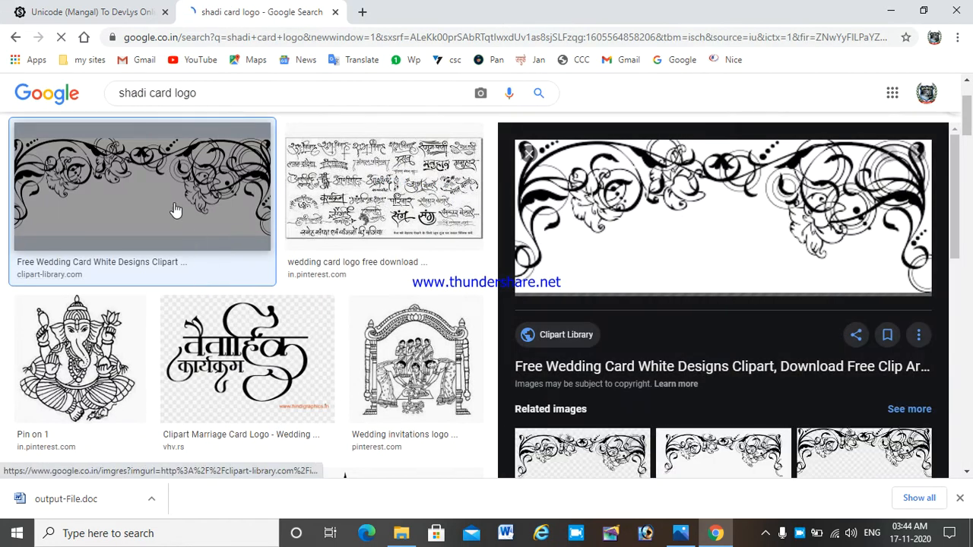
# Bring up the Save As dialog for the previewed floral border image and cancel it without saving
pyautogui.rightClick(626, 222)
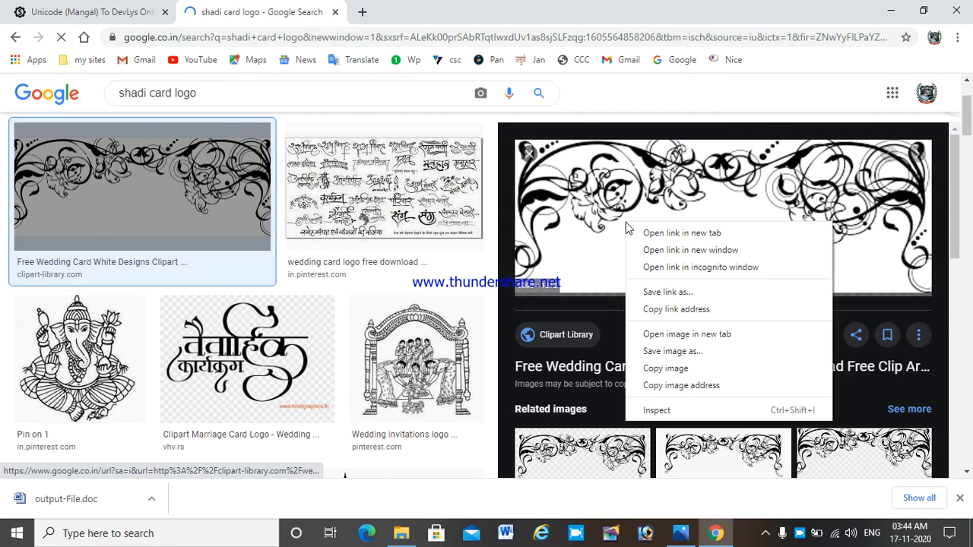
pyautogui.click(679, 356)
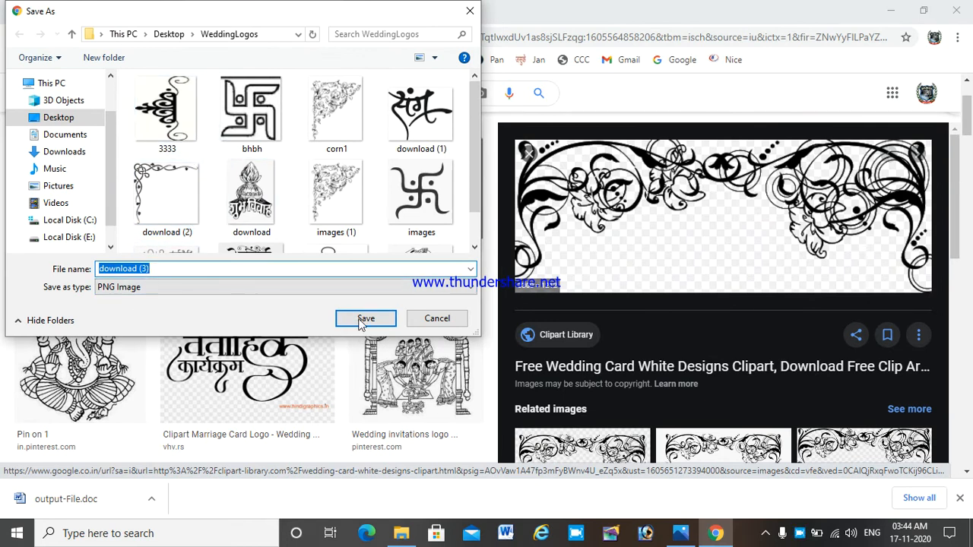
pyautogui.click(468, 13)
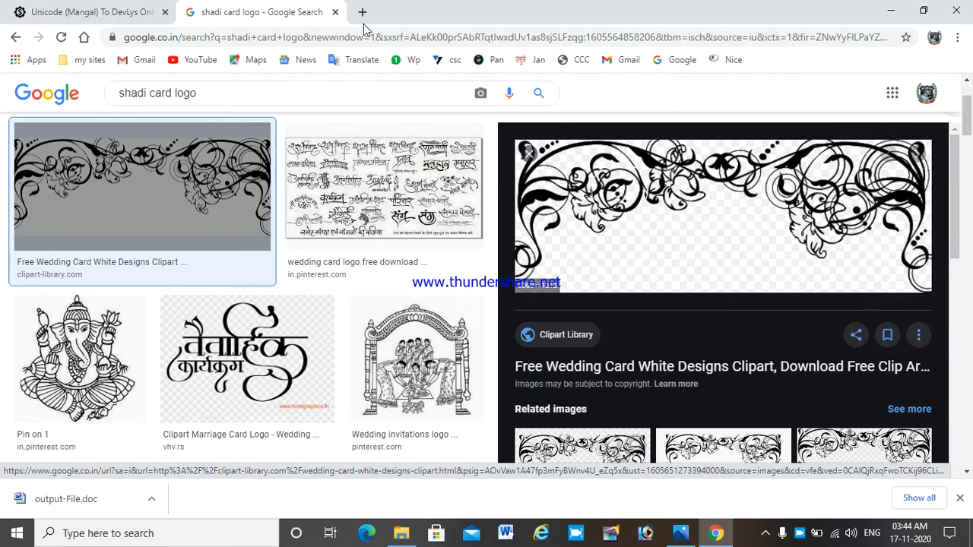
# Close the shadi card logo search tab, and minimize the Chrome and WeddingLogos windows to clear the desktop
pyautogui.click(336, 12)
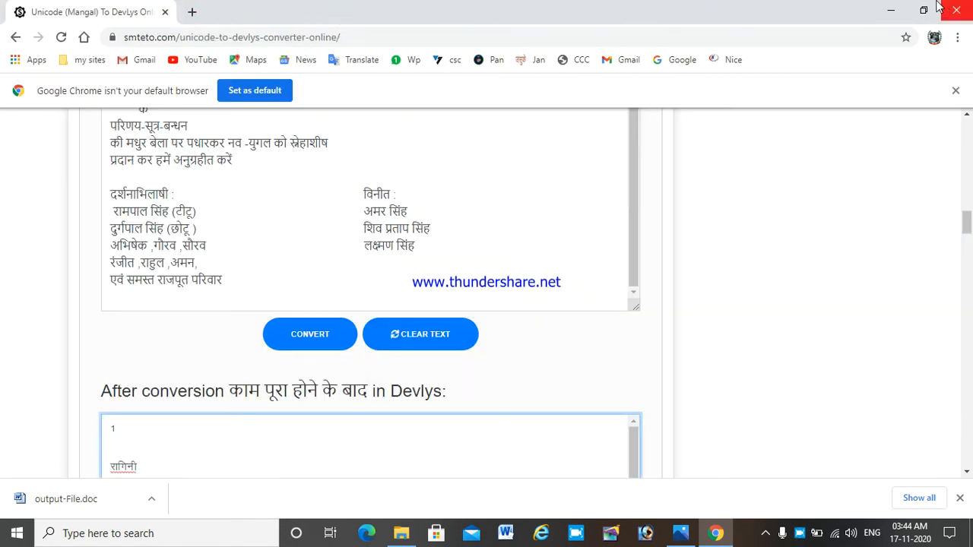
pyautogui.click(890, 11)
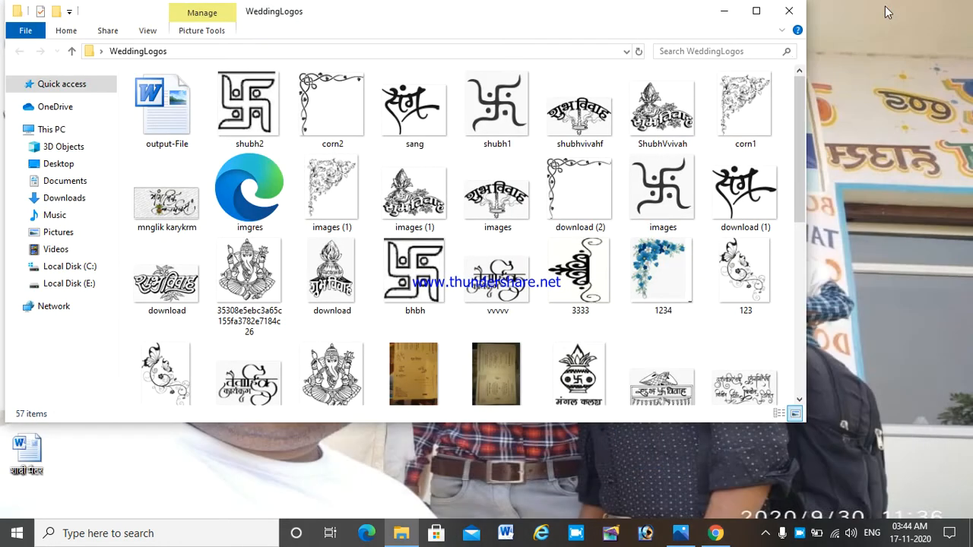
pyautogui.click(723, 15)
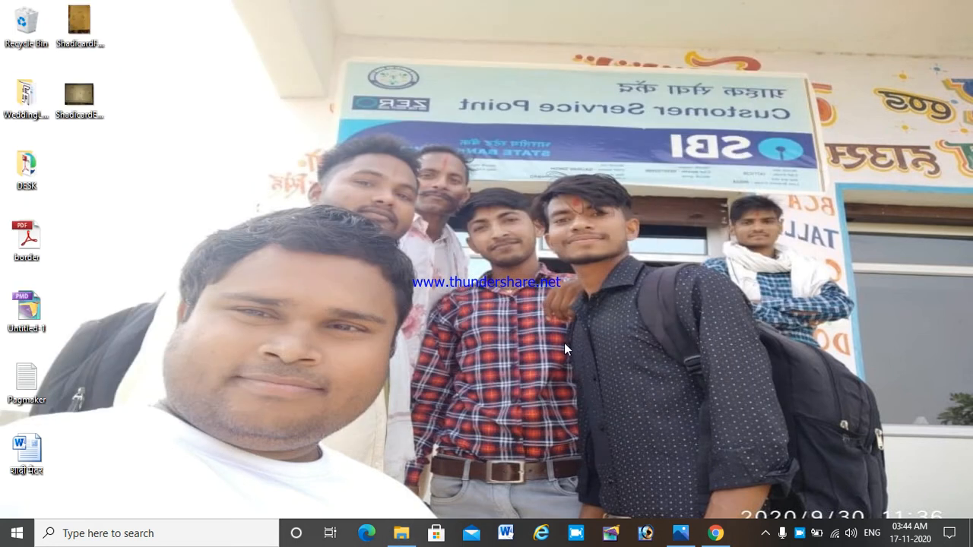
# Launch Adobe PageMaker 7.0, dismiss its Templates window, and start a new publication
pyautogui.click(615, 535)
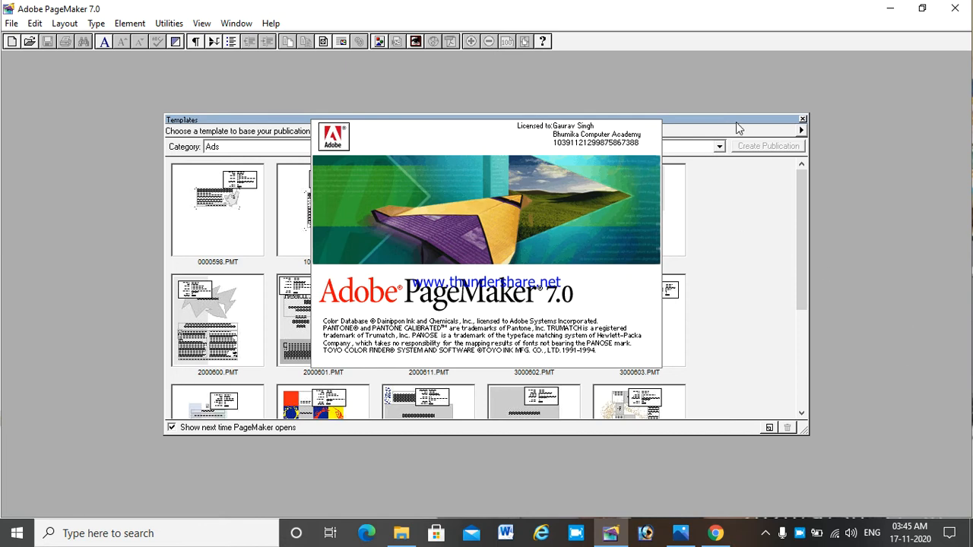
pyautogui.click(802, 120)
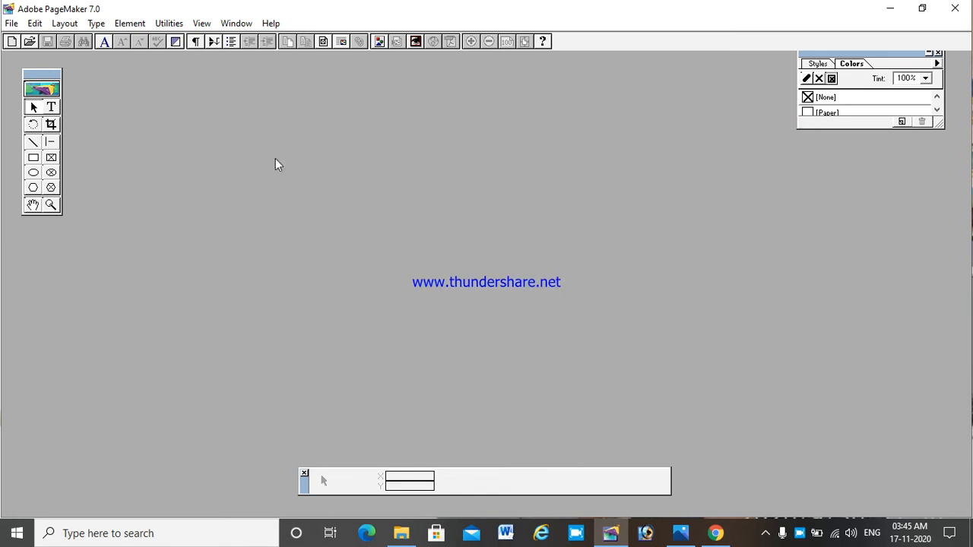
pyautogui.click(11, 42)
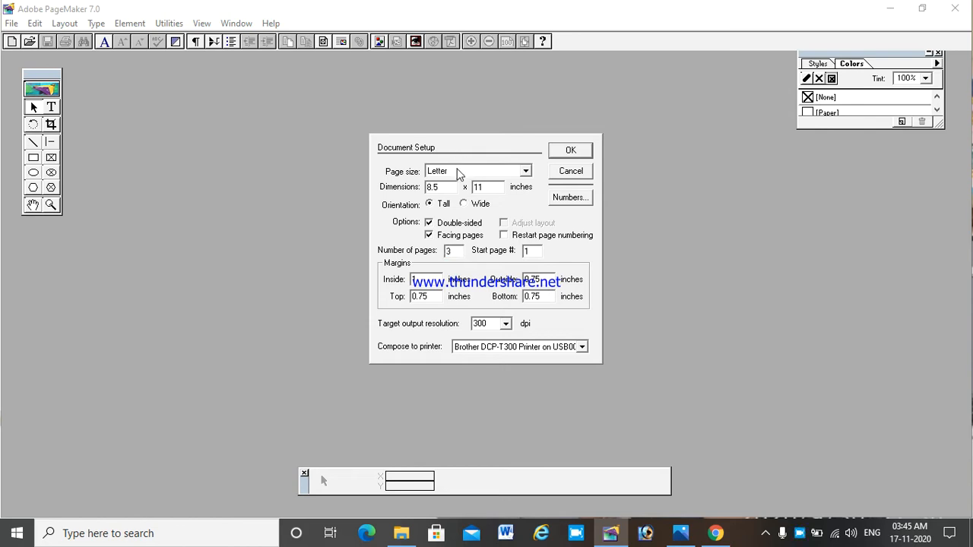
# Create the Letter-size publication in Wide orientation with the inside, top, outside and bottom margins left blank
pyautogui.click(448, 188)
pyautogui.click(465, 204)
pyautogui.doubleClick(429, 280)
pyautogui.click(429, 298)
pyautogui.doubleClick(428, 298)
pyautogui.press('BackSpace')
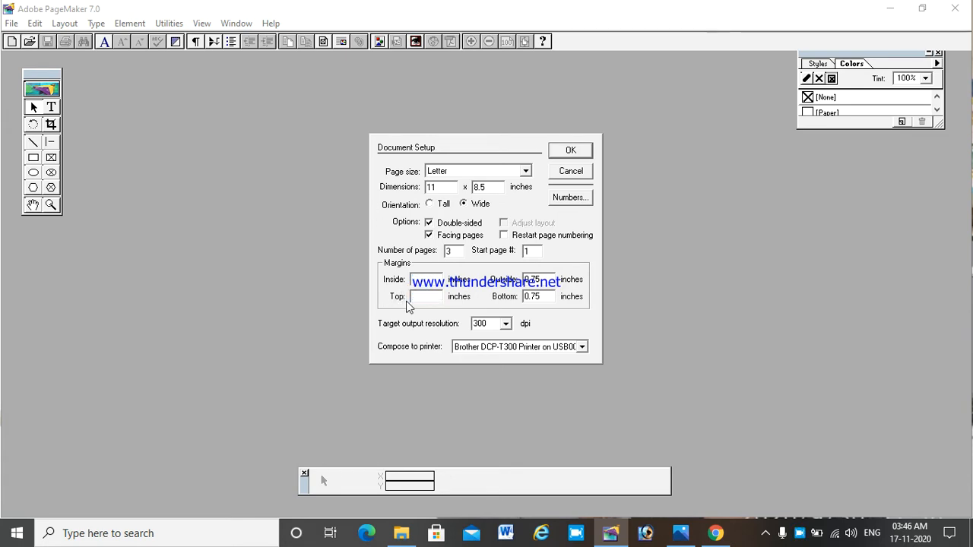
pyautogui.doubleClick(546, 279)
pyautogui.press('BackSpace')
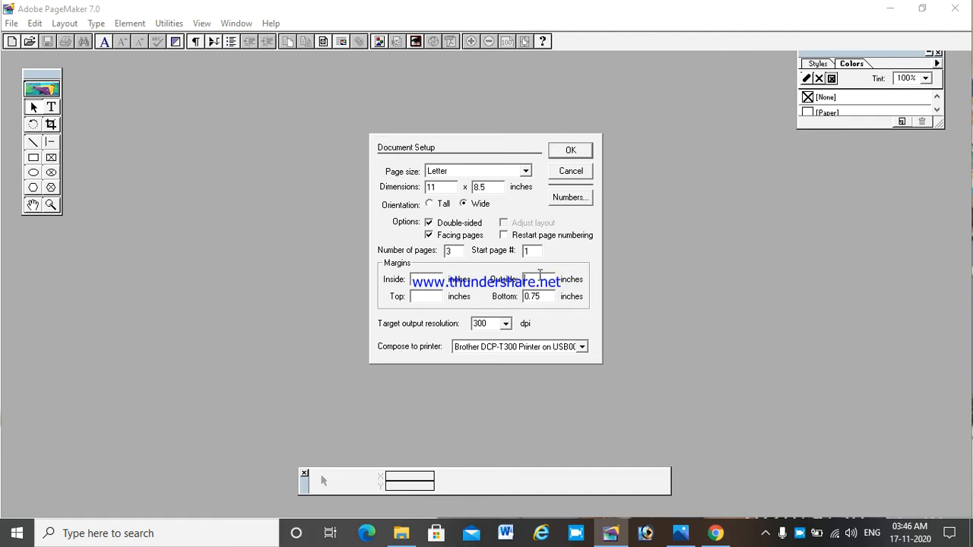
pyautogui.moveTo(546, 296); pyautogui.dragTo(520, 297)
pyautogui.press('BackSpace')
pyautogui.click(571, 150)
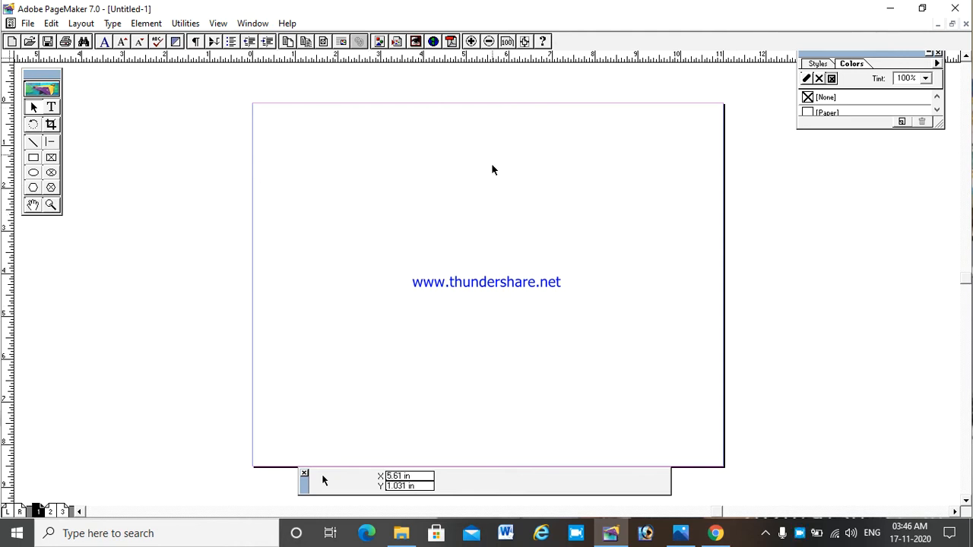
# Minimize PageMaker and open the ShadicardFront image from the desktop in Photos
pyautogui.click(891, 7)
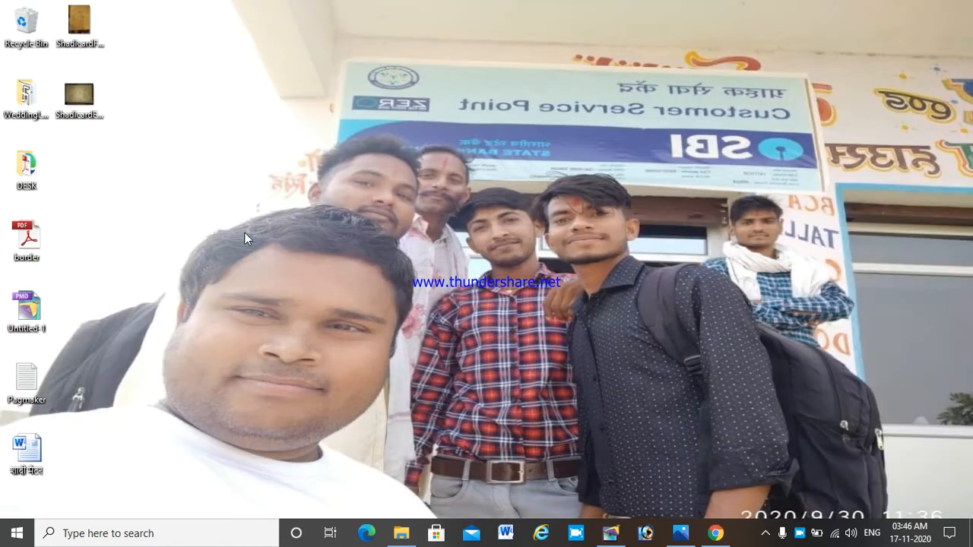
pyautogui.click(75, 35)
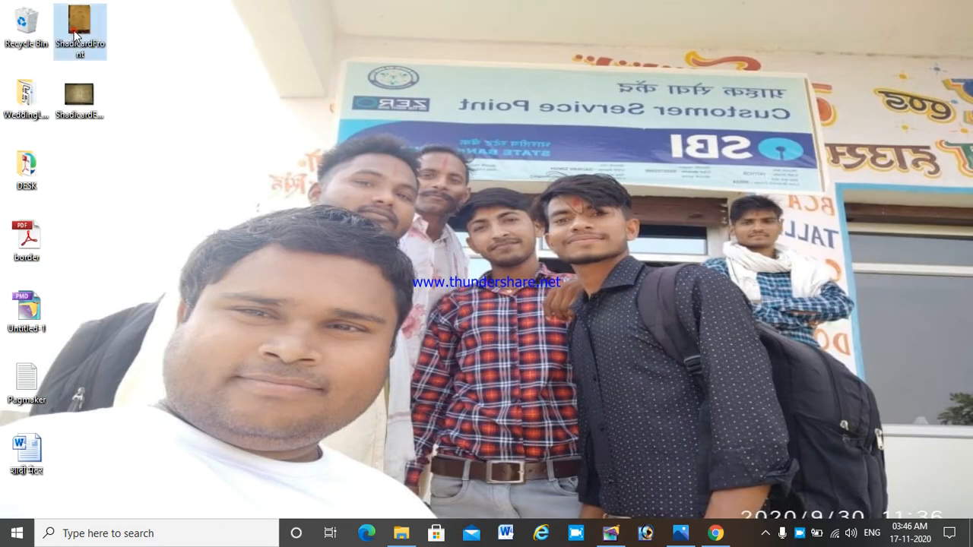
pyautogui.rightClick(73, 30)
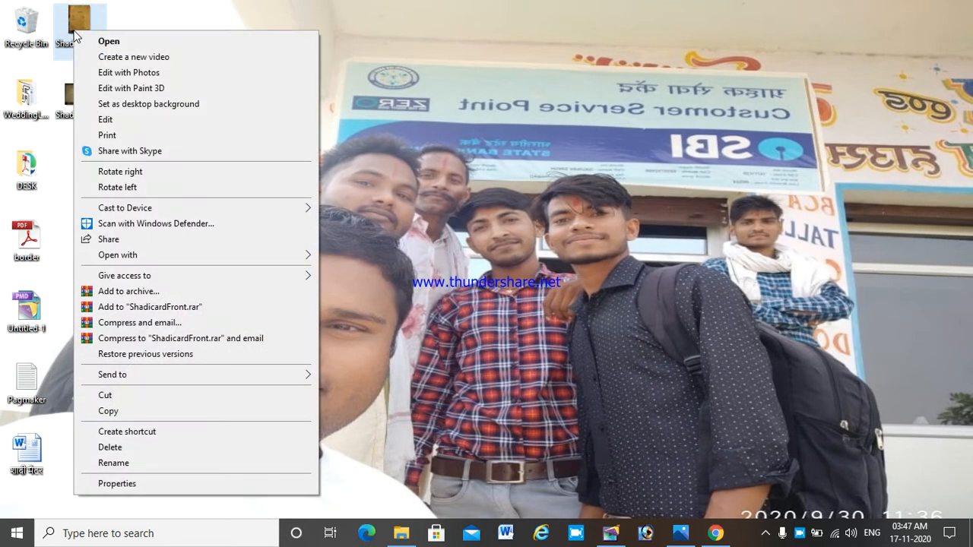
pyautogui.click(115, 43)
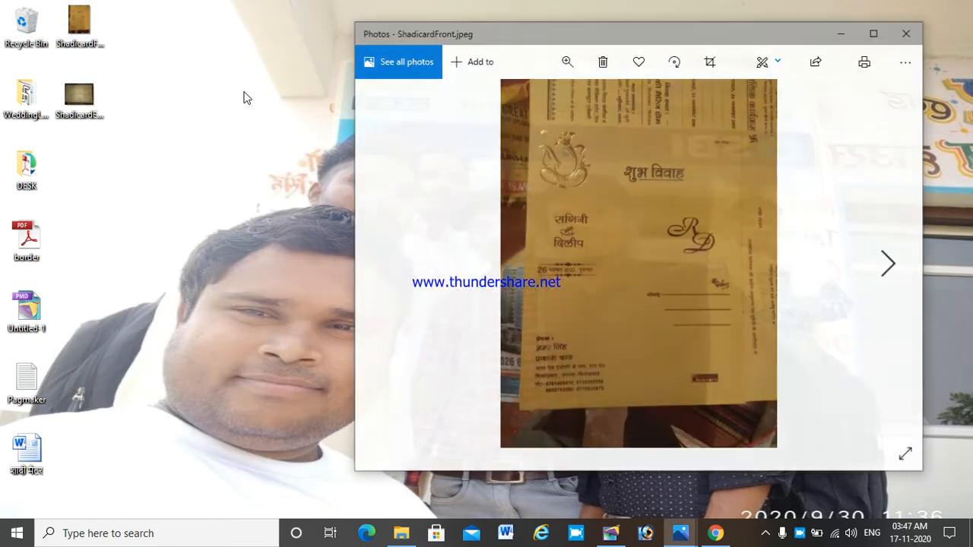
# Enlarge the ShadicardFront photo and examine the Ganesh emblem, Shubh Vivah title, couple's names, date and initials on the card
pyautogui.scroll(1, 564, 186)
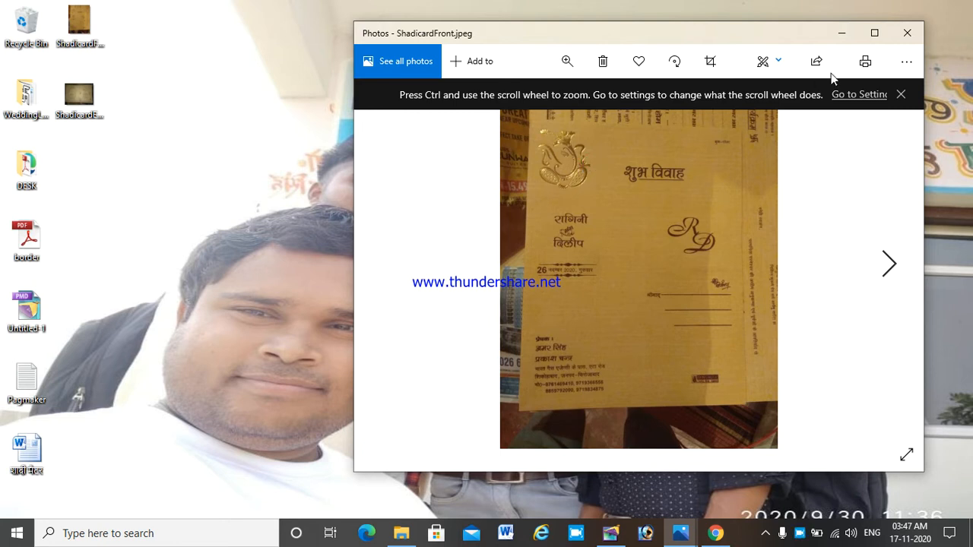
pyautogui.click(900, 94)
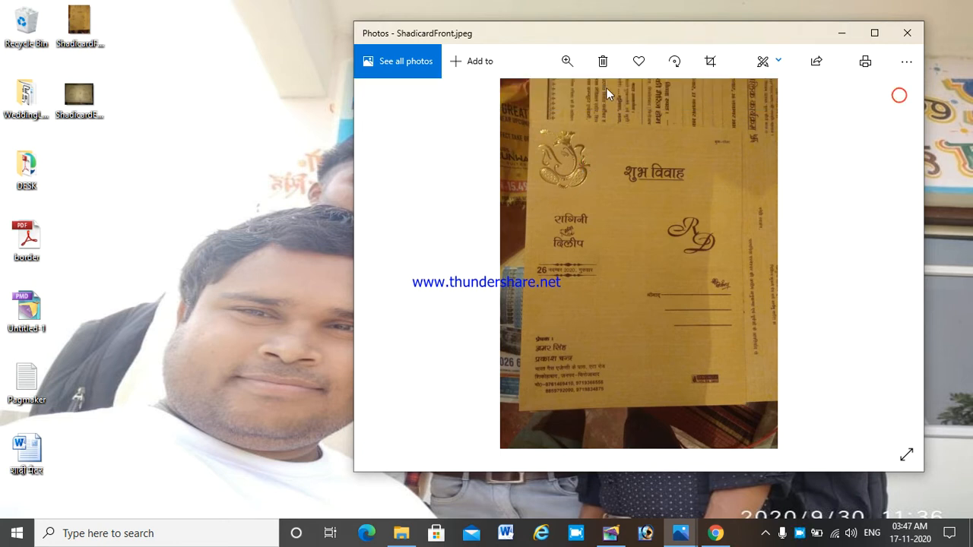
pyautogui.click(567, 61)
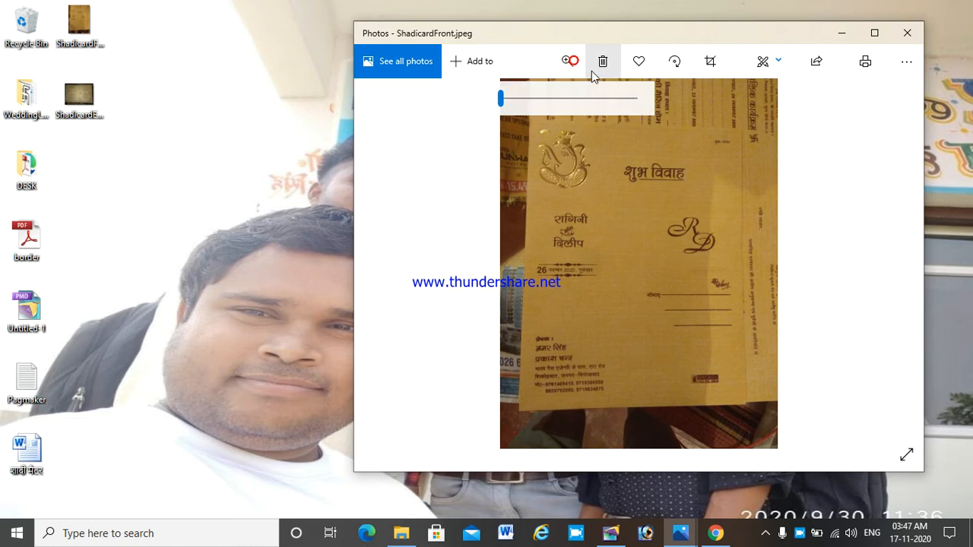
pyautogui.click(524, 107)
pyautogui.moveTo(640, 170); pyautogui.dragTo(657, 272)
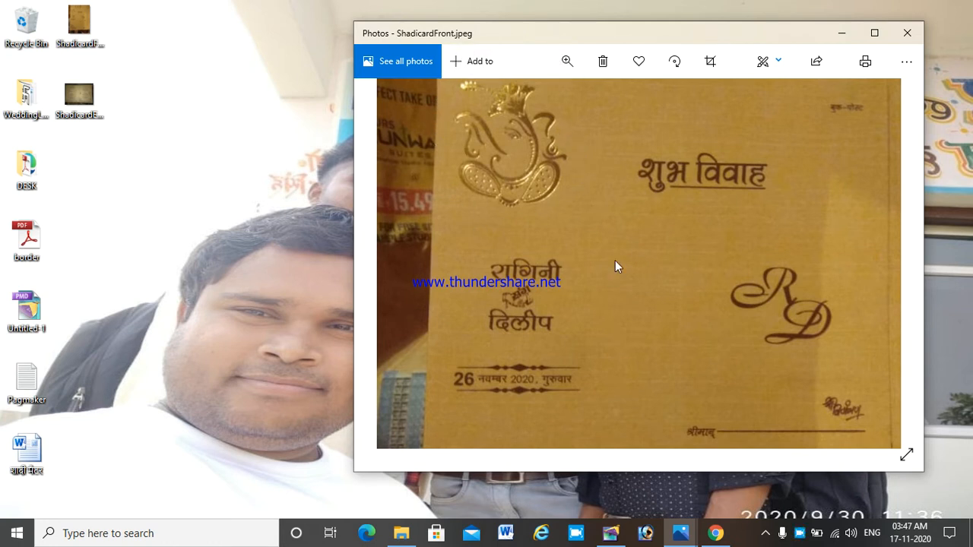
# Switch to the blank PageMaker publication and bring the enlarged ShadicardFront photo back up for comparison
pyautogui.click(609, 533)
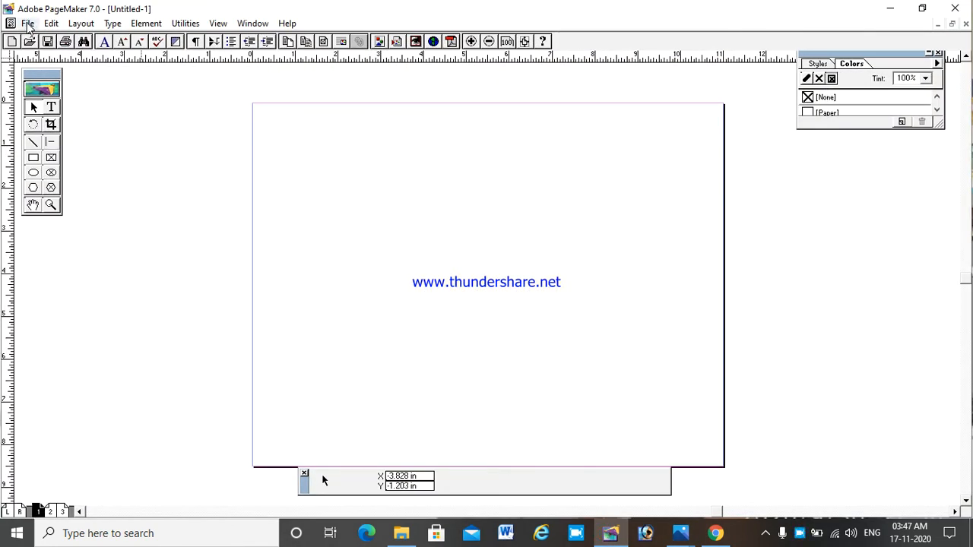
pyautogui.click(28, 24)
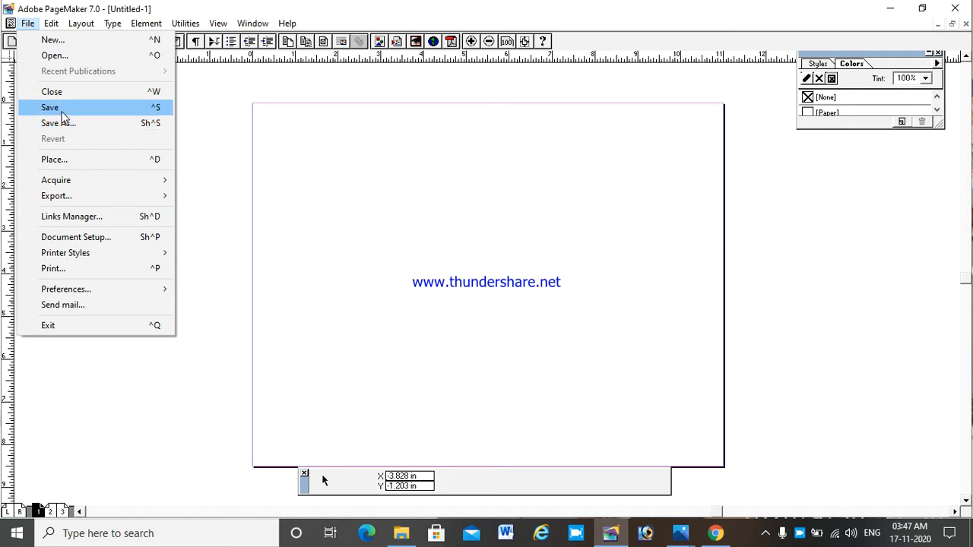
pyautogui.click(200, 105)
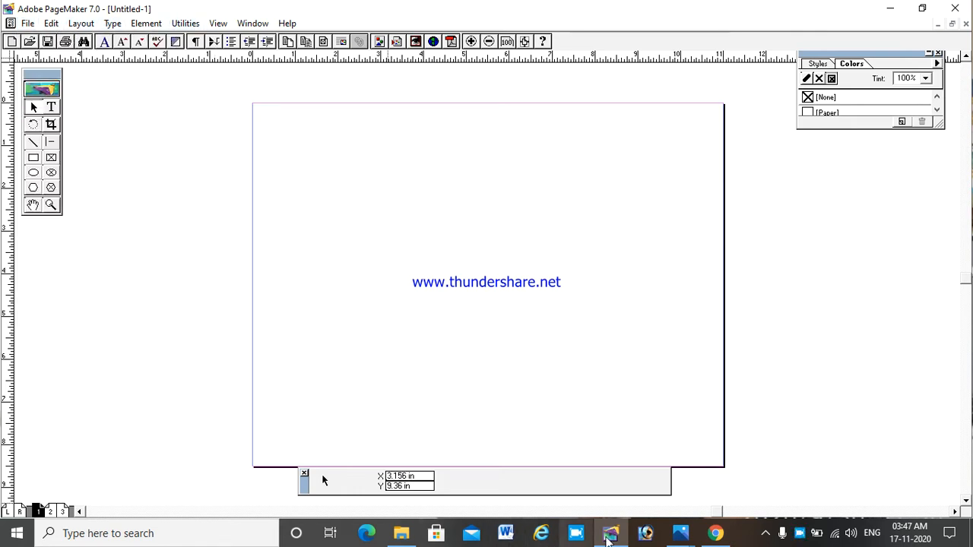
pyautogui.click(681, 537)
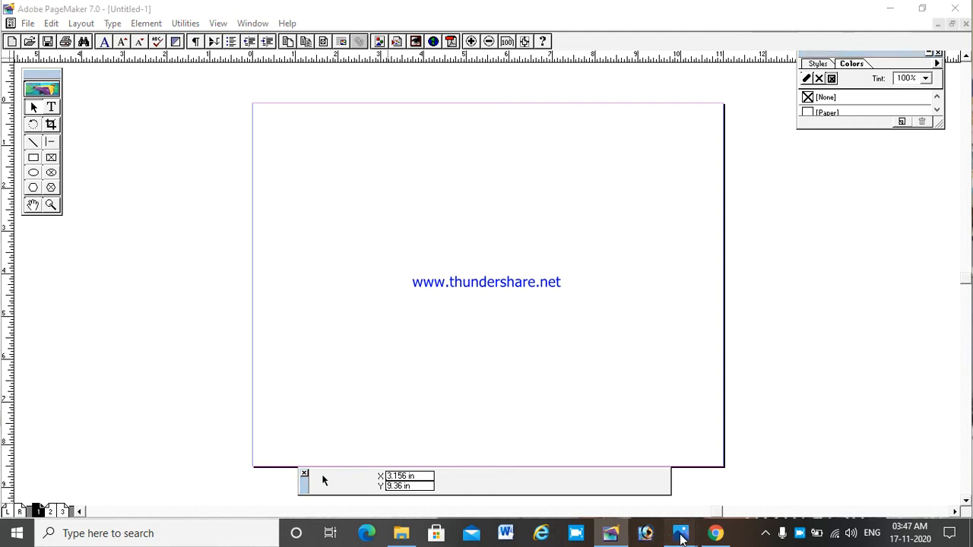
pyautogui.click(708, 495)
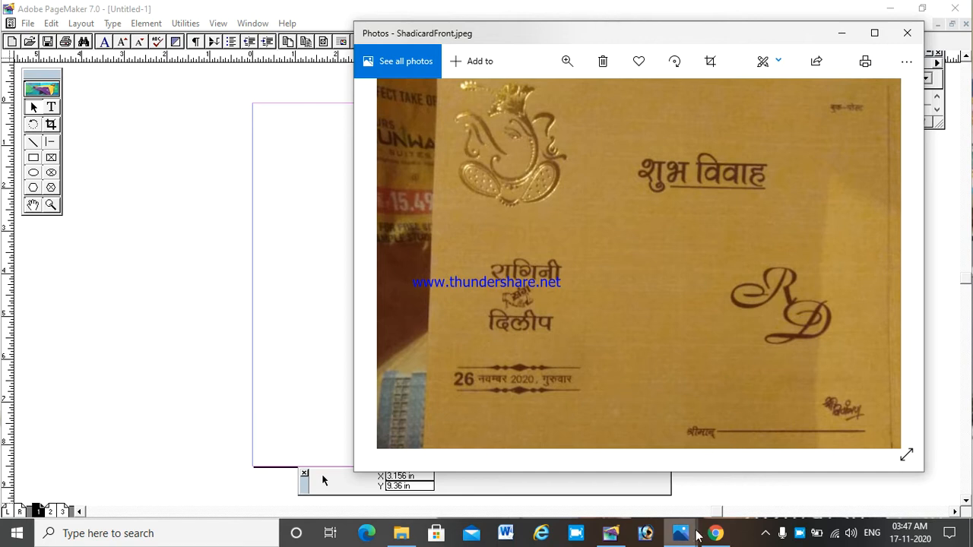
pyautogui.moveTo(696, 534)
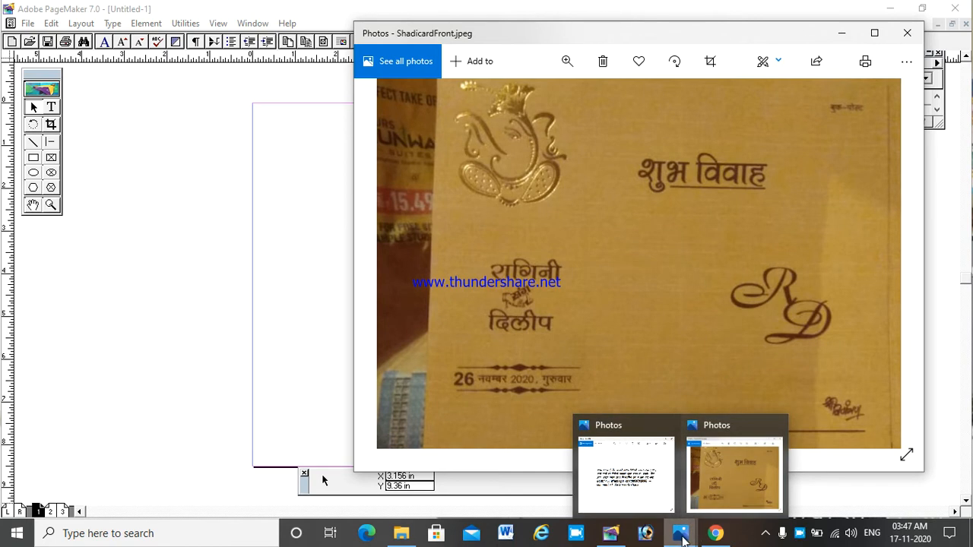
# Return to PageMaker, open the Place dialog and select the image 35308e5ebc3a65c155fa3782e7184c26 in the WeddingLogos folder
pyautogui.click(614, 535)
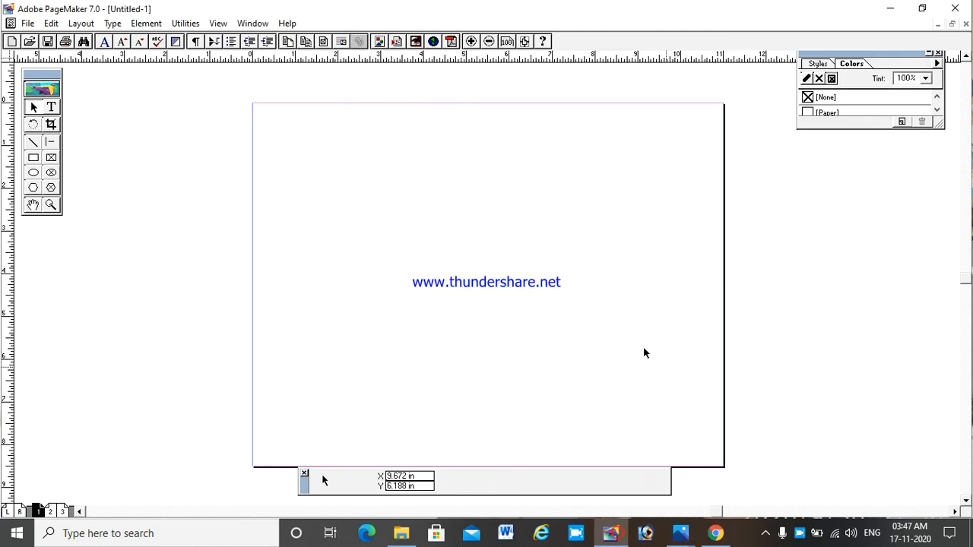
pyautogui.click(28, 23)
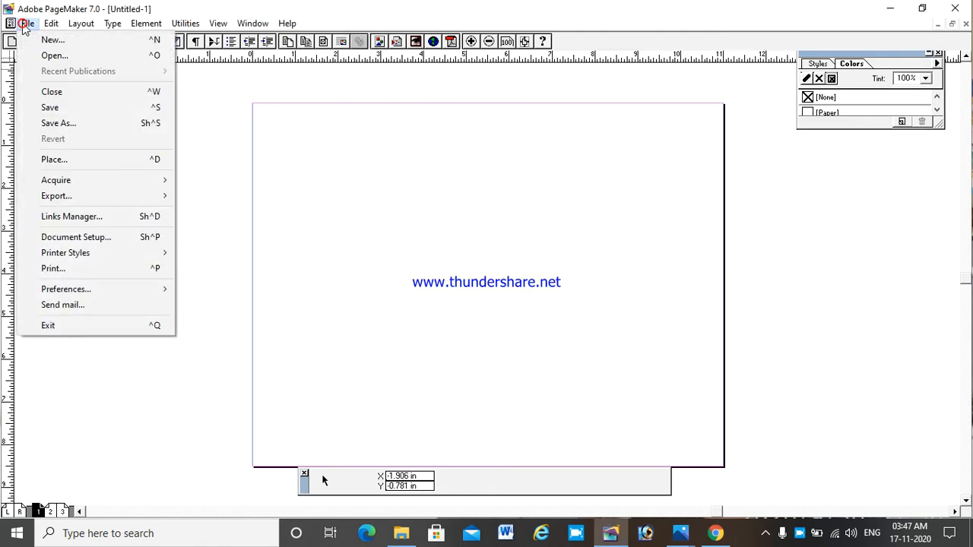
pyautogui.click(53, 160)
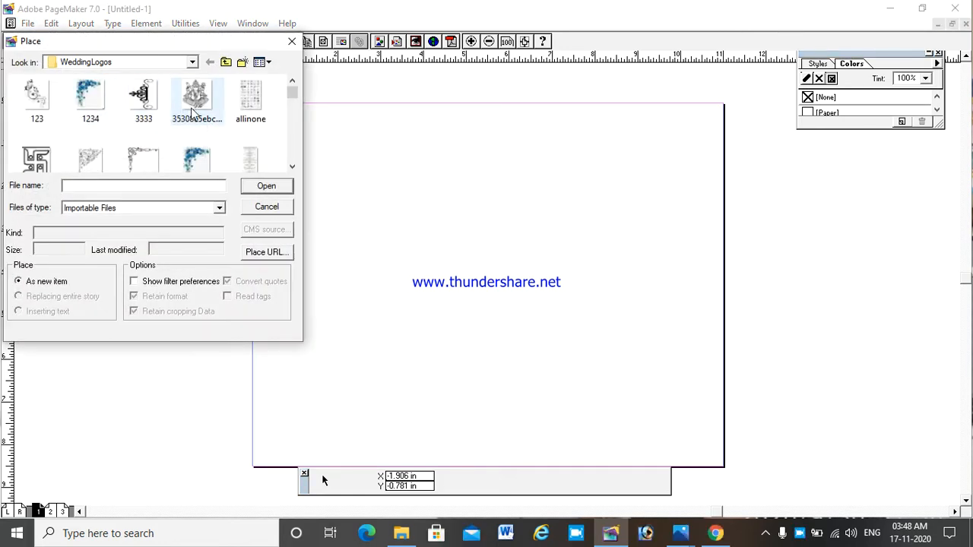
pyautogui.click(193, 113)
# Look through the WeddingLogos images in the Place dialog for artwork suited to the card front
pyautogui.scroll(-4, 194, 118)
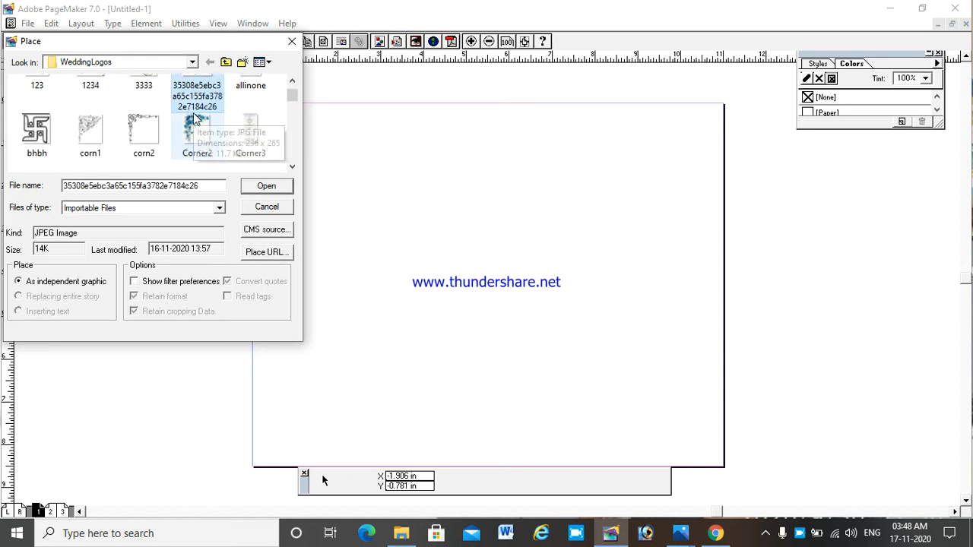
pyautogui.scroll(-3, 195, 120)
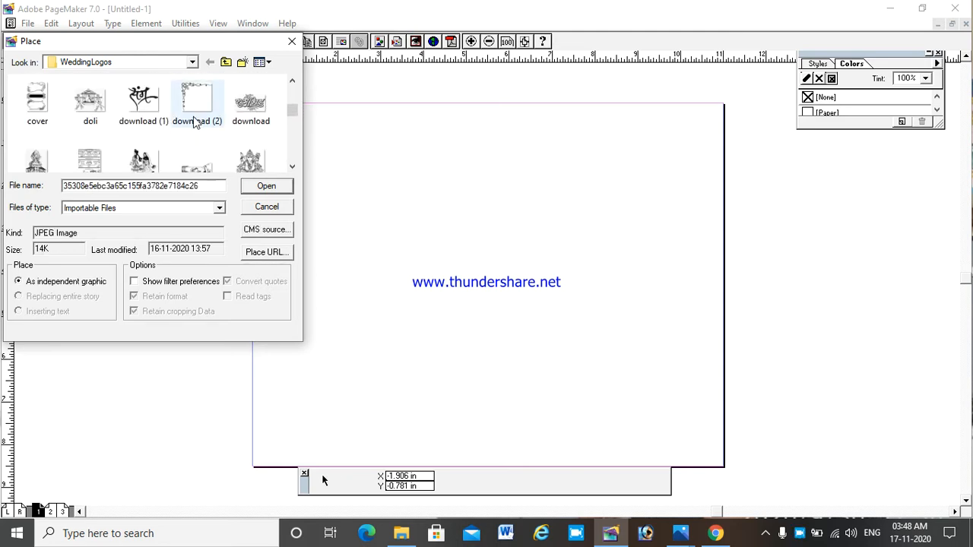
pyautogui.scroll(-5, 193, 122)
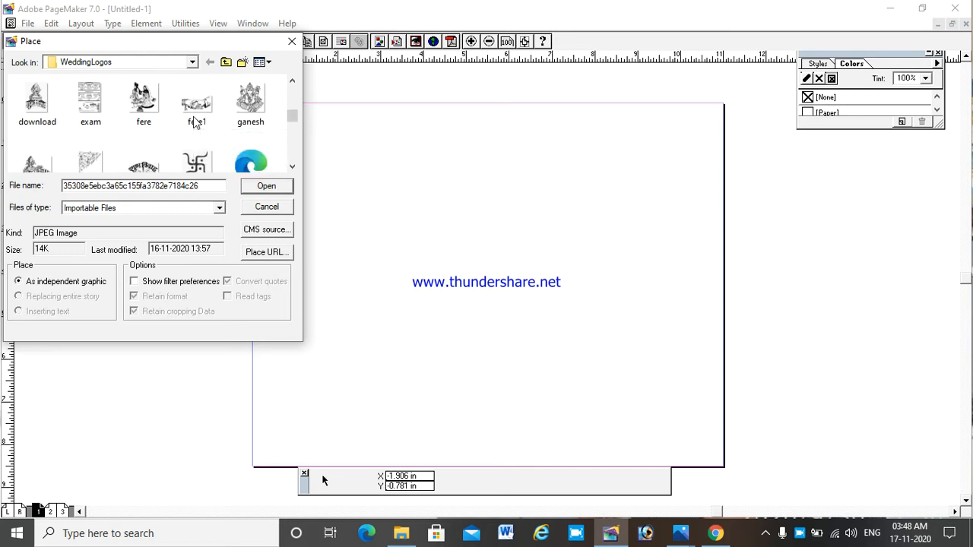
pyautogui.scroll(-5, 194, 121)
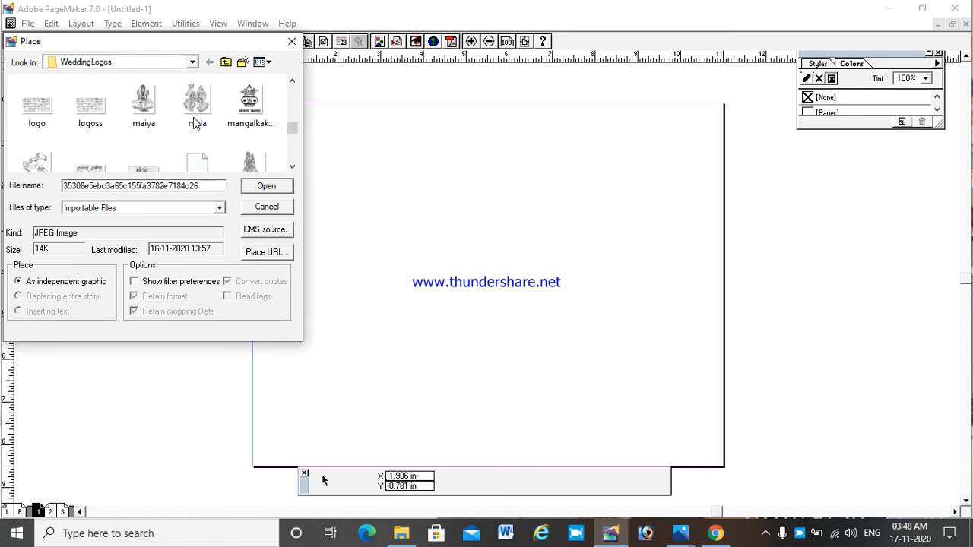
pyautogui.scroll(-5, 195, 121)
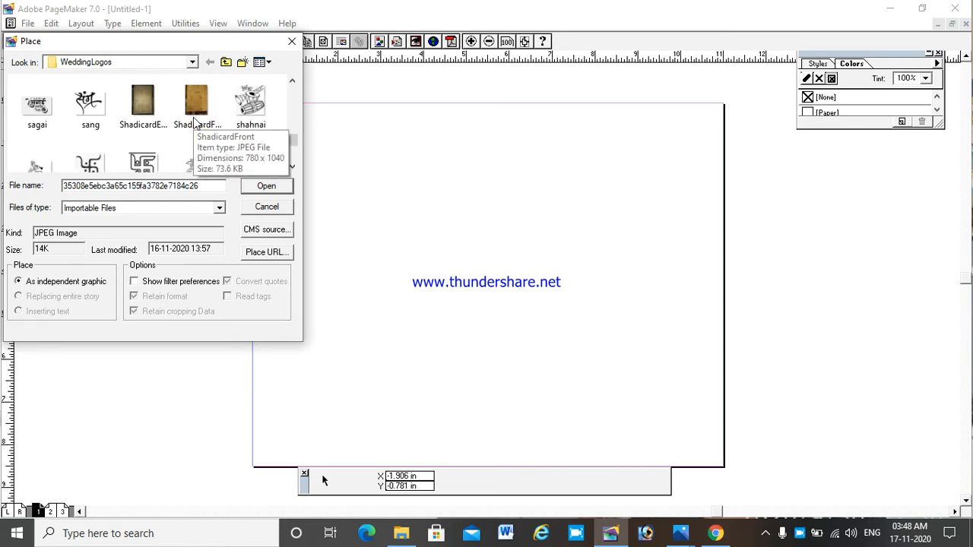
pyautogui.scroll(-4, 195, 122)
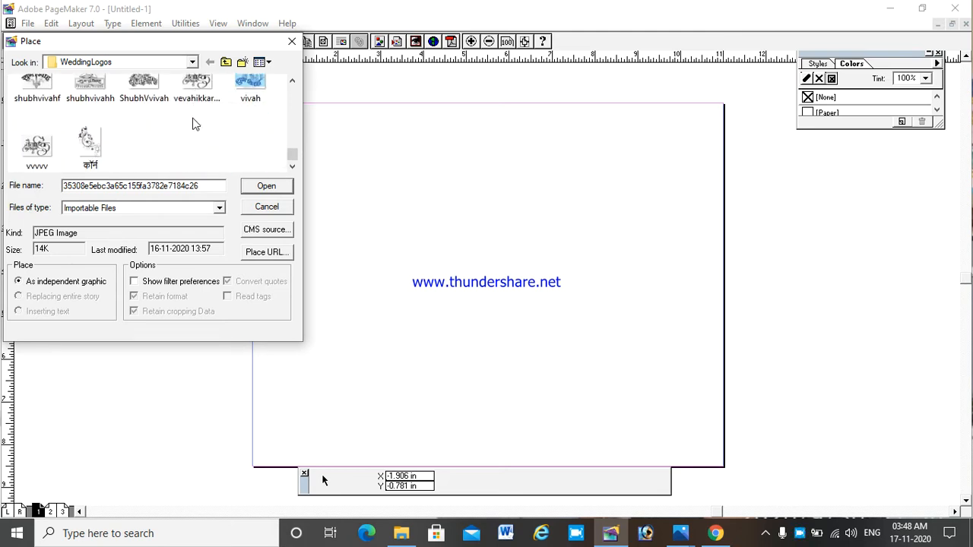
pyautogui.scroll(3, 193, 117)
pyautogui.scroll(3, 194, 122)
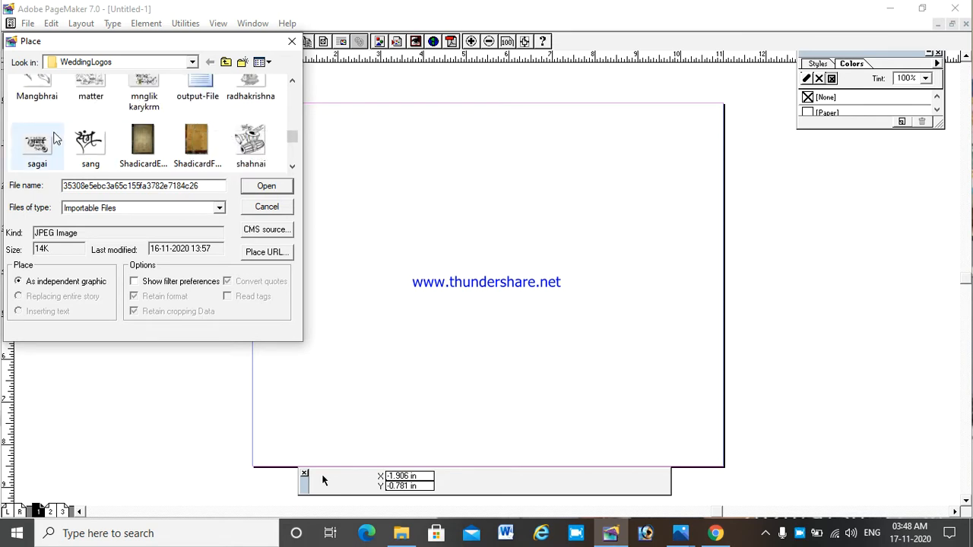
pyautogui.scroll(3, 54, 139)
pyautogui.scroll(3, 285, 156)
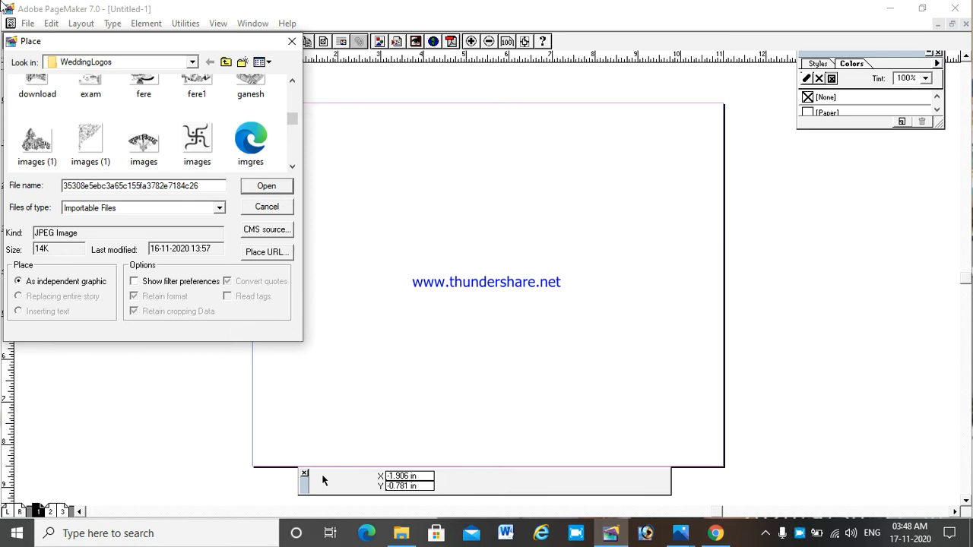
# Switch to Chrome, reopen the border-filtered "shadi card logo" image search in a new tab, and close the downloads bar
pyautogui.hotkey('alt', 'Tab')
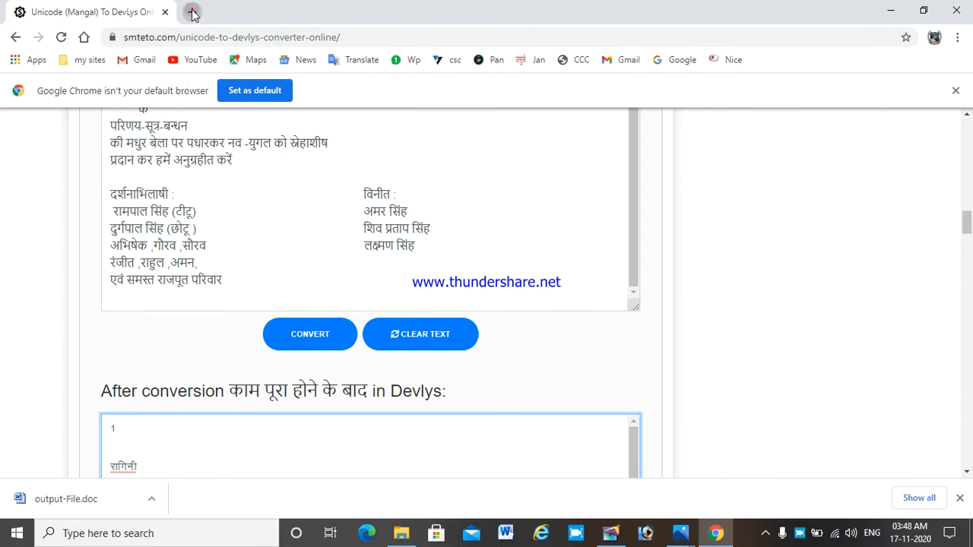
pyautogui.click(190, 12)
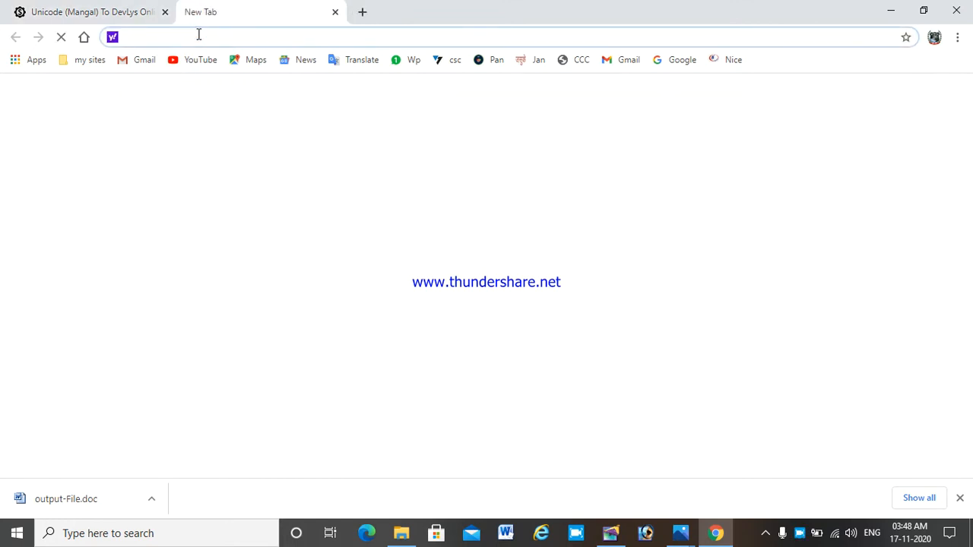
pyautogui.write('sh')
pyautogui.press('Down')
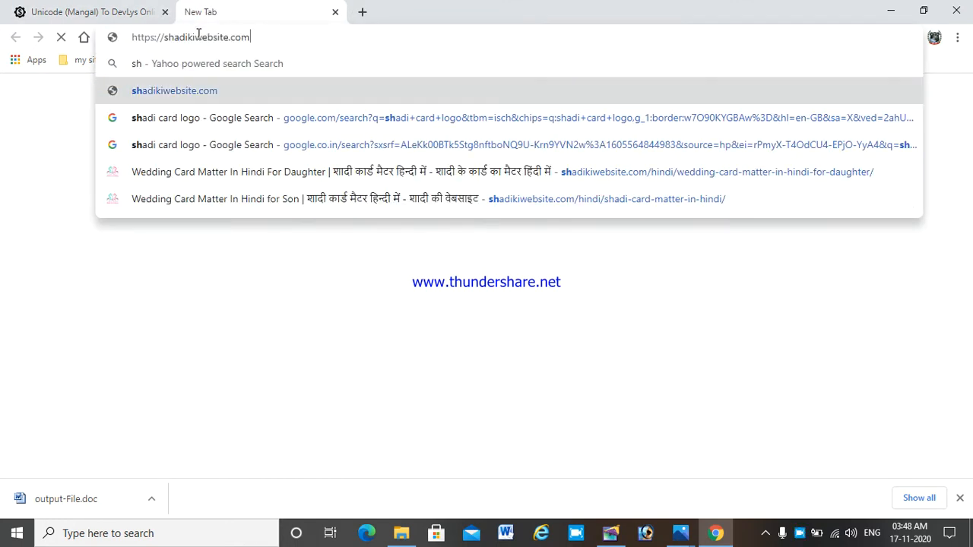
pyautogui.press('Down')
pyautogui.press('Down')
pyautogui.press('Up')
pyautogui.press('Return')
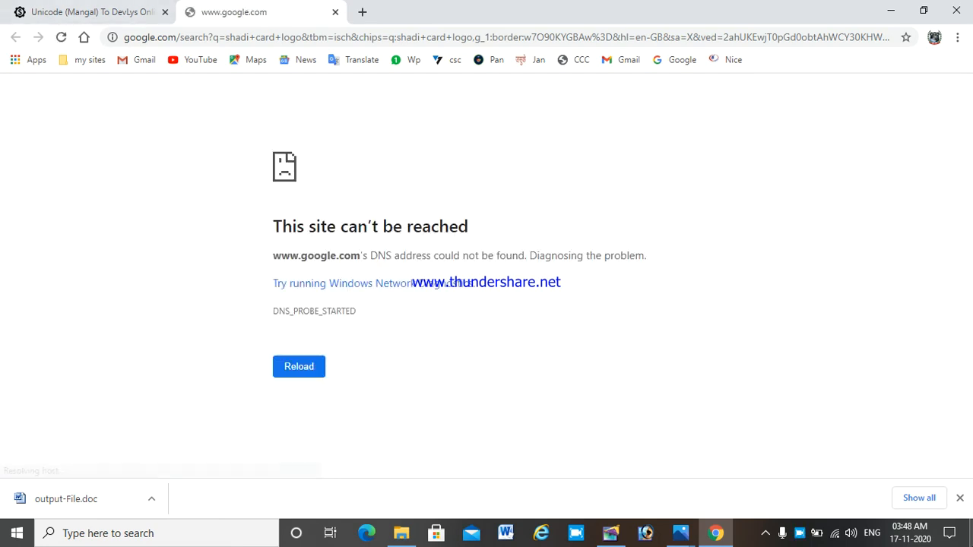
pyautogui.click(960, 499)
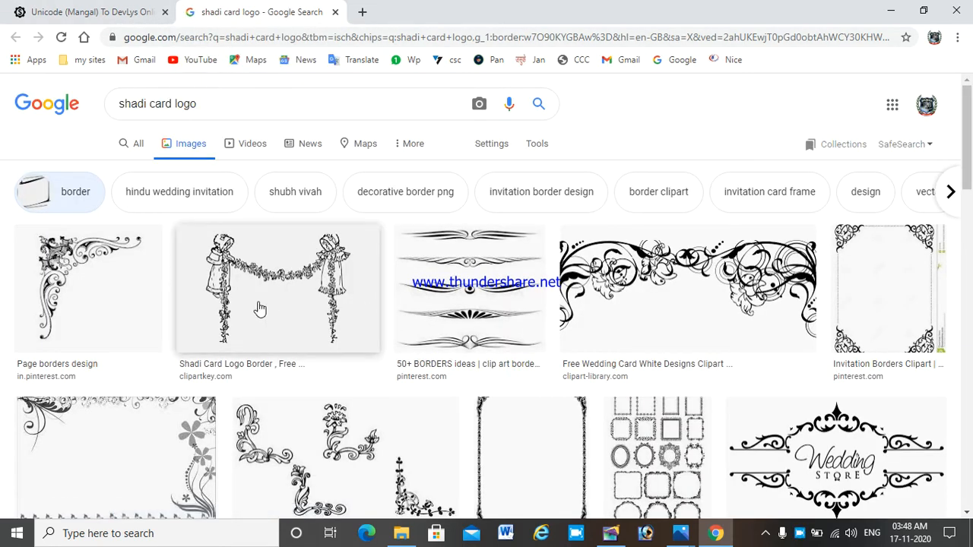
# Look through the border-filtered "shadi card logo" images for Ganesh artwork and preview the Hindu Marriage Logo image from ClipArt Best
pyautogui.scroll(-3, 259, 308)
pyautogui.scroll(-10, 258, 308)
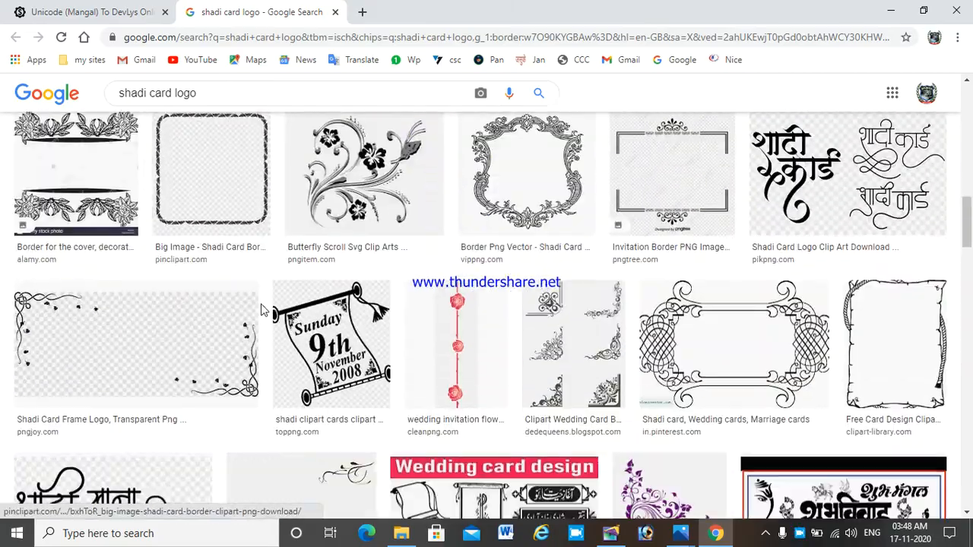
pyautogui.scroll(-10, 261, 309)
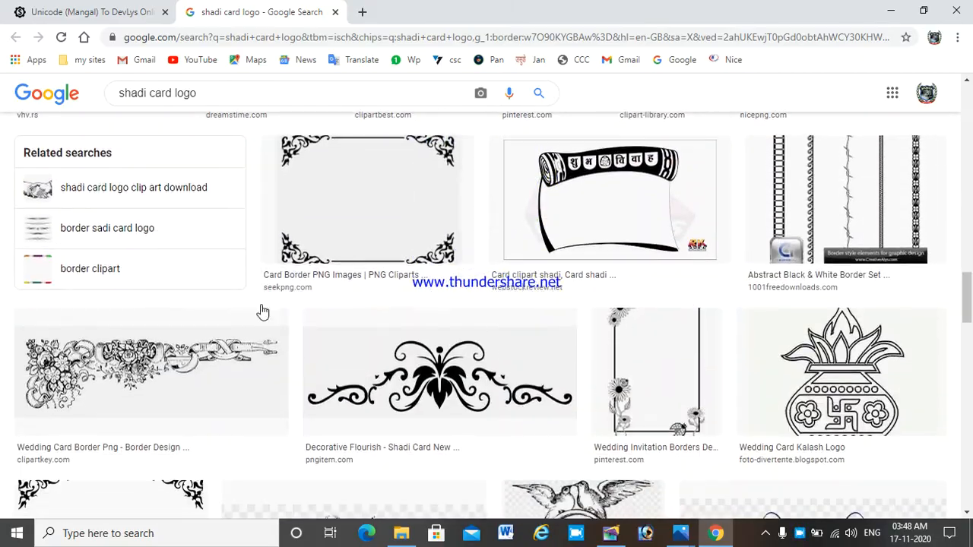
pyautogui.scroll(-10, 261, 310)
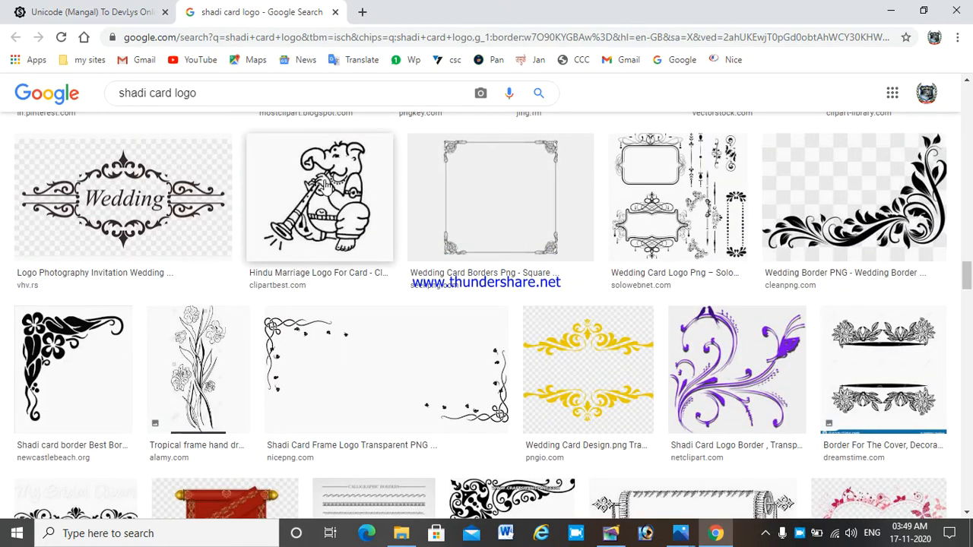
pyautogui.scroll(-10, 328, 179)
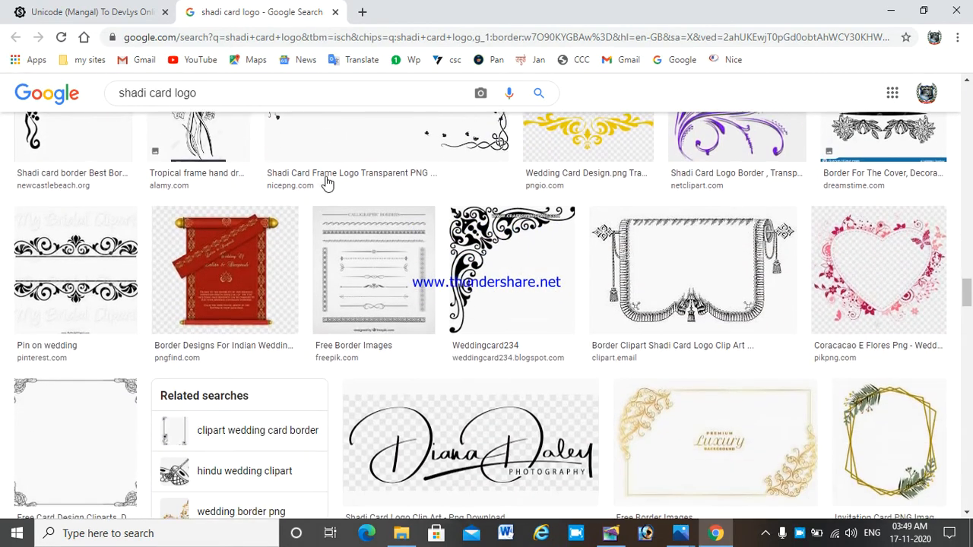
pyautogui.scroll(-10, 326, 182)
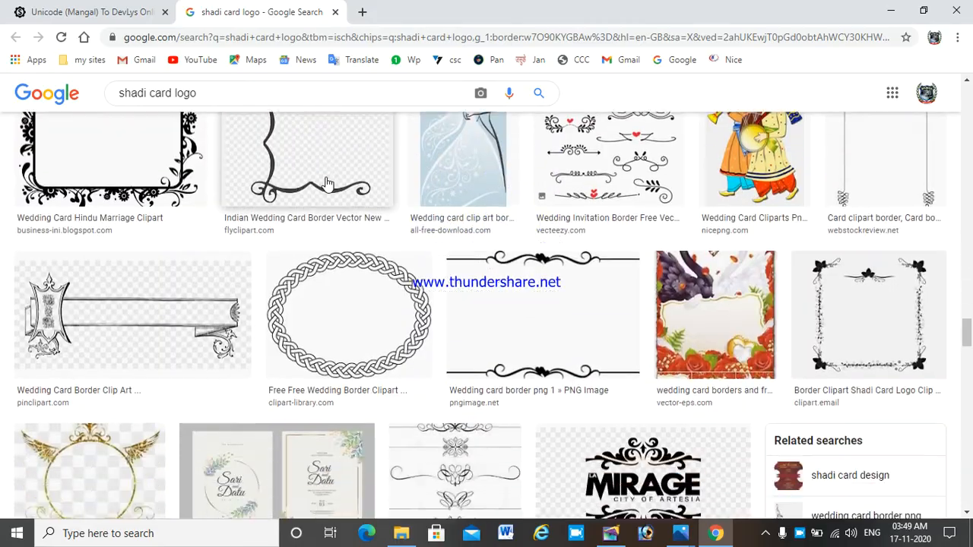
pyautogui.scroll(-10, 327, 184)
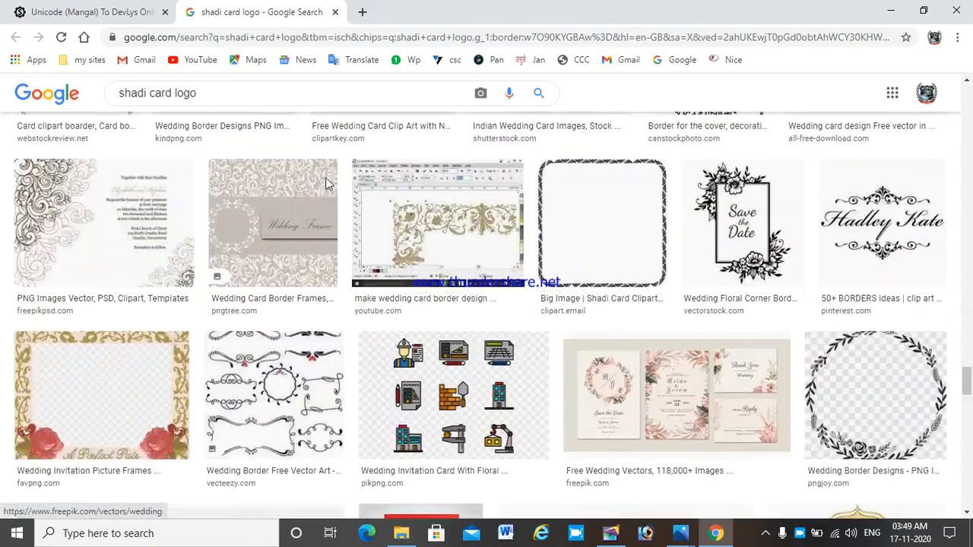
pyautogui.scroll(10, 327, 184)
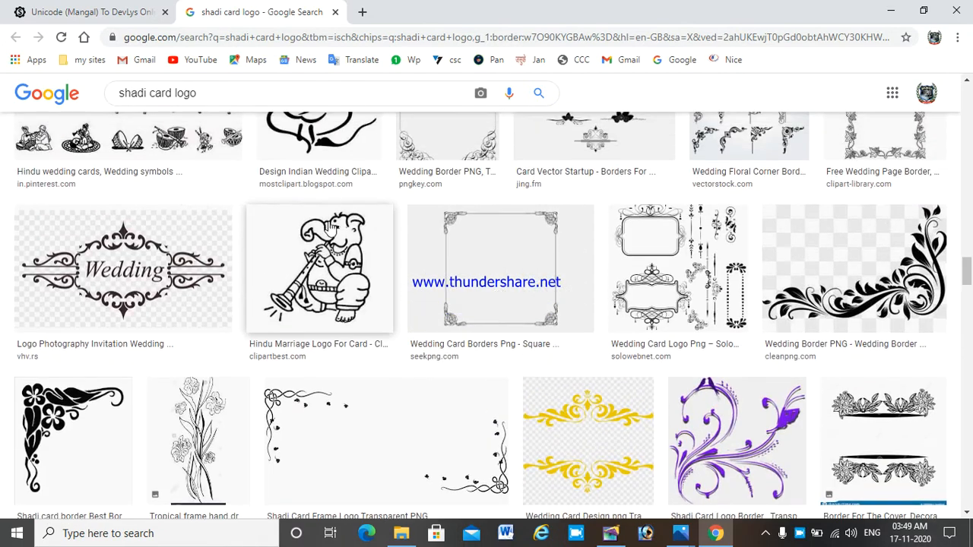
pyautogui.click(329, 238)
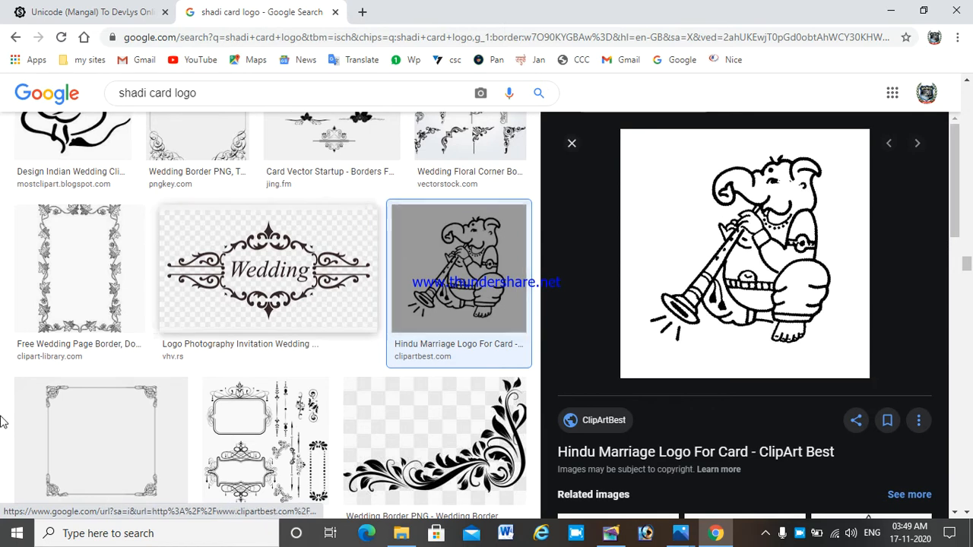
pyautogui.click(519, 306)
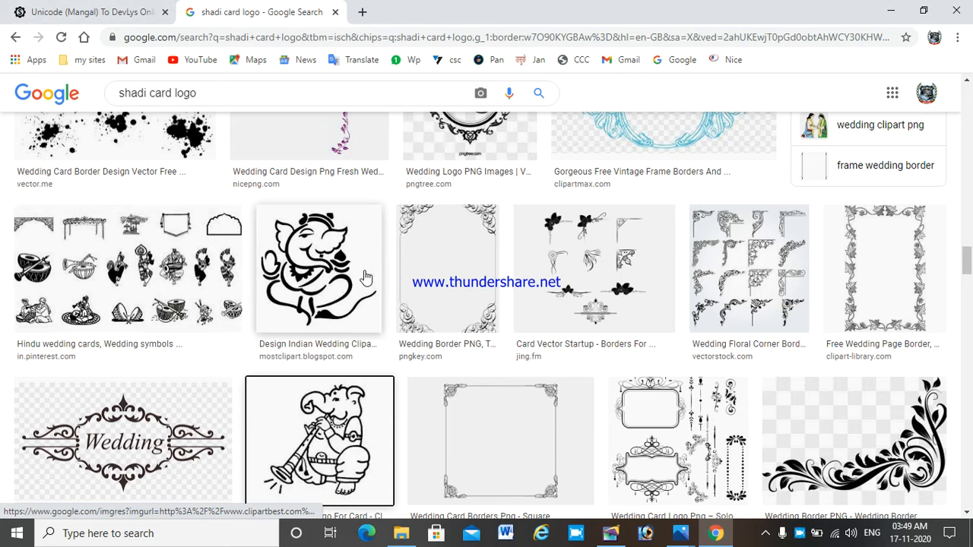
# Save the black line-art Ganesh image from mostclipart.blogspot.com into the WeddingLogos folder as ganesh
pyautogui.rightClick(318, 275)
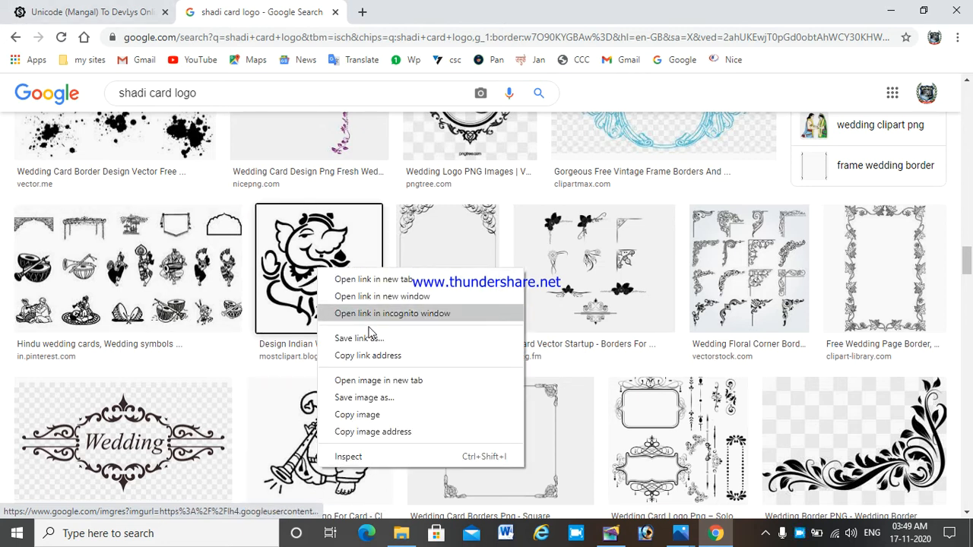
pyautogui.click(357, 397)
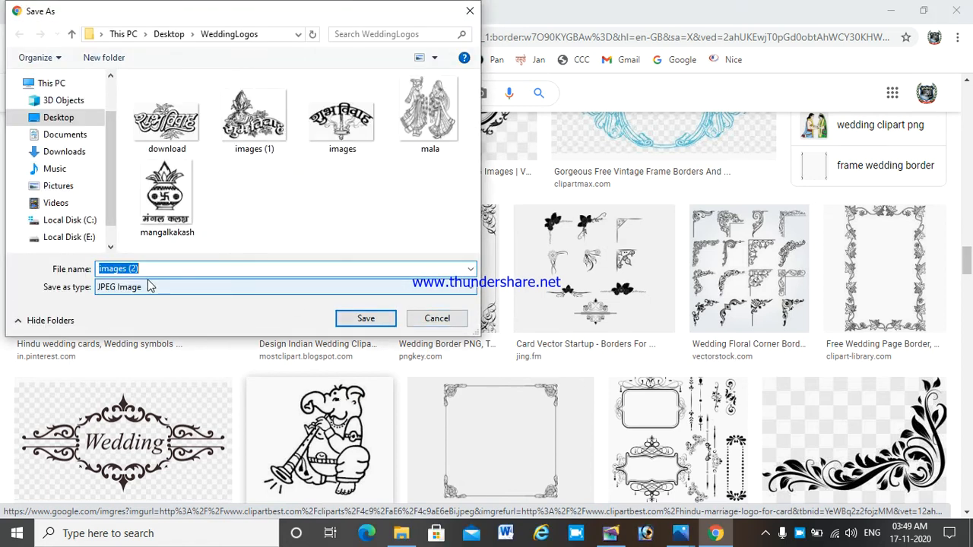
pyautogui.write('ga')
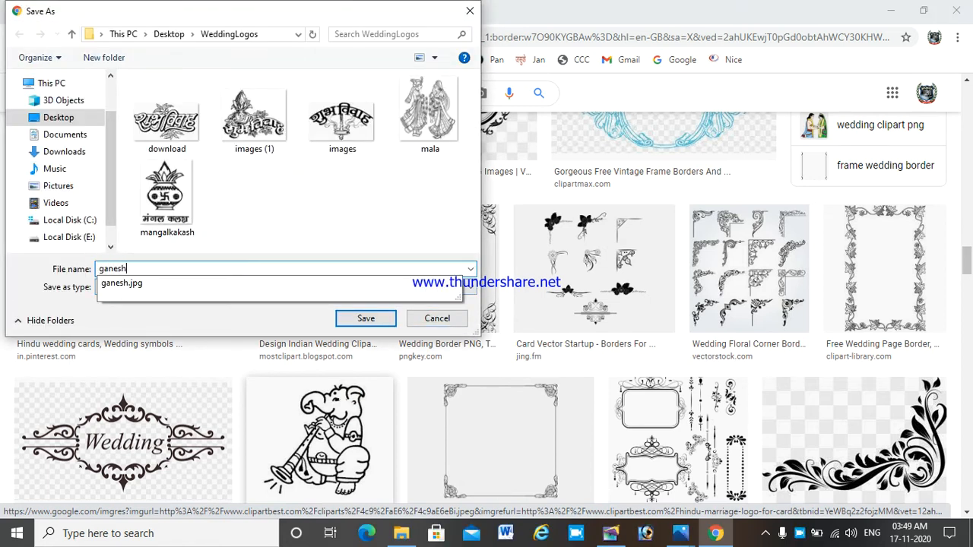
pyautogui.write('nesh')
pyautogui.press('Return')
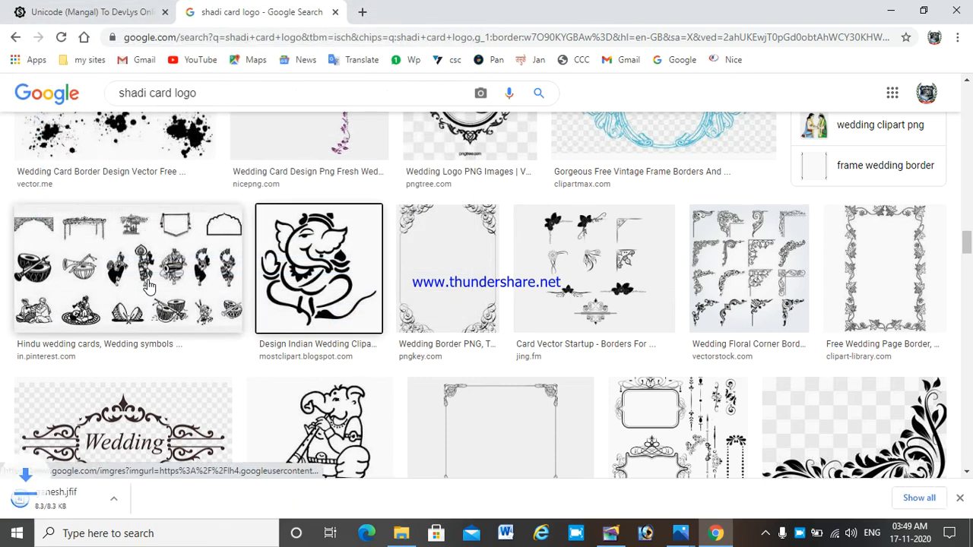
# Browse the remaining border-filtered results, then run a new image search for "shadi card logo gnesh"
pyautogui.scroll(1, 467, 237)
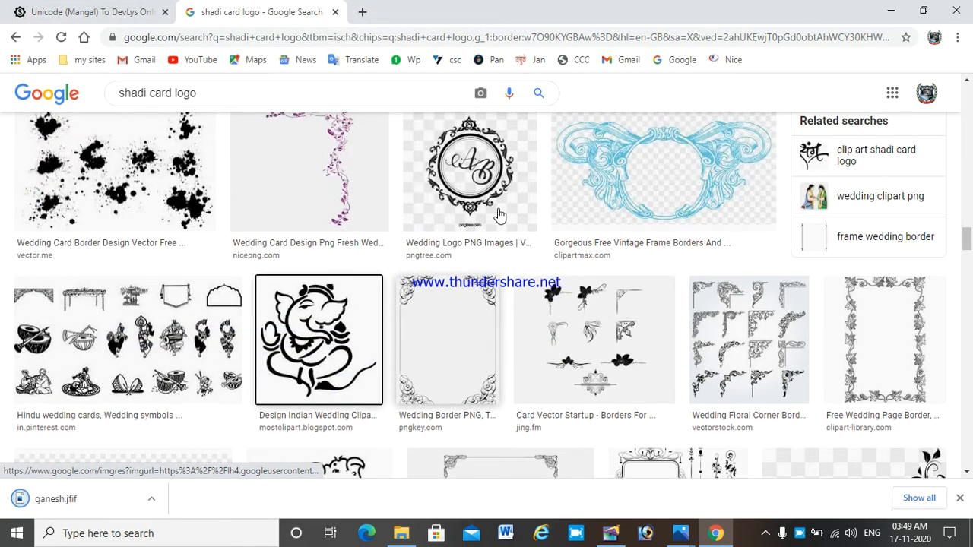
pyautogui.scroll(-3, 466, 241)
pyautogui.scroll(-4, 467, 242)
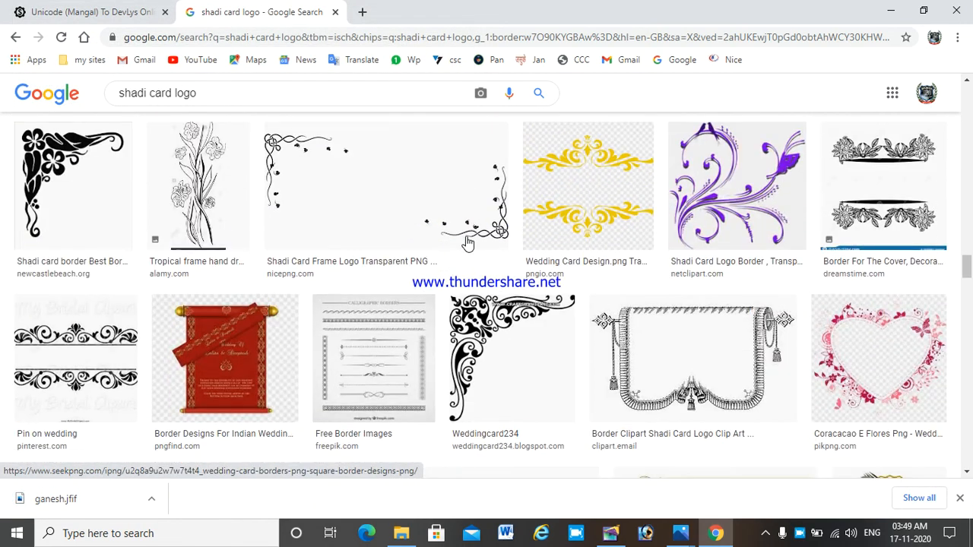
pyautogui.scroll(8, 467, 242)
pyautogui.scroll(10, 467, 241)
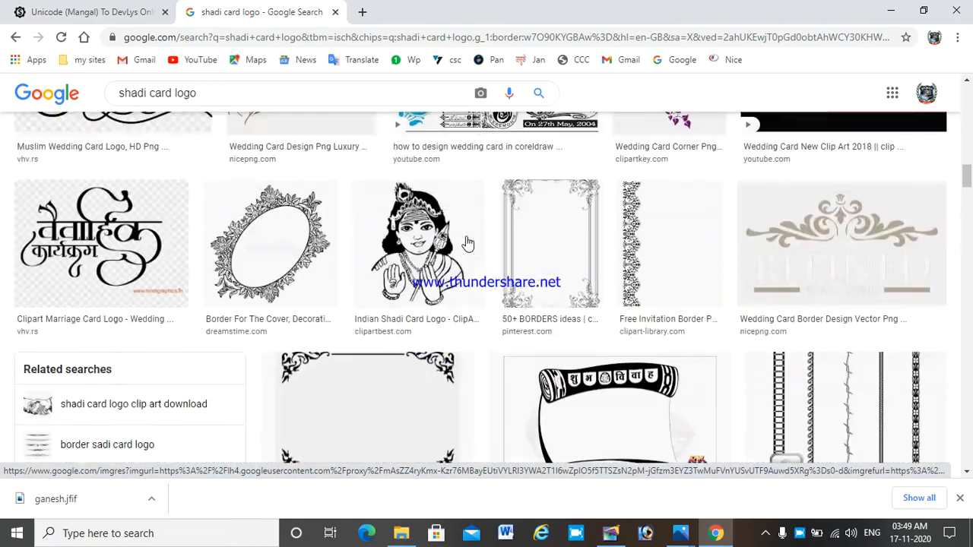
pyautogui.scroll(8, 467, 242)
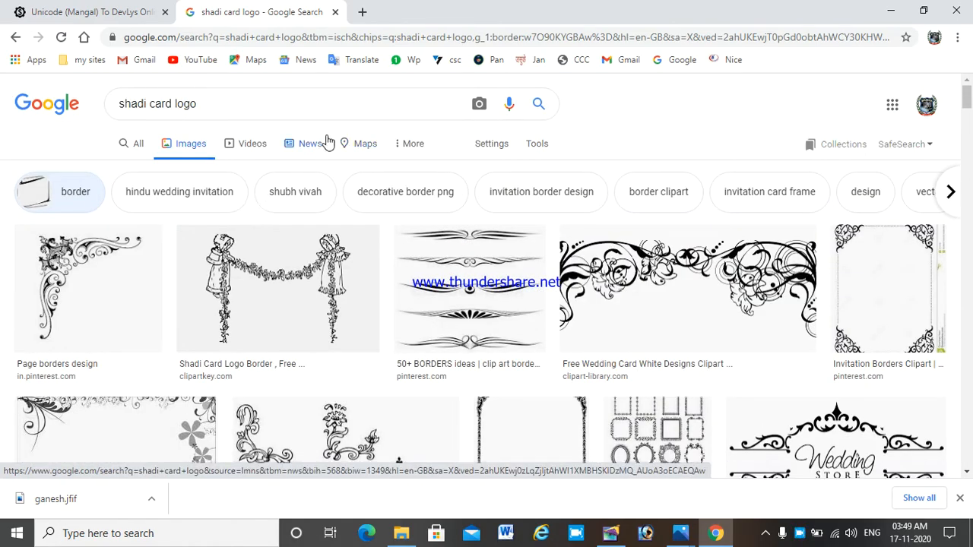
pyautogui.click(298, 104)
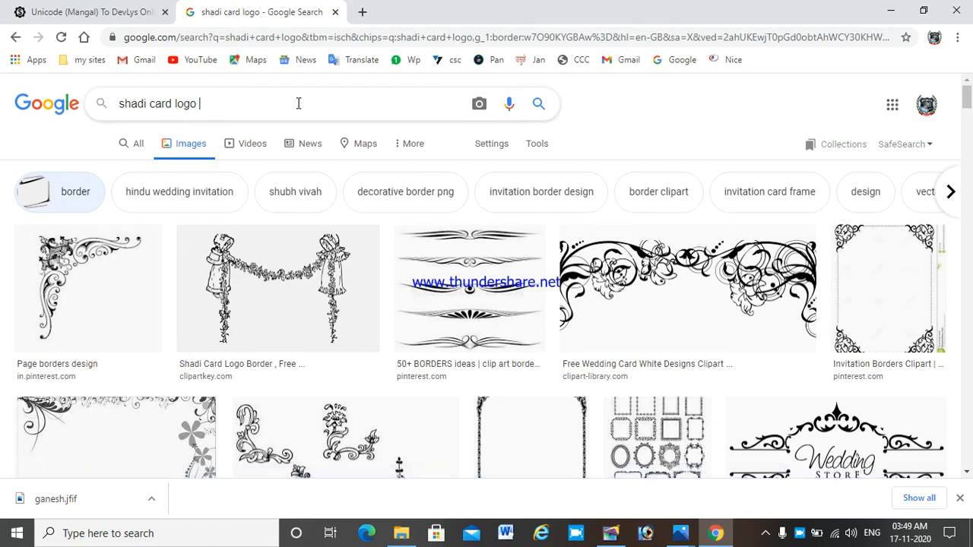
pyautogui.write('gnesh')
pyautogui.press('Return')
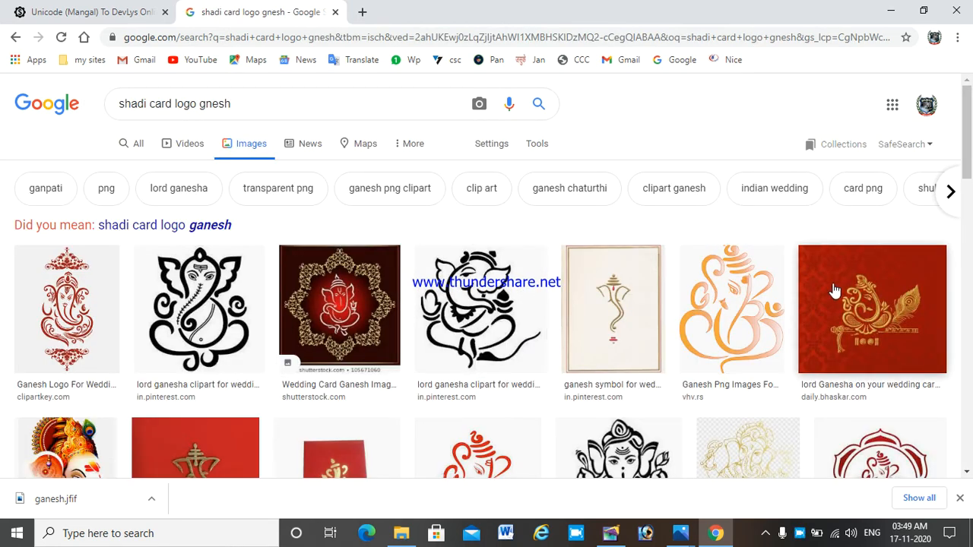
# Look through the Ganesh logo results and check them against the wedding card photo open in Photos
pyautogui.scroll(-5, 783, 303)
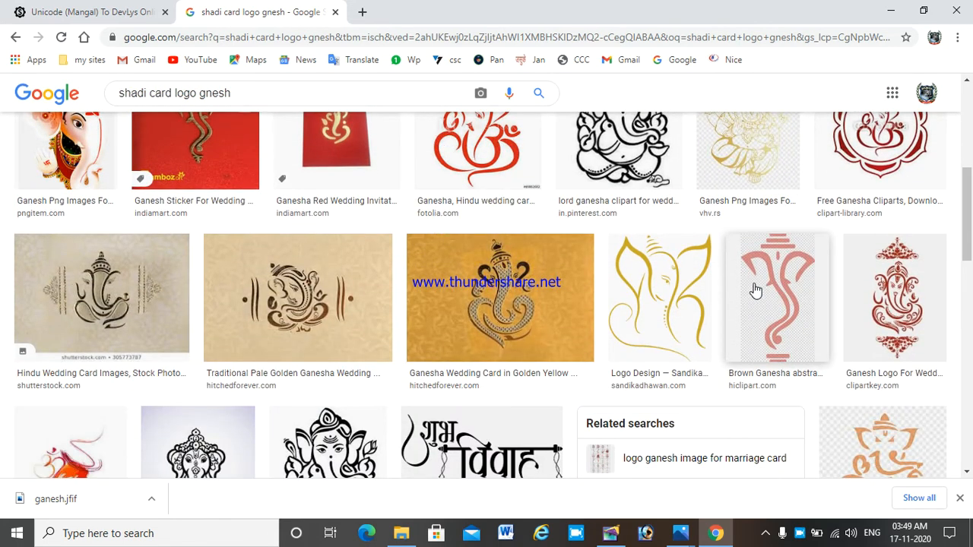
pyautogui.scroll(-2, 755, 289)
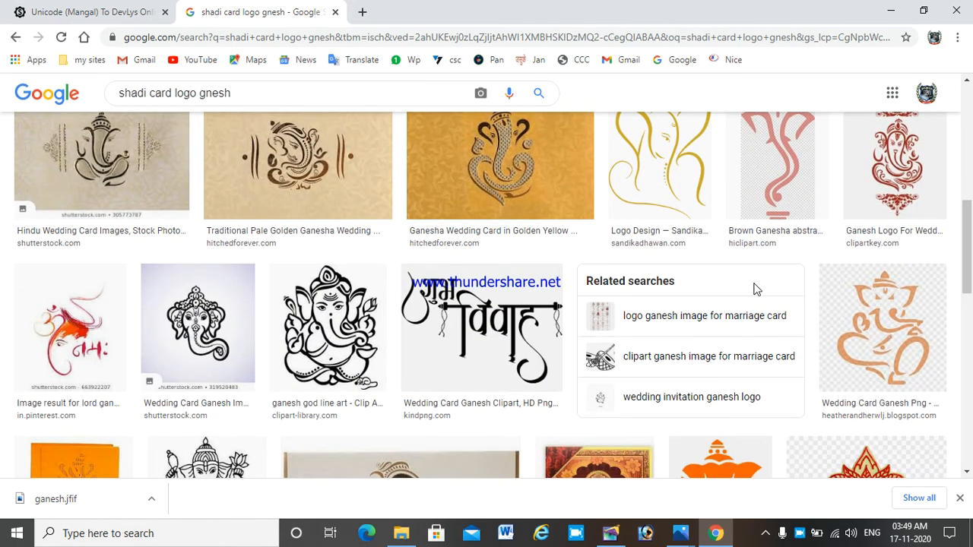
pyautogui.scroll(-6, 755, 289)
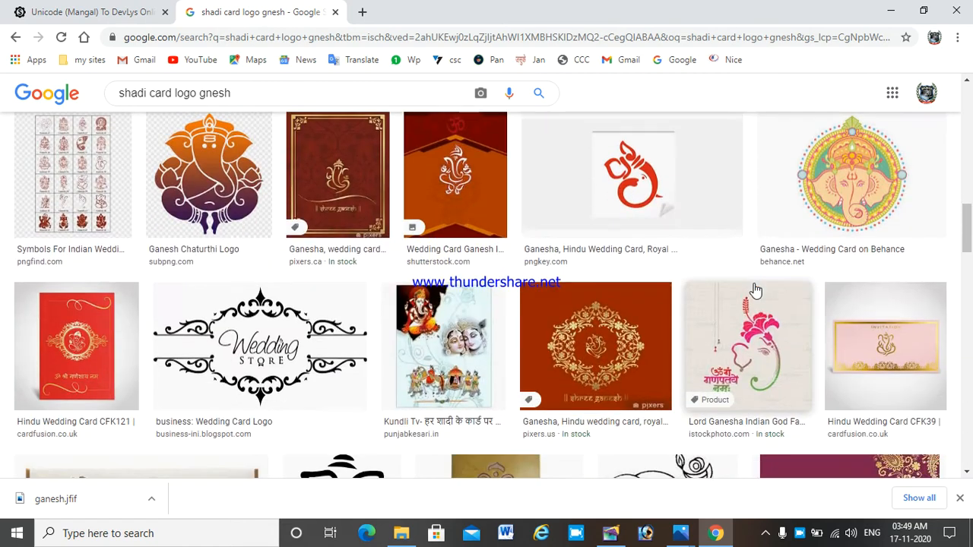
pyautogui.scroll(-5, 755, 289)
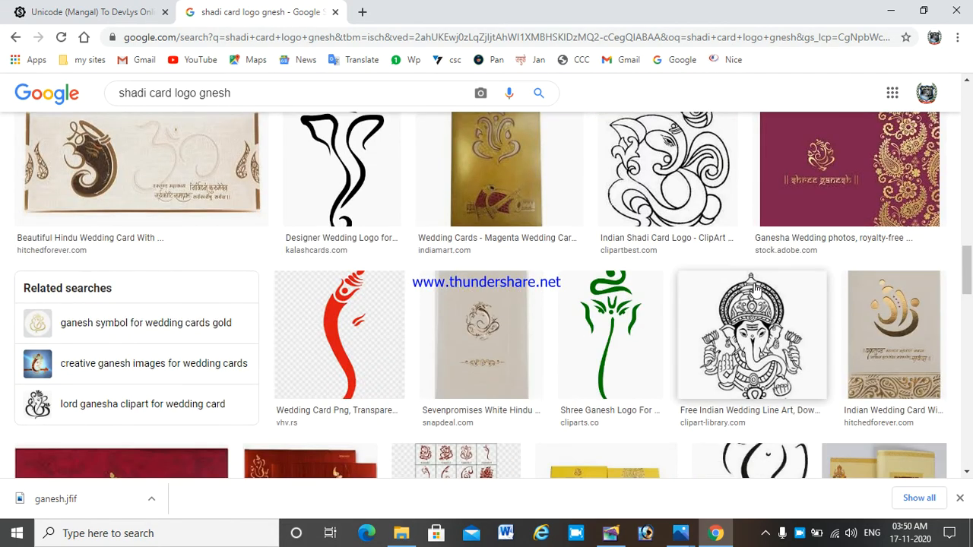
pyautogui.scroll(2, 755, 288)
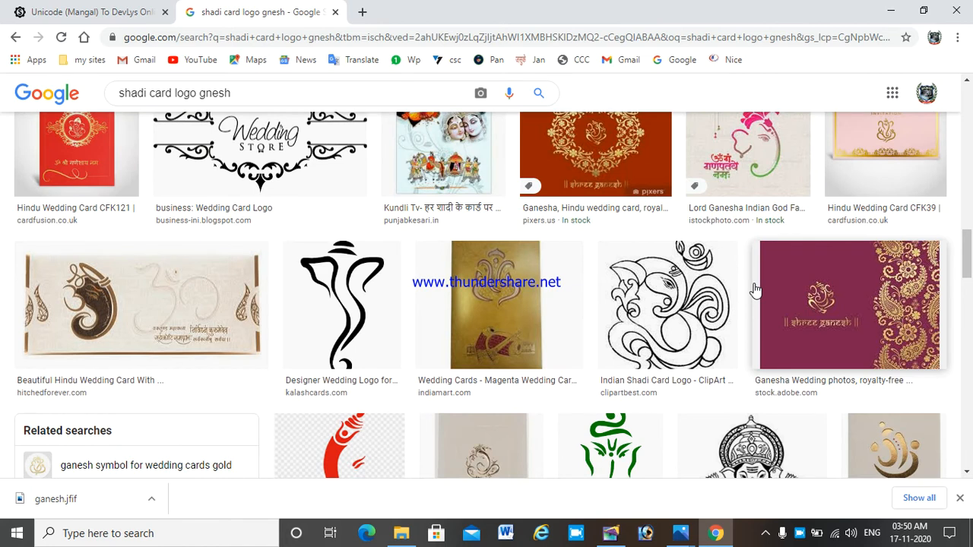
pyautogui.scroll(1, 755, 289)
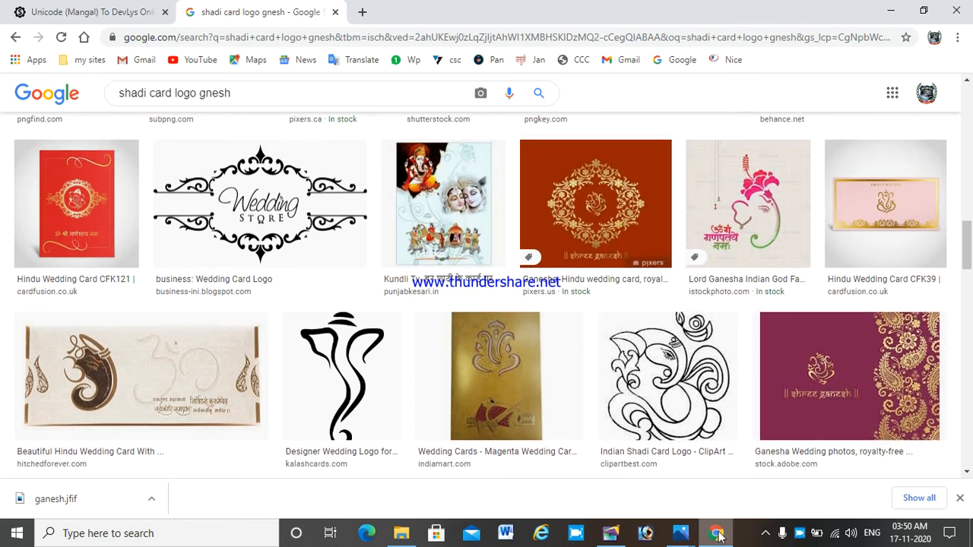
pyautogui.moveTo(685, 539)
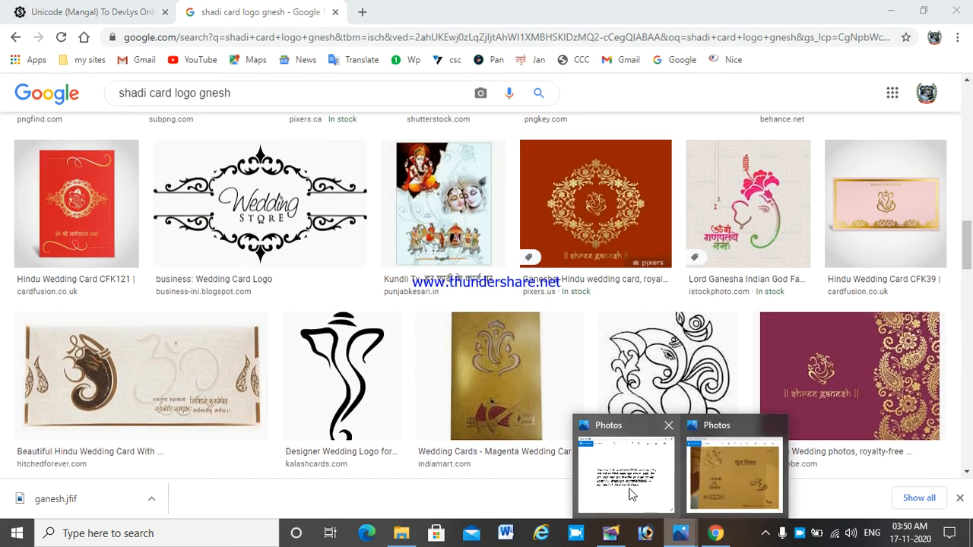
pyautogui.moveTo(731, 484)
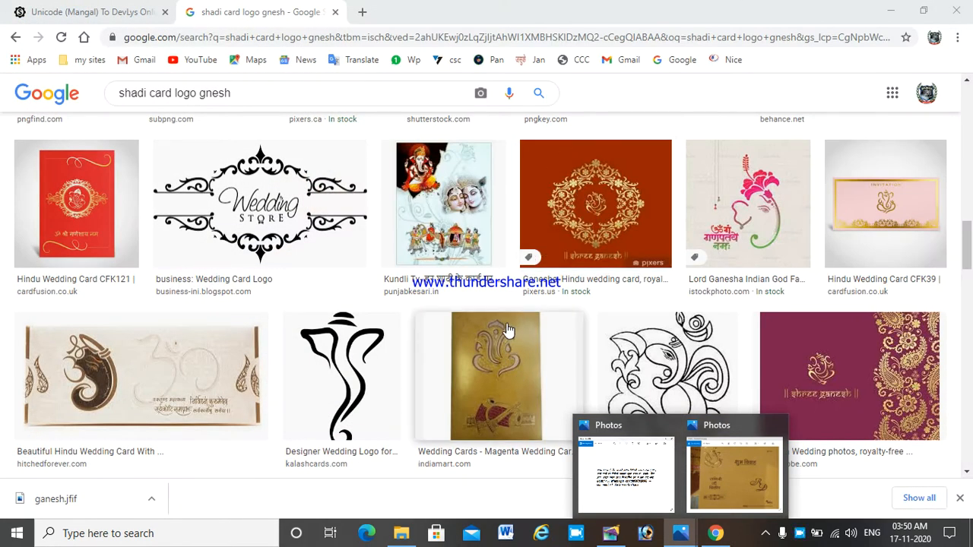
# Preview the Indian Shadi Card Logo and the Kalash Cards Designer Wedding Logo, and examine the other Ganesh results
pyautogui.click(660, 355)
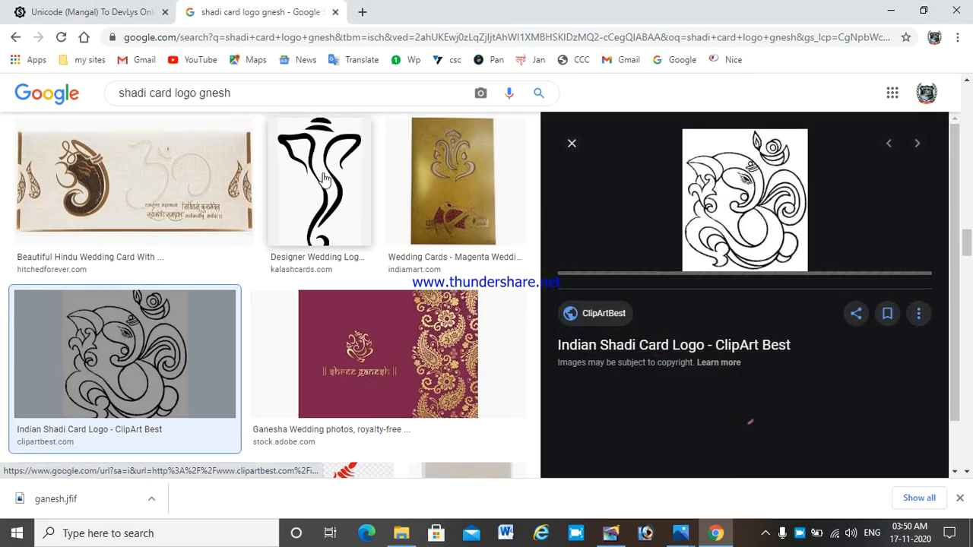
pyautogui.click(320, 177)
pyautogui.scroll(3, 315, 179)
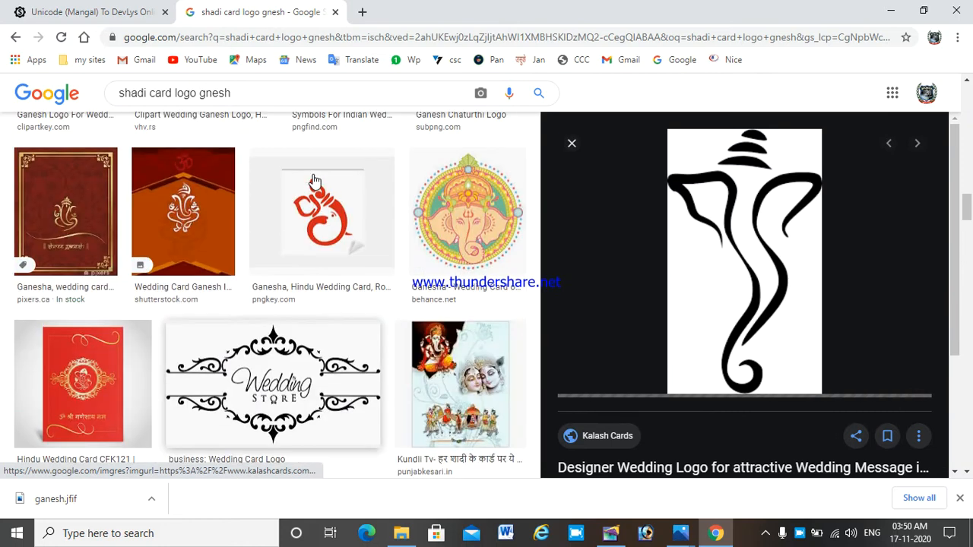
pyautogui.scroll(3, 315, 183)
pyautogui.scroll(5, 322, 190)
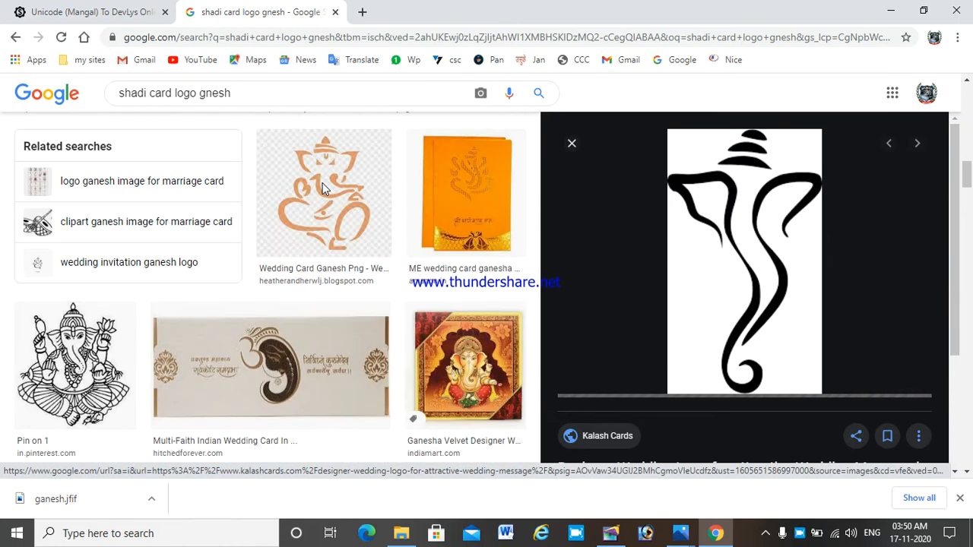
pyautogui.scroll(3, 109, 401)
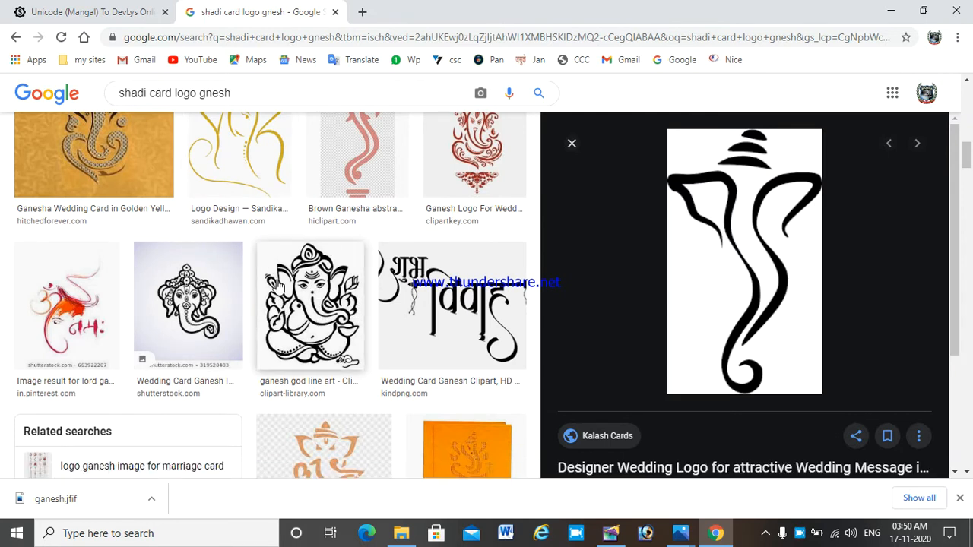
# Switch to PageMaker and try to place the Ganesh image 35308e5ebc3a65c155fa3782e7184c26 from the WeddingLogos folder
pyautogui.click(129, 11)
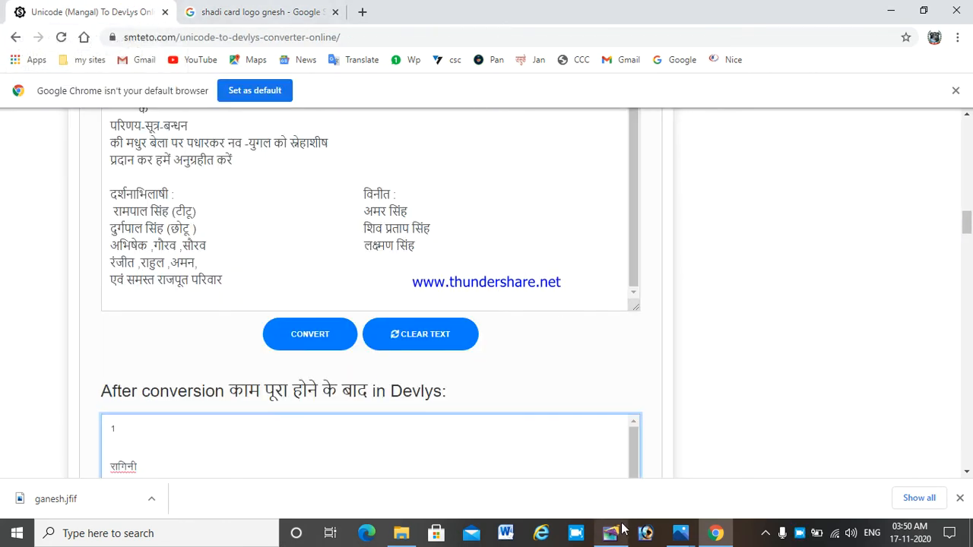
pyautogui.click(619, 535)
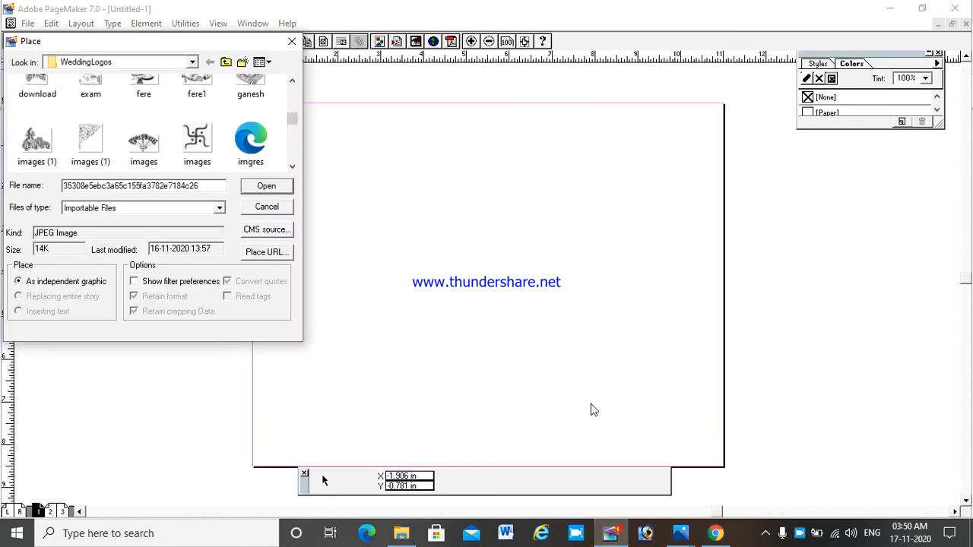
pyautogui.click(92, 135)
pyautogui.scroll(5, 90, 130)
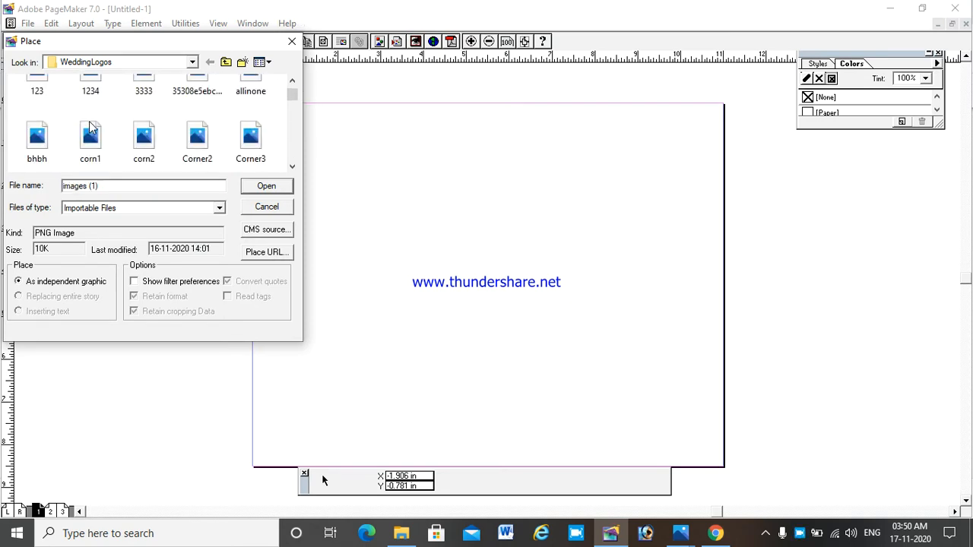
pyautogui.click(216, 121)
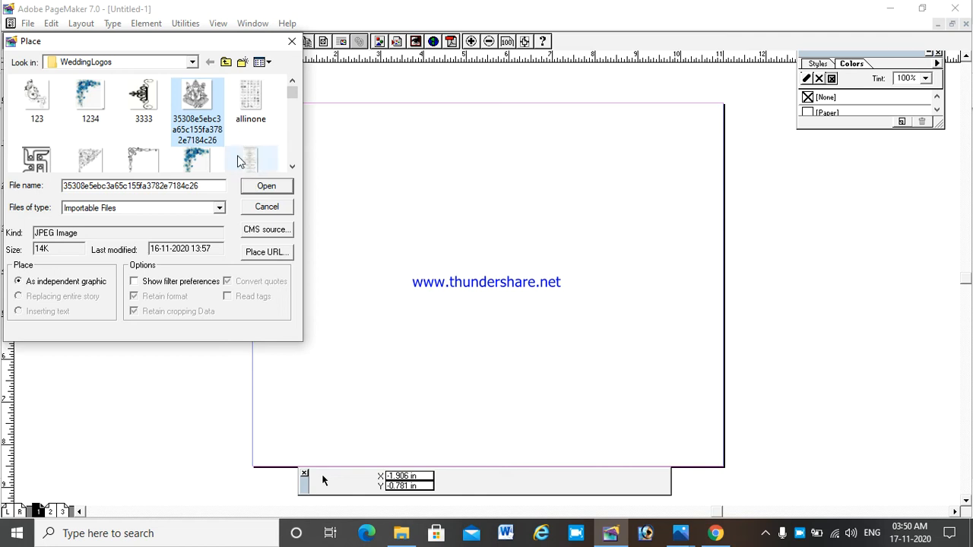
pyautogui.click(265, 190)
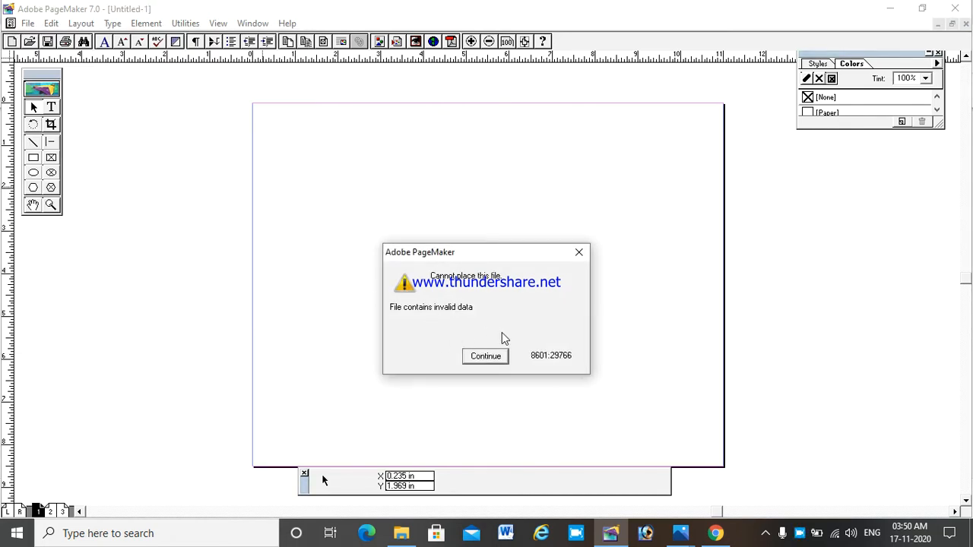
pyautogui.click(486, 357)
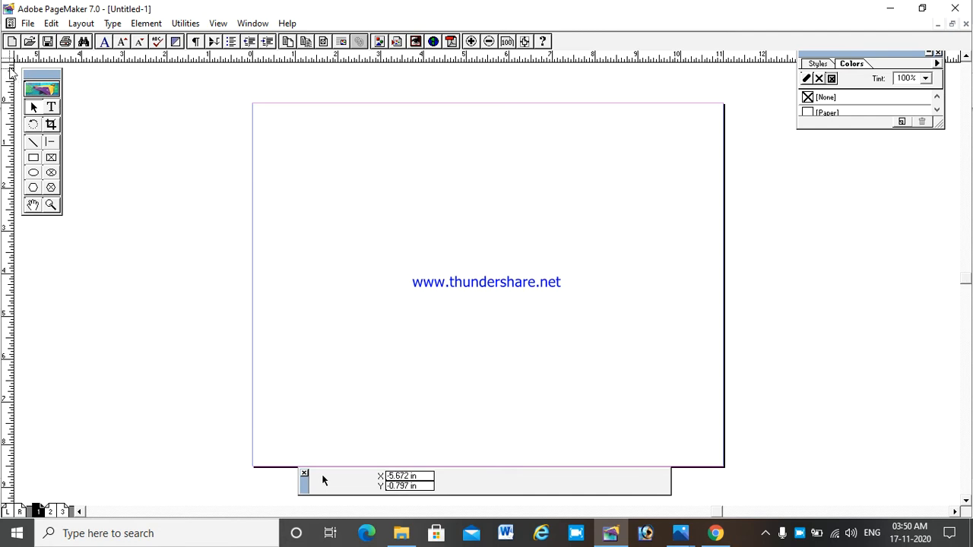
# From the Place dialog, open the Ganesh image 35308e5ebc3a65c155fa3782e7184c26 in Paint and trim its canvas to about 209 × 221 px
pyautogui.click(26, 24)
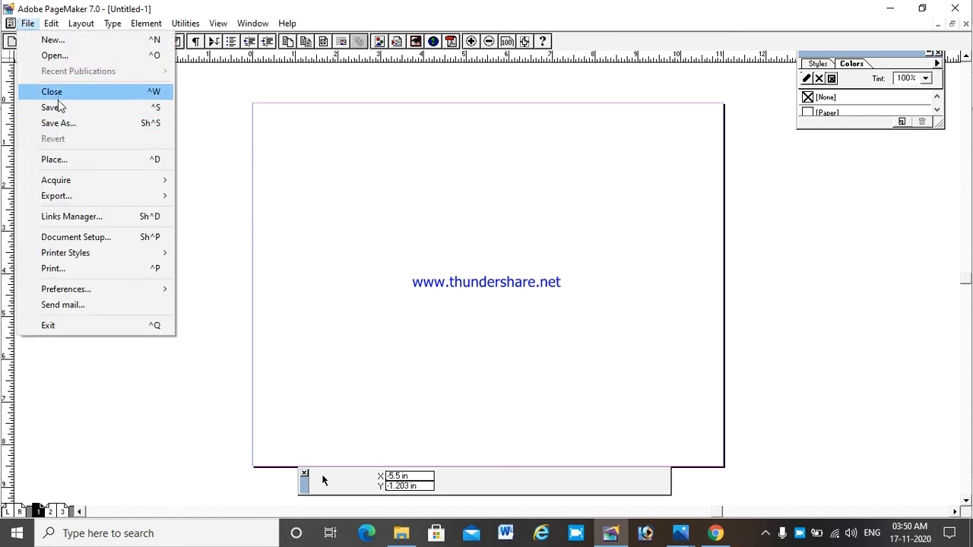
pyautogui.click(53, 158)
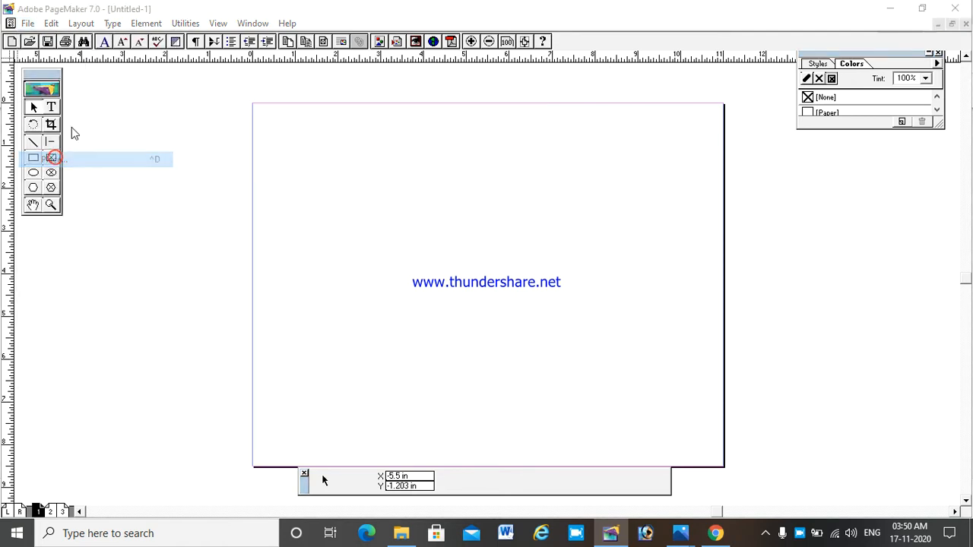
pyautogui.click(190, 107)
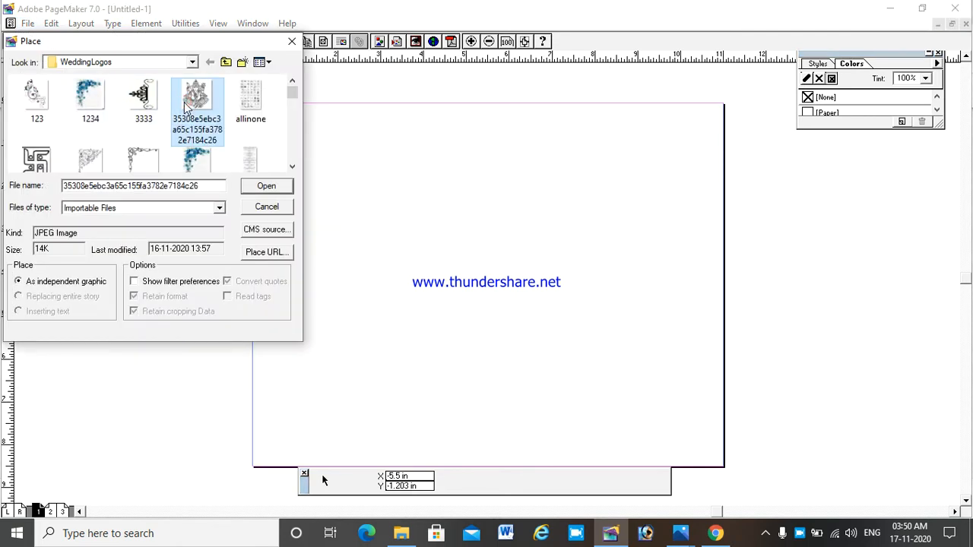
pyautogui.rightClick(185, 106)
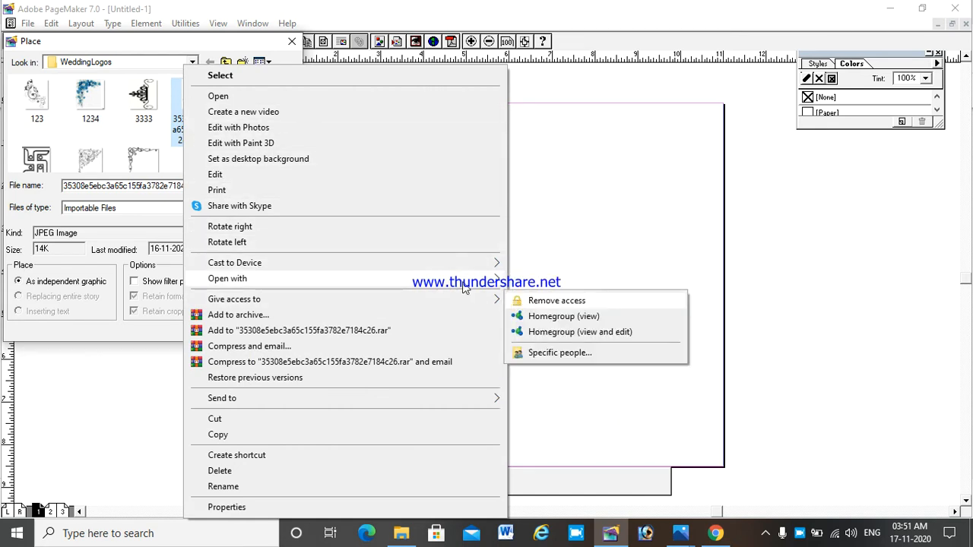
pyautogui.moveTo(466, 287)
pyautogui.click(524, 311)
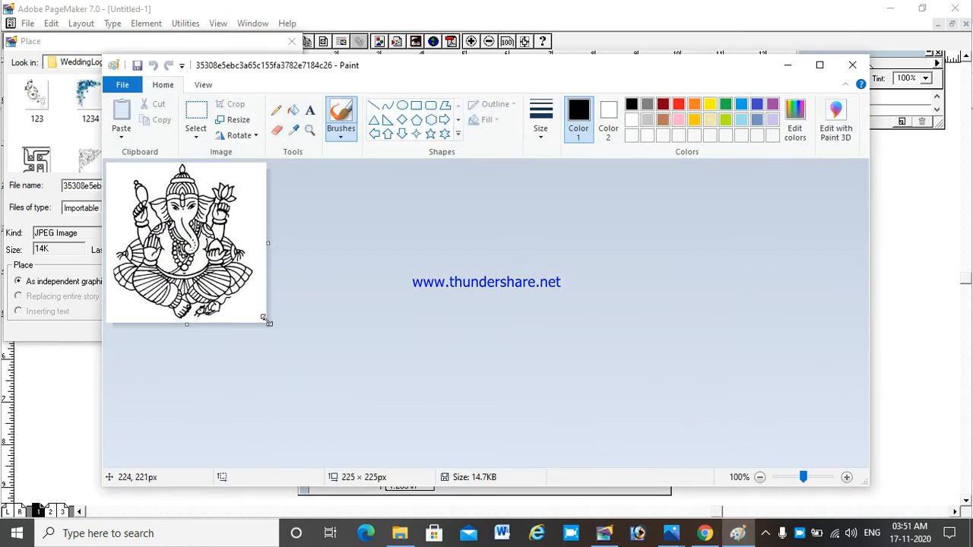
pyautogui.moveTo(269, 321); pyautogui.dragTo(257, 320)
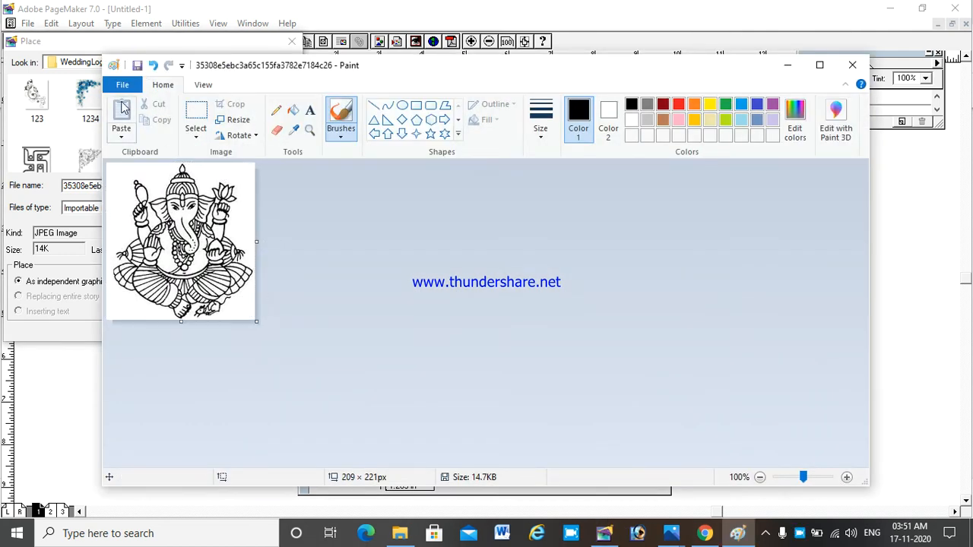
# Save the trimmed Ganesh image as a JPEG named gansh3 in the WeddingLogos folder and close Paint
pyautogui.click(123, 85)
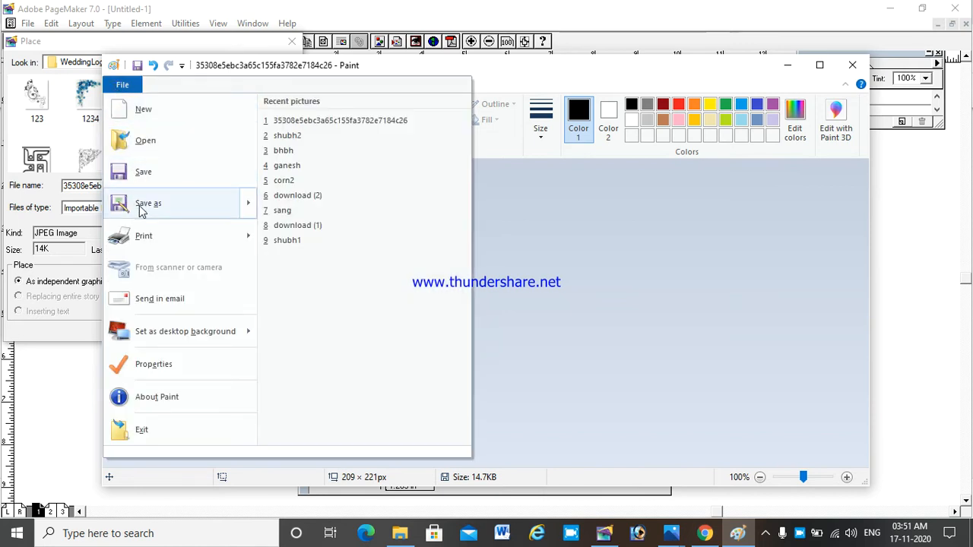
pyautogui.click(141, 205)
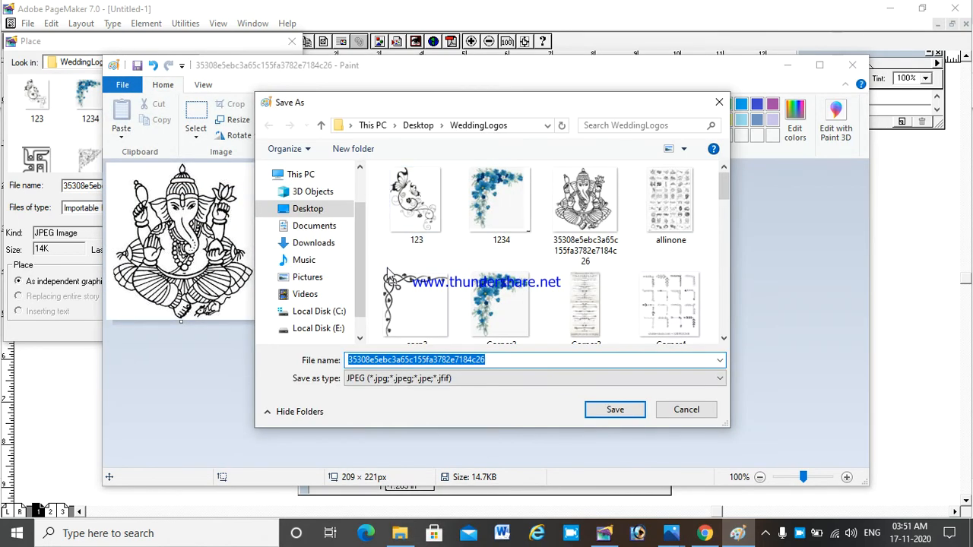
pyautogui.write('kk')
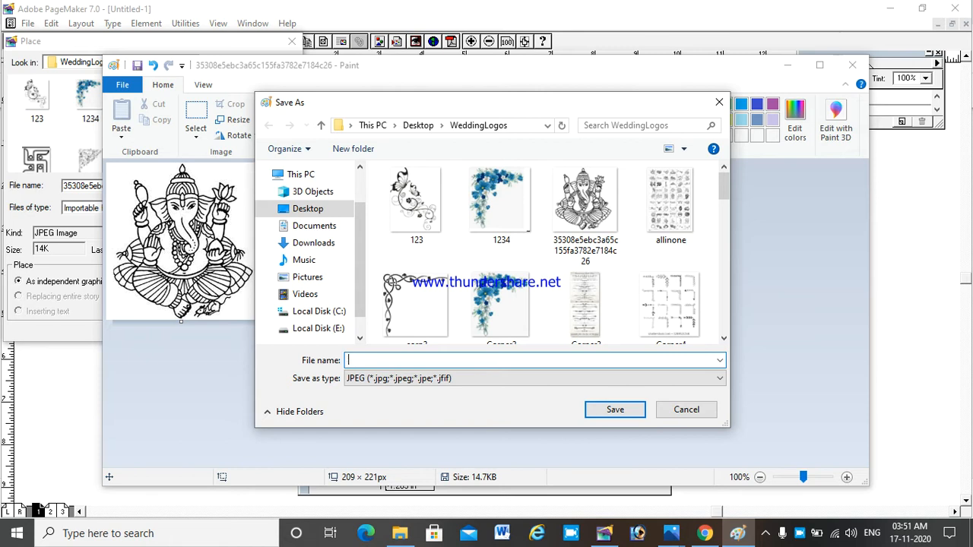
pyautogui.write('gan')
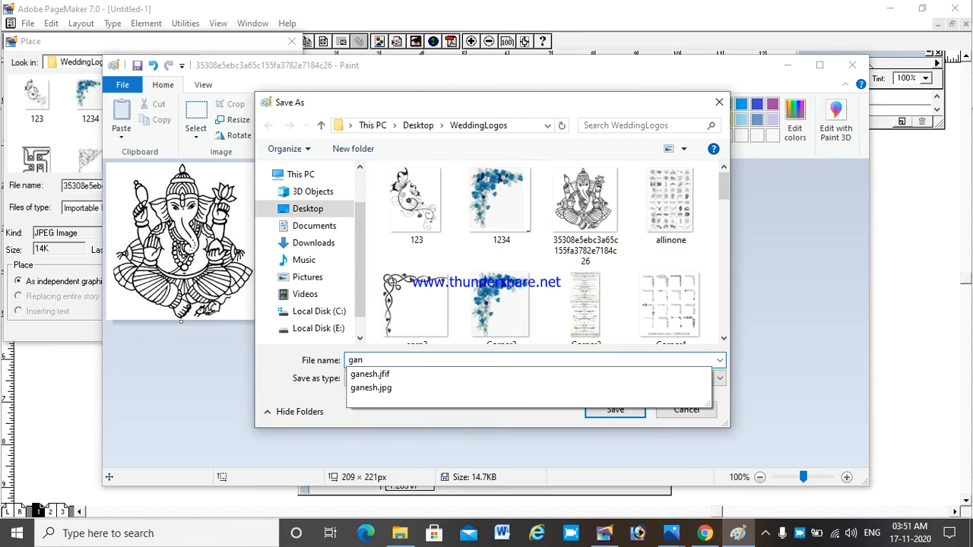
pyautogui.write('sh3')
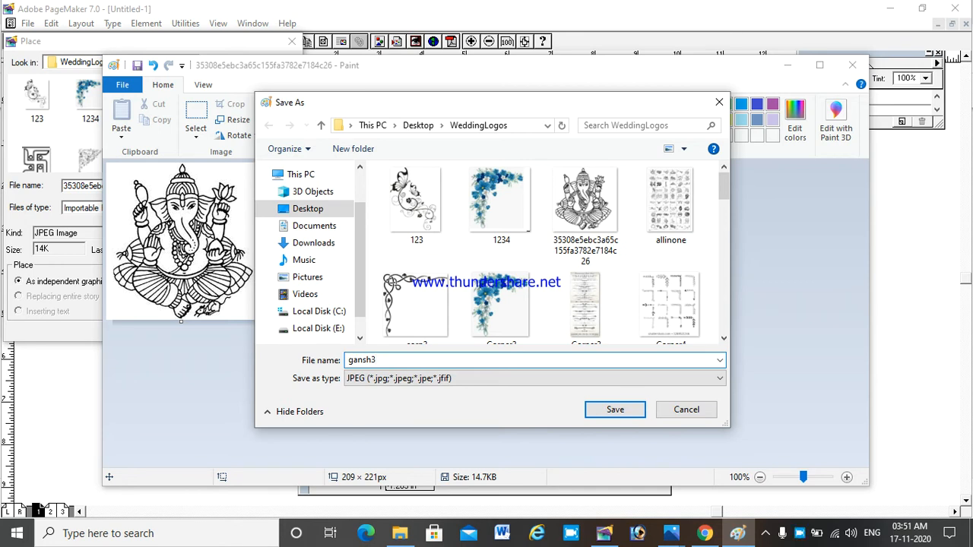
pyautogui.press('Return')
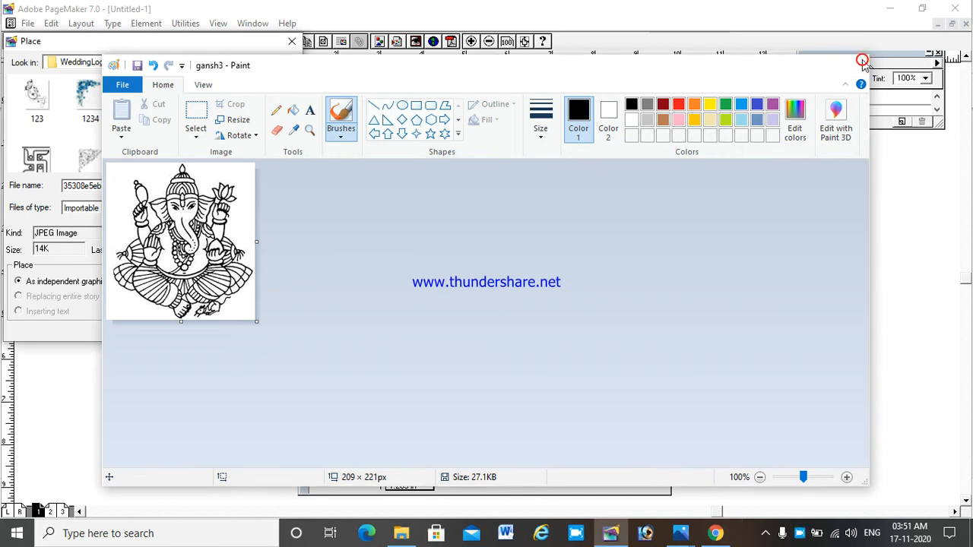
pyautogui.click(852, 64)
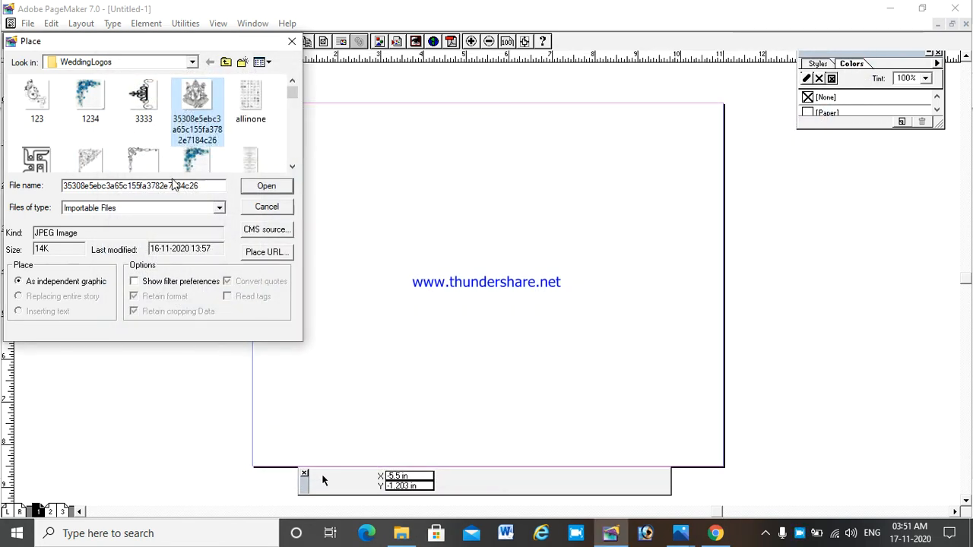
# Place the gansh3 image at the page's upper-left corner, sized about 1.99 in wide by 2.03 in high
pyautogui.click(143, 109)
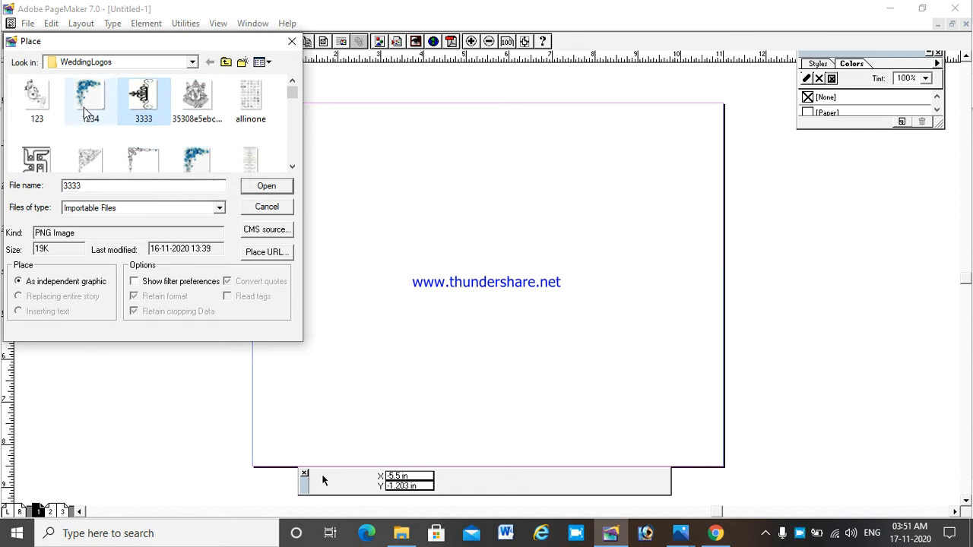
pyautogui.press('g')
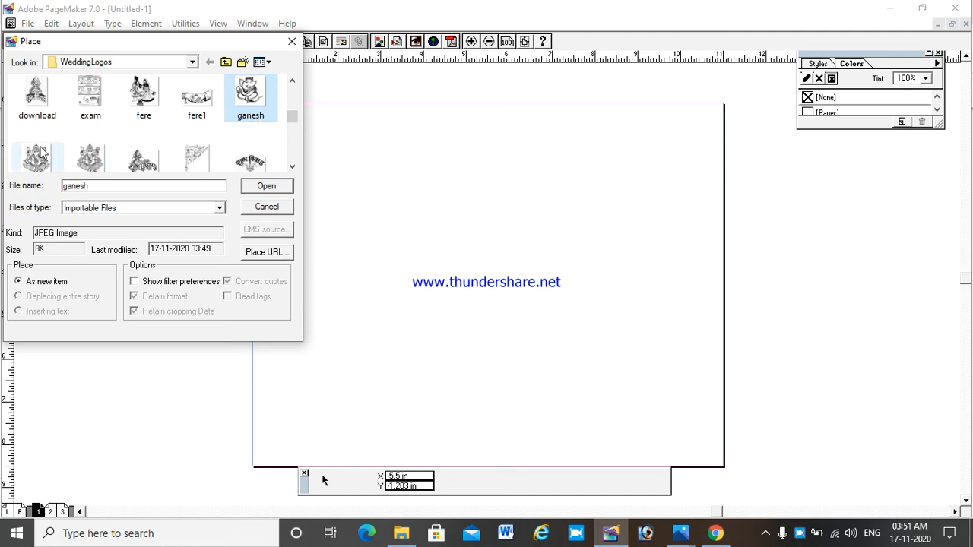
pyautogui.scroll(-1, 43, 115)
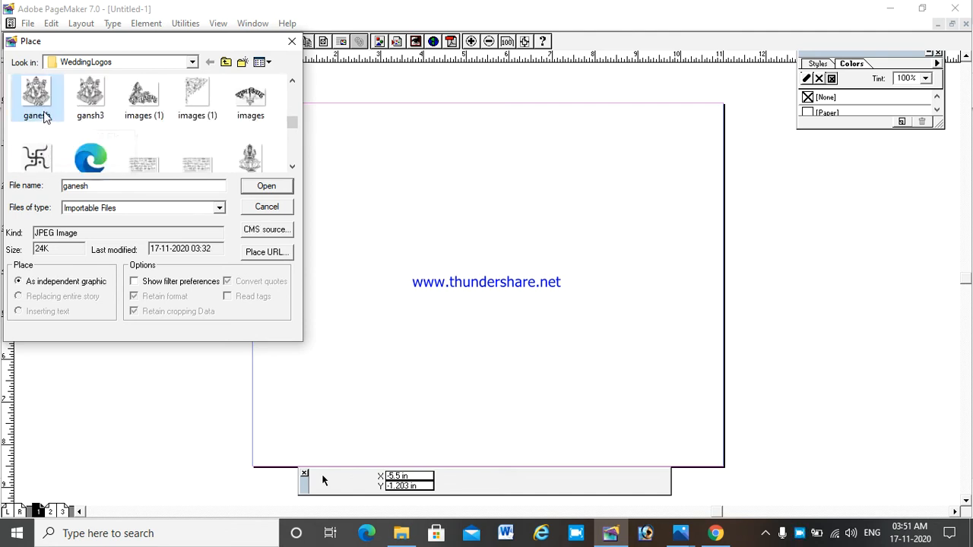
pyautogui.click(86, 114)
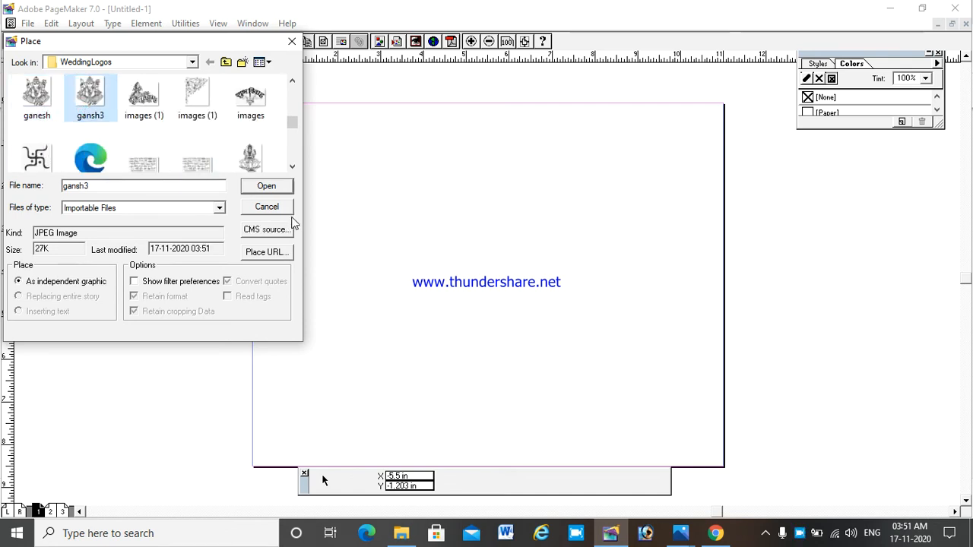
pyautogui.click(267, 189)
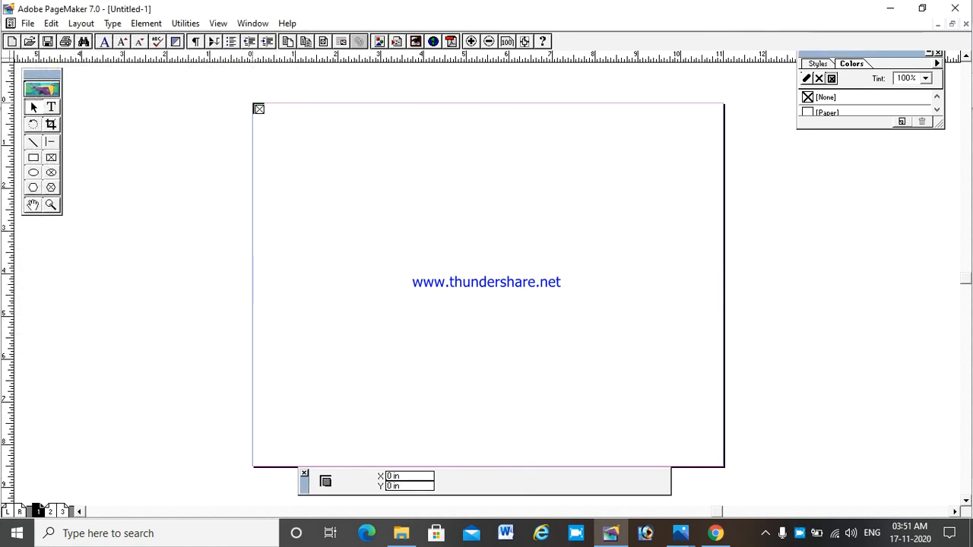
pyautogui.moveTo(253, 103); pyautogui.dragTo(338, 190)
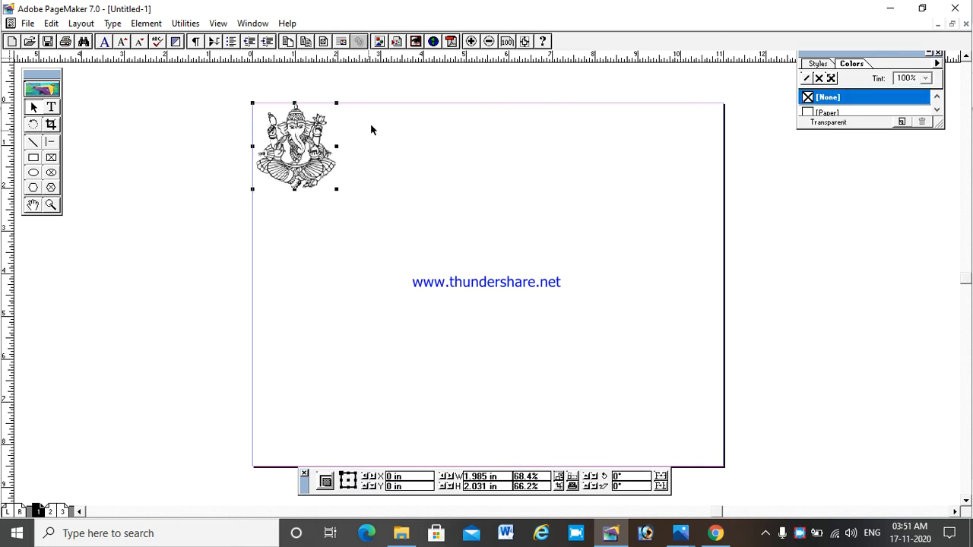
# Shift the Ganesh image slightly inward from the page corner, to about X 0.156 in, Y 0.203 in
pyautogui.click(381, 183)
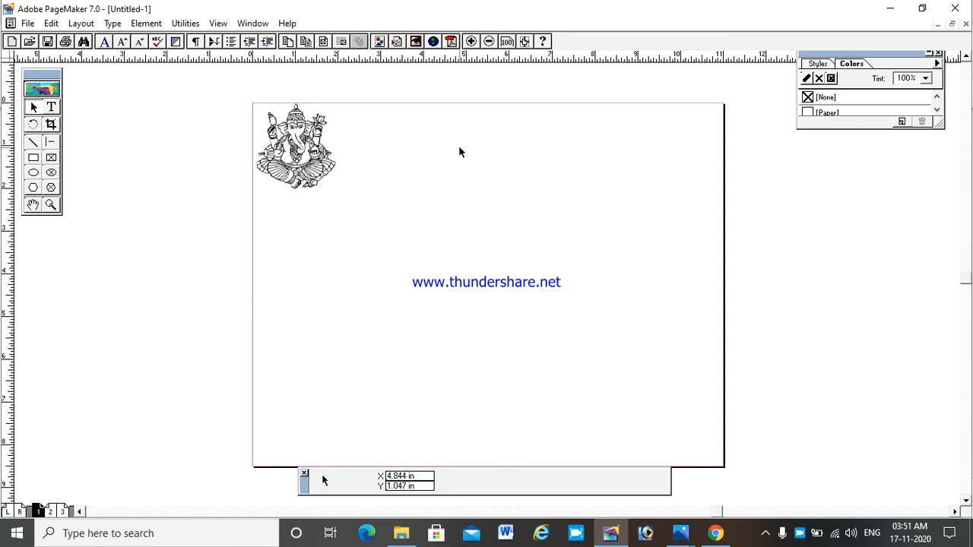
pyautogui.click(293, 149)
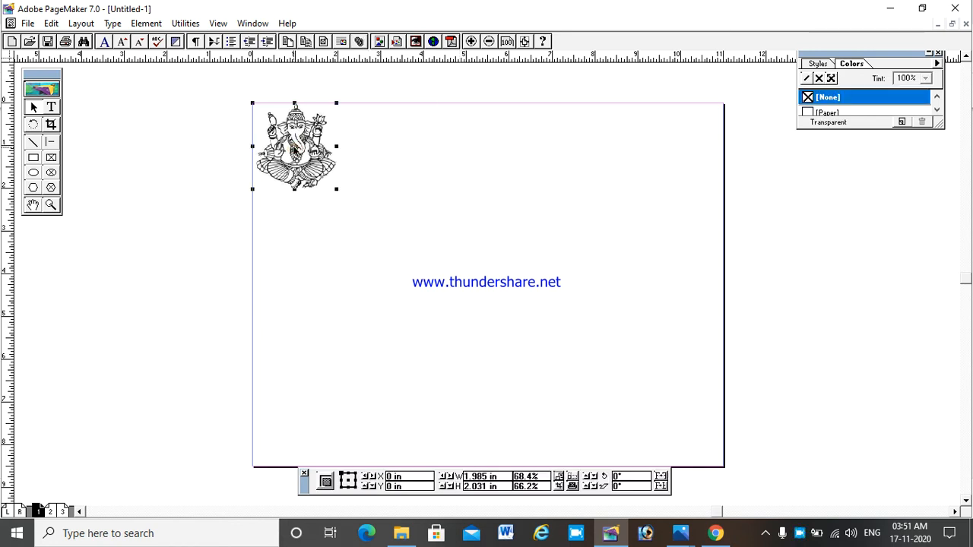
pyautogui.moveTo(295, 148); pyautogui.dragTo(300, 156)
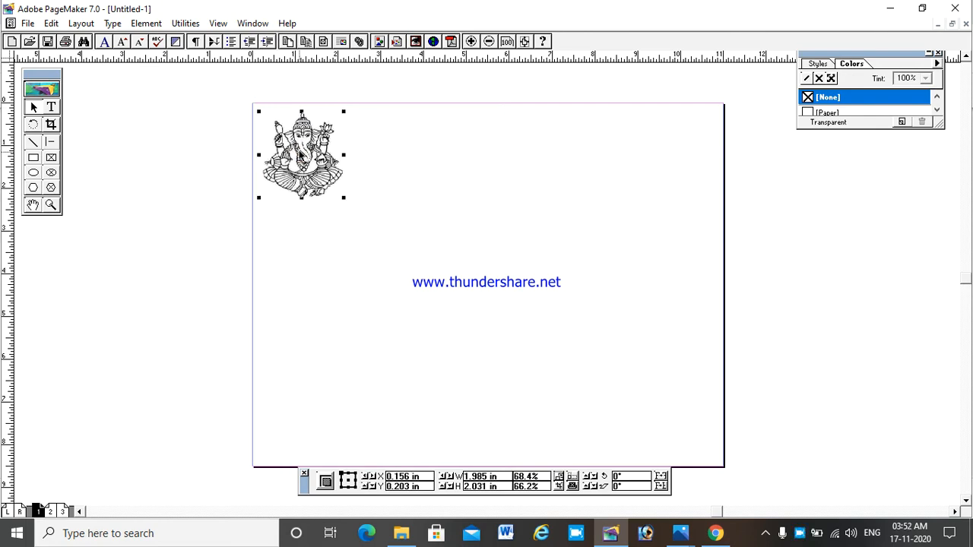
# Draw an 11 × 8.5 in rectangle around the whole page and give it a solid 6 pt stroke as a border
pyautogui.click(34, 158)
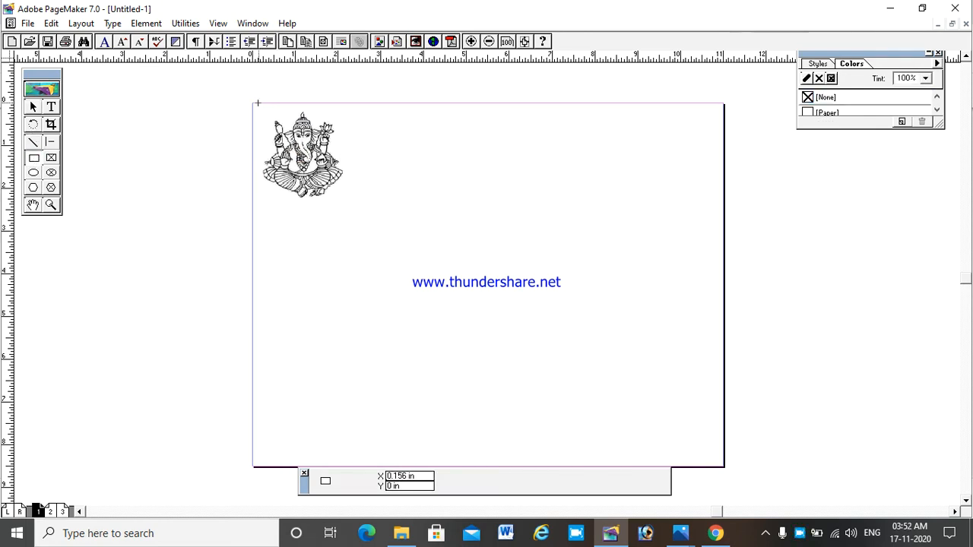
pyautogui.moveTo(253, 102); pyautogui.dragTo(724, 467)
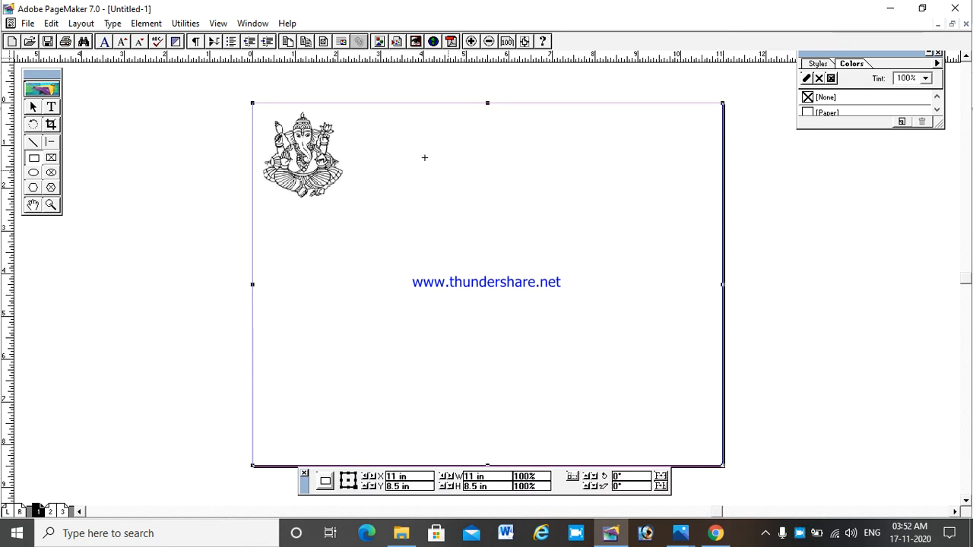
pyautogui.click(148, 23)
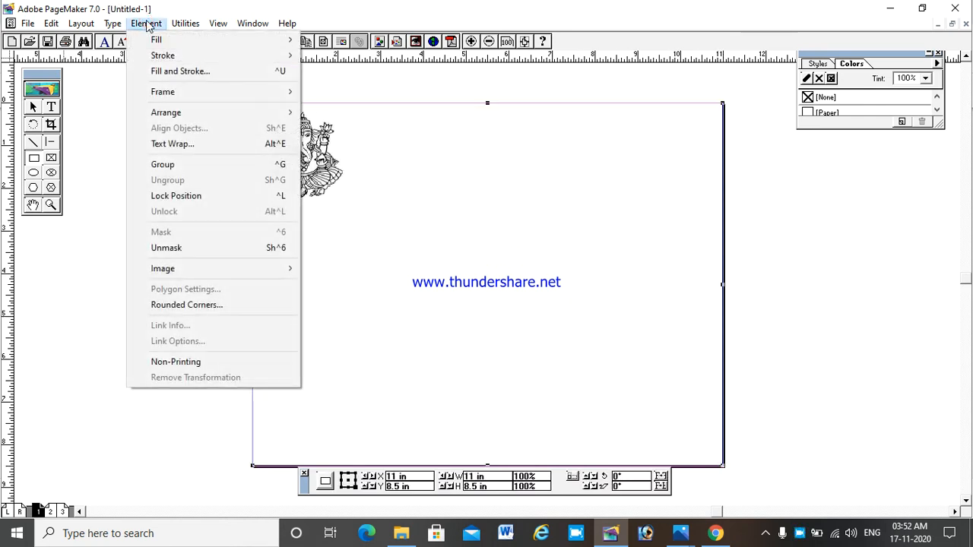
pyautogui.moveTo(190, 57)
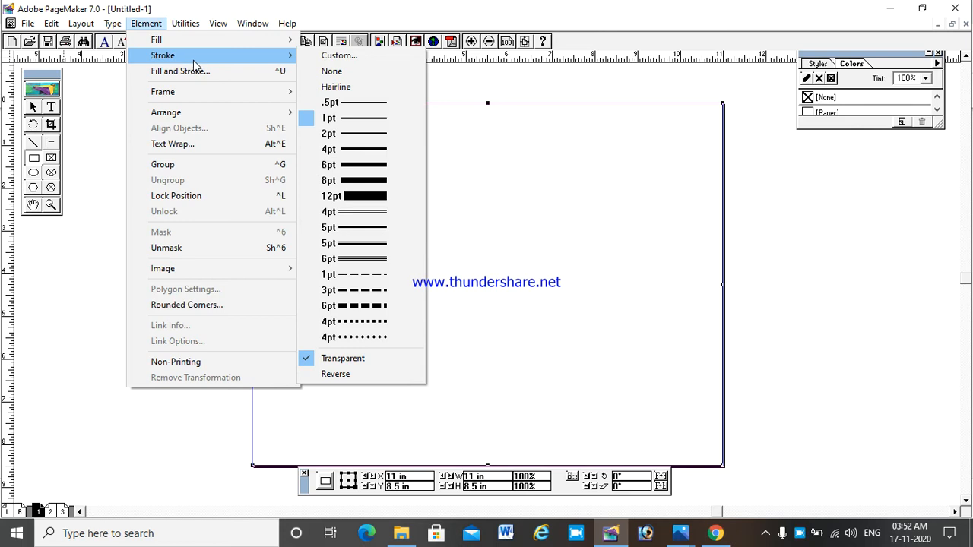
pyautogui.click(341, 170)
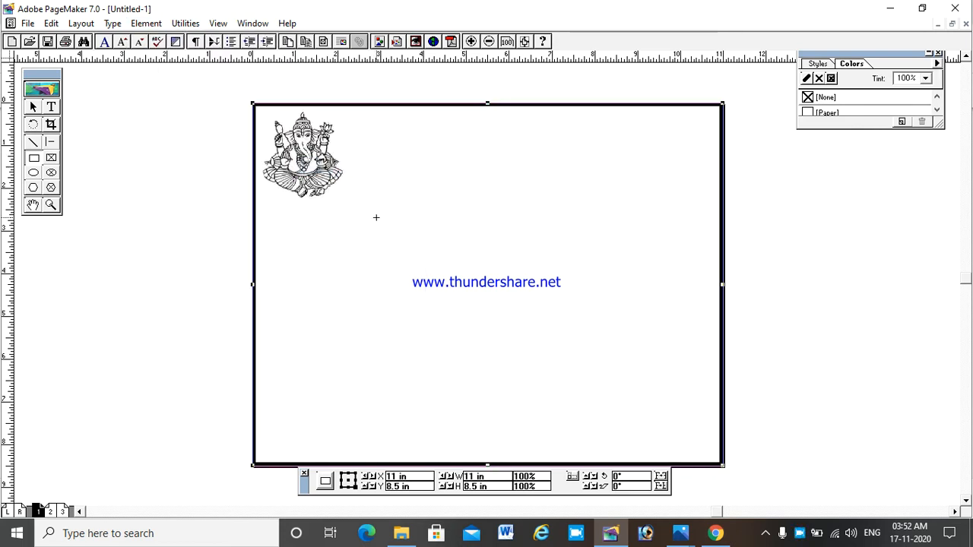
pyautogui.click(189, 204)
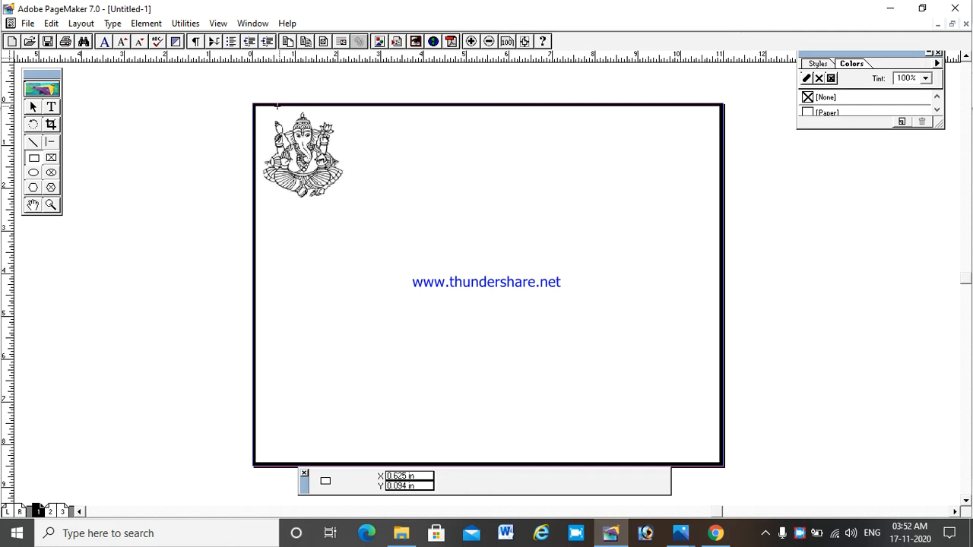
pyautogui.click(34, 106)
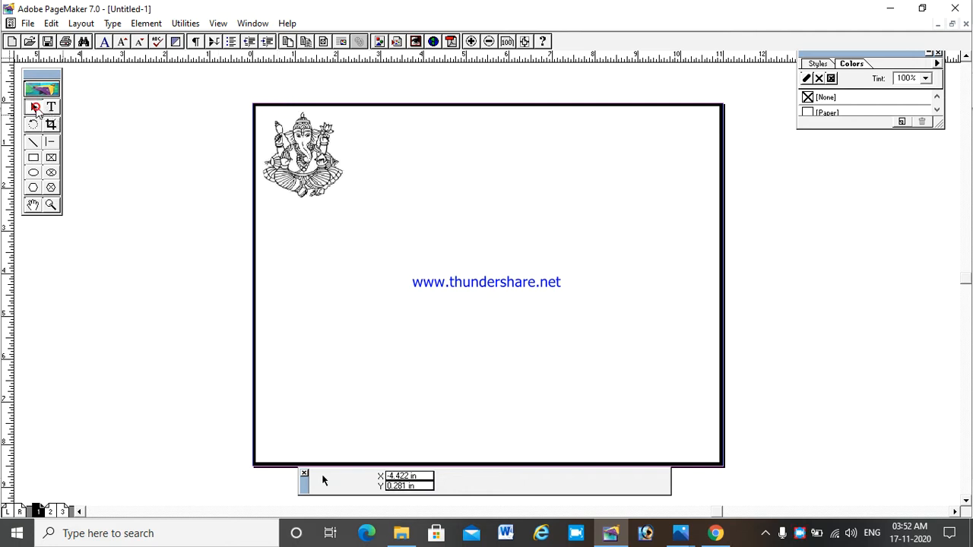
# Nudge the border rectangle slightly down and right, to X 11.01 in and Y 8.52 in
pyautogui.click(256, 108)
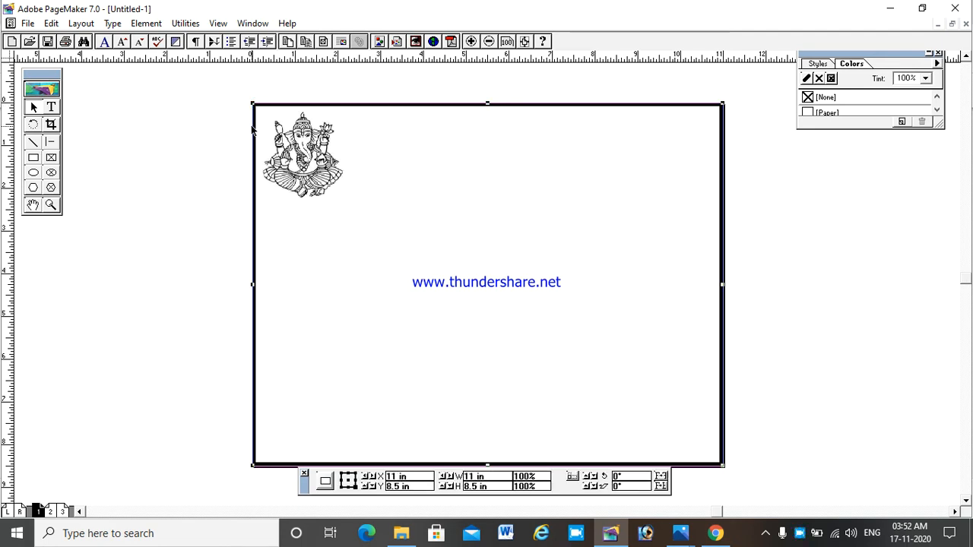
pyautogui.press('Down')
pyautogui.press('Down')
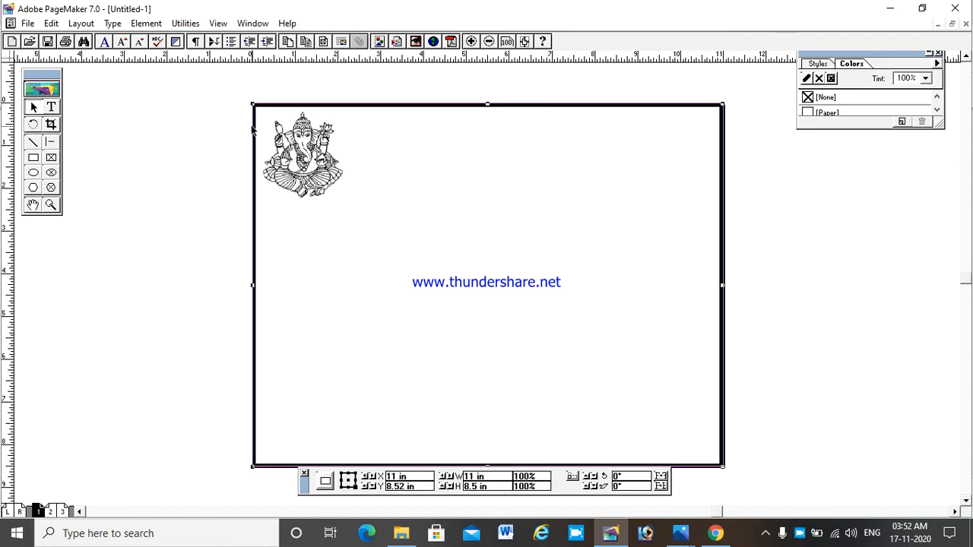
pyautogui.press('Right')
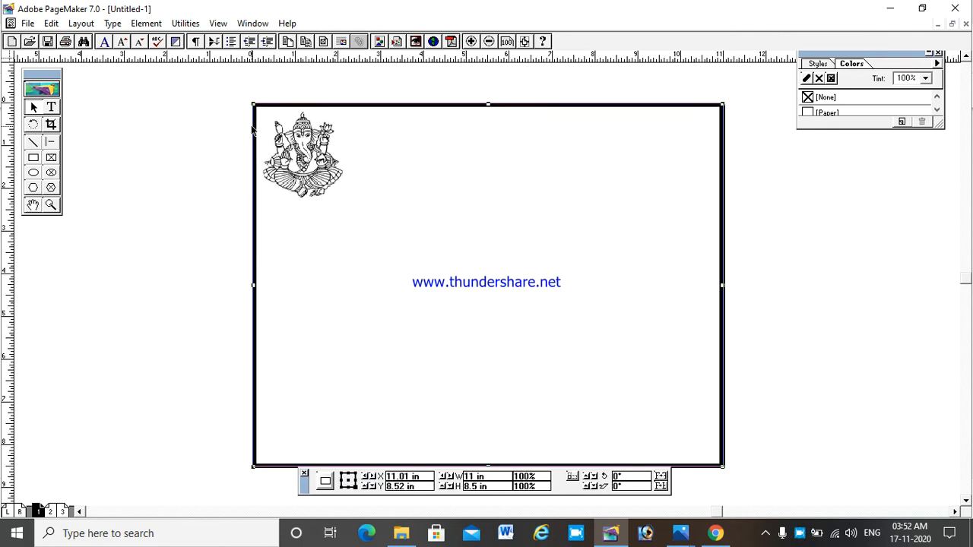
pyautogui.click(192, 173)
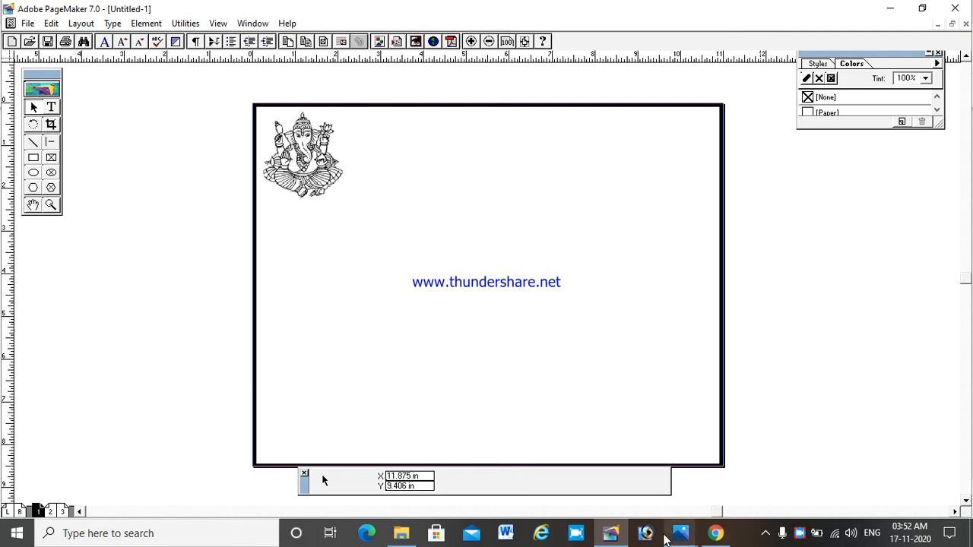
# Choose the shubhvivahf logo in the WeddingLogos folder as the next graphic to place
pyautogui.moveTo(684, 536)
pyautogui.moveTo(722, 460)
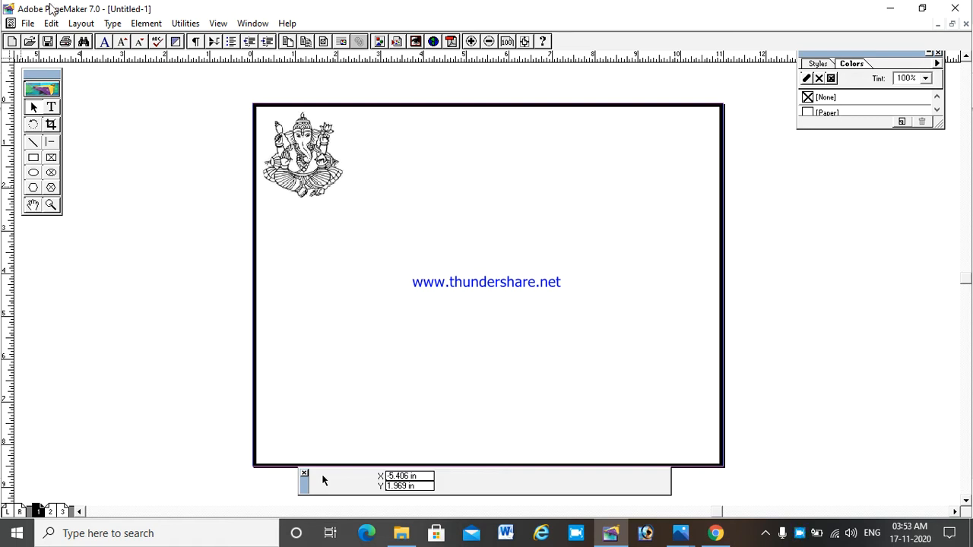
pyautogui.click(28, 23)
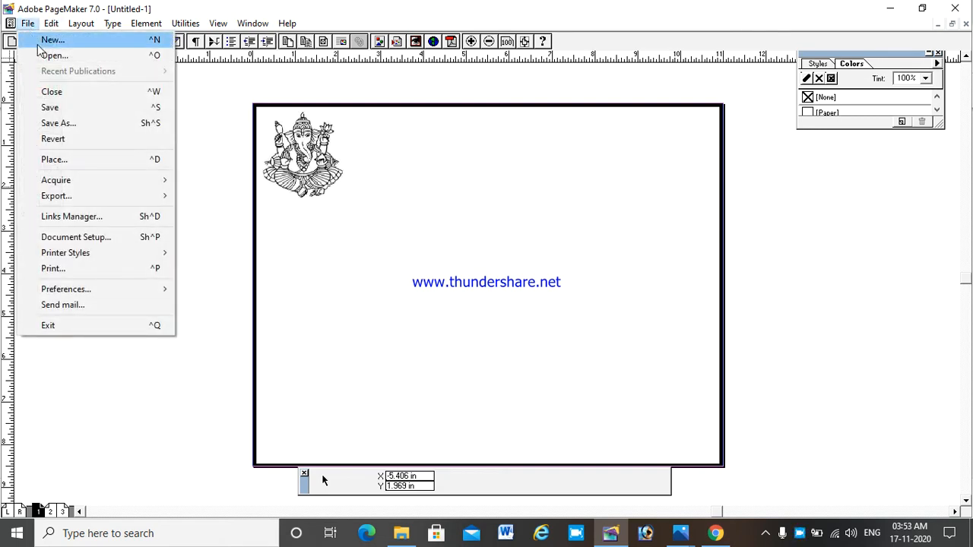
pyautogui.click(53, 161)
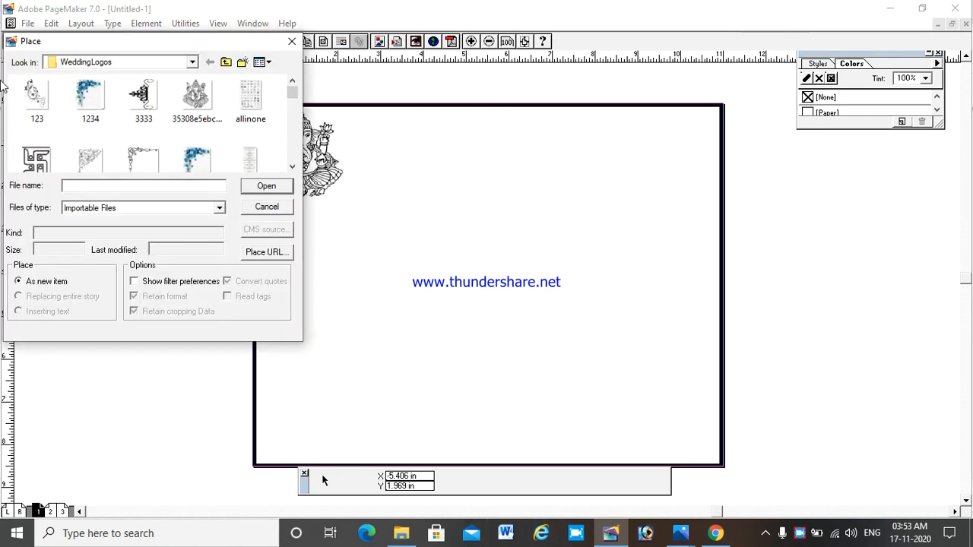
pyautogui.click(92, 122)
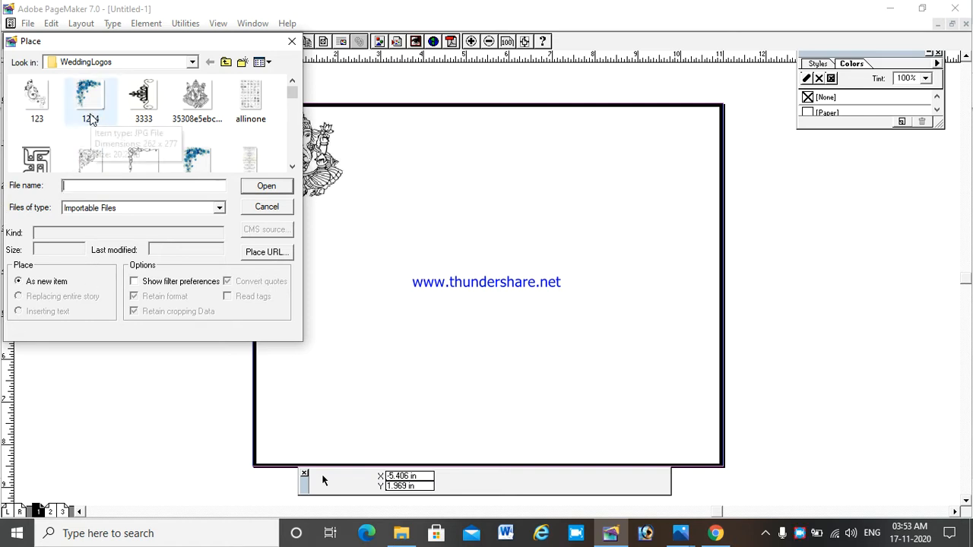
pyautogui.press('s')
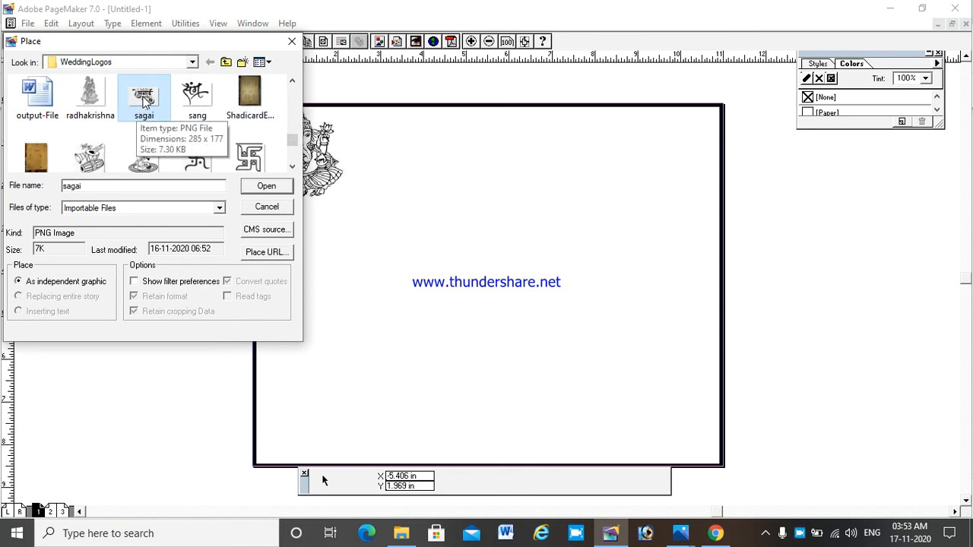
pyautogui.click(196, 95)
pyautogui.click(250, 95)
pyautogui.press('Right')
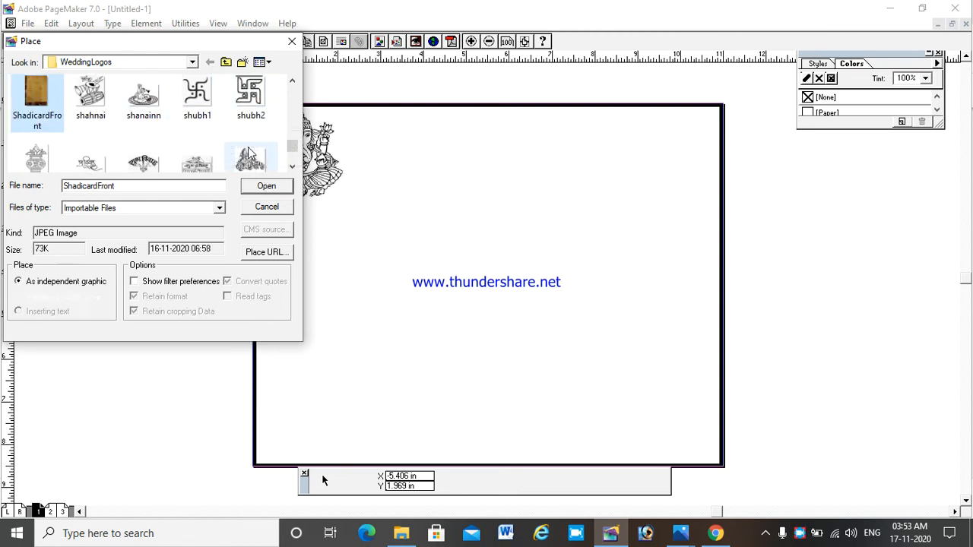
pyautogui.press('Right')
pyautogui.press('Right')
pyautogui.press('Right')
pyautogui.press('Right')
pyautogui.press('Right')
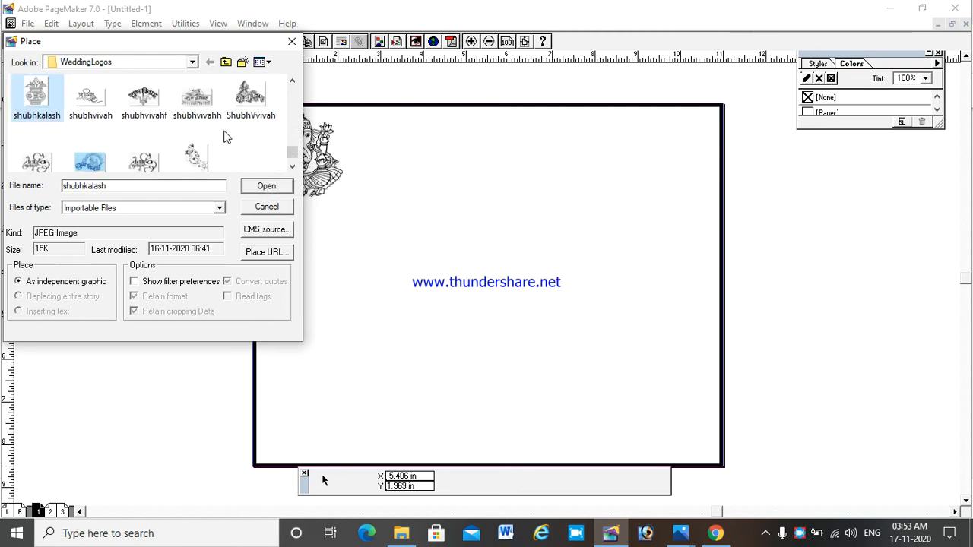
pyautogui.click(137, 99)
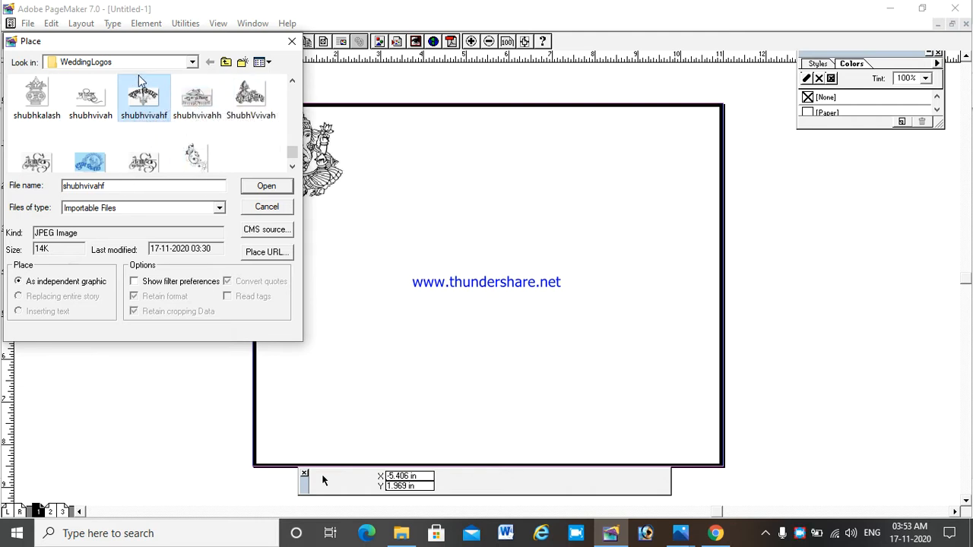
# Place the shubhvivahf logo in the upper middle of the page, about 3.34 in wide by 1.14 in high
pyautogui.click(263, 188)
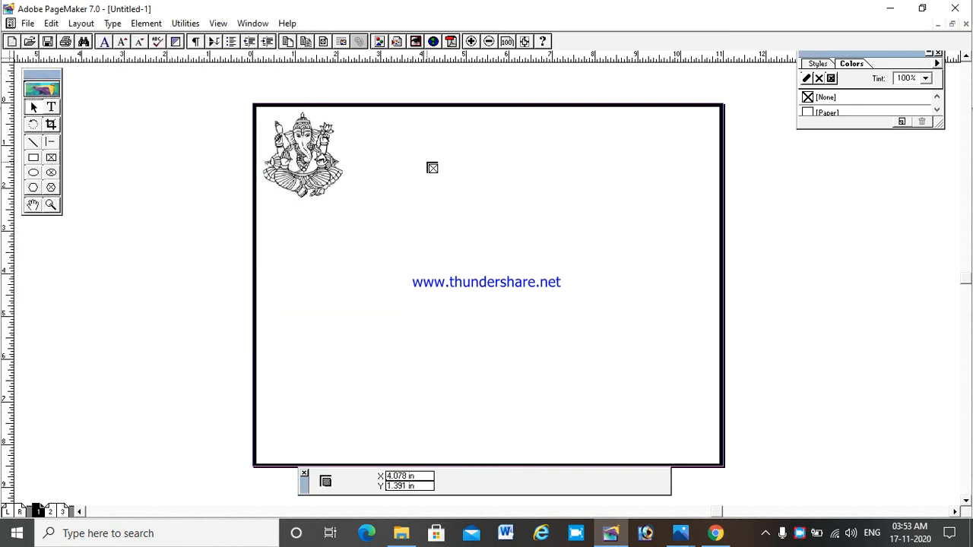
pyautogui.moveTo(427, 162); pyautogui.dragTo(576, 217)
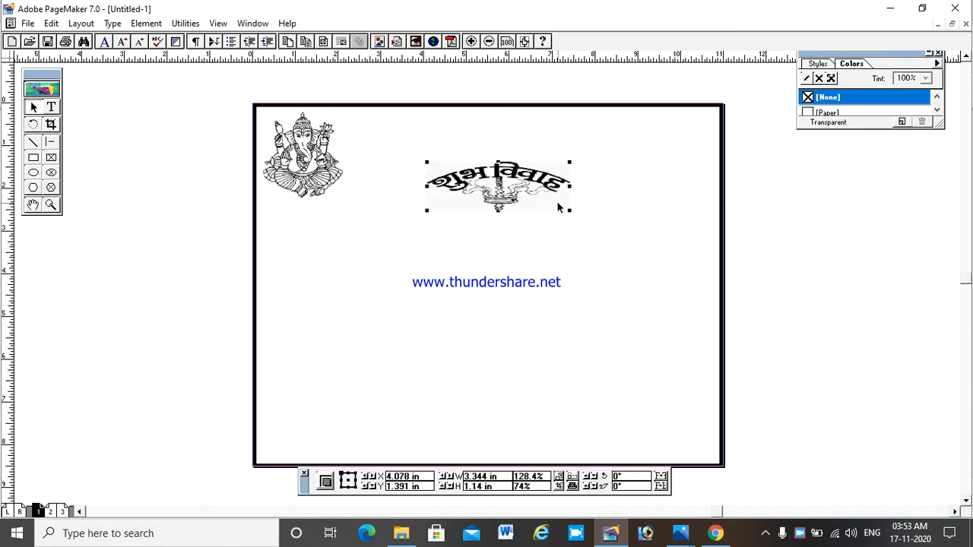
pyautogui.click(465, 228)
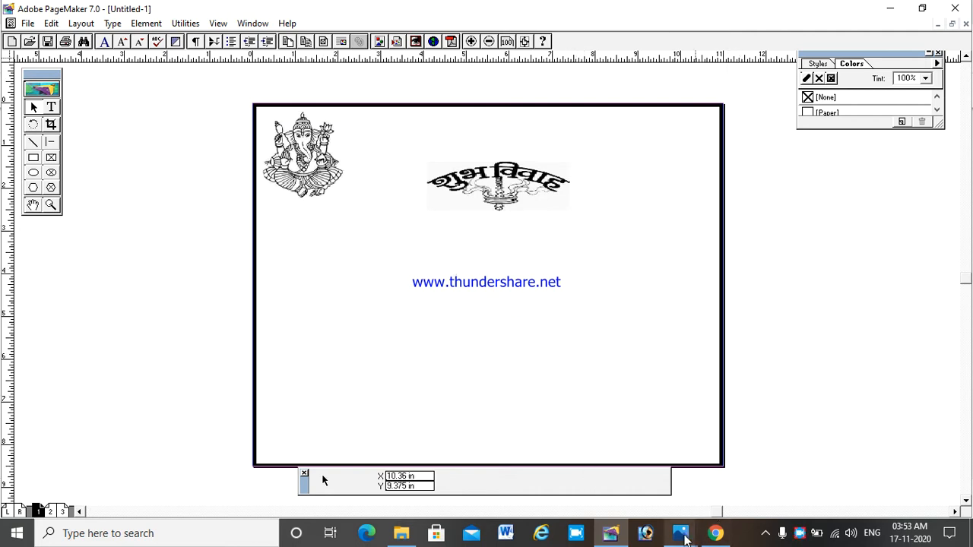
# Set the Text tool to Kruti Dev 010 at 18 pt and draw a text block below the wedding logo
pyautogui.moveTo(685, 539)
pyautogui.moveTo(709, 482)
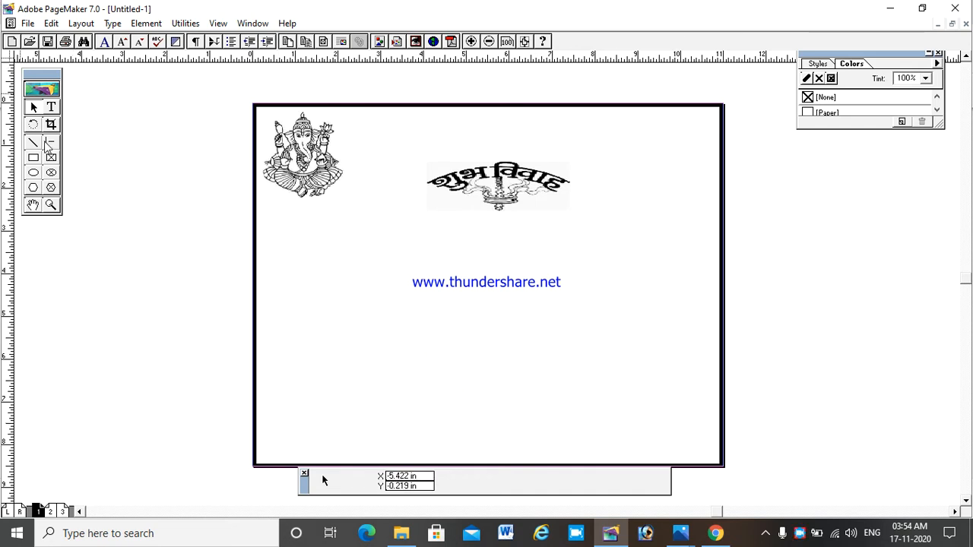
pyautogui.click(51, 108)
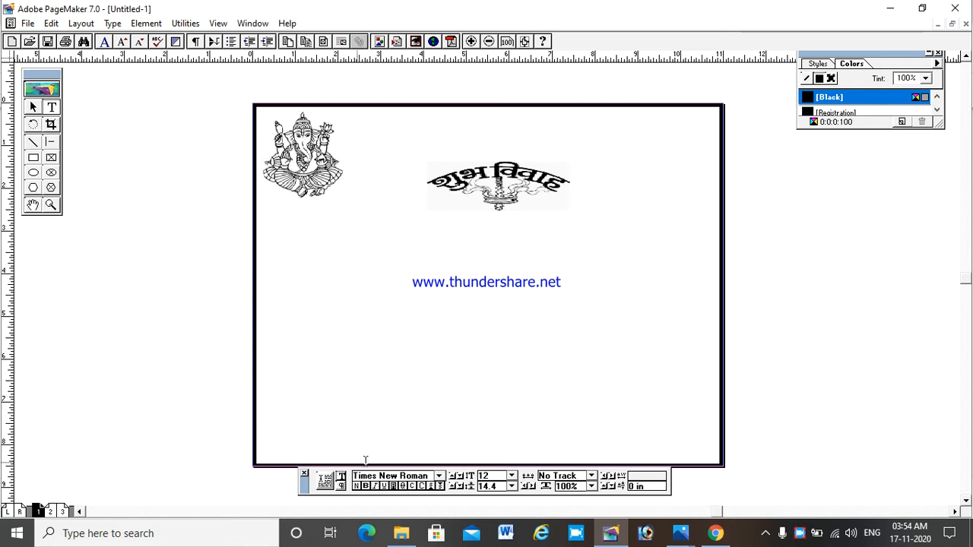
pyautogui.click(440, 477)
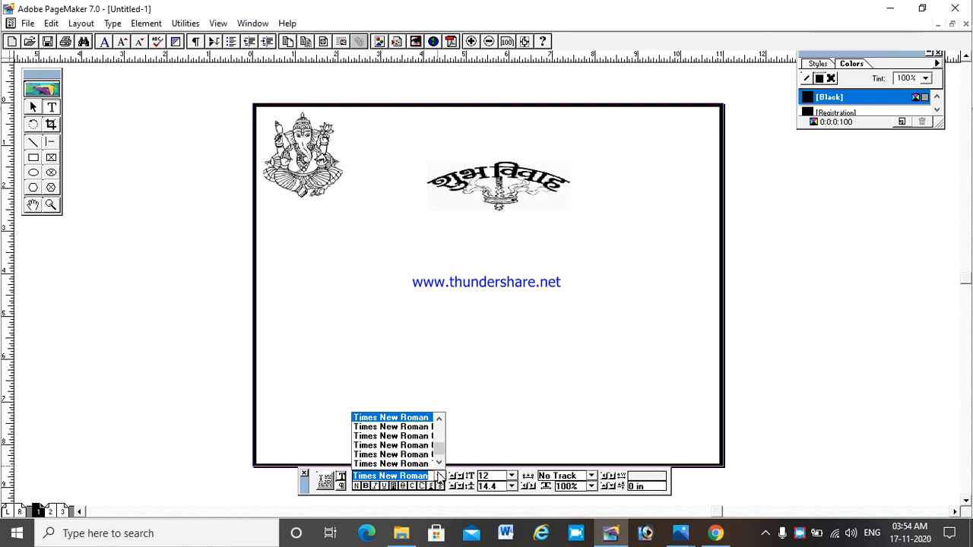
pyautogui.write('kruti Dev 010')
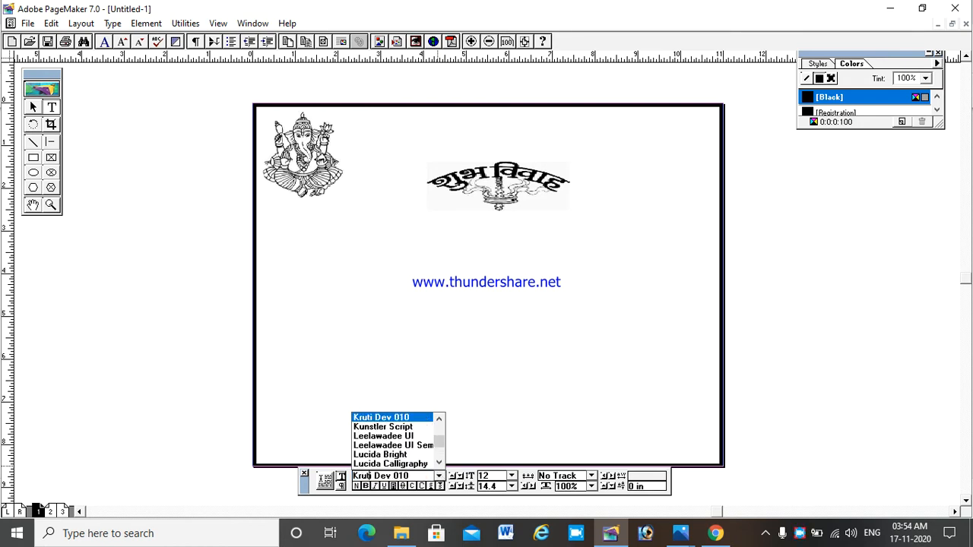
pyautogui.click(439, 476)
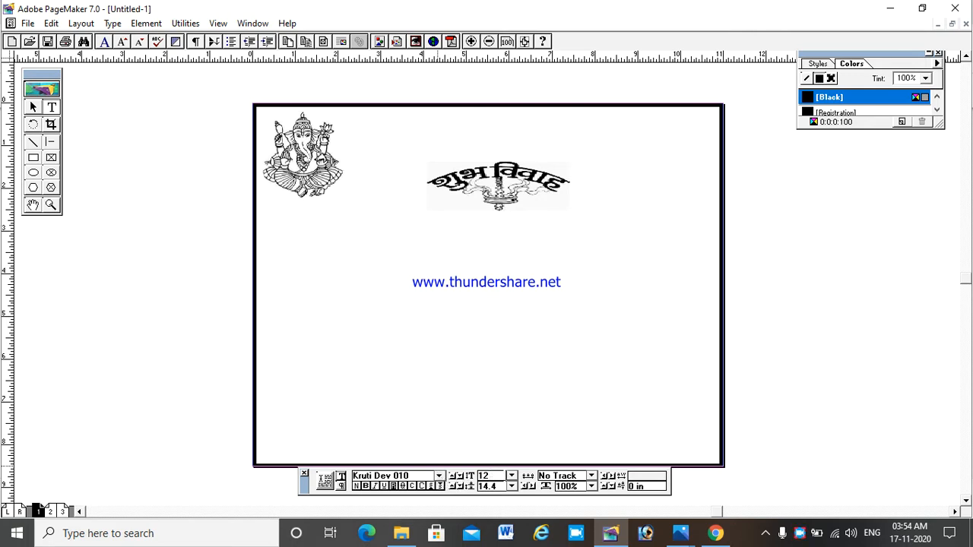
pyautogui.click(512, 476)
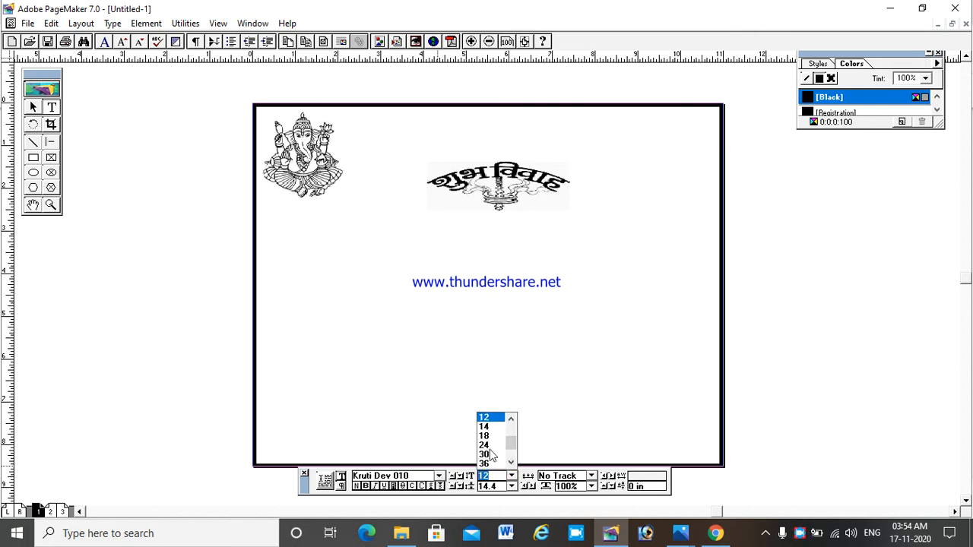
pyautogui.click(486, 436)
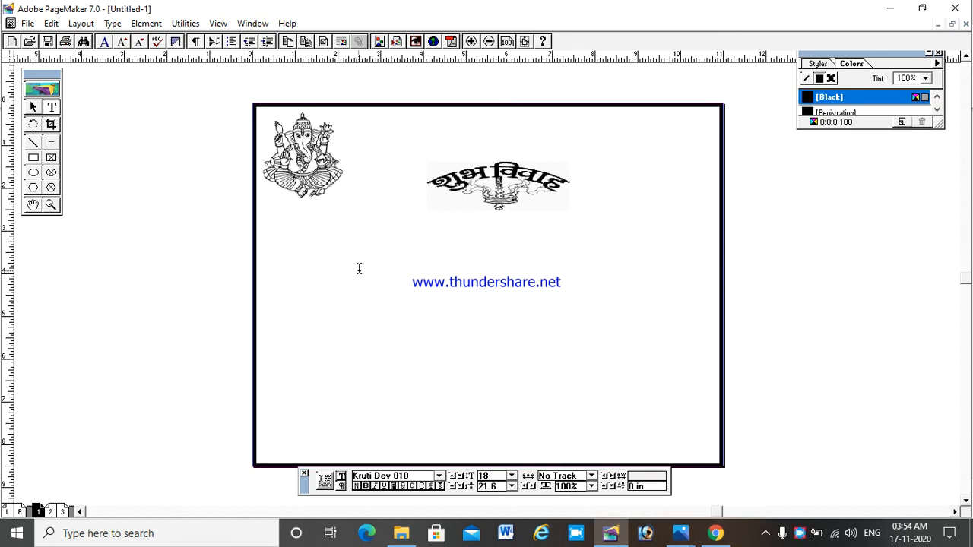
pyautogui.moveTo(359, 268); pyautogui.dragTo(535, 325)
# Switch to the Unicode-to-DevLys converter in Chrome and locate the couple's names in the original Mangal text
pyautogui.click(716, 533)
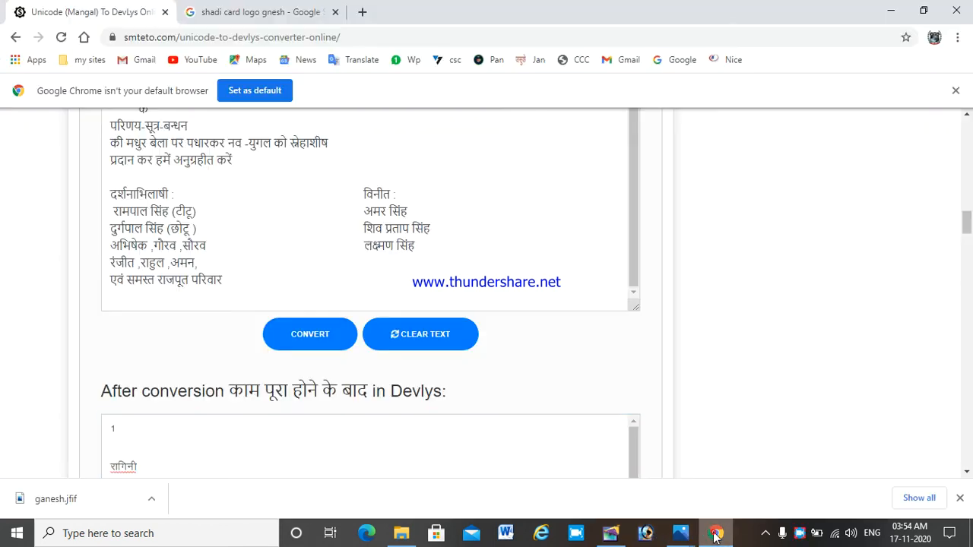
pyautogui.click(373, 276)
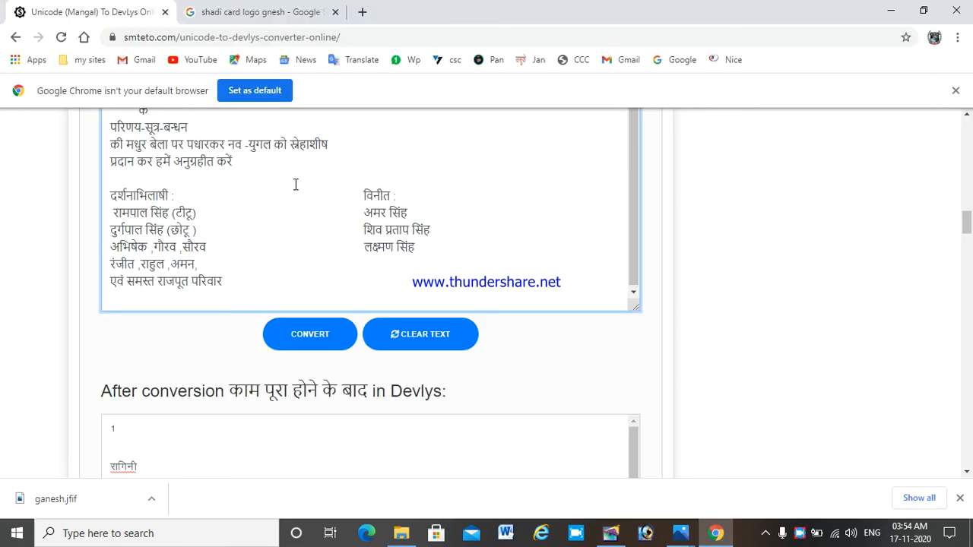
pyautogui.moveTo(296, 185); pyautogui.dragTo(289, 195)
pyautogui.scroll(10, 296, 190)
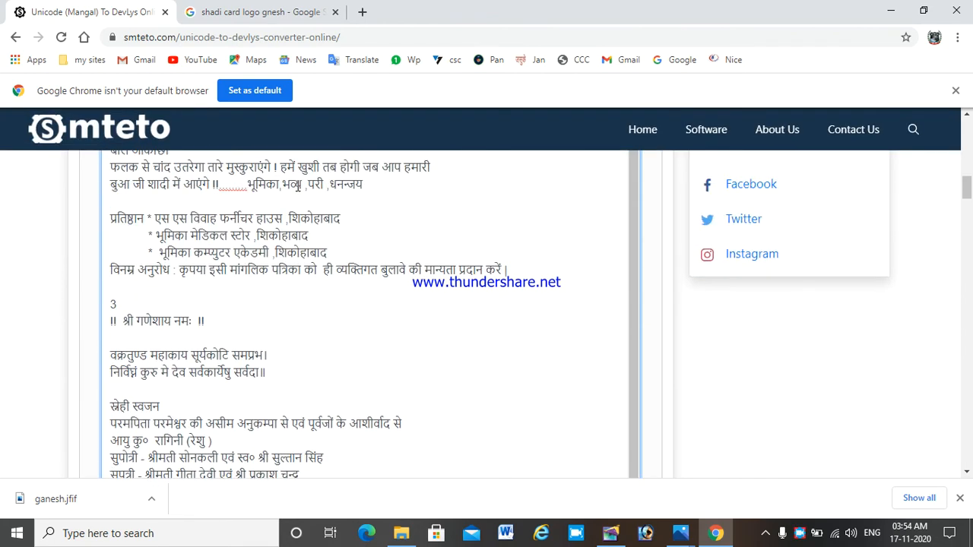
pyautogui.scroll(10, 297, 187)
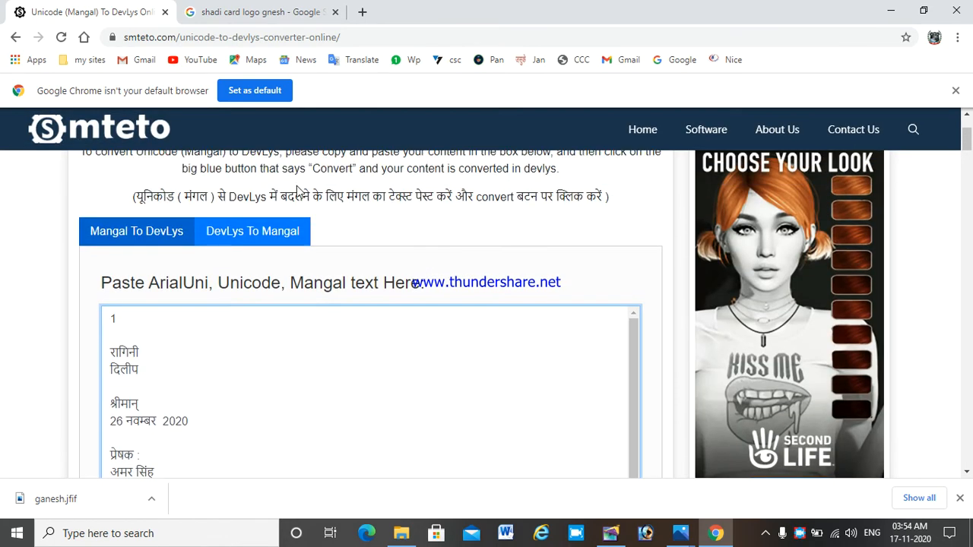
pyautogui.scroll(-1, 298, 190)
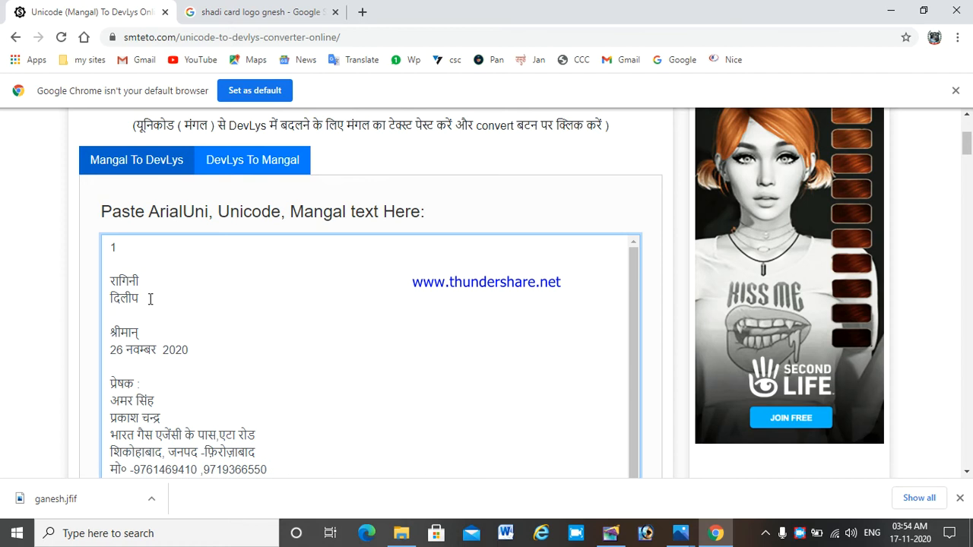
pyautogui.moveTo(148, 299); pyautogui.dragTo(107, 282)
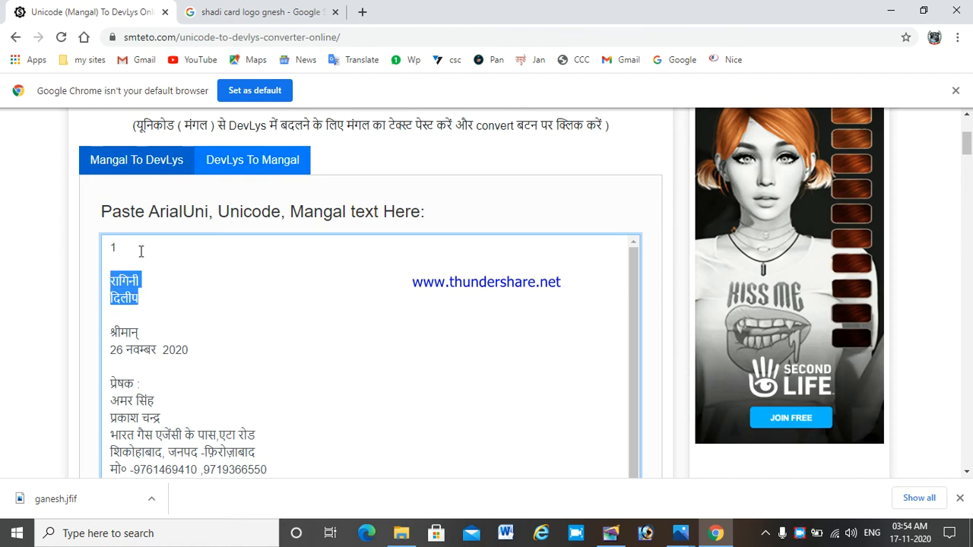
pyautogui.scroll(3, 215, 220)
pyautogui.scroll(-3, 293, 243)
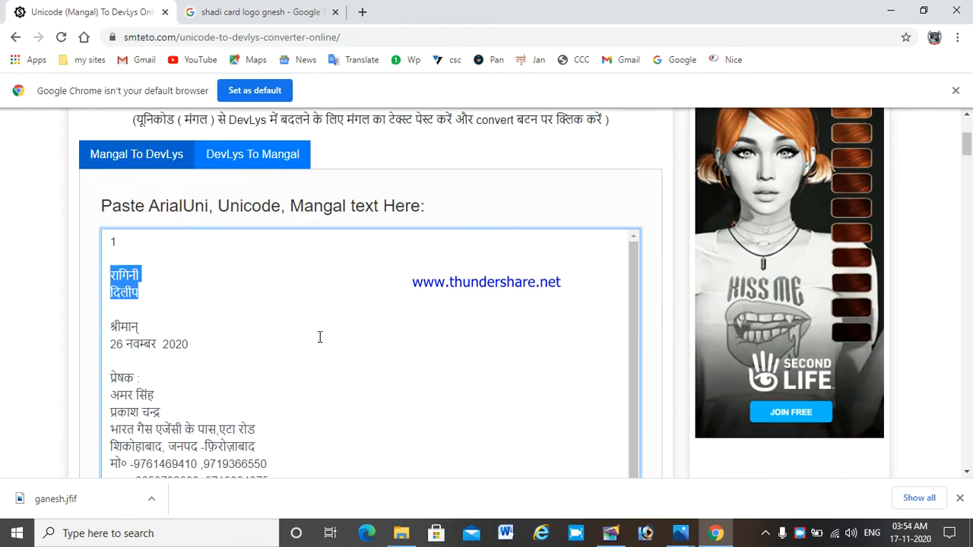
# Copy the couple's two names from section 1 of the converted DevLys text and switch back to PageMaker
pyautogui.scroll(-15, 320, 337)
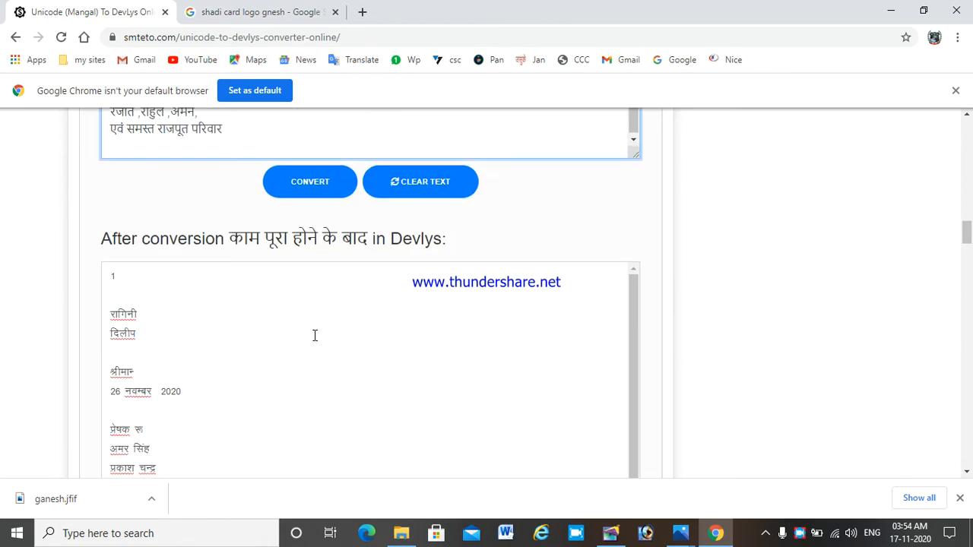
pyautogui.scroll(-2, 266, 304)
pyautogui.click(200, 250)
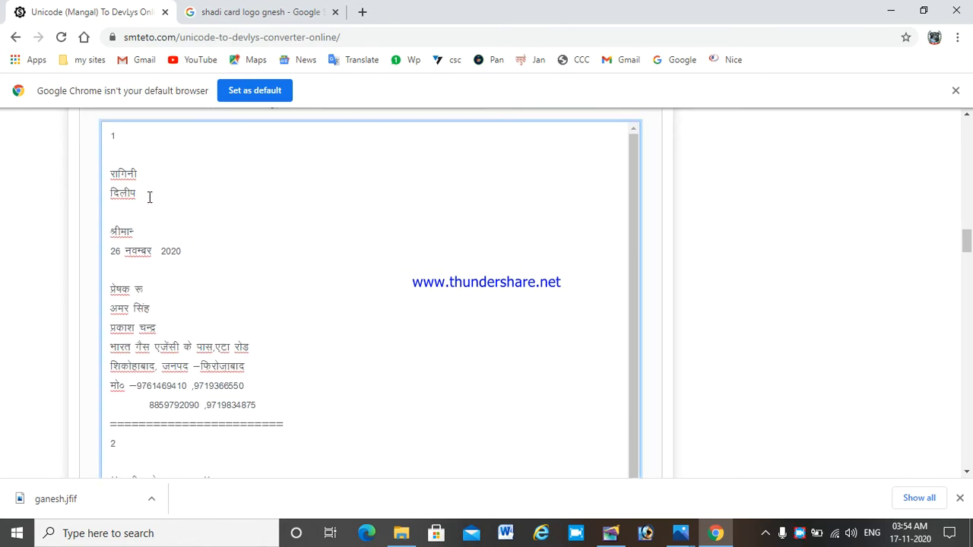
pyautogui.moveTo(148, 195); pyautogui.dragTo(104, 178)
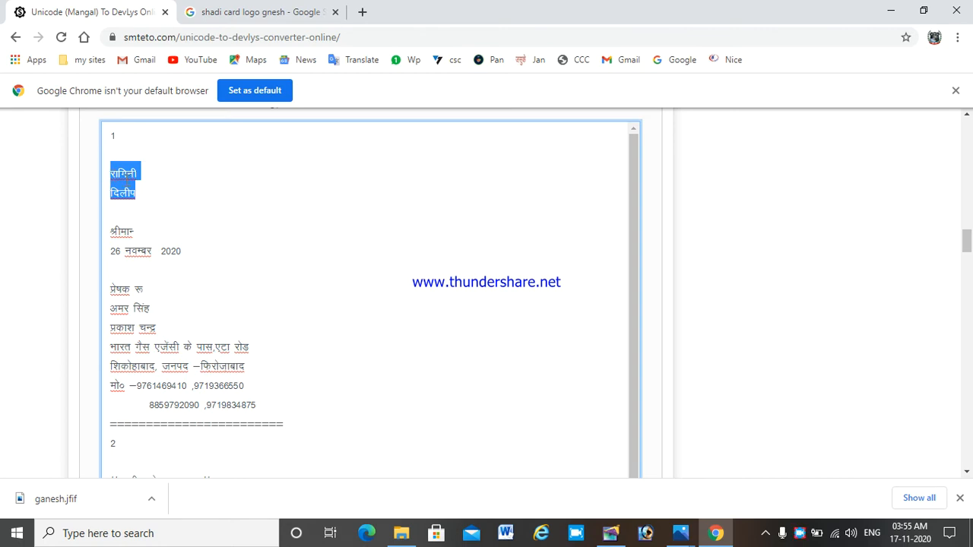
pyautogui.rightClick(124, 177)
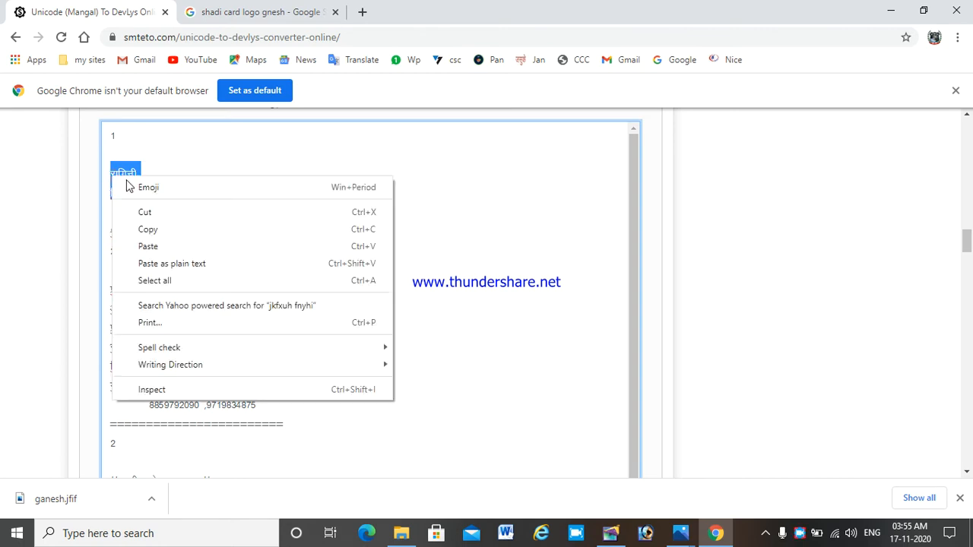
pyautogui.click(158, 229)
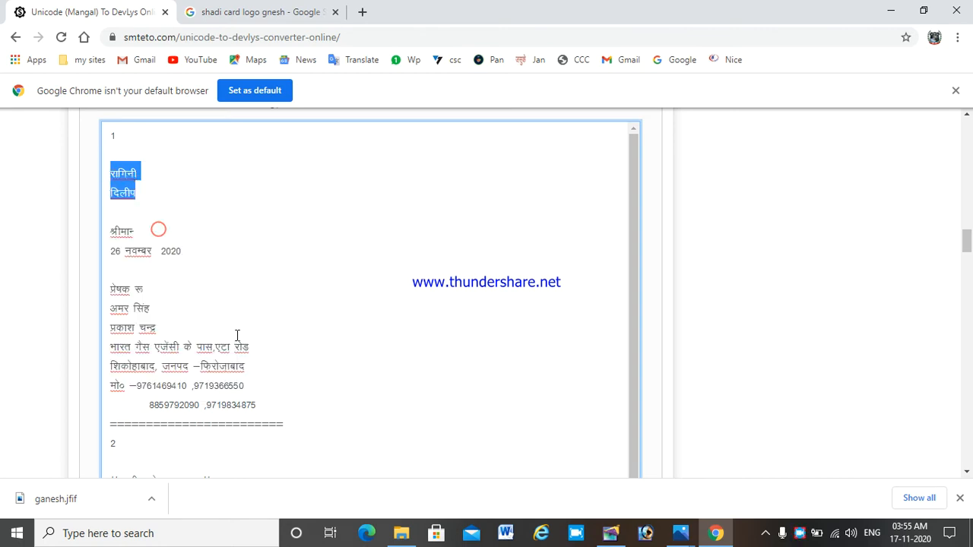
pyautogui.click(622, 541)
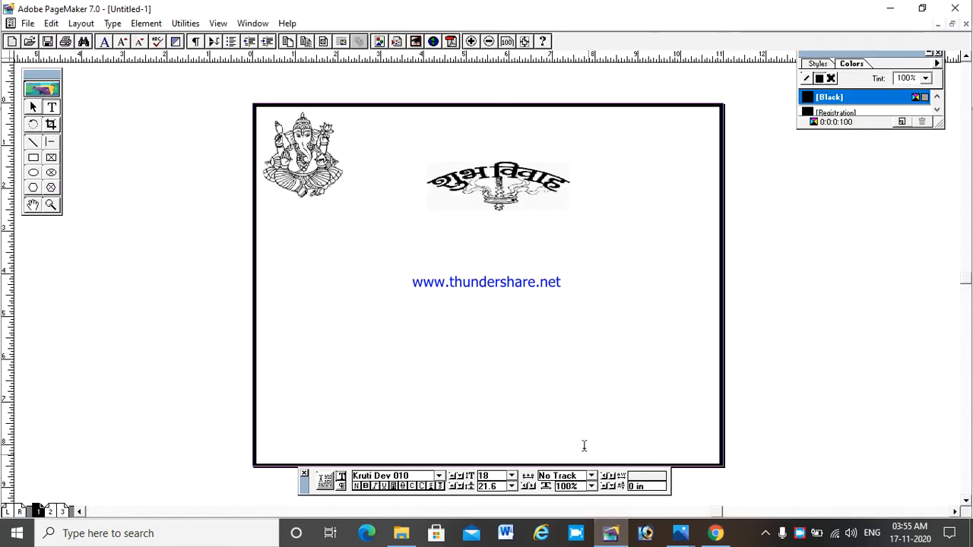
# Paste the couple's two names into the text block below the wedding logo and set them to 30 pt
pyautogui.click(368, 275)
pyautogui.hotkey('ctrl', 'v')
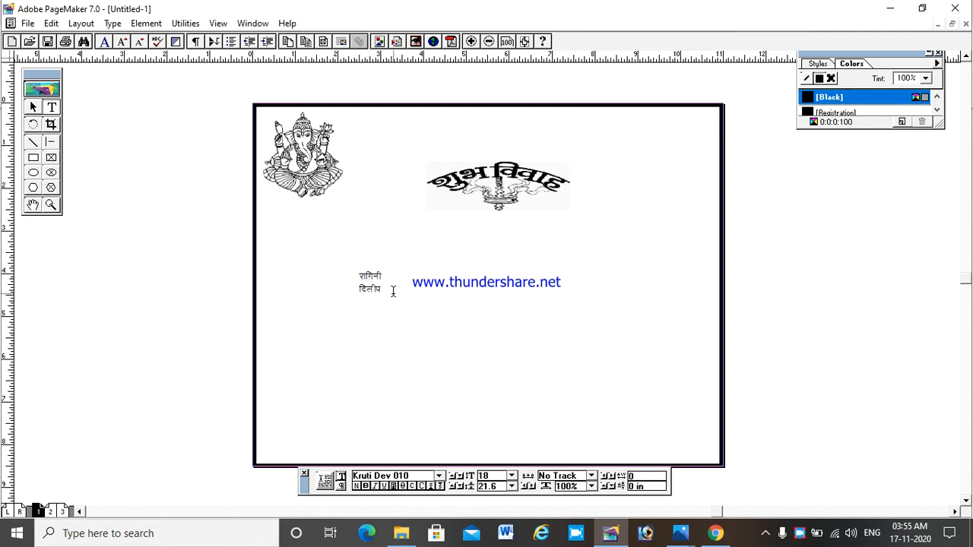
pyautogui.moveTo(392, 298); pyautogui.dragTo(353, 274)
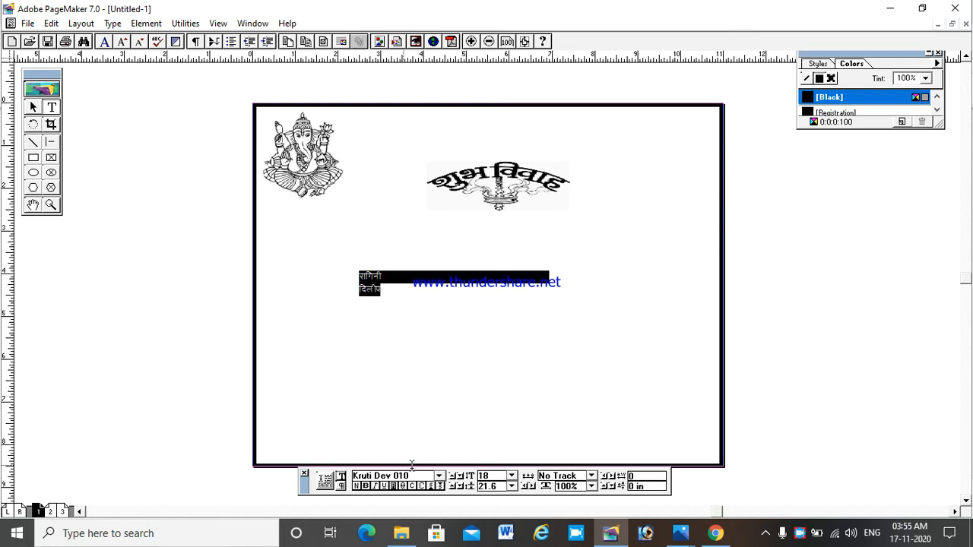
pyautogui.click(513, 476)
pyautogui.click(511, 462)
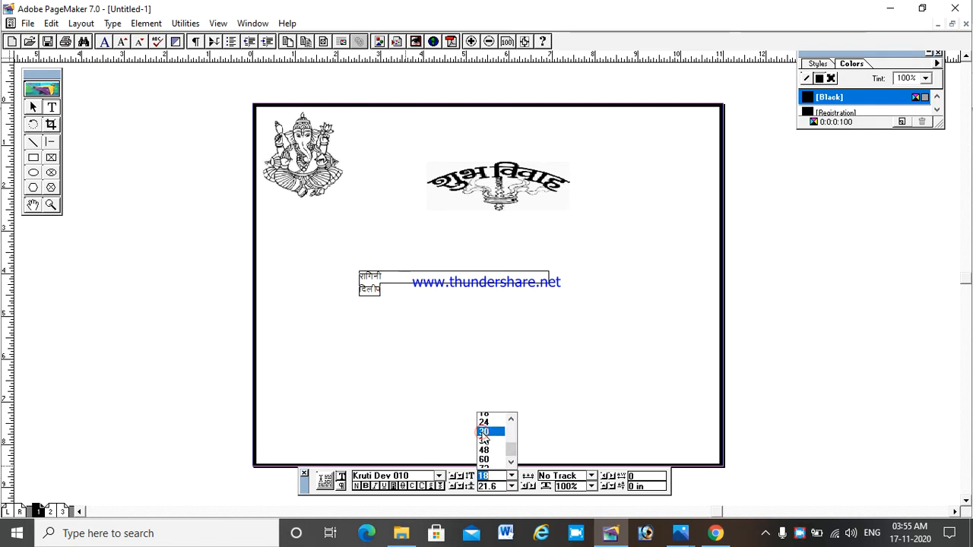
pyautogui.click(484, 432)
pyautogui.click(522, 385)
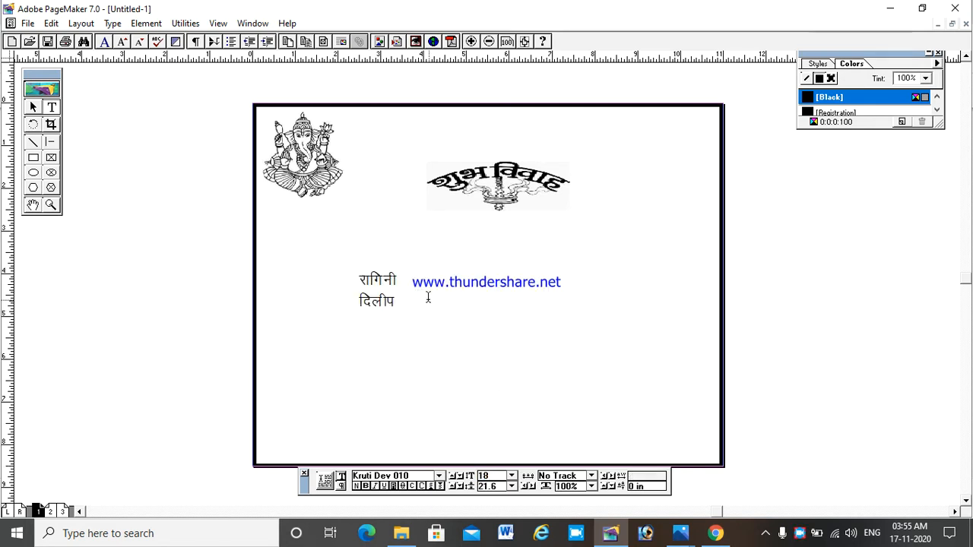
# Try 48 pt on both names, settle on 36 pt, and make them bold
pyautogui.hotkey('ctrl', 'a')
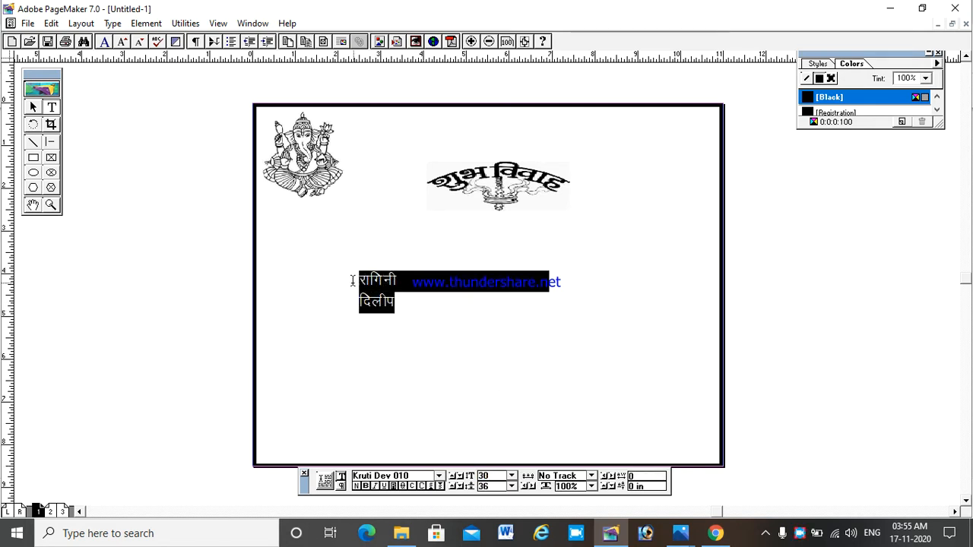
pyautogui.click(512, 476)
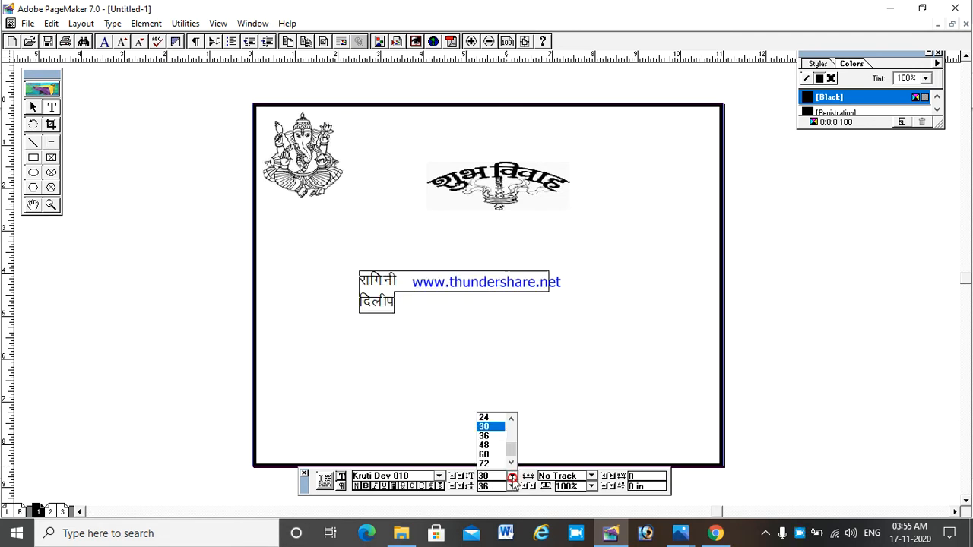
pyautogui.click(485, 445)
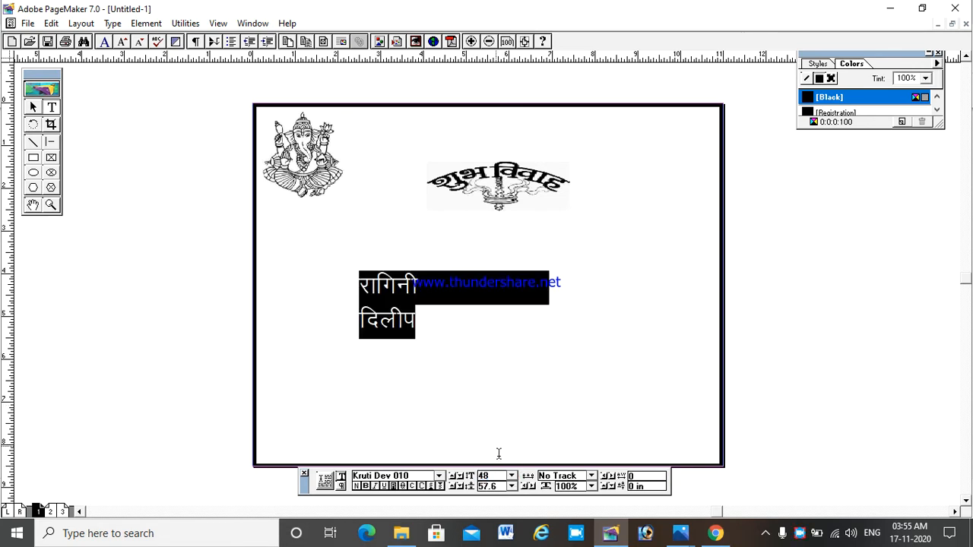
pyautogui.click(512, 477)
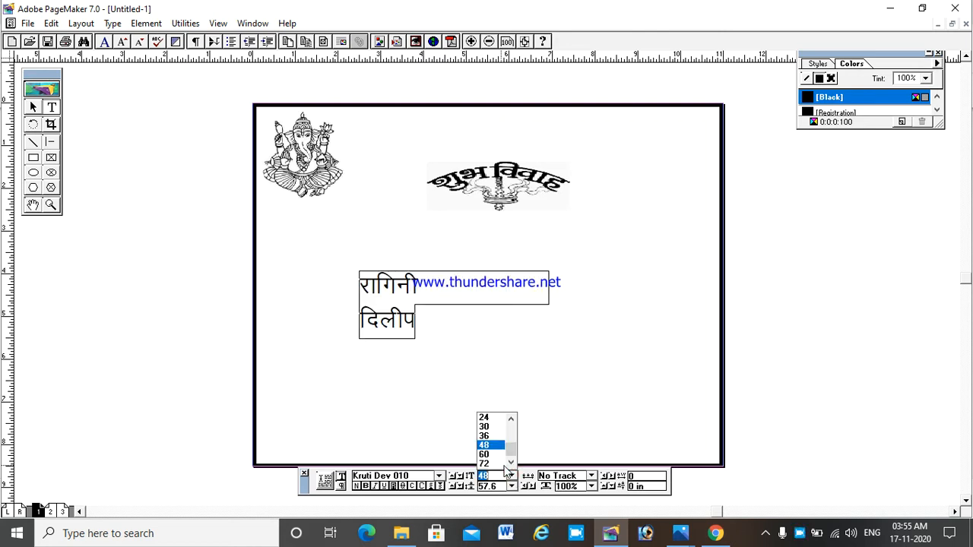
pyautogui.click(487, 435)
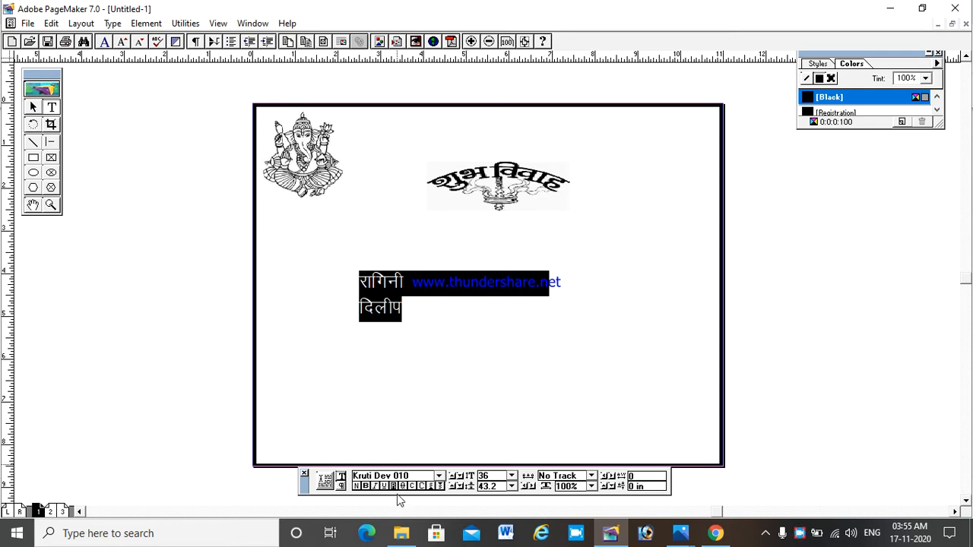
pyautogui.click(365, 486)
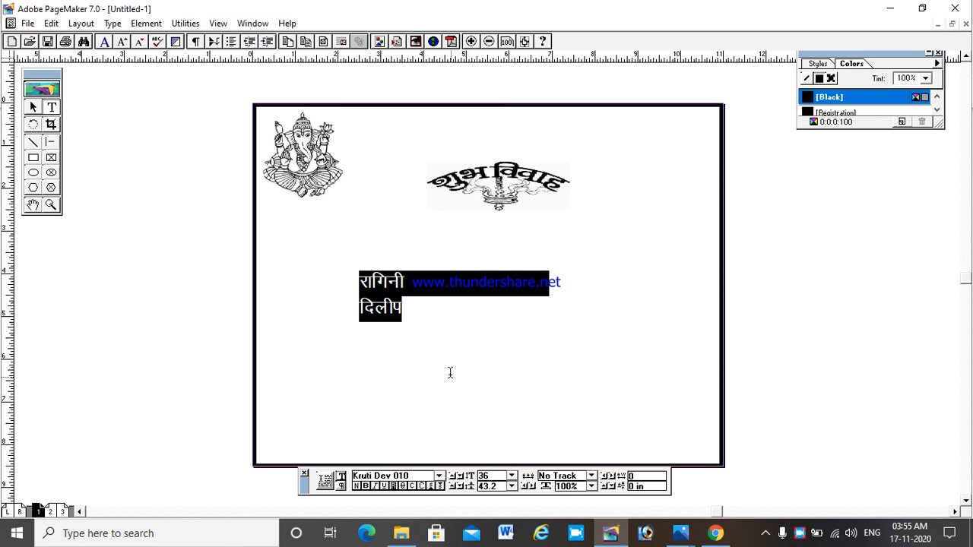
pyautogui.click(429, 309)
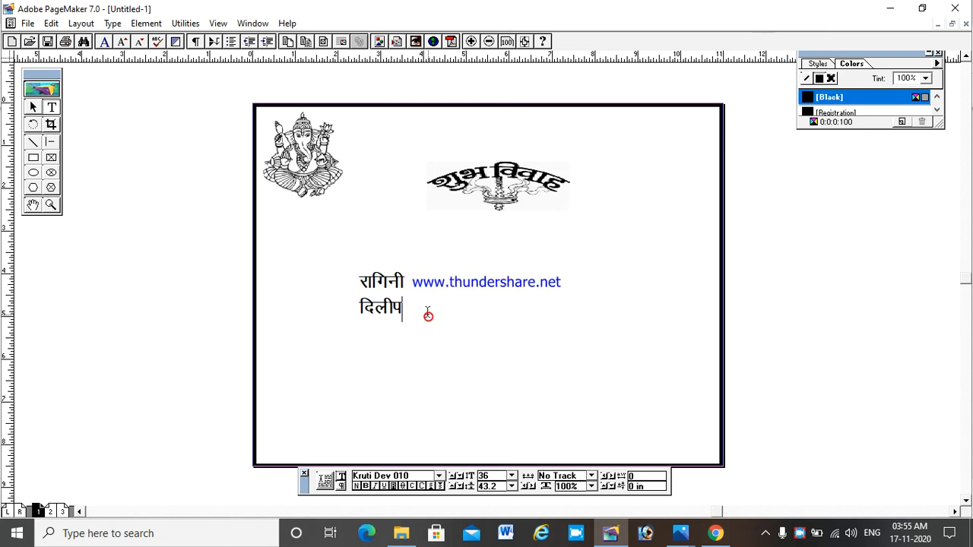
# Insert two blank lines between the couple's two names
pyautogui.moveTo(427, 312); pyautogui.dragTo(357, 286)
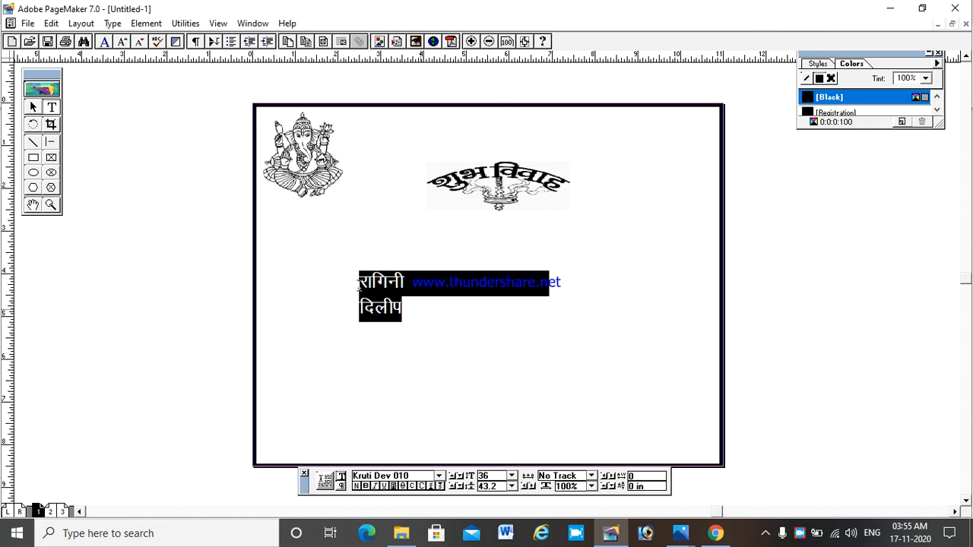
pyautogui.click(373, 315)
pyautogui.click(411, 287)
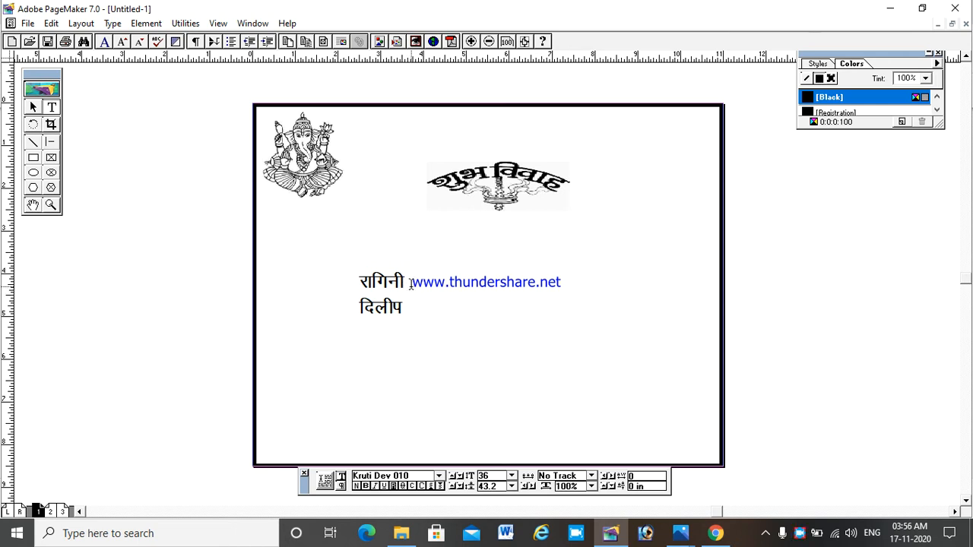
pyautogui.press('Return')
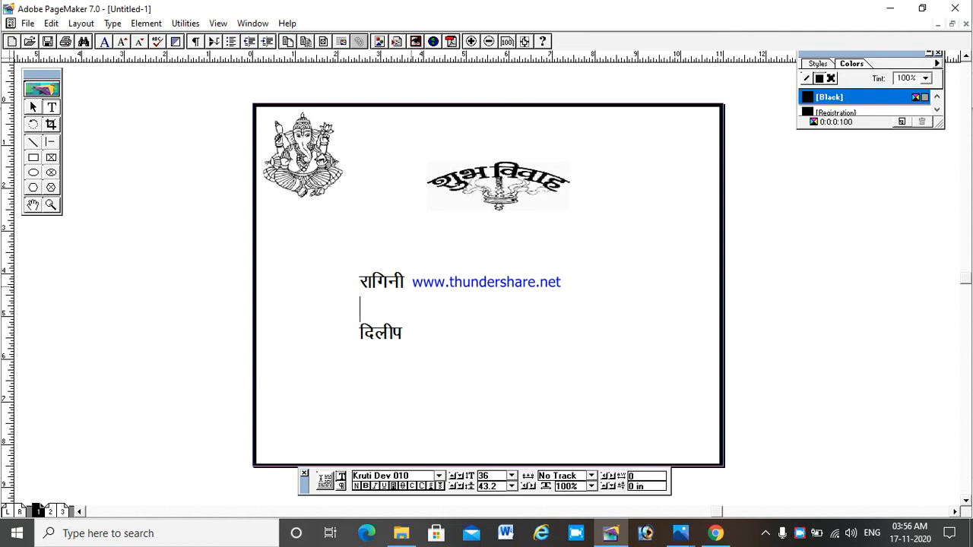
pyautogui.press('Return')
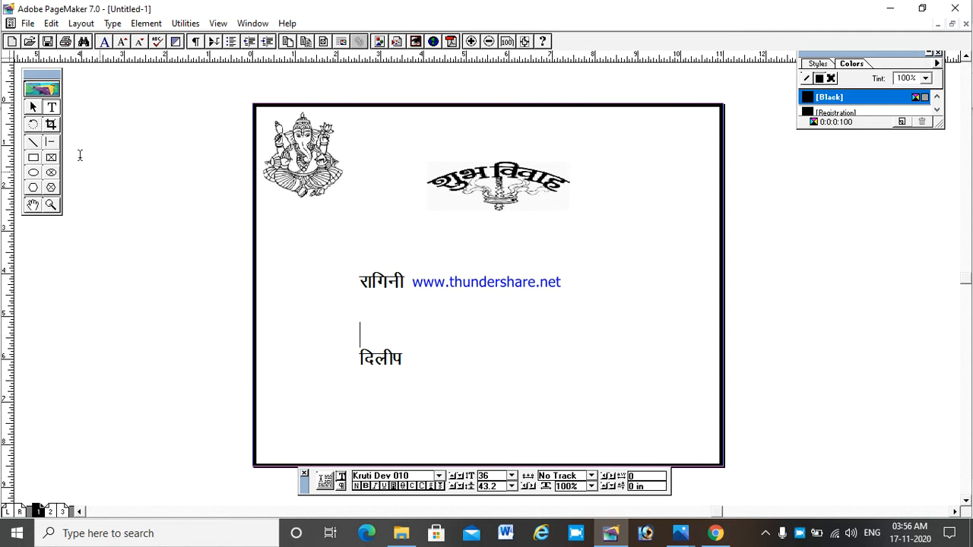
# Move the names text block below the Ganesh logo, to about X 0.47 in, Y 2.94 in
pyautogui.click(33, 107)
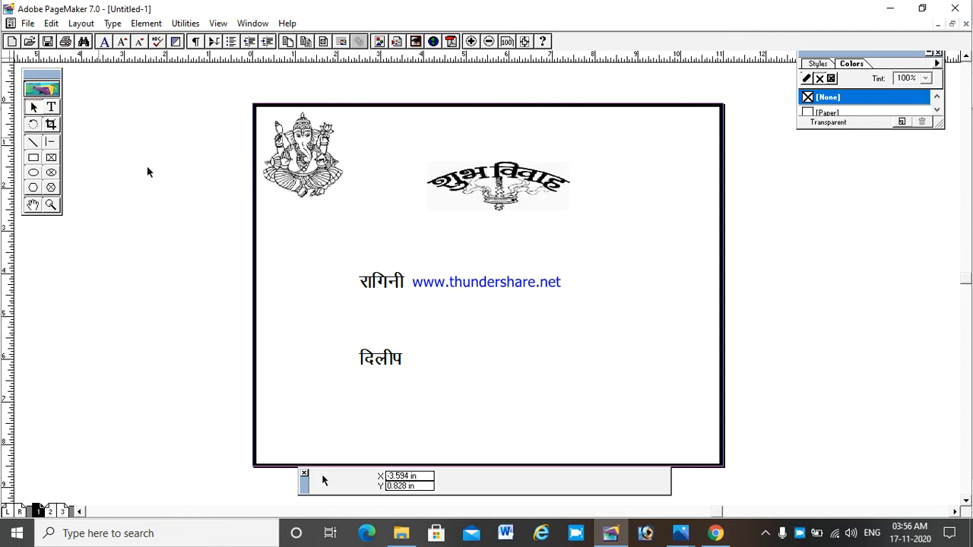
pyautogui.click(379, 297)
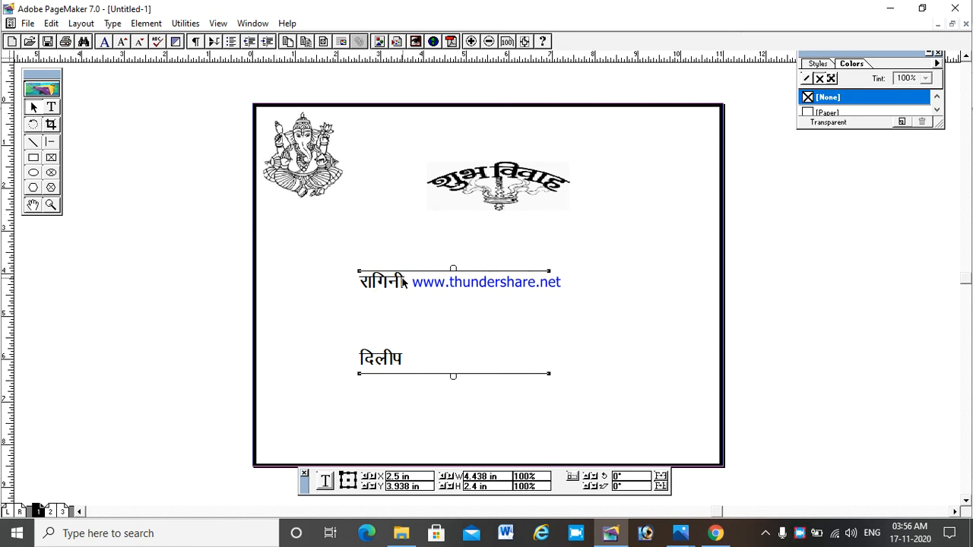
pyautogui.moveTo(404, 283); pyautogui.dragTo(306, 238)
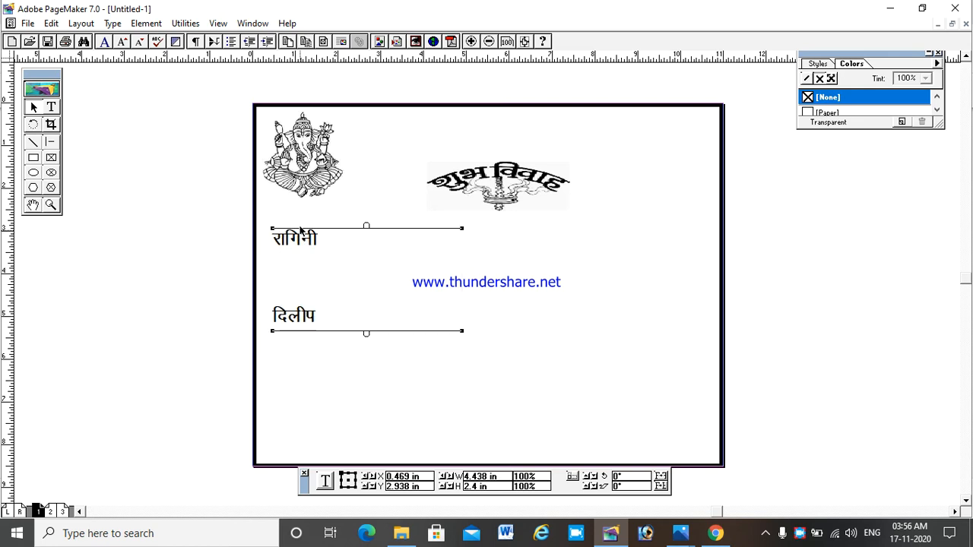
# Move the Ganesh logo to X 0 in and the Shubh Vivah logo up to about X 3.86 in, Y 0.17 in
pyautogui.click(303, 163)
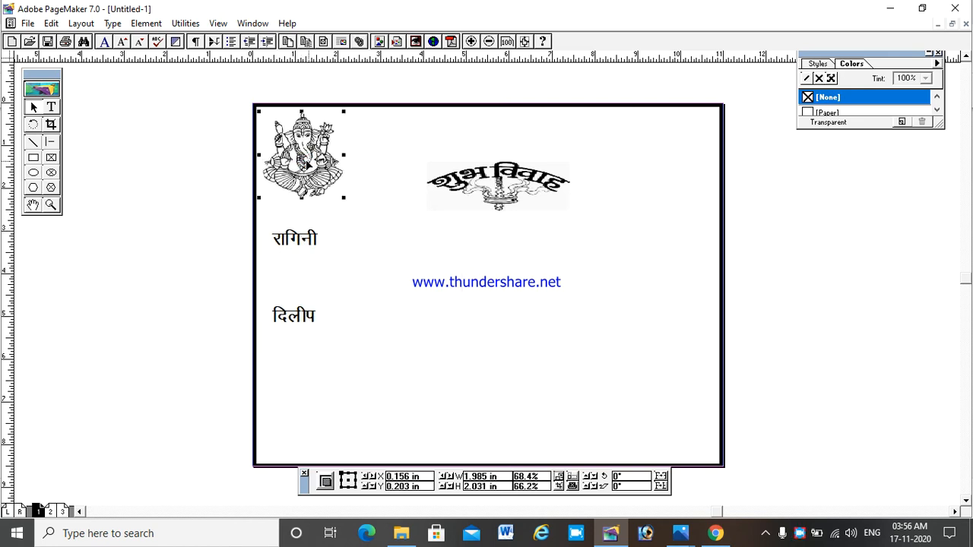
pyautogui.moveTo(307, 164); pyautogui.dragTo(301, 165)
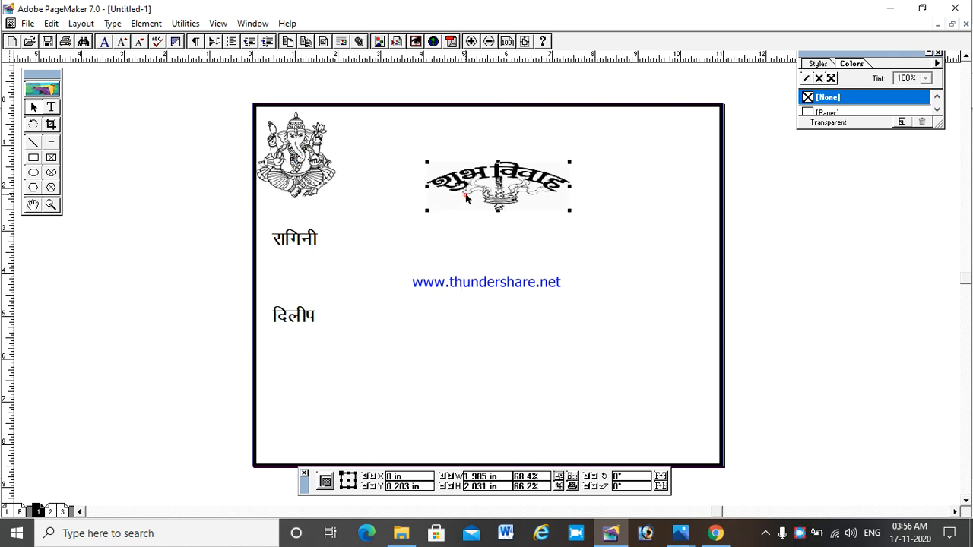
pyautogui.moveTo(465, 195); pyautogui.dragTo(455, 143)
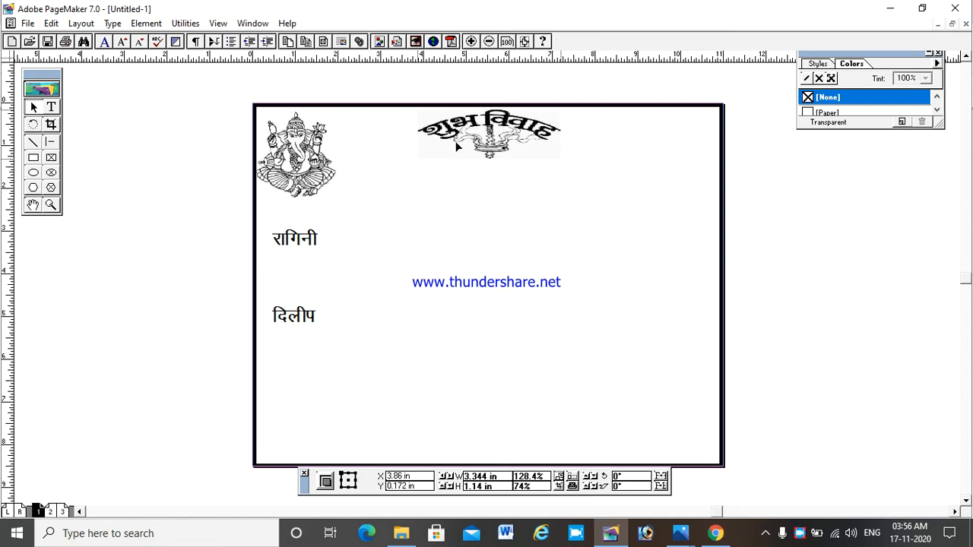
pyautogui.click(475, 241)
# Try the names block beneath the Shubh Vivah logo, then position it directly under Ganesh at about X 0.11 in, Y 2.38 in
pyautogui.click(295, 275)
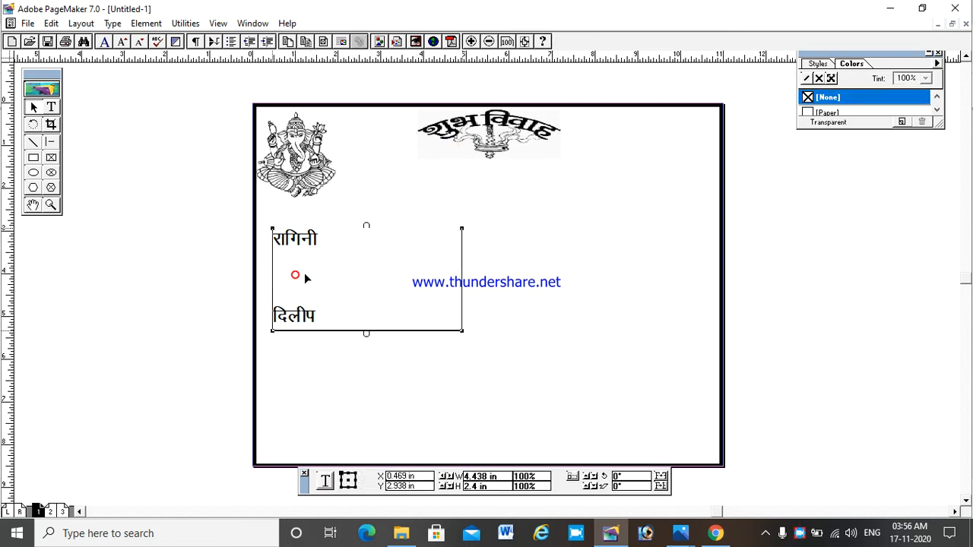
pyautogui.moveTo(304, 276); pyautogui.dragTo(444, 222)
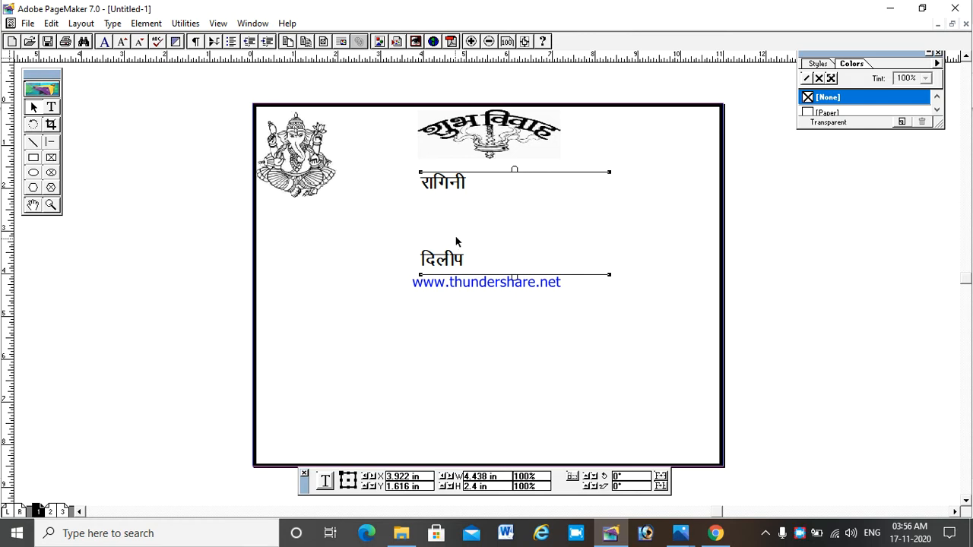
pyautogui.moveTo(452, 228); pyautogui.dragTo(289, 262)
pyautogui.click(508, 265)
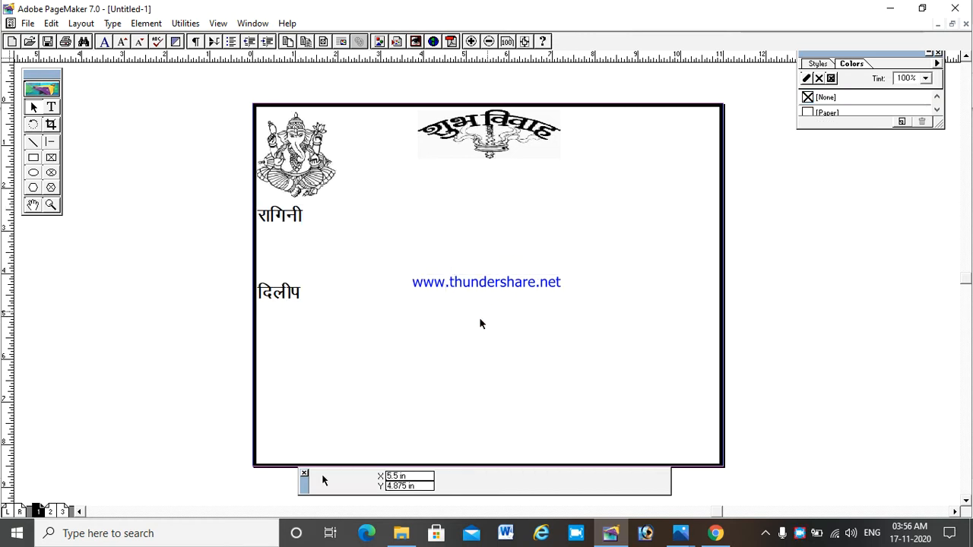
# Place sang.jpg from the WeddingLogos folder between the couple's two names, about 1.22 in wide by 0.95 in high
pyautogui.click(25, 23)
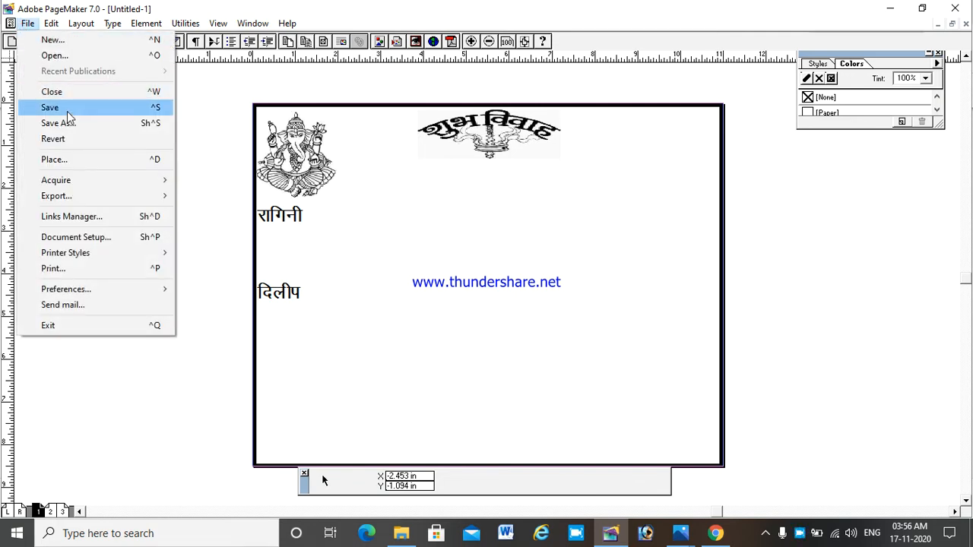
pyautogui.click(74, 162)
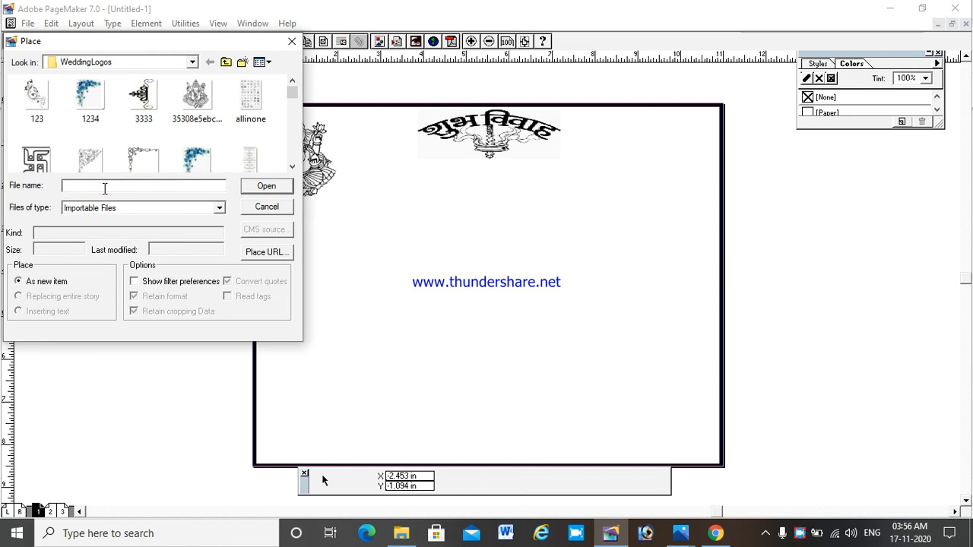
pyautogui.write('s')
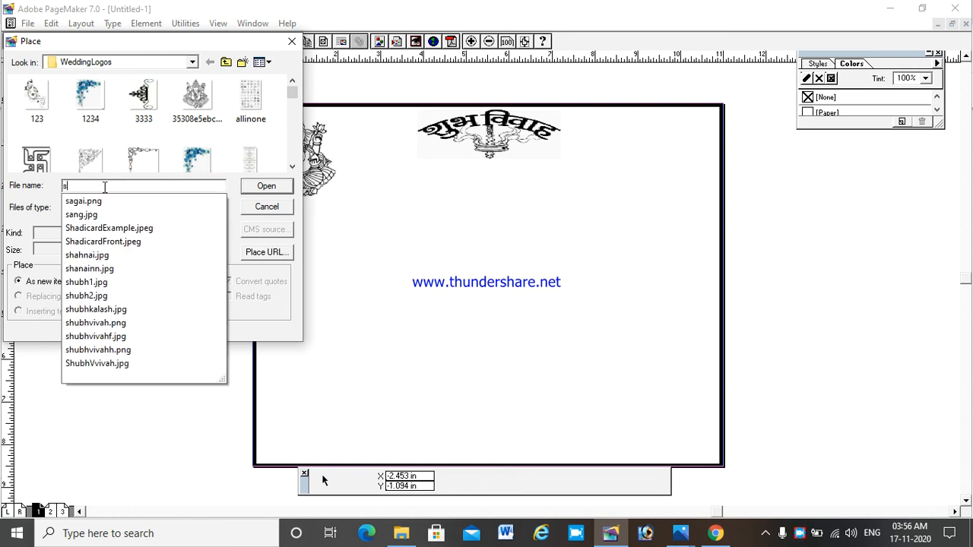
pyautogui.write('agai.png')
pyautogui.press('Down')
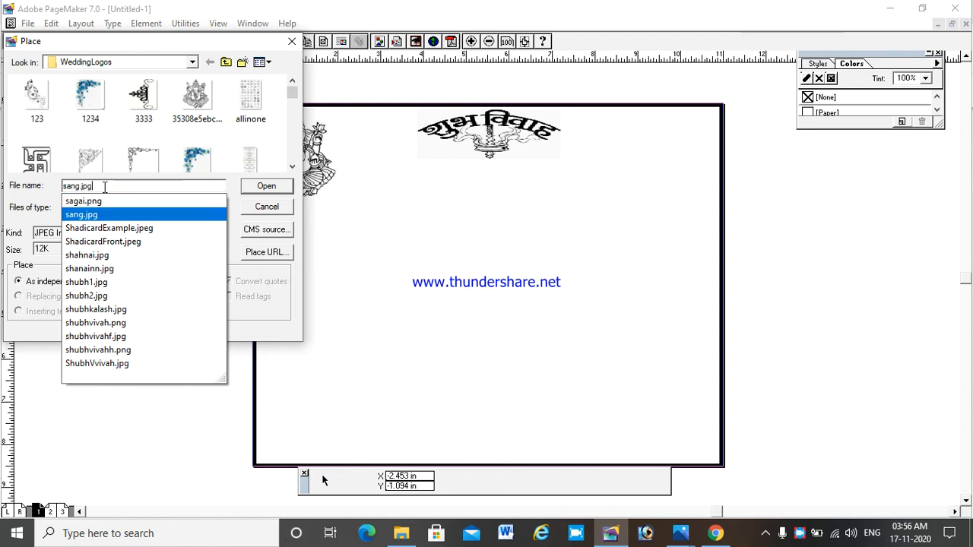
pyautogui.press('Return')
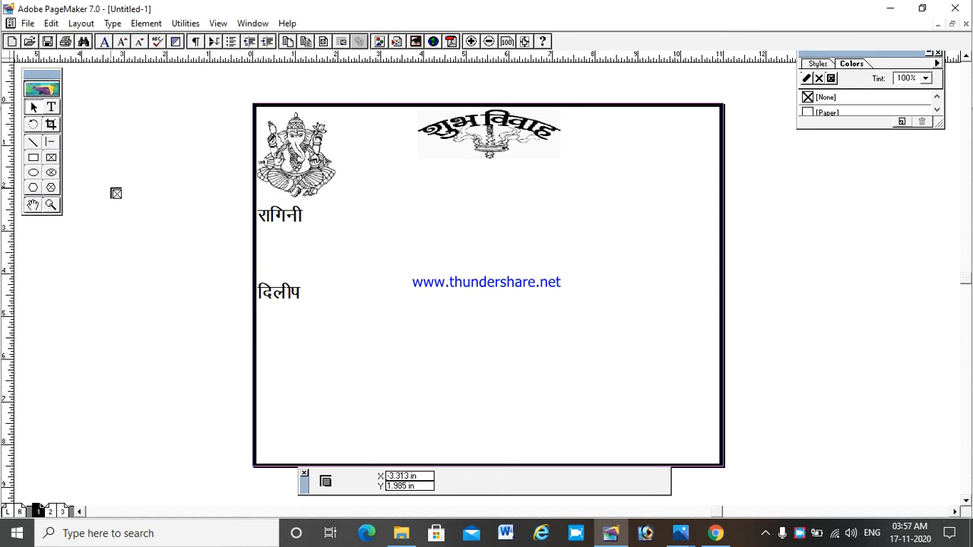
pyautogui.moveTo(263, 234); pyautogui.dragTo(287, 248)
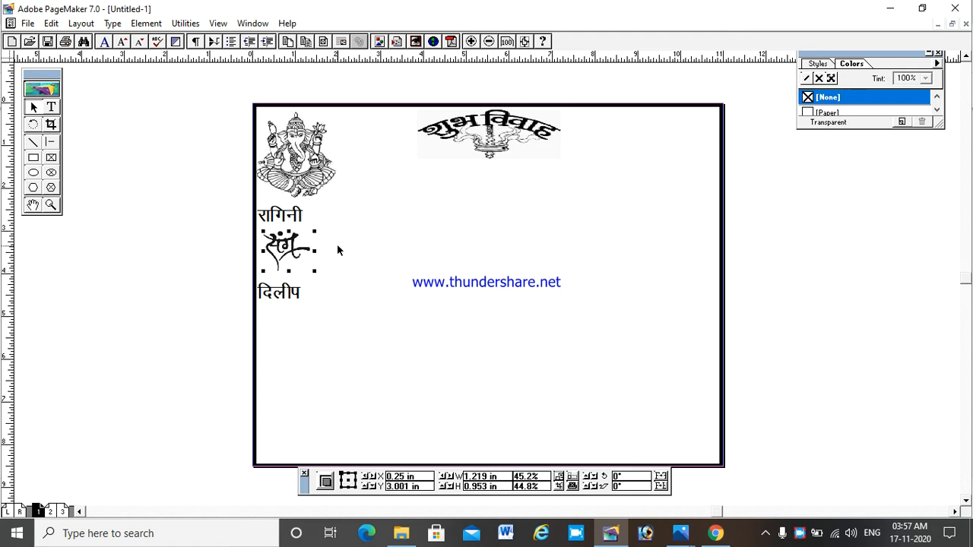
pyautogui.click(337, 248)
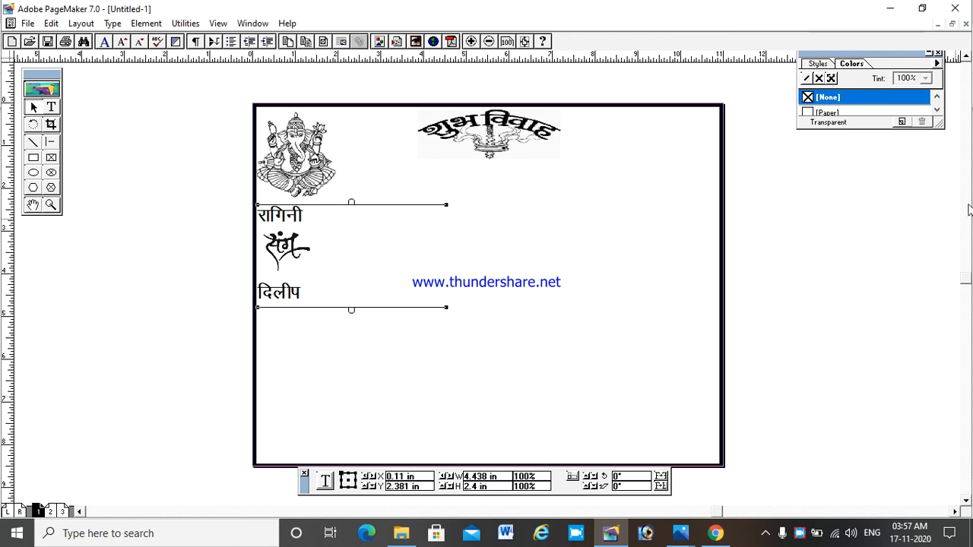
# Enlarge the Colors palette and try Green on the couple's two names below the Ganesh logo
pyautogui.moveTo(874, 130); pyautogui.dragTo(873, 226)
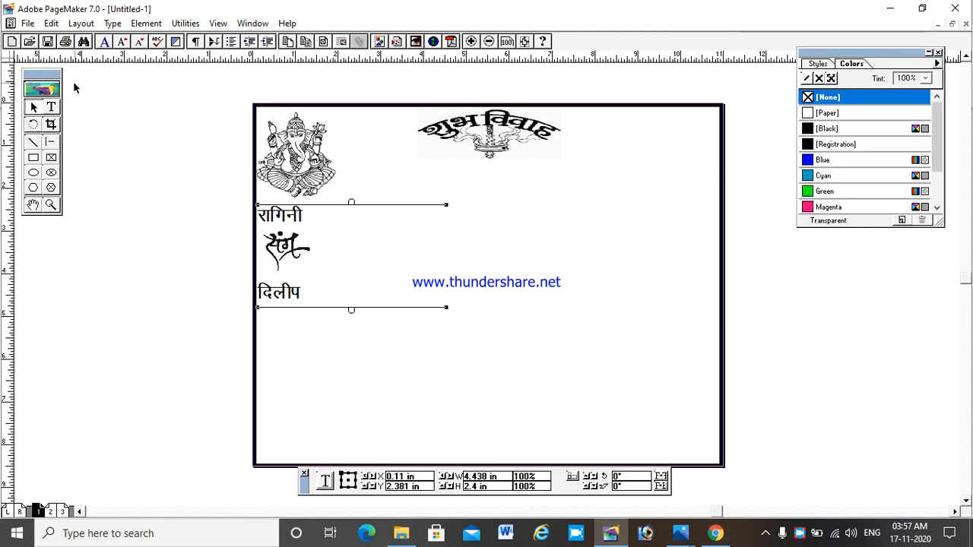
pyautogui.click(51, 107)
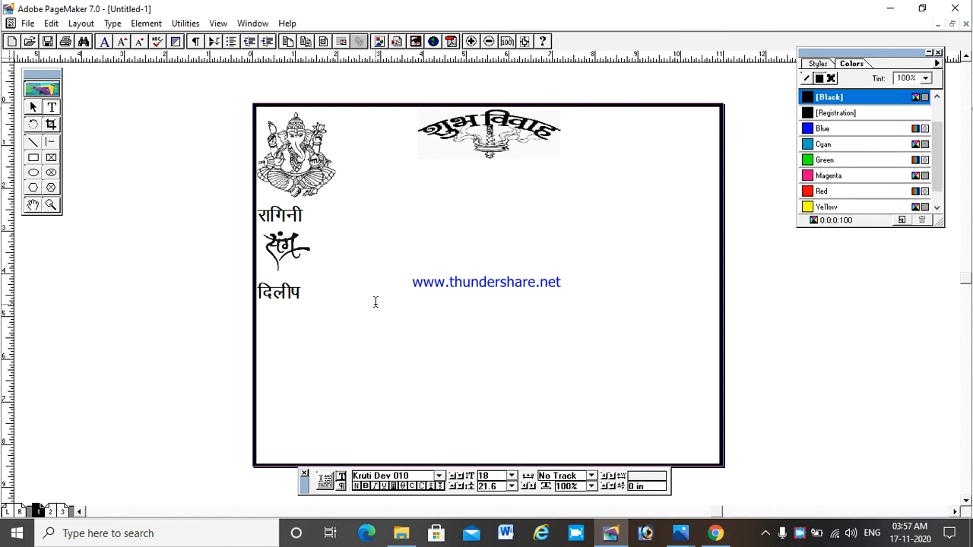
pyautogui.moveTo(312, 292); pyautogui.dragTo(264, 216)
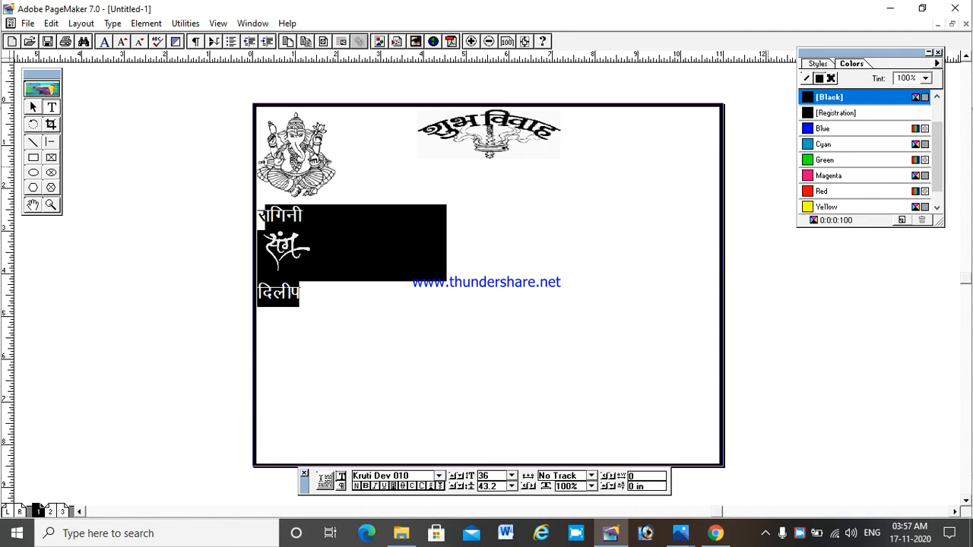
pyautogui.moveTo(263, 217); pyautogui.dragTo(257, 217)
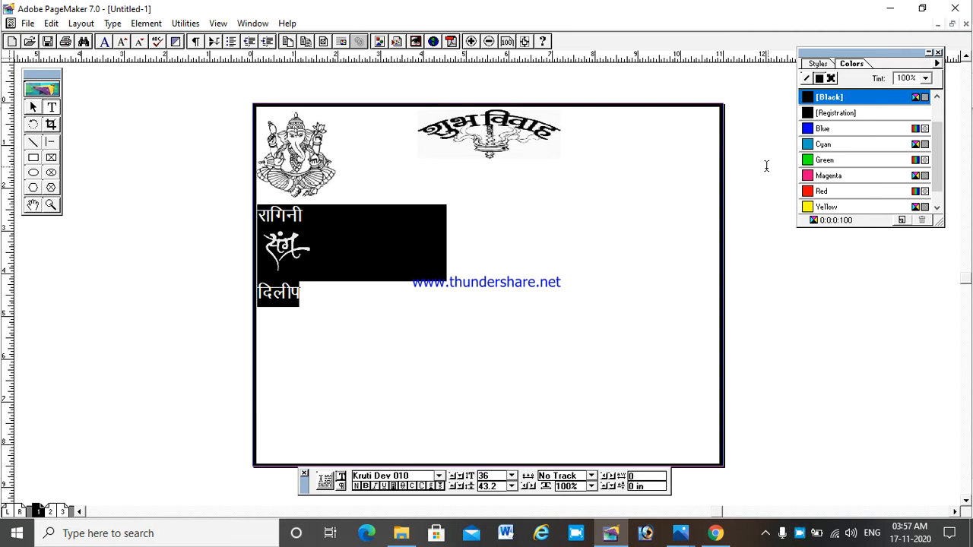
pyautogui.click(827, 161)
pyautogui.click(557, 231)
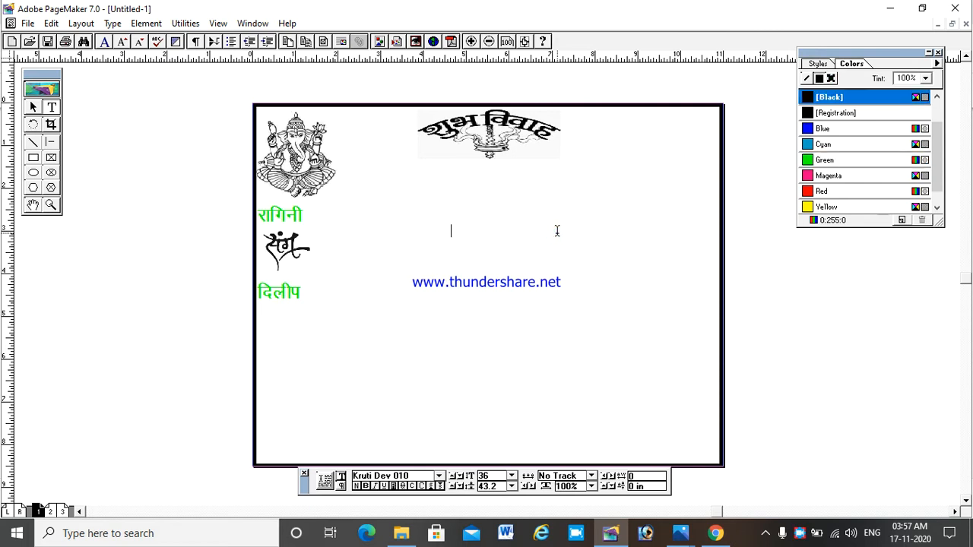
# Color both names in the text block Magenta
pyautogui.moveTo(313, 292); pyautogui.dragTo(257, 216)
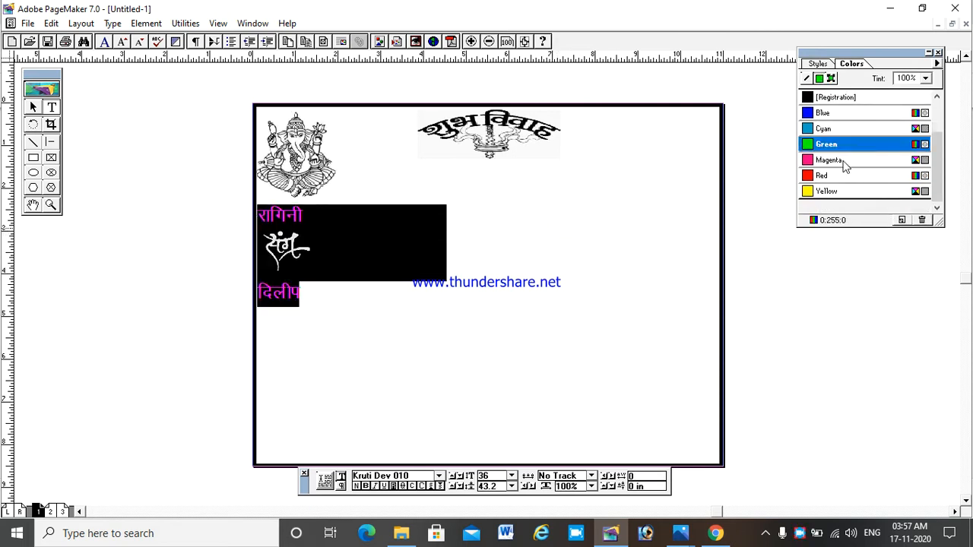
pyautogui.click(842, 162)
pyautogui.click(487, 272)
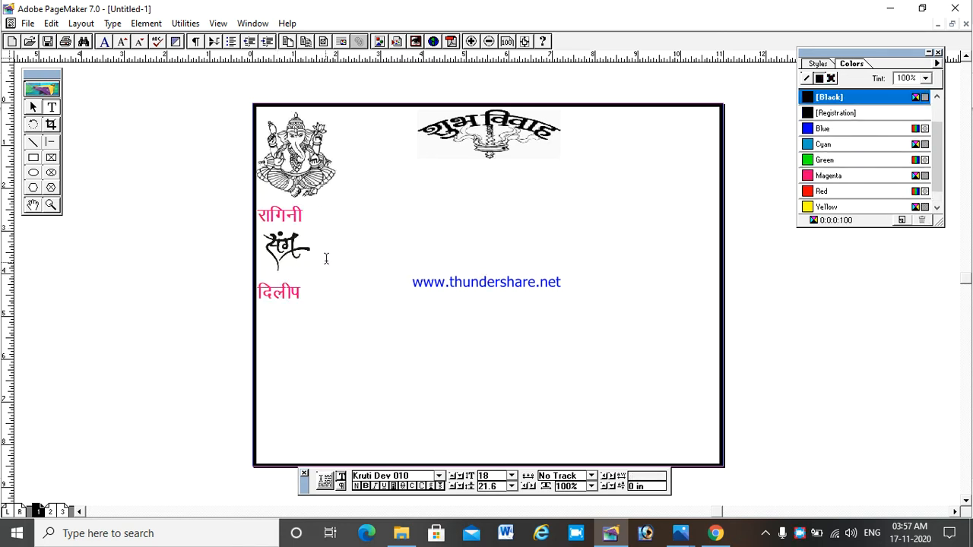
pyautogui.click(286, 219)
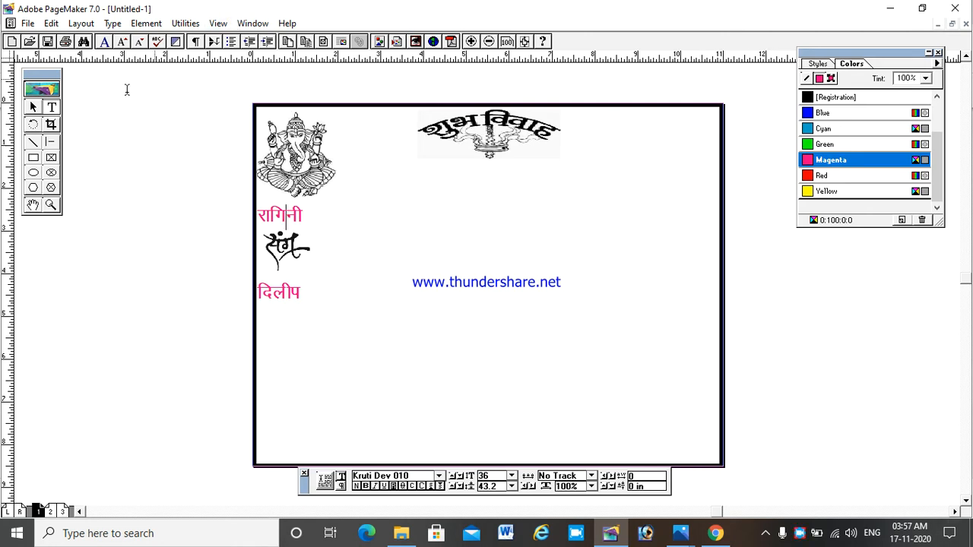
# Move the sang artwork to about X 1.58 in, Y 3.28 in, and the names block around it to X 1.5 in, Y 2.51 in
pyautogui.click(33, 108)
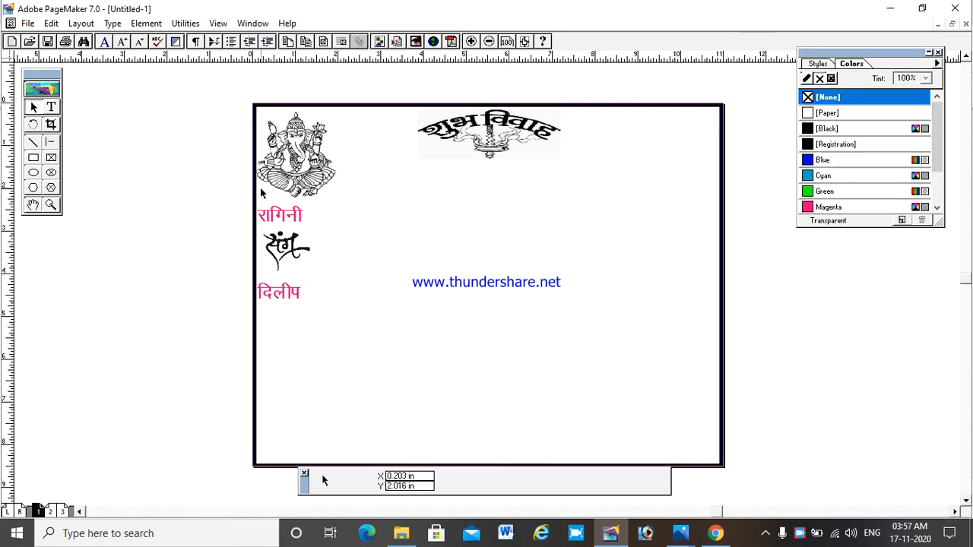
pyautogui.click(279, 219)
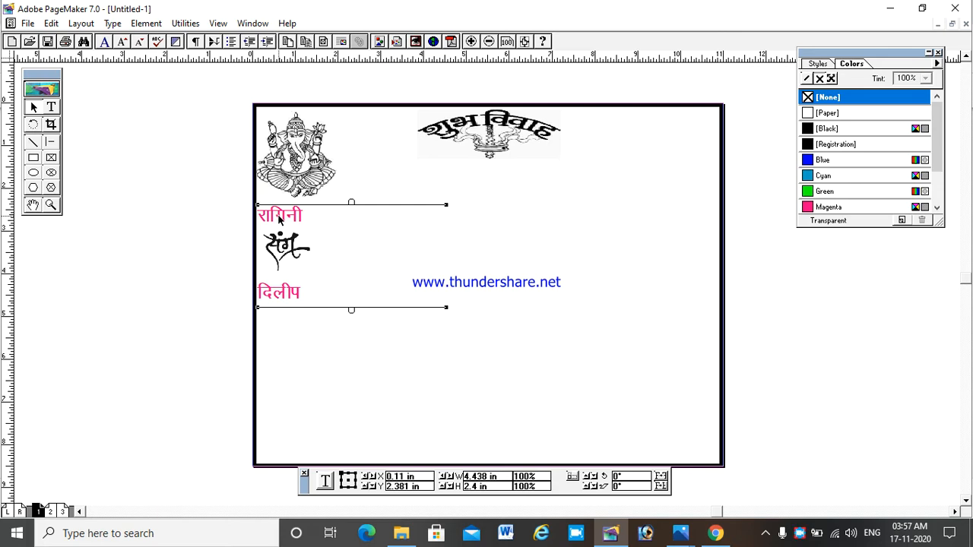
pyautogui.moveTo(279, 219); pyautogui.dragTo(279, 215)
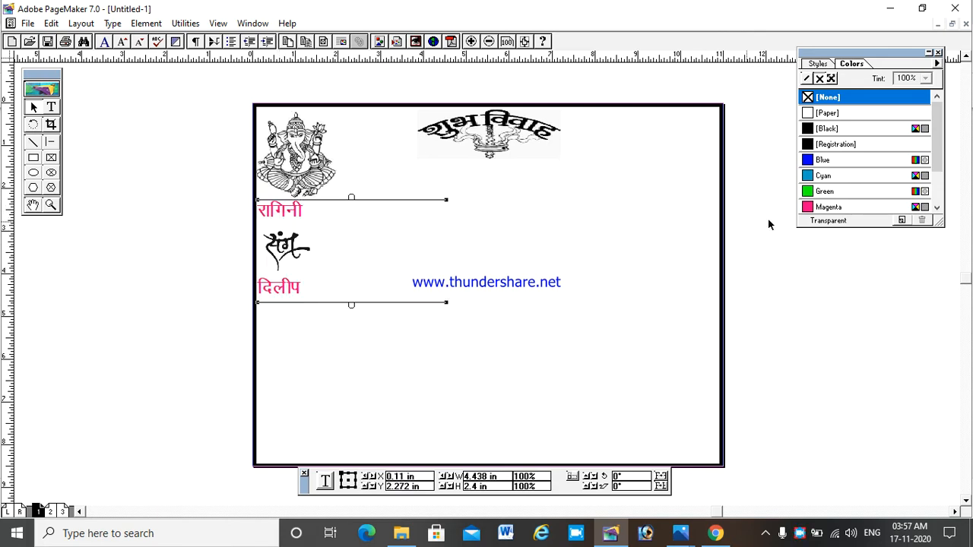
pyautogui.click(659, 267)
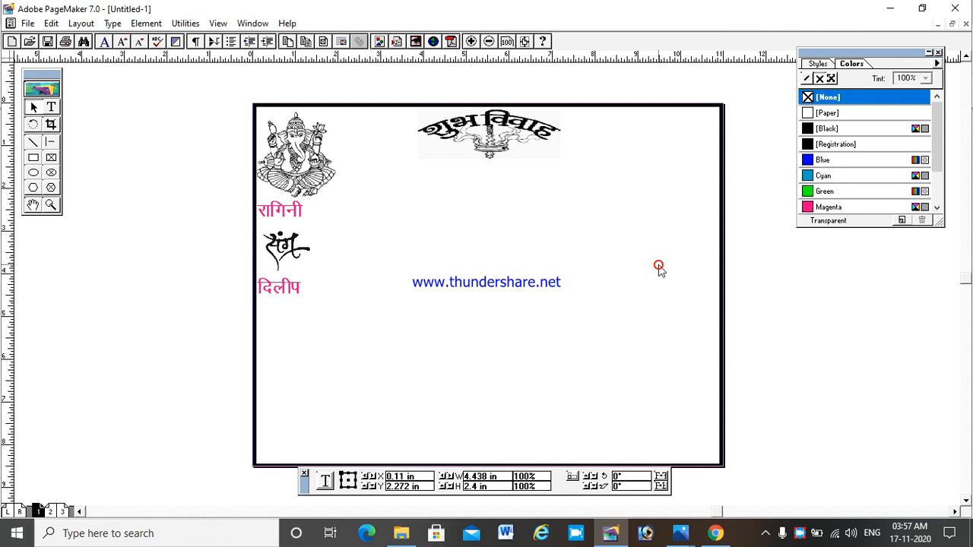
pyautogui.click(292, 245)
pyautogui.moveTo(292, 245); pyautogui.dragTo(347, 254)
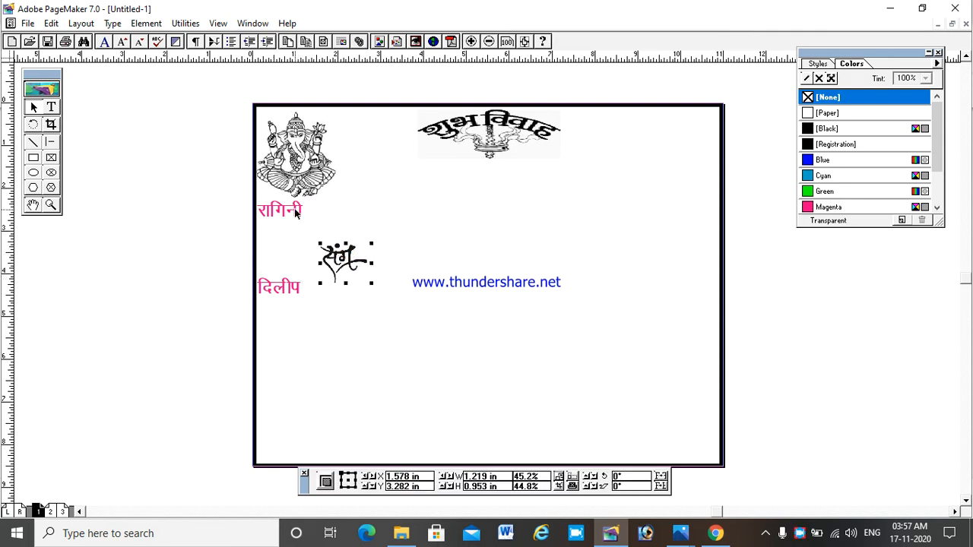
pyautogui.moveTo(297, 214); pyautogui.dragTo(354, 225)
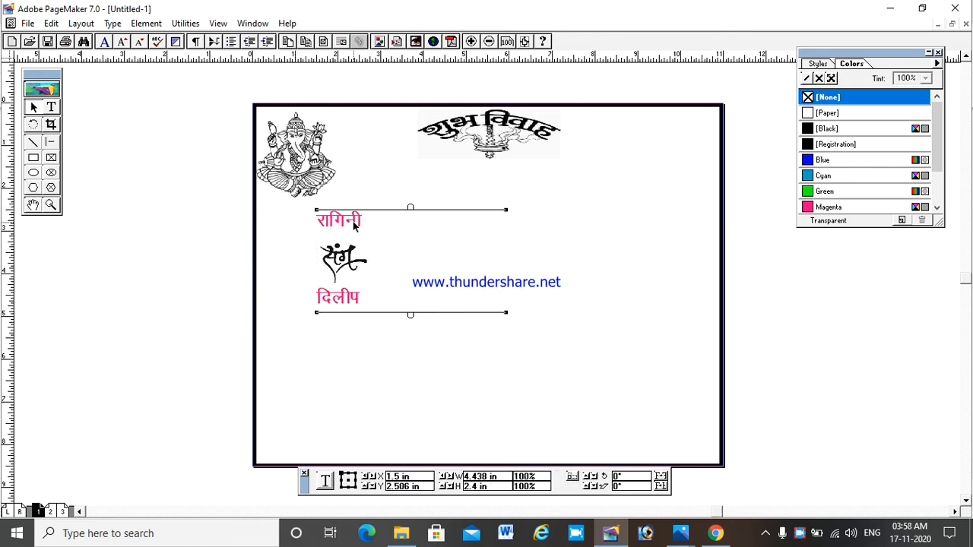
pyautogui.click(589, 299)
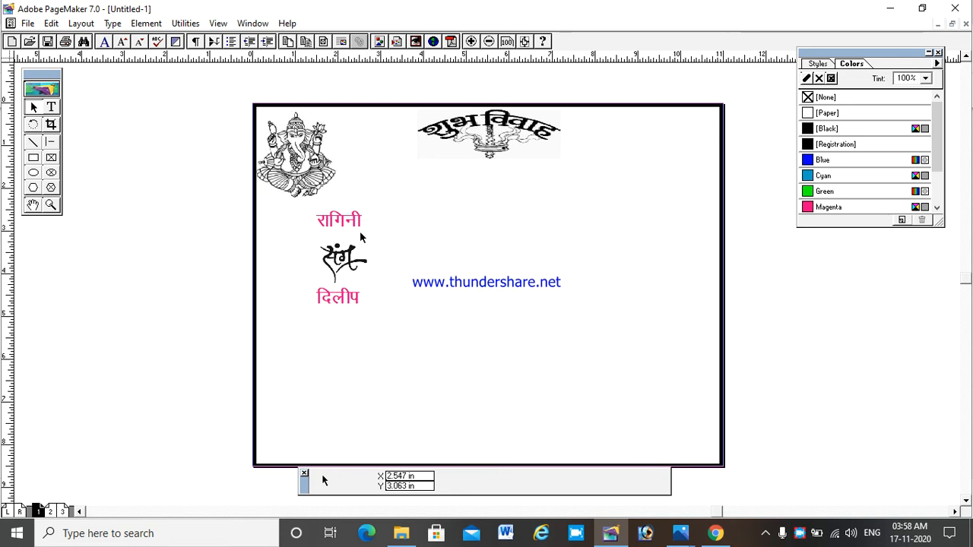
# Narrow the names text block to about 1.41 in wide so that it fits closely around the names
pyautogui.click(356, 227)
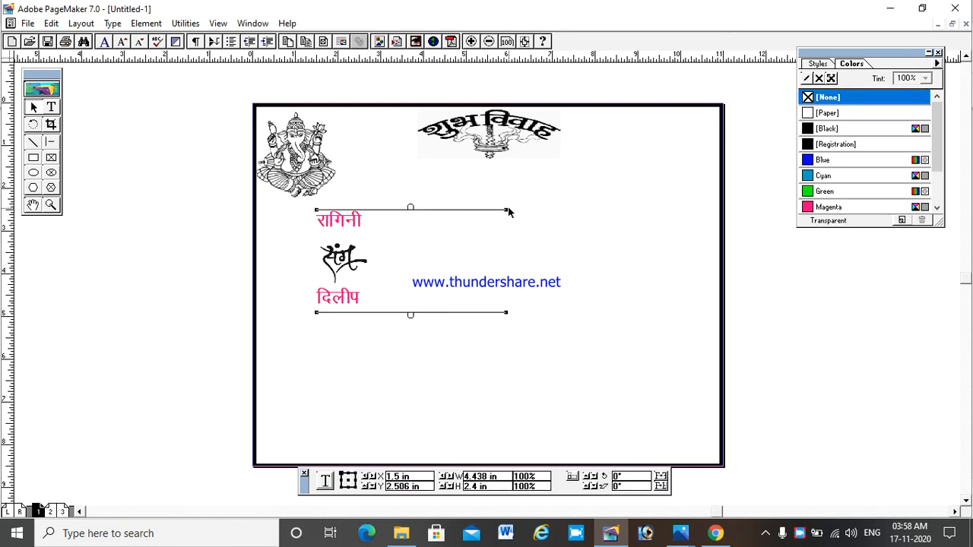
pyautogui.moveTo(507, 214); pyautogui.dragTo(376, 207)
pyautogui.click(444, 256)
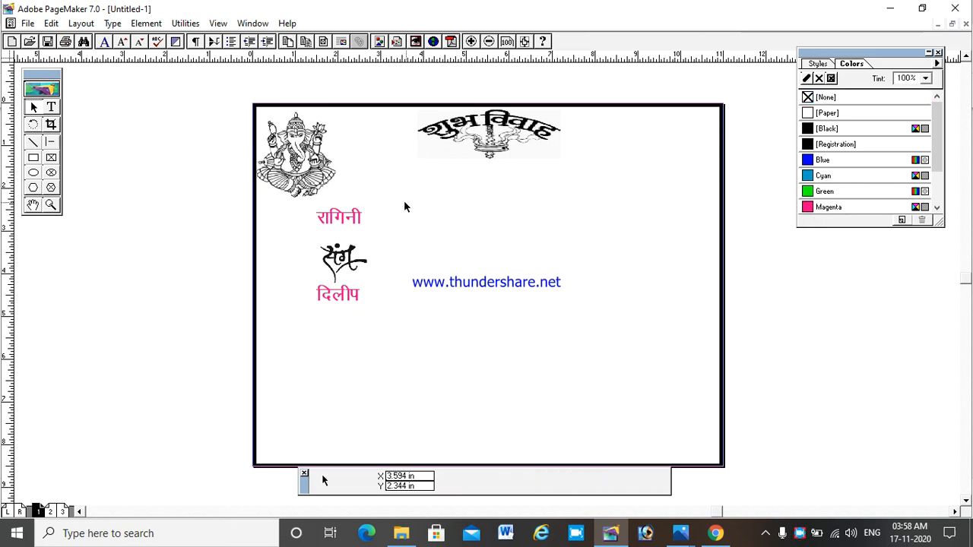
# Make both names in the text block italic
pyautogui.click(351, 219)
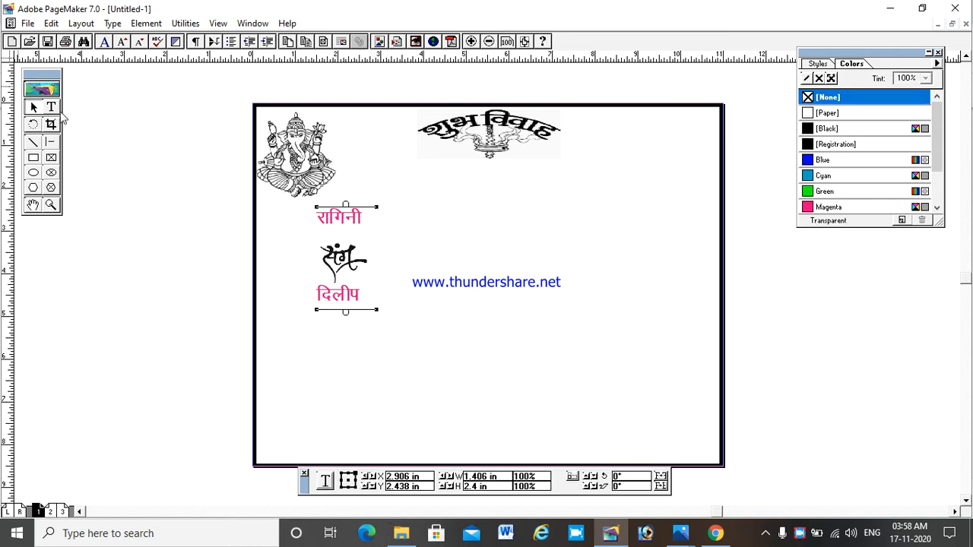
pyautogui.click(52, 109)
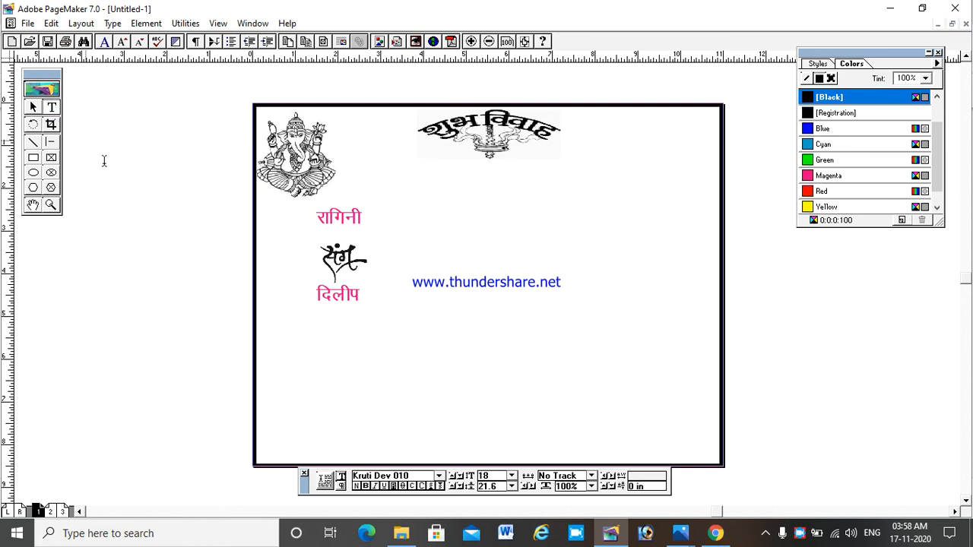
pyautogui.click(375, 487)
pyautogui.moveTo(360, 299); pyautogui.dragTo(318, 214)
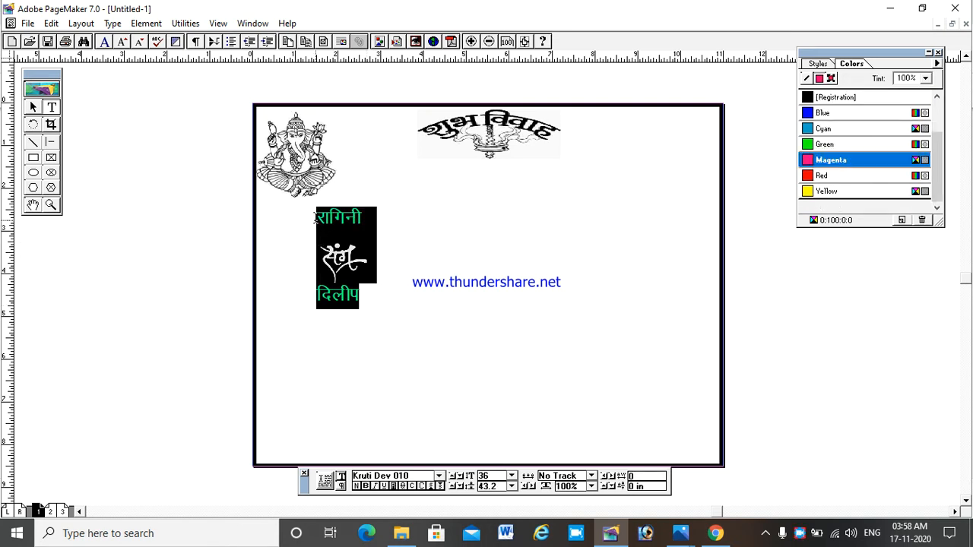
pyautogui.click(376, 487)
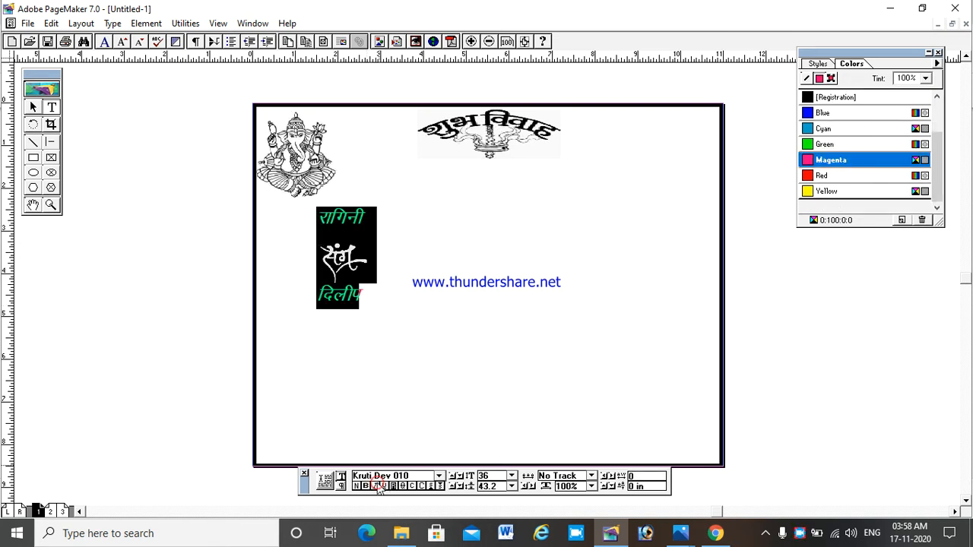
pyautogui.click(387, 329)
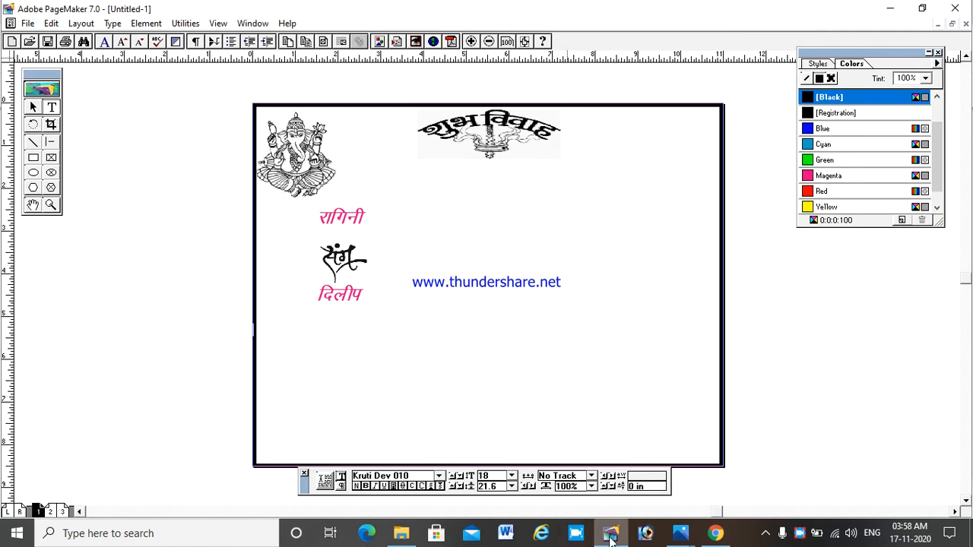
# Check the reference card photo, then copy the date line "26 नवम्बर 2020" from the DevLys converter page in Chrome
pyautogui.moveTo(682, 538)
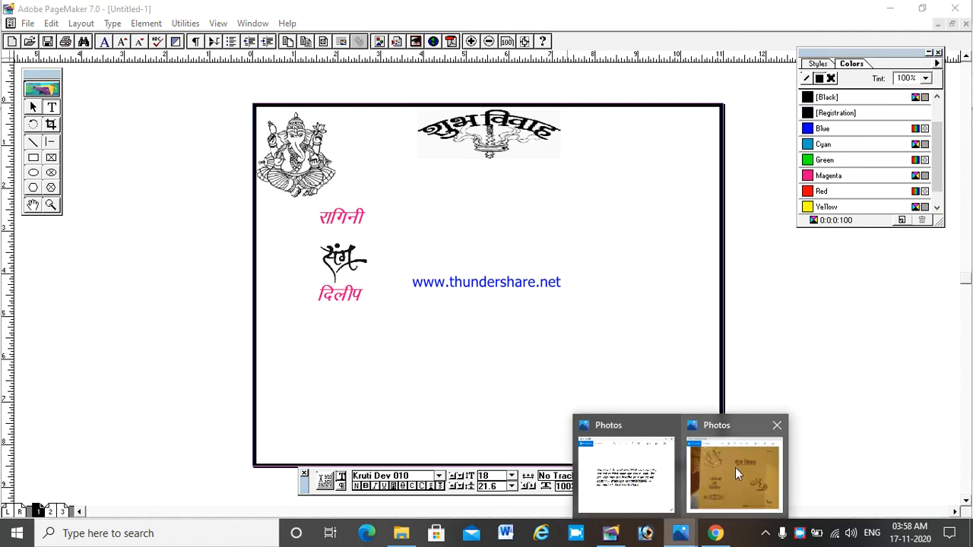
pyautogui.moveTo(735, 468)
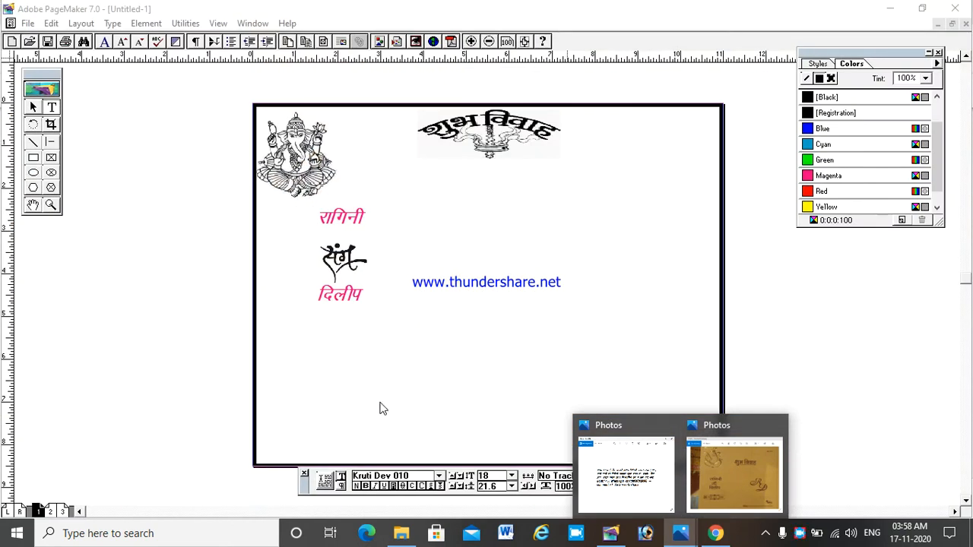
pyautogui.click(459, 398)
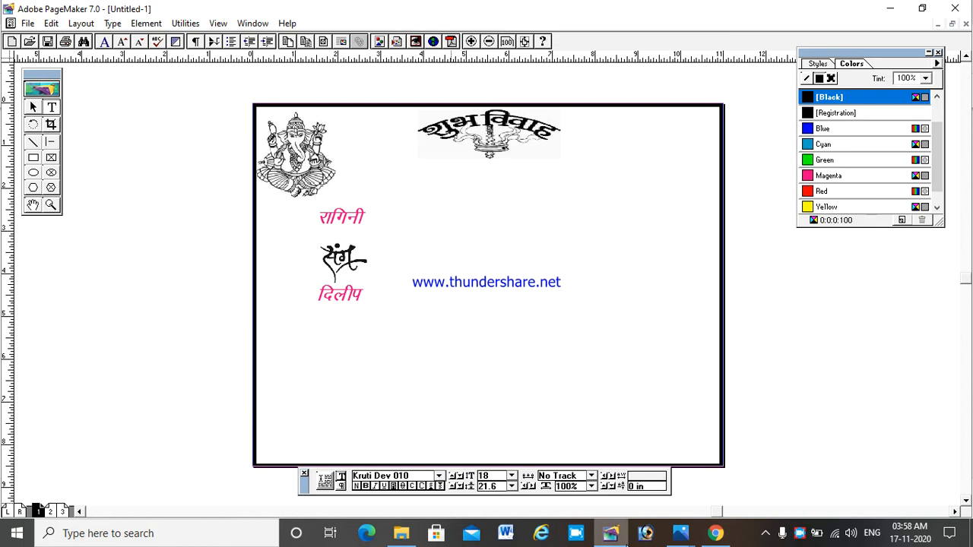
pyautogui.click(715, 534)
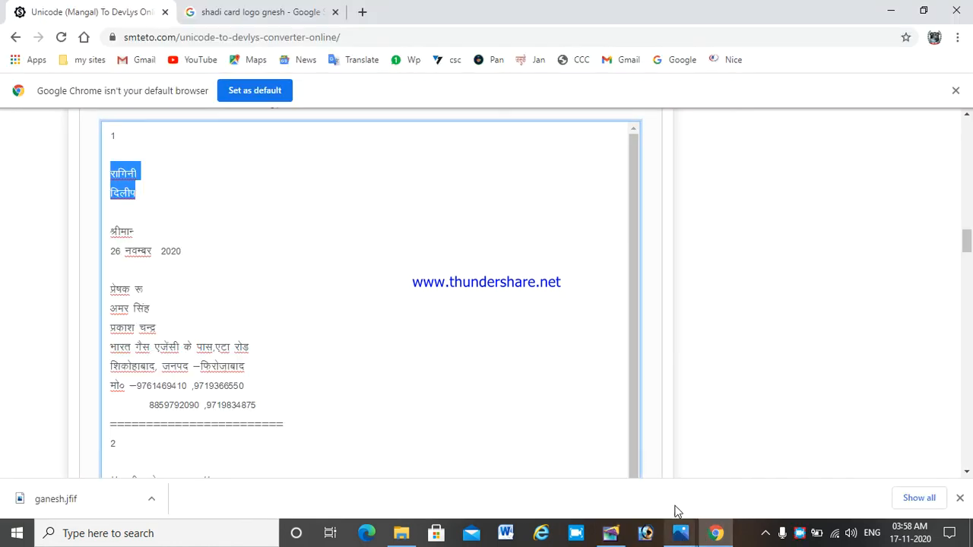
pyautogui.click(234, 291)
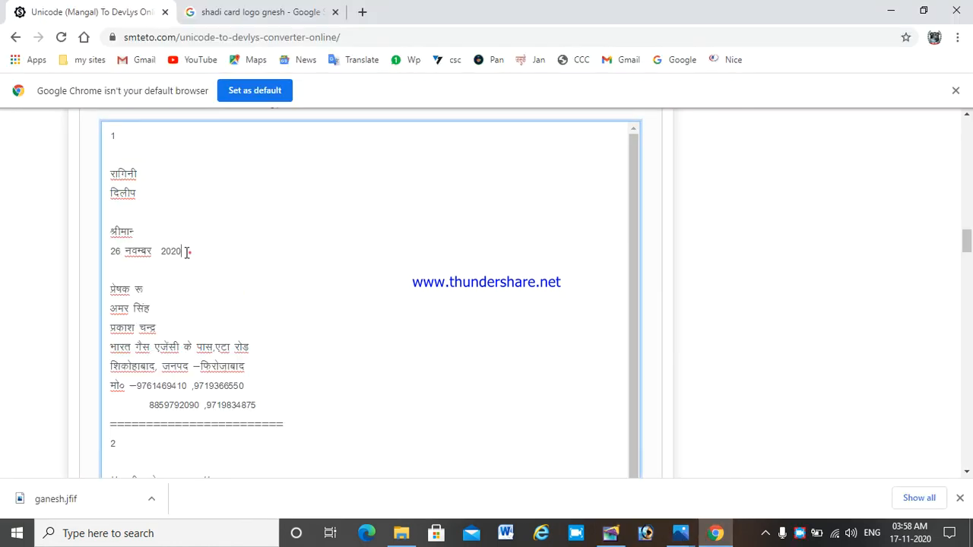
pyautogui.moveTo(188, 254); pyautogui.dragTo(87, 256)
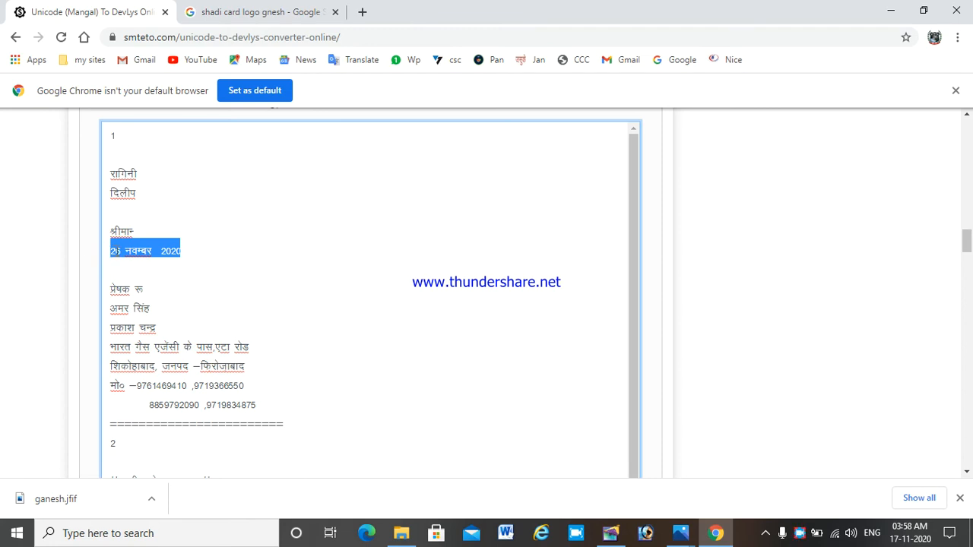
pyautogui.rightClick(116, 252)
pyautogui.click(156, 303)
# Switch back to PageMaker and paste the copied date into a new text block below the names
pyautogui.click(615, 538)
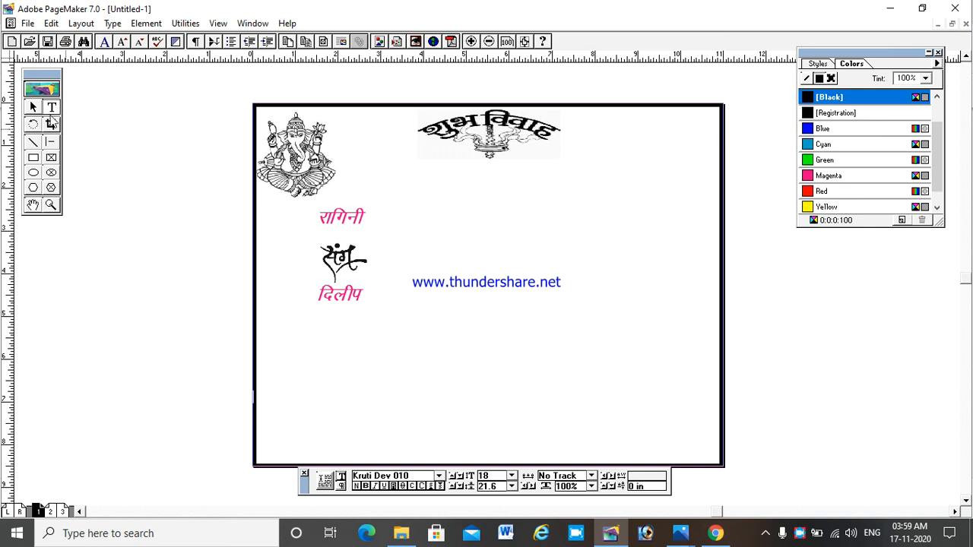
pyautogui.click(51, 108)
pyautogui.click(33, 108)
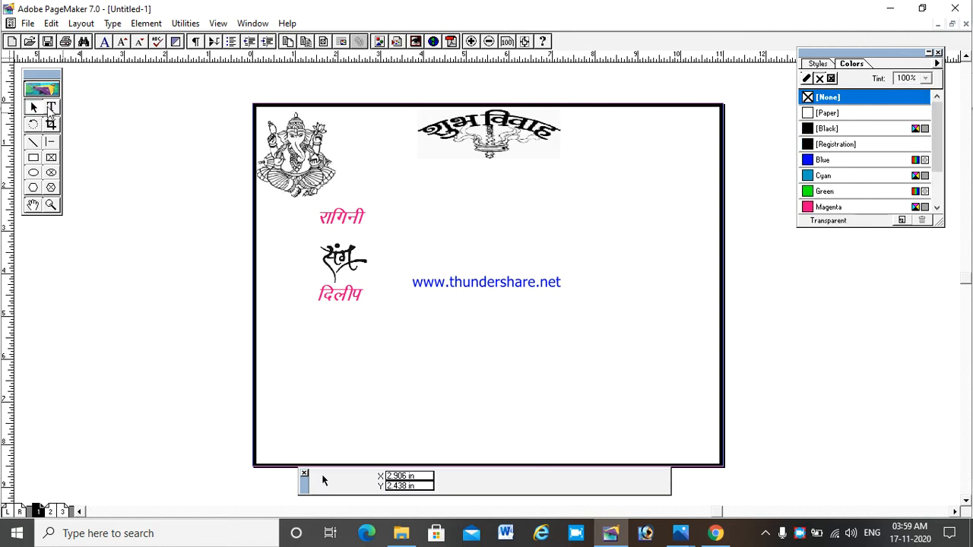
pyautogui.click(51, 107)
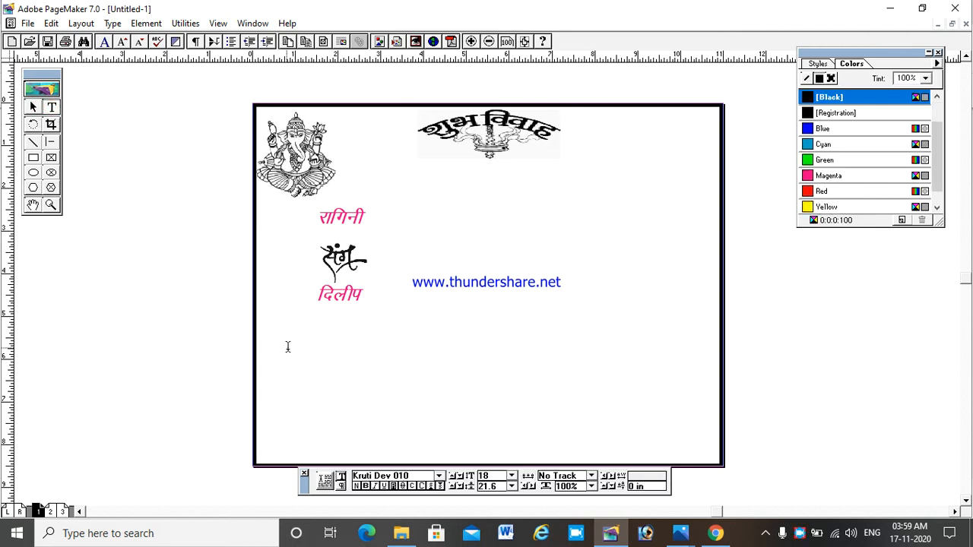
pyautogui.moveTo(287, 347); pyautogui.dragTo(416, 385)
pyautogui.hotkey('ctrl', 'v')
# Set the date line to 36 pt and remove its italic style
pyautogui.moveTo(368, 356); pyautogui.dragTo(283, 358)
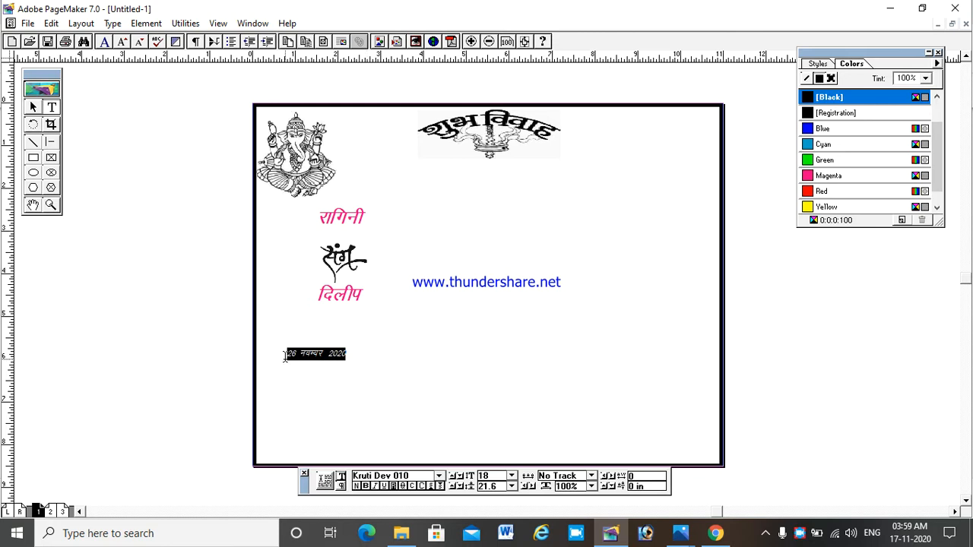
pyautogui.click(512, 476)
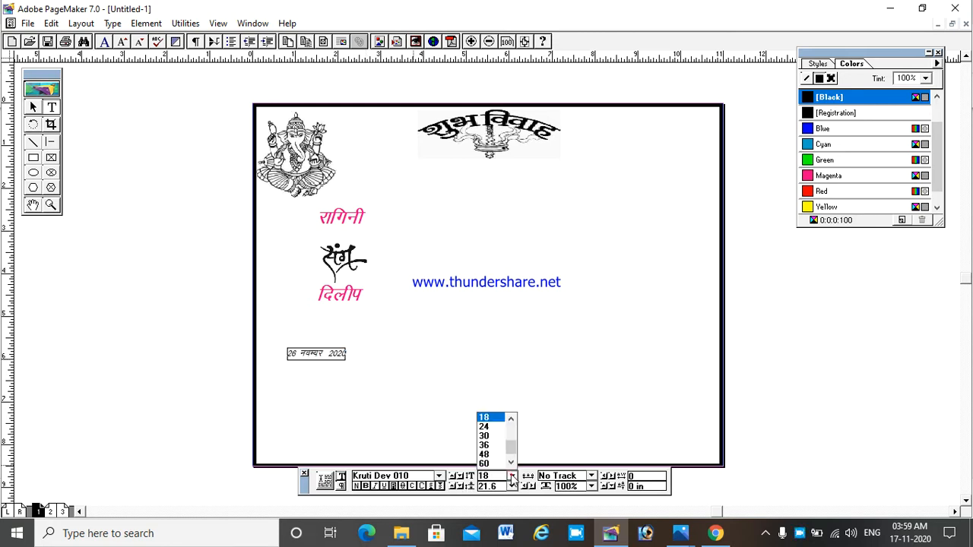
pyautogui.click(487, 445)
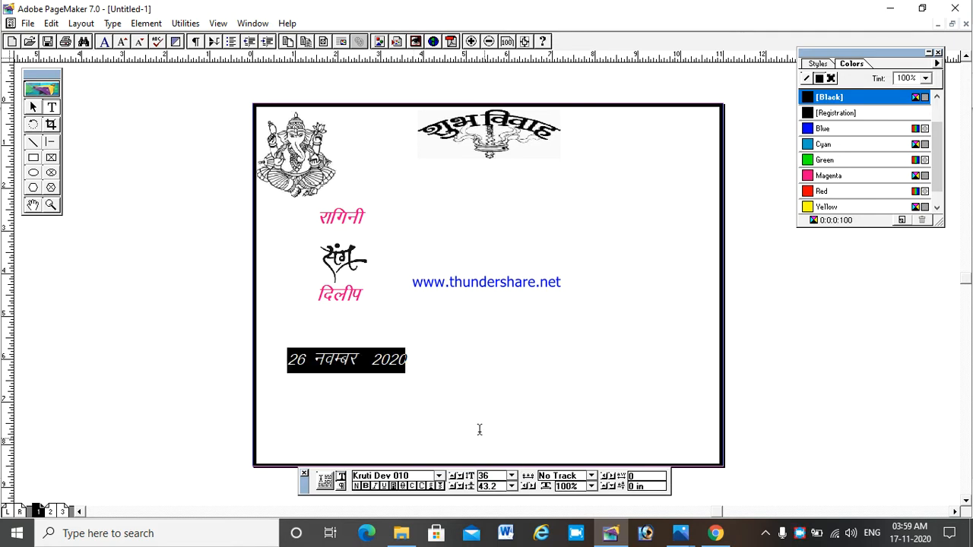
pyautogui.click(373, 486)
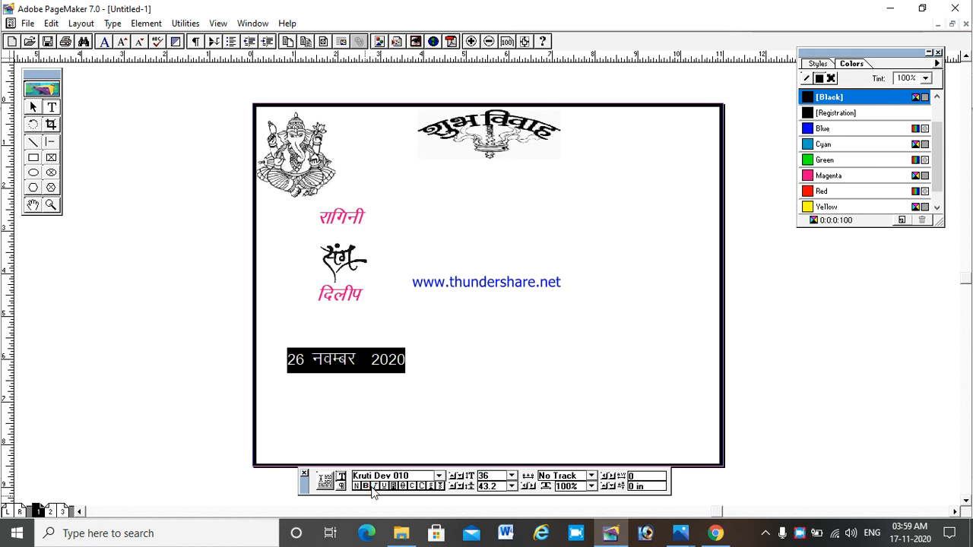
# Make the date line 26 नवम्बर 2020 below the names bold and deselect it
pyautogui.click(372, 486)
pyautogui.click(373, 487)
pyautogui.click(366, 485)
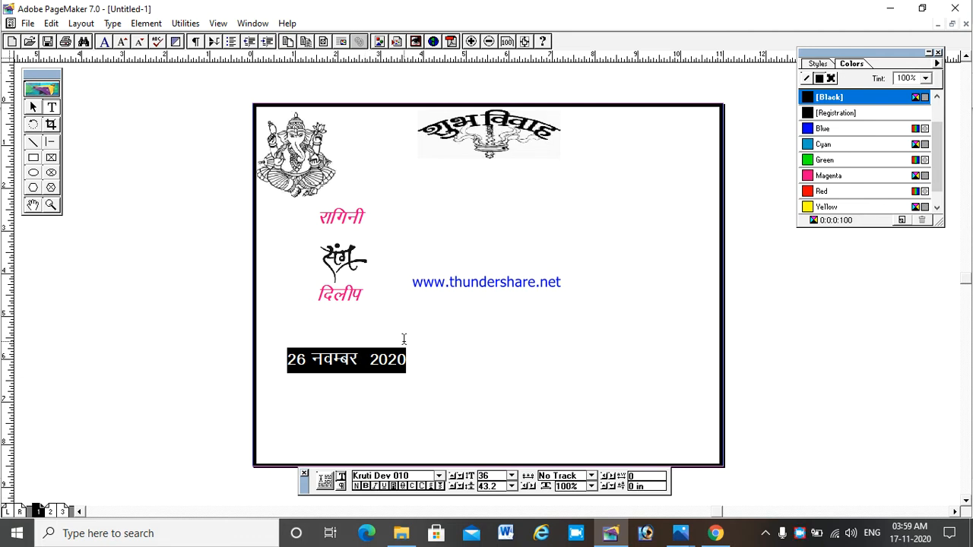
pyautogui.click(434, 388)
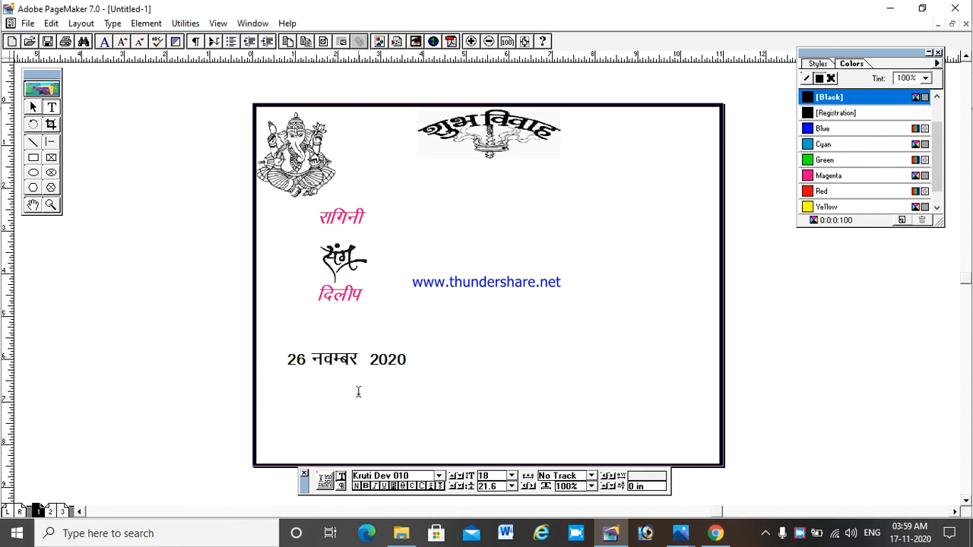
# Browse the WeddingLogos folder for a decorative frame and try to place the Corner6 image in the card
pyautogui.click(27, 28)
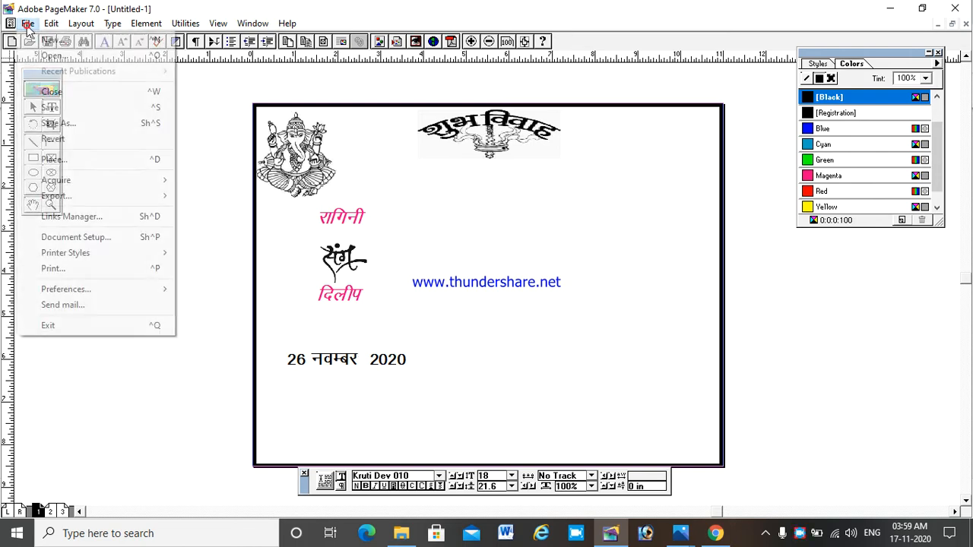
pyautogui.click(52, 160)
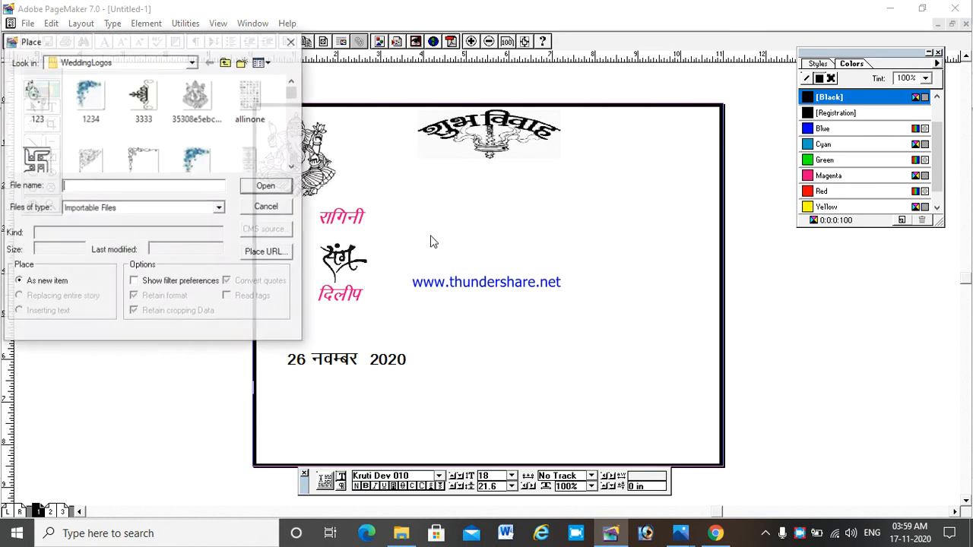
pyautogui.click(148, 119)
pyautogui.scroll(-1, 148, 117)
pyautogui.scroll(-3, 148, 117)
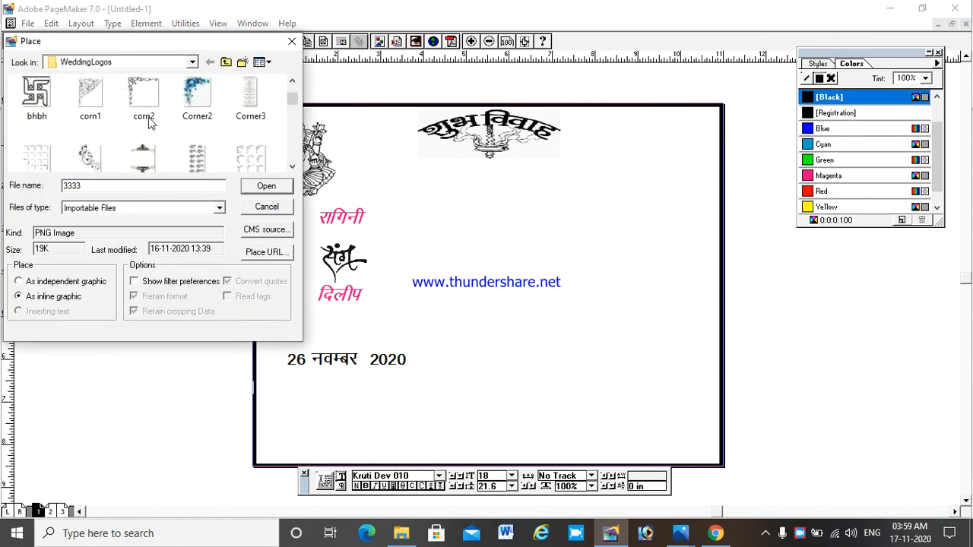
pyautogui.scroll(-3, 148, 121)
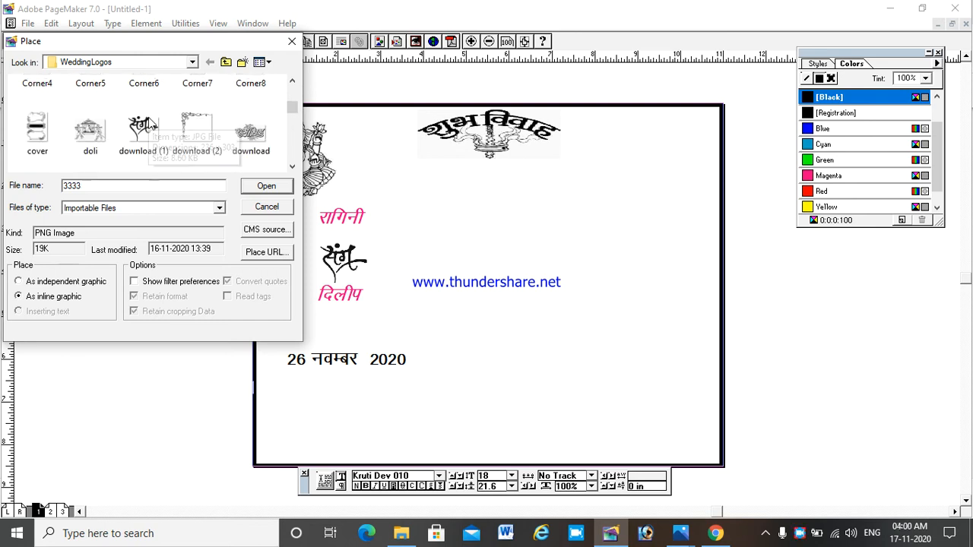
pyautogui.scroll(-3, 148, 118)
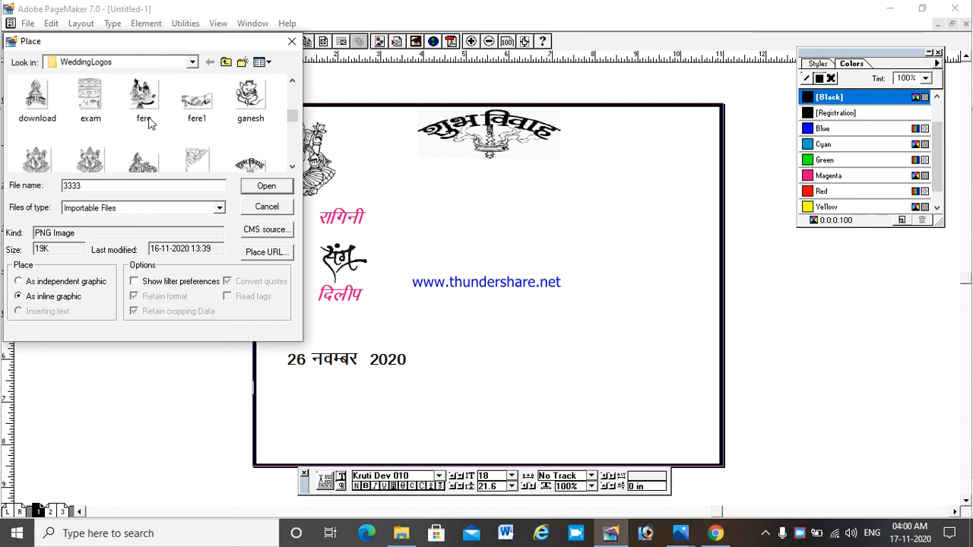
pyautogui.scroll(-5, 149, 117)
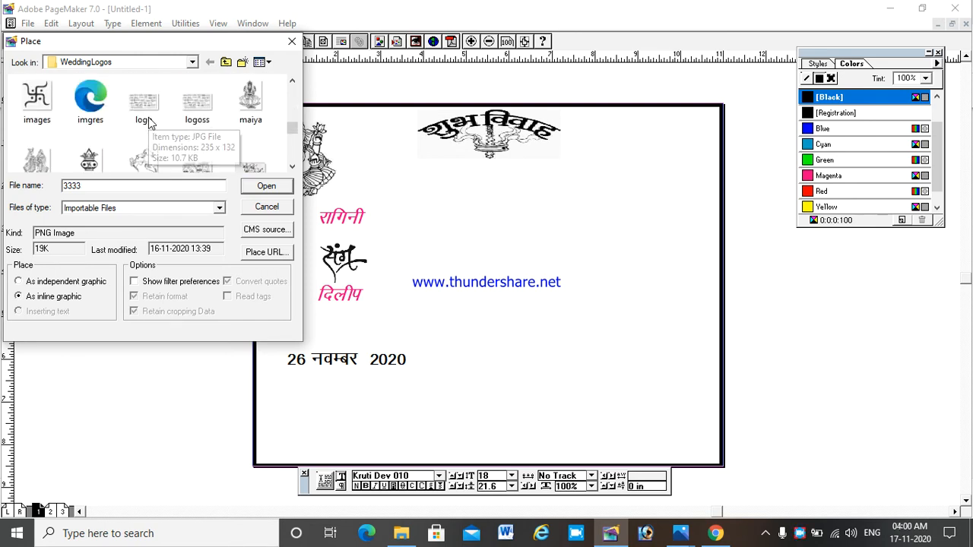
pyautogui.scroll(-4, 149, 125)
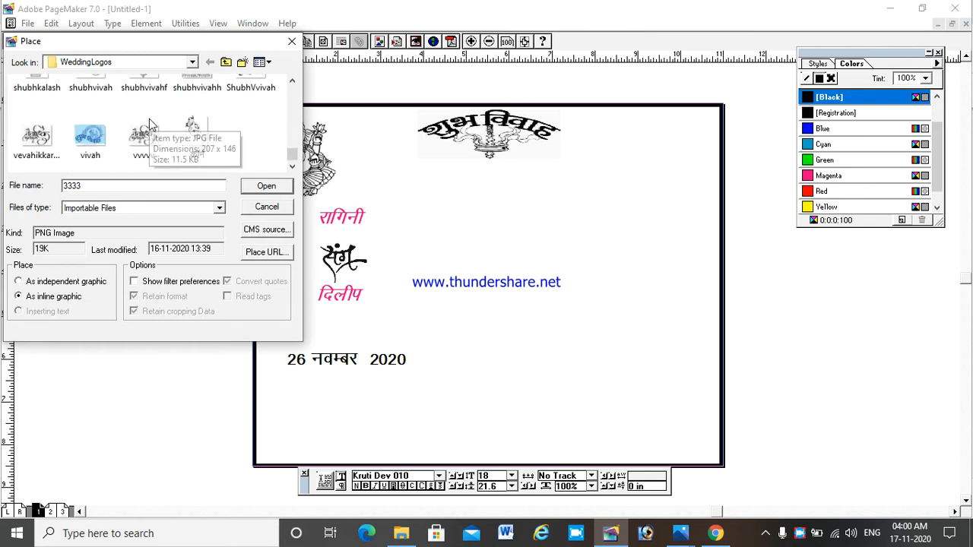
pyautogui.scroll(2, 149, 118)
pyautogui.scroll(3, 149, 119)
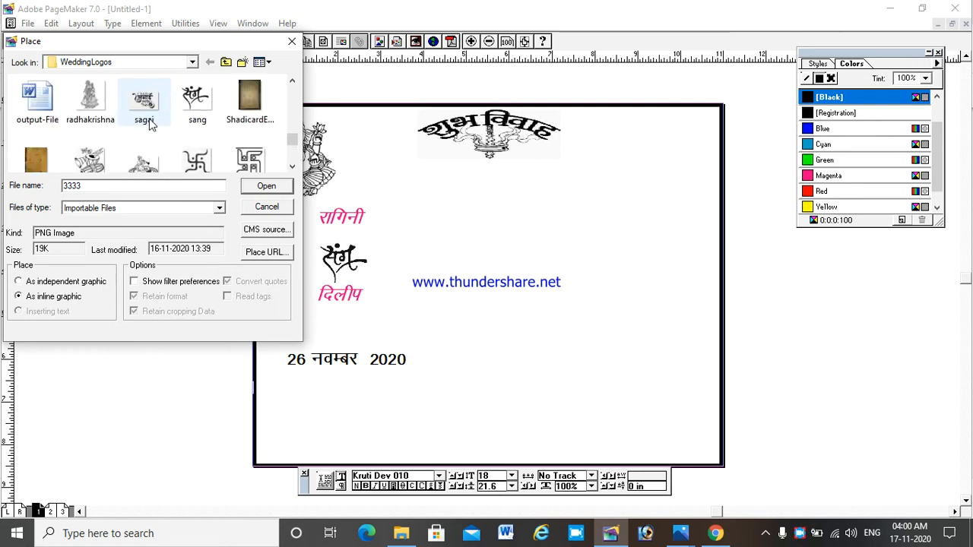
pyautogui.scroll(2, 150, 126)
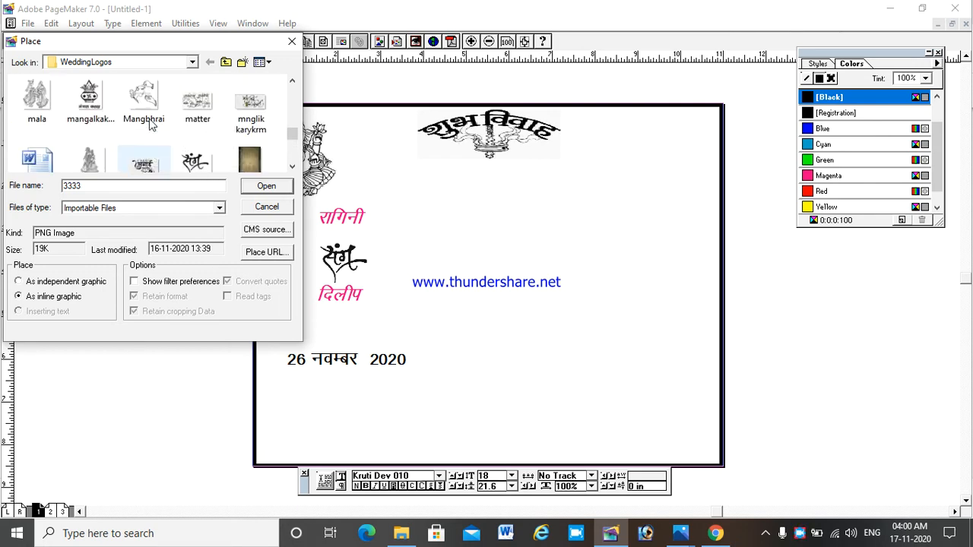
pyautogui.scroll(3, 150, 124)
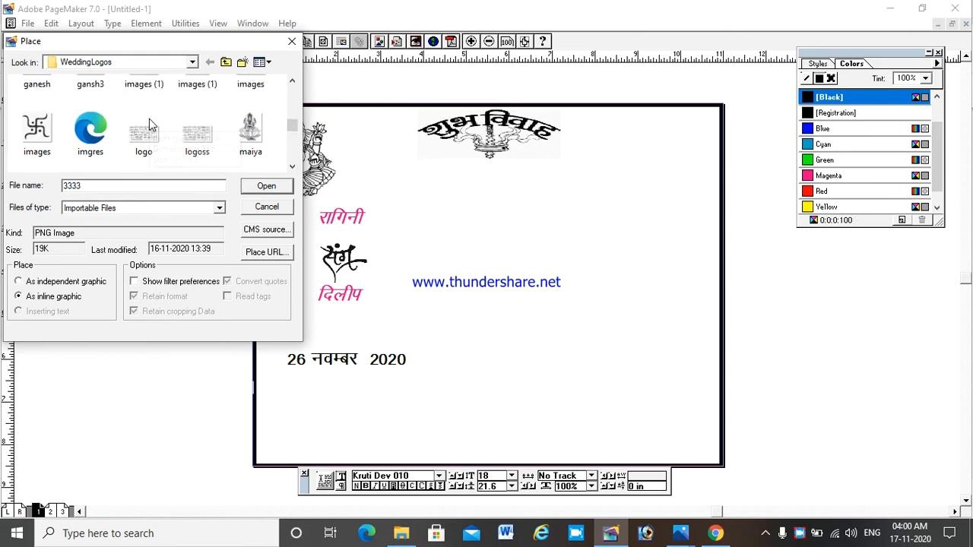
pyautogui.scroll(1, 149, 119)
pyautogui.scroll(1, 150, 126)
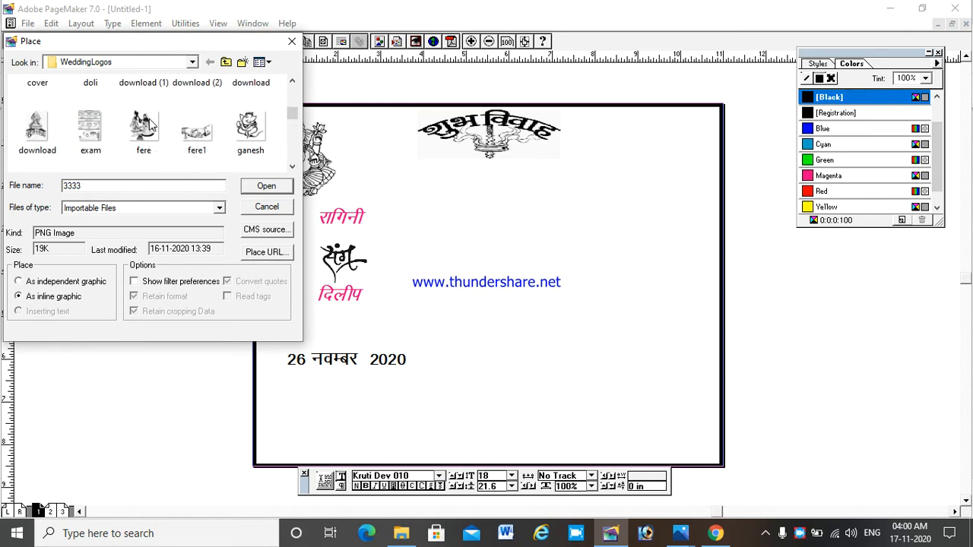
pyautogui.scroll(1, 149, 122)
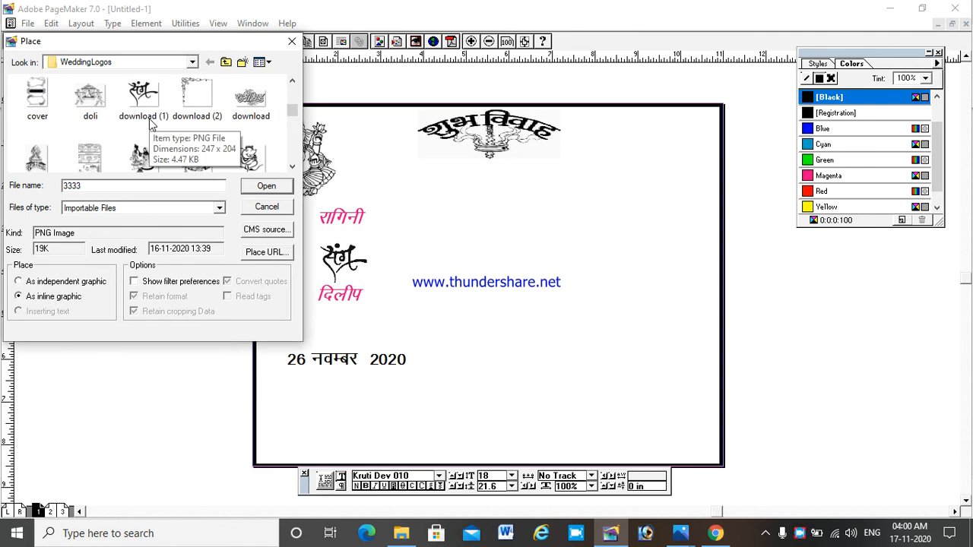
pyautogui.scroll(3, 150, 126)
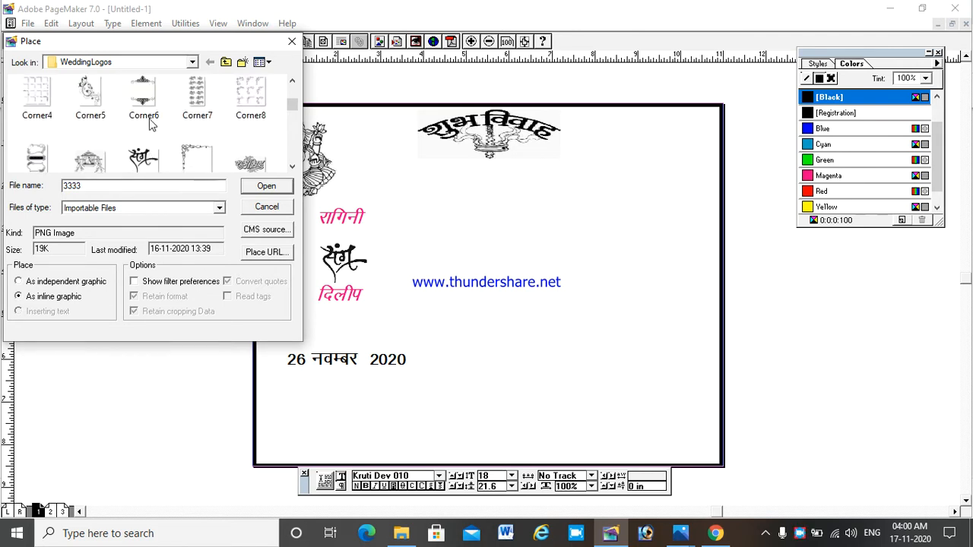
pyautogui.click(151, 125)
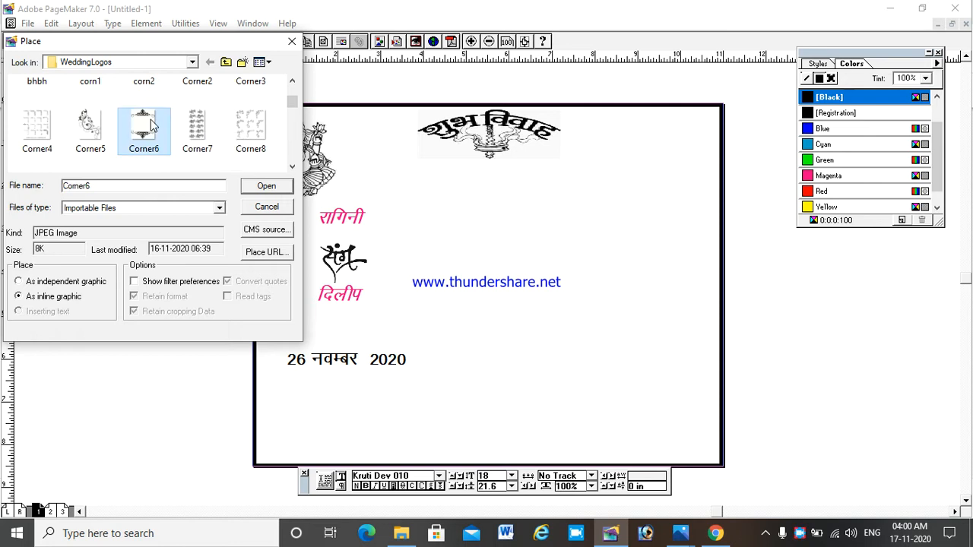
pyautogui.click(260, 189)
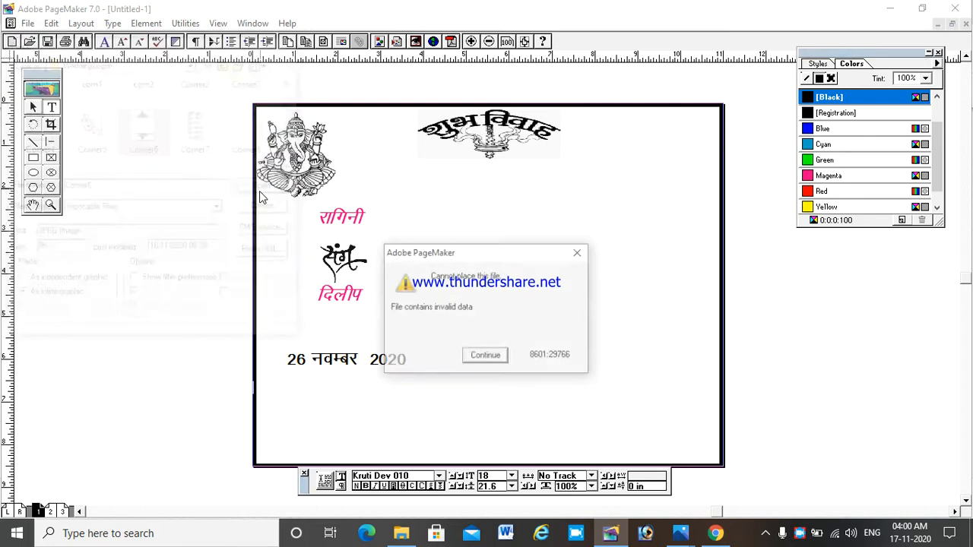
# Dismiss the import error and open the Corner6 image from the WeddingLogos folder in Paint, reaching it through Place
pyautogui.click(491, 357)
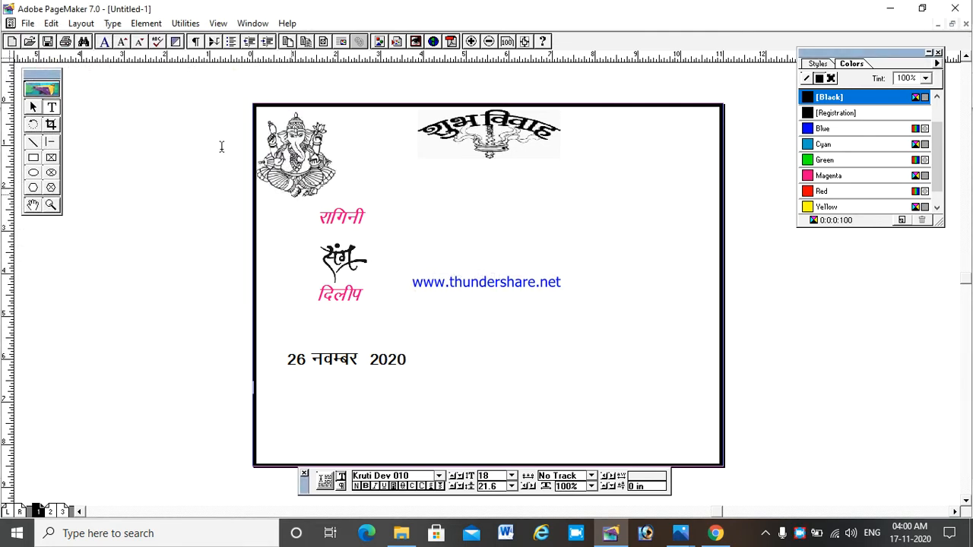
pyautogui.click(28, 24)
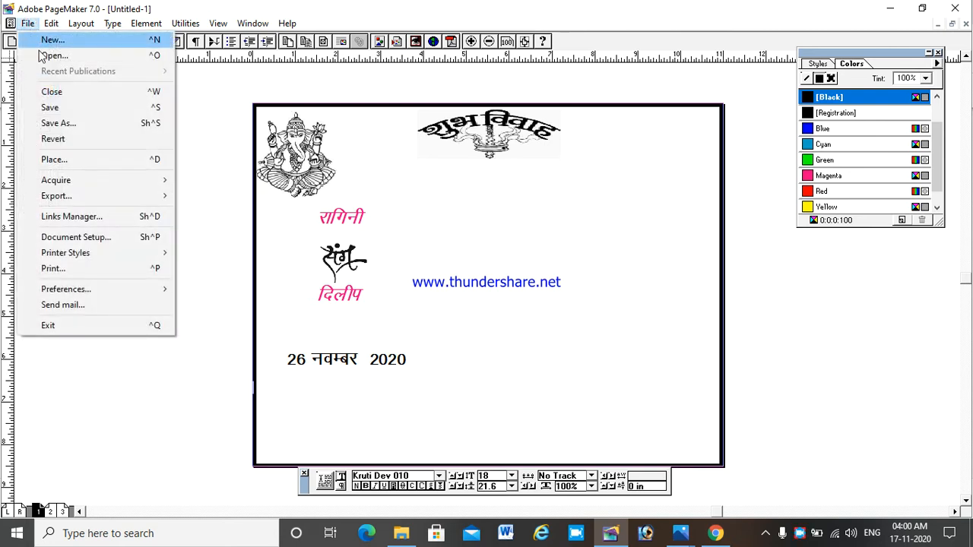
pyautogui.click(68, 163)
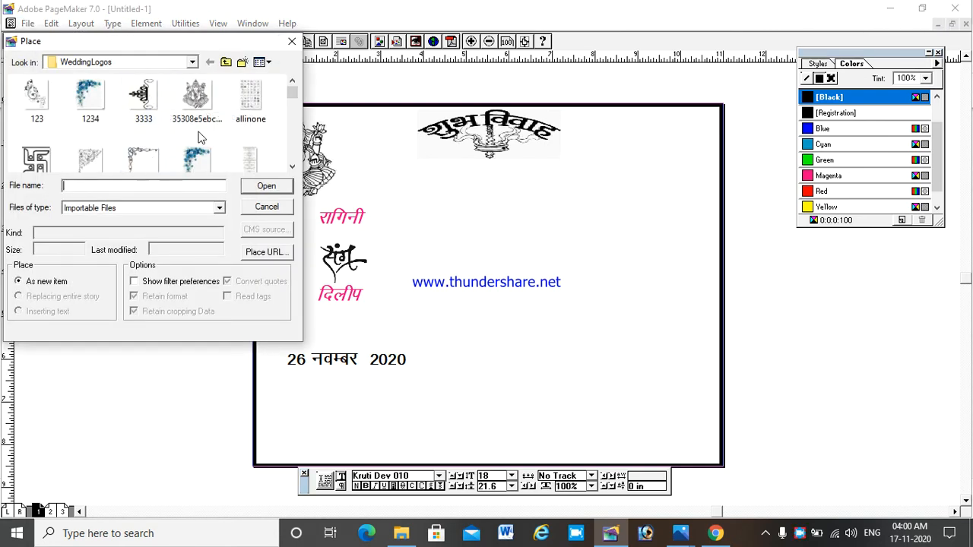
pyautogui.click(204, 113)
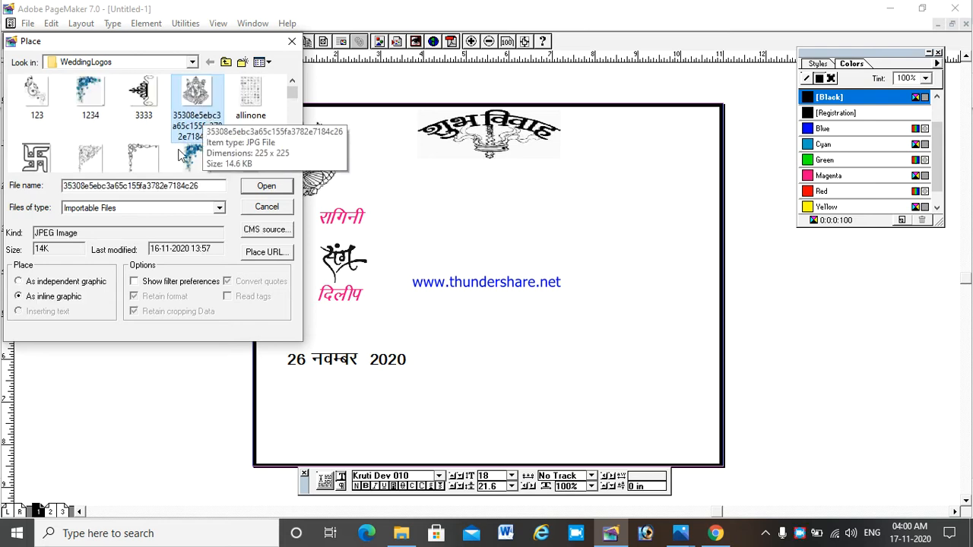
pyautogui.scroll(-1, 258, 122)
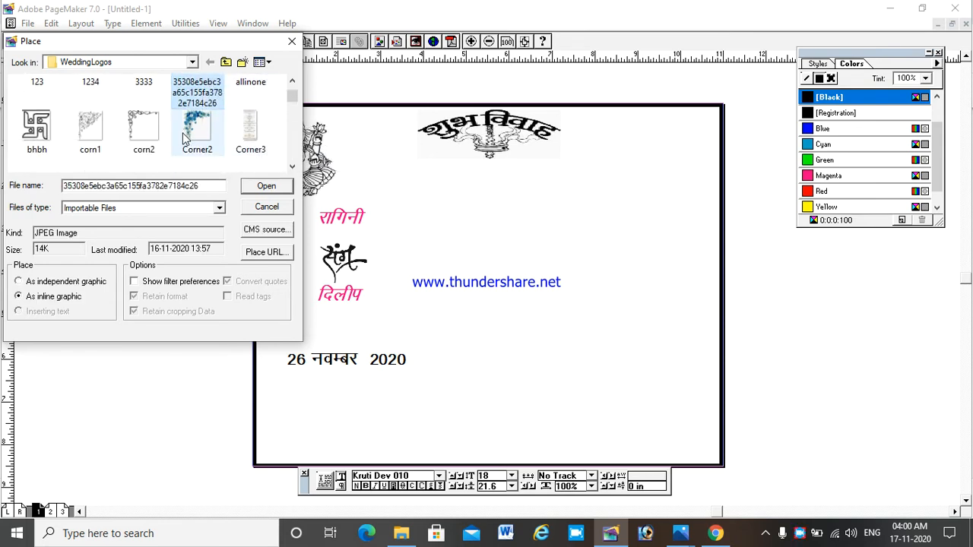
pyautogui.scroll(-1, 221, 125)
pyautogui.click(151, 152)
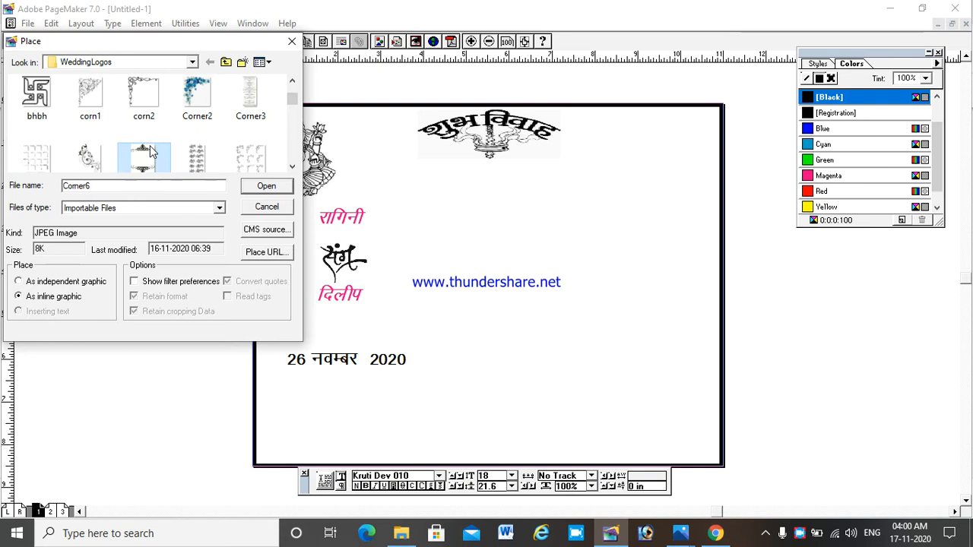
pyautogui.scroll(-1, 148, 145)
pyautogui.rightClick(146, 134)
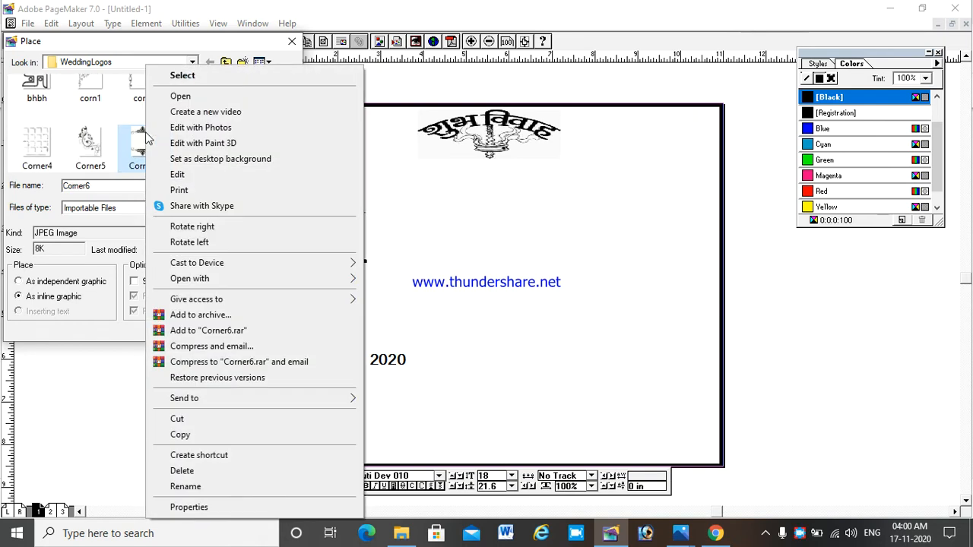
pyautogui.moveTo(226, 283)
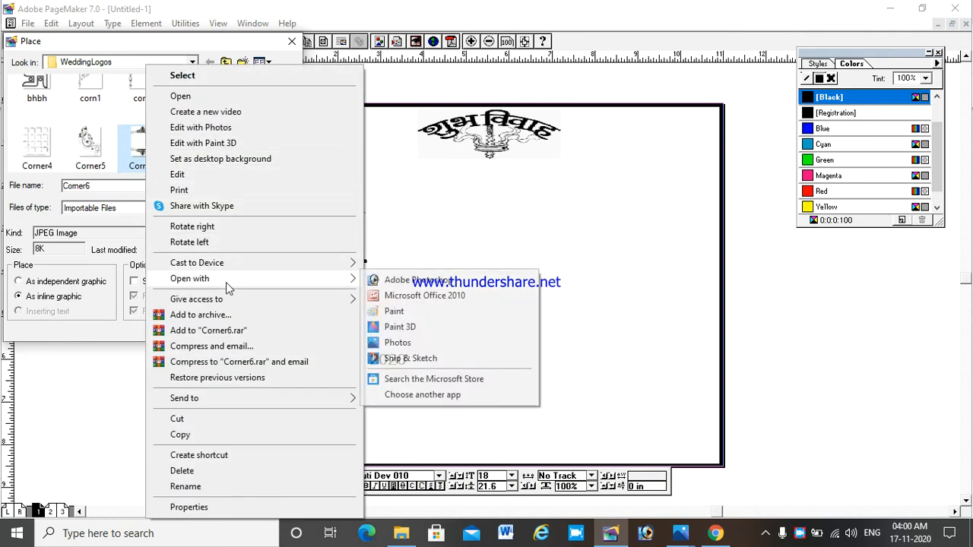
pyautogui.click(394, 312)
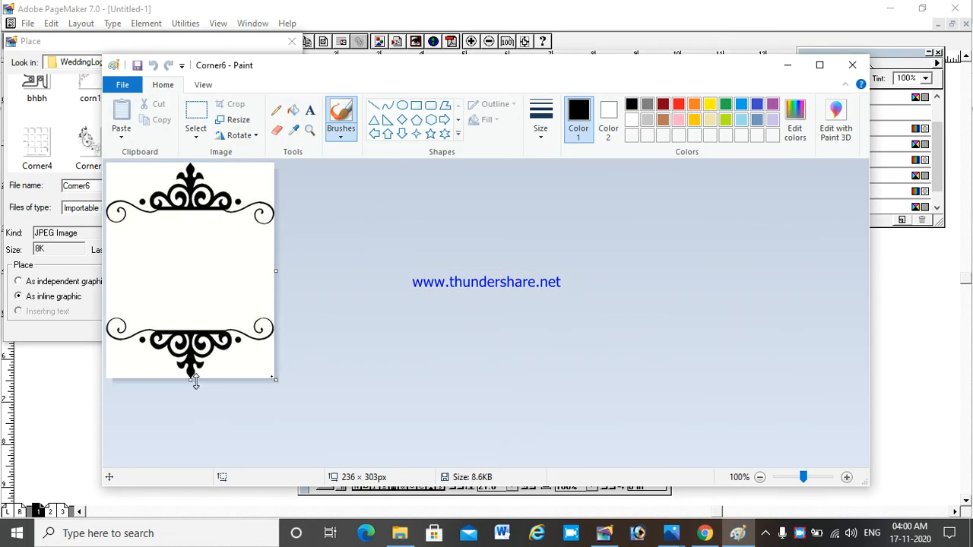
# Enlarge the canvas to about 257 × 317 px and move the lower ornament up to just beneath the upper one
pyautogui.moveTo(193, 382); pyautogui.dragTo(190, 391)
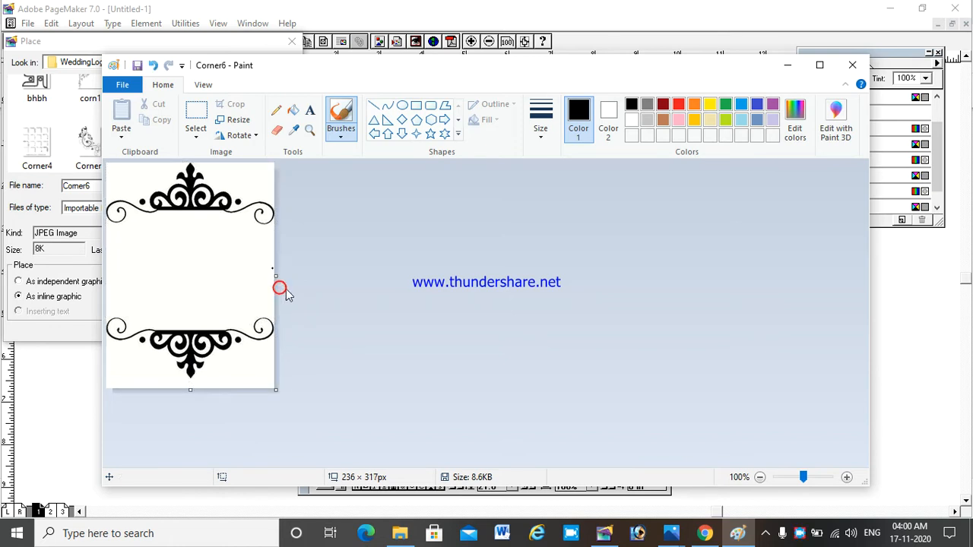
pyautogui.moveTo(274, 276); pyautogui.dragTo(288, 283)
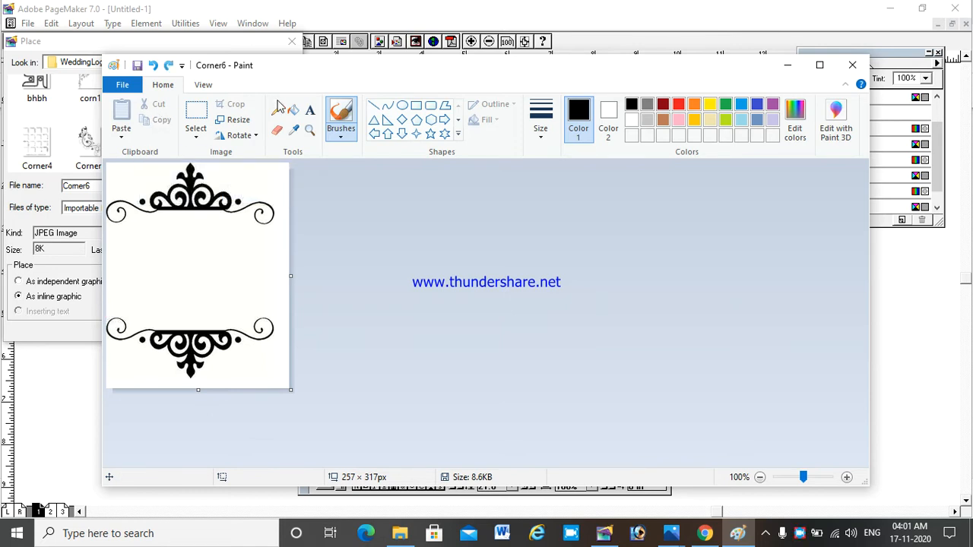
pyautogui.click(199, 113)
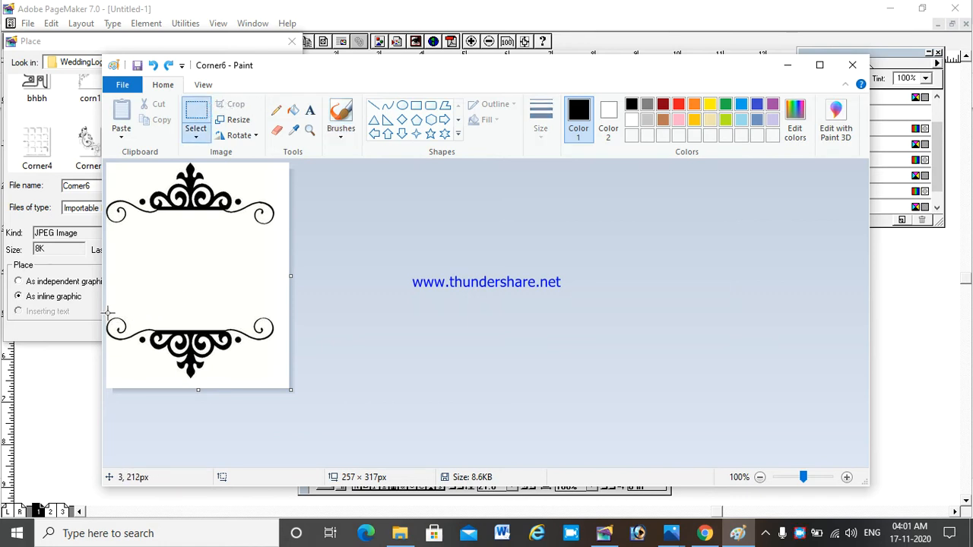
pyautogui.moveTo(108, 311)
pyautogui.mouseDown()
pyautogui.moveTo(152, 339)
pyautogui.moveTo(279, 376)
pyautogui.mouseUp()
pyautogui.moveTo(276, 378); pyautogui.dragTo(275, 378)
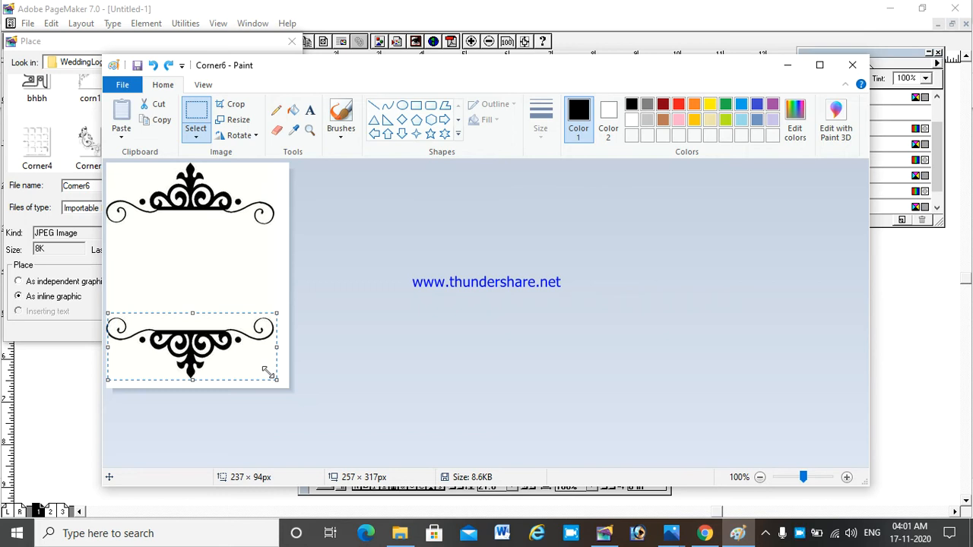
pyautogui.hotkey('ctrl', 'x')
pyautogui.hotkey('ctrl', 'v')
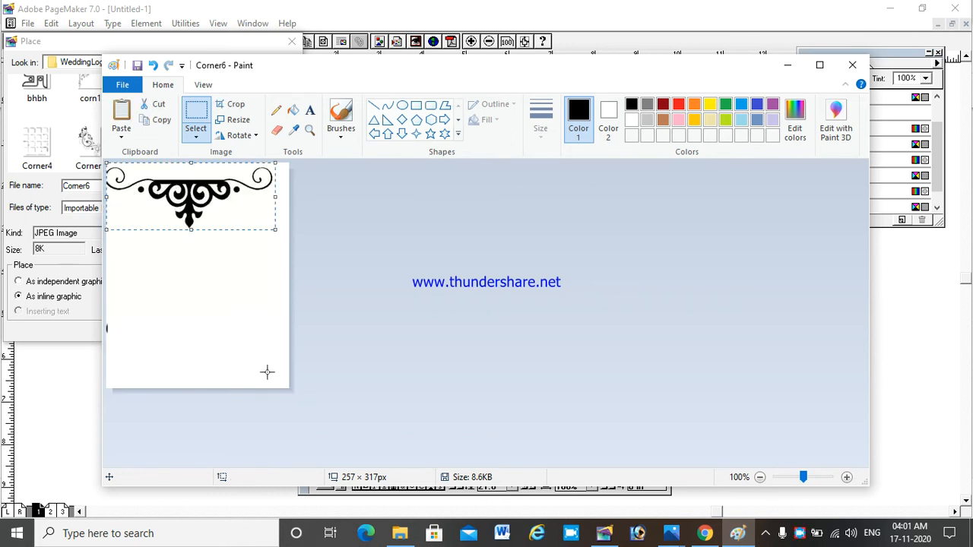
pyautogui.moveTo(225, 213); pyautogui.dragTo(225, 280)
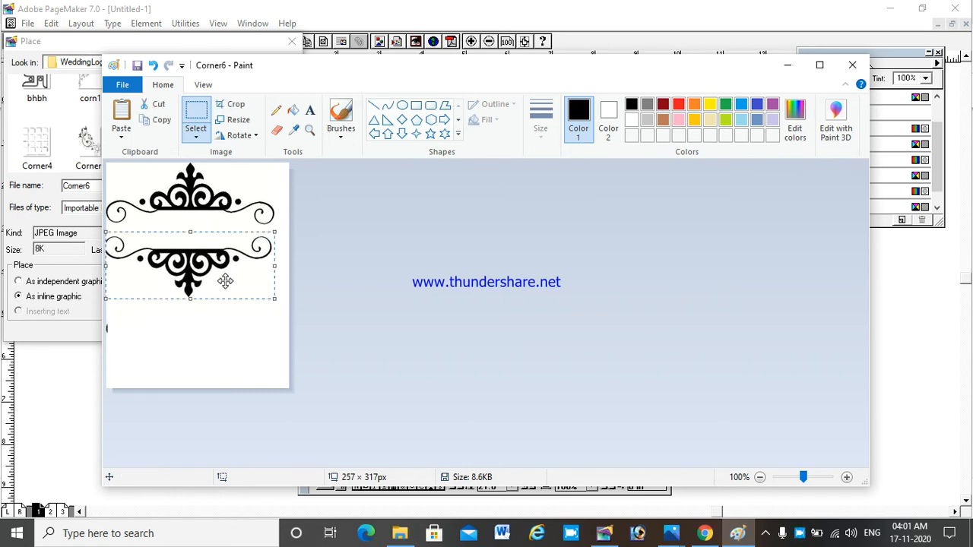
pyautogui.click(206, 365)
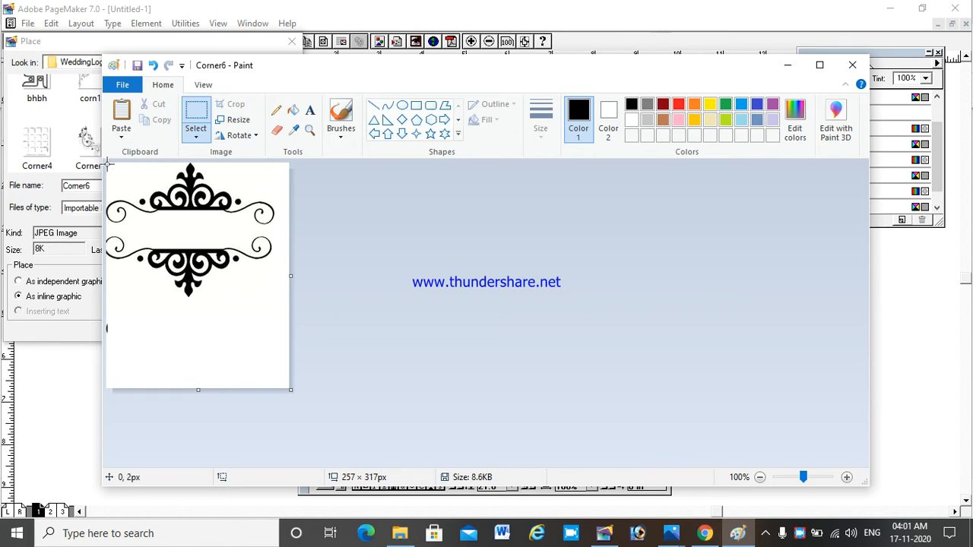
# Cut the combined ornament of about 239 × 187 px and start a new picture without saving the changes to Corner6
pyautogui.moveTo(108, 164)
pyautogui.mouseDown()
pyautogui.moveTo(251, 266)
pyautogui.moveTo(270, 298)
pyautogui.moveTo(290, 294)
pyautogui.moveTo(276, 296)
pyautogui.mouseUp()
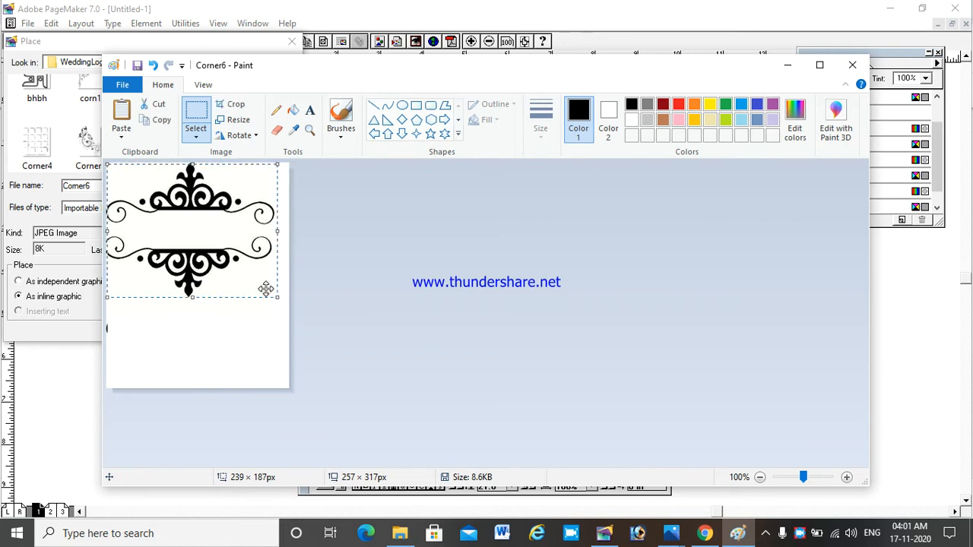
pyautogui.hotkey('ctrl', 'x')
pyautogui.hotkey('alt', 'F4')
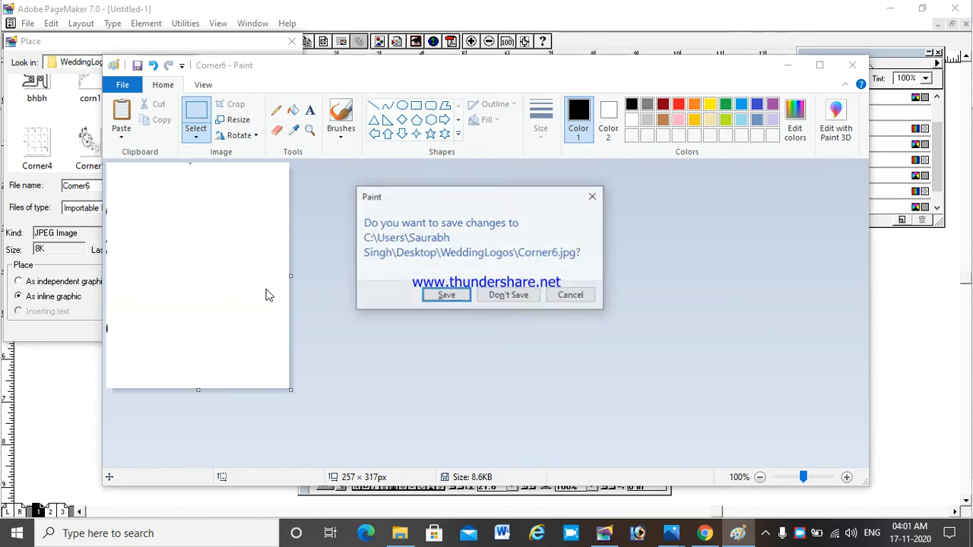
pyautogui.press('Tab')
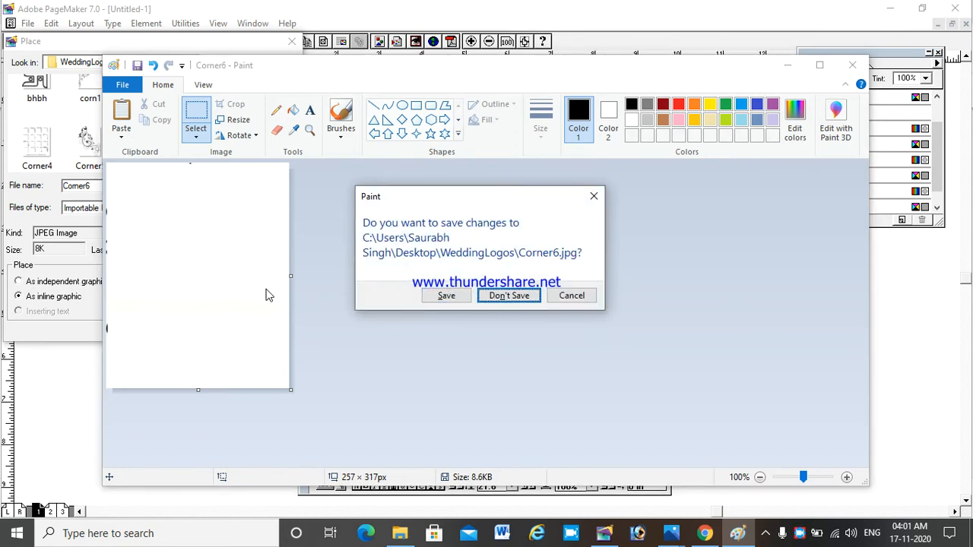
pyautogui.press('Return')
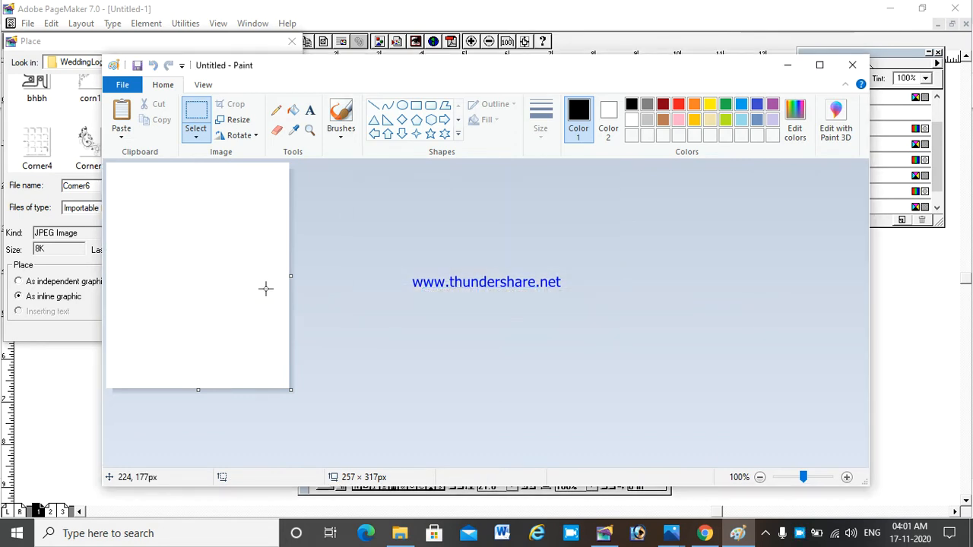
# Shrink the blank canvas, paste the ornament frame into it and trim the canvas to about 239 × 185 px
pyautogui.moveTo(289, 391); pyautogui.dragTo(289, 227)
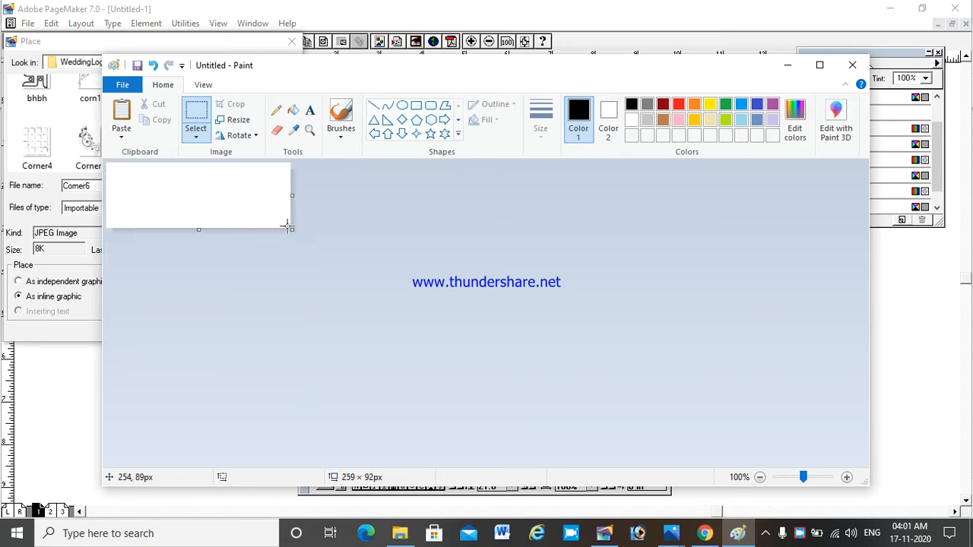
pyautogui.hotkey('ctrl', 'v')
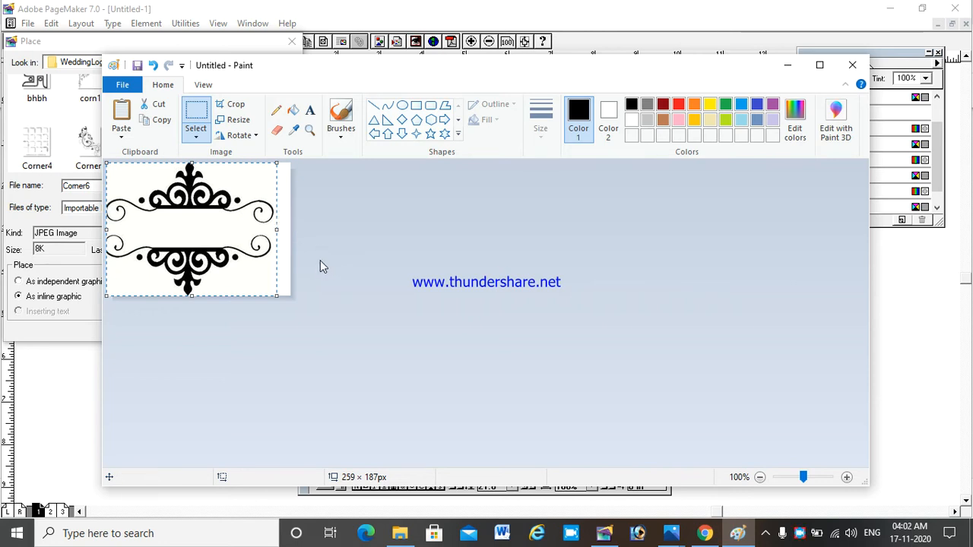
pyautogui.click(363, 281)
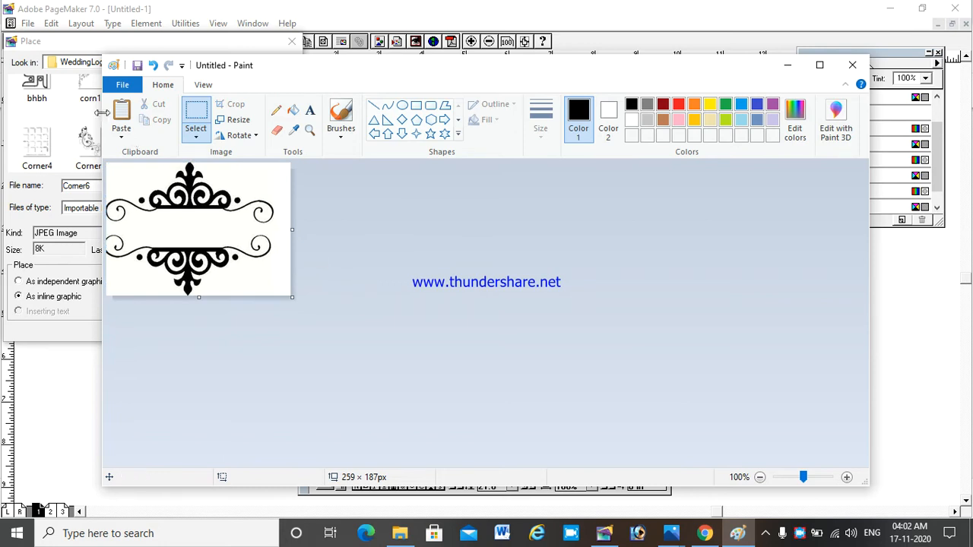
pyautogui.moveTo(292, 297); pyautogui.dragTo(278, 296)
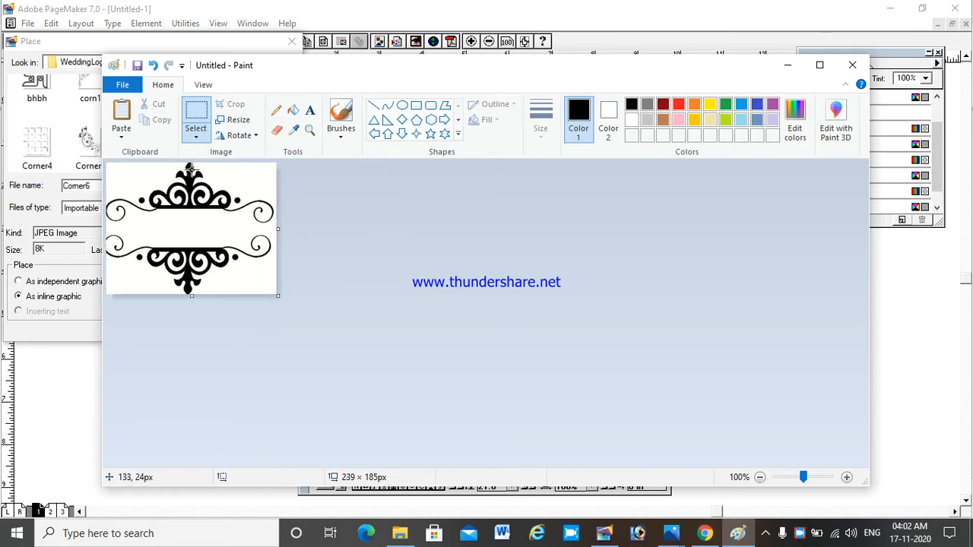
# Save the ornament frame as a JPEG named dte in the WeddingLogos folder and close Paint
pyautogui.click(122, 85)
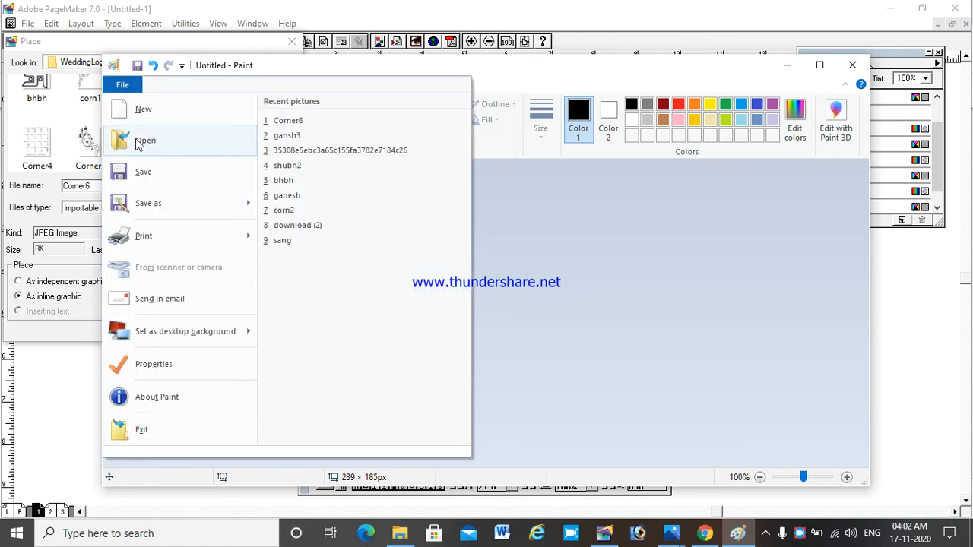
pyautogui.moveTo(145, 202)
pyautogui.click(302, 221)
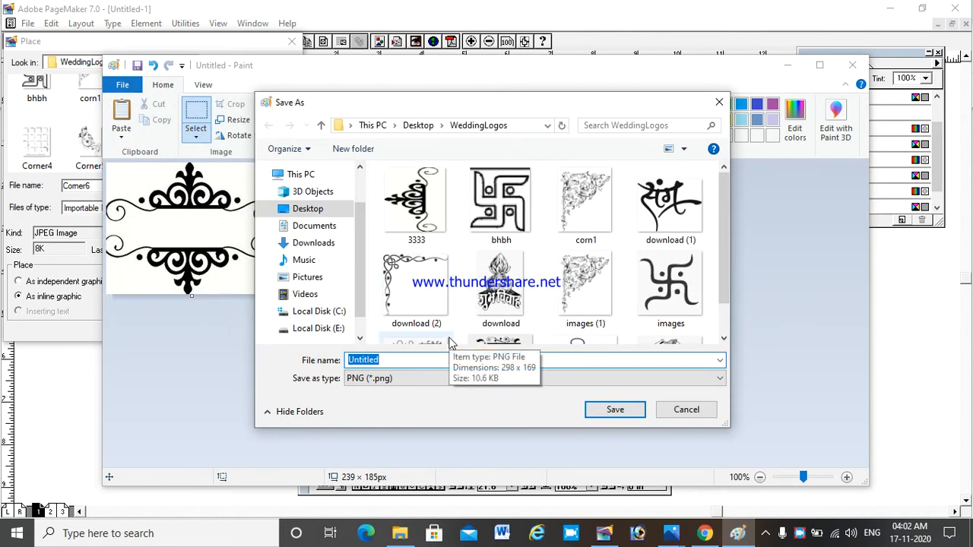
pyautogui.write('d')
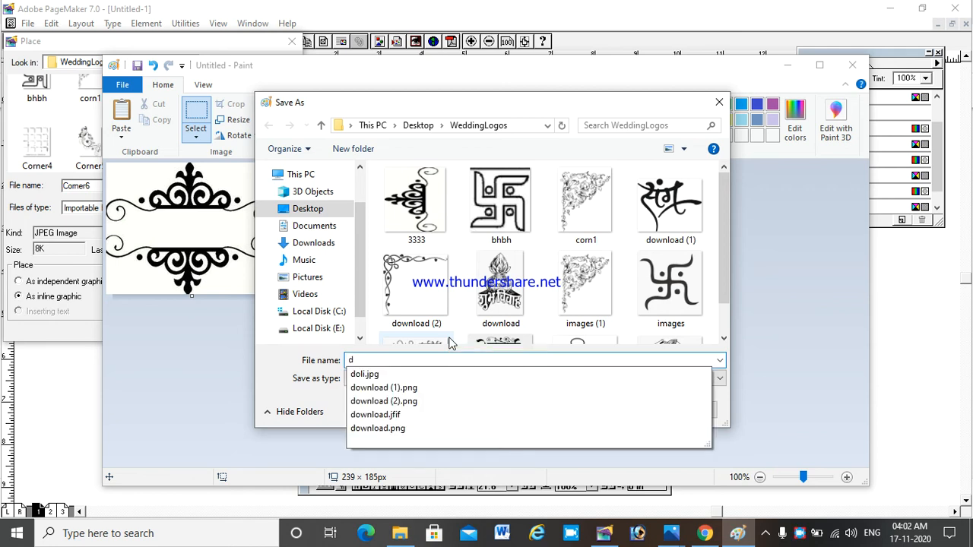
pyautogui.write('te')
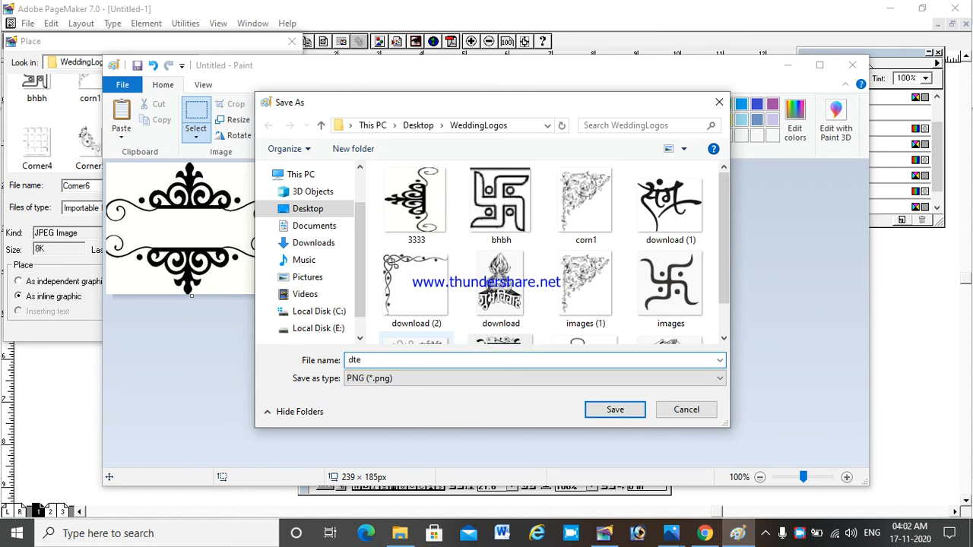
pyautogui.press('Tab')
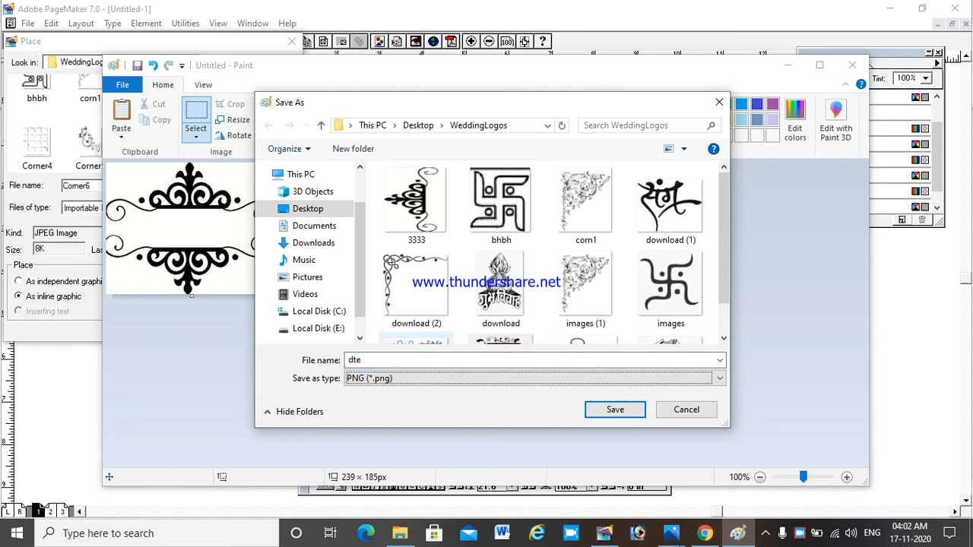
pyautogui.press('j')
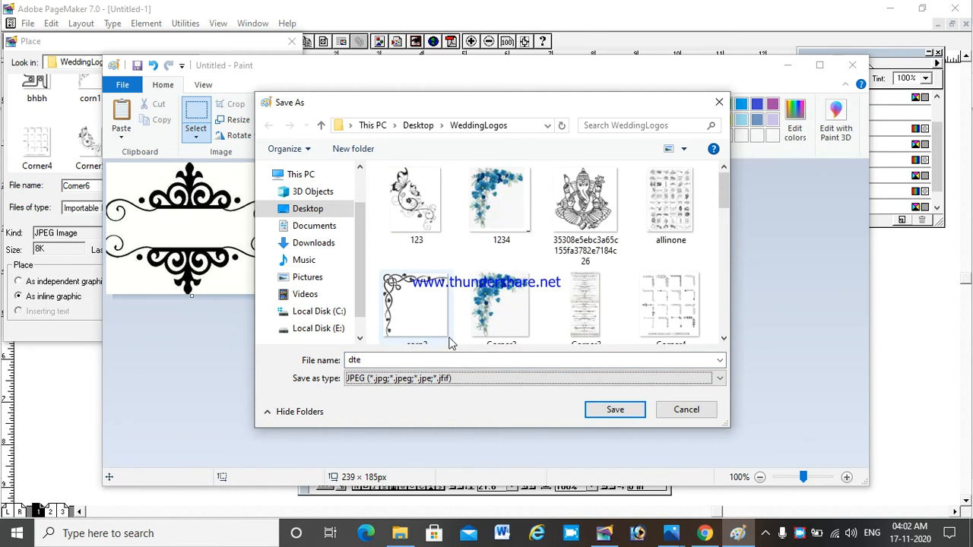
pyautogui.press('Return')
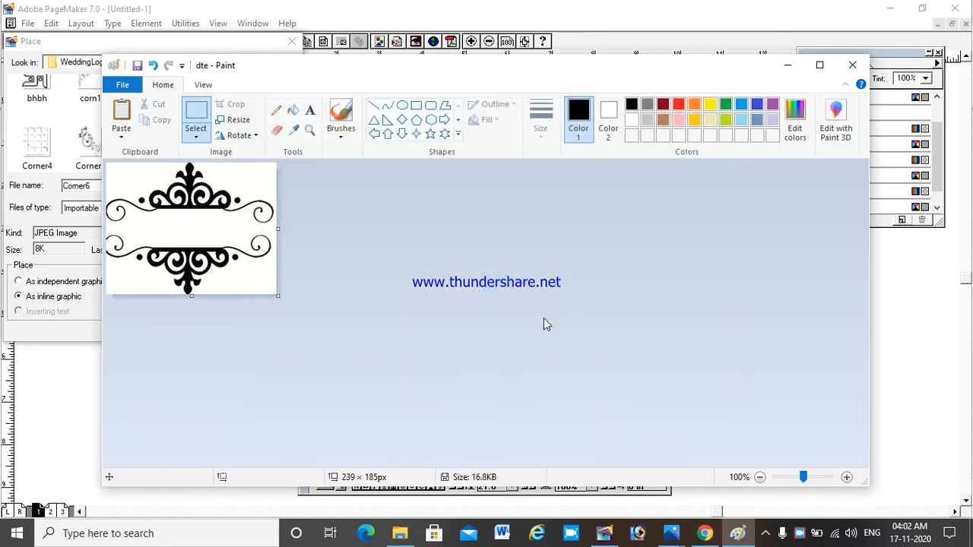
pyautogui.click(852, 67)
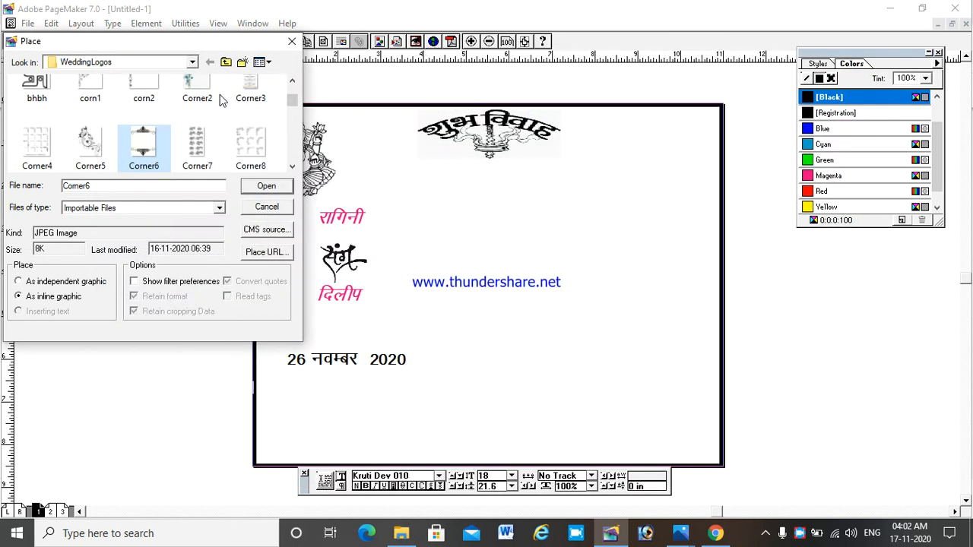
# Place the dte ornament image from the WeddingLogos folder on the card as an inline graphic
pyautogui.click(97, 143)
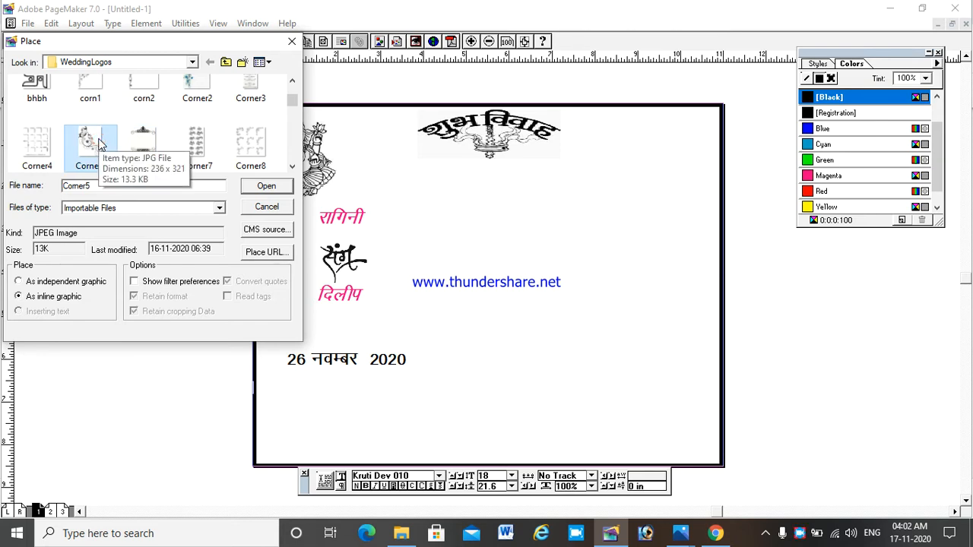
pyautogui.press('Right')
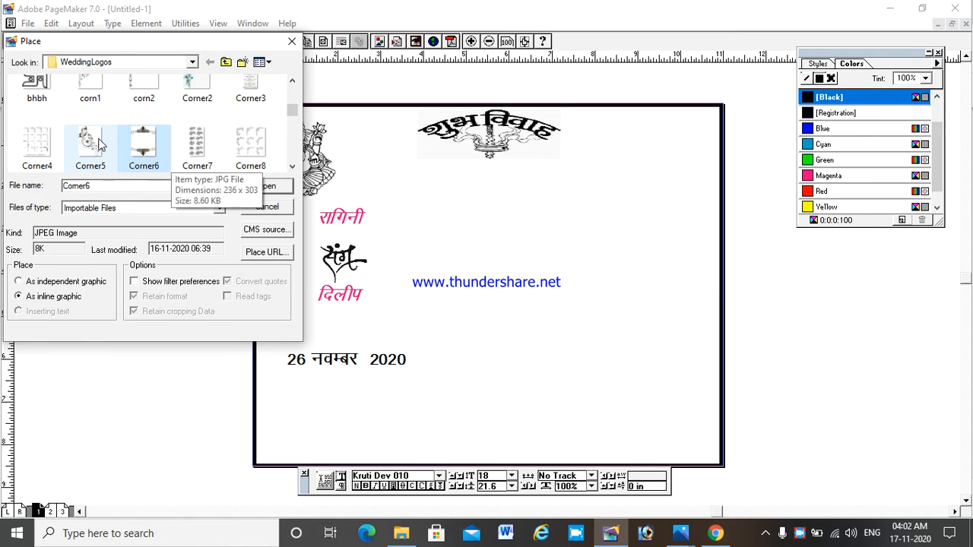
pyautogui.press('d')
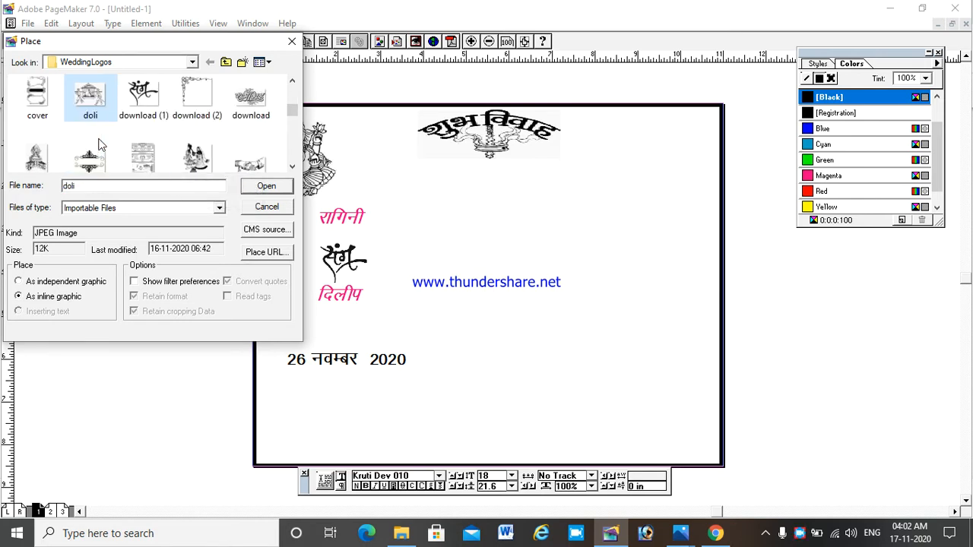
pyautogui.press('Right')
pyautogui.press('Right')
pyautogui.press('Right')
pyautogui.press('Right')
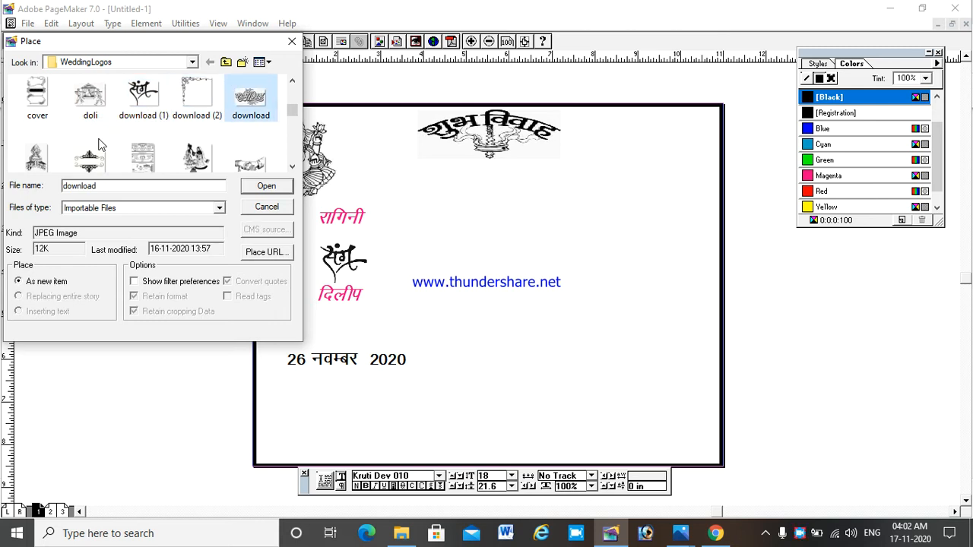
pyautogui.press('Right')
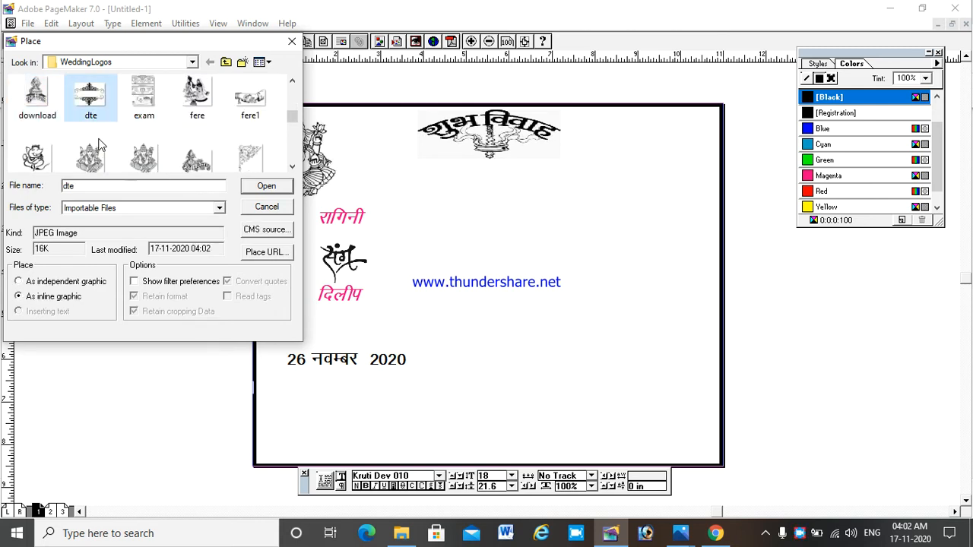
pyautogui.press('Return')
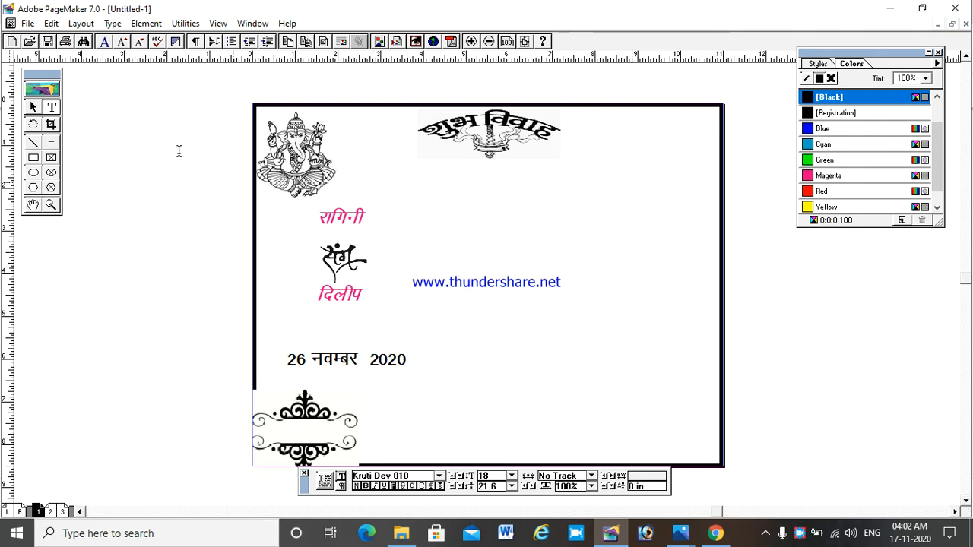
# Try to move and stretch the inline ornament frame up to the date, and delete it
pyautogui.click(32, 108)
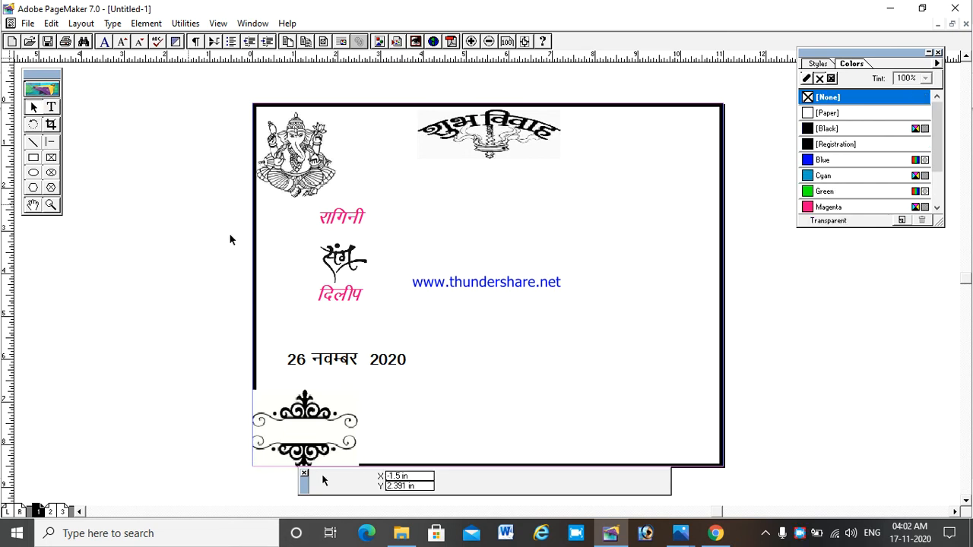
pyautogui.click(307, 416)
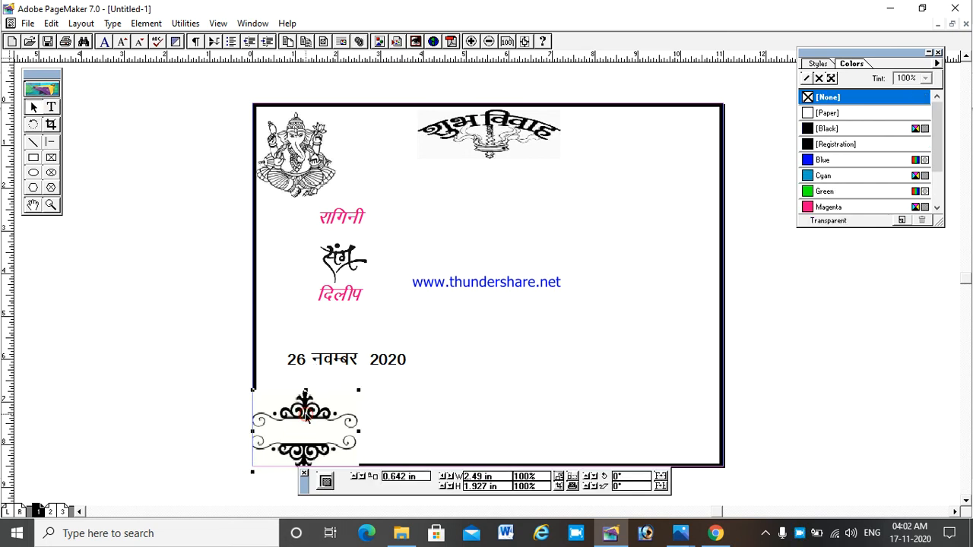
pyautogui.moveTo(306, 416); pyautogui.dragTo(319, 387)
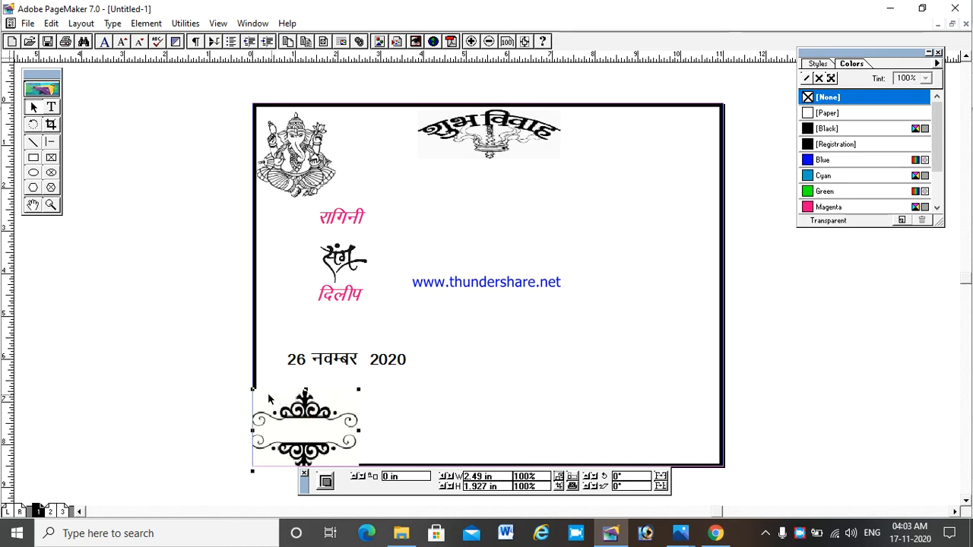
pyautogui.moveTo(253, 390); pyautogui.dragTo(272, 332)
pyautogui.moveTo(340, 375); pyautogui.dragTo(320, 438)
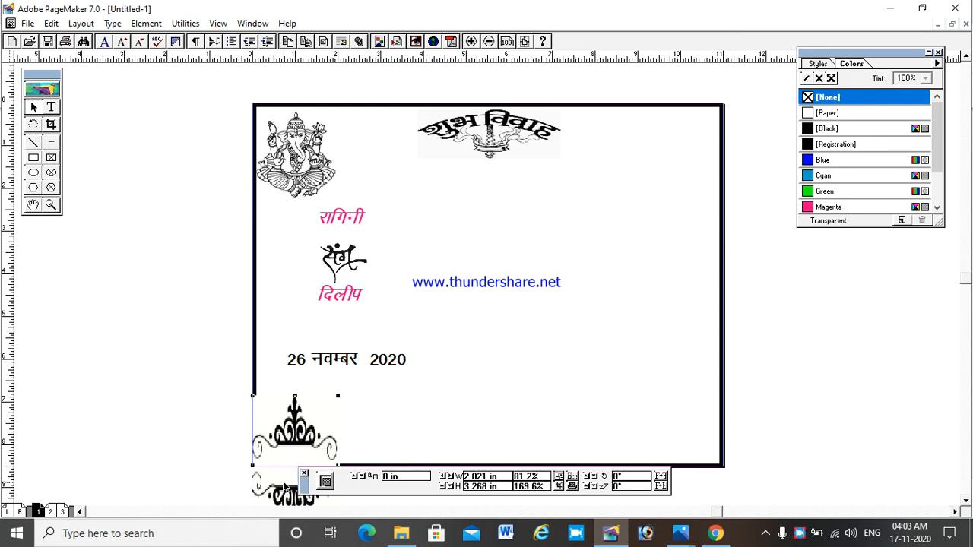
pyautogui.press('Delete')
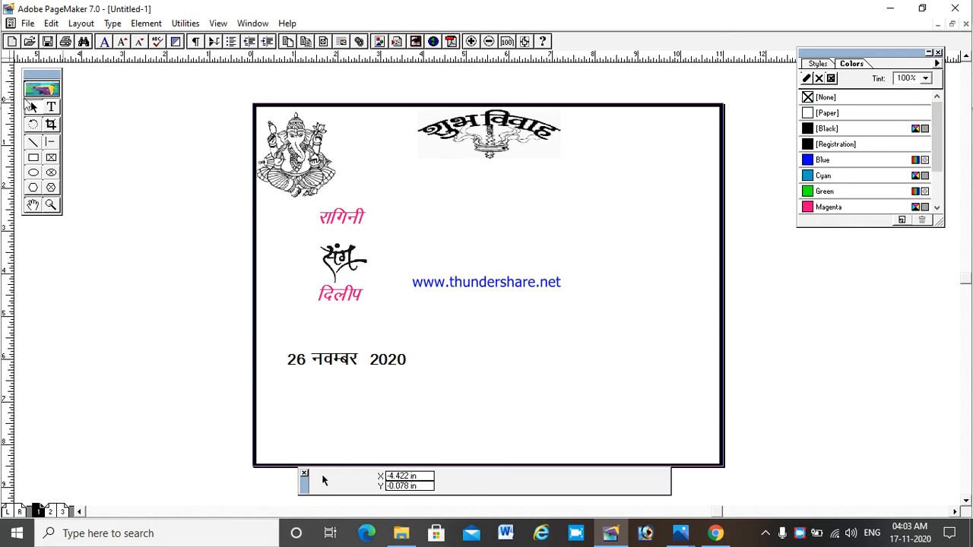
# Place the dte image as an independent graphic over the wedding date, about 3.28 in wide and 1.48 in high
pyautogui.click(27, 23)
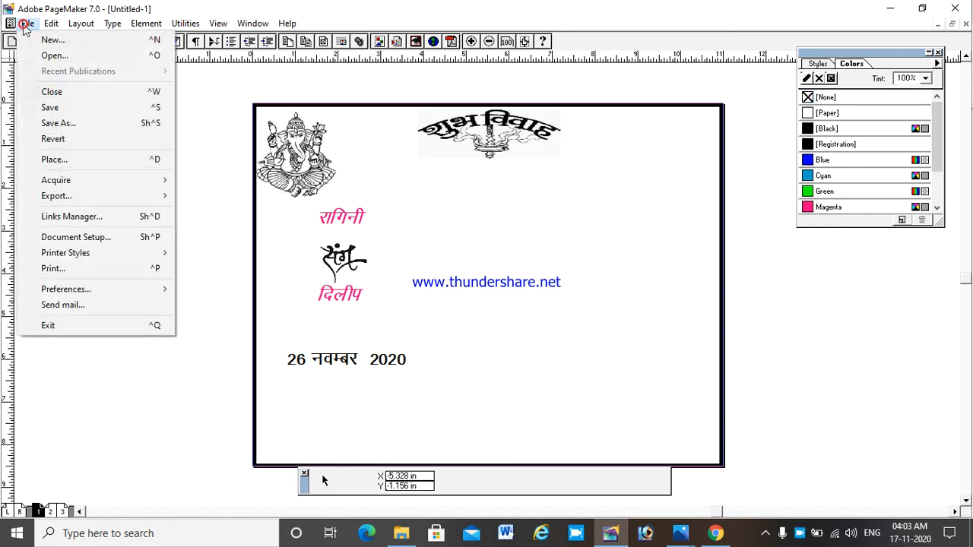
pyautogui.click(62, 169)
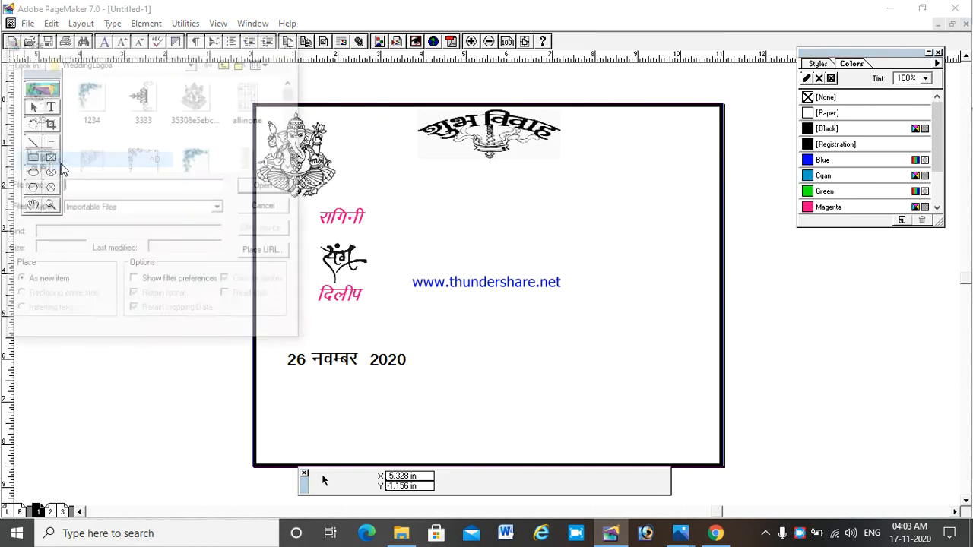
pyautogui.click(194, 166)
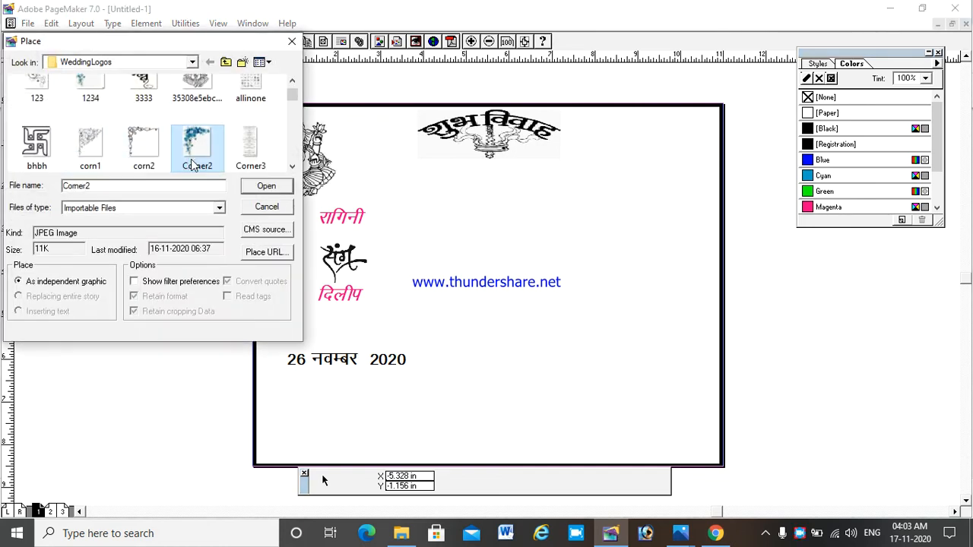
pyautogui.press('d')
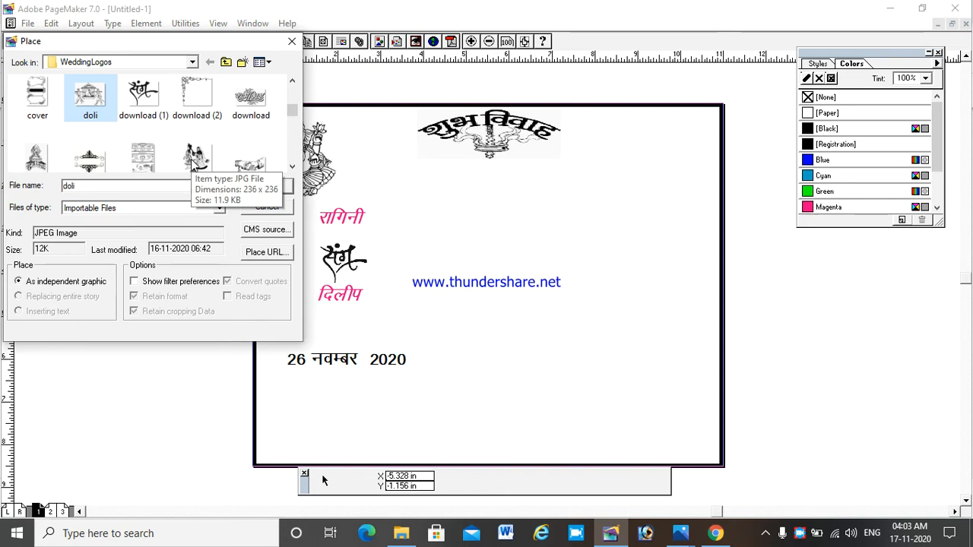
pyautogui.press('Down')
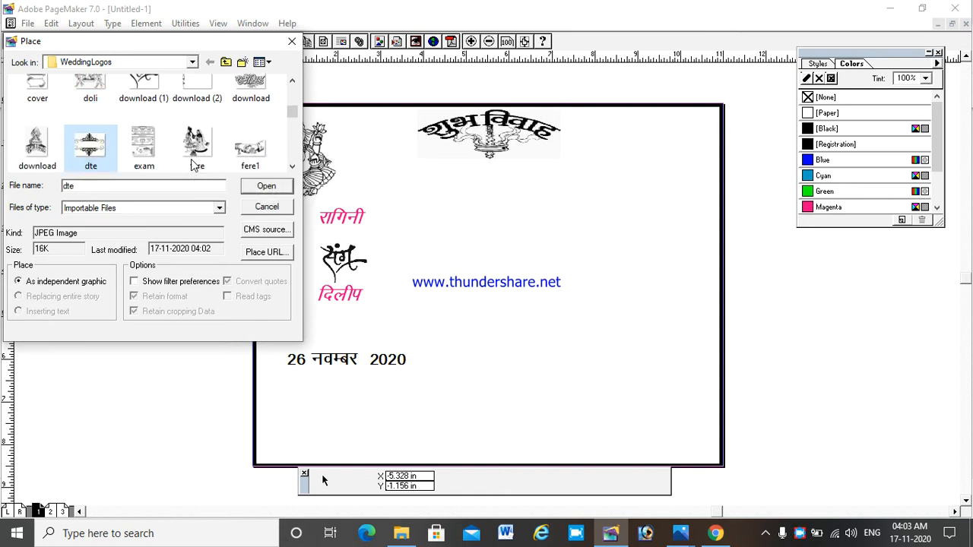
pyautogui.click(266, 186)
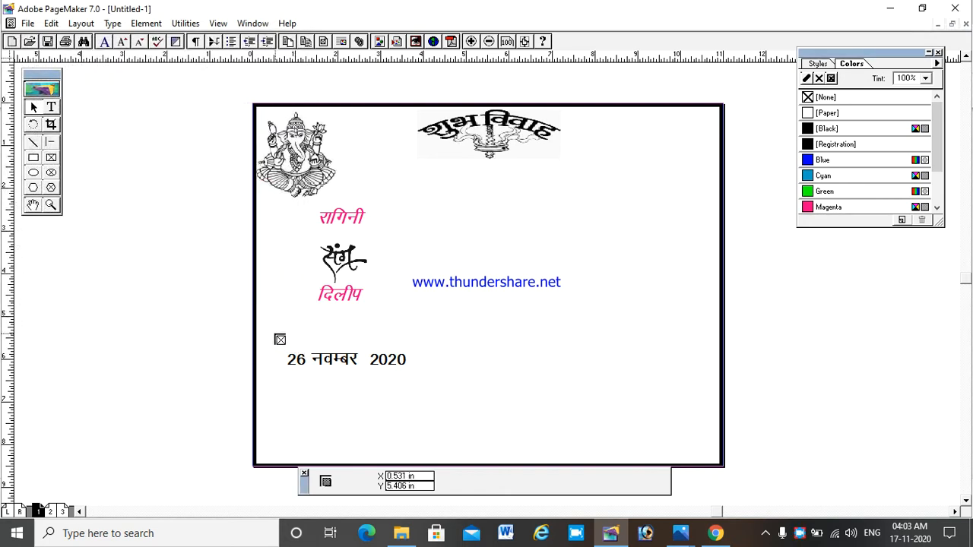
pyautogui.moveTo(274, 335); pyautogui.dragTo(415, 382)
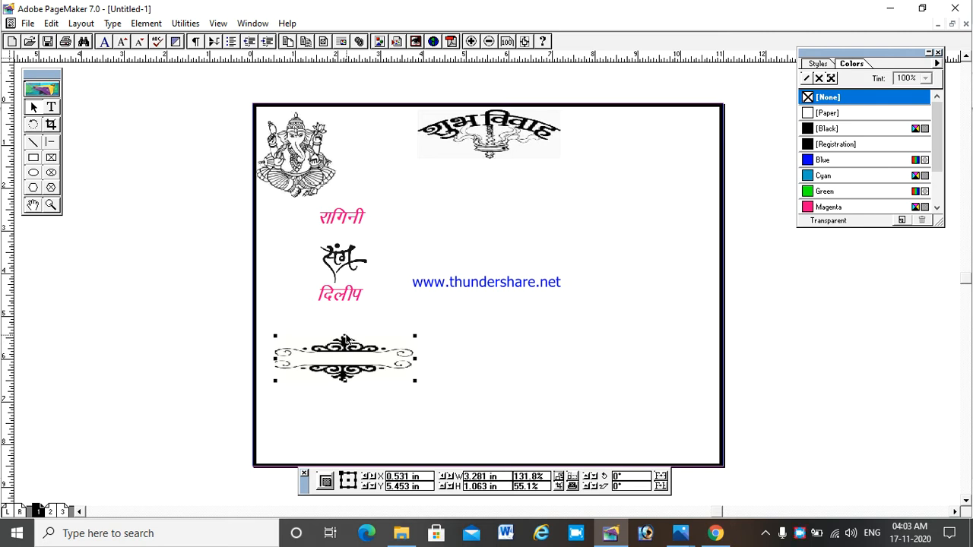
pyautogui.moveTo(346, 335); pyautogui.dragTo(346, 326)
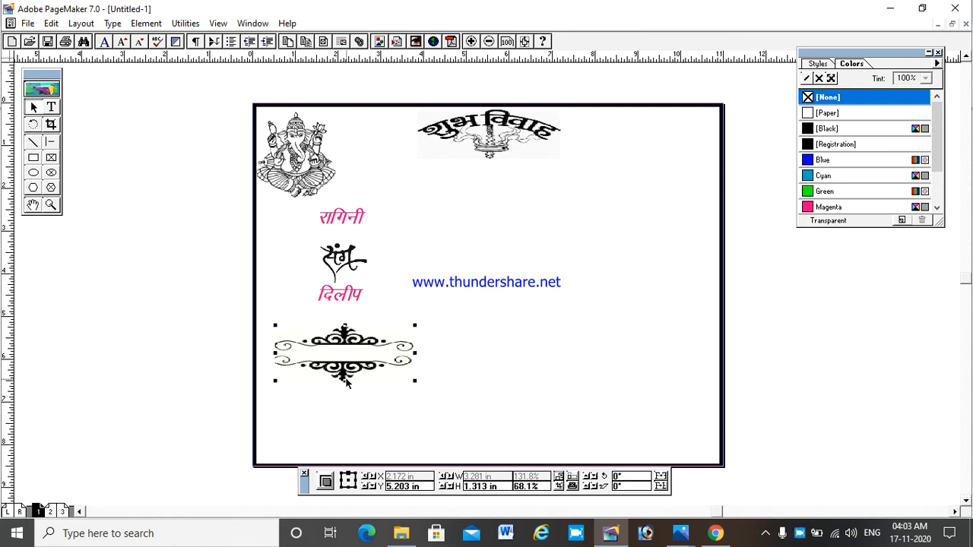
pyautogui.moveTo(345, 381); pyautogui.dragTo(344, 393)
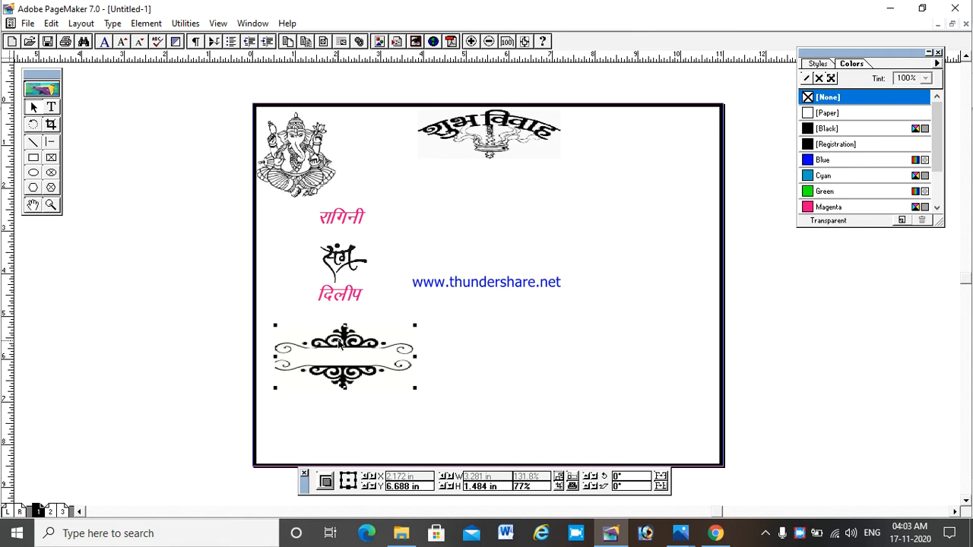
# Send the ornament frame backward behind the wedding date text
pyautogui.rightClick(339, 343)
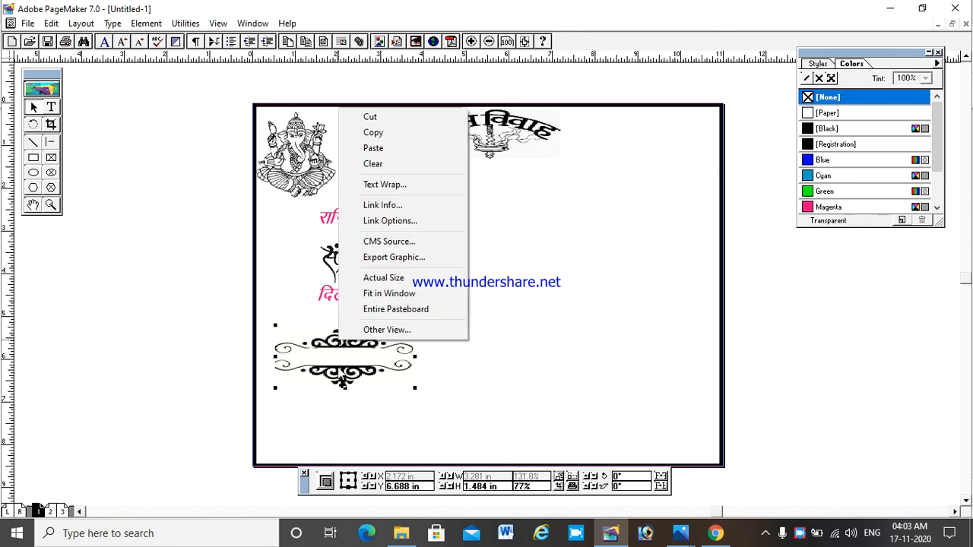
pyautogui.click(350, 354)
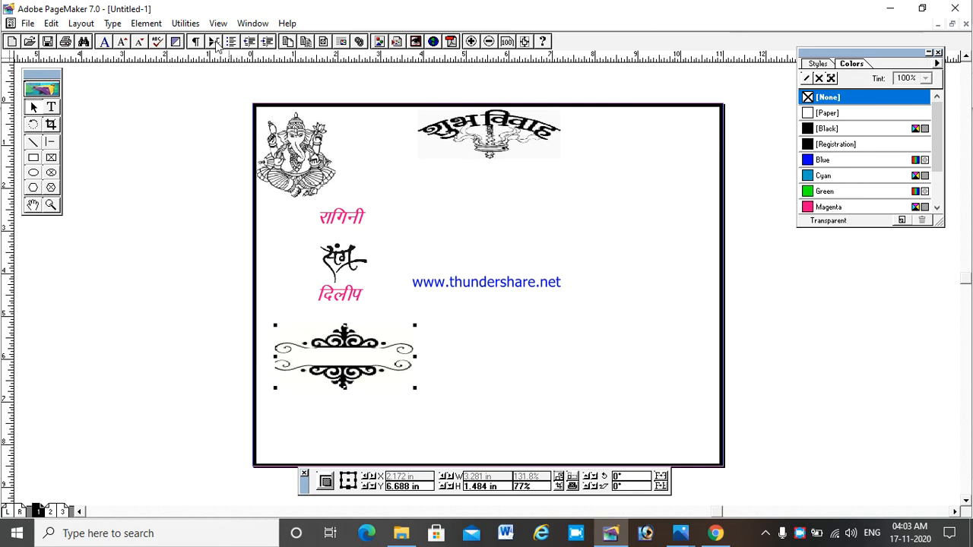
pyautogui.click(79, 23)
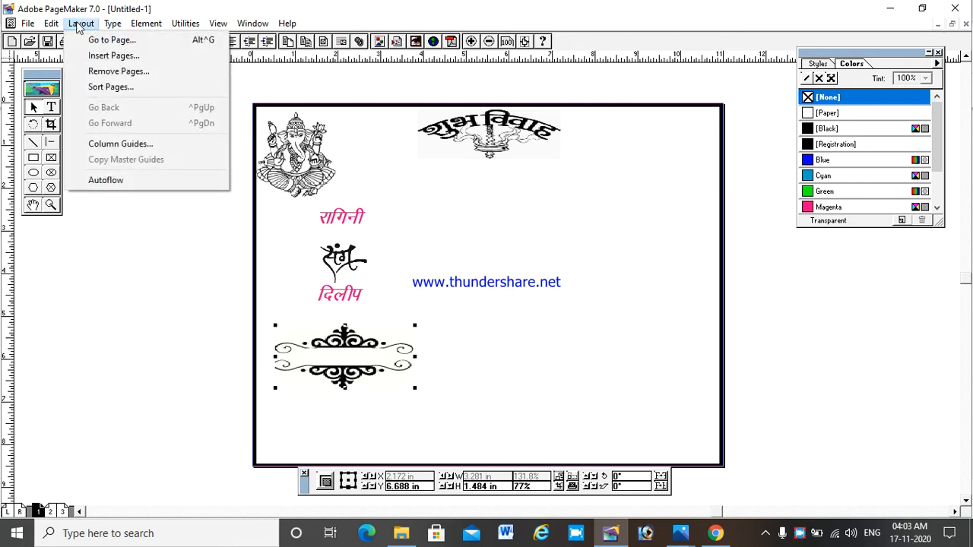
pyautogui.moveTo(140, 24)
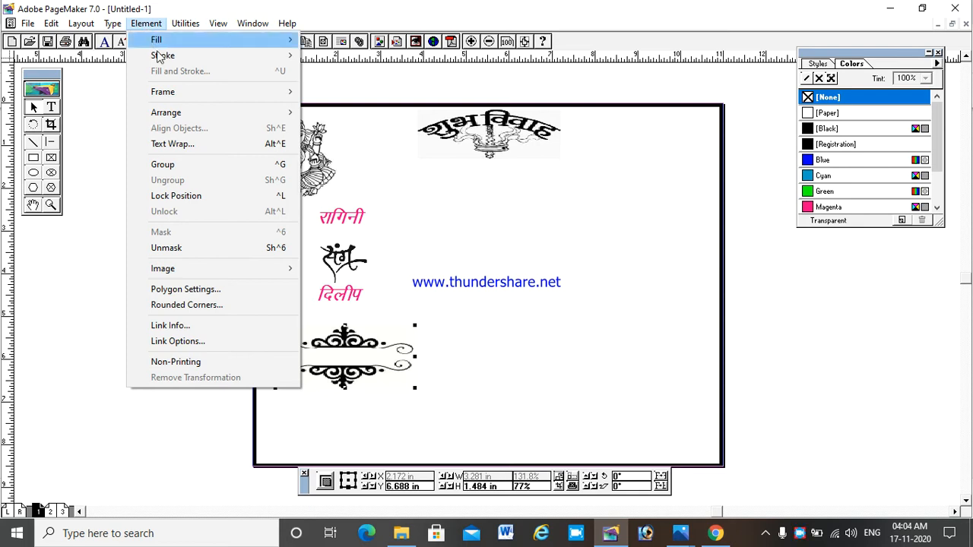
pyautogui.moveTo(186, 116)
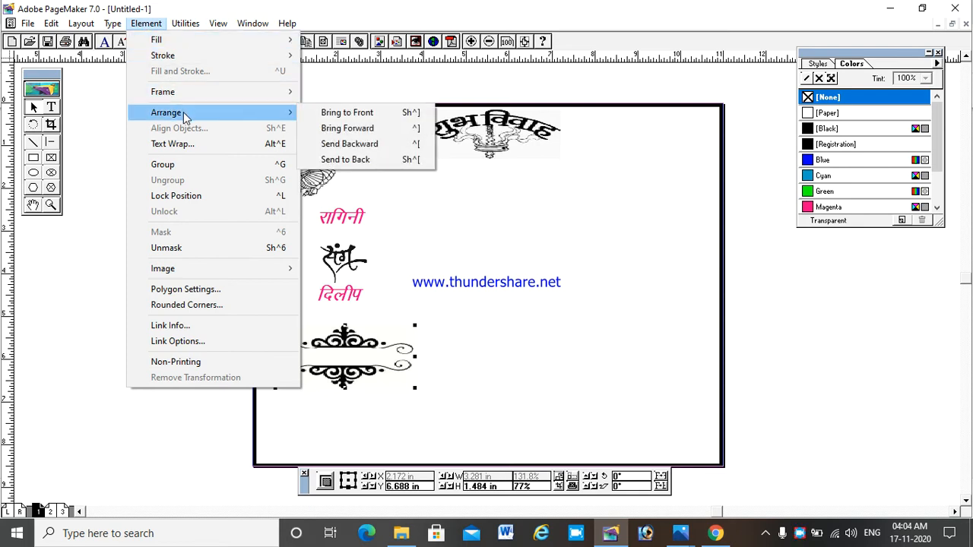
pyautogui.click(372, 144)
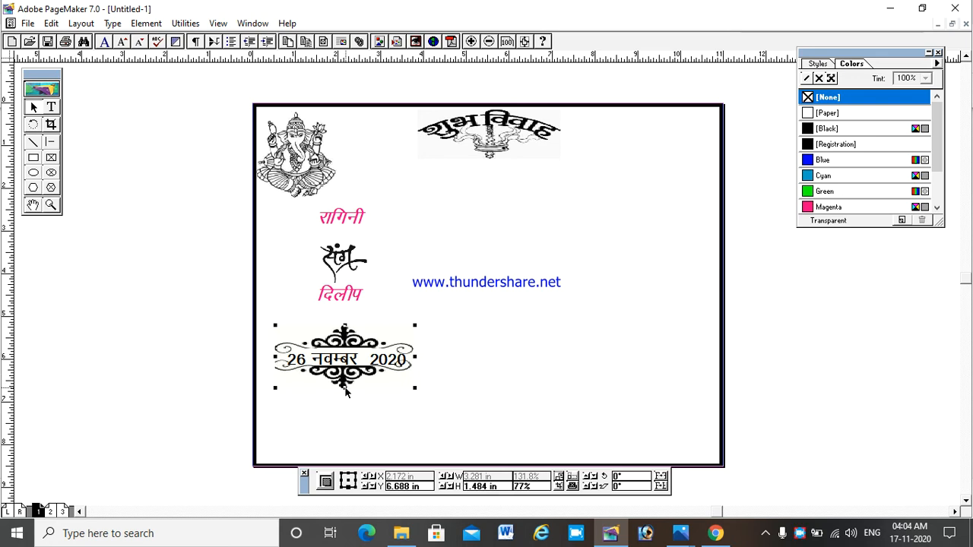
# Enlarge the ornament frame to about 3.84 × 2.36 in and centre it around the wedding date
pyautogui.moveTo(346, 388); pyautogui.dragTo(346, 397)
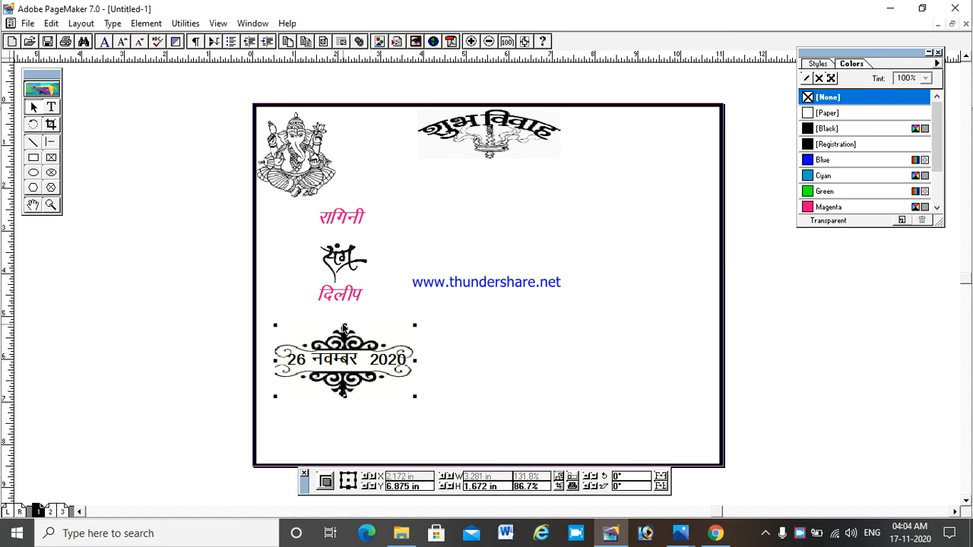
pyautogui.moveTo(345, 325); pyautogui.dragTo(345, 311)
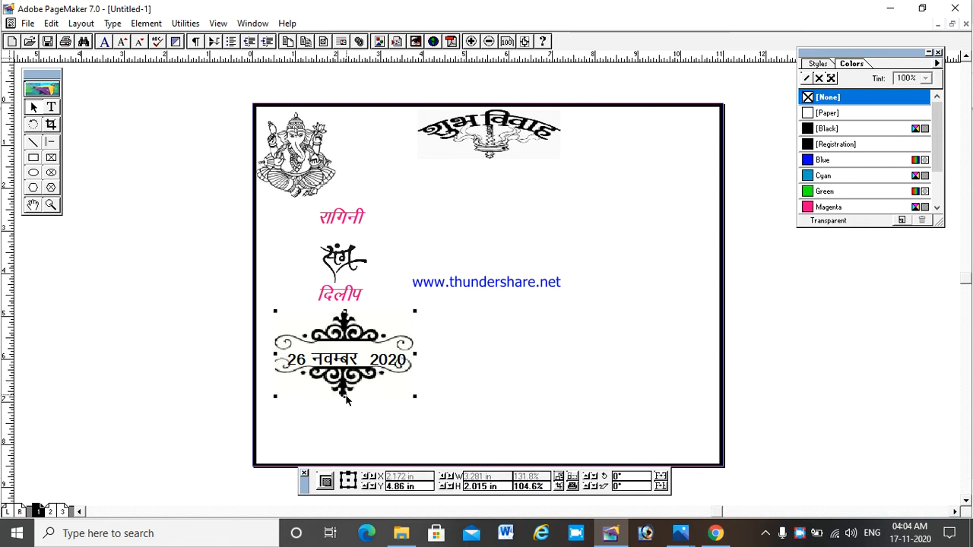
pyautogui.moveTo(346, 396); pyautogui.dragTo(347, 412)
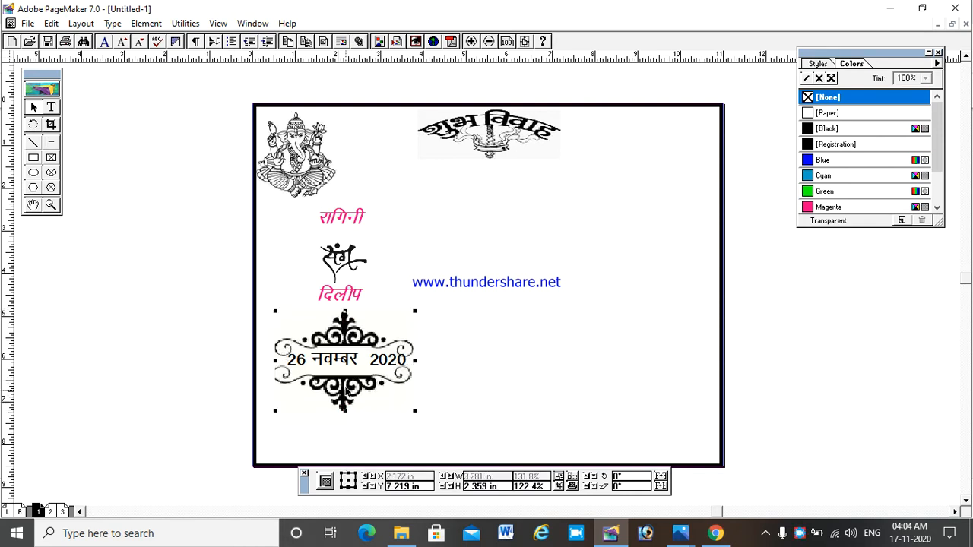
pyautogui.moveTo(348, 363); pyautogui.dragTo(355, 360)
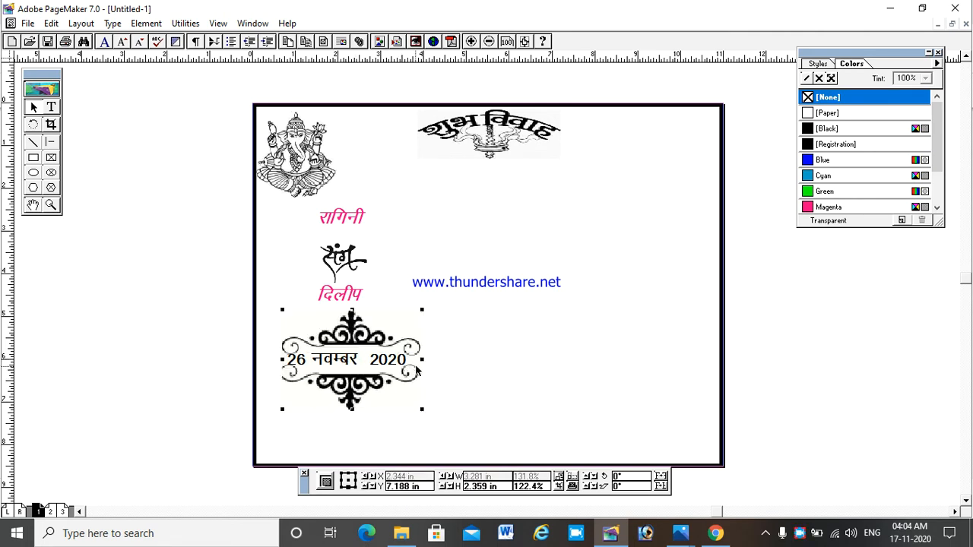
pyautogui.moveTo(422, 363); pyautogui.dragTo(394, 364)
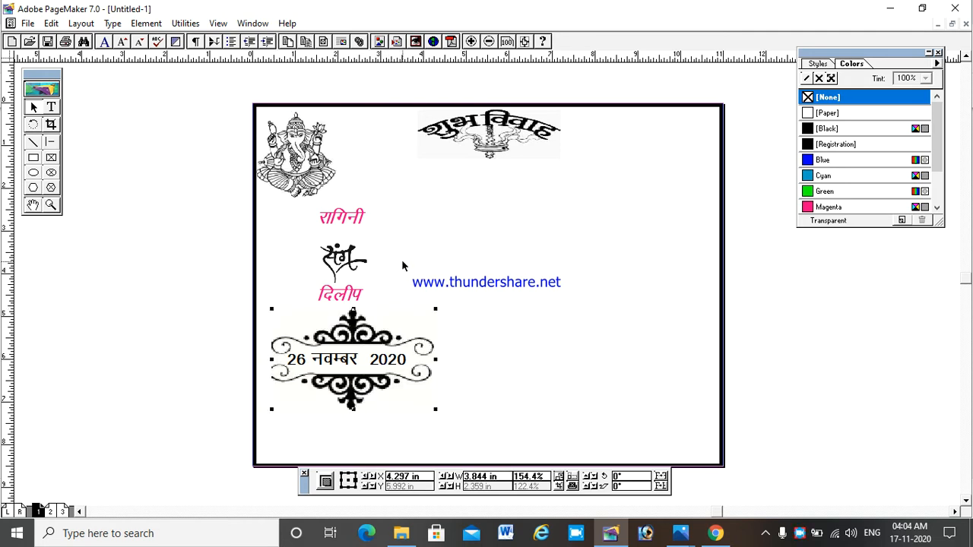
pyautogui.click(107, 197)
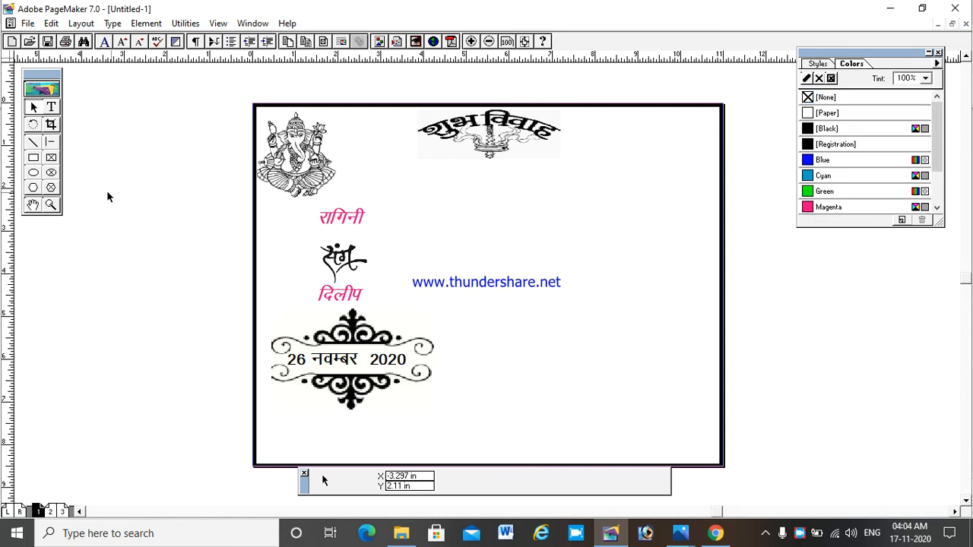
# Colour the whole wedding date text inside the ornament frame Blue, with its bold style on
pyautogui.click(52, 107)
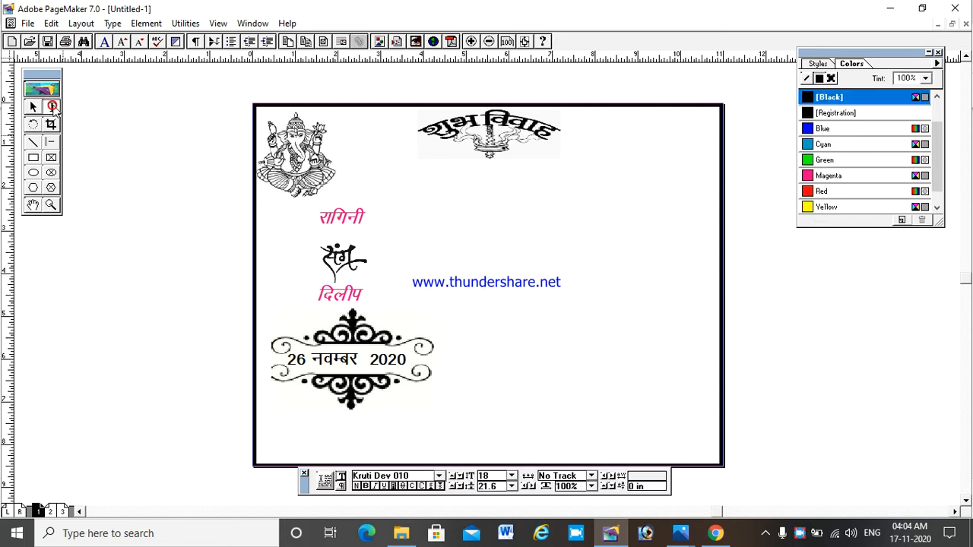
pyautogui.moveTo(411, 360); pyautogui.dragTo(297, 361)
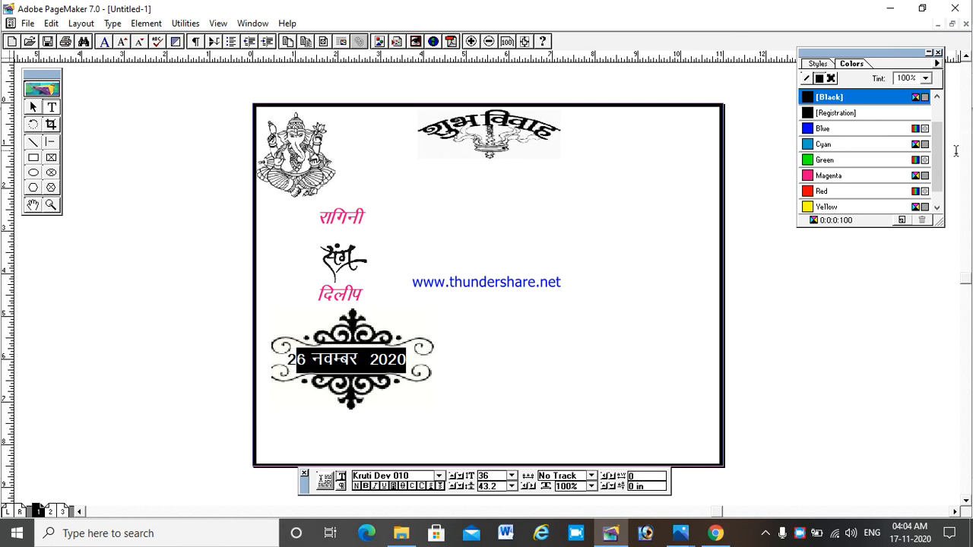
pyautogui.click(941, 185)
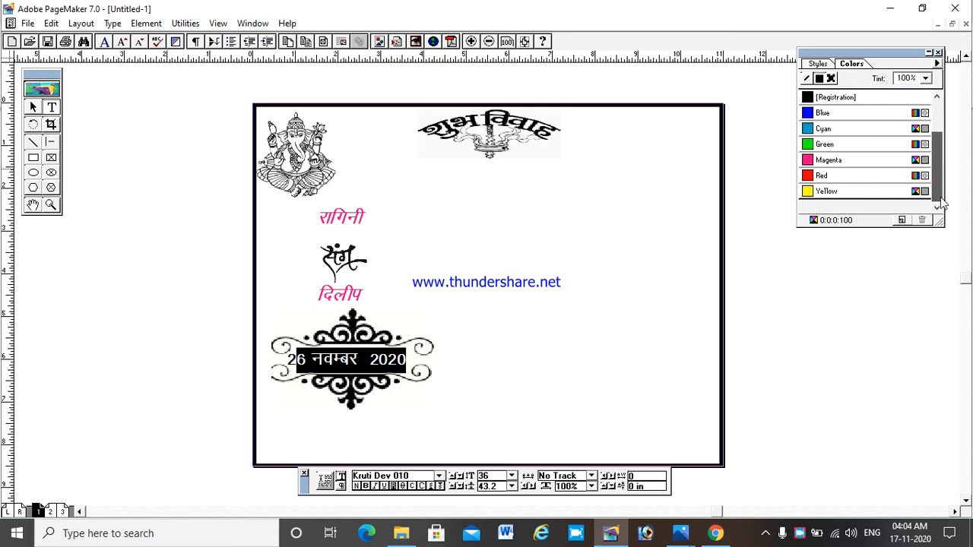
pyautogui.click(823, 114)
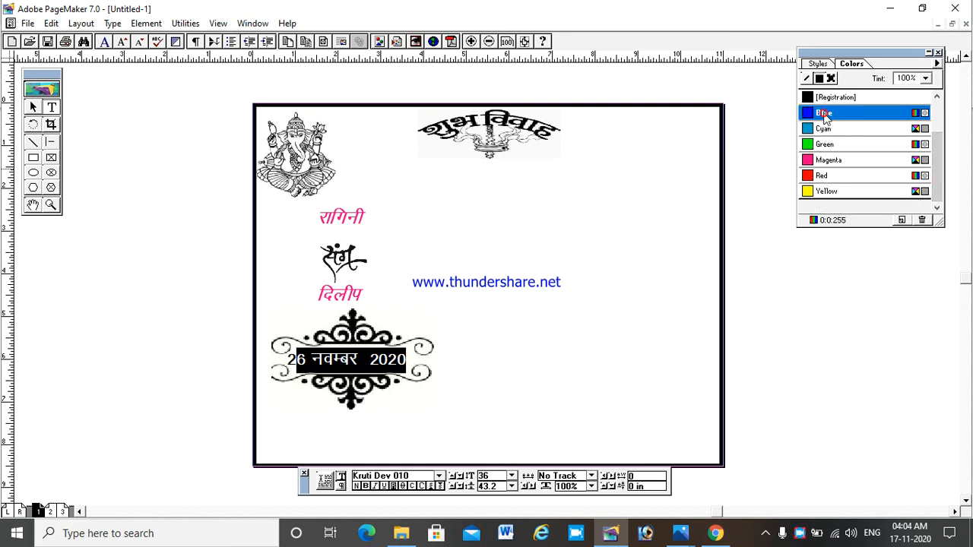
pyautogui.click(516, 301)
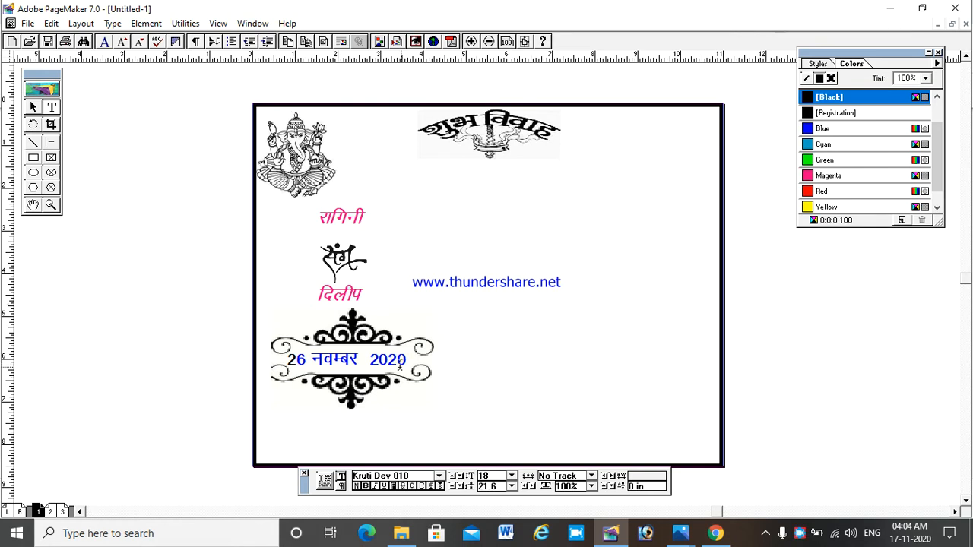
pyautogui.moveTo(406, 359); pyautogui.dragTo(286, 359)
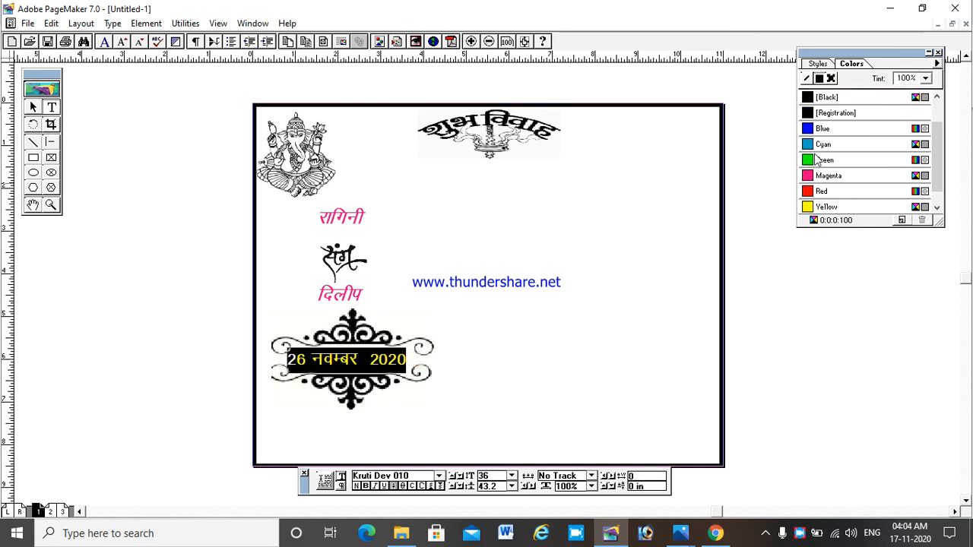
pyautogui.click(825, 130)
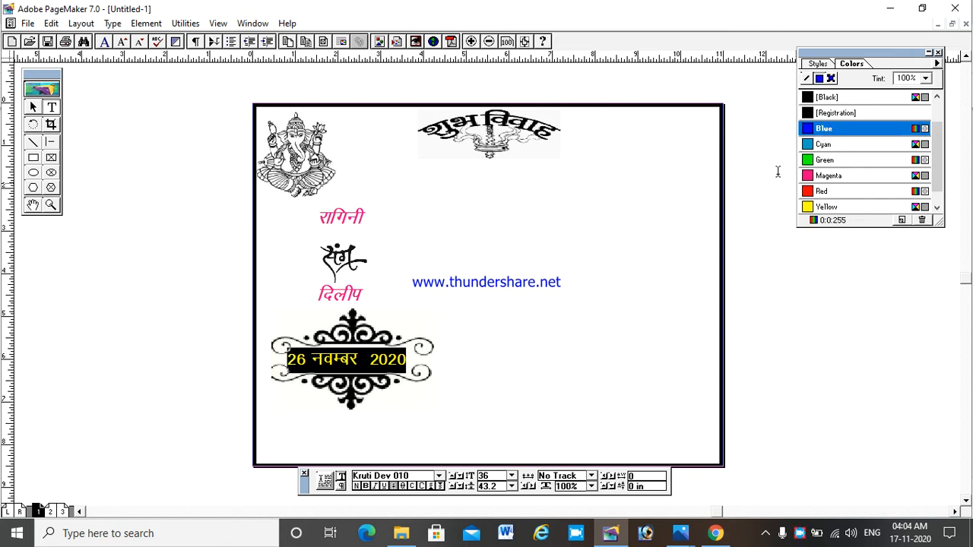
pyautogui.click(366, 487)
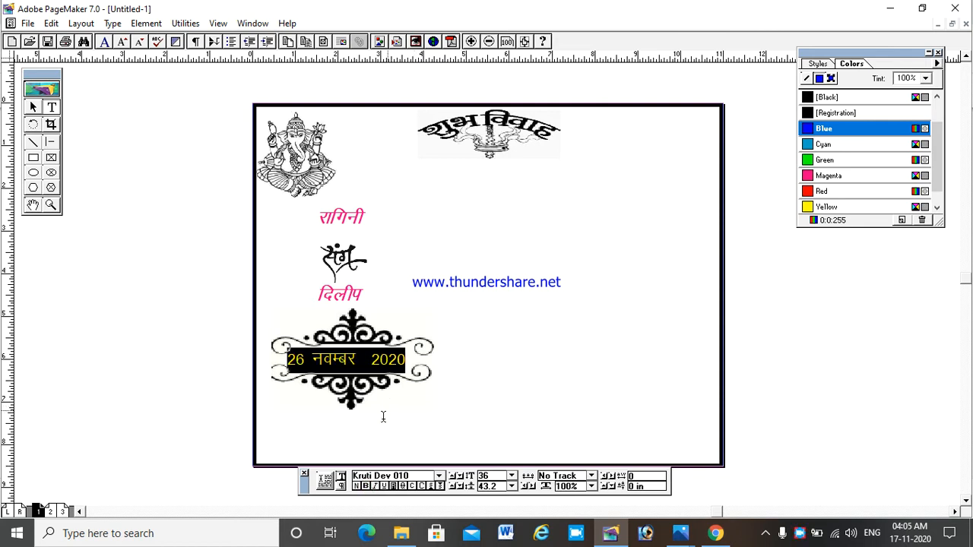
pyautogui.click(366, 486)
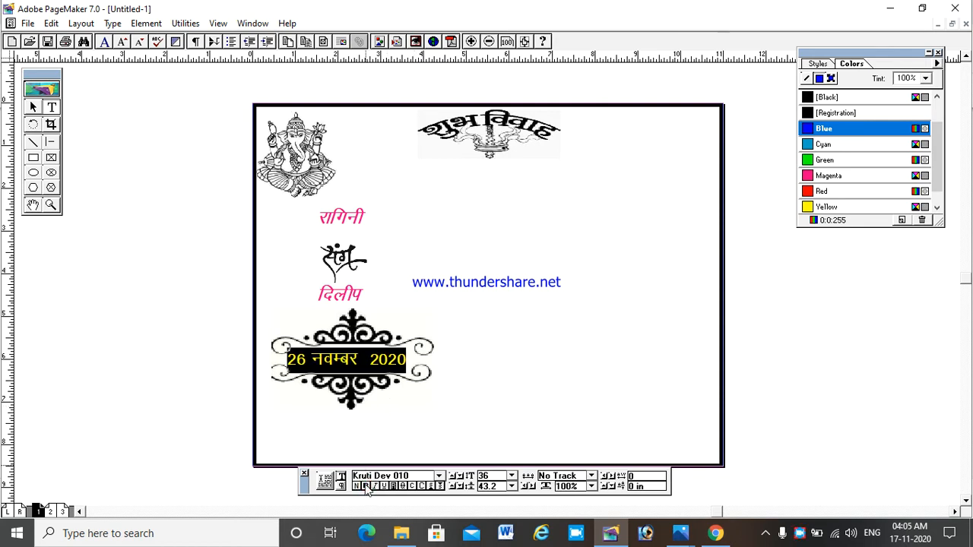
pyautogui.click(511, 343)
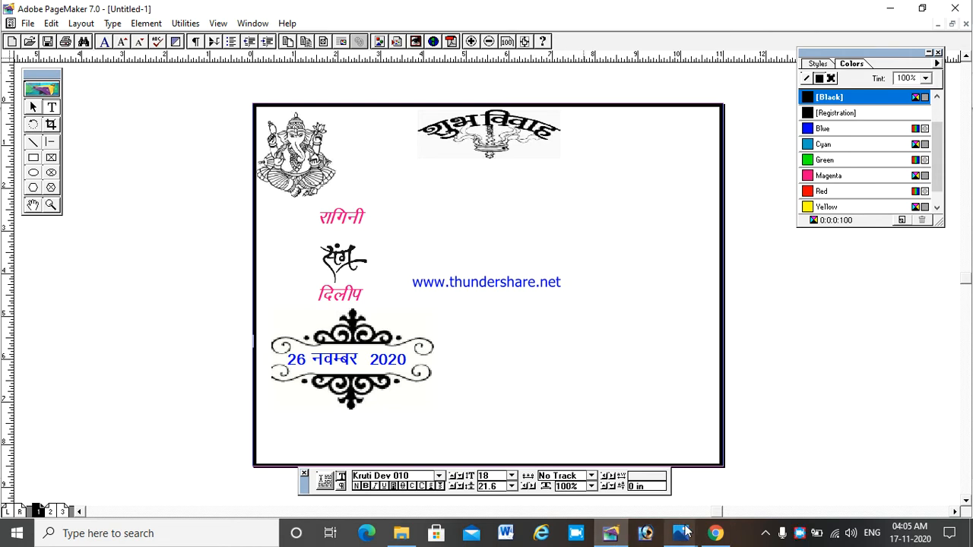
# Switch to the Unicode-to-DevLys converter in Chrome and copy the converted word श्रीमान् from the output text
pyautogui.click(715, 533)
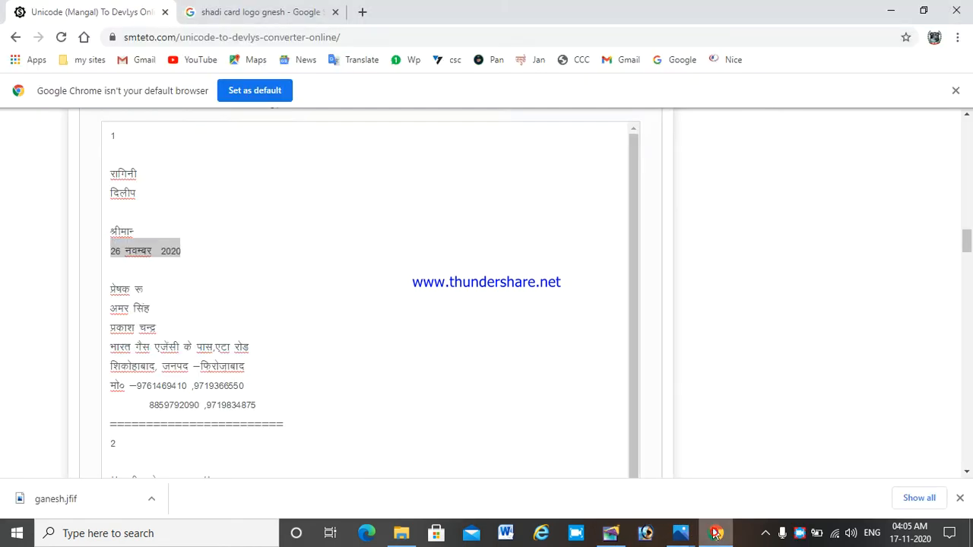
pyautogui.click(427, 254)
pyautogui.scroll(10, 312, 215)
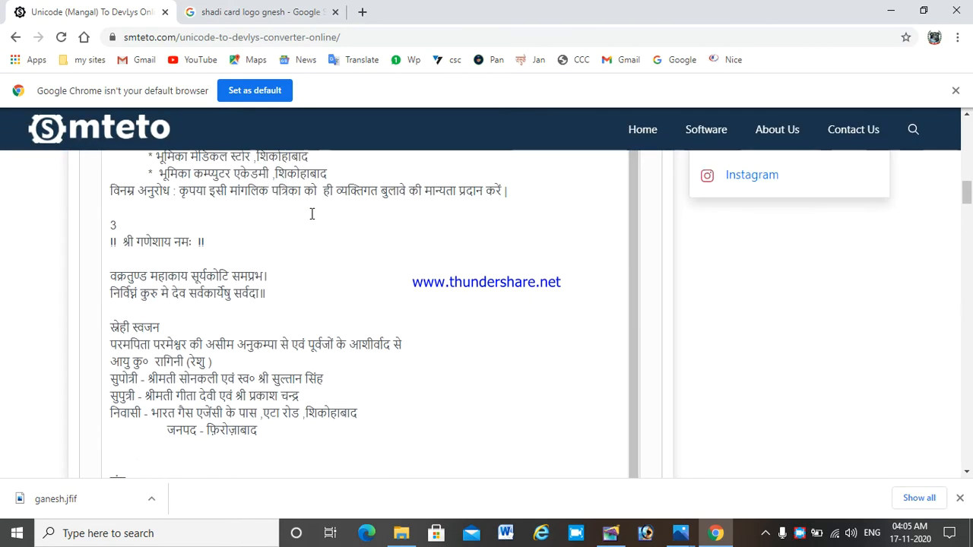
pyautogui.scroll(15, 311, 213)
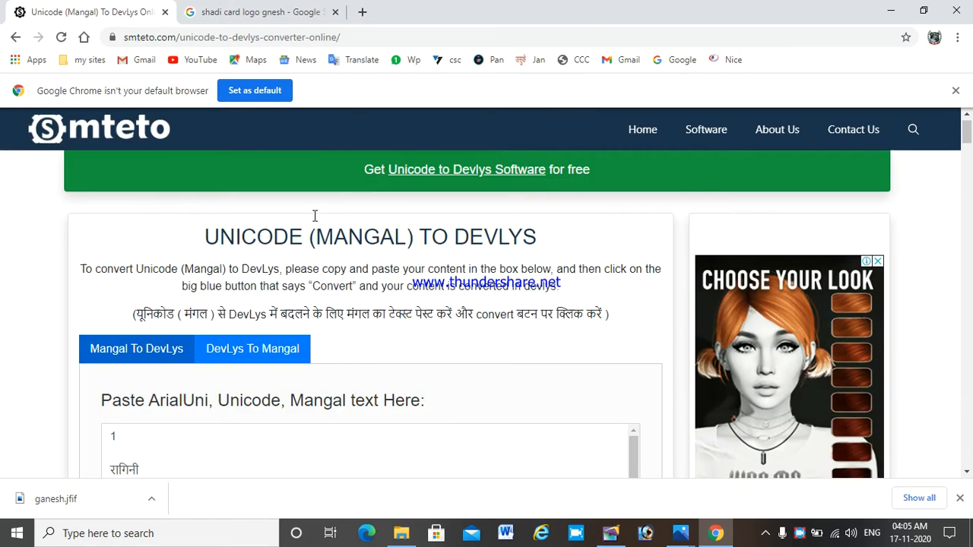
pyautogui.scroll(-5, 315, 216)
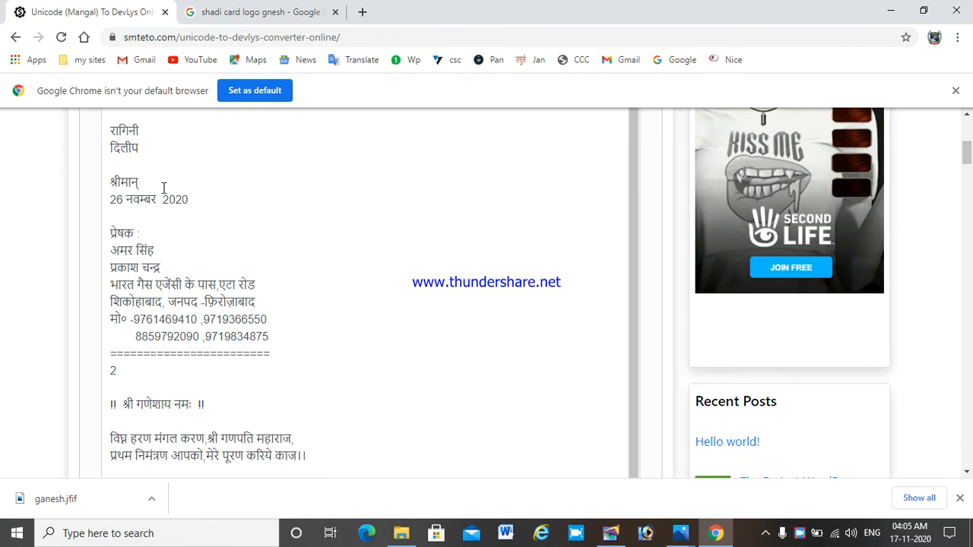
pyautogui.scroll(-1, 253, 207)
pyautogui.scroll(-15, 253, 209)
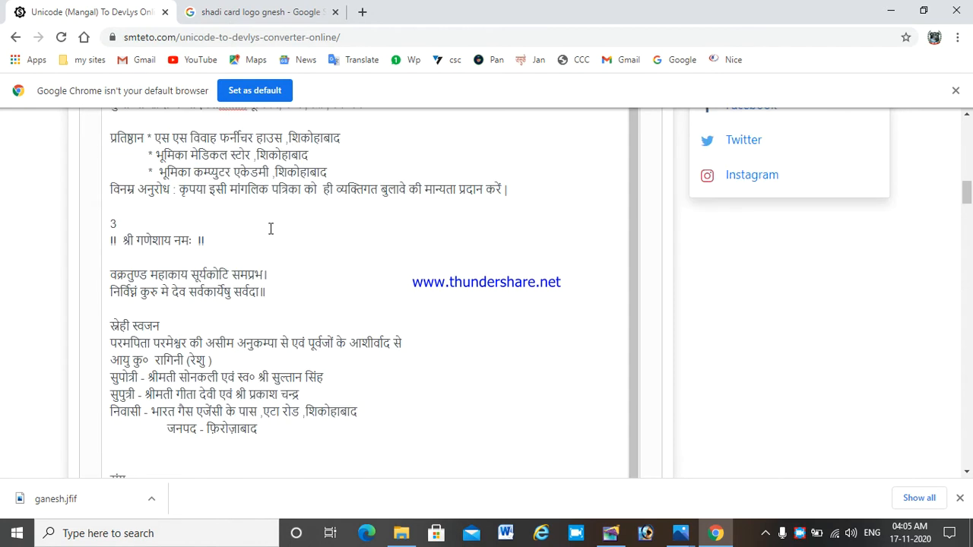
pyautogui.scroll(-1, 293, 270)
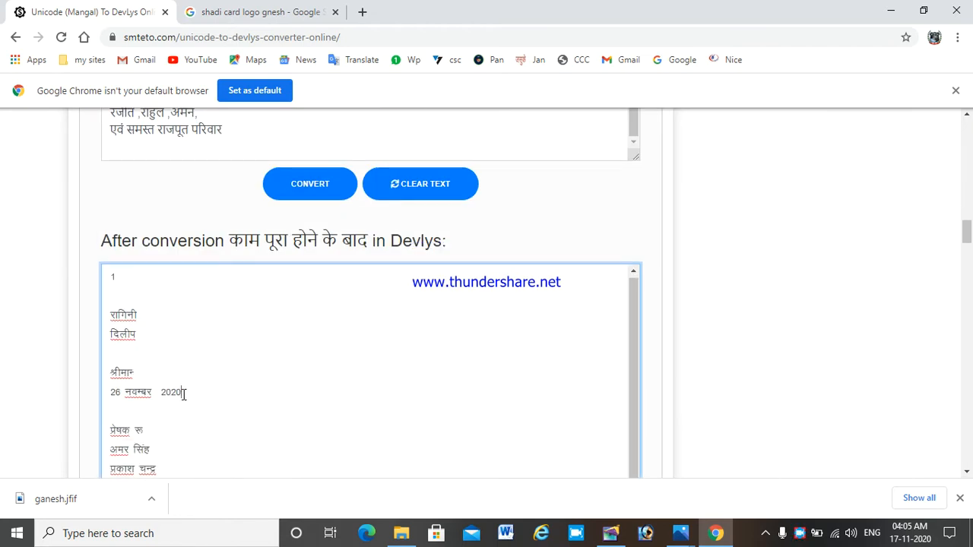
pyautogui.scroll(-1, 158, 443)
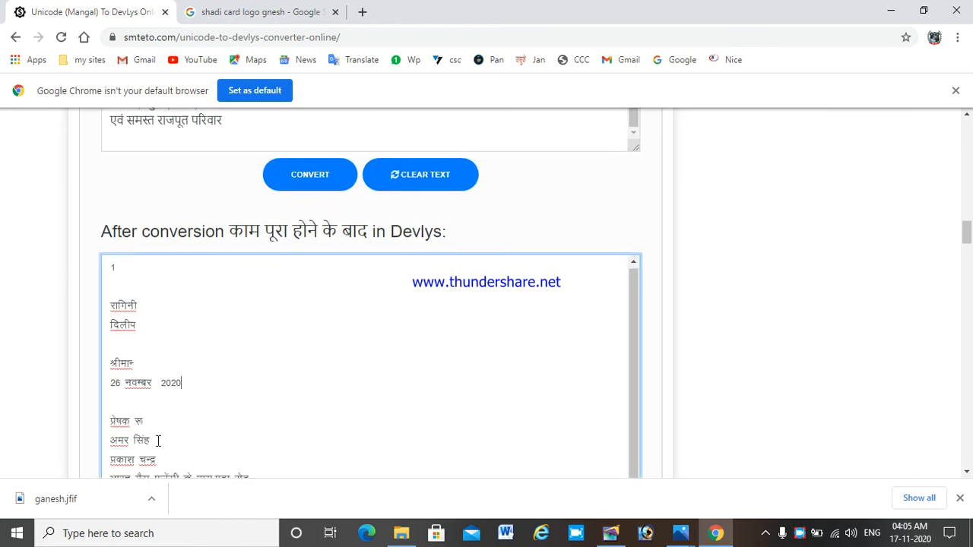
pyautogui.doubleClick(142, 301)
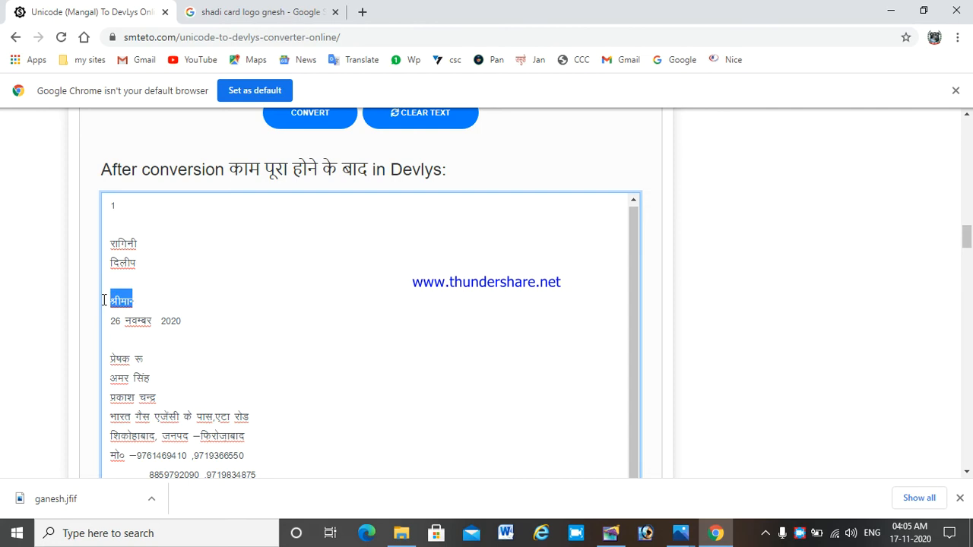
pyautogui.rightClick(111, 302)
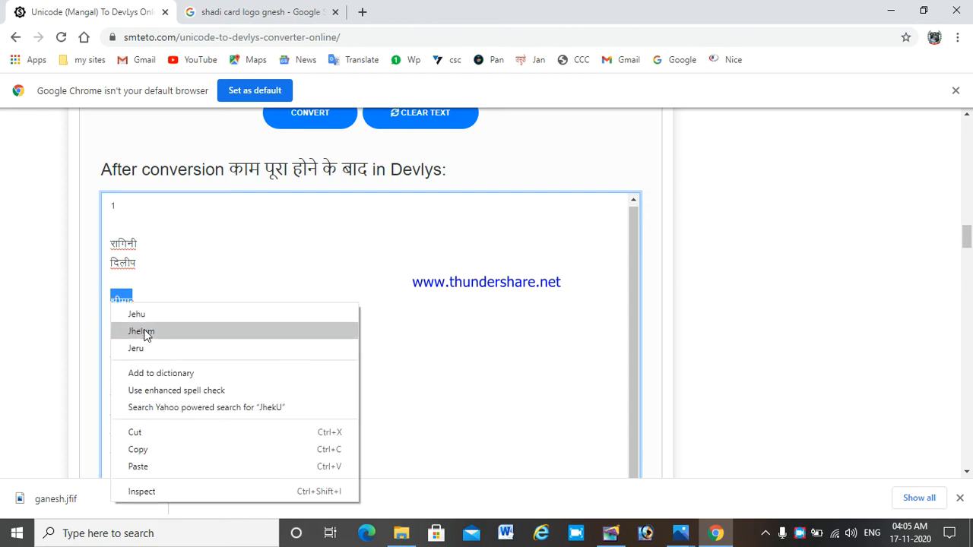
pyautogui.click(146, 454)
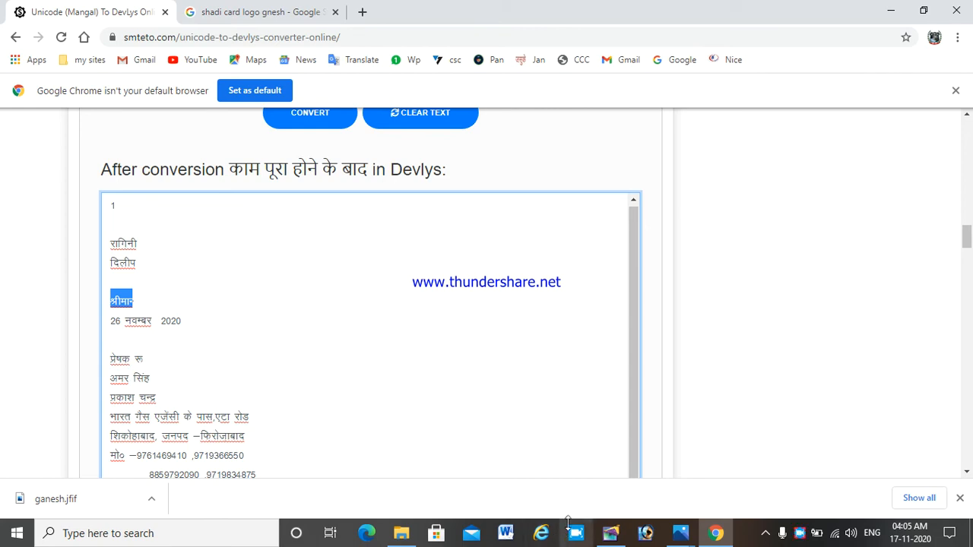
# Switch to PageMaker, try the copied word in a new text block below the शुभ विवाह heading, and delete it
pyautogui.click(609, 536)
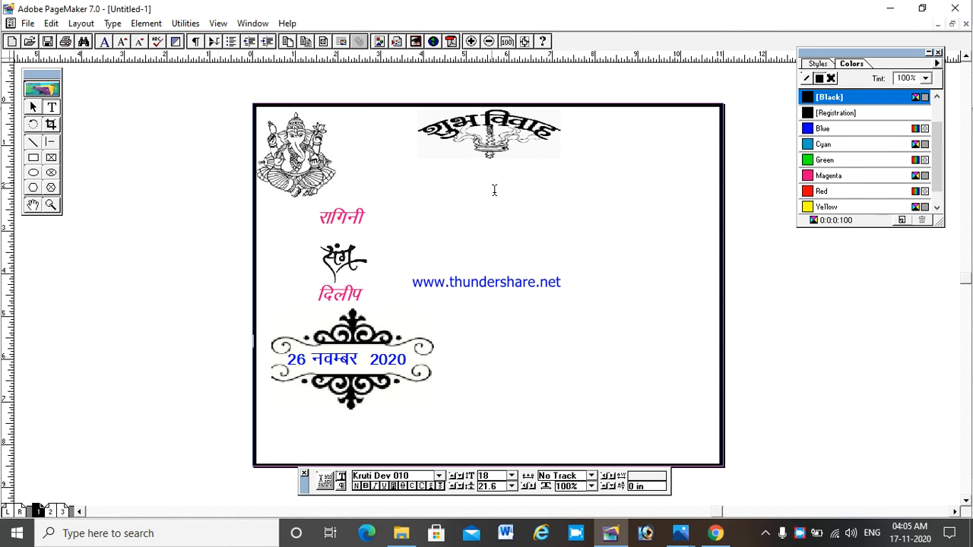
pyautogui.moveTo(489, 211); pyautogui.dragTo(672, 248)
pyautogui.write('Jheku')
pyautogui.press('BackSpace')
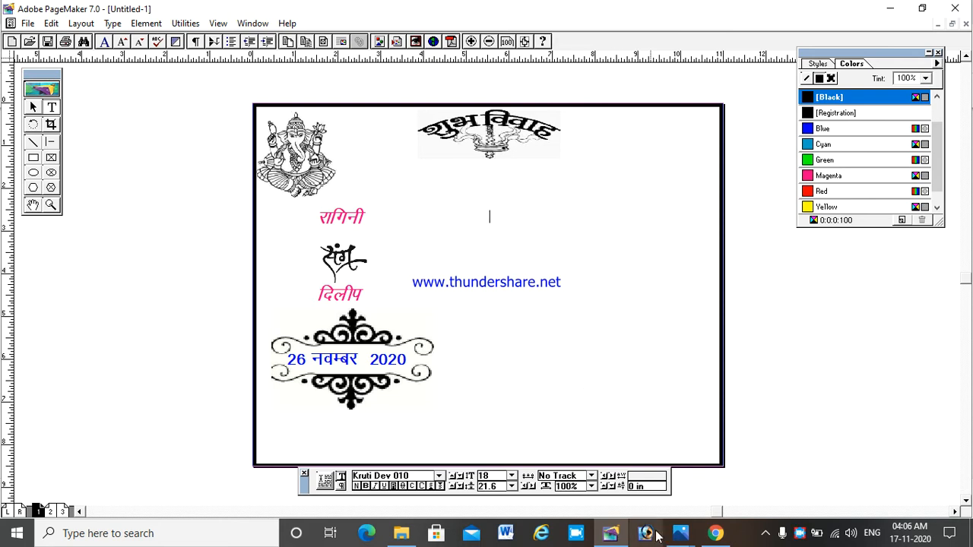
# Switch to Chrome, add an empty line below श्रीमान् in the Unicode source text, and set the input language to Hindi
pyautogui.moveTo(683, 535)
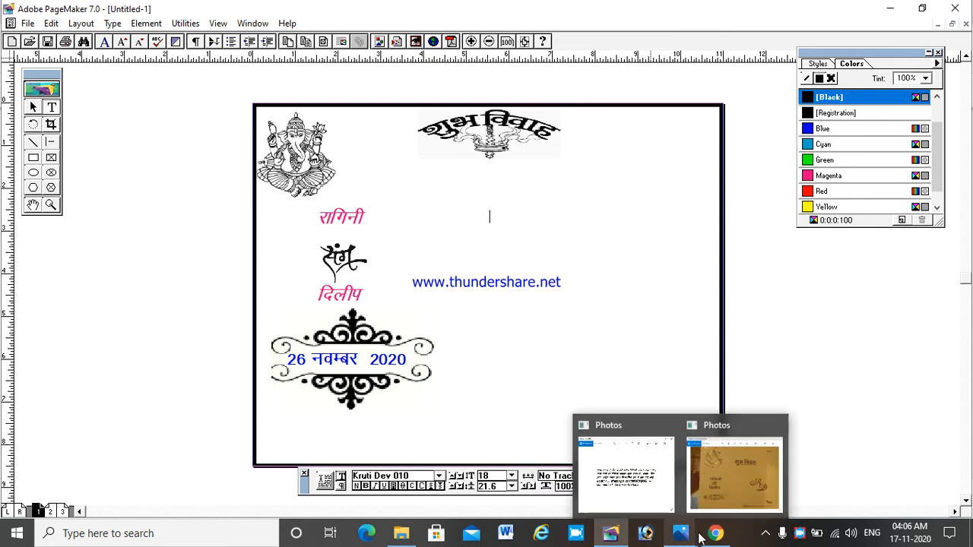
pyautogui.click(715, 533)
pyautogui.click(277, 342)
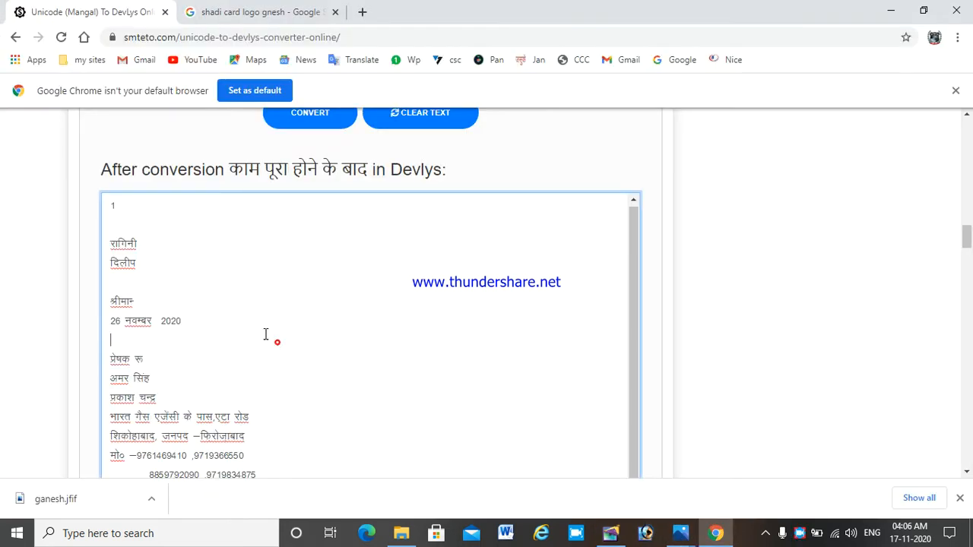
pyautogui.click(150, 283)
pyautogui.scroll(1, 151, 284)
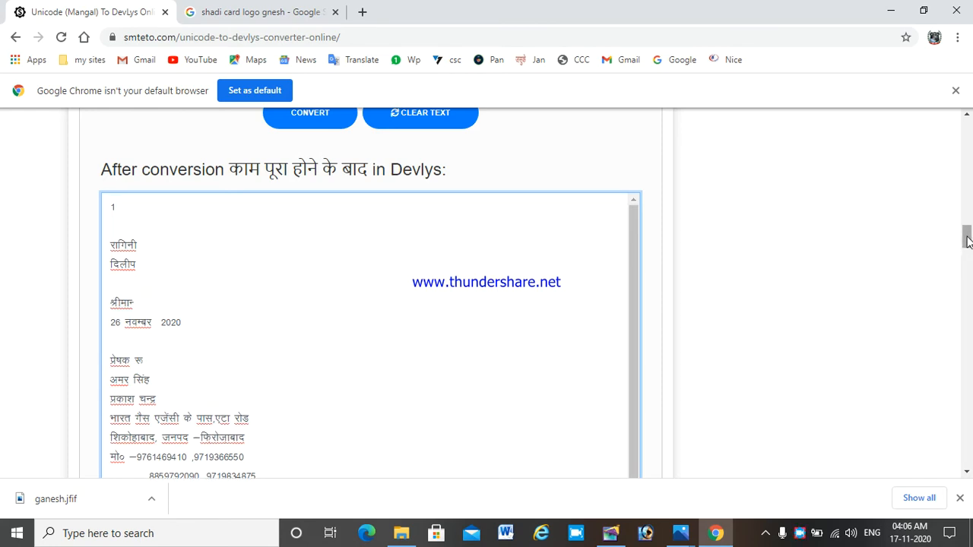
pyautogui.moveTo(967, 240); pyautogui.dragTo(968, 142)
pyautogui.scroll(-3, 407, 239)
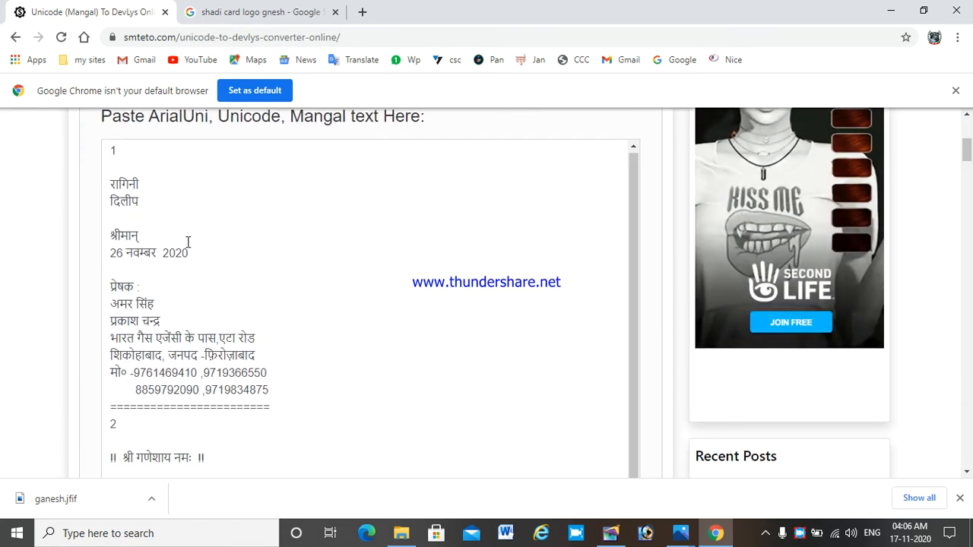
pyautogui.click(150, 240)
pyautogui.press('Return')
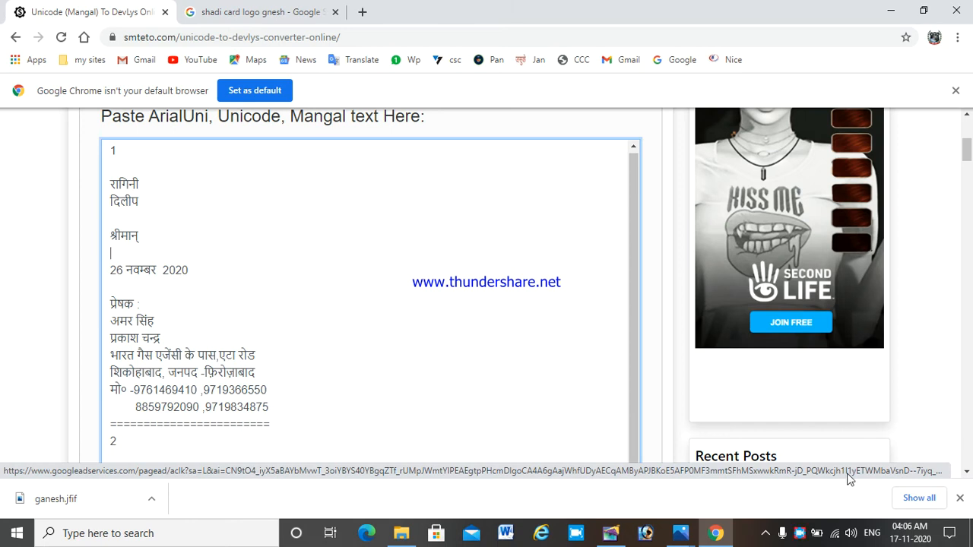
pyautogui.click(873, 535)
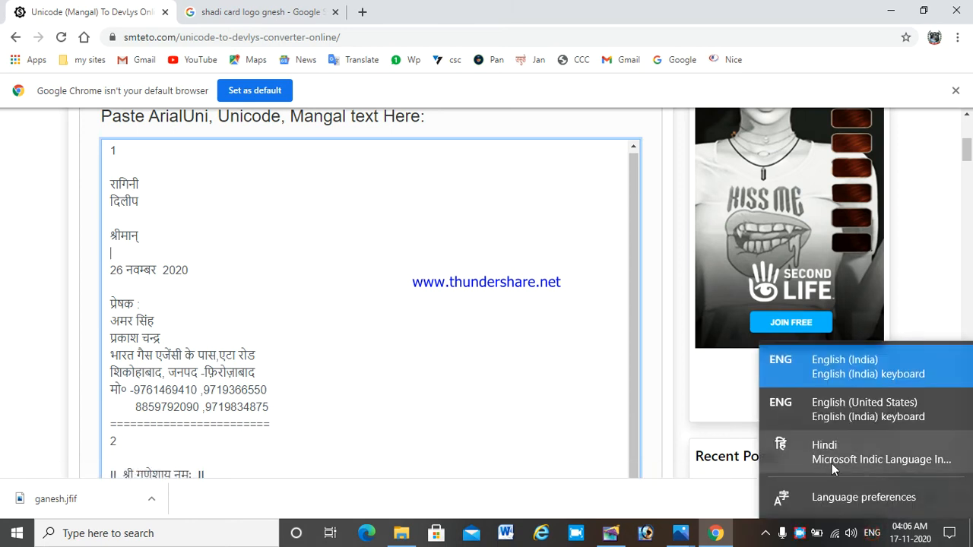
pyautogui.click(832, 464)
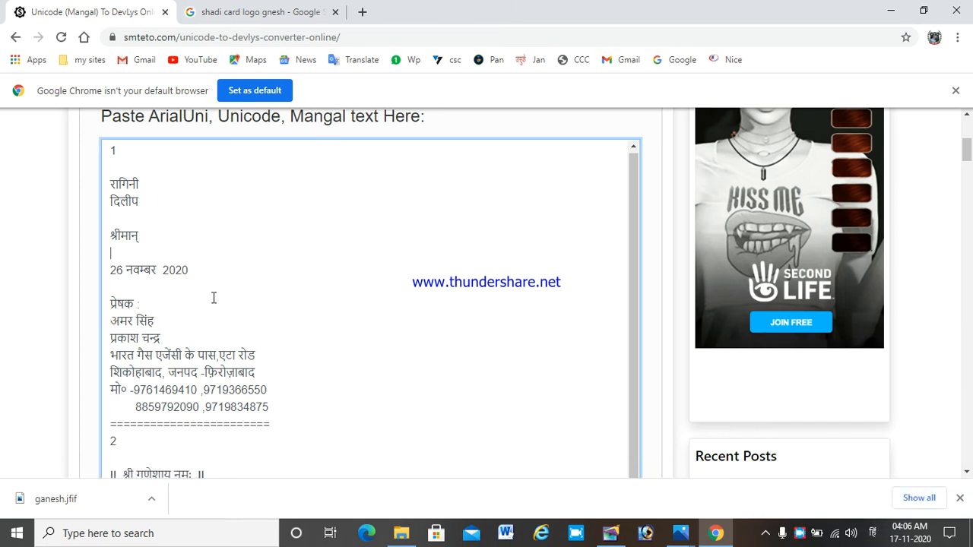
# Try to enter "shreeman" as Hindi text on the empty line below श्रीमान्, and erase it
pyautogui.write('hre')
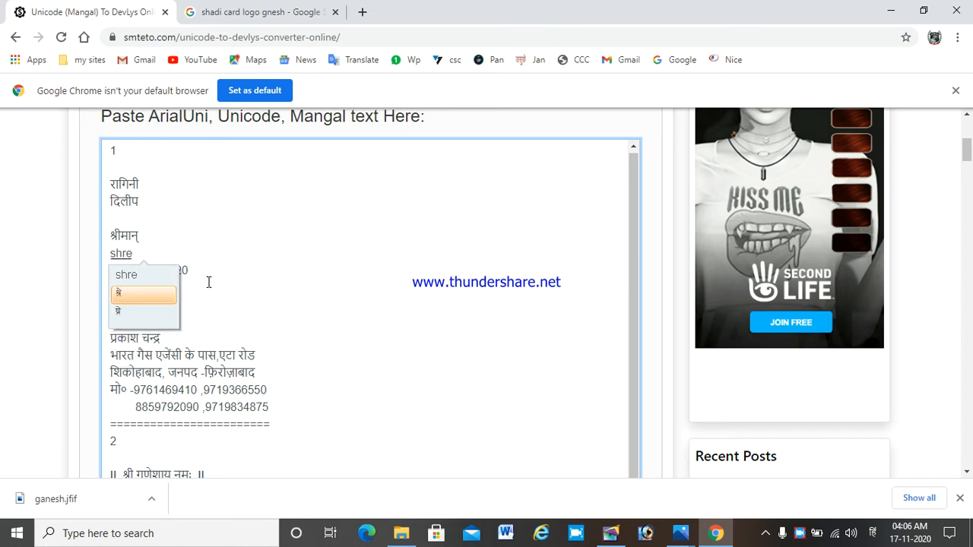
pyautogui.write('eman')
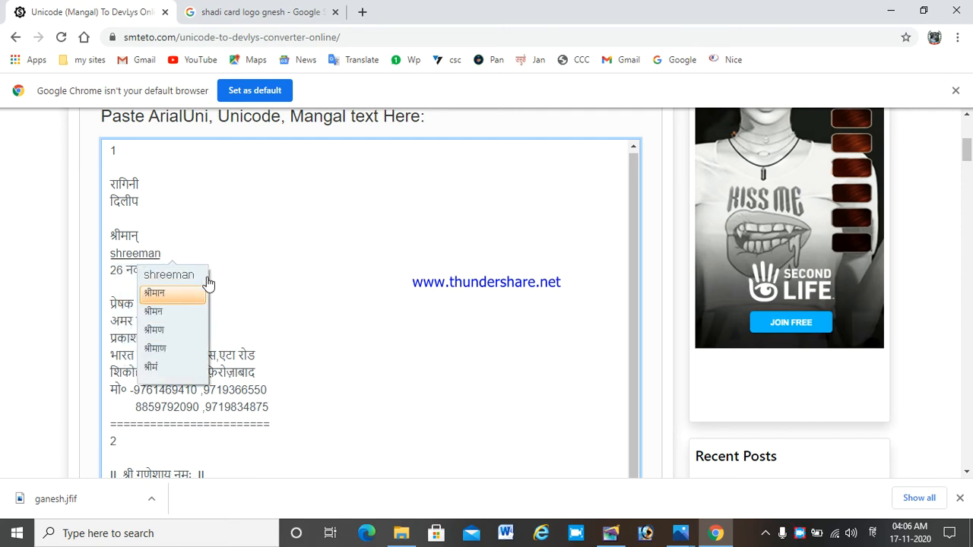
pyautogui.click(208, 279)
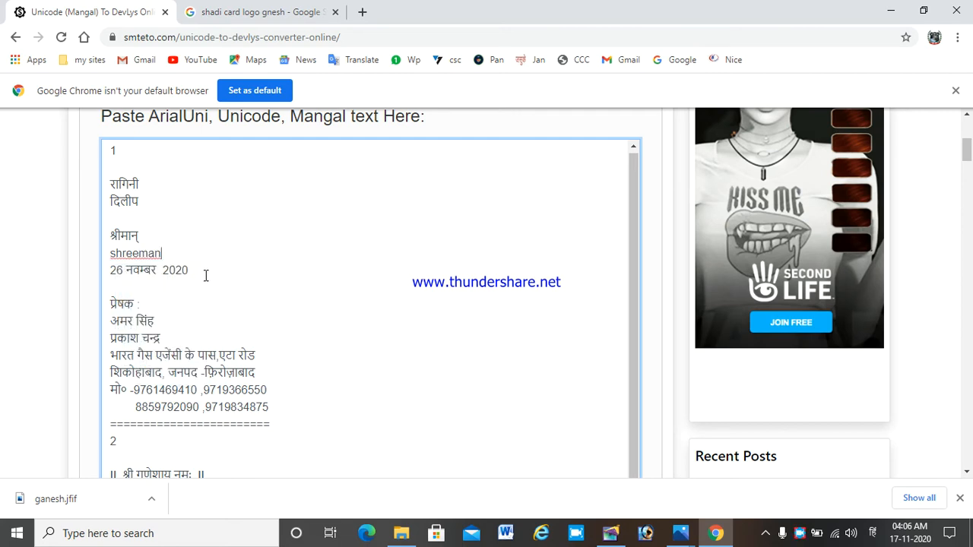
pyautogui.press('BackSpace')
# Enter "shreeman" in Hindi as श्रीमान on the empty line below श्रीमान् in the Unicode source text
pyautogui.write('s')
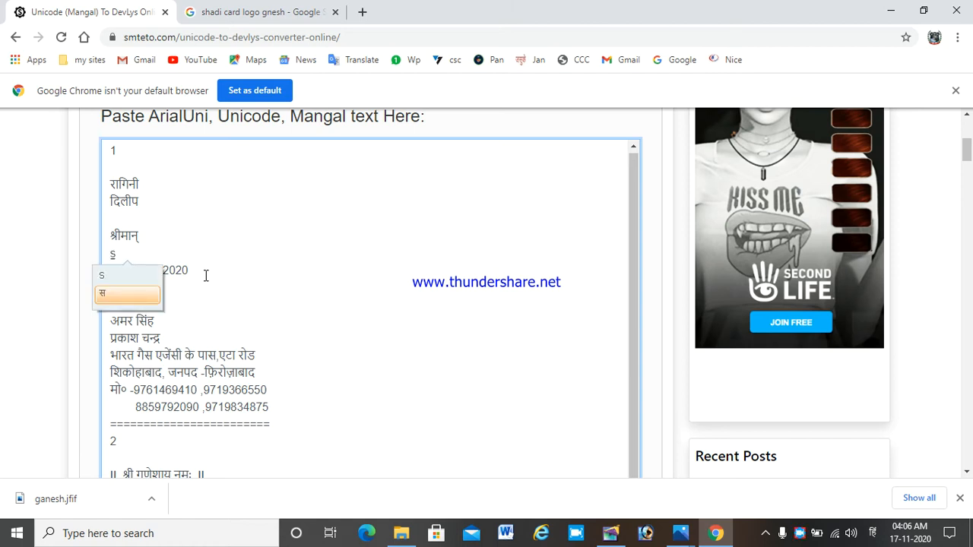
pyautogui.write('hree')
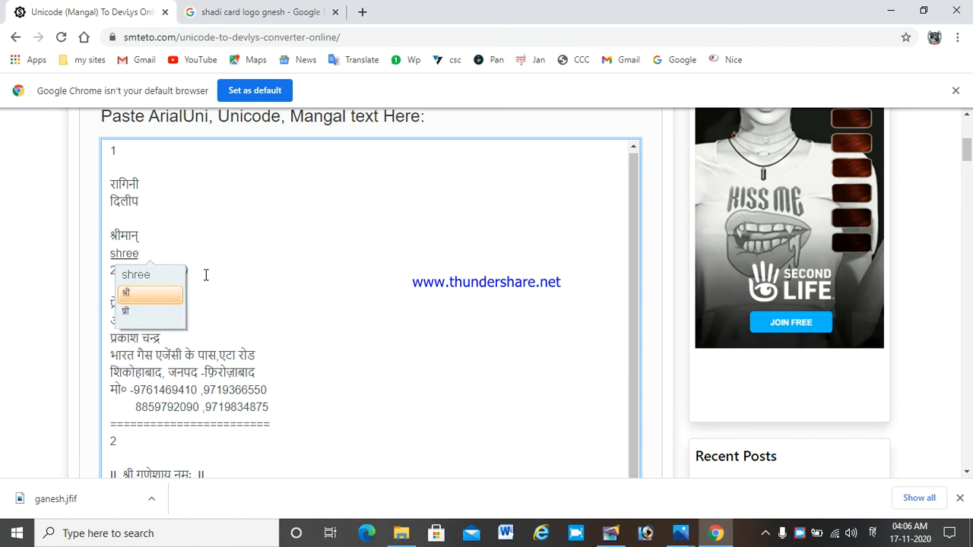
pyautogui.write('ma')
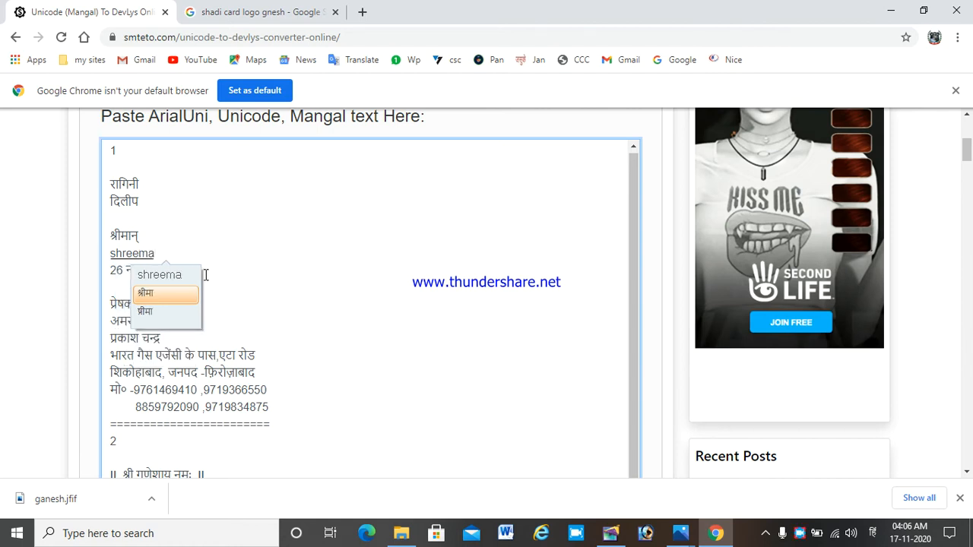
pyautogui.write('n')
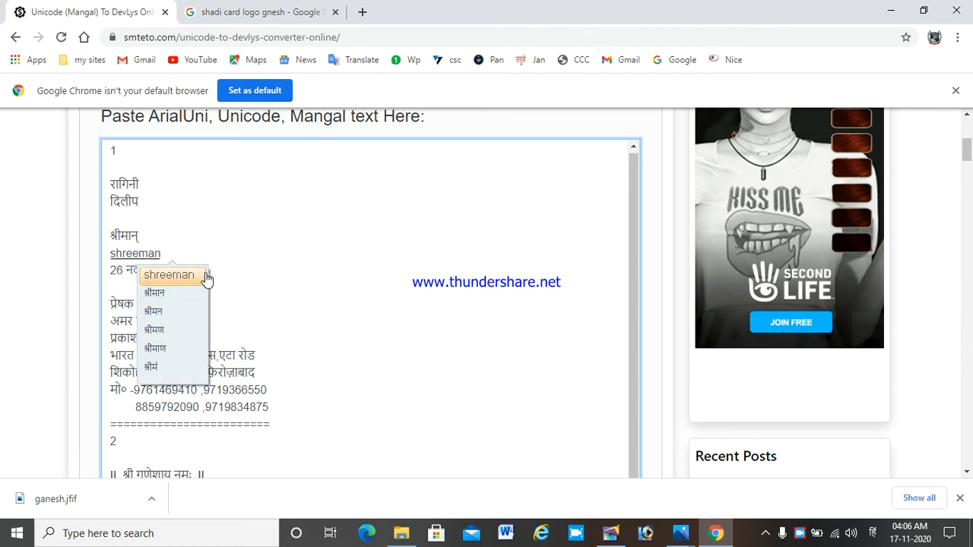
pyautogui.press('Down')
pyautogui.press('Return')
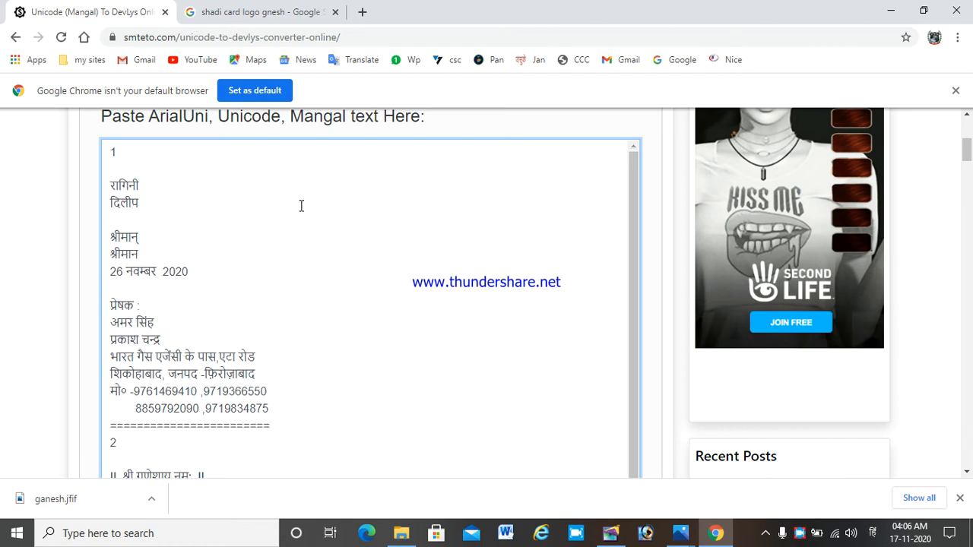
# Convert the source text to DevLys and copy the converted word श्रीमान from the output text
pyautogui.scroll(-5, 306, 226)
pyautogui.scroll(-8, 325, 260)
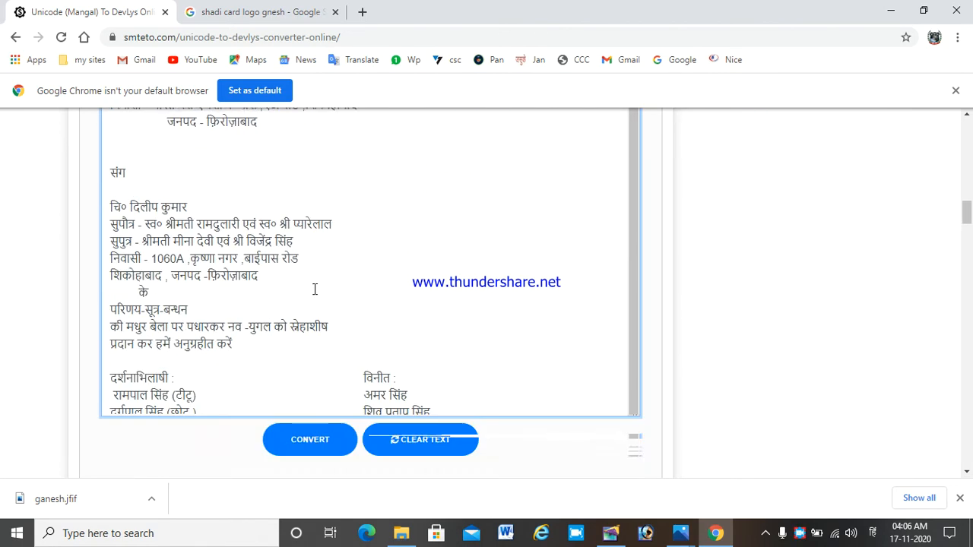
pyautogui.click(305, 268)
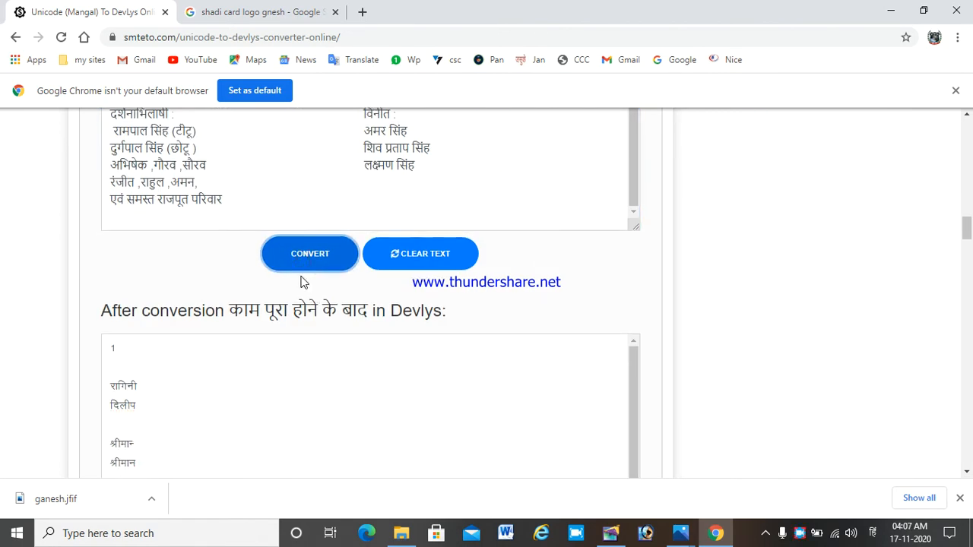
pyautogui.scroll(-4, 230, 266)
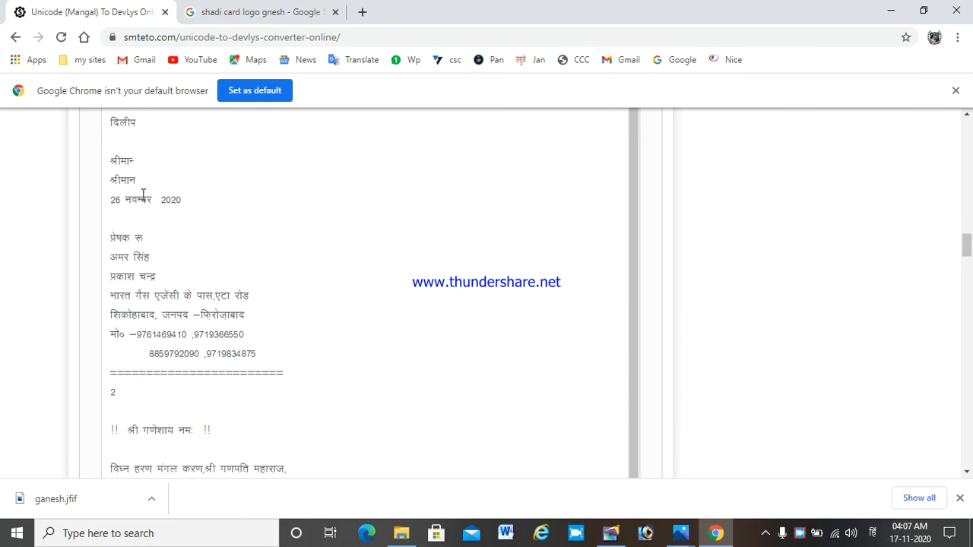
pyautogui.moveTo(141, 180); pyautogui.dragTo(105, 180)
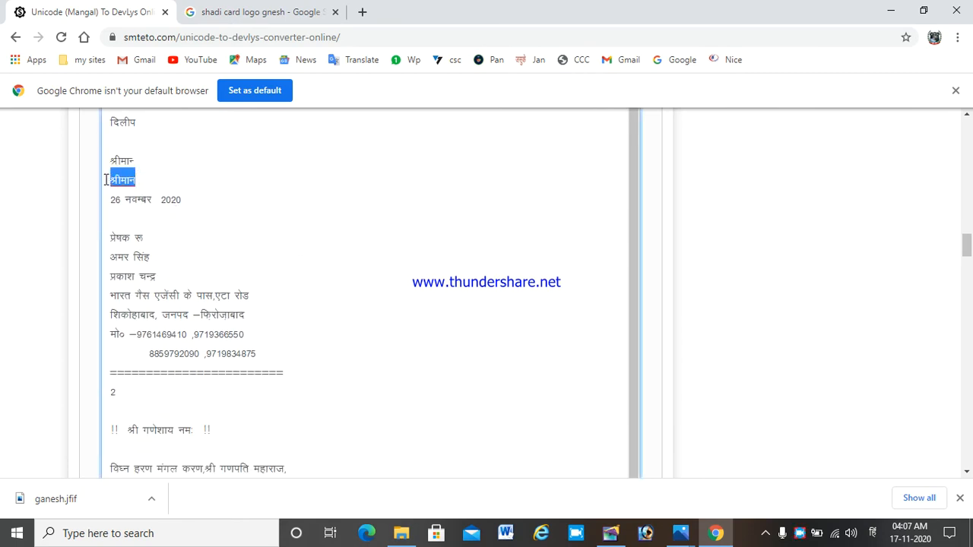
pyautogui.rightClick(114, 188)
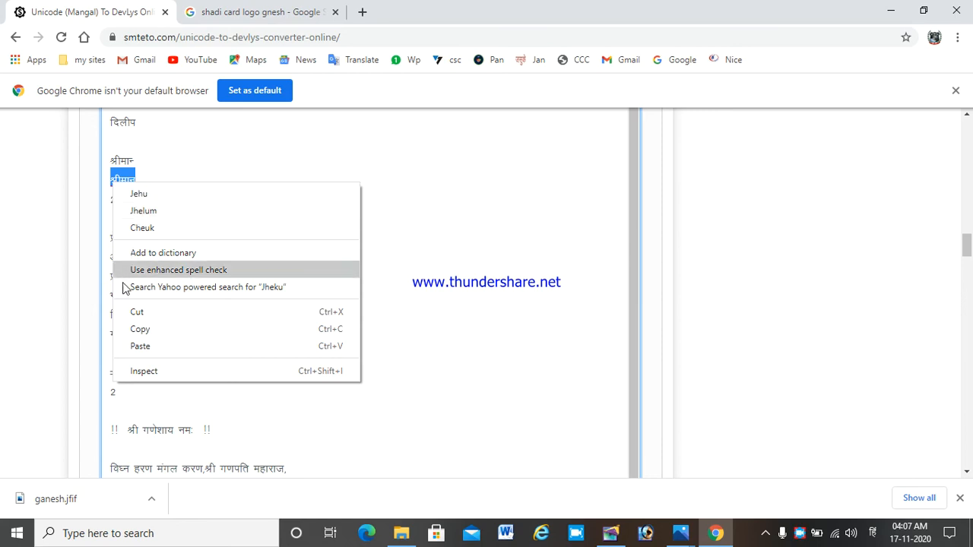
pyautogui.click(134, 329)
# Switch to PageMaker, paste श्रीमान into the text block below the शुभ विवाह heading, and set its font size to 36
pyautogui.moveTo(609, 528)
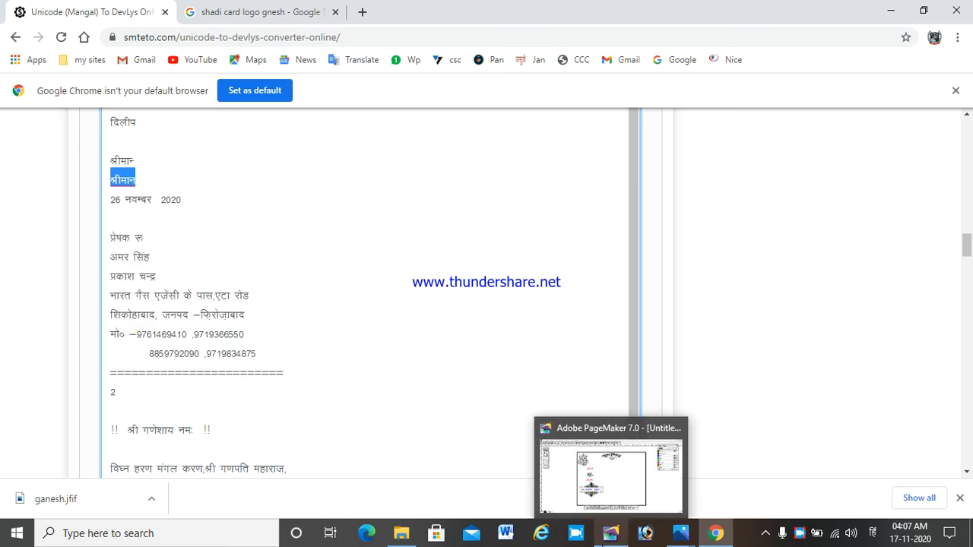
pyautogui.click(611, 532)
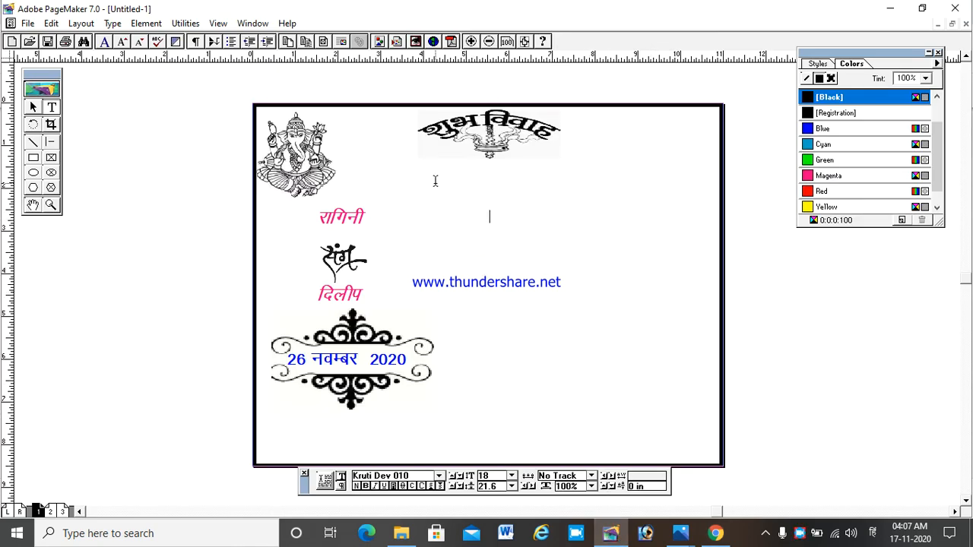
pyautogui.hotkey('ctrl', 'v')
pyautogui.moveTo(518, 216); pyautogui.dragTo(487, 216)
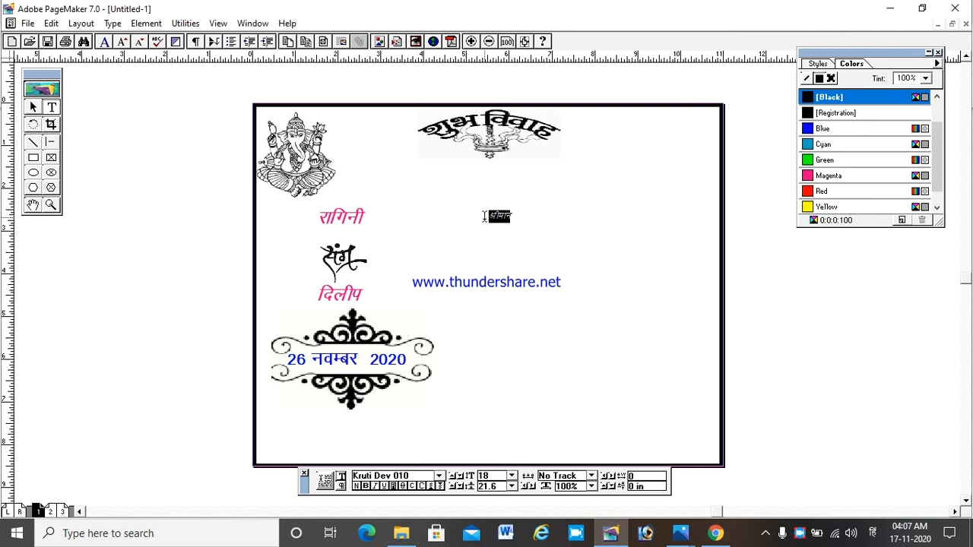
pyautogui.click(512, 476)
pyautogui.click(493, 433)
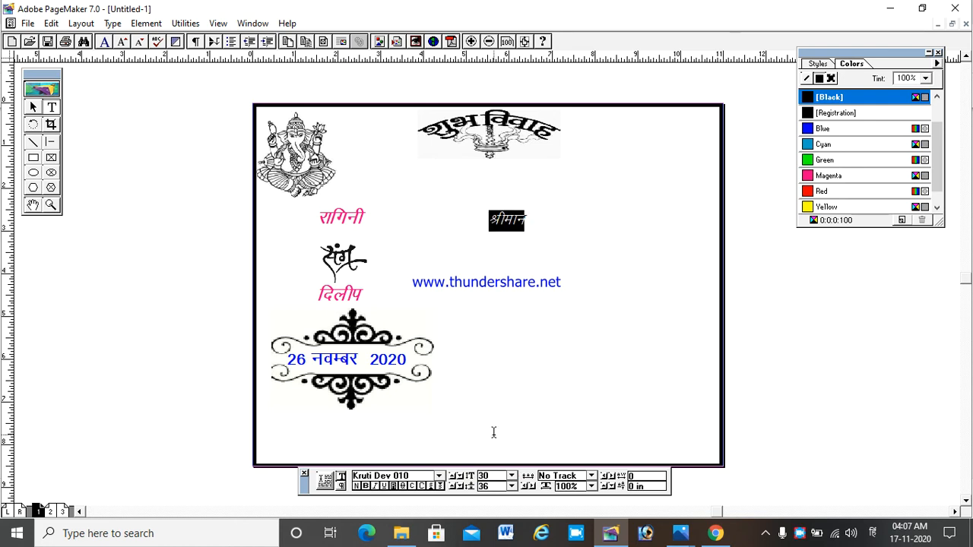
pyautogui.click(512, 476)
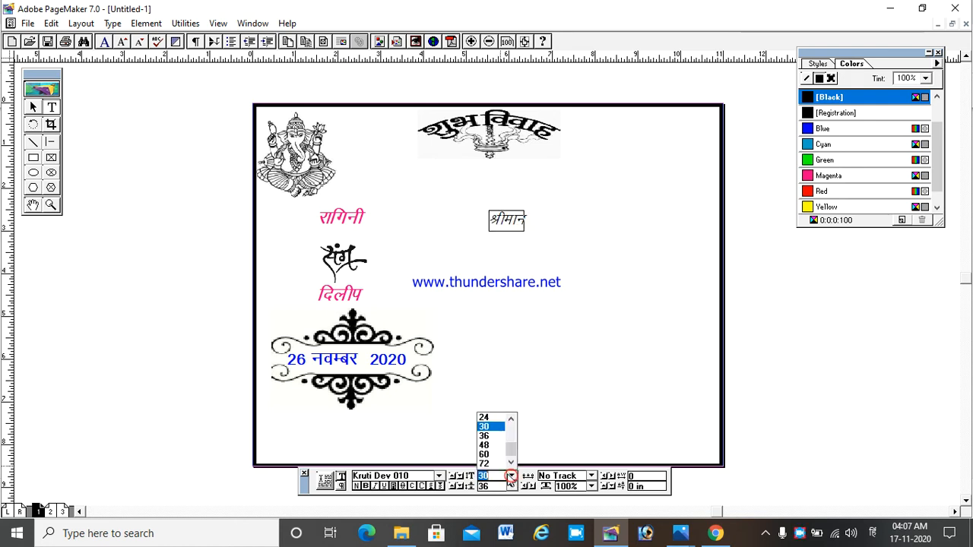
pyautogui.click(489, 437)
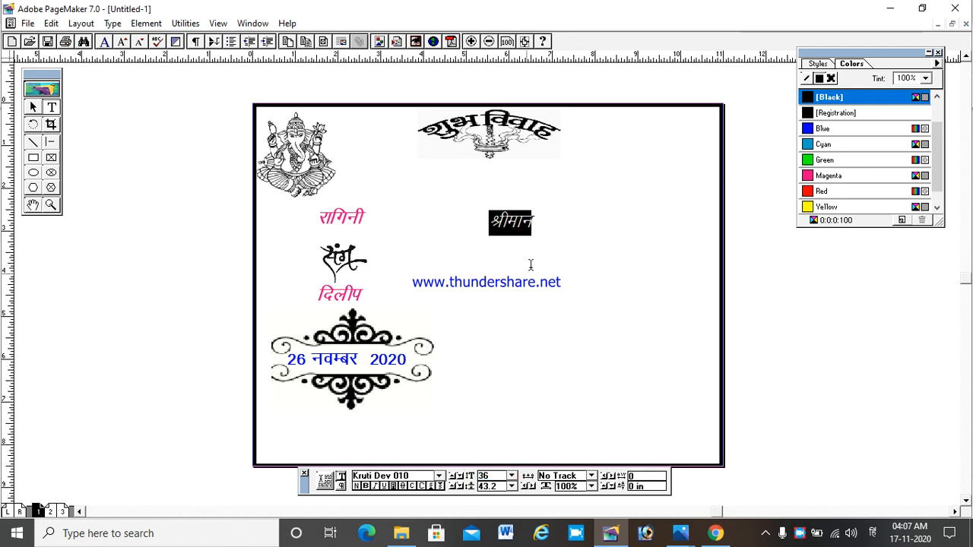
# Colour the word श्रीमान blue
pyautogui.click(547, 226)
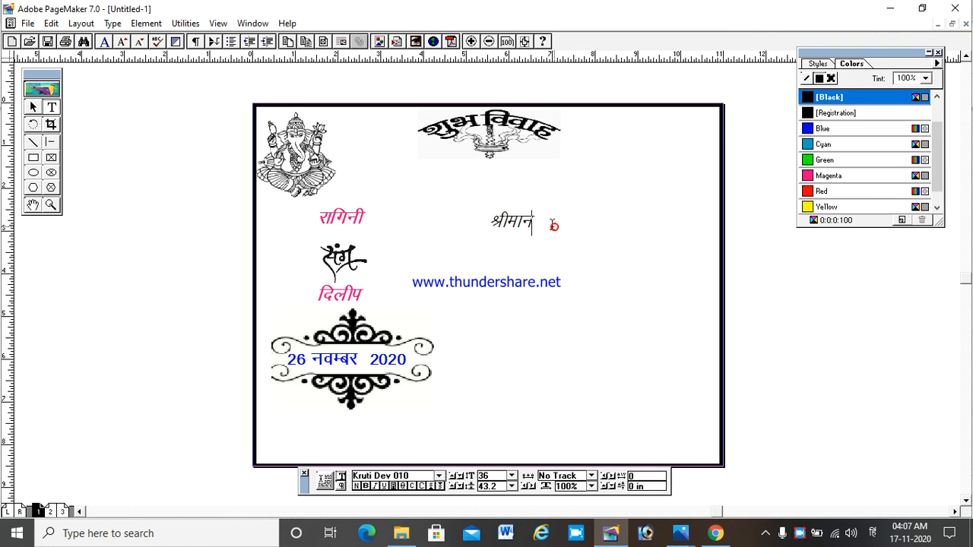
pyautogui.moveTo(554, 225); pyautogui.dragTo(493, 223)
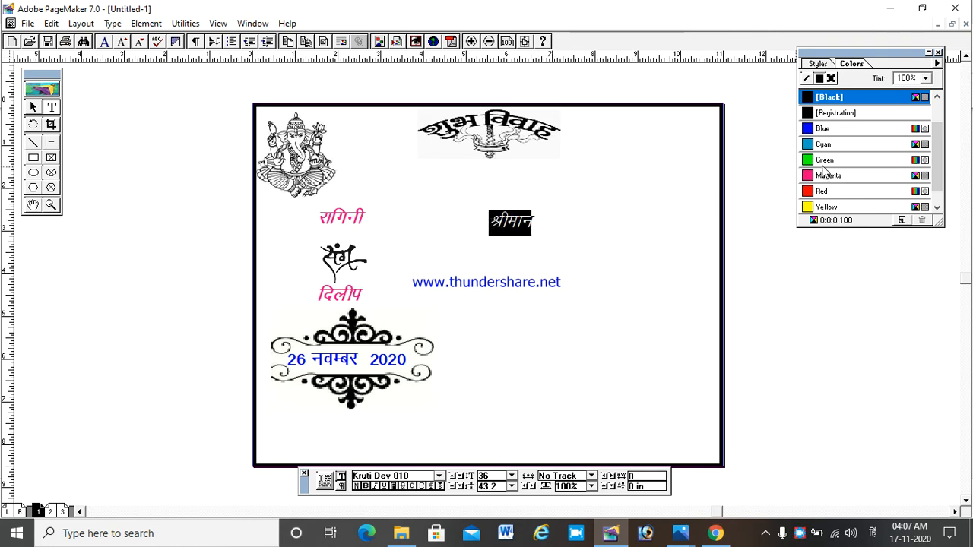
pyautogui.click(834, 136)
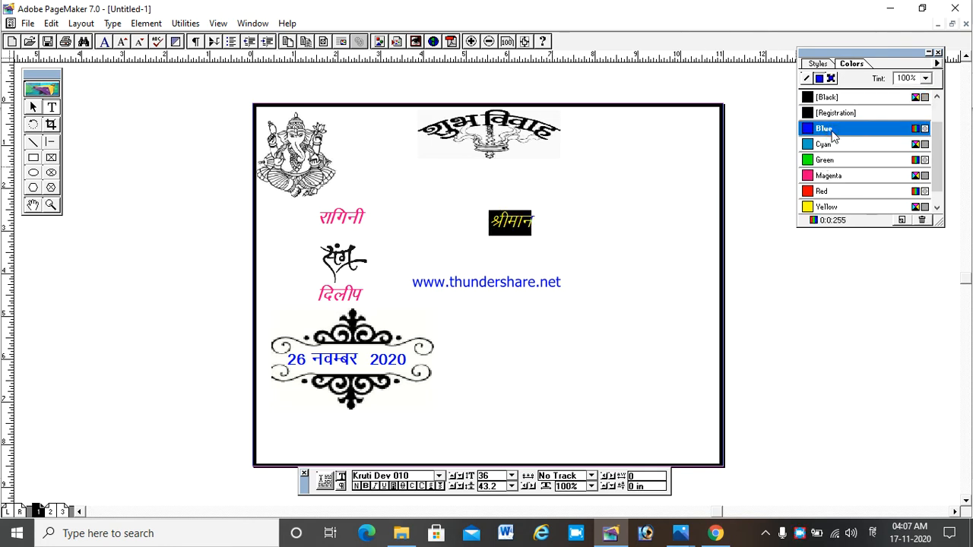
pyautogui.click(618, 240)
pyautogui.click(562, 226)
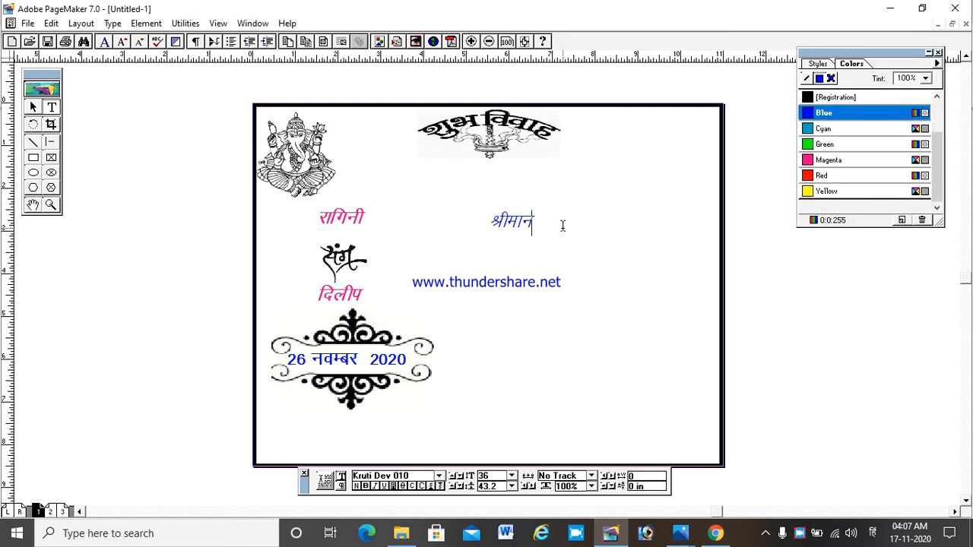
# Colour the word श्रीमान with [Registration], make it bold, and remove its italic style
pyautogui.moveTo(562, 224); pyautogui.dragTo(490, 217)
pyautogui.click(834, 97)
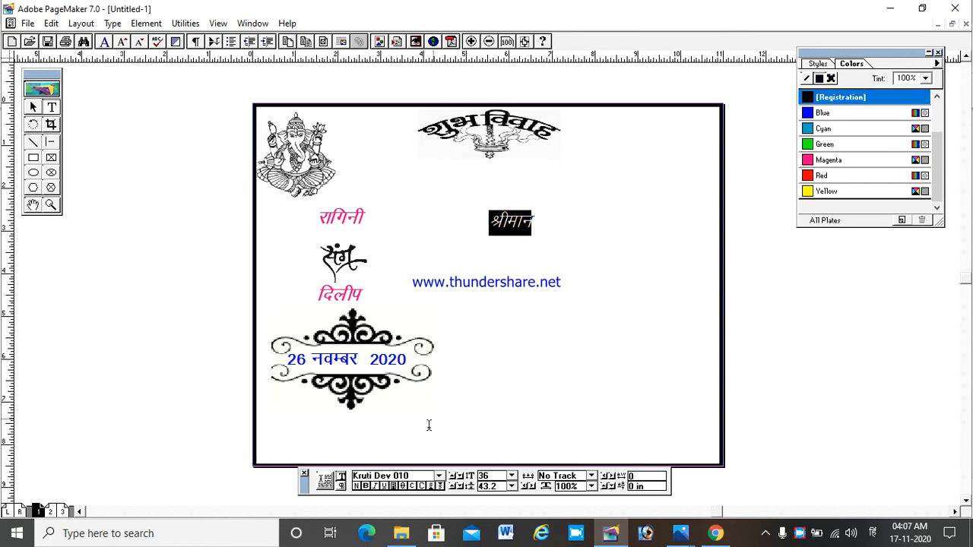
pyautogui.click(367, 486)
pyautogui.click(375, 487)
pyautogui.click(547, 224)
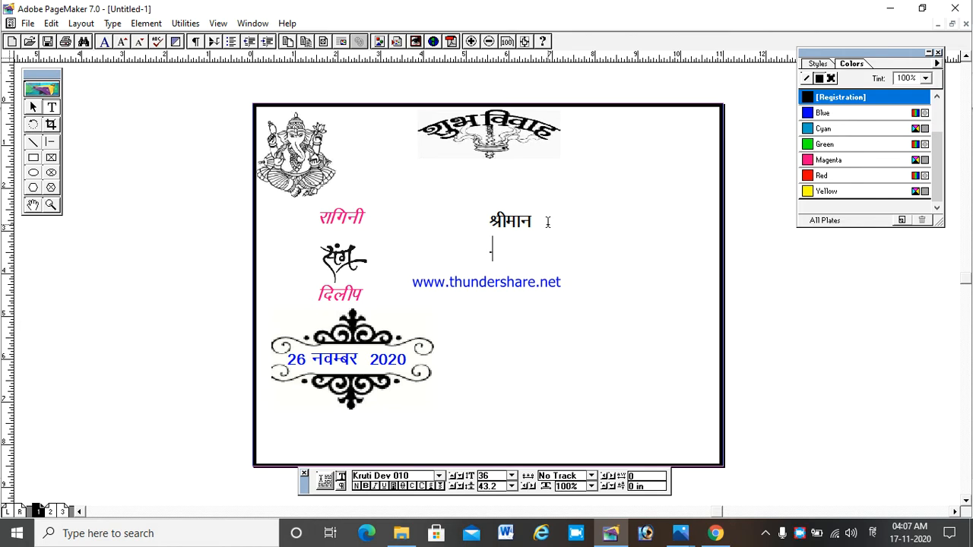
# Add three dashed lines of matching width below श्रीमान, each on its own line
pyautogui.write('.......................................')
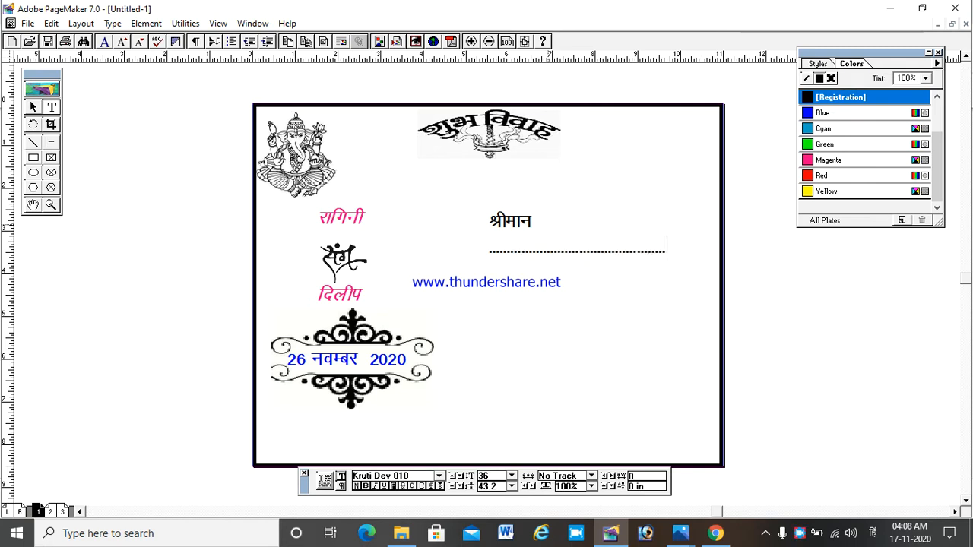
pyautogui.press('Return')
pyautogui.write('.............................................')
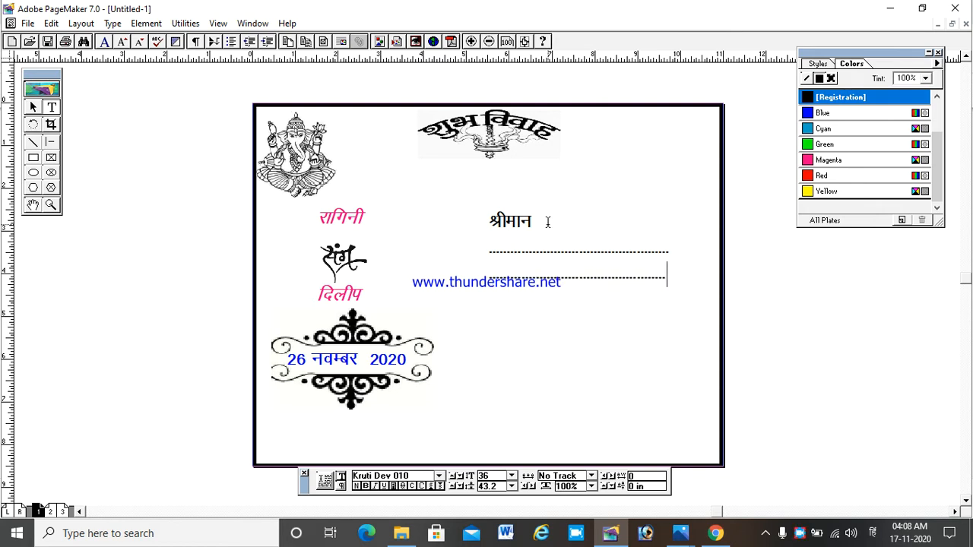
pyautogui.write('.')
pyautogui.press('Return')
pyautogui.write('...........................')
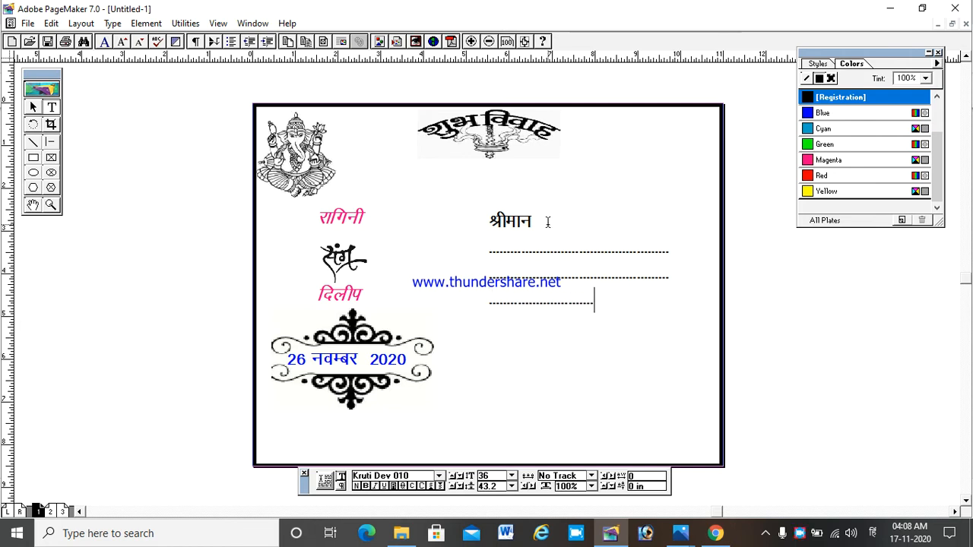
pyautogui.write('............')
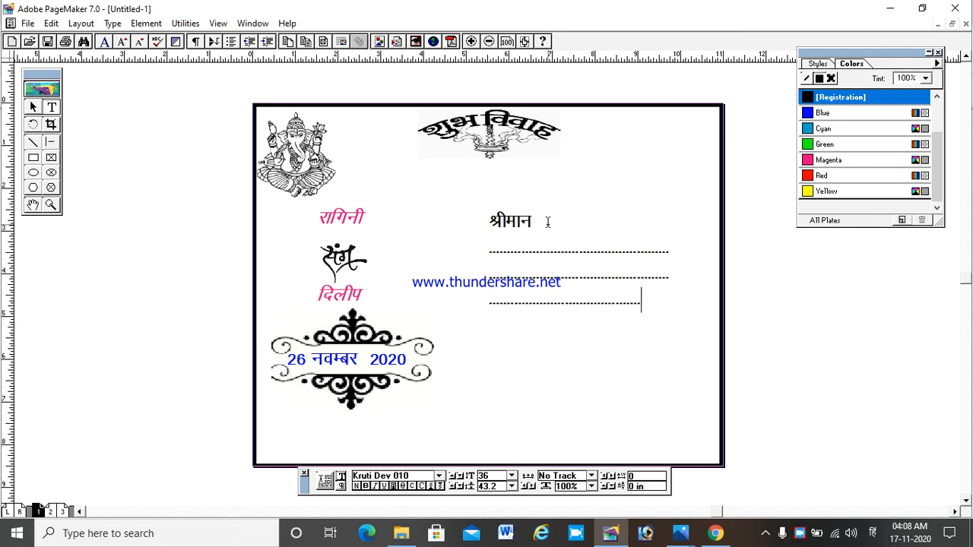
pyautogui.write('......')
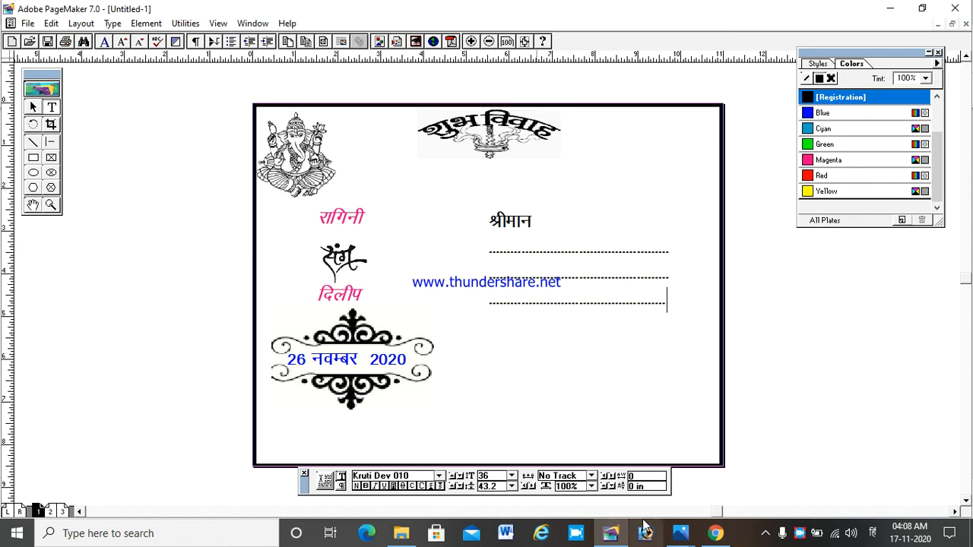
# Switch to the ShadicardFront.jpeg reference in Photos and examine the logo and the श्रीमान् lines on the card
pyautogui.click(687, 536)
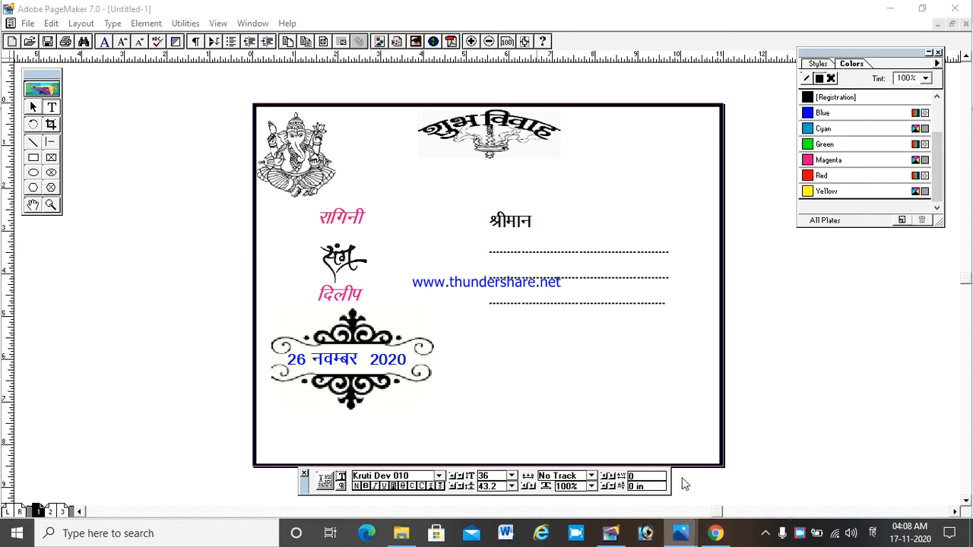
pyautogui.rightClick(679, 540)
pyautogui.click(679, 541)
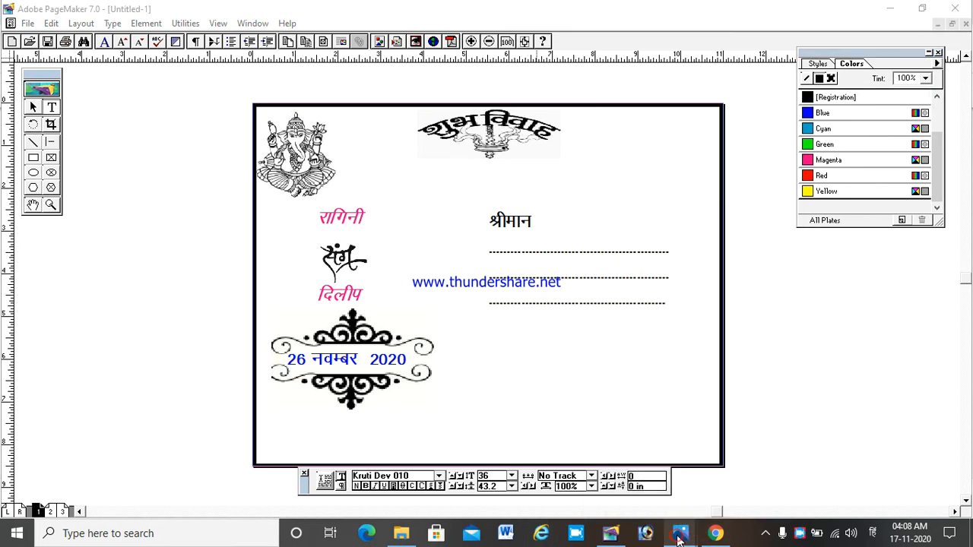
pyautogui.moveTo(681, 536)
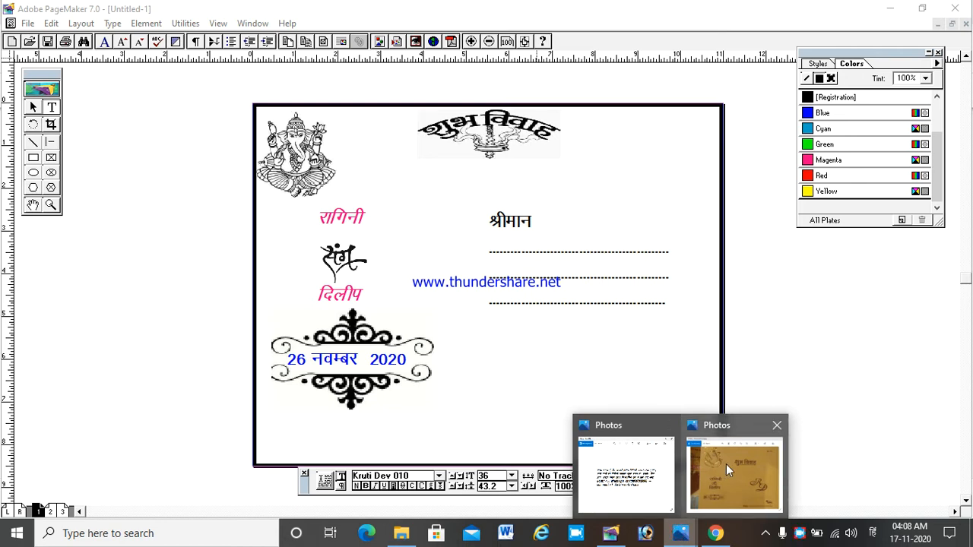
pyautogui.moveTo(726, 463)
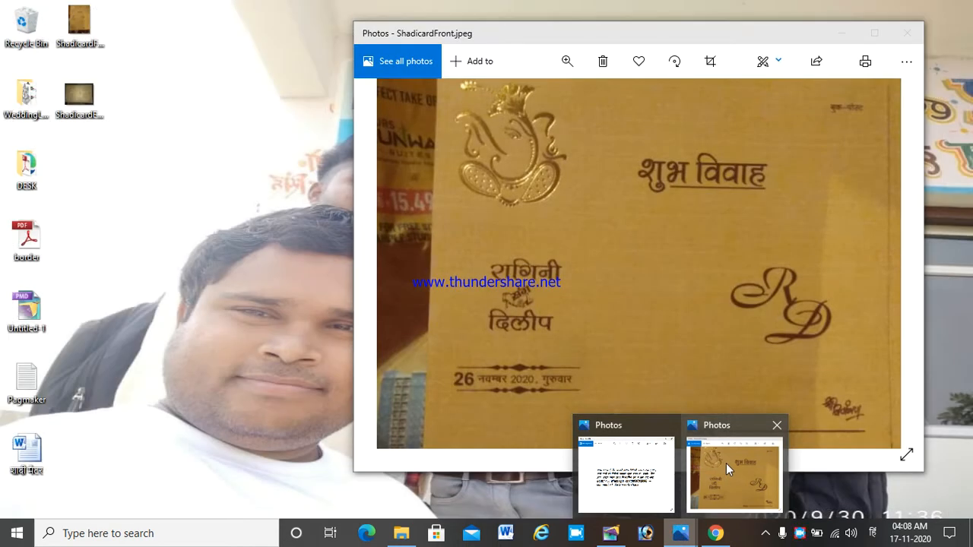
pyautogui.click(727, 463)
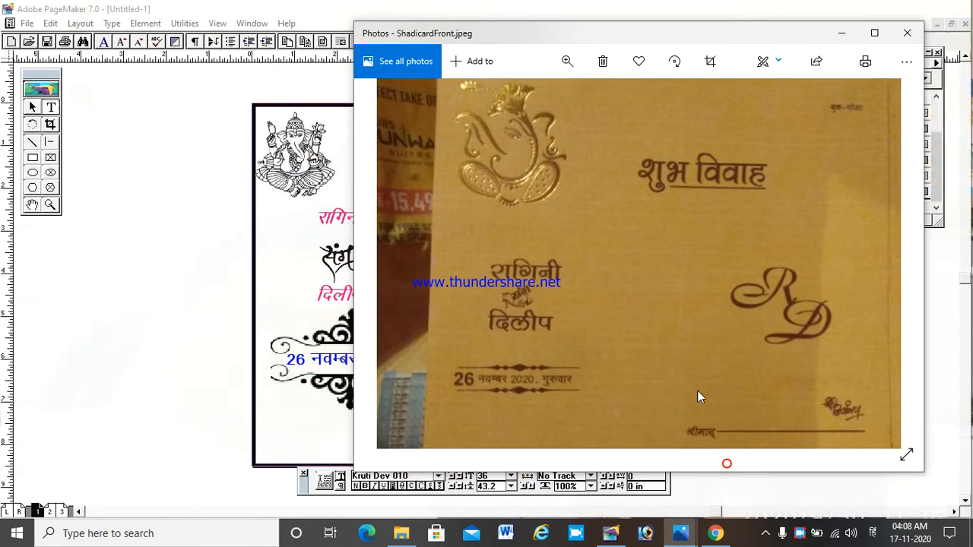
pyautogui.moveTo(661, 349); pyautogui.dragTo(628, 260)
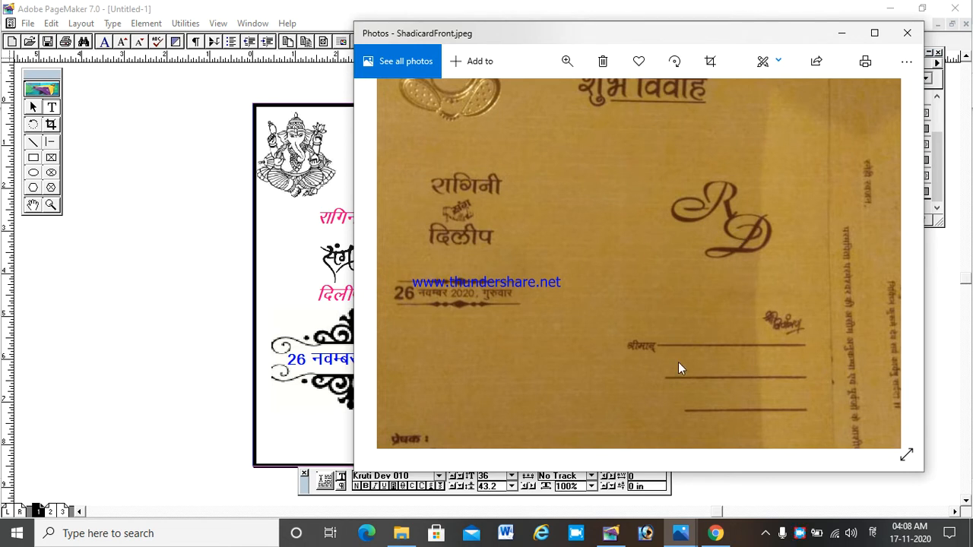
# Switch to the Google Images results in Chrome and search for "shadi card logo rd"
pyautogui.moveTo(719, 536)
pyautogui.click(704, 489)
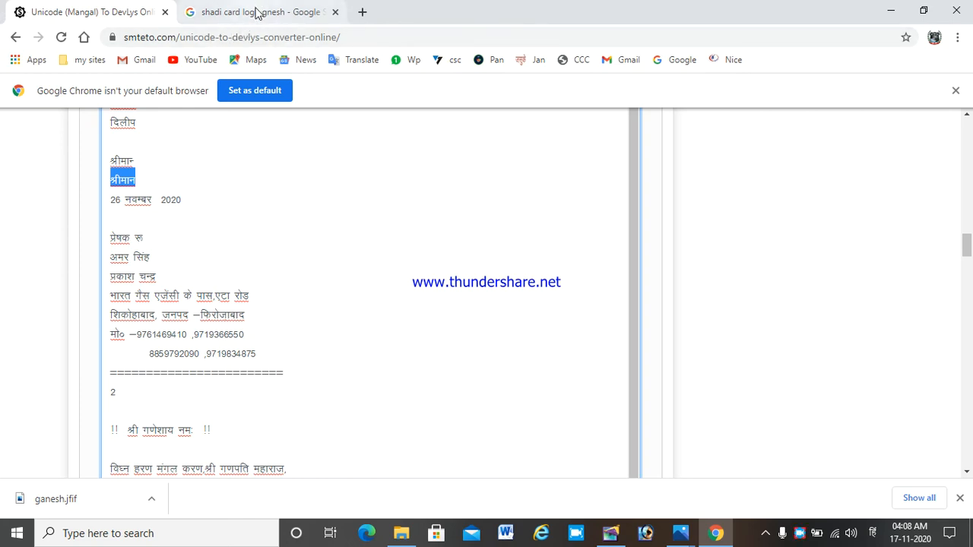
pyautogui.click(257, 12)
pyautogui.scroll(-5, 365, 164)
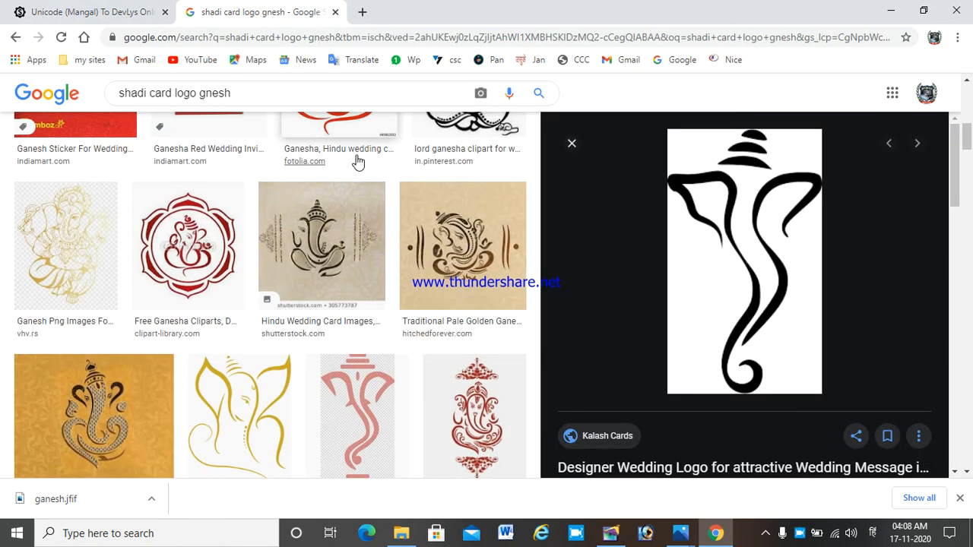
pyautogui.click(263, 98)
pyautogui.press('BackSpace')
pyautogui.press('BackSpace')
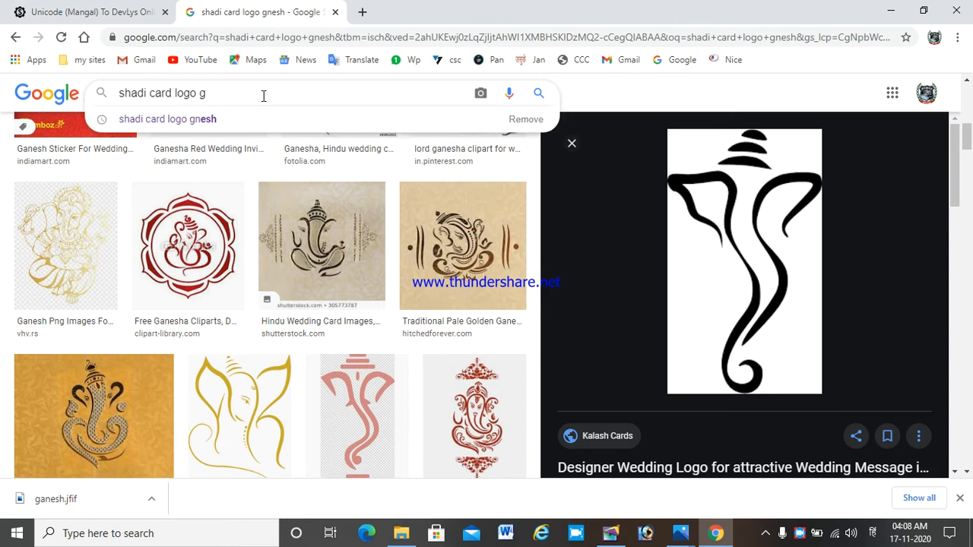
pyautogui.write('rd')
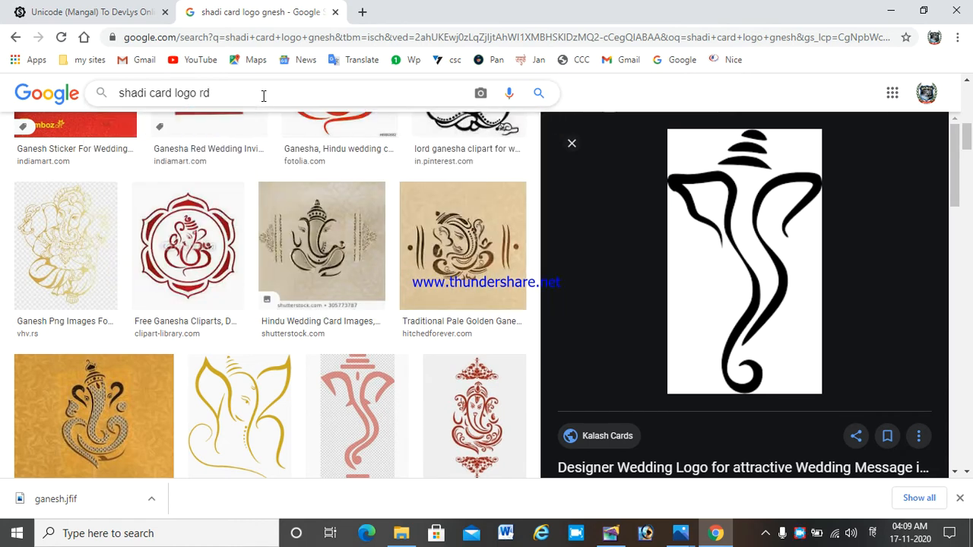
pyautogui.press('Return')
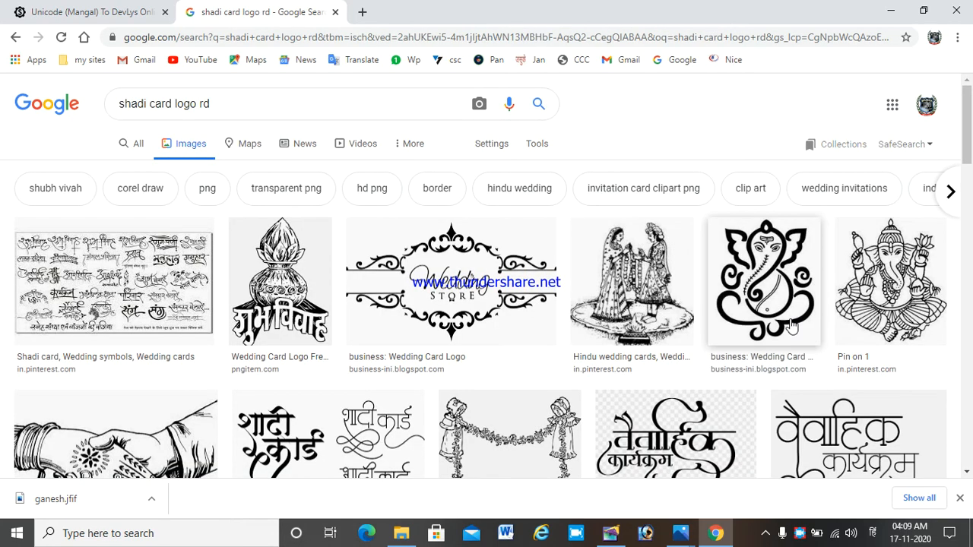
# Look through the wedding card logo results for an RD initials monogram
pyautogui.scroll(-1, 791, 325)
pyautogui.scroll(-5, 791, 325)
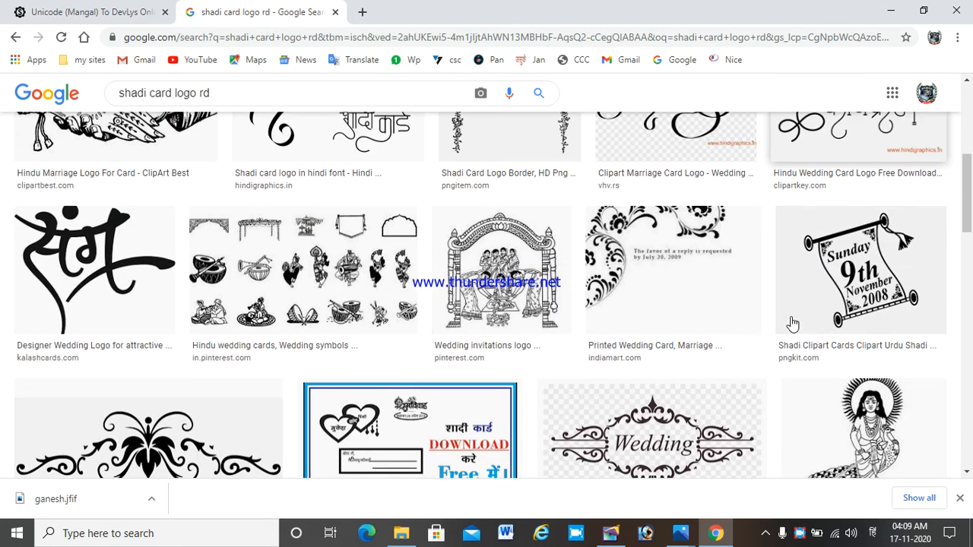
pyautogui.scroll(-2, 791, 325)
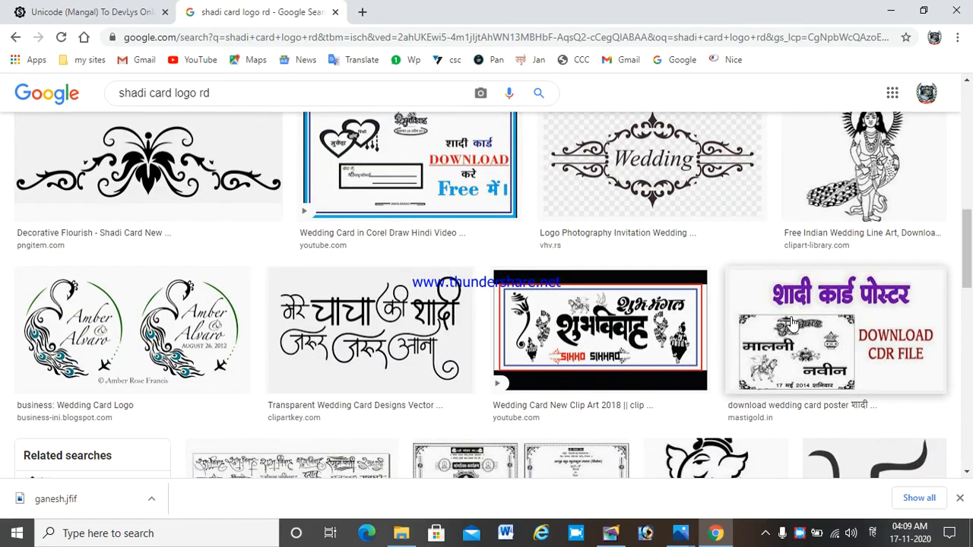
pyautogui.scroll(-5, 792, 325)
pyautogui.scroll(-5, 792, 325)
pyautogui.scroll(6, 792, 324)
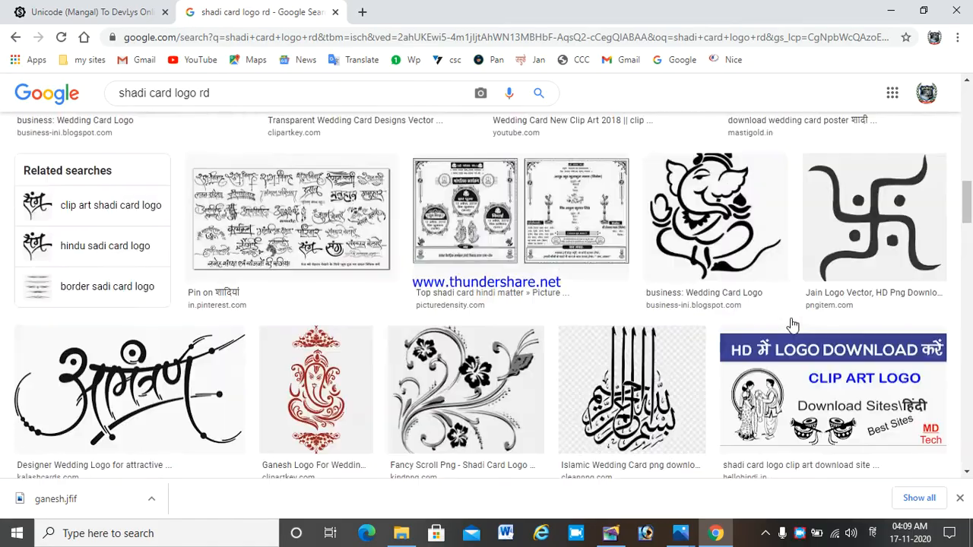
pyautogui.scroll(15, 790, 326)
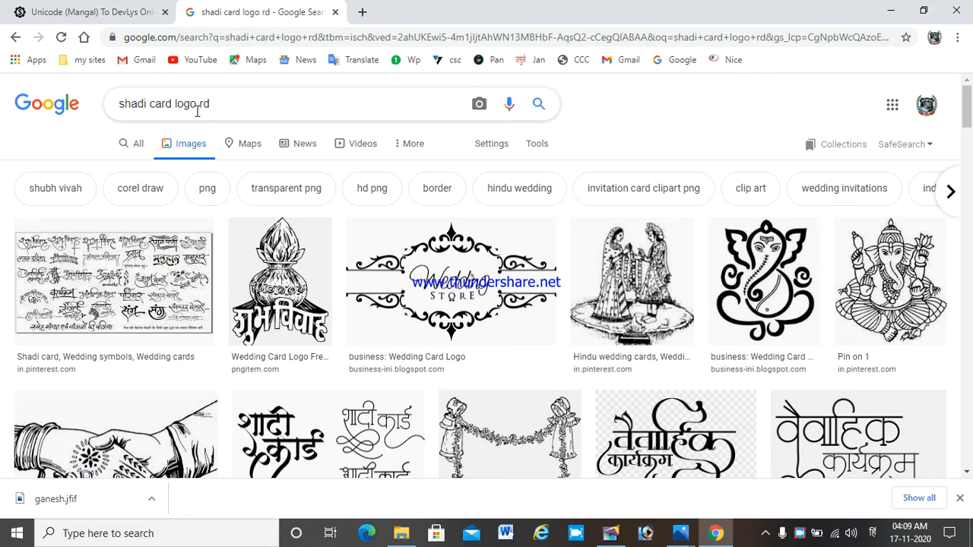
# Search Google Images for "rd logo" and look through the results for a monogram resembling the one on the reference card
pyautogui.moveTo(200, 107); pyautogui.dragTo(71, 122)
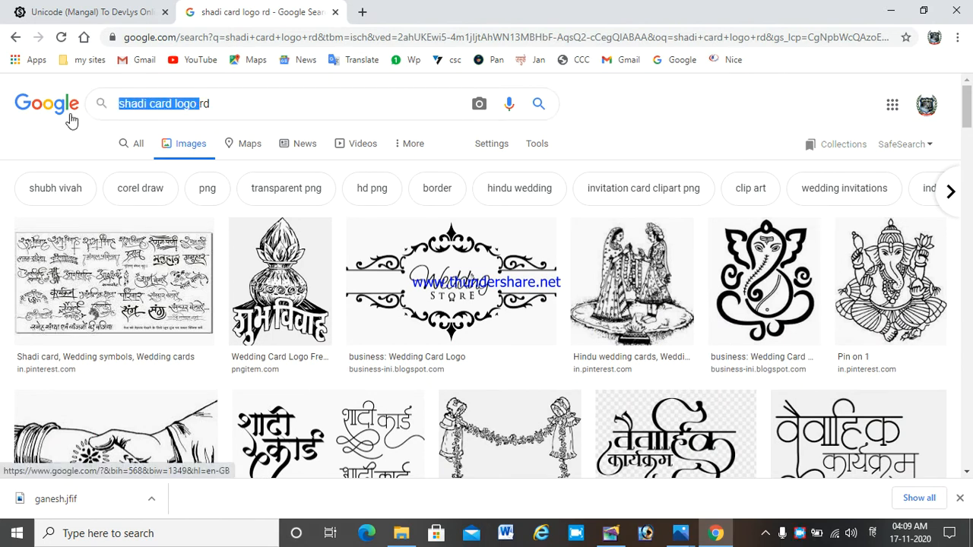
pyautogui.press('BackSpace')
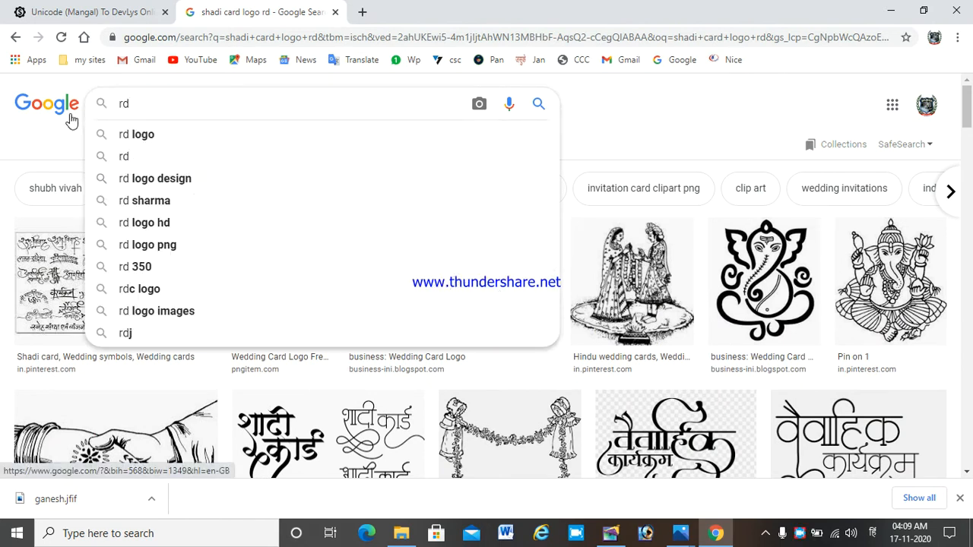
pyautogui.press('Down')
pyautogui.press('Return')
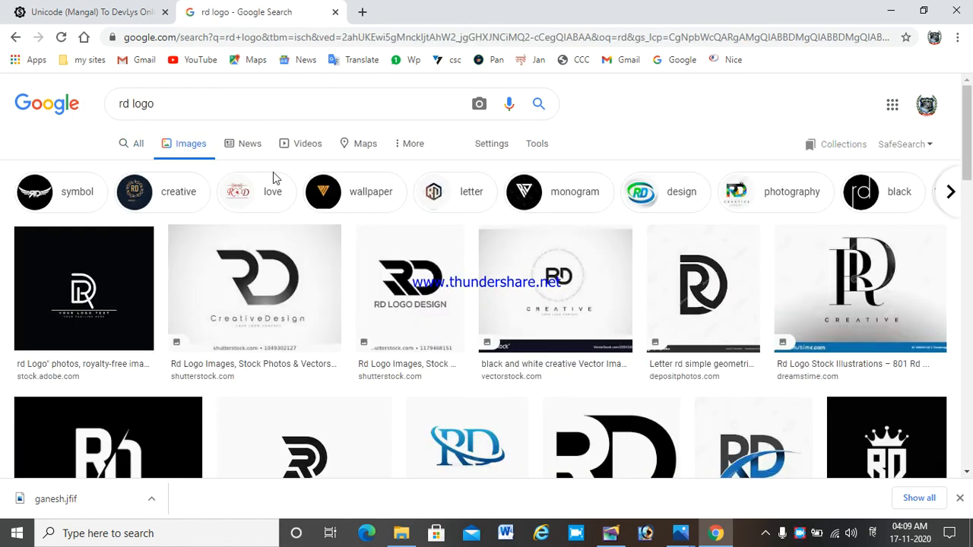
pyautogui.scroll(-3, 456, 281)
pyautogui.scroll(-2, 489, 365)
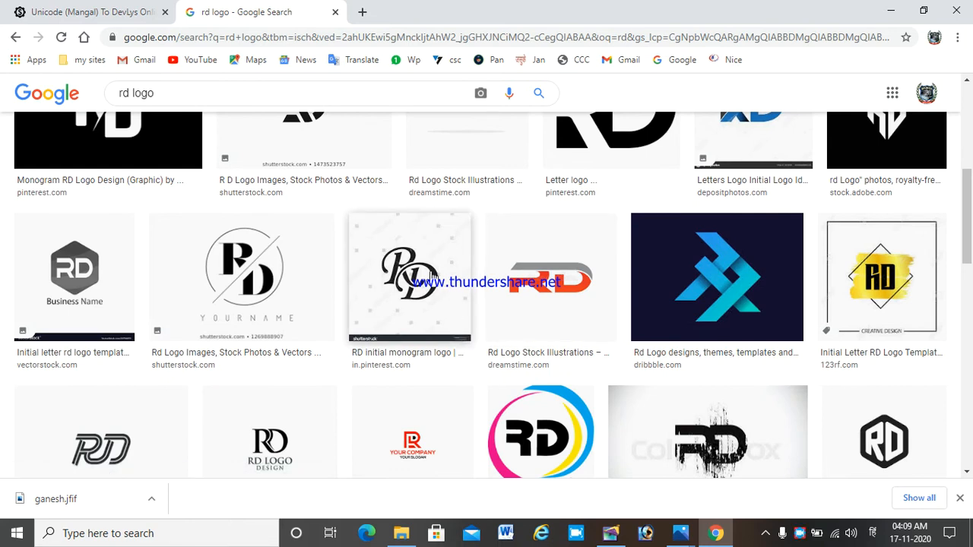
pyautogui.scroll(-3, 432, 280)
pyautogui.scroll(-5, 432, 280)
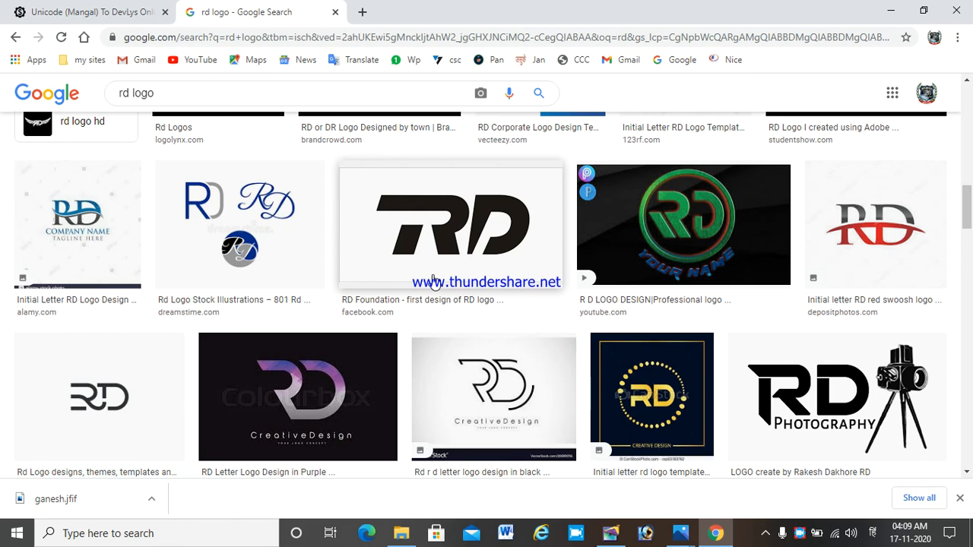
pyautogui.scroll(-8, 433, 281)
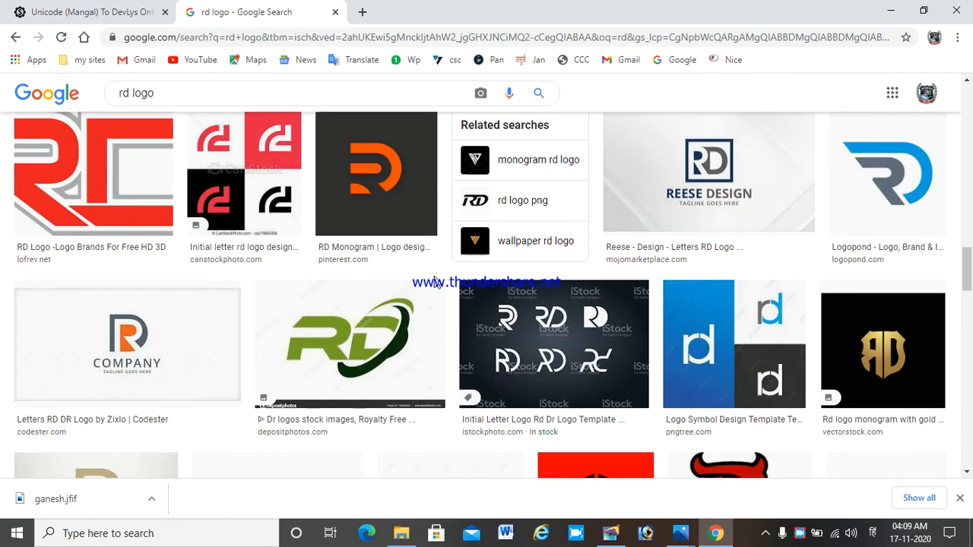
pyautogui.scroll(-10, 434, 283)
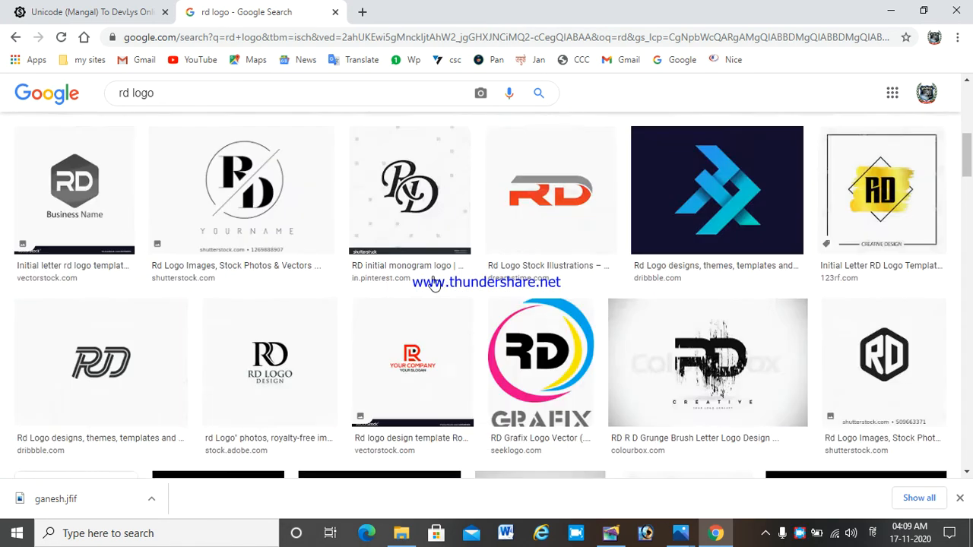
pyautogui.scroll(4, 437, 283)
pyautogui.scroll(-3, 433, 304)
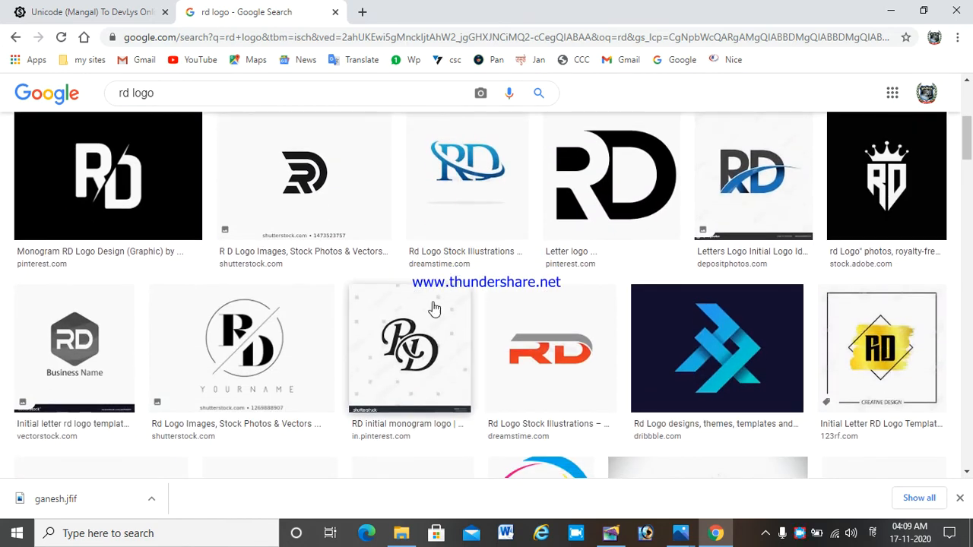
# Save the intertwined black RD initial monogram image as rd in the WeddingLogos folder
pyautogui.rightClick(406, 346)
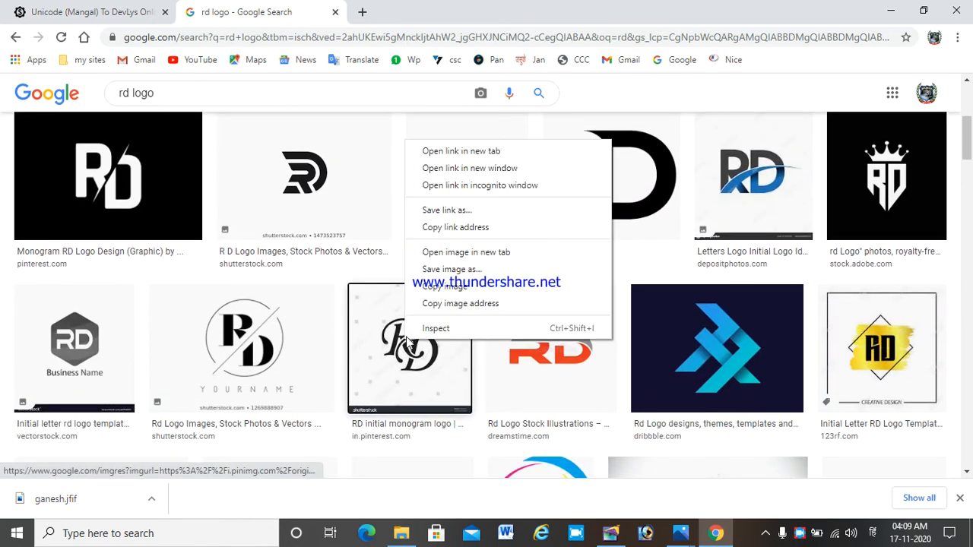
pyautogui.click(444, 269)
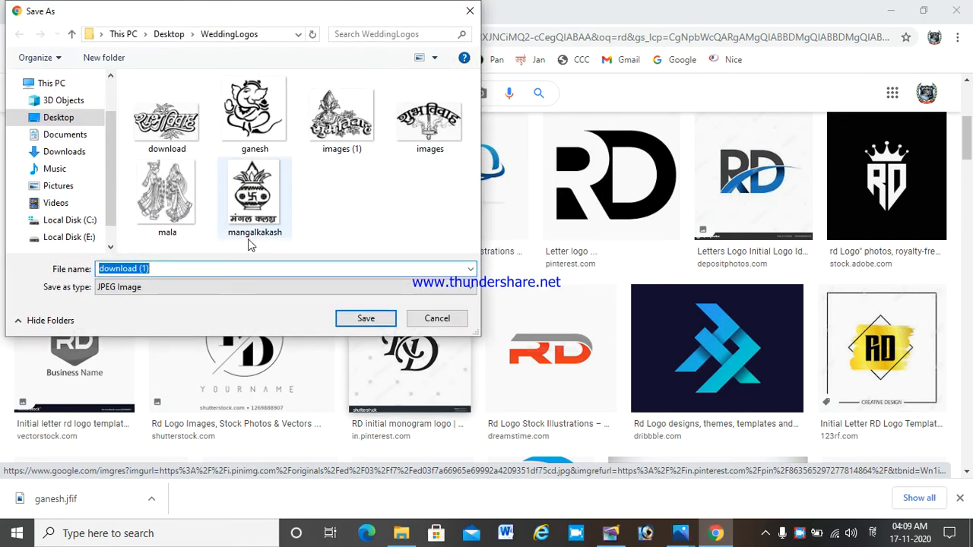
pyautogui.write('rd')
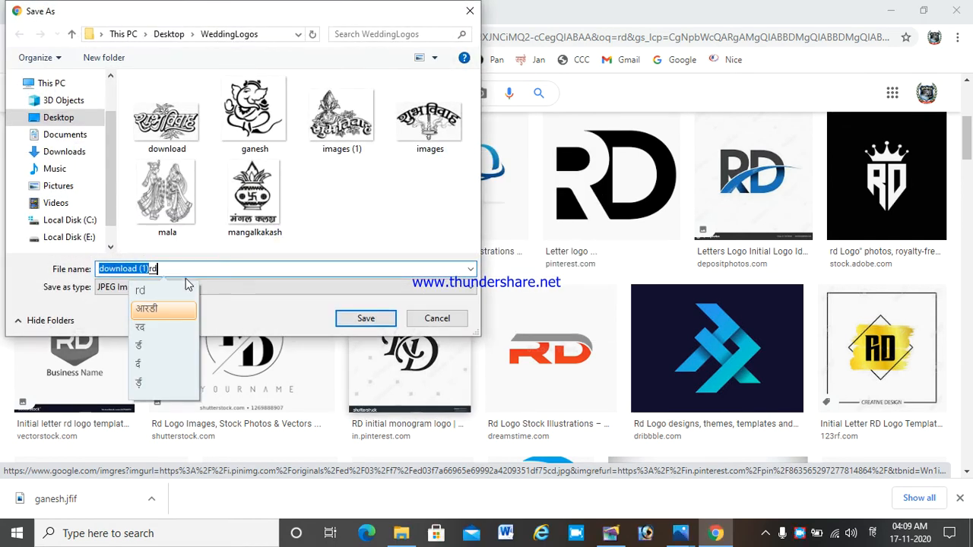
pyautogui.press('Up')
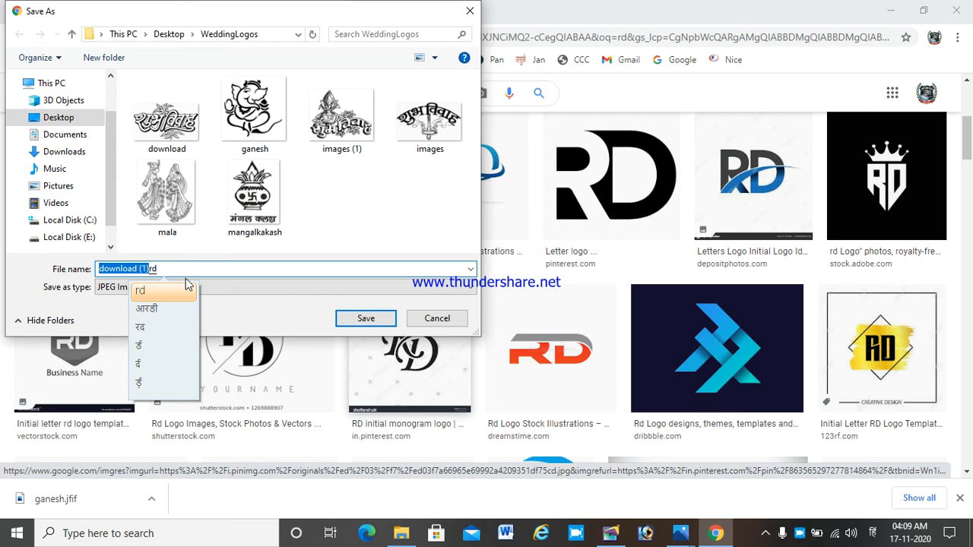
pyautogui.click(182, 289)
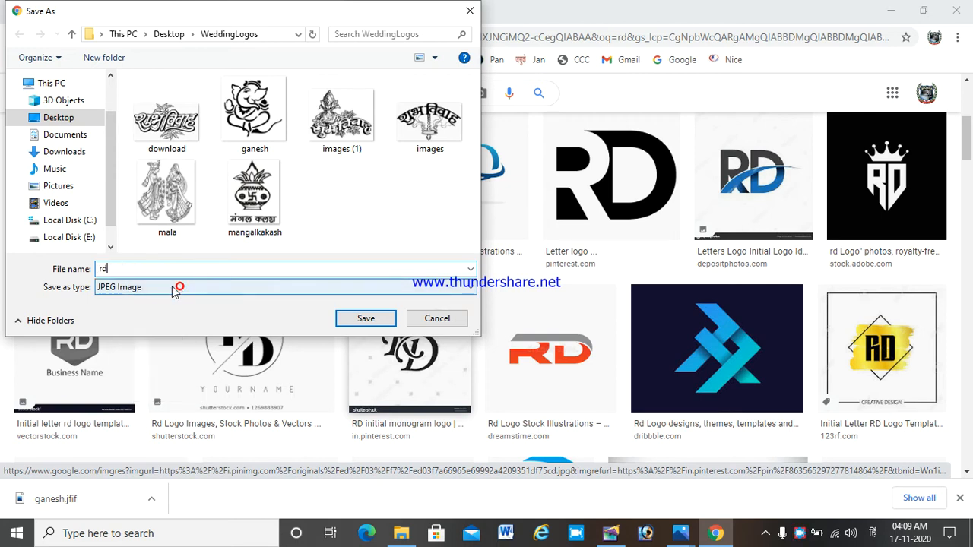
pyautogui.click(351, 318)
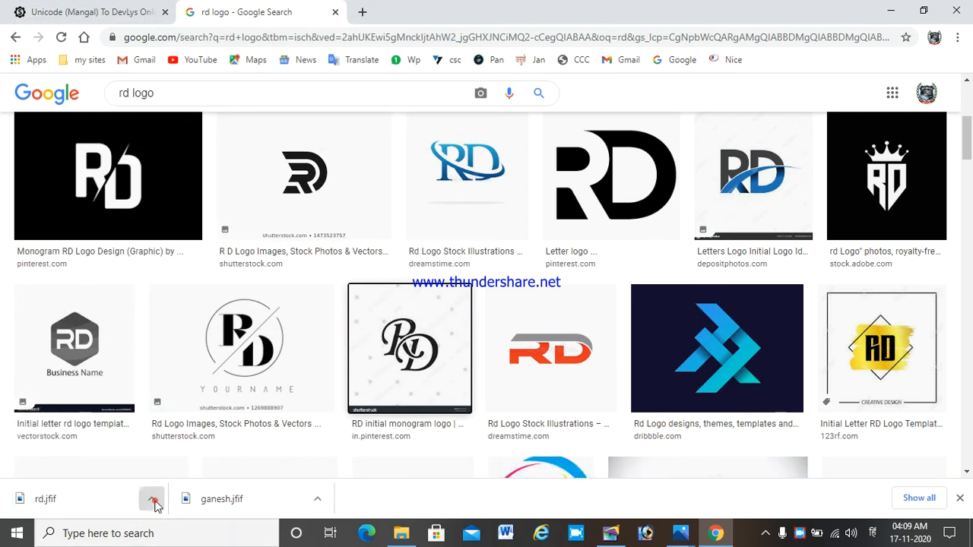
# Show the downloaded rd.jfif in its folder and open it in Paint
pyautogui.click(151, 500)
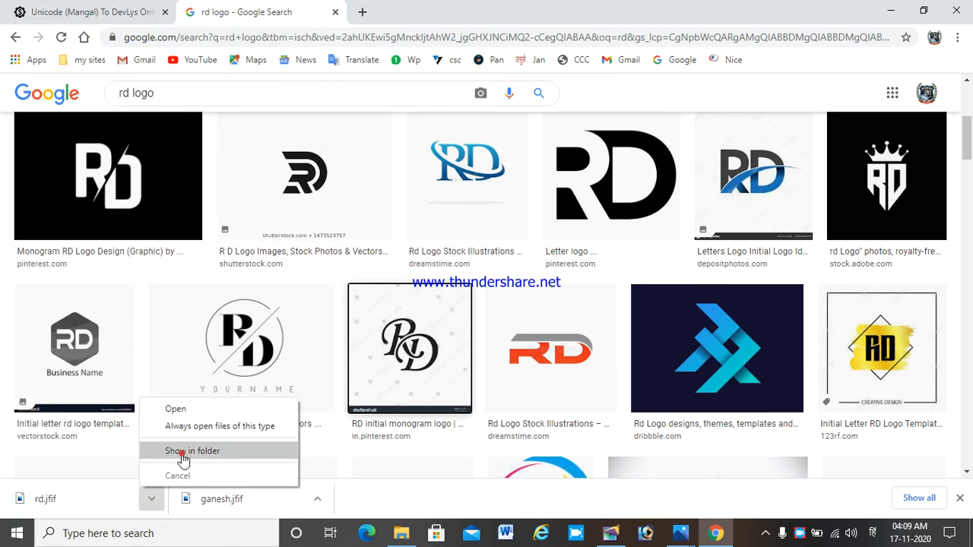
pyautogui.click(181, 454)
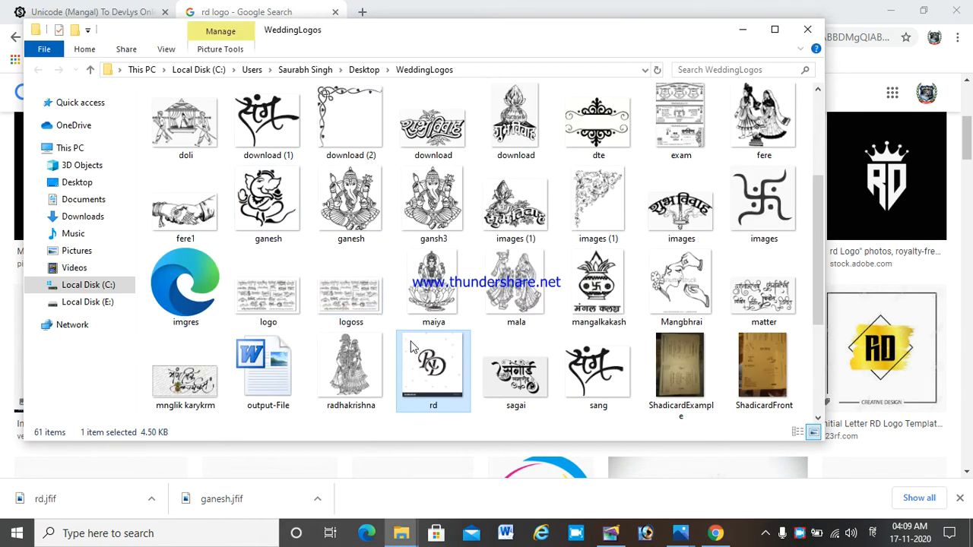
pyautogui.rightClick(436, 368)
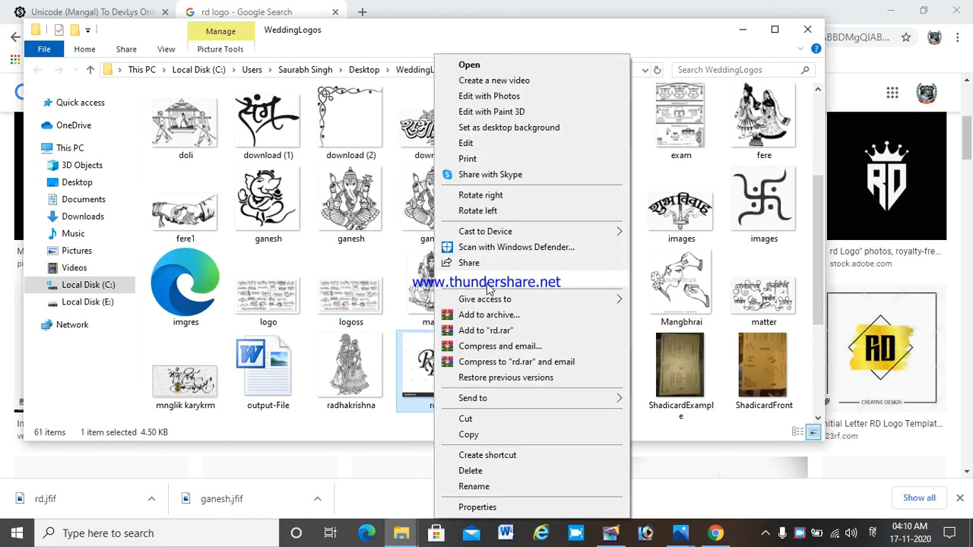
pyautogui.moveTo(594, 281)
pyautogui.click(661, 295)
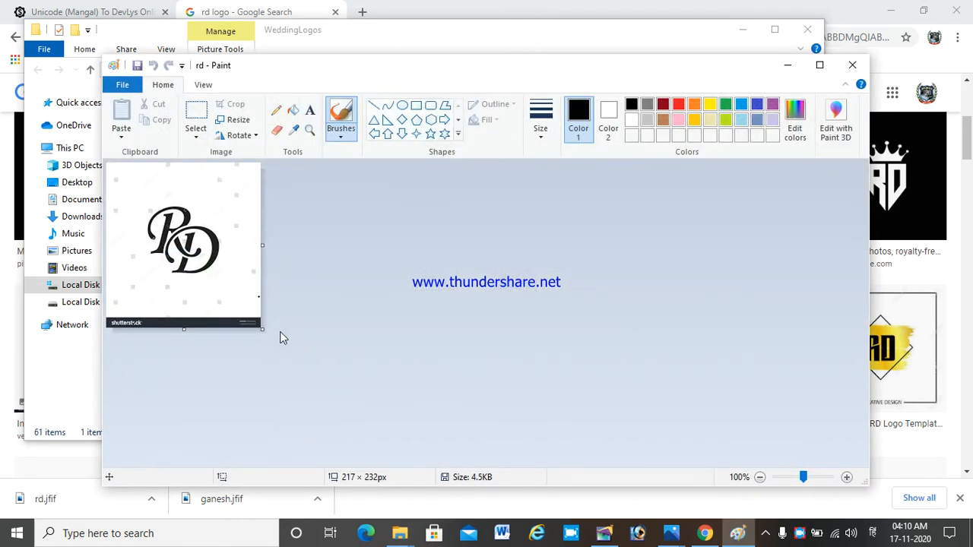
# Crop the canvas to about 170 × 176 px to remove the black watermark strip, and save it as JPEG rdd in WeddingLogos
pyautogui.moveTo(260, 327); pyautogui.dragTo(229, 289)
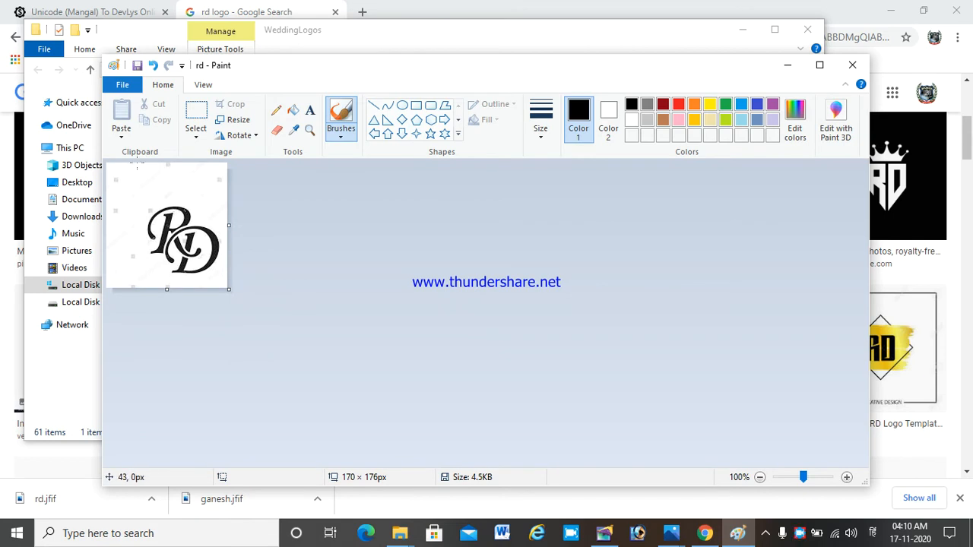
pyautogui.click(131, 85)
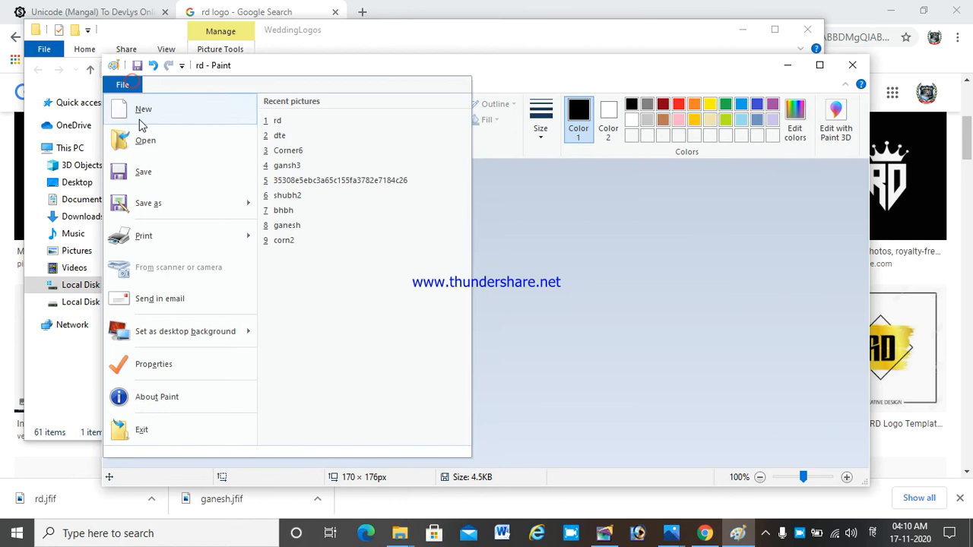
pyautogui.click(152, 202)
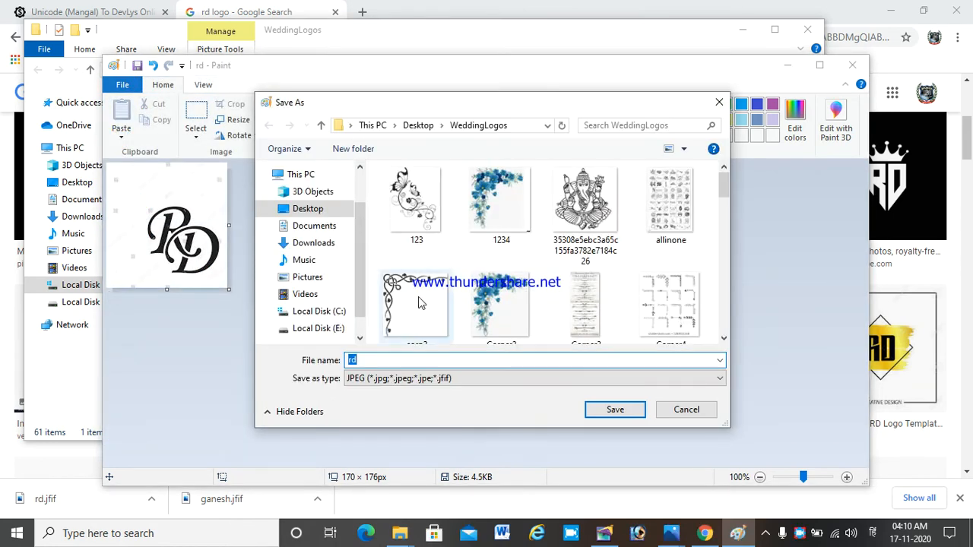
pyautogui.write('rdd')
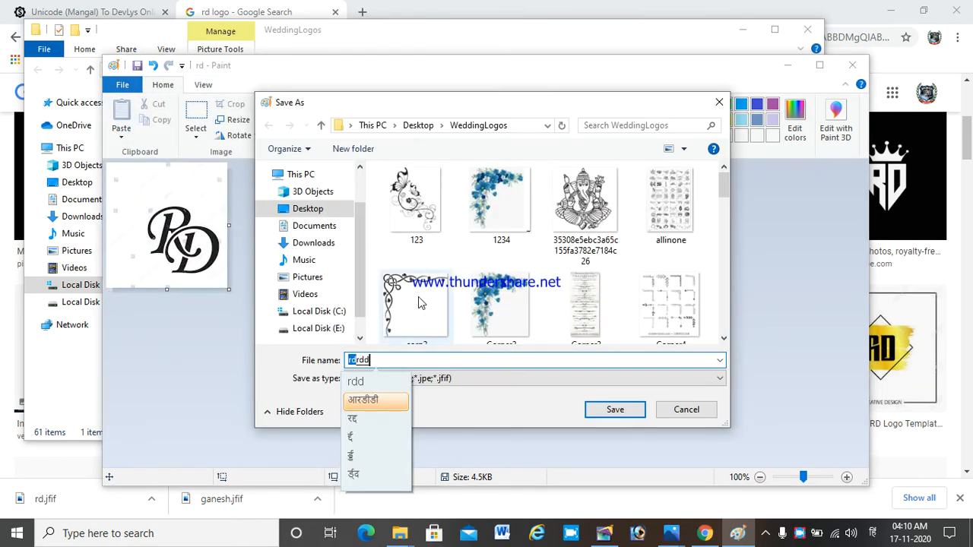
pyautogui.press('Up')
pyautogui.press('Return')
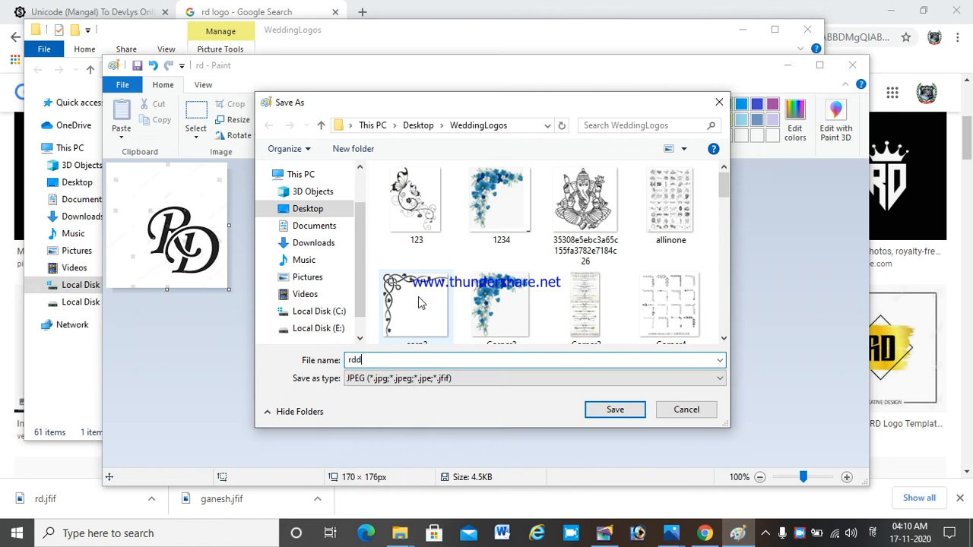
pyautogui.press('Return')
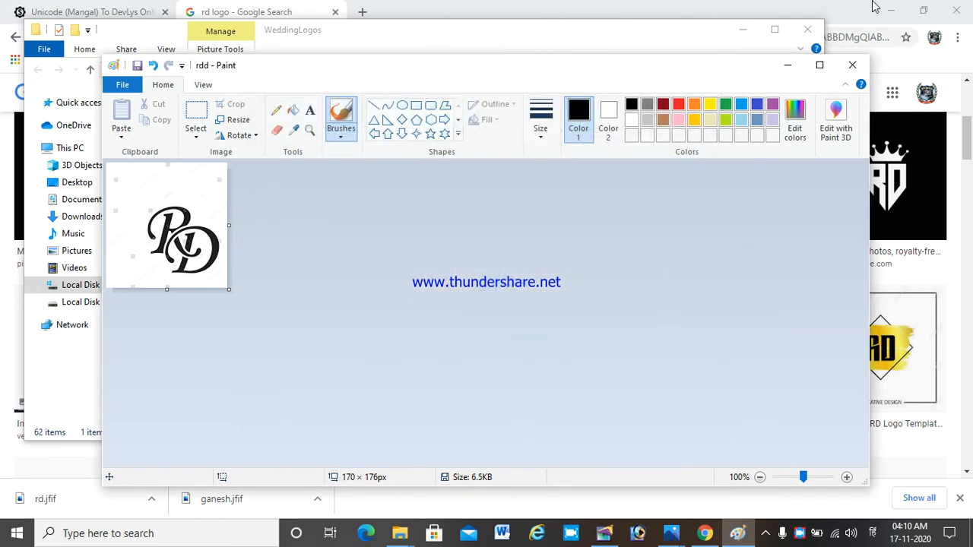
# Close Paint and the WeddingLogos folder window, and switch back to the wedding card in PageMaker
pyautogui.click(852, 65)
pyautogui.click(808, 29)
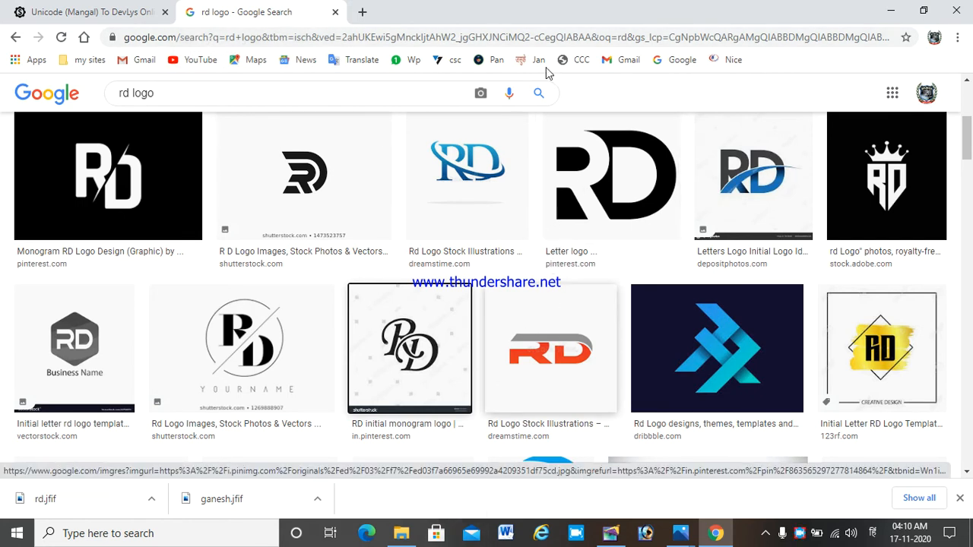
pyautogui.click(611, 533)
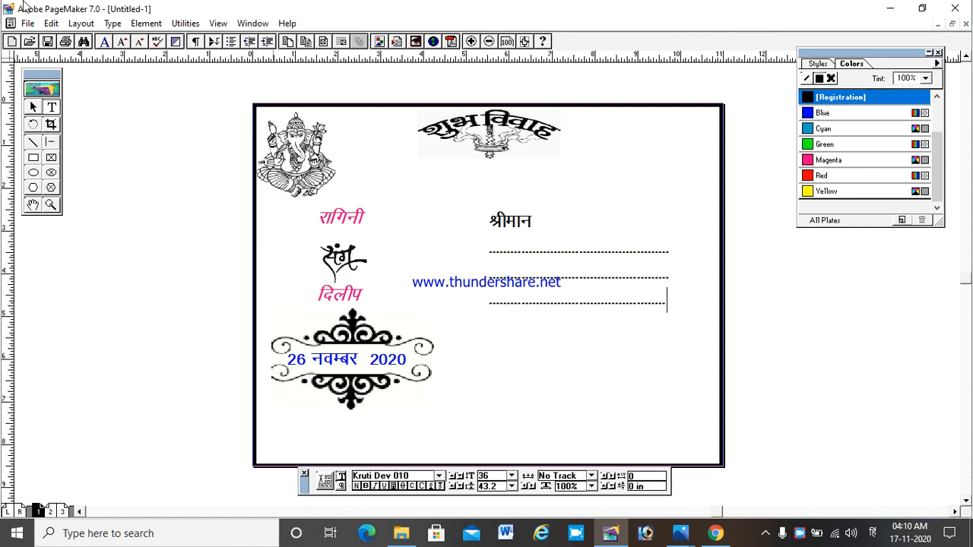
# Place rdd.jpg from the WeddingLogos folder as an inline graphic below the dotted address lines
pyautogui.click(27, 24)
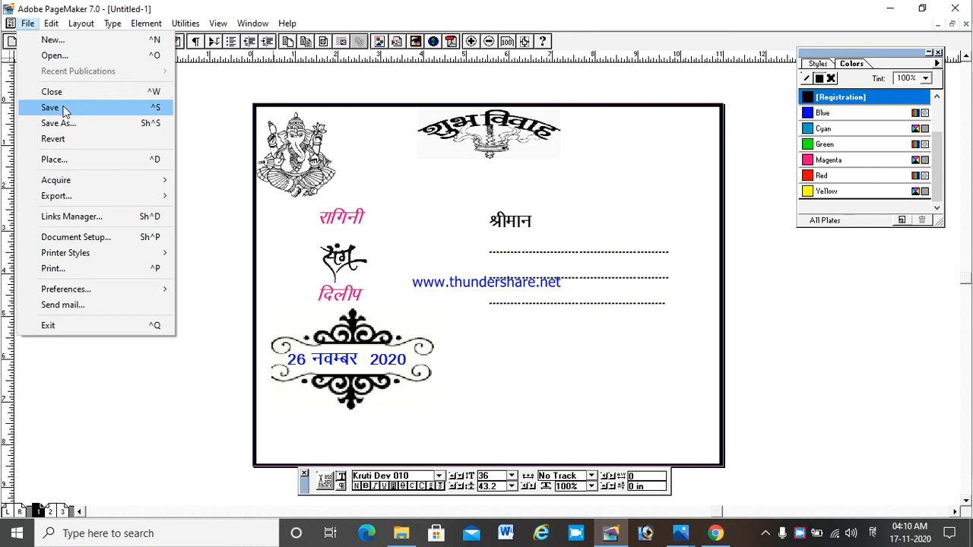
pyautogui.click(61, 162)
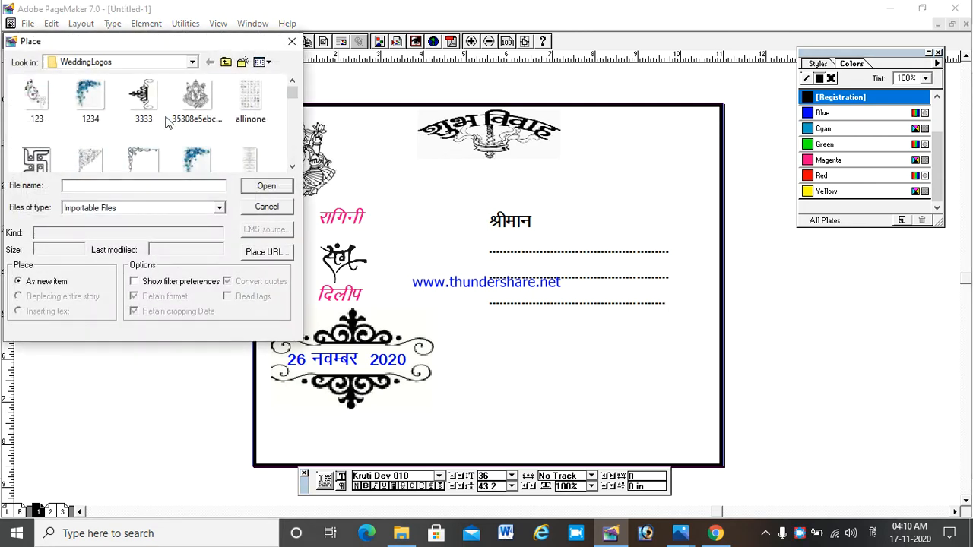
pyautogui.write('rd')
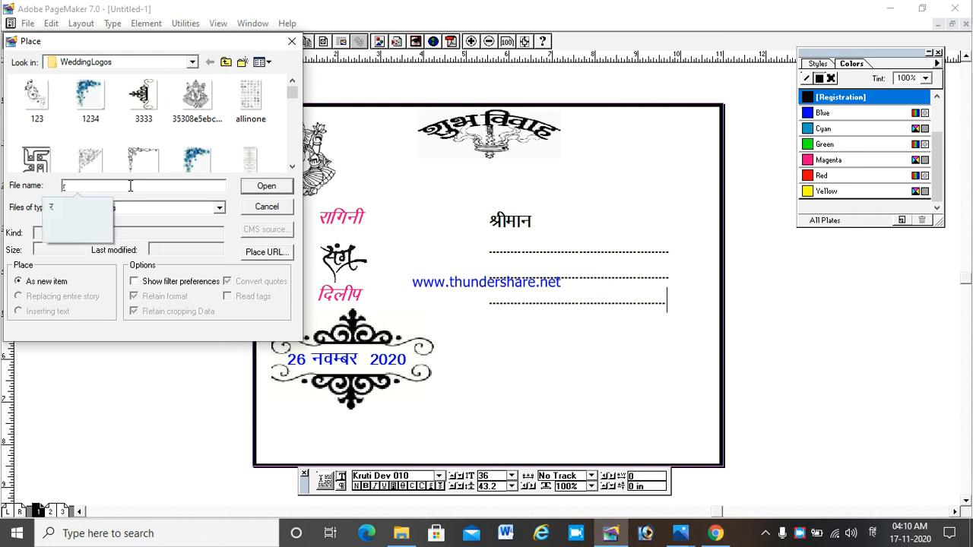
pyautogui.press('Up')
pyautogui.press('Up')
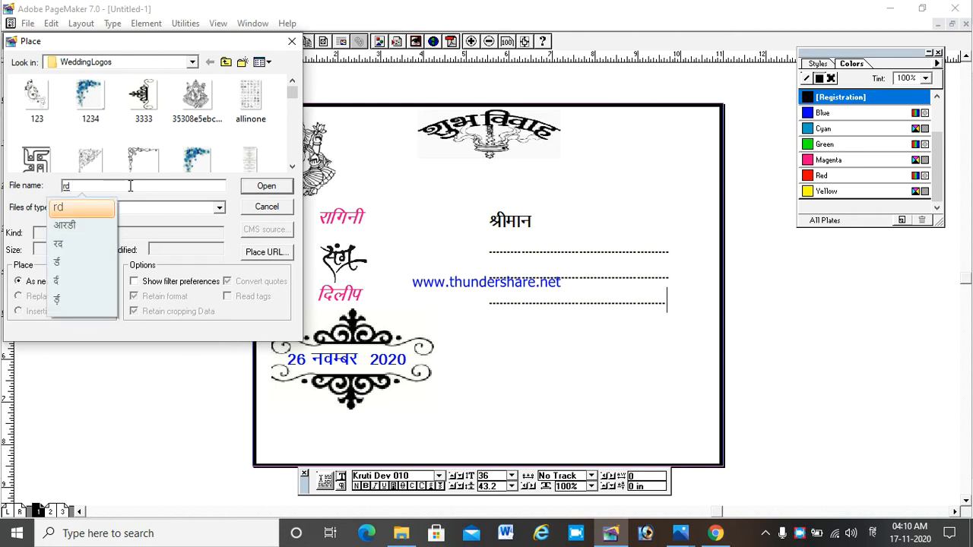
pyautogui.press('Return')
pyautogui.press('Down')
pyautogui.press('Down')
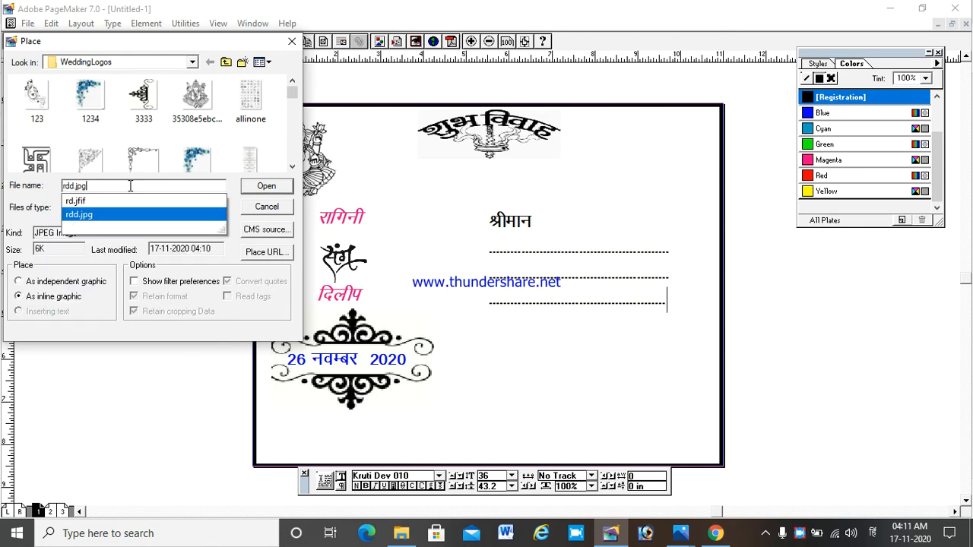
pyautogui.press('Return')
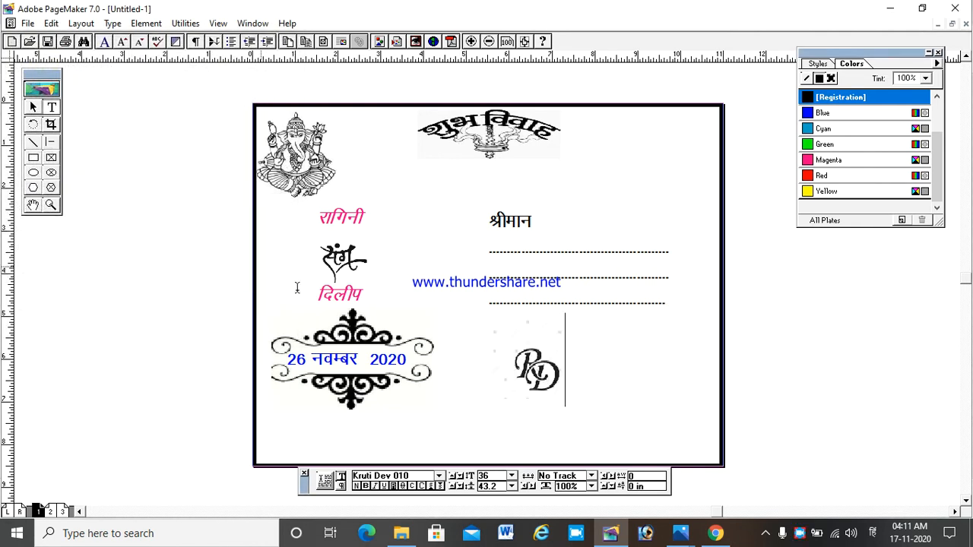
# Try to move and enlarge the inline RD monogram, and delete it from the address text block
pyautogui.click(514, 373)
pyautogui.click(36, 107)
pyautogui.click(554, 359)
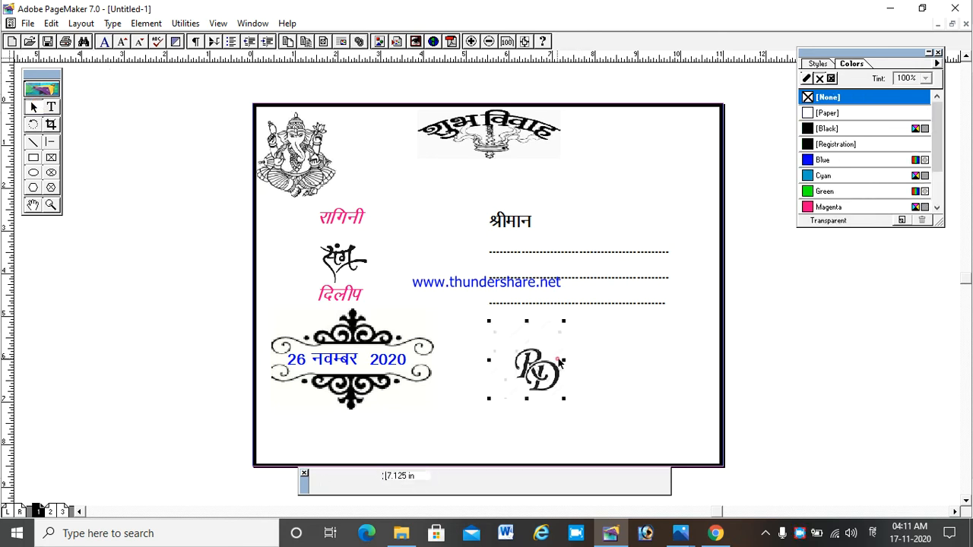
pyautogui.moveTo(545, 373); pyautogui.dragTo(466, 218)
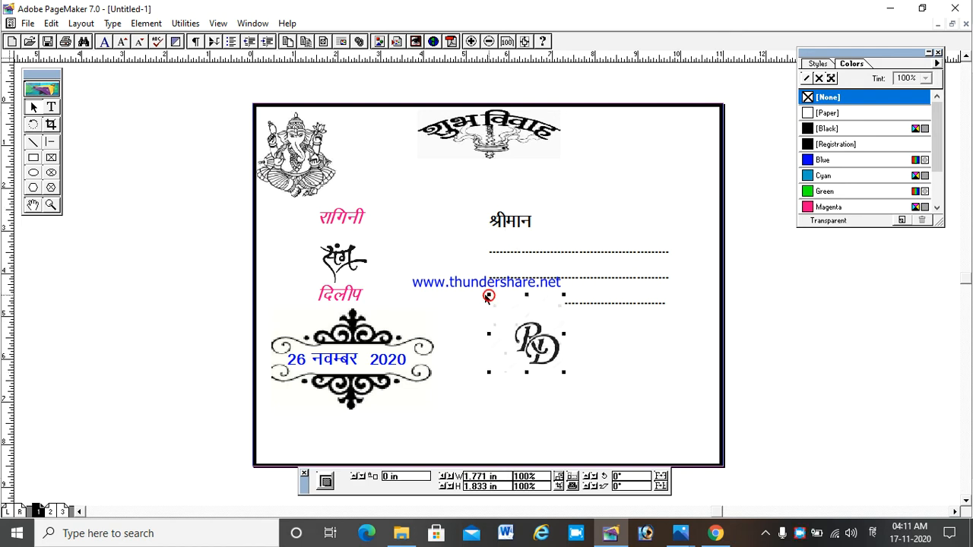
pyautogui.moveTo(489, 297); pyautogui.dragTo(479, 292)
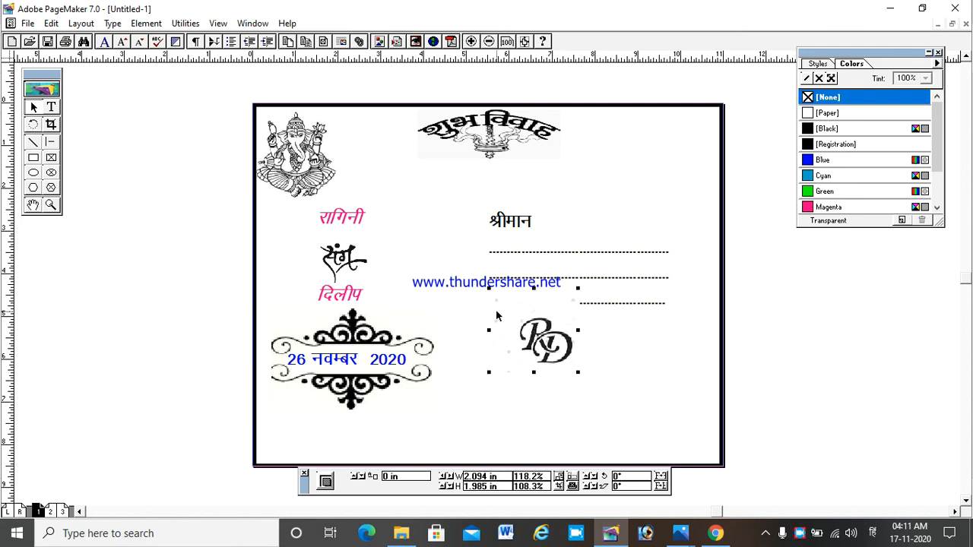
pyautogui.press('Delete')
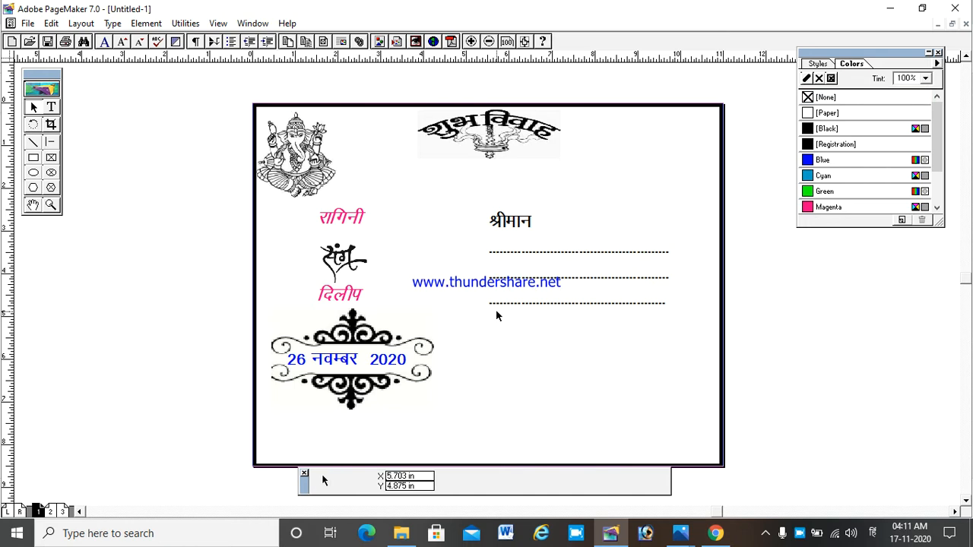
# Place rdd from WeddingLogos as an independent graphic, about 1.7 × 1.9 in, in the space below the शुभ विवाह heading
pyautogui.click(27, 22)
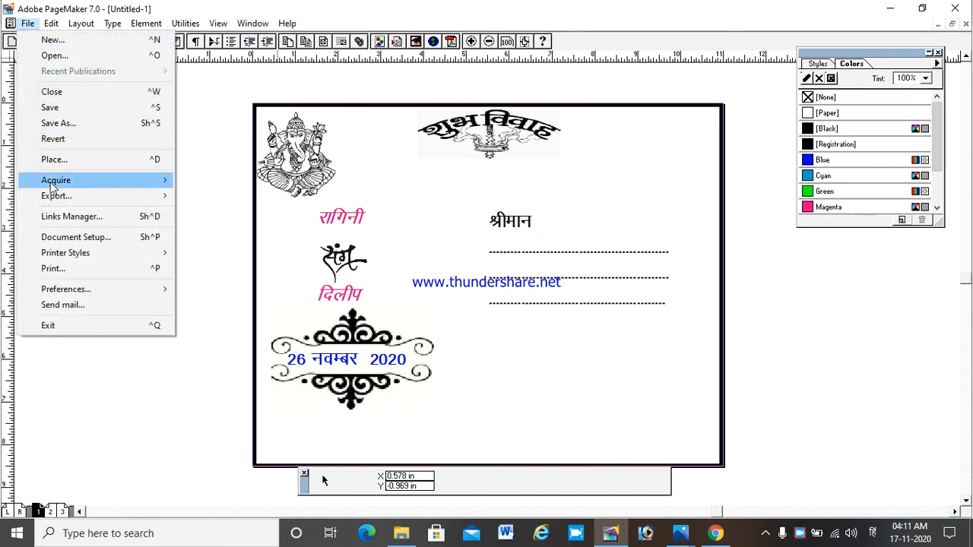
pyautogui.click(54, 160)
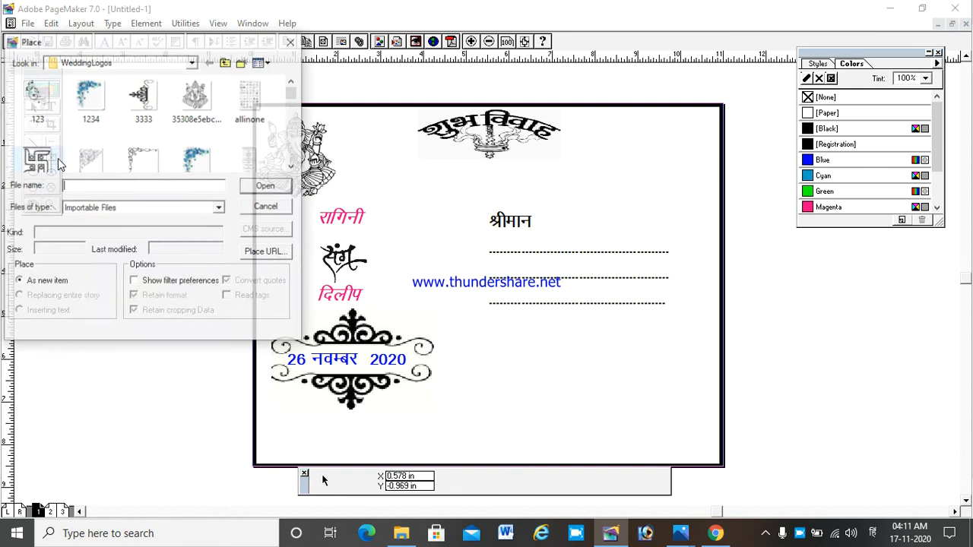
pyautogui.click(92, 114)
pyautogui.scroll(-4, 93, 127)
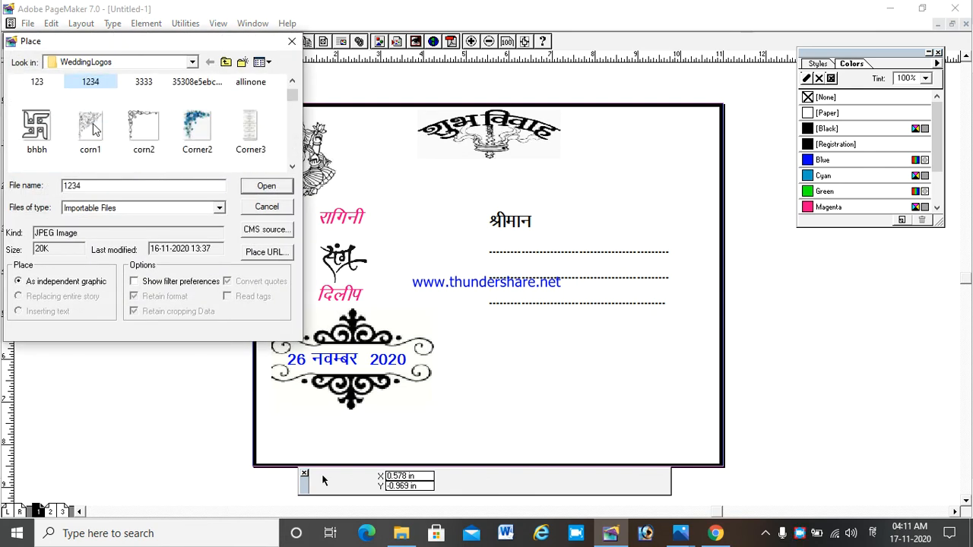
pyautogui.scroll(-8, 94, 131)
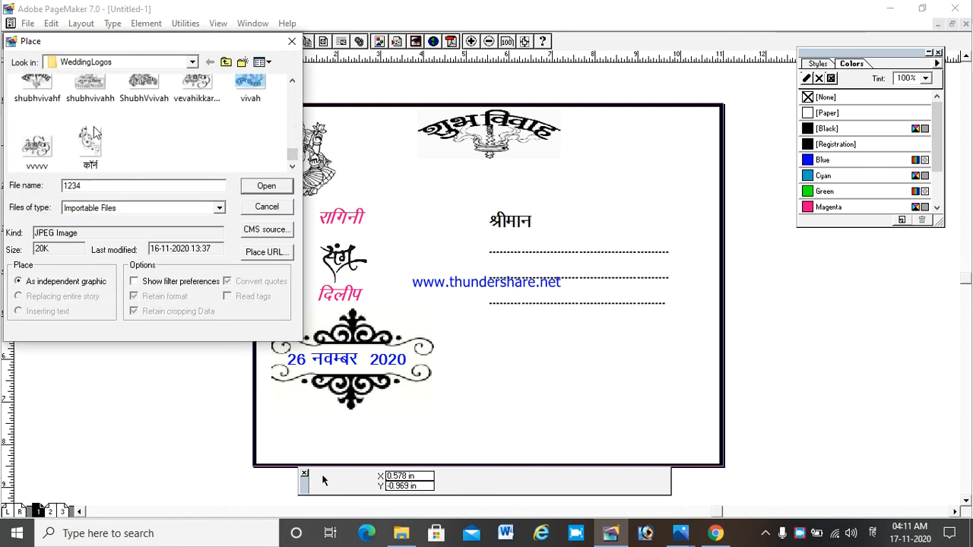
pyautogui.scroll(-1, 249, 148)
pyautogui.scroll(2, 159, 139)
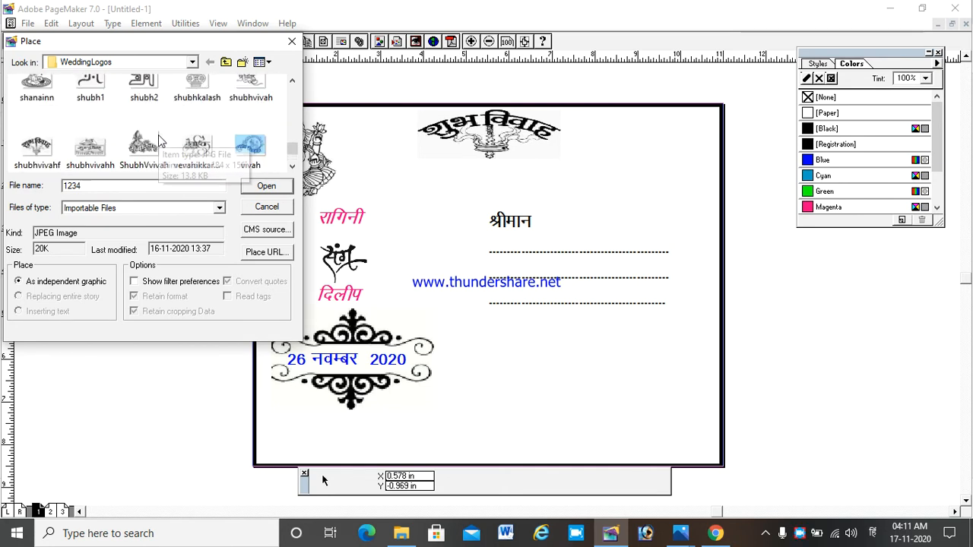
pyautogui.scroll(1, 160, 139)
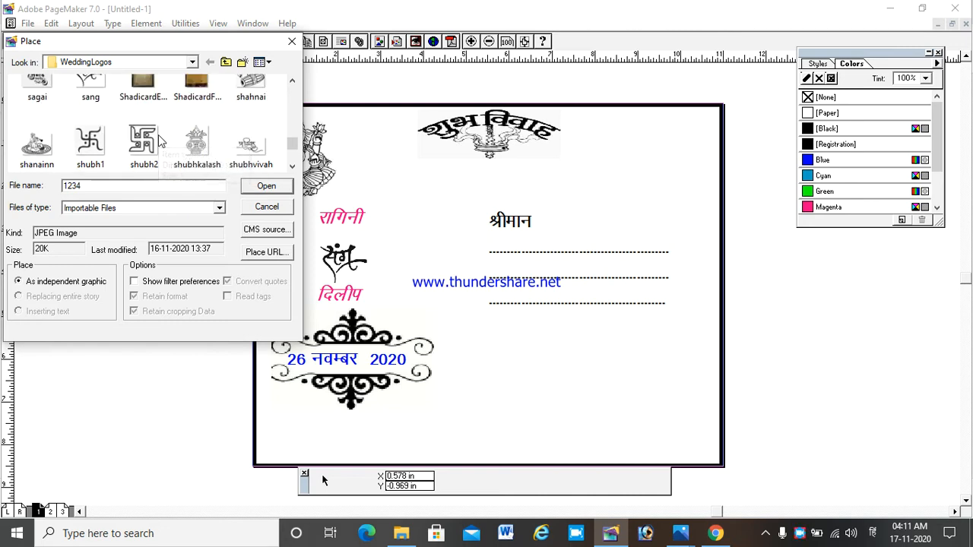
pyautogui.scroll(2, 160, 139)
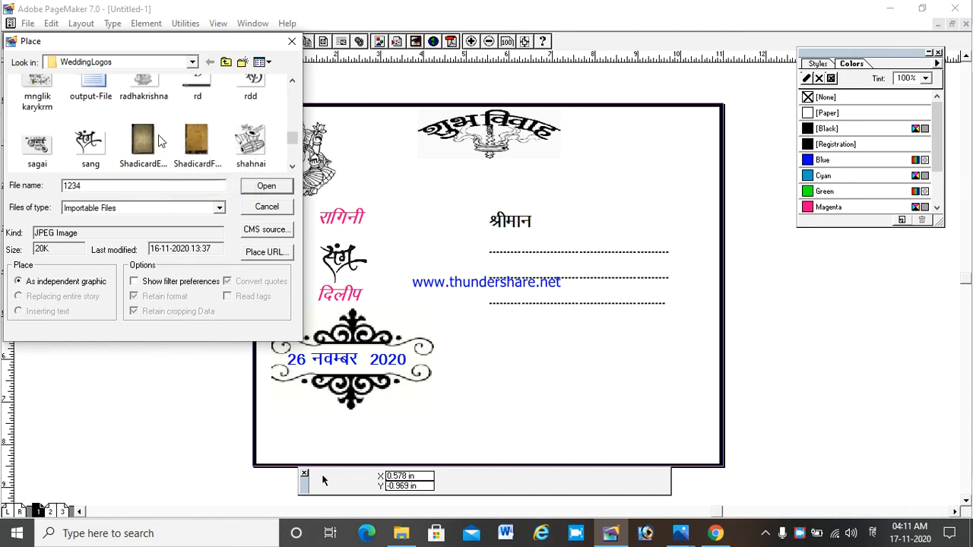
pyautogui.click(251, 111)
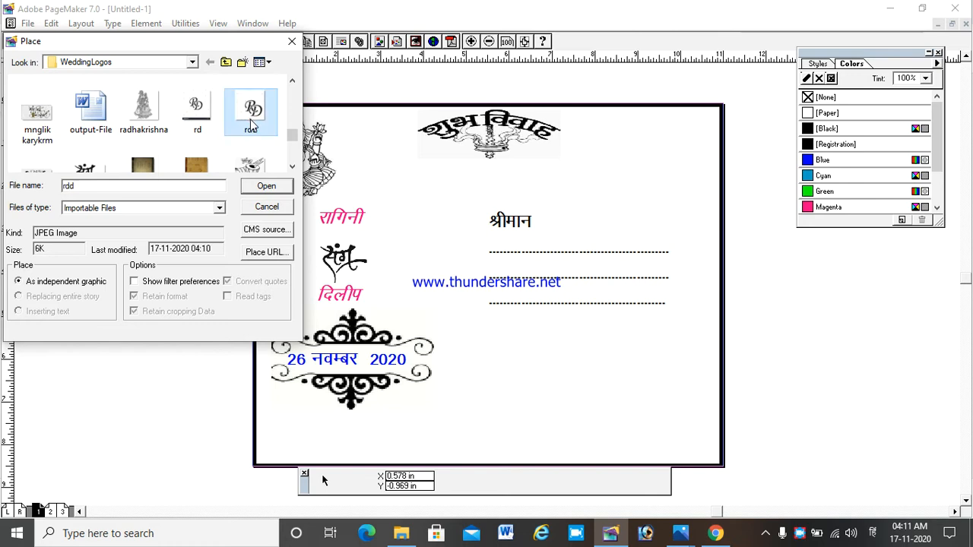
pyautogui.click(266, 187)
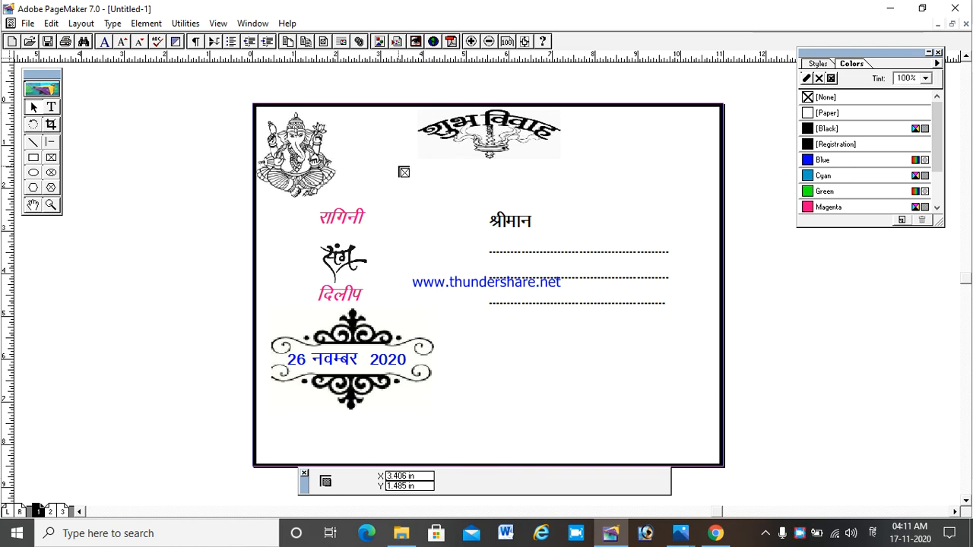
pyautogui.moveTo(398, 166); pyautogui.dragTo(431, 208)
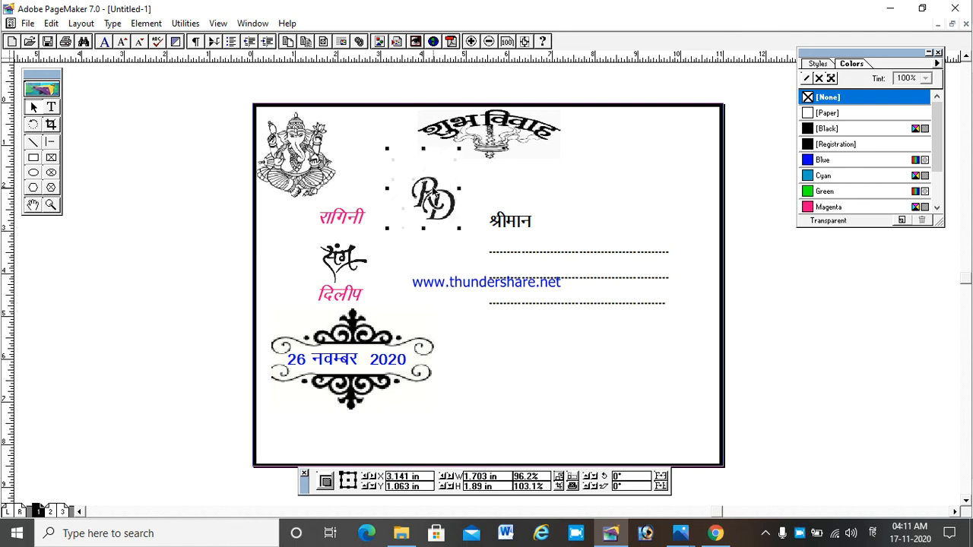
# Move the RD monogram to the card's upper-right corner and enlarge it to about 3.27 × 2.99 in
pyautogui.moveTo(432, 192); pyautogui.dragTo(632, 157)
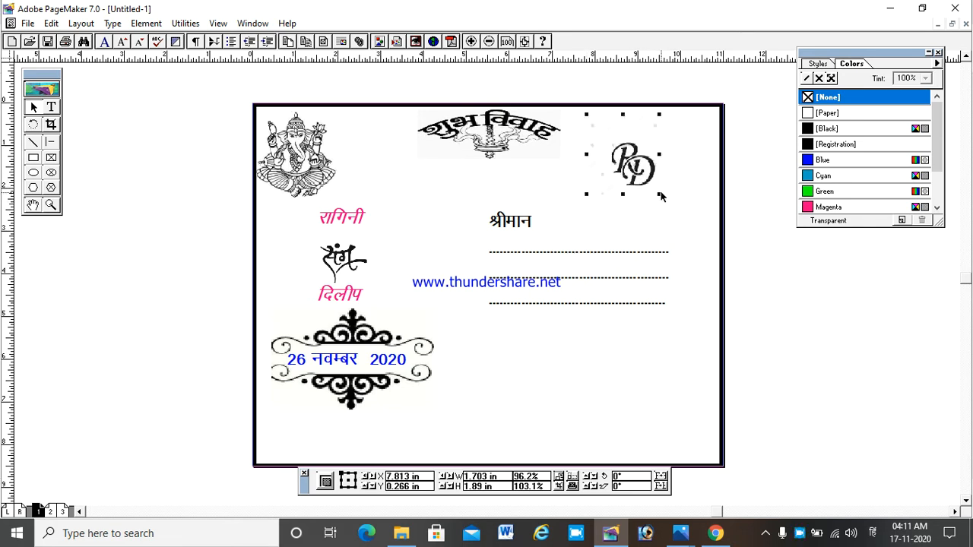
pyautogui.moveTo(660, 196)
pyautogui.mouseDown()
pyautogui.moveTo(701, 237)
pyautogui.moveTo(645, 202)
pyautogui.moveTo(652, 179)
pyautogui.moveTo(645, 187)
pyautogui.mouseUp()
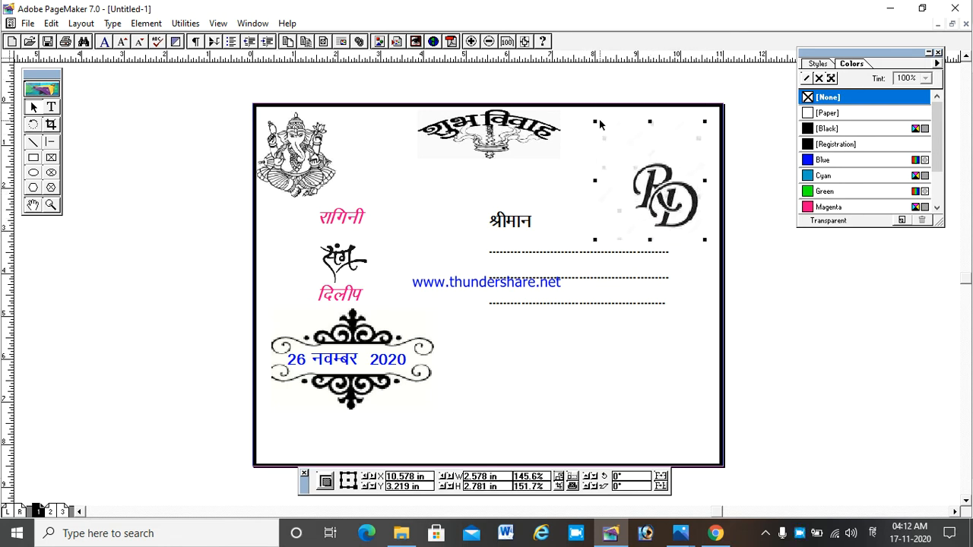
pyautogui.moveTo(596, 121); pyautogui.dragTo(623, 154)
pyautogui.moveTo(667, 206); pyautogui.dragTo(619, 160)
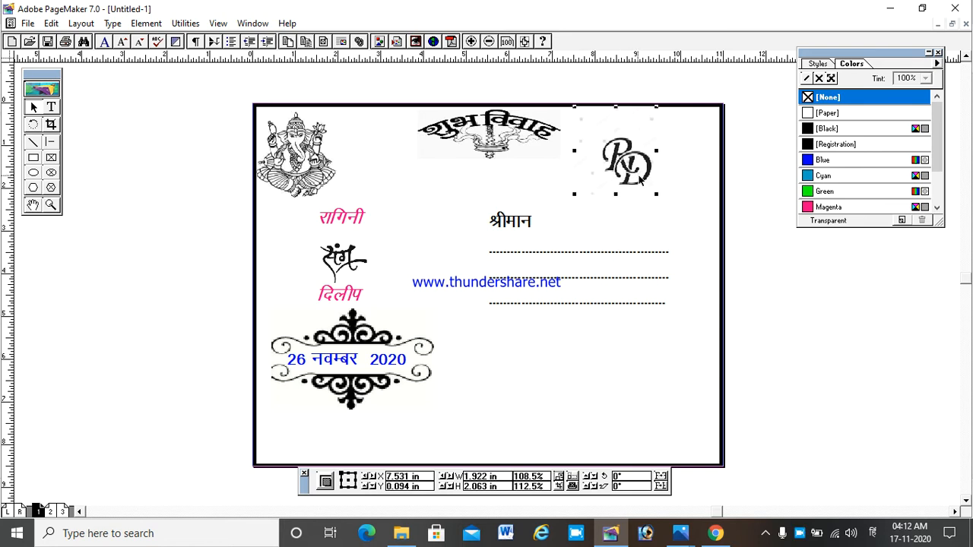
pyautogui.moveTo(658, 196); pyautogui.dragTo(714, 235)
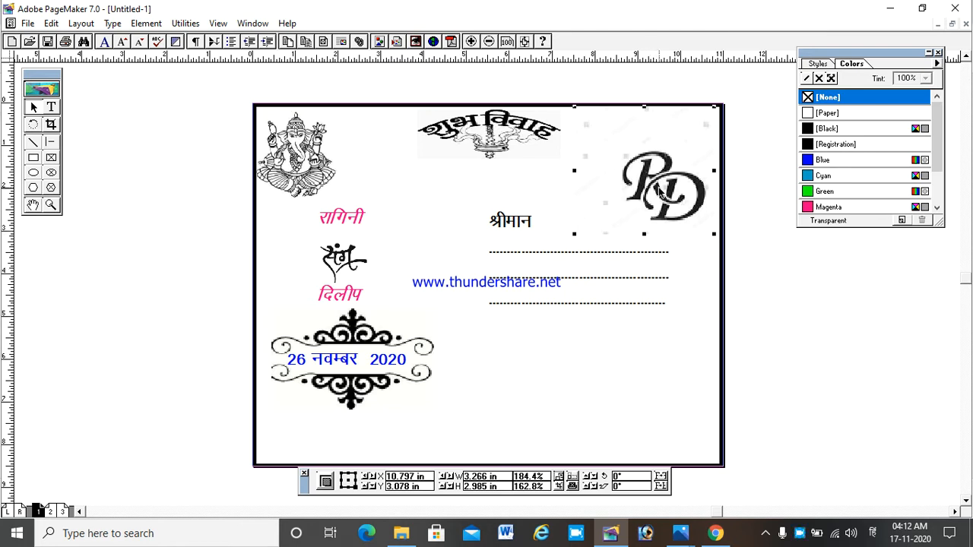
# Move the श्रीमान address block slightly down and right so it clears the RD monogram
pyautogui.click(612, 280)
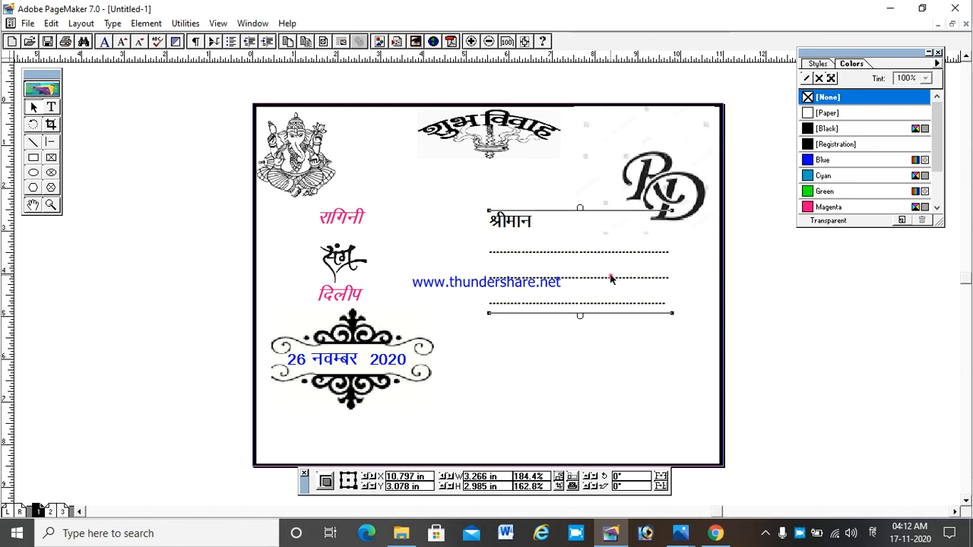
pyautogui.click(505, 343)
pyautogui.click(545, 271)
pyautogui.click(548, 257)
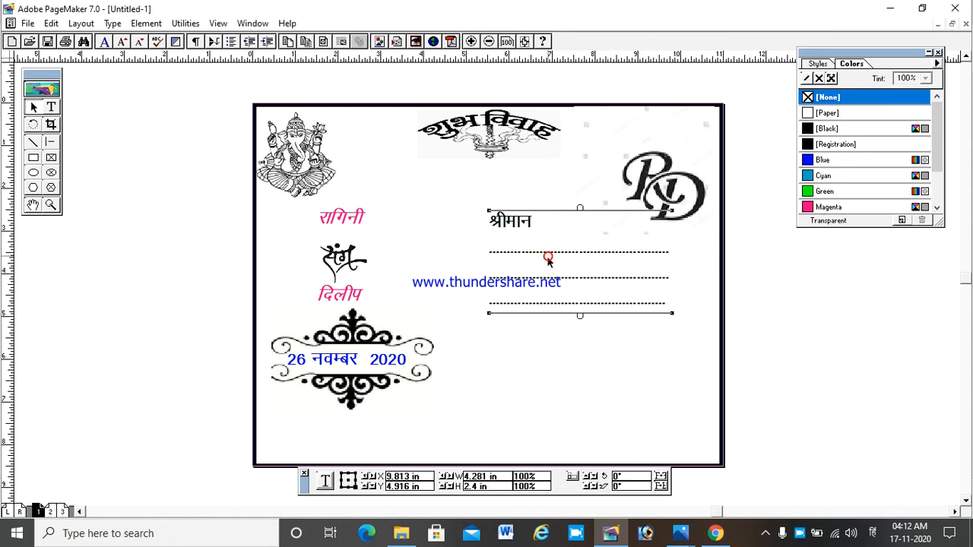
pyautogui.moveTo(547, 258); pyautogui.dragTo(557, 282)
pyautogui.click(532, 386)
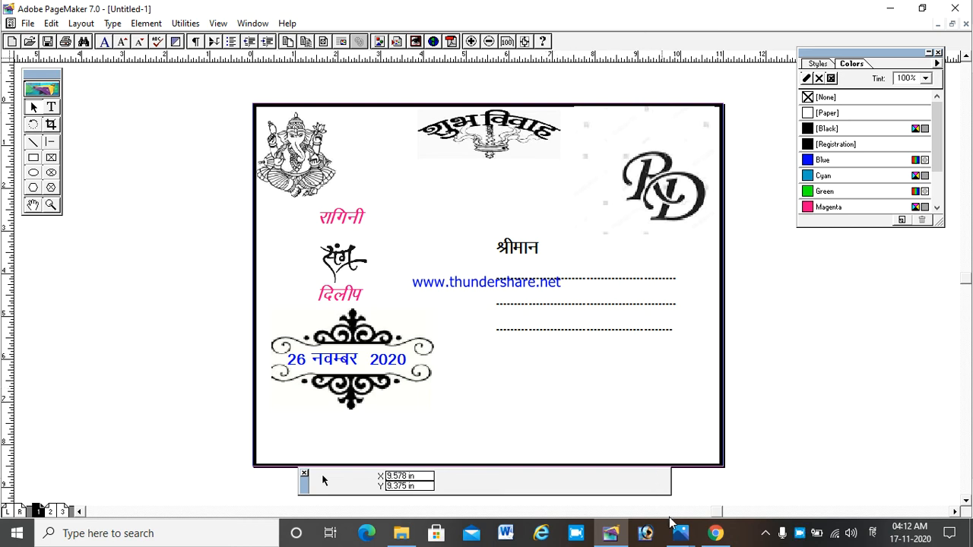
# Switch to the ShadicardFront.jpeg reference in Photos and examine the प्रेषक sender details in the card's lower-left corner
pyautogui.moveTo(682, 535)
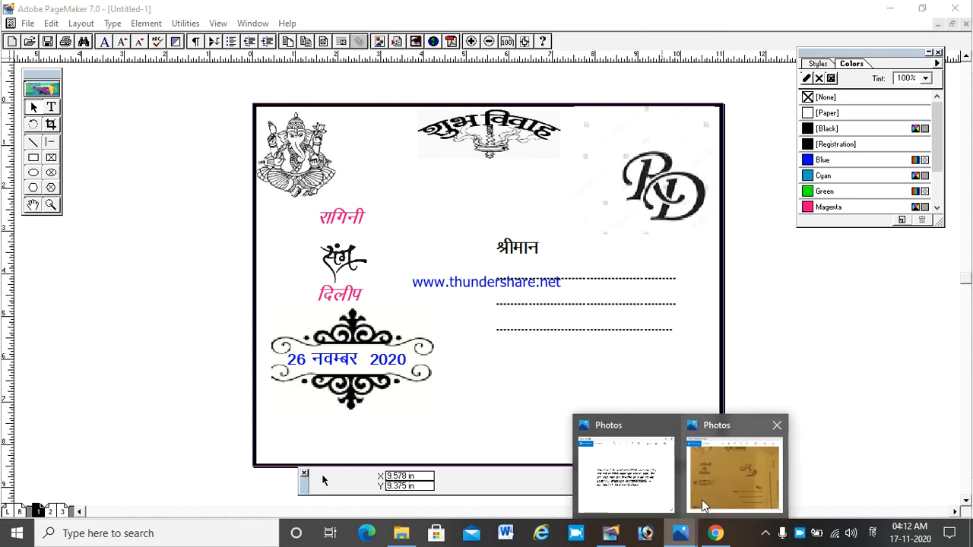
pyautogui.click(734, 475)
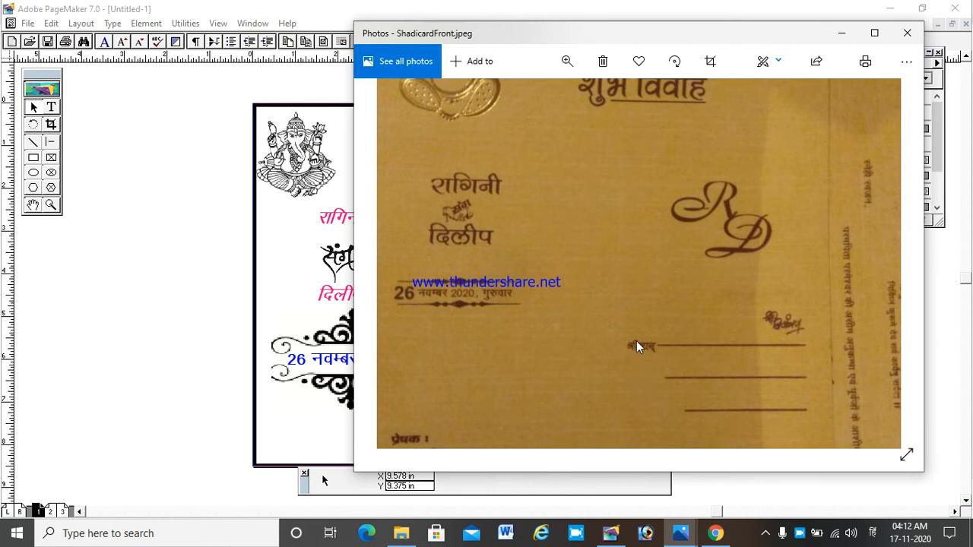
pyautogui.moveTo(631, 341); pyautogui.dragTo(634, 239)
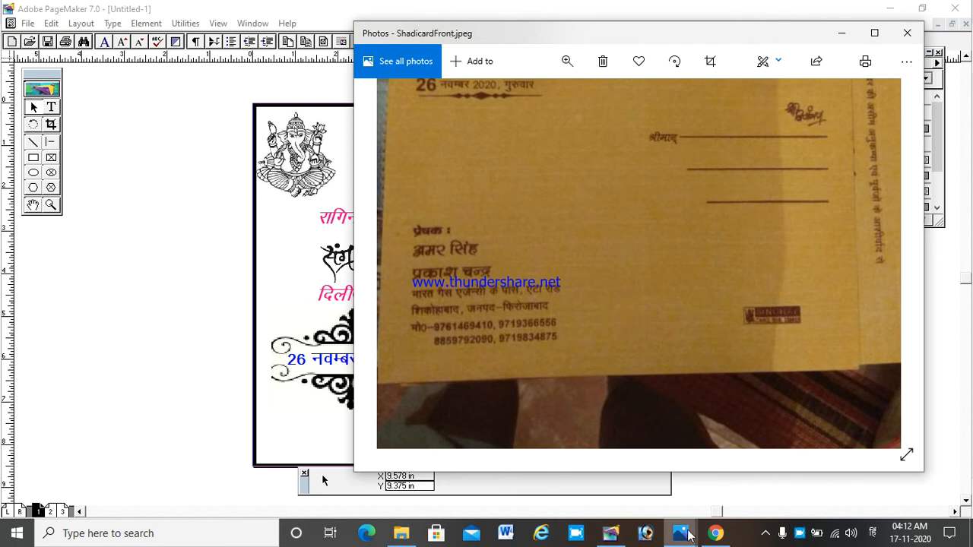
# Switch to the Unicode to DevLys converter in Chrome, delete the stray रू after प्रेषक, and copy the complete sender block
pyautogui.click(714, 533)
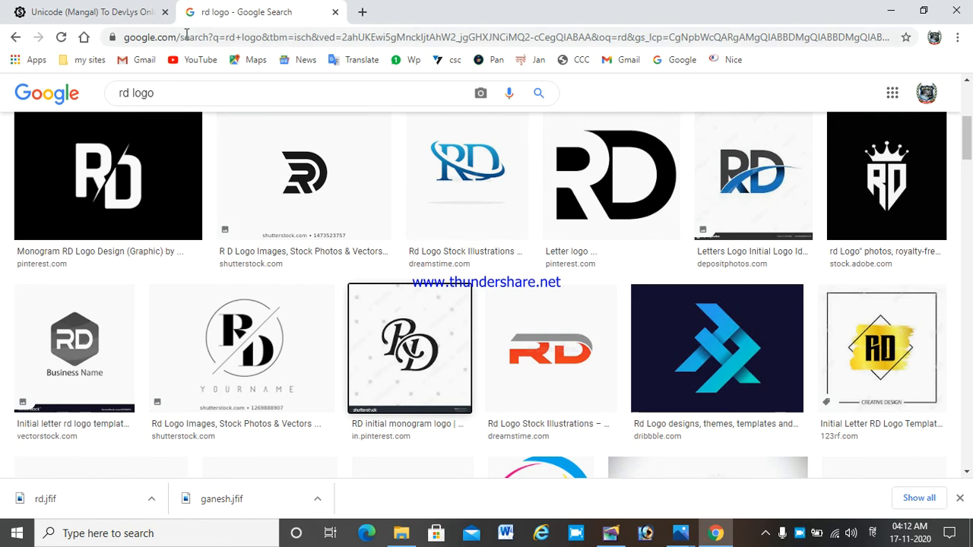
pyautogui.click(95, 13)
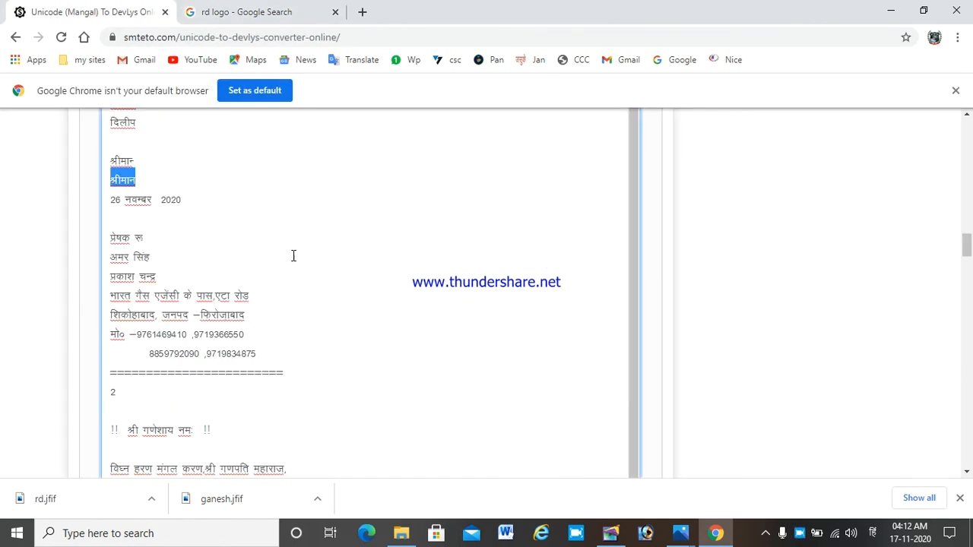
pyautogui.moveTo(266, 353); pyautogui.dragTo(94, 225)
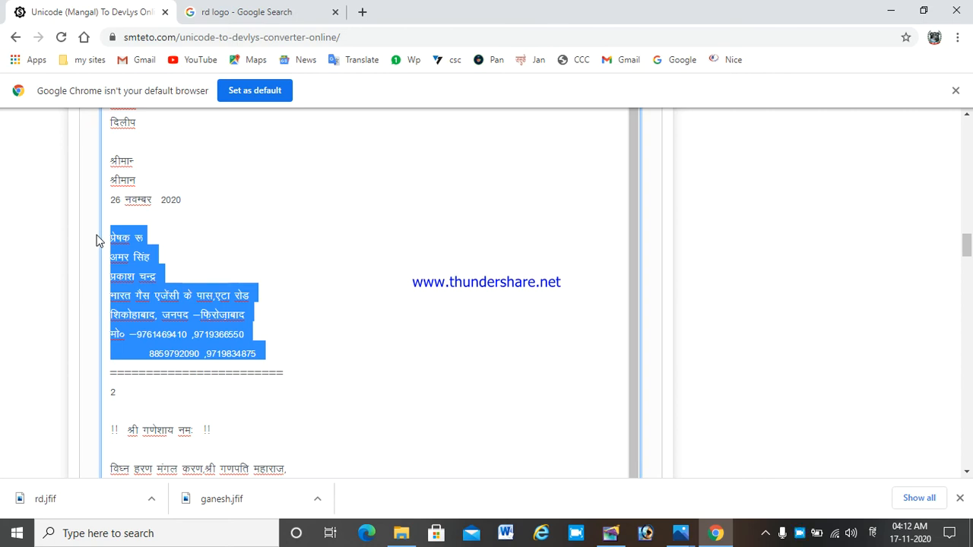
pyautogui.click(149, 240)
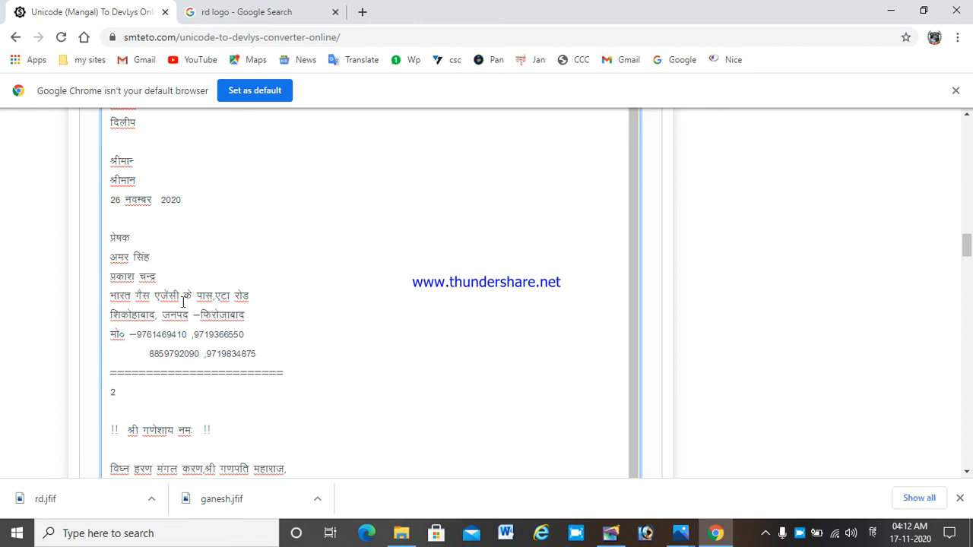
pyautogui.moveTo(275, 354); pyautogui.dragTo(97, 243)
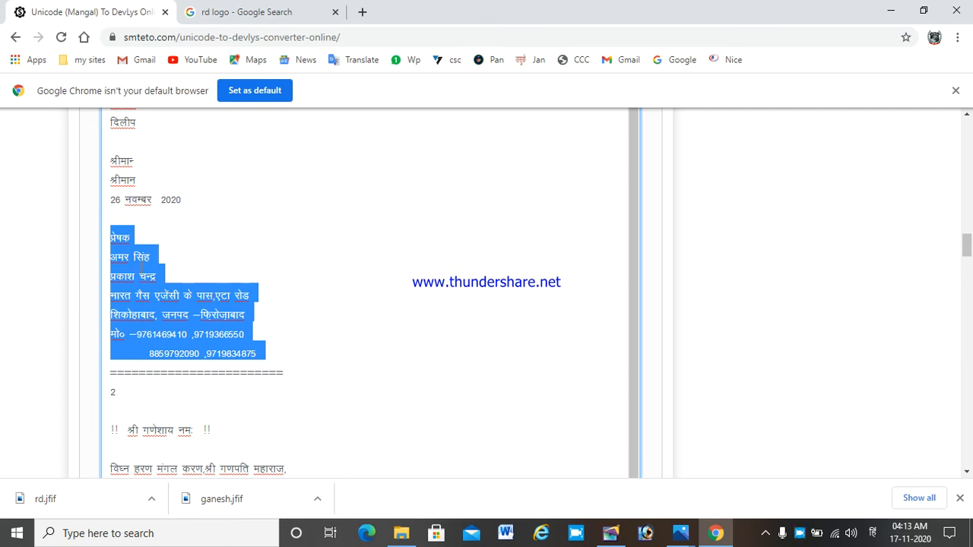
pyautogui.rightClick(135, 263)
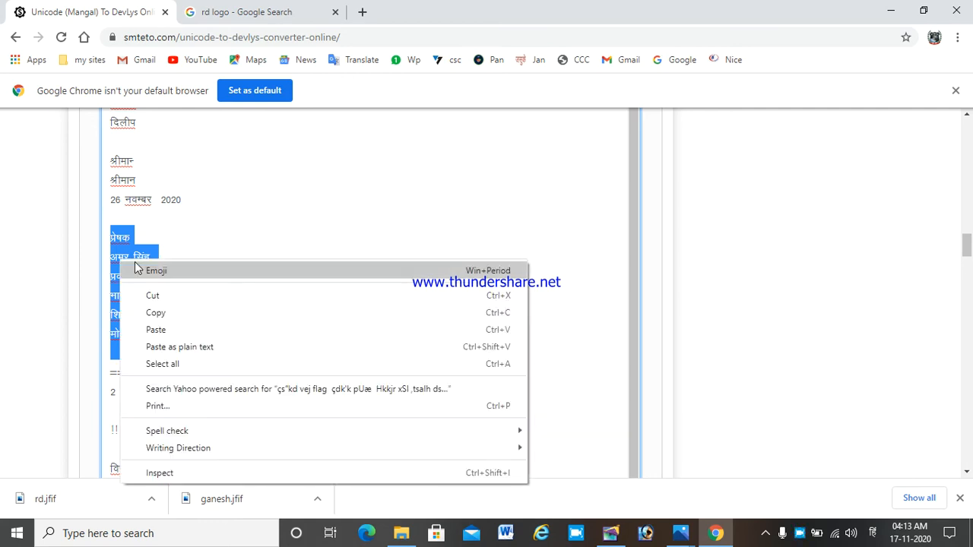
pyautogui.click(152, 306)
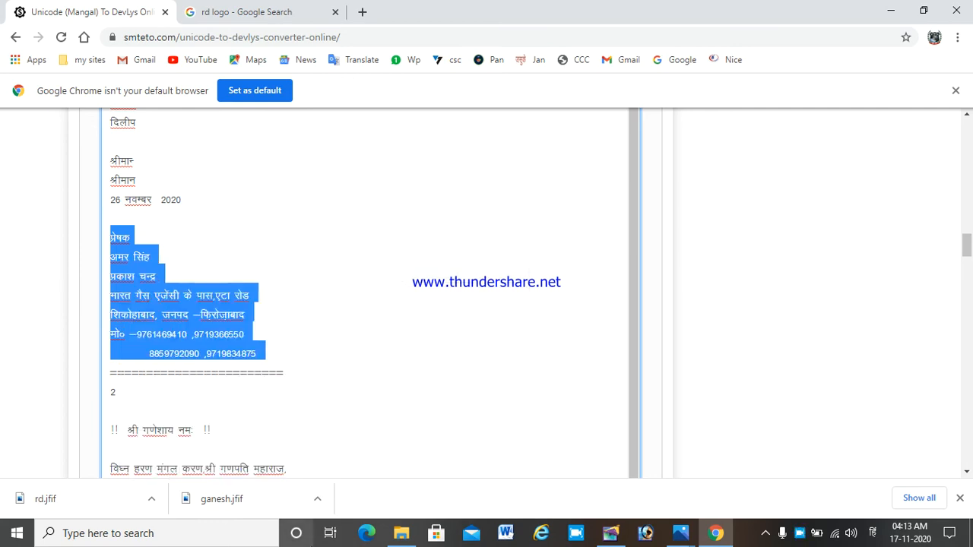
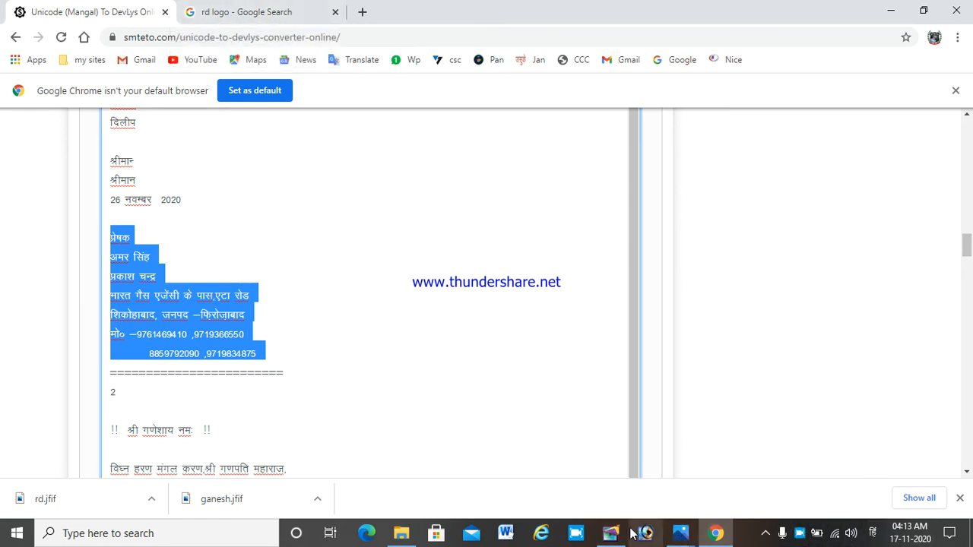
# Switch to PageMaker and paste the sender details into a new text block about 3.69 in wide below the श्रीमान address lines
pyautogui.click(612, 536)
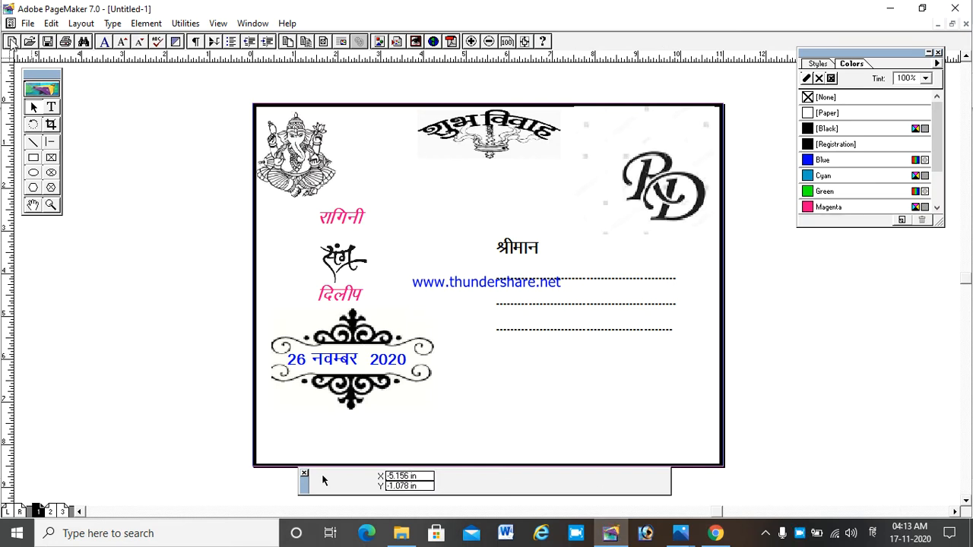
pyautogui.click(51, 107)
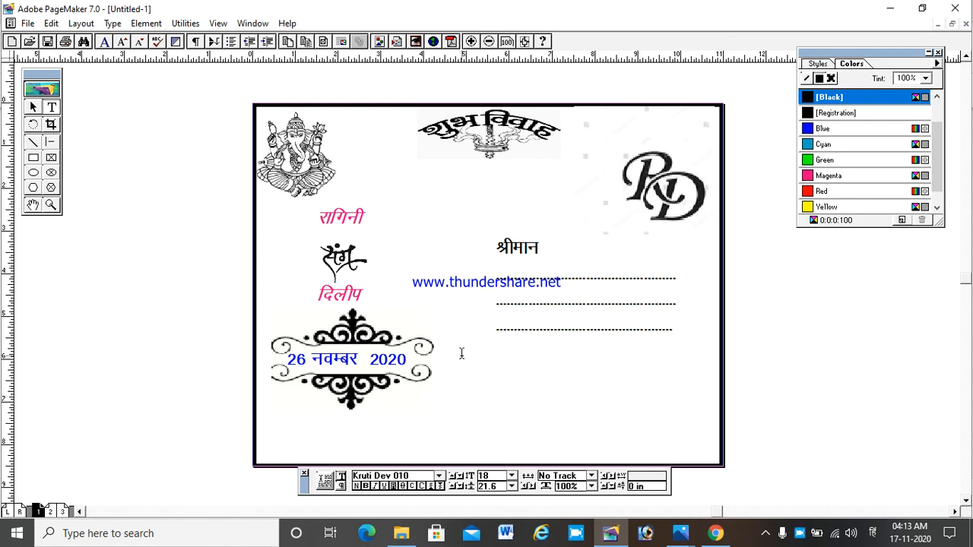
pyautogui.moveTo(462, 353); pyautogui.dragTo(622, 447)
pyautogui.hotkey('ctrl', 'v')
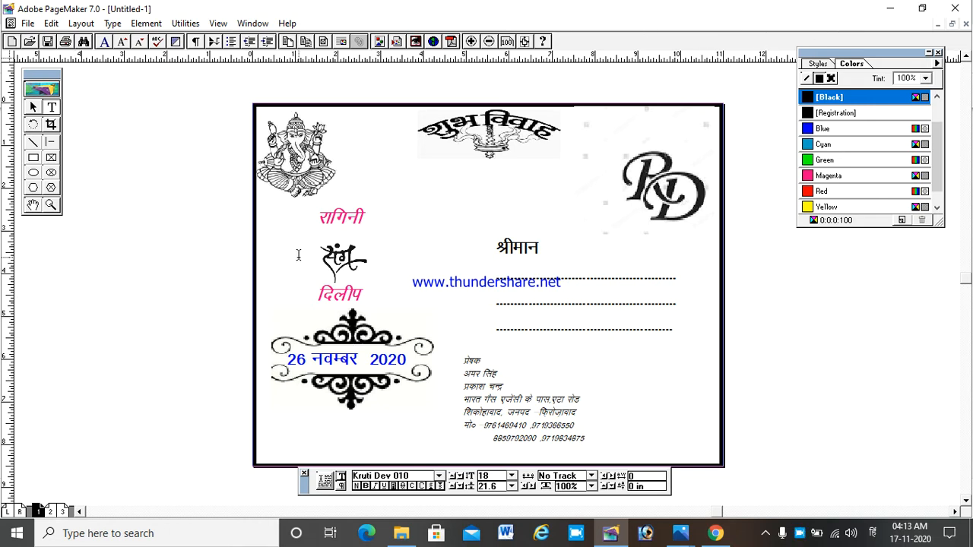
# Move the magenta text block with the couple's names up and left so it sits directly under the Ganesh image
pyautogui.click(325, 260)
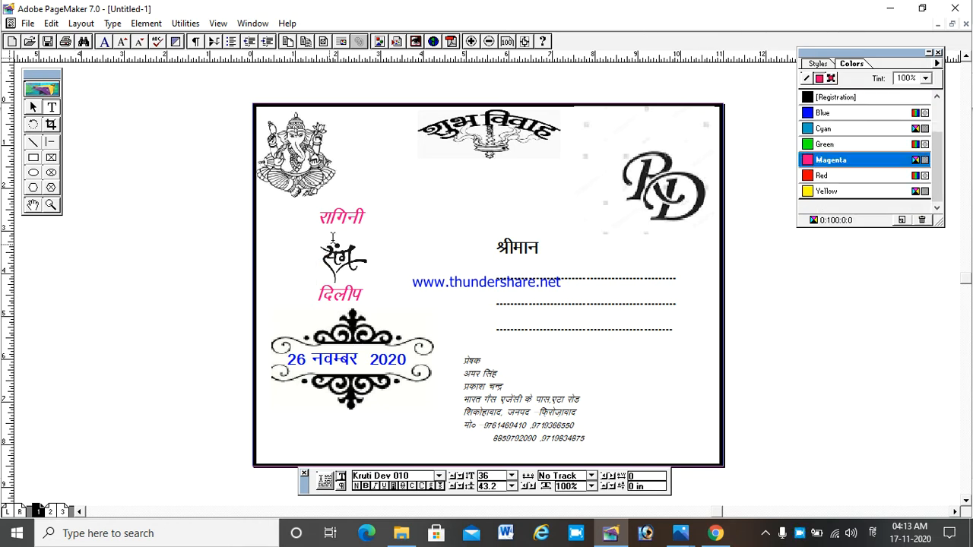
pyautogui.click(343, 224)
pyautogui.click(33, 107)
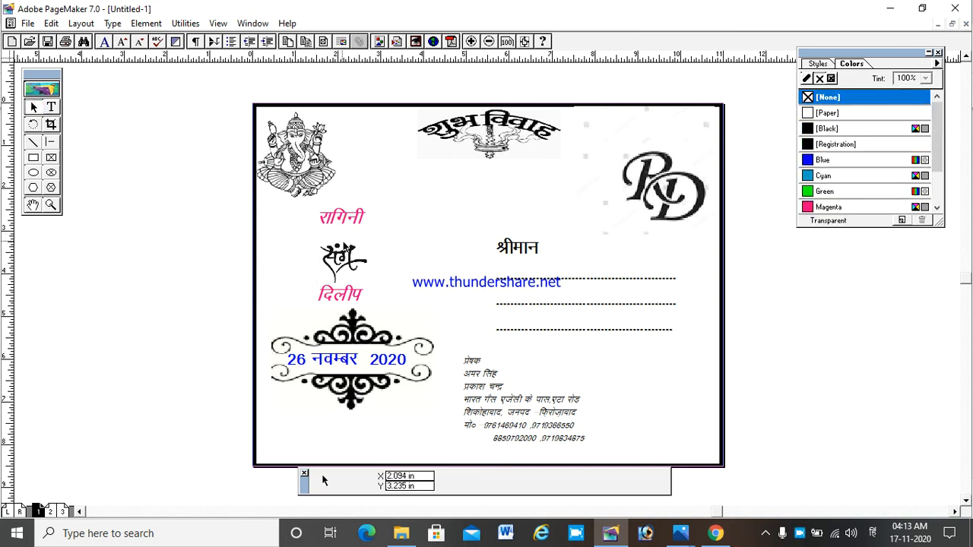
pyautogui.click(344, 259)
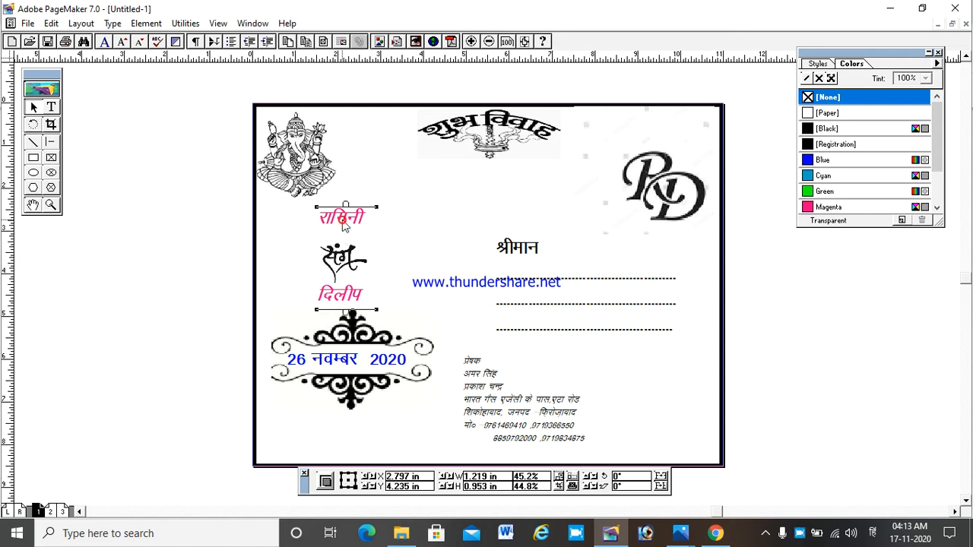
pyautogui.moveTo(343, 223); pyautogui.dragTo(288, 206)
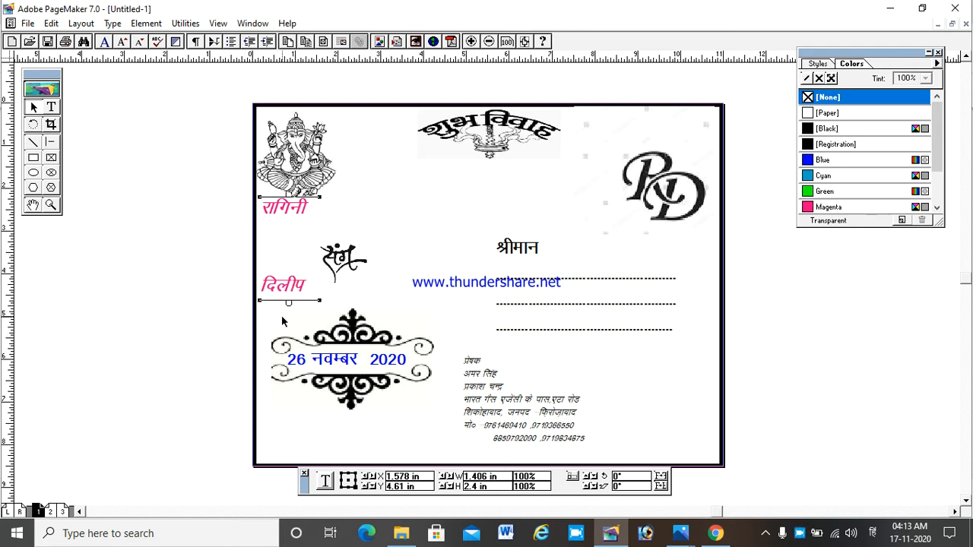
pyautogui.moveTo(289, 303)
pyautogui.mouseDown()
pyautogui.moveTo(292, 256)
pyautogui.moveTo(292, 302)
pyautogui.mouseUp()
# Remove one blank line between the bride's and groom's names to bring them closer together
pyautogui.click(51, 107)
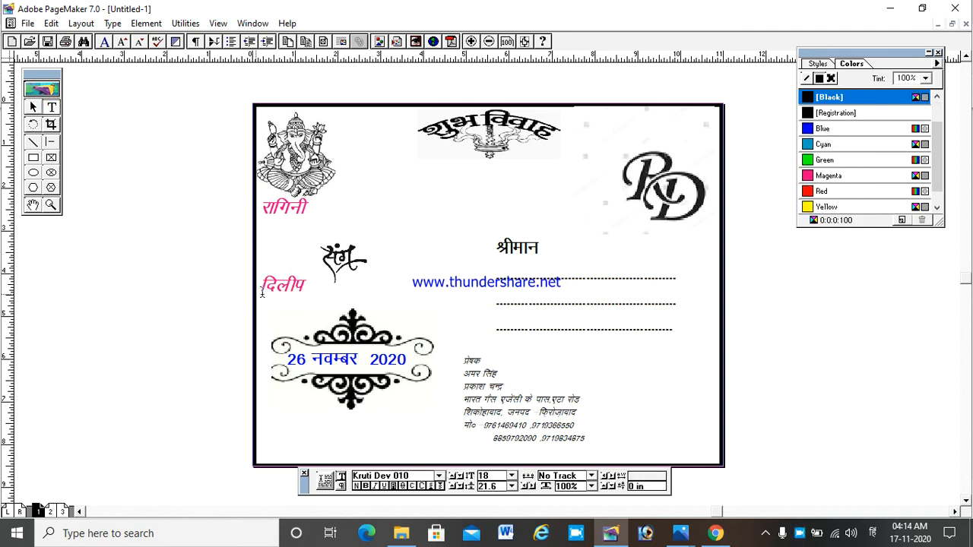
pyautogui.click(274, 267)
pyautogui.press('BackSpace')
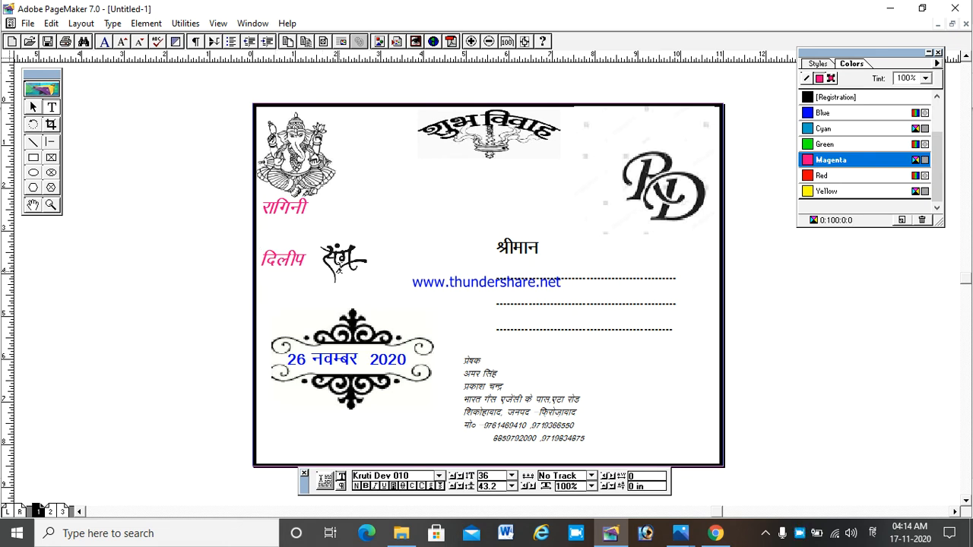
# Move the संग graphic into the gap between the bride's and groom's names
pyautogui.click(341, 267)
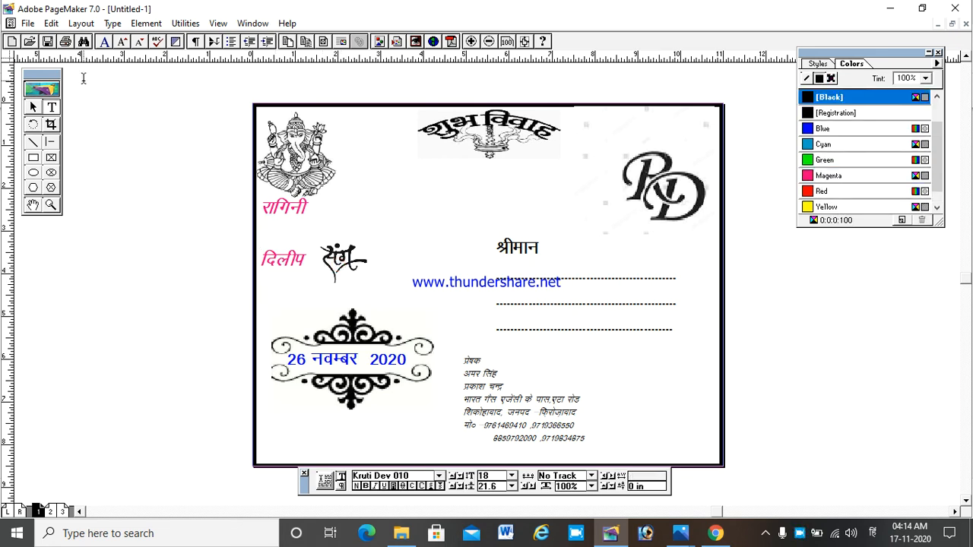
pyautogui.click(32, 107)
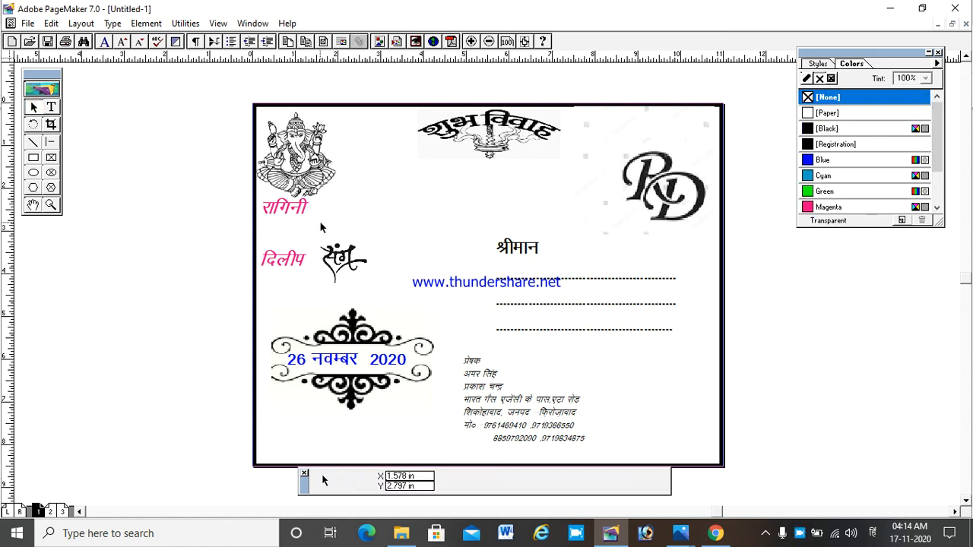
pyautogui.click(343, 270)
pyautogui.moveTo(343, 270); pyautogui.dragTo(292, 236)
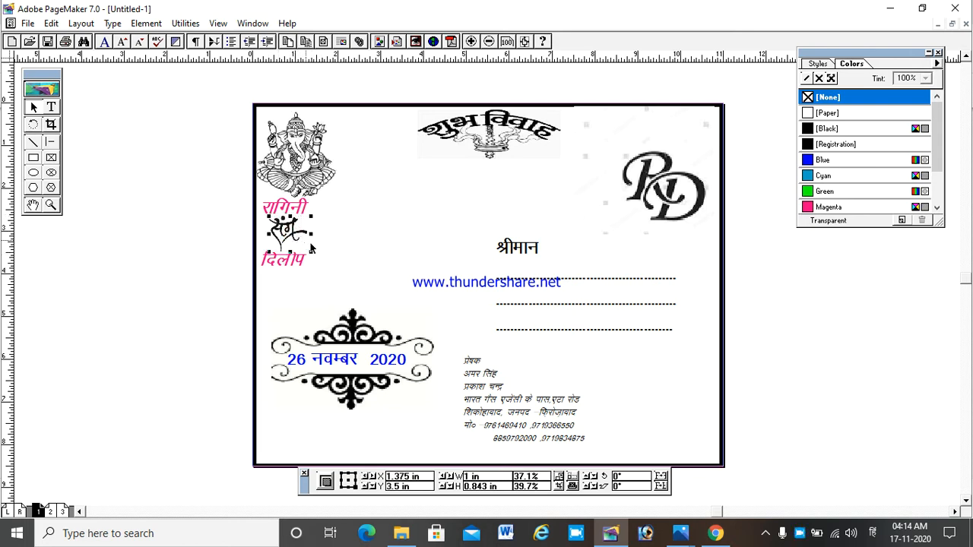
pyautogui.click(325, 263)
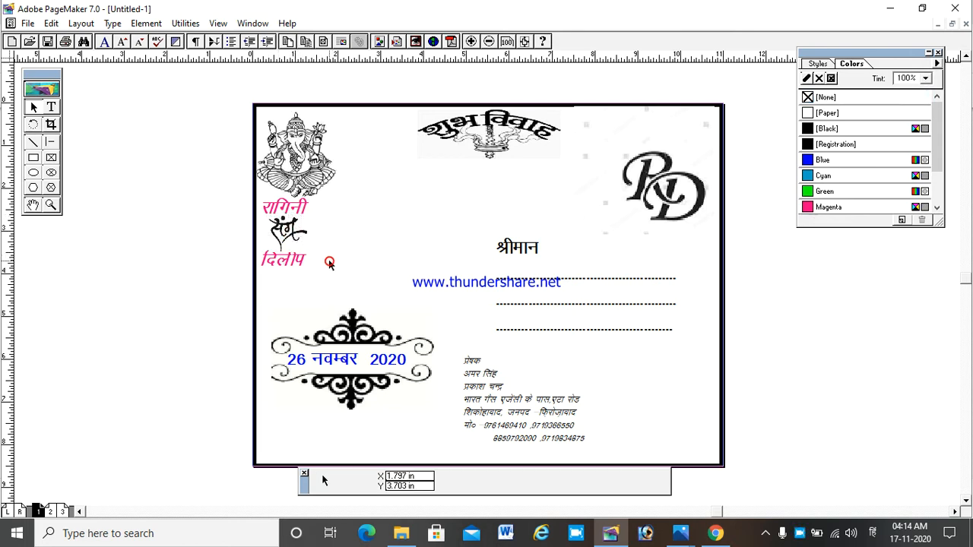
# Reduce the संग graphic's height to about 0.8 in so it clears the groom's name
pyautogui.click(279, 264)
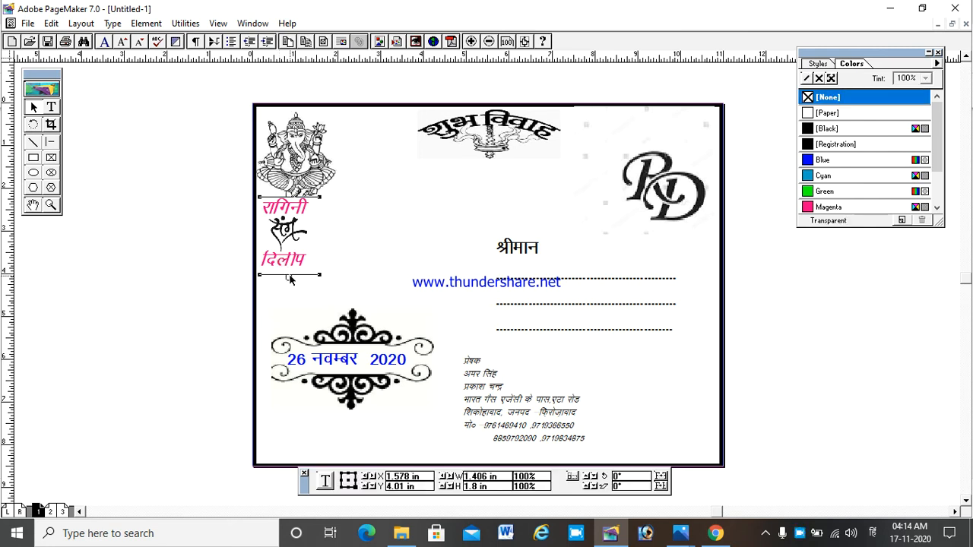
pyautogui.moveTo(290, 278); pyautogui.dragTo(290, 280)
pyautogui.click(290, 229)
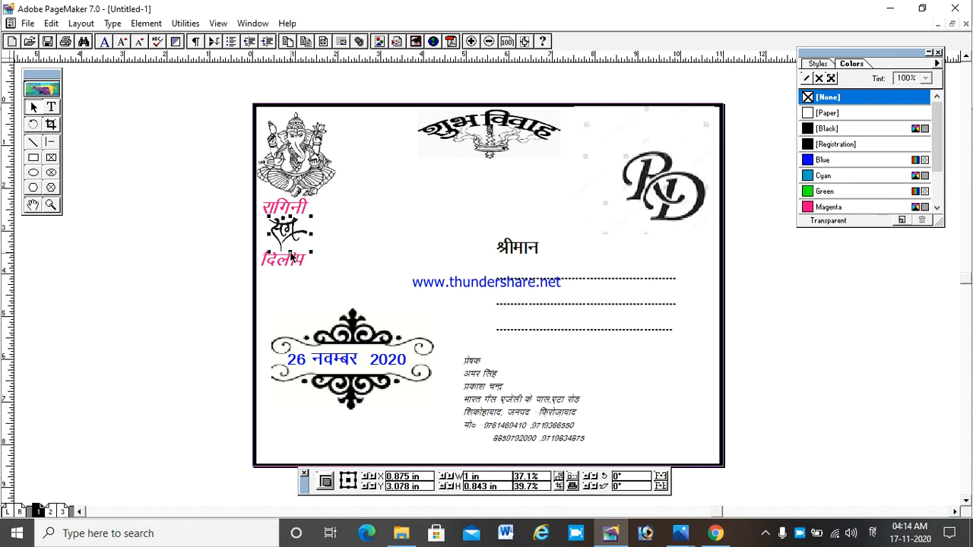
pyautogui.moveTo(289, 254); pyautogui.dragTo(290, 251)
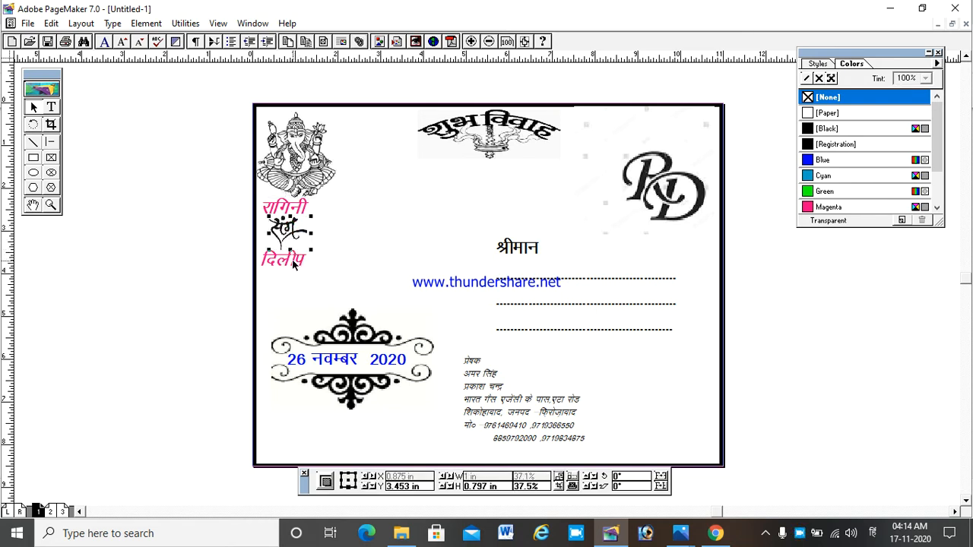
pyautogui.click(294, 278)
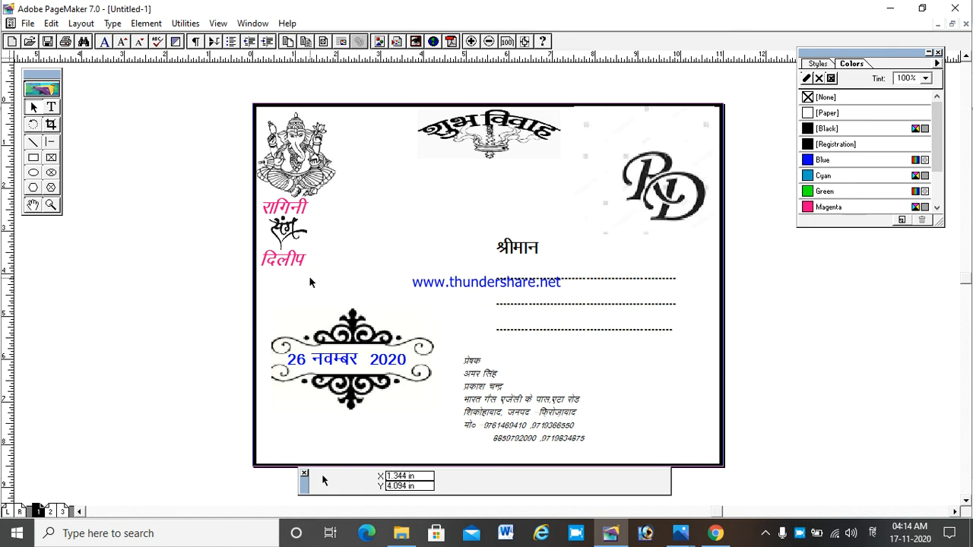
# Move the ornamental frame and the blue wedding date up to the right of the couple's names, keeping the date centred in the frame
pyautogui.click(344, 346)
pyautogui.moveTo(344, 347); pyautogui.dragTo(392, 226)
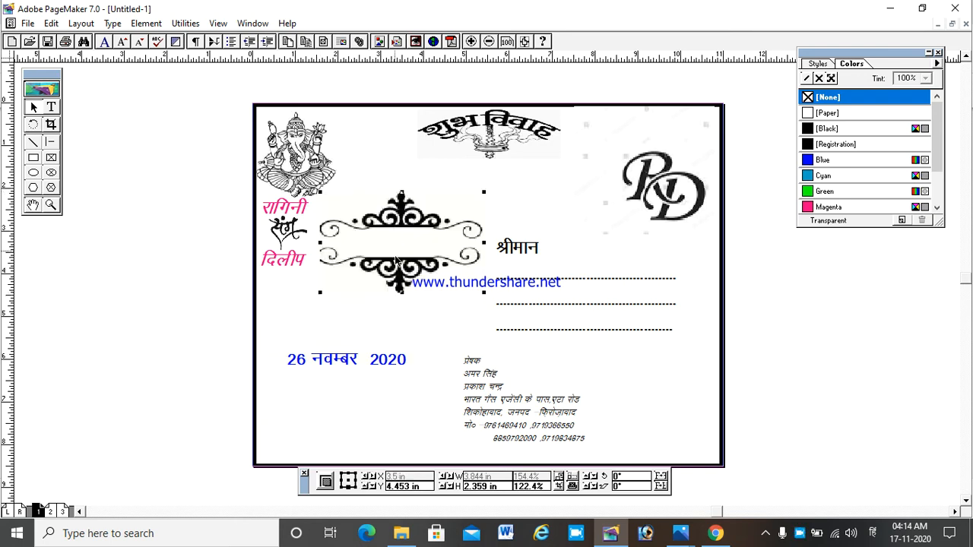
pyautogui.click(365, 359)
pyautogui.moveTo(365, 359); pyautogui.dragTo(414, 240)
# Move the प्रेषक sender block to the card's lower-left area below the date, and format its text as 24 pt bold
pyautogui.click(477, 394)
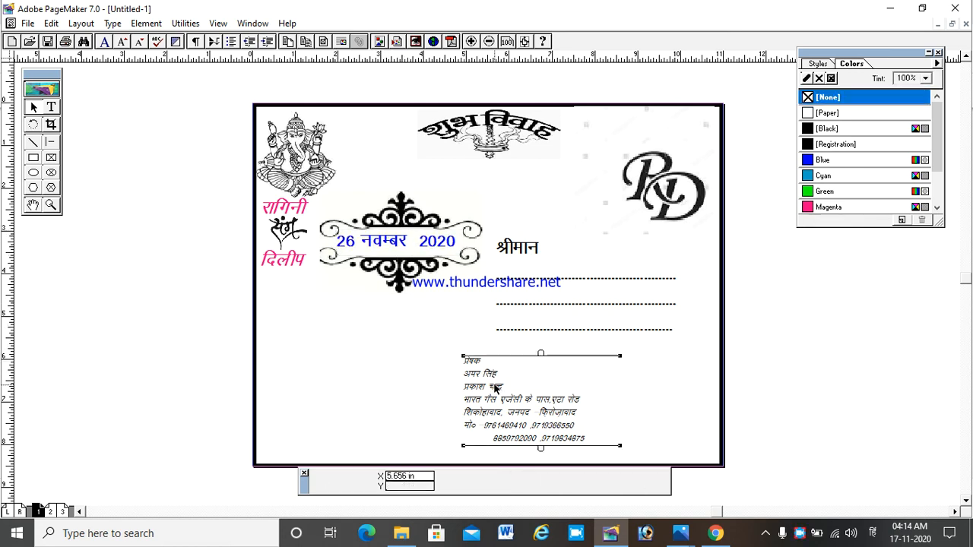
pyautogui.moveTo(477, 394); pyautogui.dragTo(300, 356)
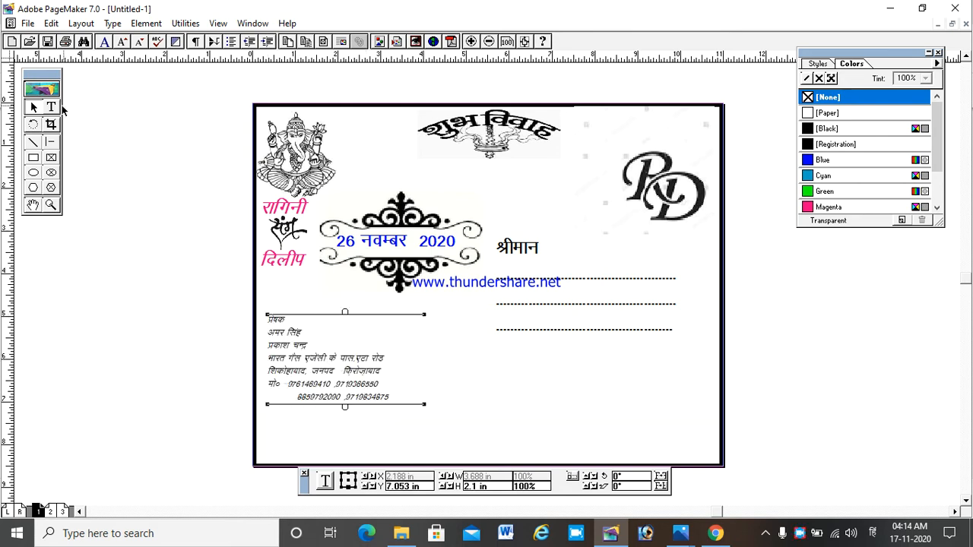
pyautogui.click(53, 112)
pyautogui.moveTo(408, 398); pyautogui.dragTo(254, 323)
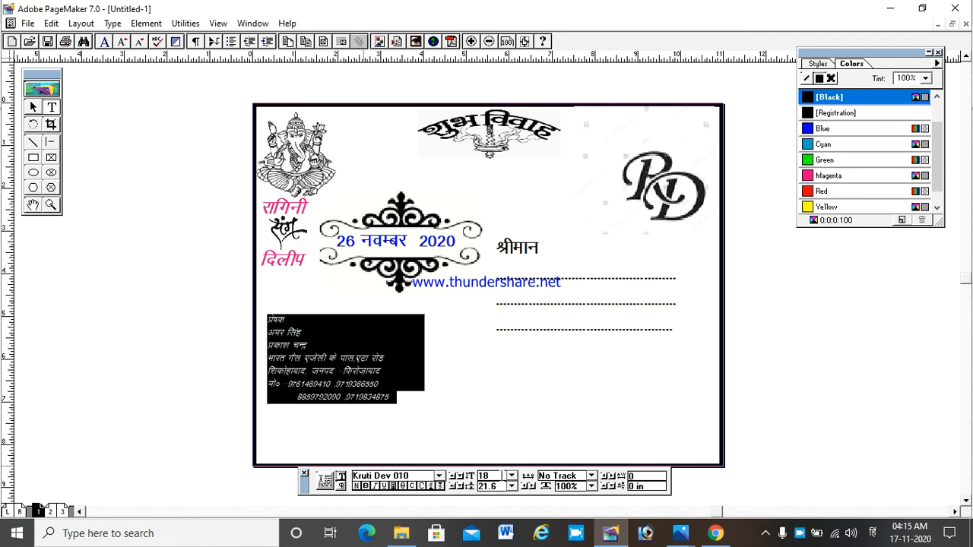
pyautogui.click(512, 476)
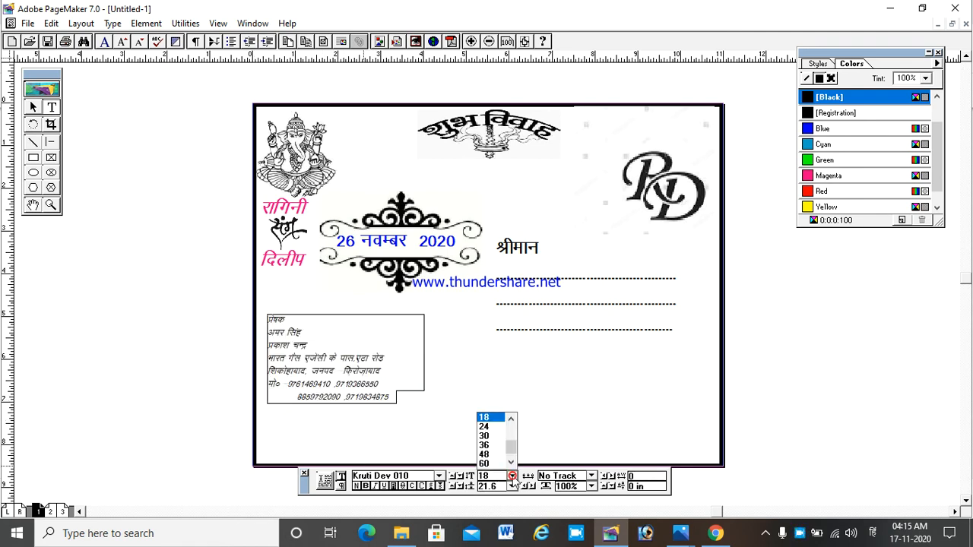
pyautogui.click(491, 425)
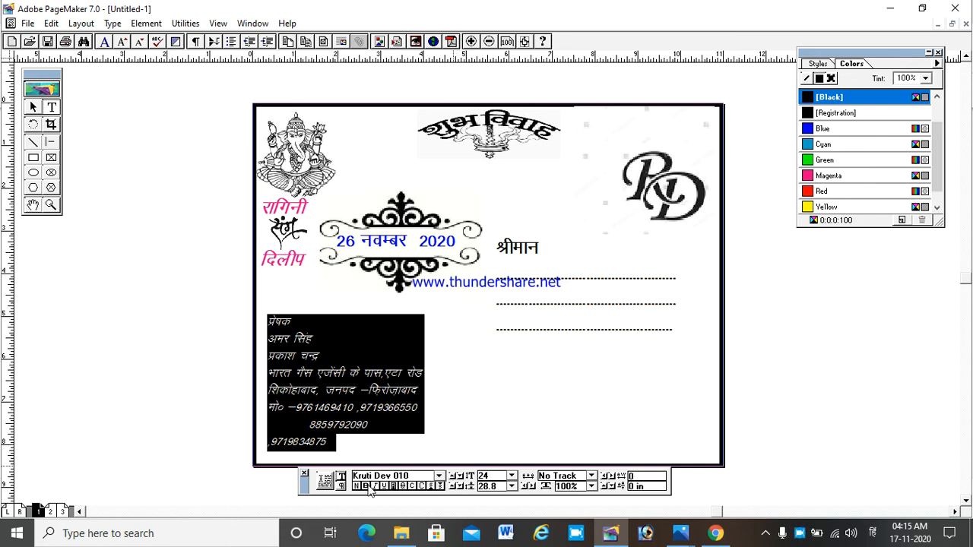
pyautogui.click(448, 423)
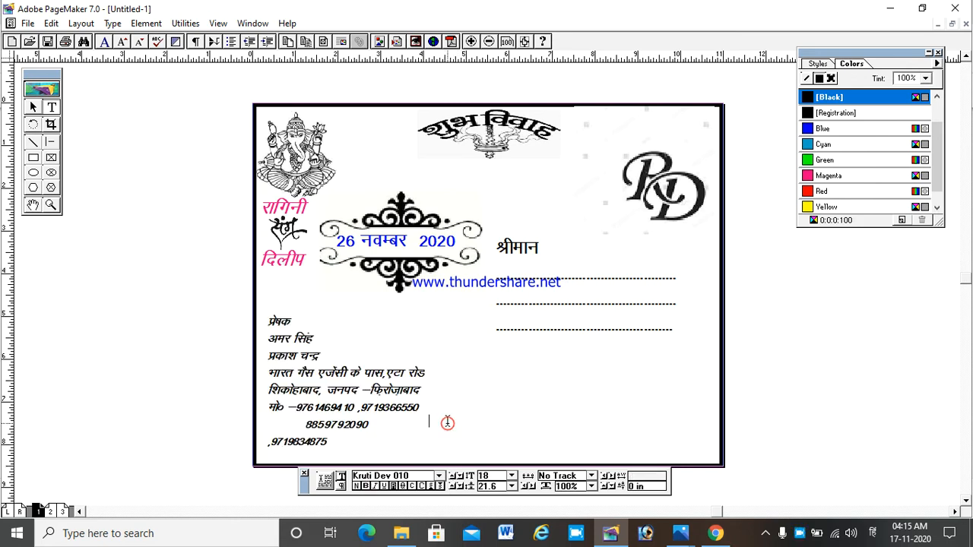
# Delete some leading spaces before the second row of phone numbers so both numbers fit on one line
pyautogui.click(307, 424)
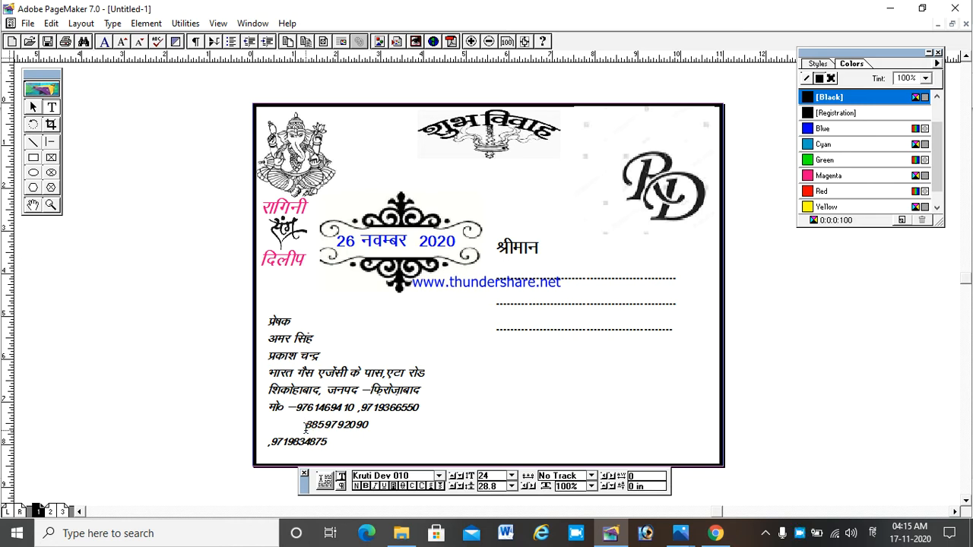
pyautogui.press('BackSpace')
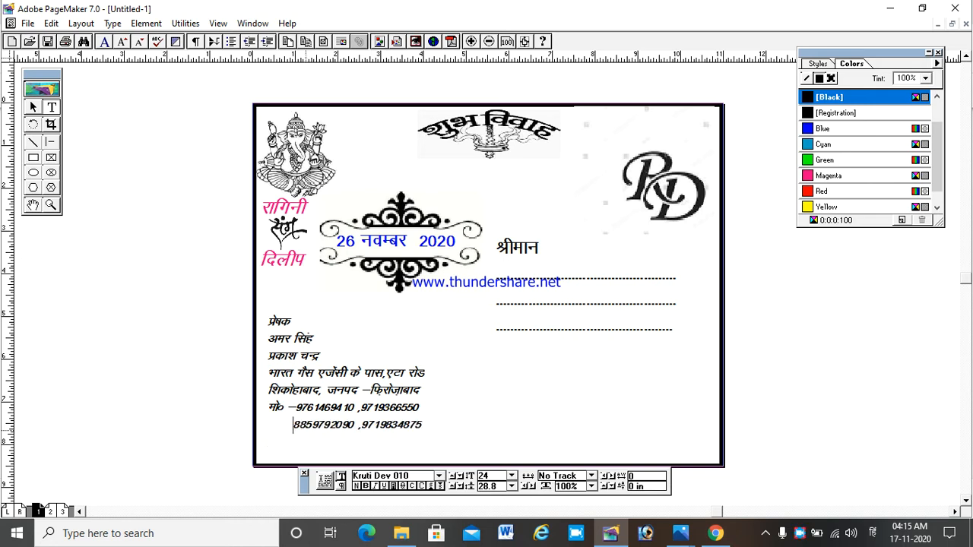
pyautogui.click(497, 418)
pyautogui.click(511, 302)
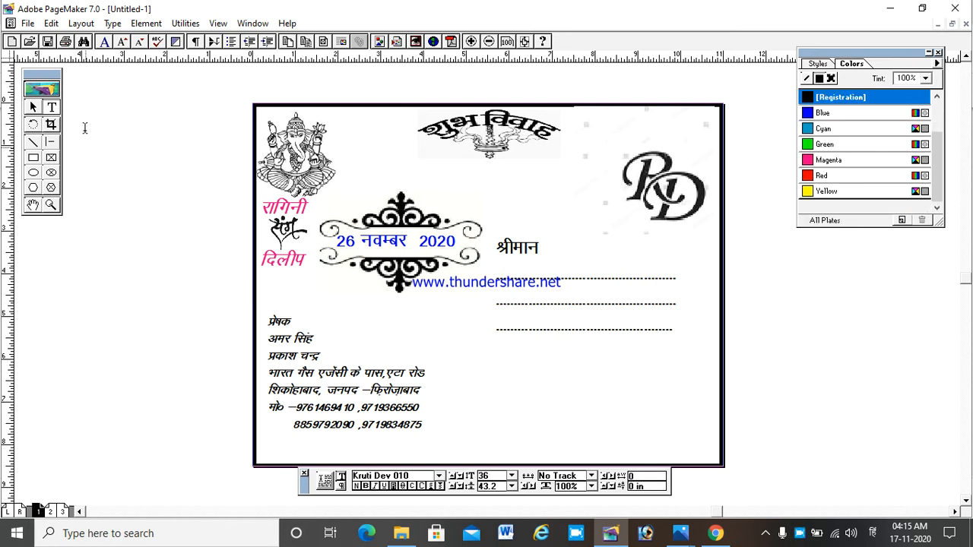
# Move the श्रीमान address block with its dotted lines down to the card's lower-right area, level with the प्रेषक block
pyautogui.click(33, 108)
pyautogui.click(511, 259)
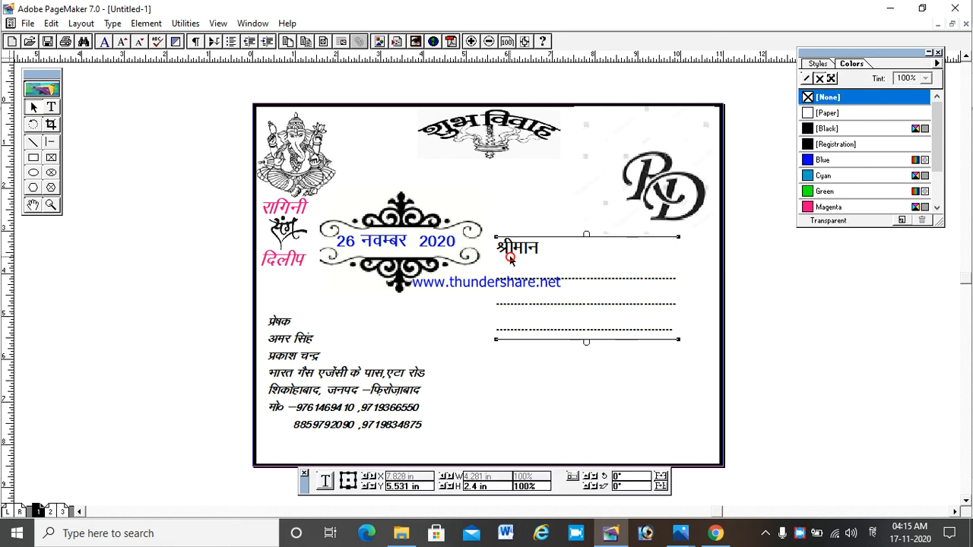
pyautogui.moveTo(511, 259); pyautogui.dragTo(516, 340)
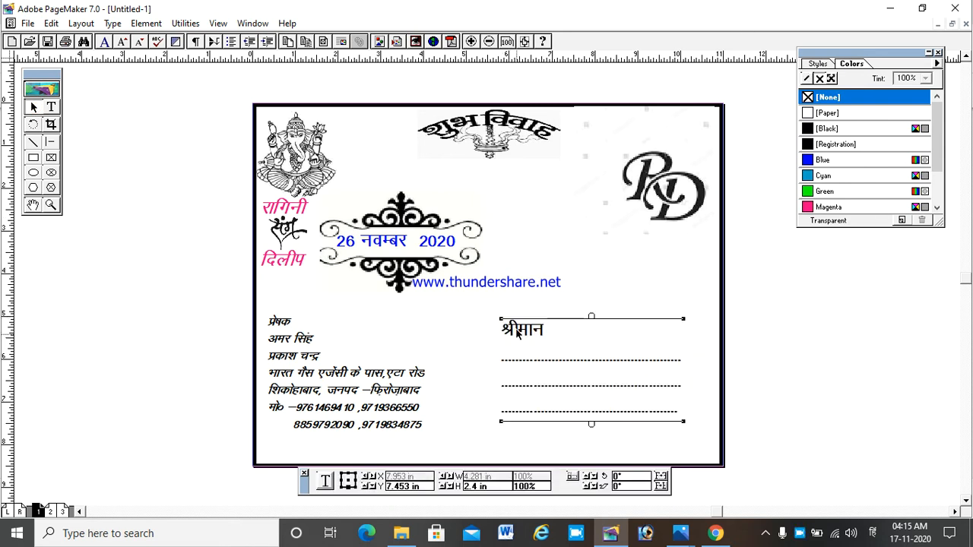
# Shift the ornamental frame and the blue wedding date right towards the card's centre, keeping the date inside the frame
pyautogui.click(423, 245)
pyautogui.click(399, 227)
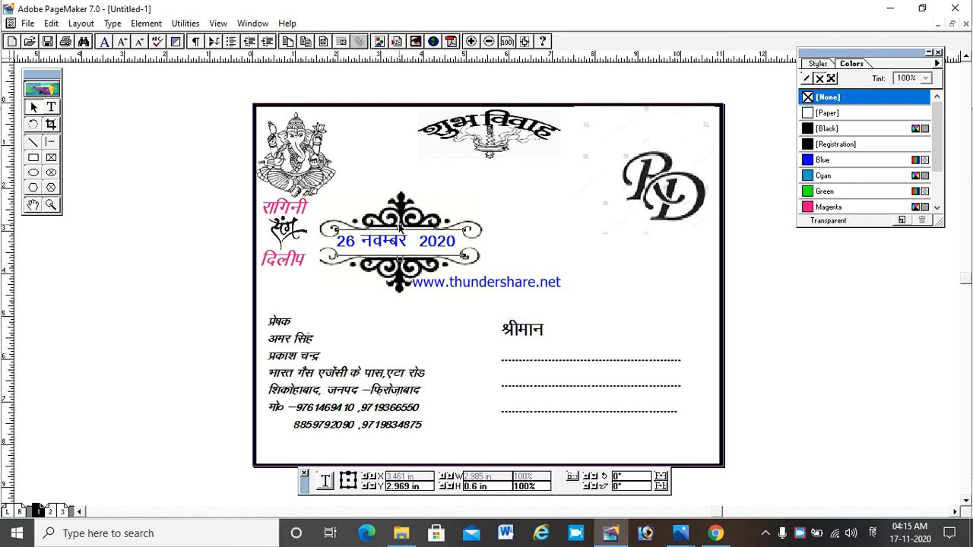
pyautogui.moveTo(399, 218); pyautogui.dragTo(451, 220)
pyautogui.click(430, 244)
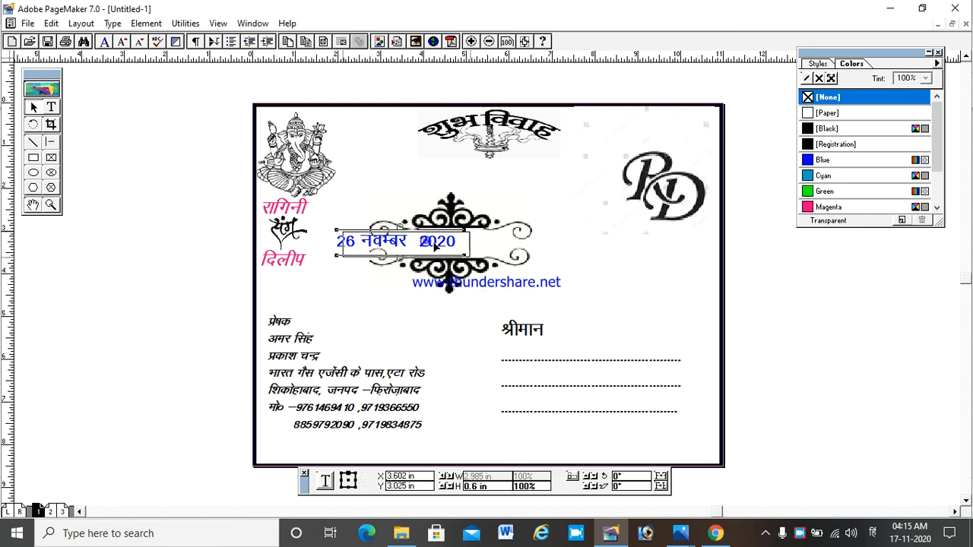
pyautogui.moveTo(469, 247)
pyautogui.mouseDown()
pyautogui.moveTo(479, 242)
pyautogui.moveTo(472, 251)
pyautogui.mouseUp()
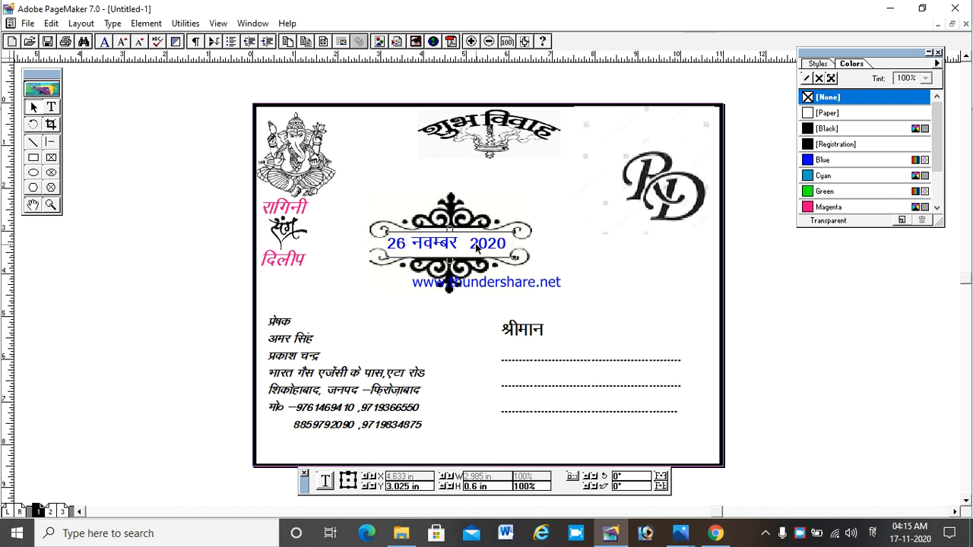
# Stretch the ornamental frame downward to about 2.84 in high and lower the wedding date to sit centred within it
pyautogui.click(456, 283)
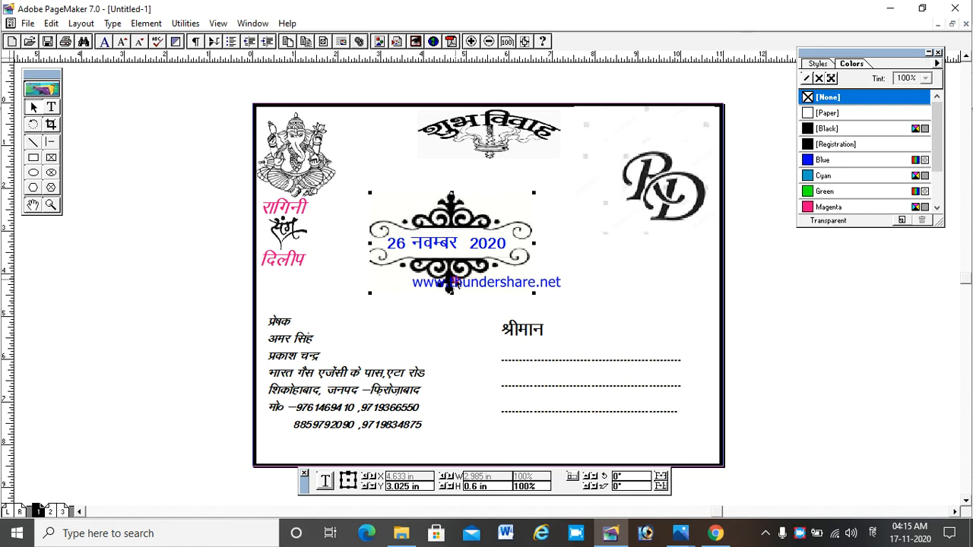
pyautogui.moveTo(453, 295); pyautogui.dragTo(455, 314)
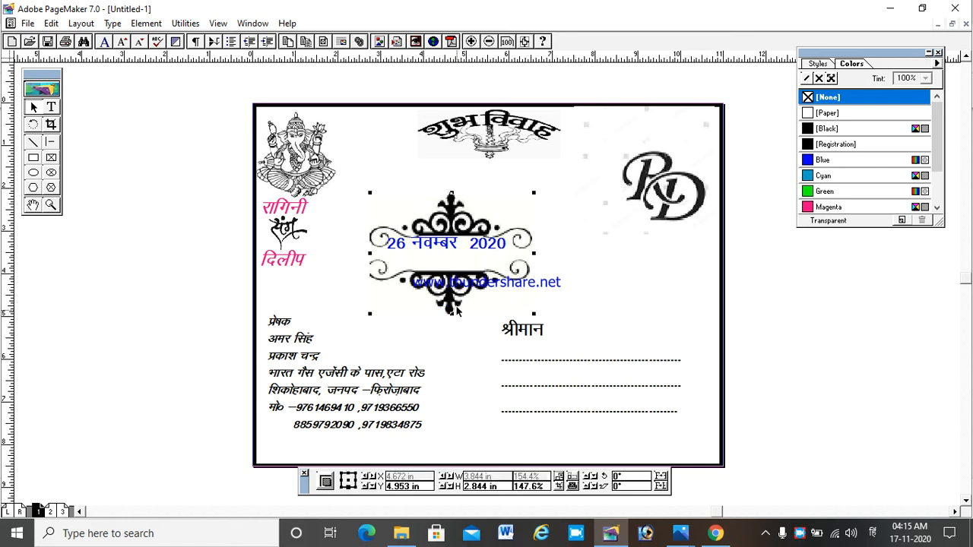
pyautogui.click(457, 248)
pyautogui.moveTo(457, 248); pyautogui.dragTo(459, 257)
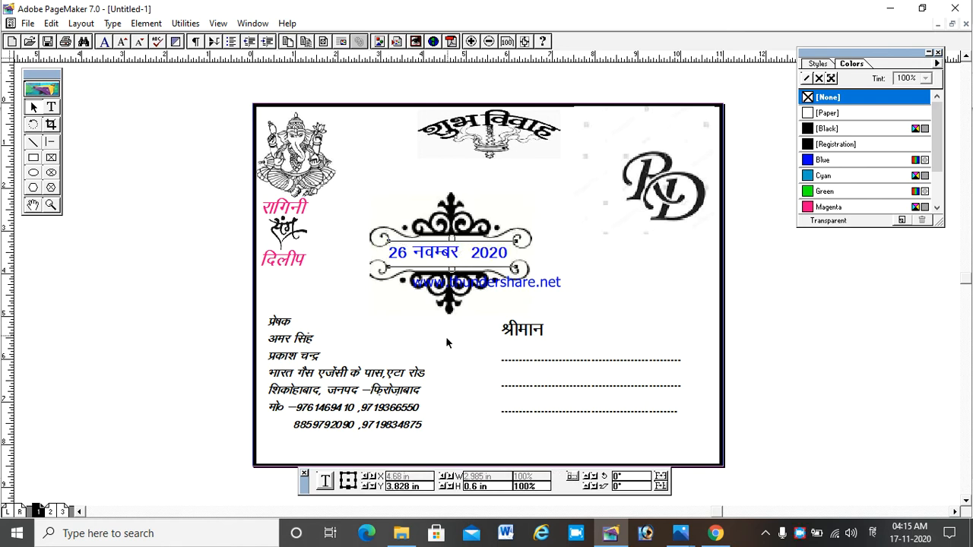
pyautogui.click(398, 326)
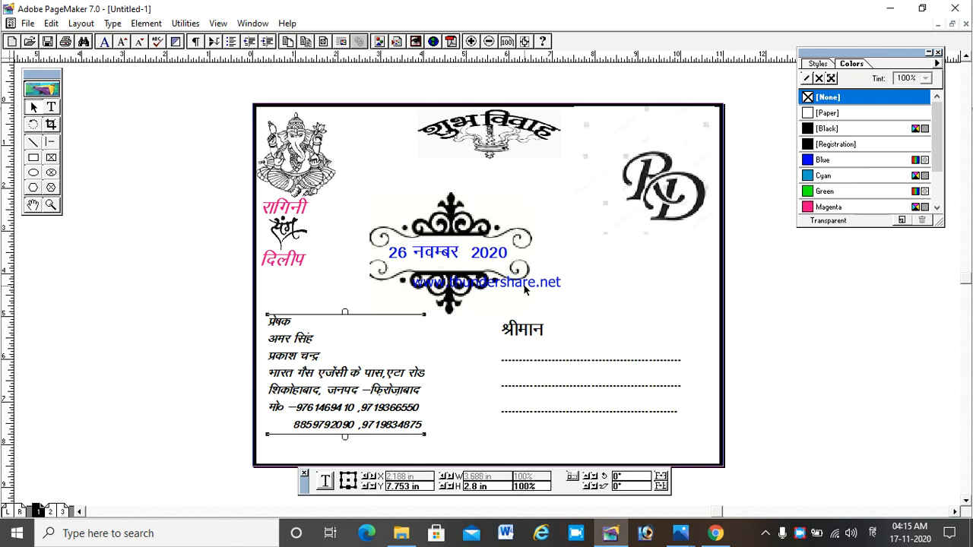
pyautogui.click(638, 318)
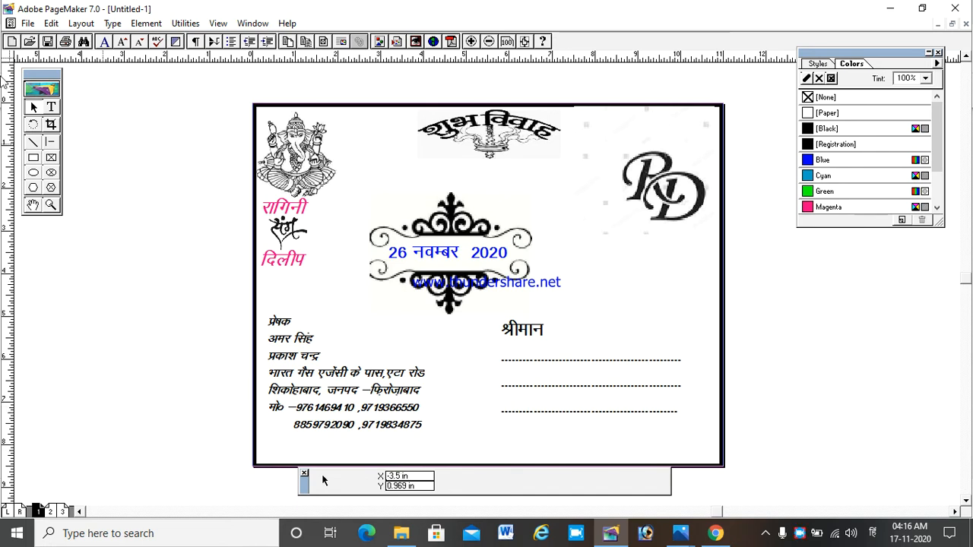
# Go to the blank spread of pages 2 and 3, show it whole at 50% size, and close the Colors palette
pyautogui.click(51, 512)
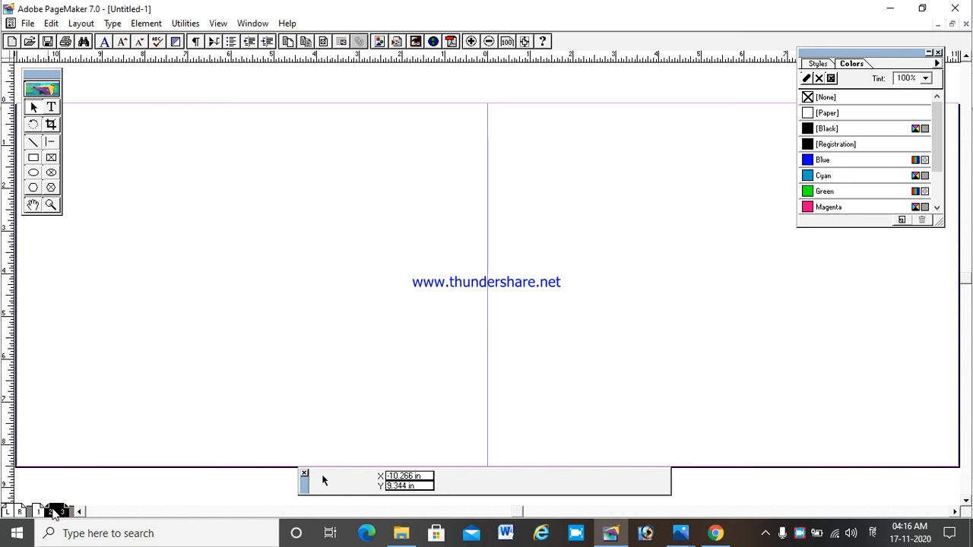
pyautogui.rightClick(192, 183)
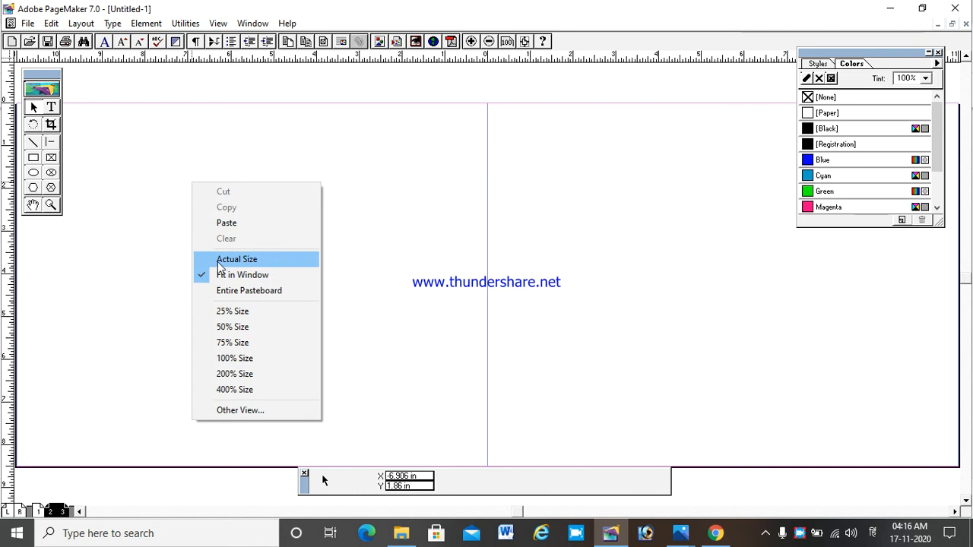
pyautogui.click(227, 327)
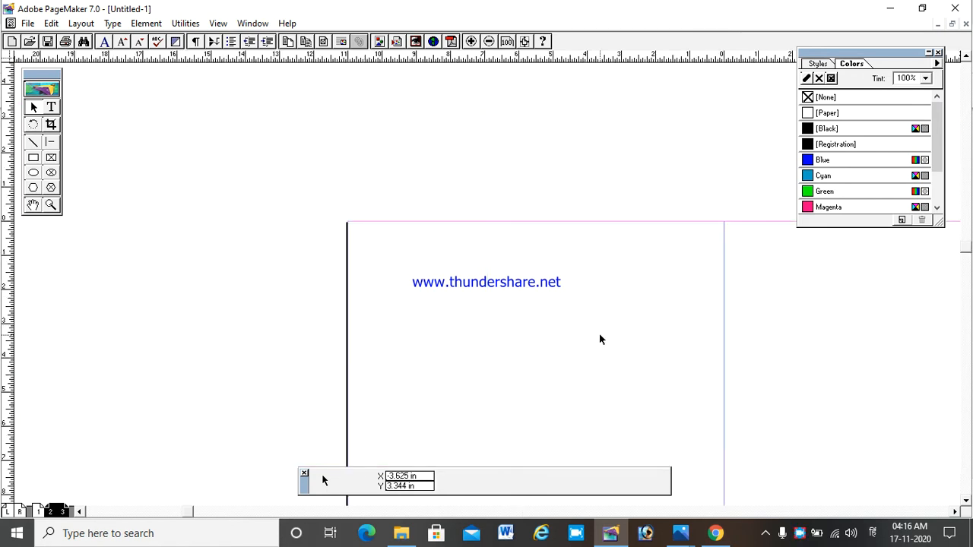
pyautogui.click(32, 206)
pyautogui.moveTo(462, 313); pyautogui.dragTo(221, 206)
pyautogui.moveTo(214, 215); pyautogui.dragTo(200, 216)
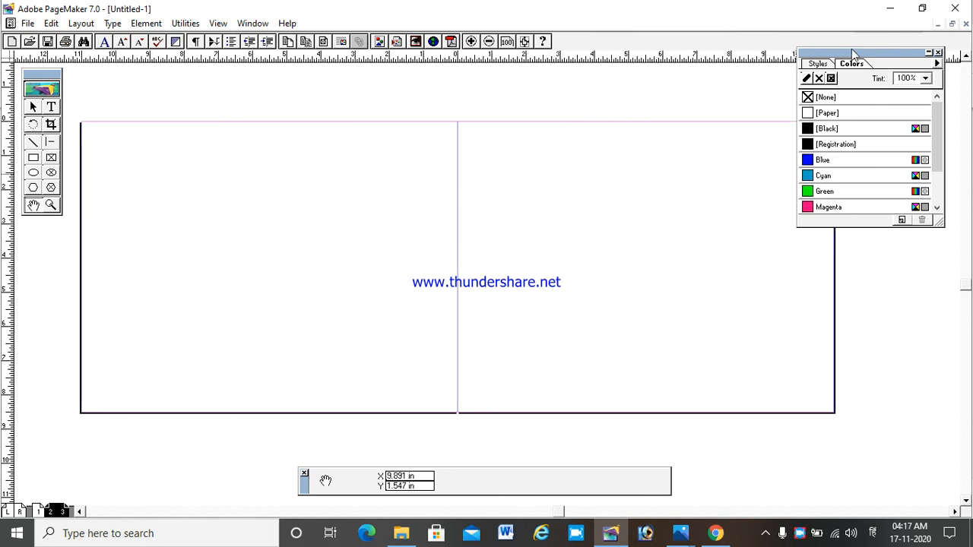
pyautogui.moveTo(853, 50); pyautogui.dragTo(839, 112)
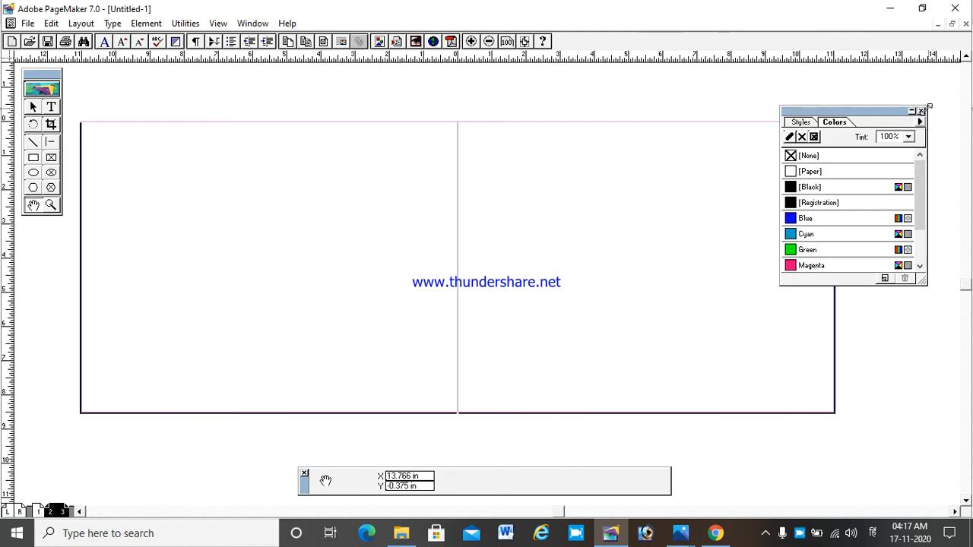
pyautogui.click(920, 112)
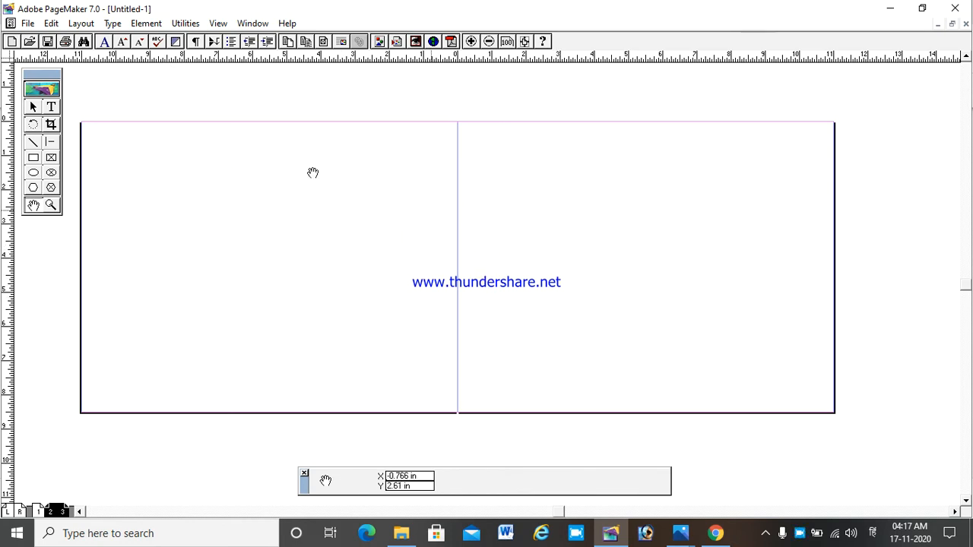
# Browse the WeddingLogos folder in the Place dialog for a corner ornament suited to the inner pages
pyautogui.click(26, 24)
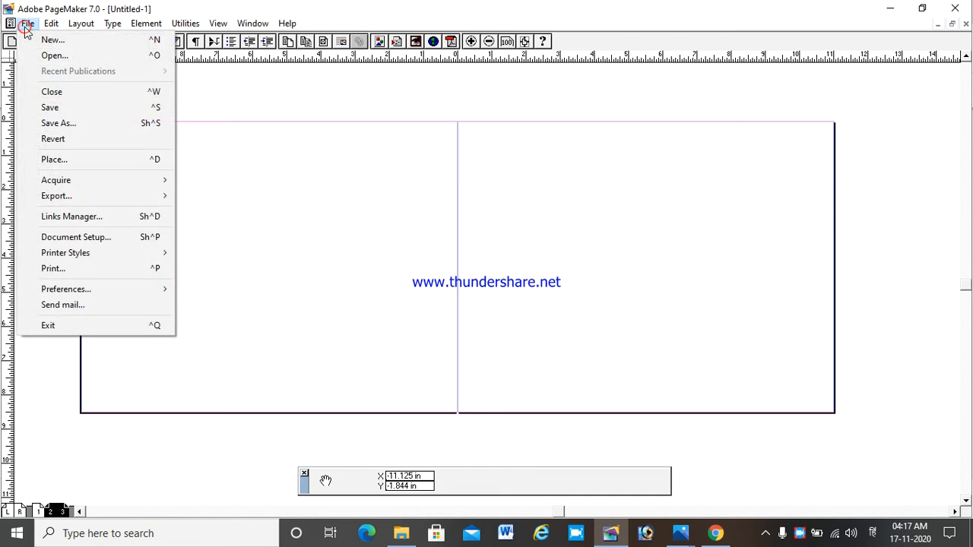
pyautogui.click(61, 159)
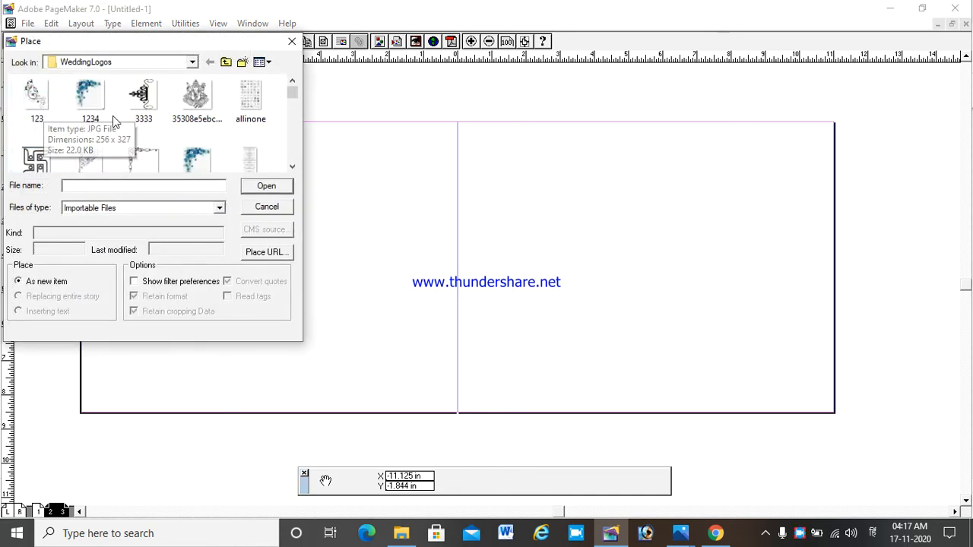
pyautogui.scroll(-8, 223, 122)
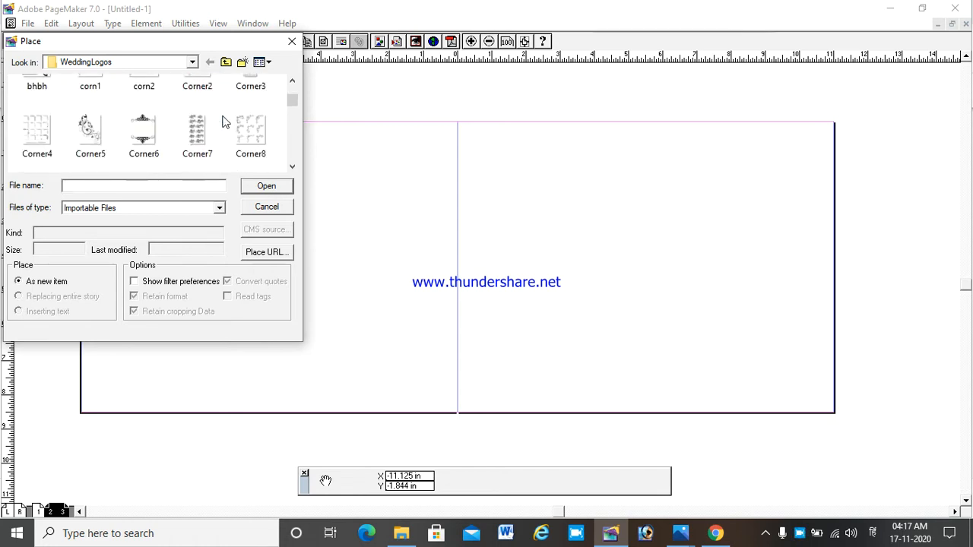
pyautogui.scroll(-8, 223, 122)
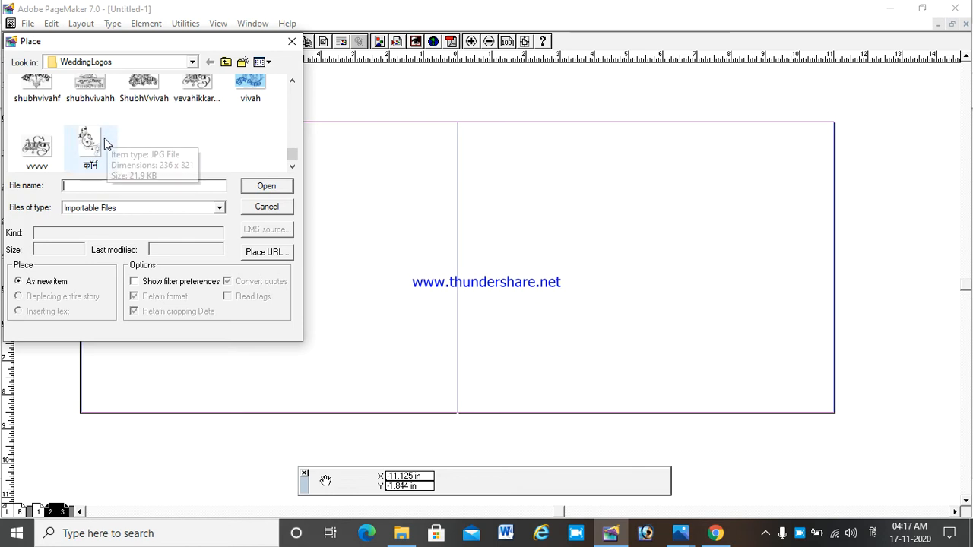
pyautogui.click(96, 145)
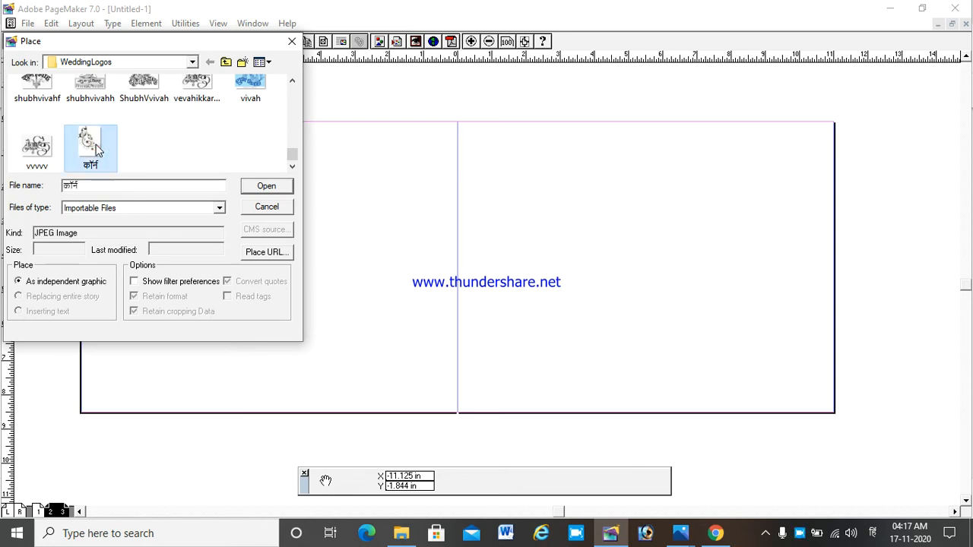
pyautogui.scroll(1, 111, 131)
pyautogui.scroll(-1, 113, 129)
pyautogui.scroll(2, 165, 162)
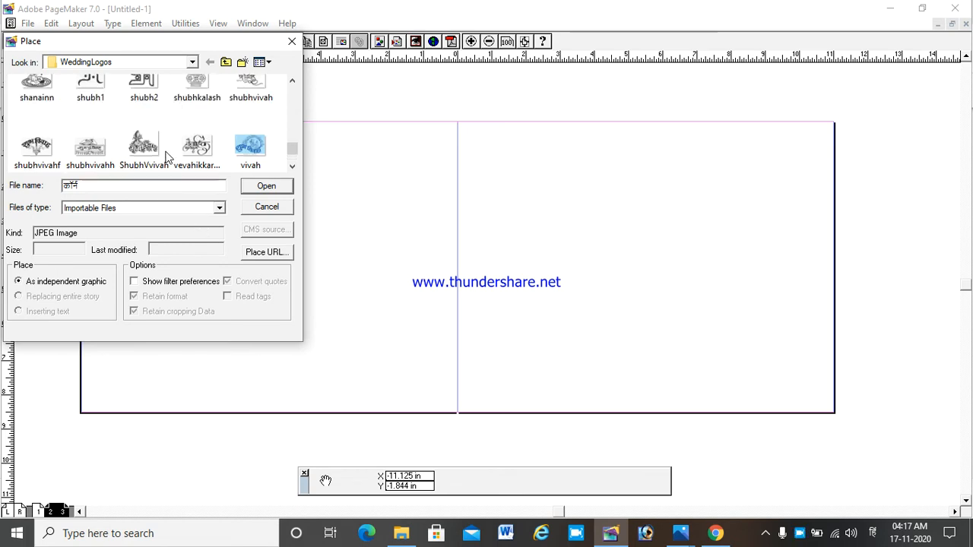
pyautogui.scroll(1, 167, 156)
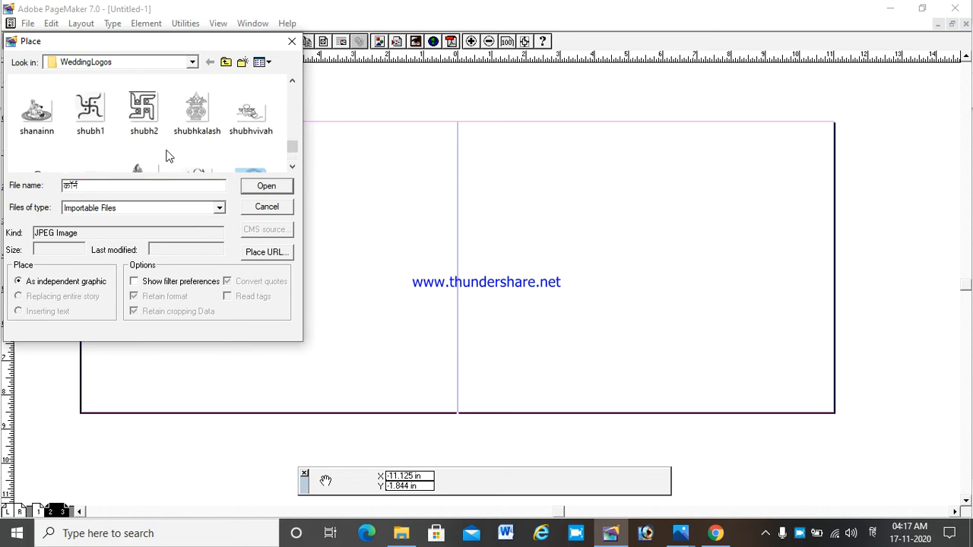
pyautogui.scroll(1, 126, 117)
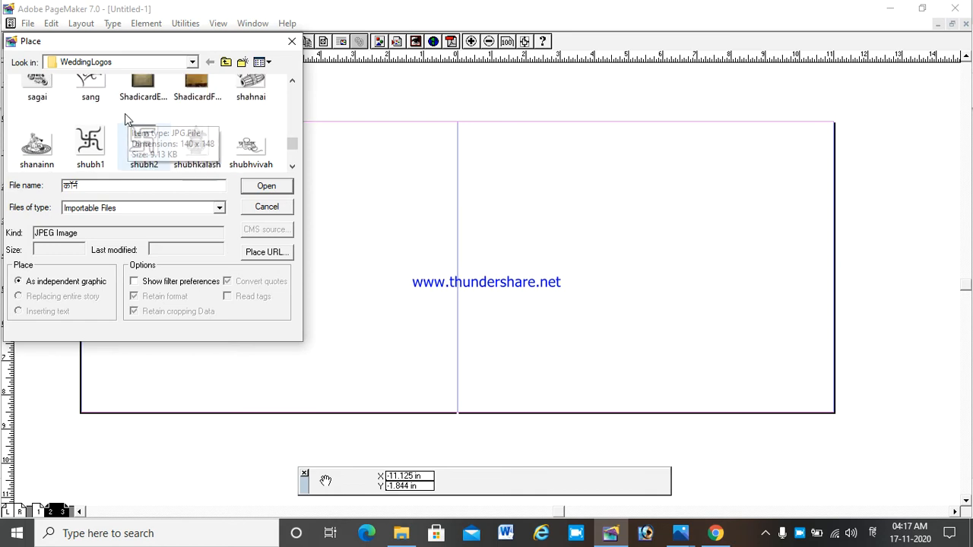
pyautogui.scroll(1, 125, 113)
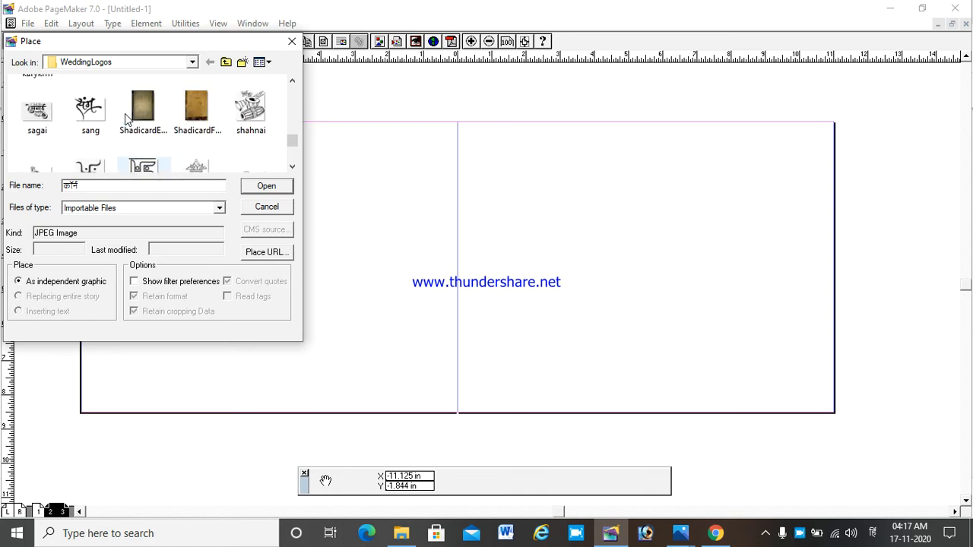
pyautogui.scroll(3, 125, 114)
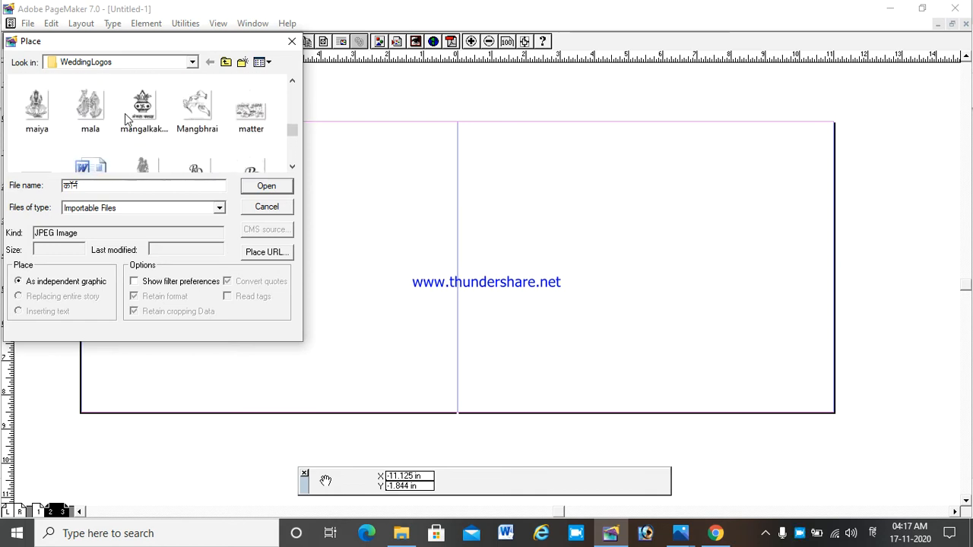
pyautogui.scroll(1, 124, 113)
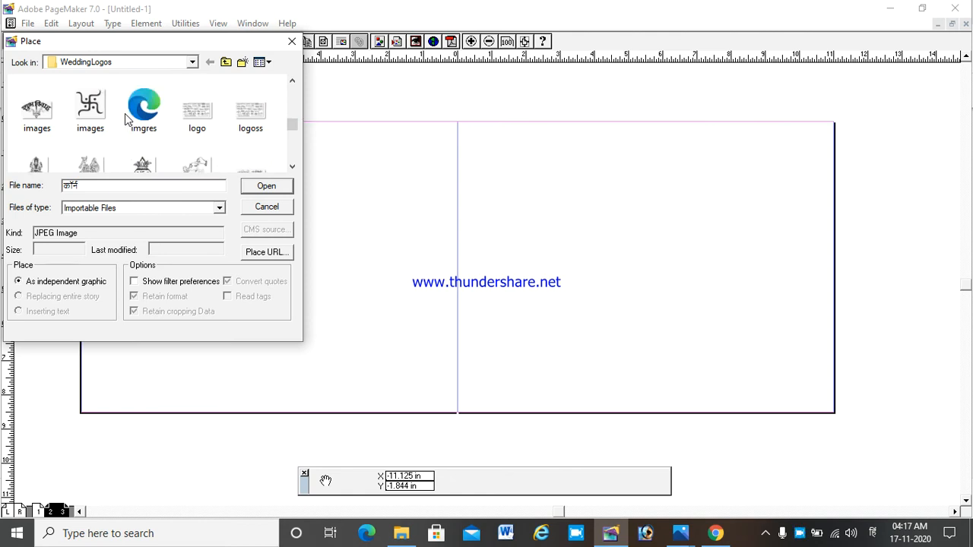
pyautogui.scroll(1, 125, 114)
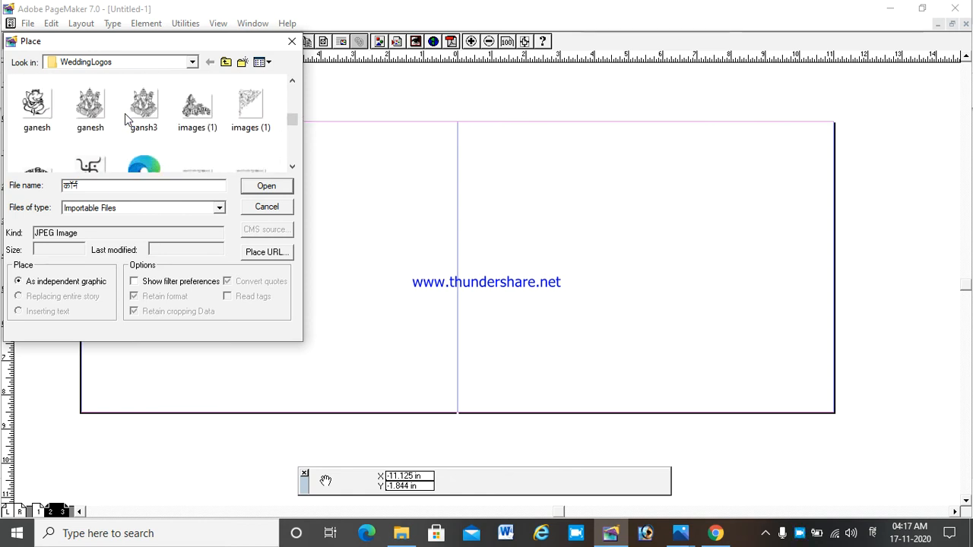
pyautogui.scroll(2, 125, 114)
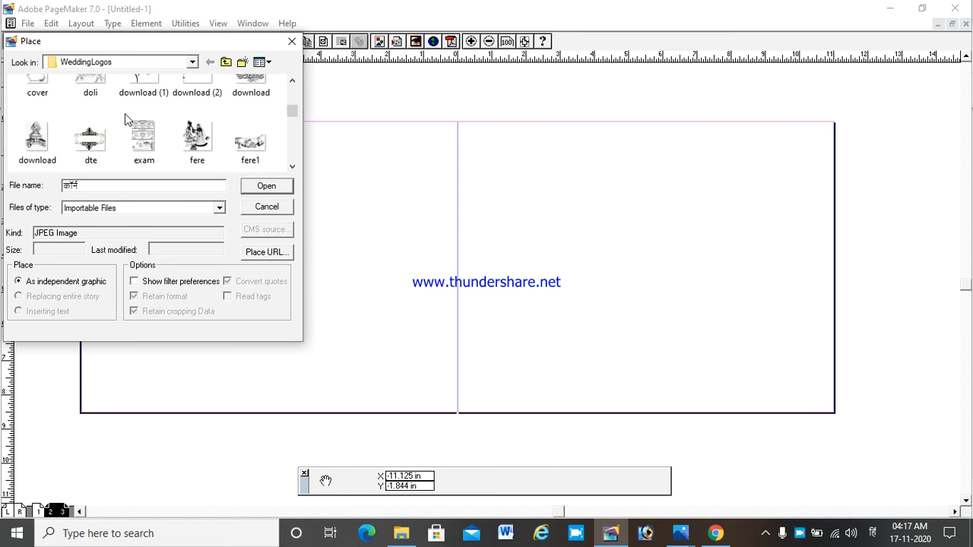
pyautogui.scroll(1, 156, 99)
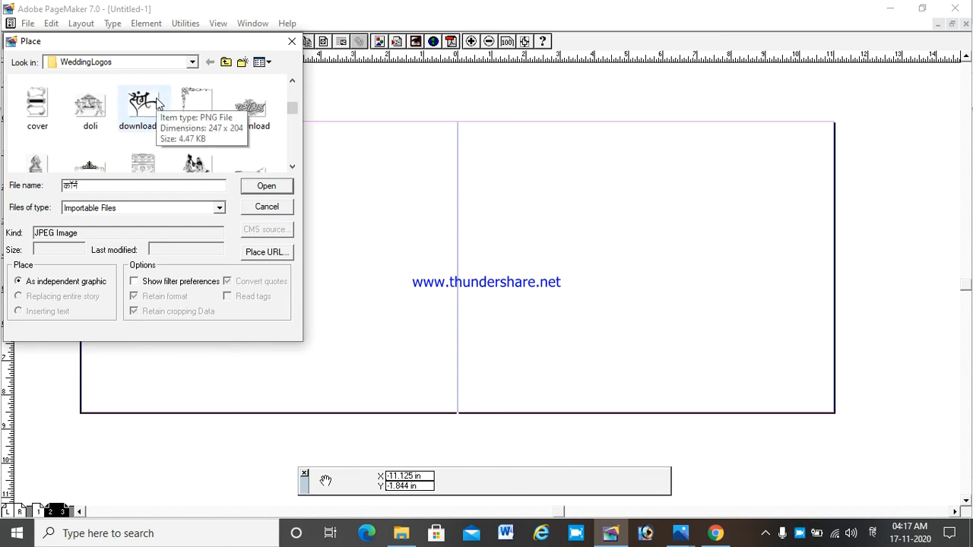
pyautogui.scroll(2, 156, 104)
pyautogui.scroll(-1, 156, 104)
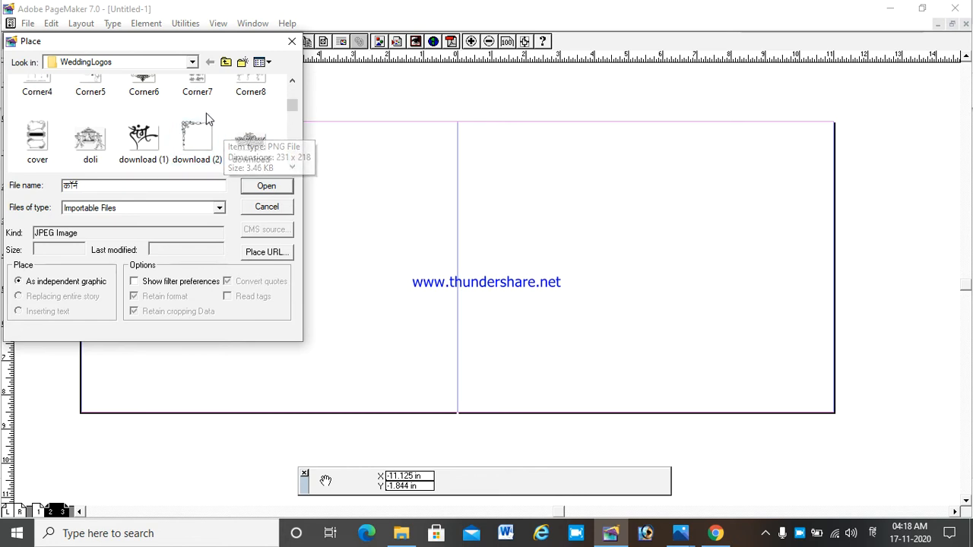
pyautogui.scroll(1, 207, 119)
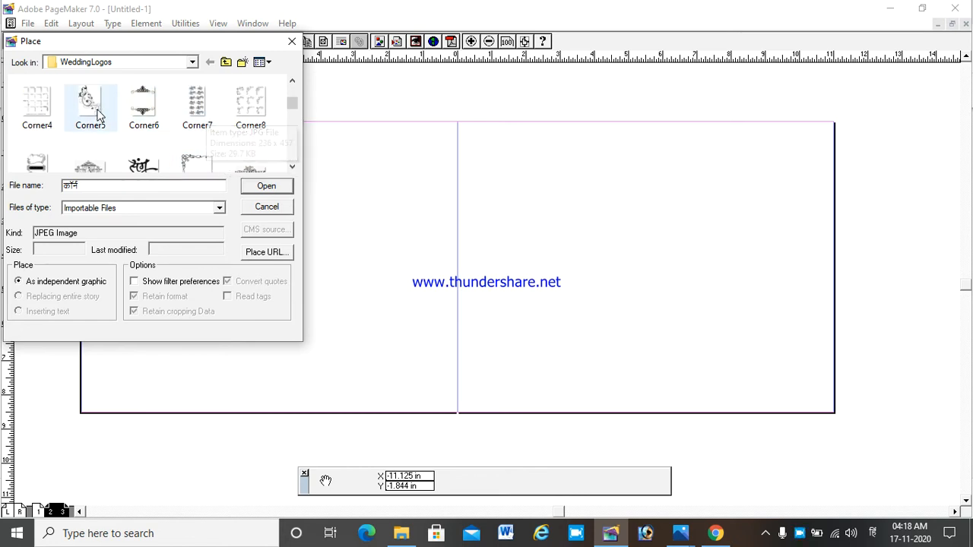
pyautogui.scroll(2, 142, 121)
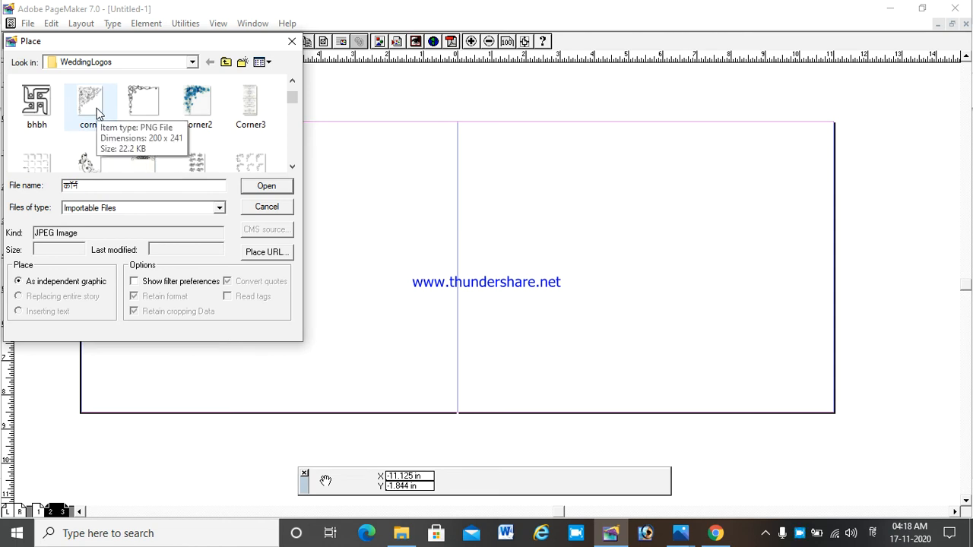
# Place the corn2 corner ornament in the top-left corner of the left page, about 0.98 in wide and 0.86 in high
pyautogui.click(145, 107)
pyautogui.click(274, 187)
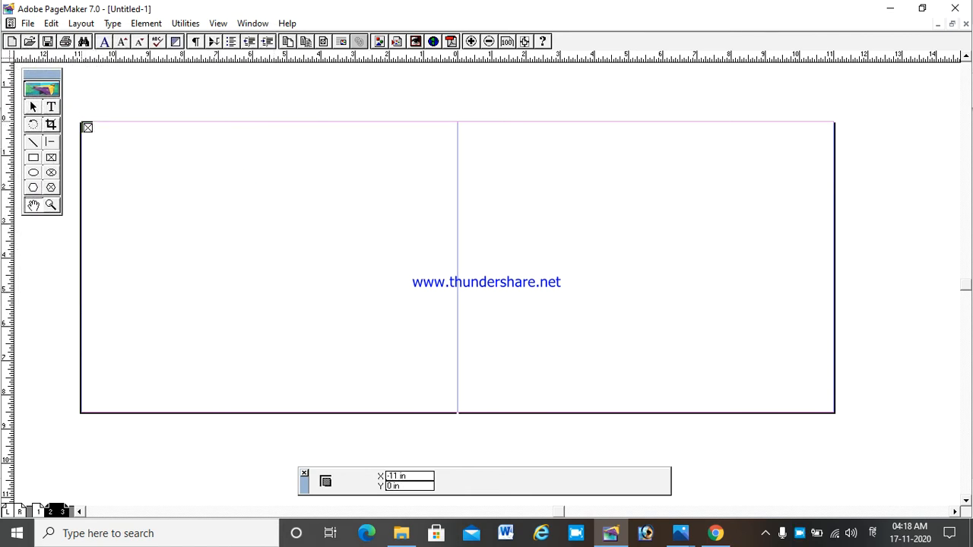
pyautogui.moveTo(82, 121); pyautogui.dragTo(115, 152)
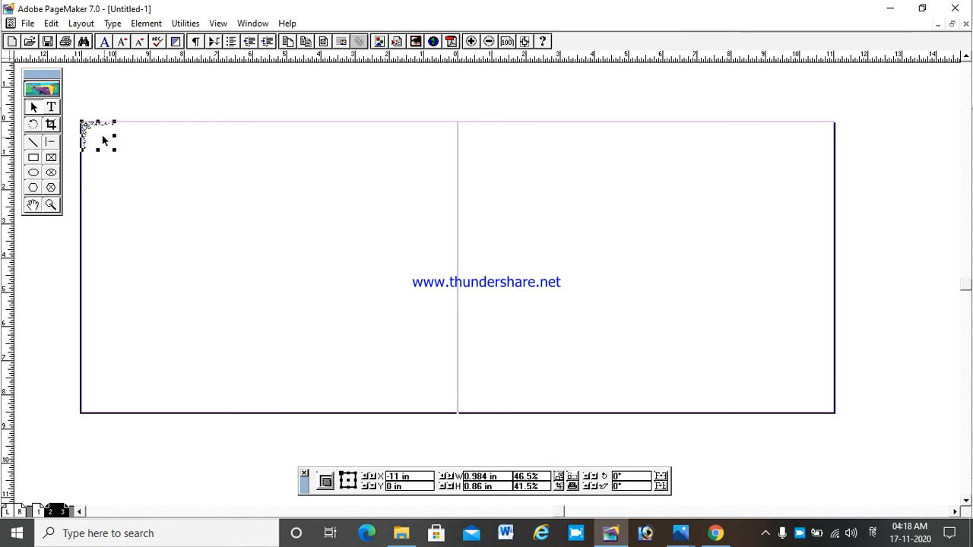
# Move the corner ornament slightly inward from the top-left corner of the left page
pyautogui.click(104, 139)
pyautogui.moveTo(105, 139); pyautogui.dragTo(110, 144)
pyautogui.click(190, 177)
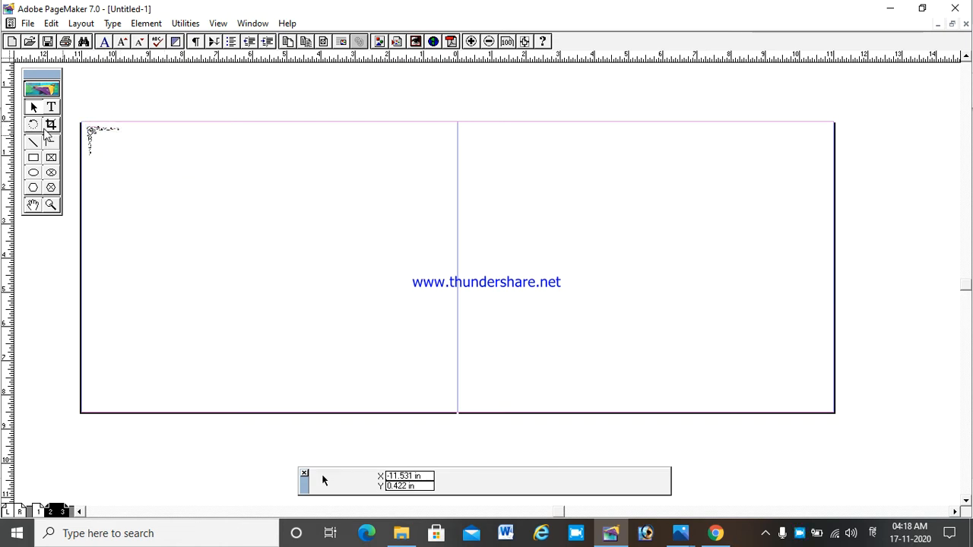
# Draw a rectangle about 10.97 in wide and 8.38 in high over the left page and nudge it left and up to fit the page edges
pyautogui.click(33, 159)
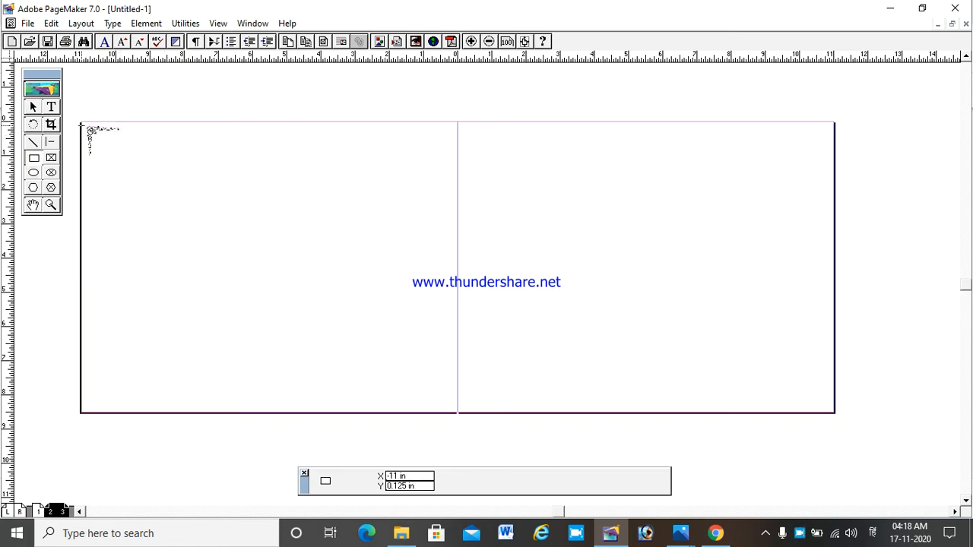
pyautogui.moveTo(87, 125)
pyautogui.mouseDown()
pyautogui.moveTo(248, 251)
pyautogui.moveTo(269, 283)
pyautogui.moveTo(467, 369)
pyautogui.moveTo(476, 387)
pyautogui.moveTo(459, 412)
pyautogui.mouseUp()
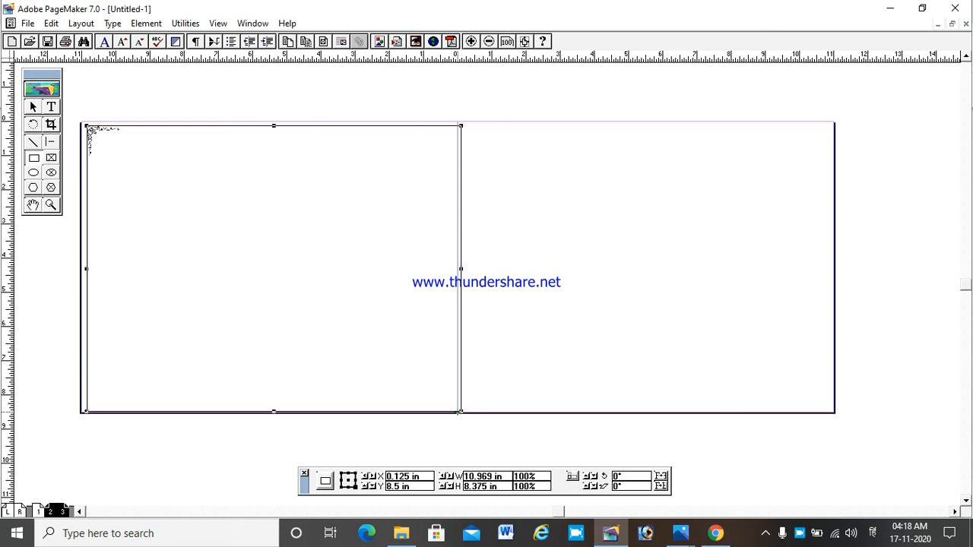
pyautogui.press('Left')
pyautogui.press('Left')
pyautogui.press('Left')
pyautogui.press('Left')
pyautogui.press('Left')
pyautogui.press('Left')
pyautogui.press('Left')
pyautogui.press('Left')
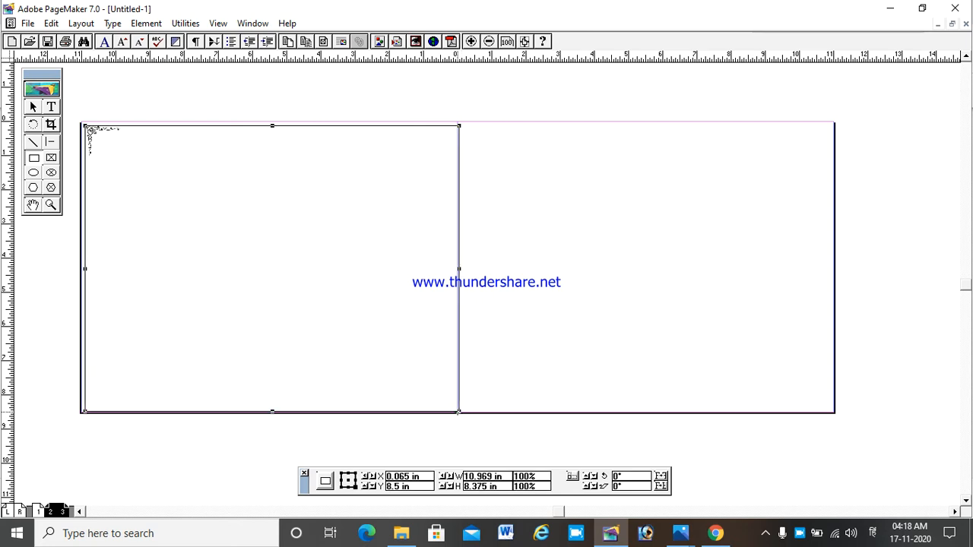
pyautogui.press('Left')
pyautogui.press('Left')
pyautogui.press('Left')
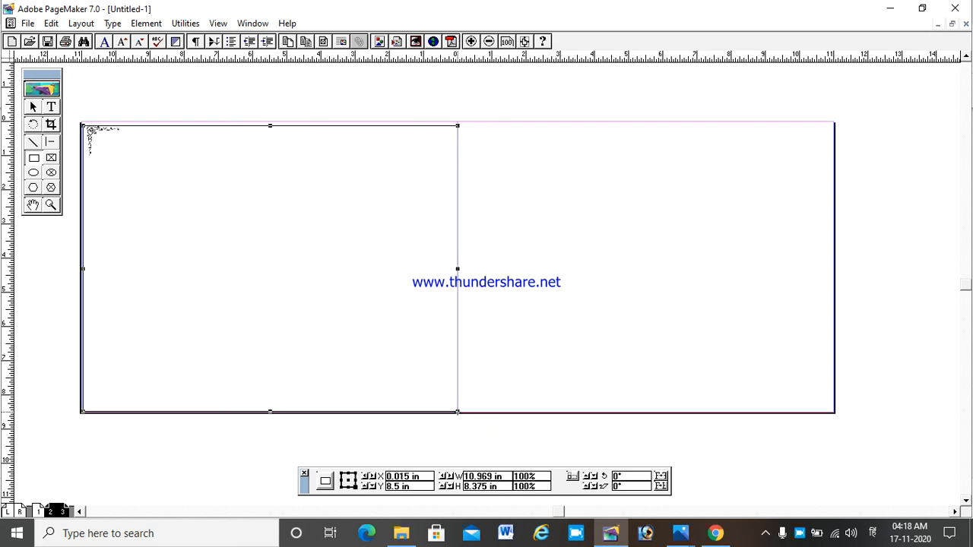
pyautogui.press('Up')
pyautogui.press('Up')
pyautogui.press('Up')
pyautogui.press('Up')
pyautogui.press('Up')
pyautogui.press('Up')
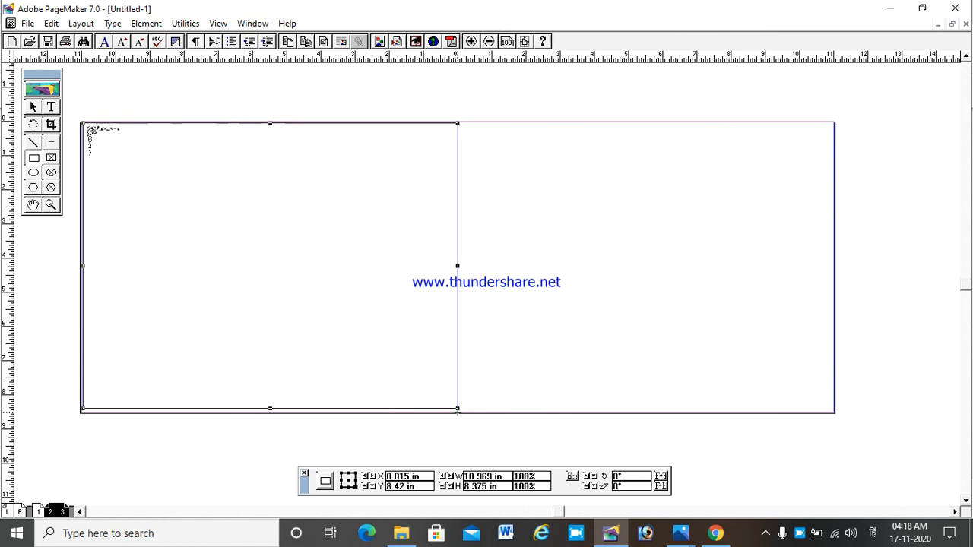
pyautogui.press('Left')
pyautogui.press('Left')
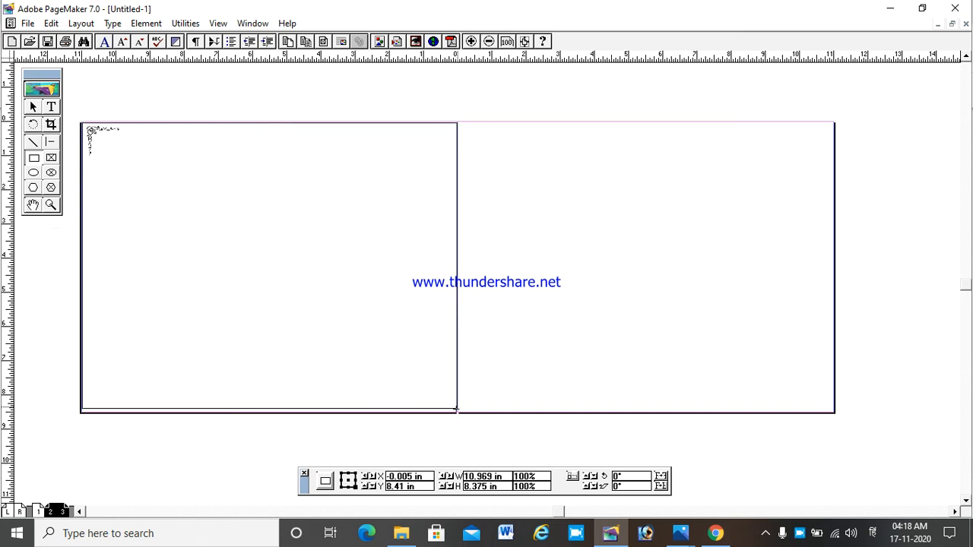
# Stretch the left page's rectangle down to the page's bottom edge, about 8.47 in high
pyautogui.moveTo(457, 409); pyautogui.dragTo(549, 415)
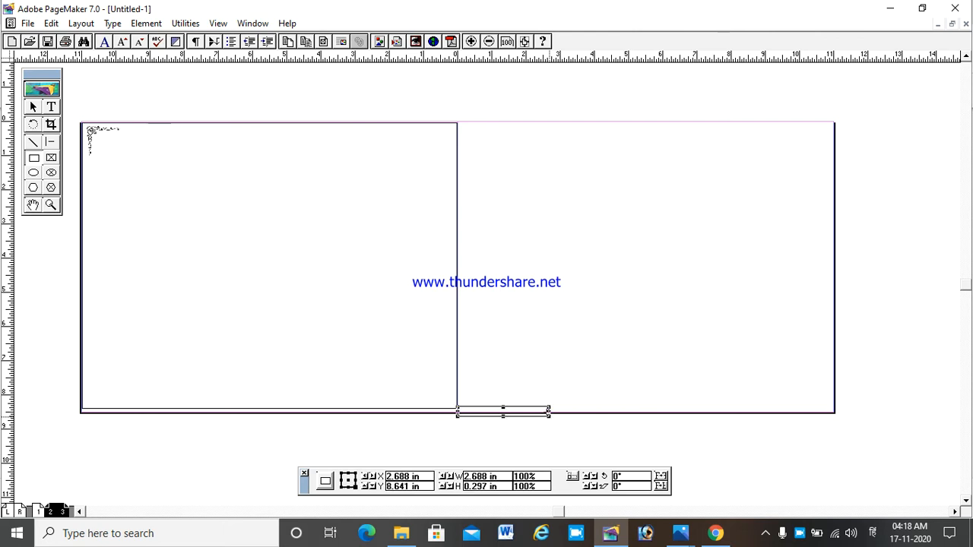
pyautogui.press('Delete')
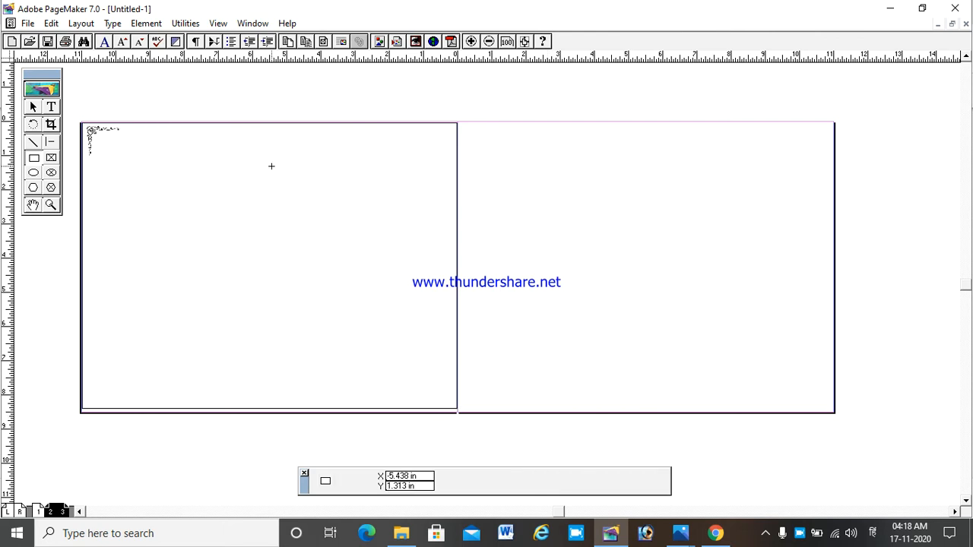
pyautogui.click(34, 108)
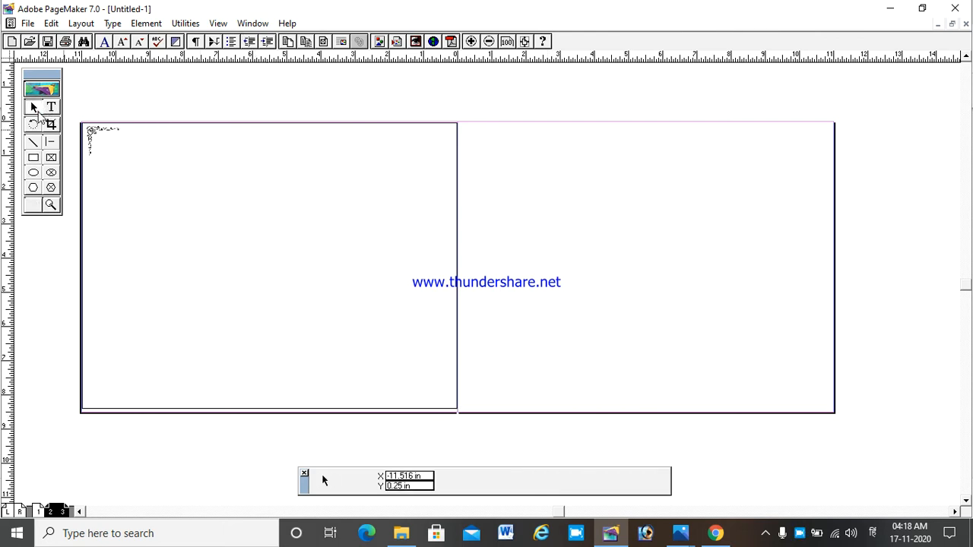
pyautogui.click(411, 408)
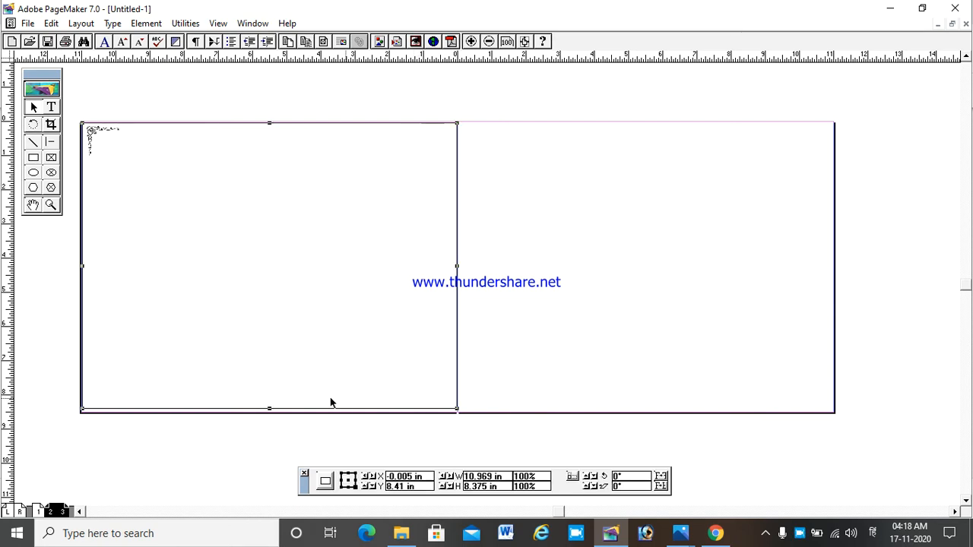
pyautogui.moveTo(270, 412); pyautogui.dragTo(271, 414)
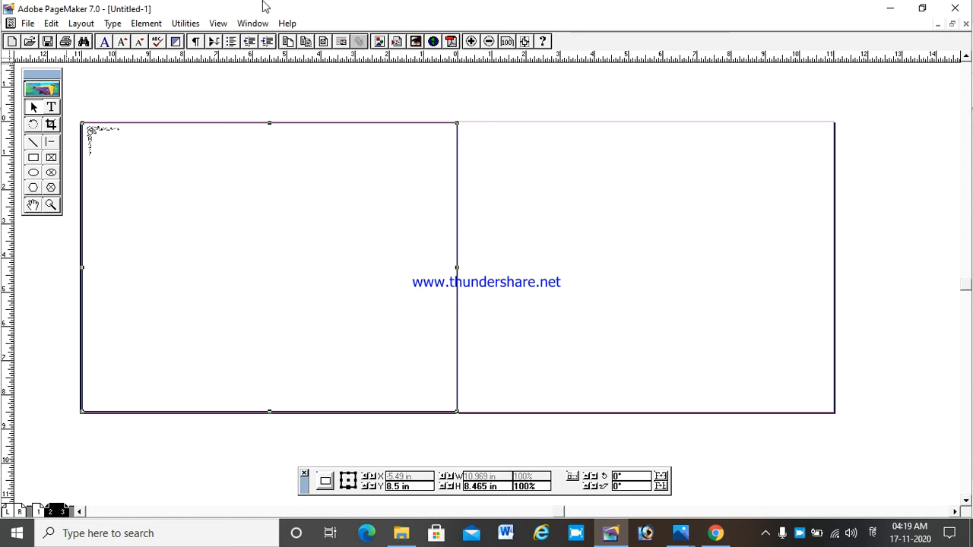
# Give the left page's rectangle a solid 6pt stroke
pyautogui.click(147, 23)
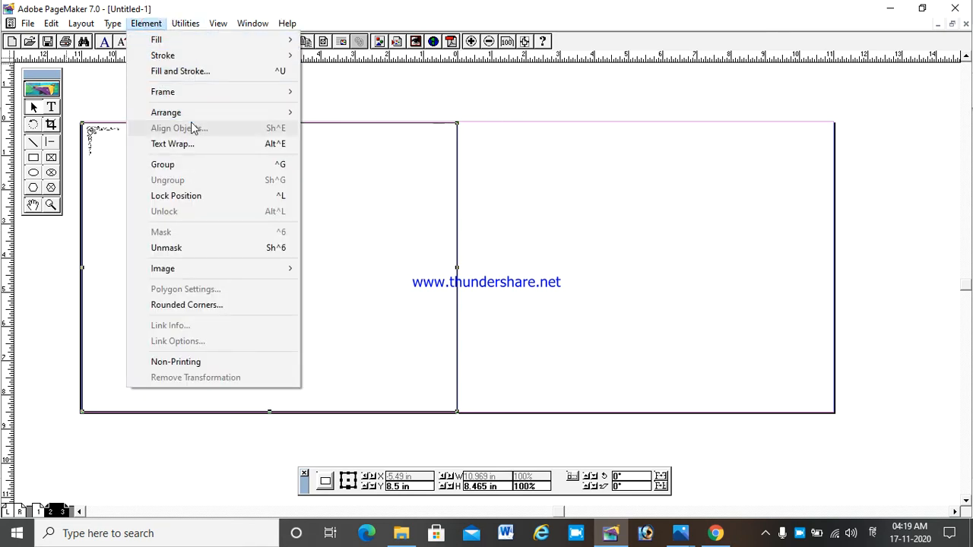
pyautogui.moveTo(196, 112)
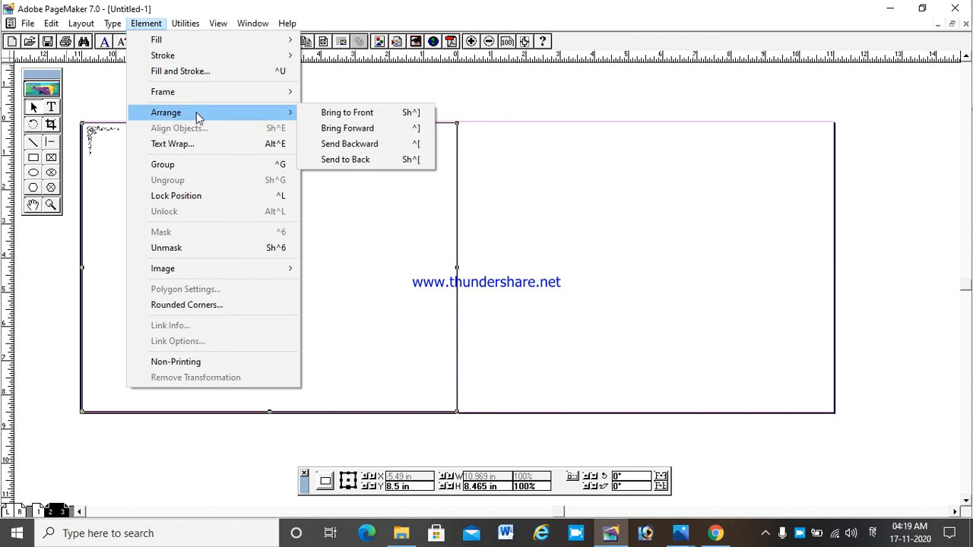
pyautogui.moveTo(212, 60)
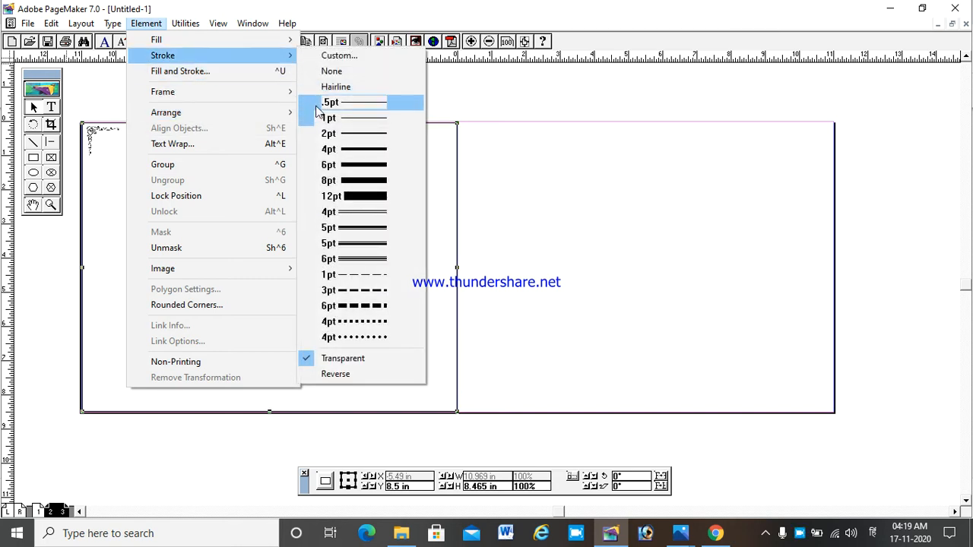
pyautogui.click(331, 165)
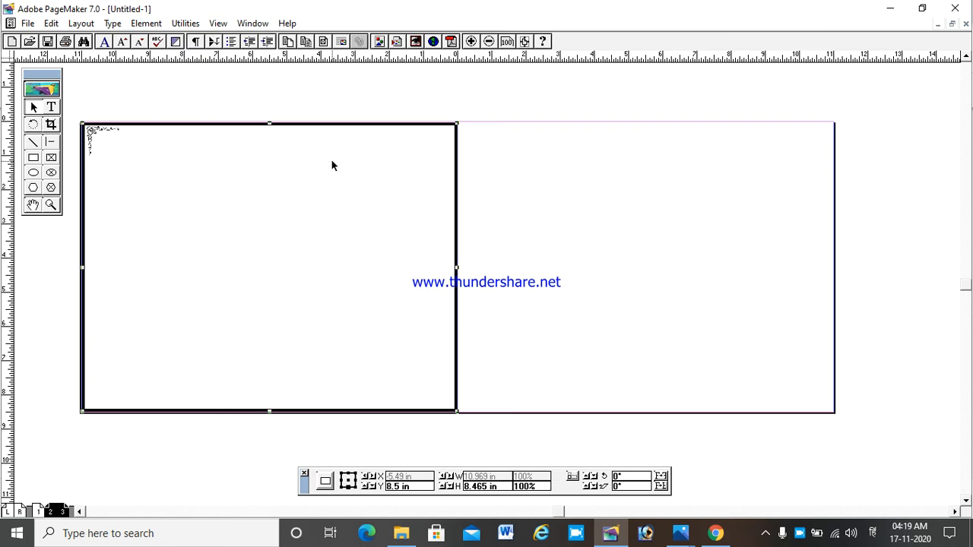
pyautogui.click(381, 194)
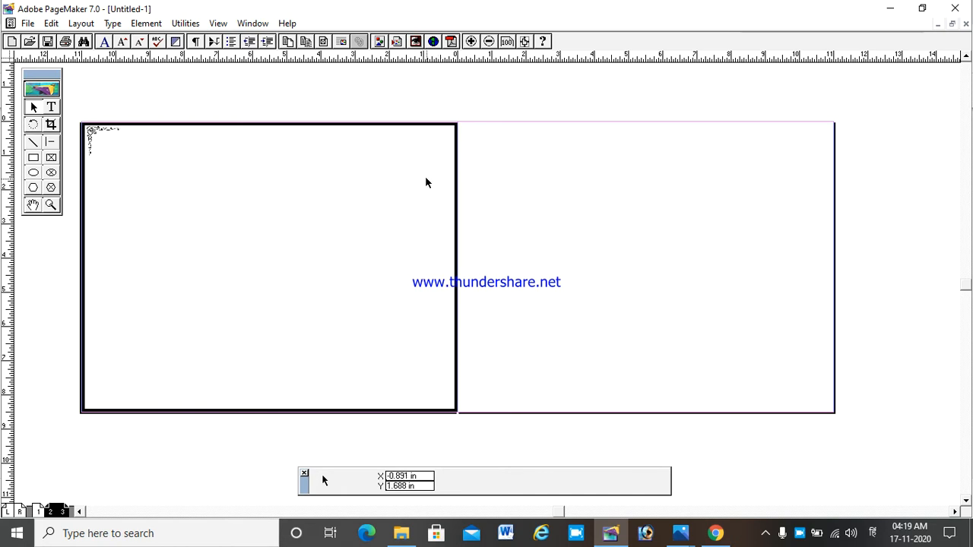
# Nudge the left page's border up slightly and stretch its lower edge just past the page, about 8.63 in high
pyautogui.click(418, 125)
pyautogui.press('Up')
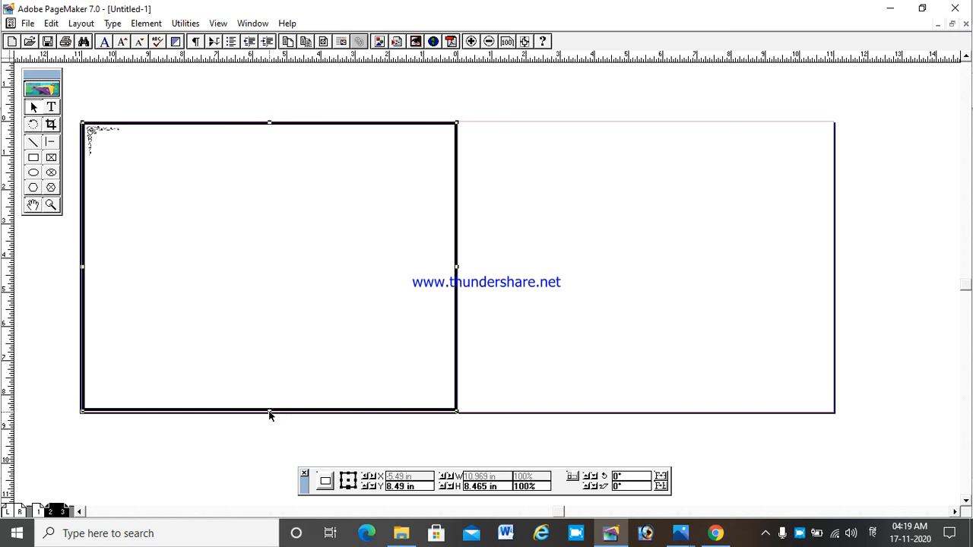
pyautogui.moveTo(269, 413); pyautogui.dragTo(268, 417)
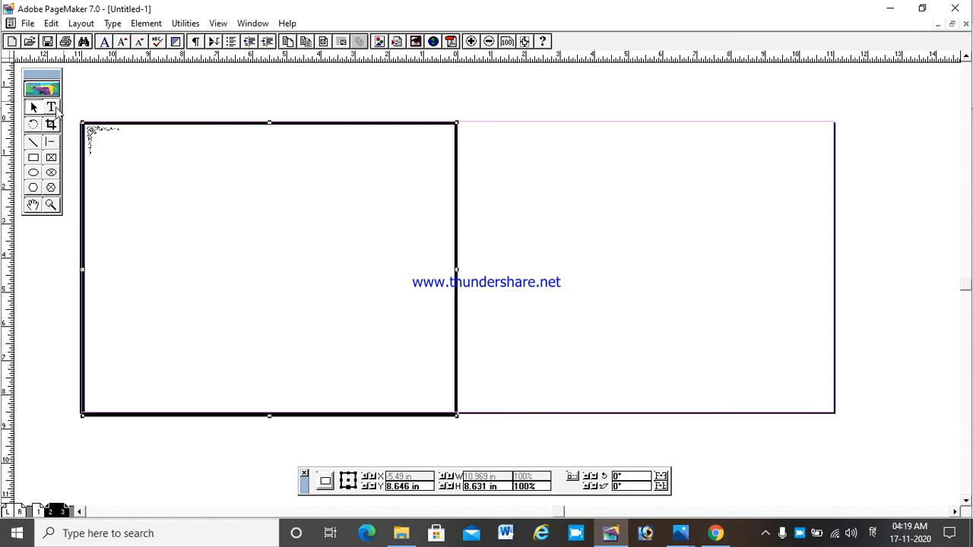
# Duplicate the left page's border and place the copy around the right page, nudged up level with the first border
pyautogui.hotkey('ctrl', 'v')
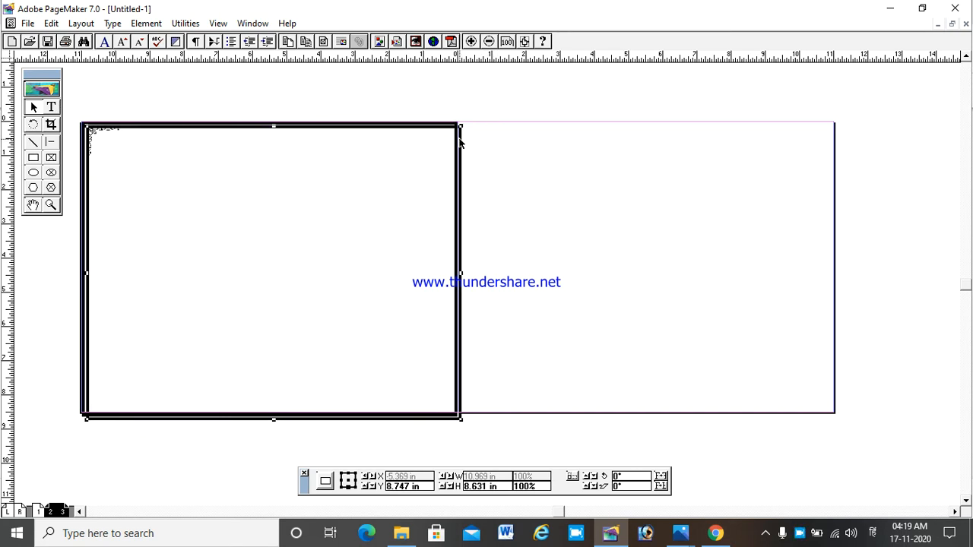
pyautogui.moveTo(460, 142); pyautogui.dragTo(832, 137)
pyautogui.press('Up')
pyautogui.press('Up')
pyautogui.press('Up')
pyautogui.press('Up')
pyautogui.press('Up')
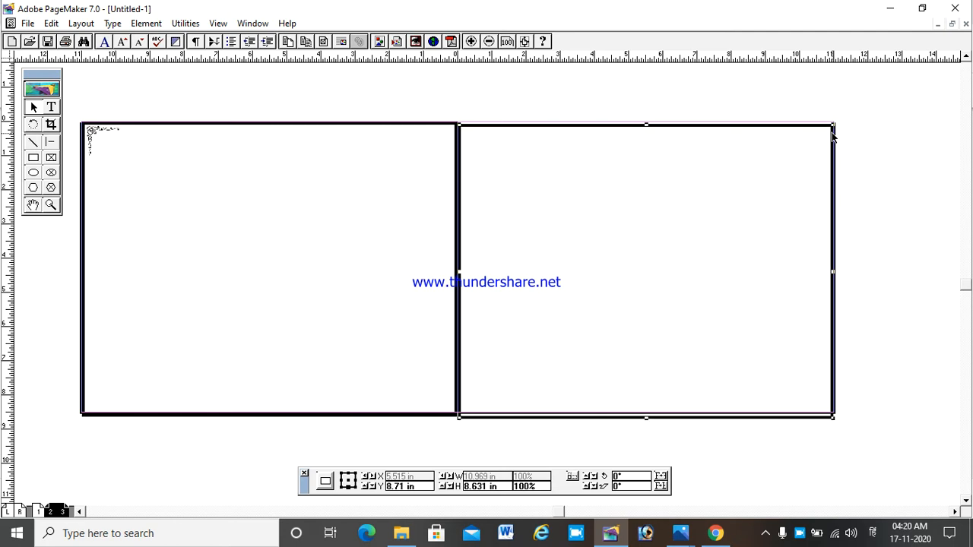
pyautogui.press('Up')
pyautogui.press('Up')
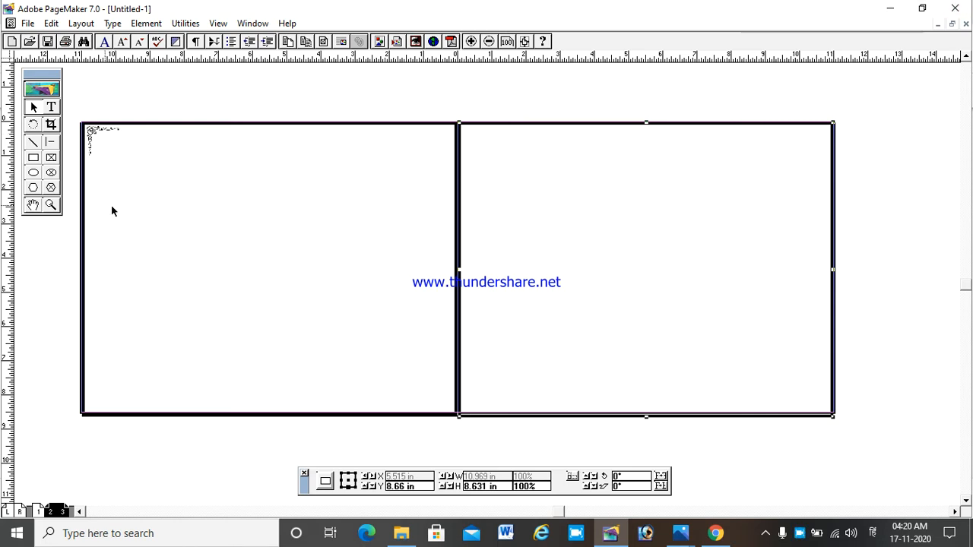
# Nudge the corner ornament up and left until it sits tight in the top-left corner of the left border
pyautogui.click(100, 139)
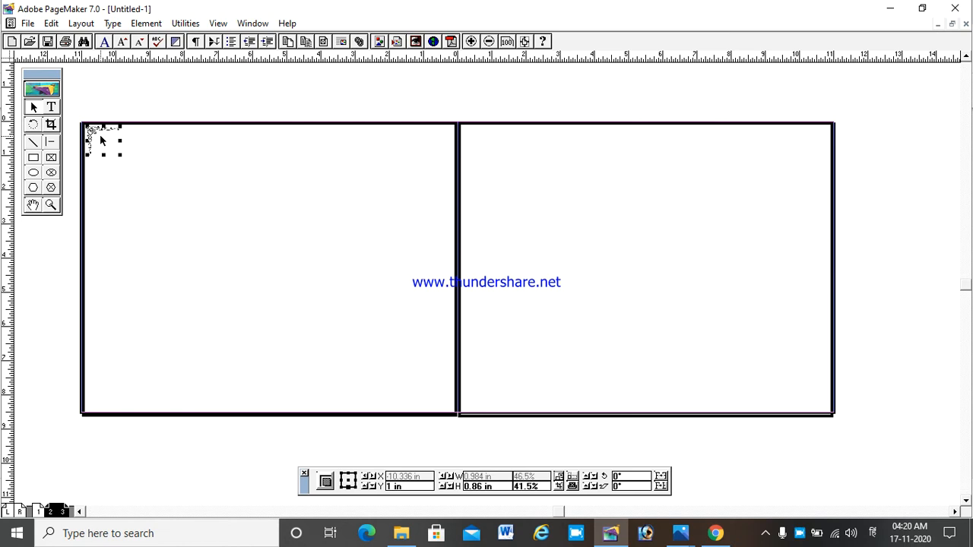
pyautogui.press('Up')
pyautogui.press('Up')
pyautogui.press('Up')
pyautogui.press('Up')
pyautogui.press('Up')
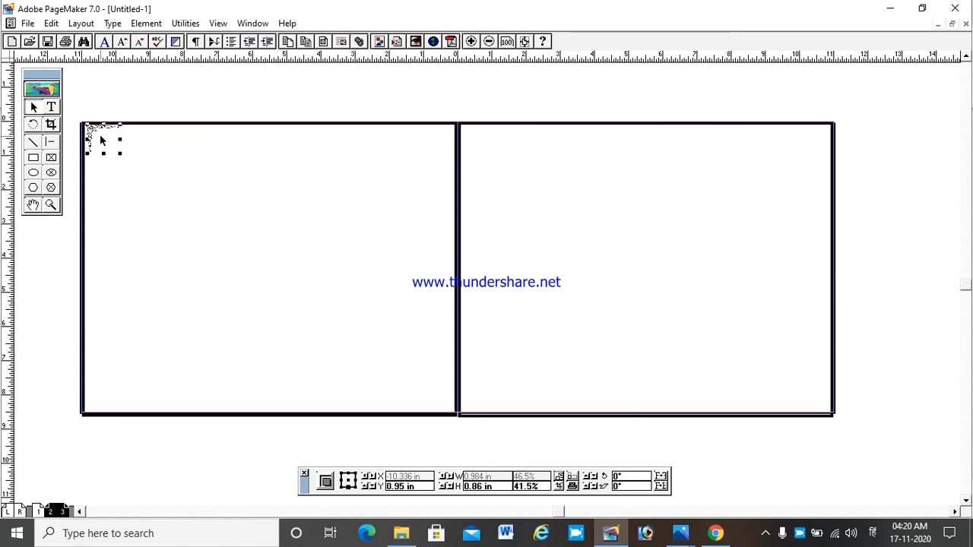
pyautogui.press('Left')
pyautogui.press('Left')
pyautogui.press('Left')
pyautogui.press('Left')
pyautogui.press('Left')
pyautogui.press('Left')
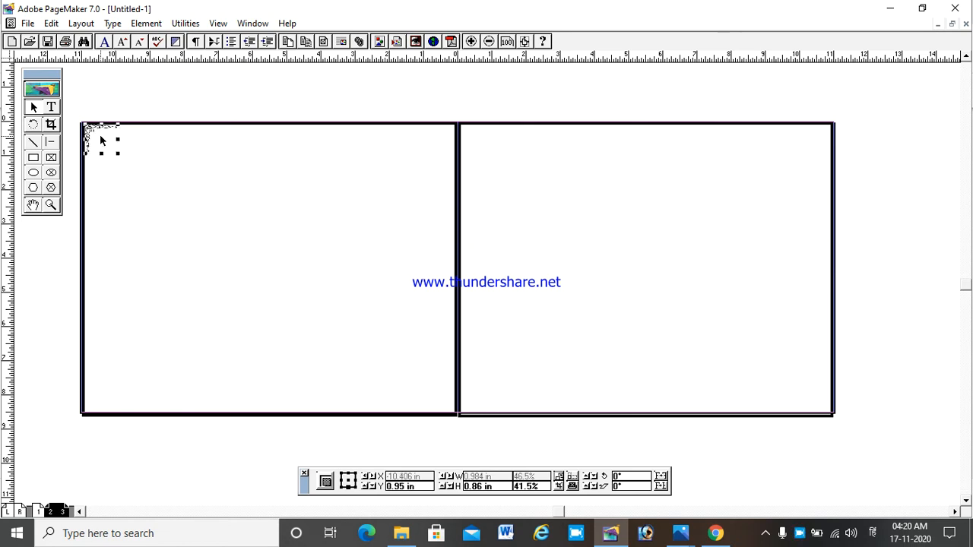
pyautogui.press('Down')
pyautogui.press('Up')
pyautogui.click(175, 203)
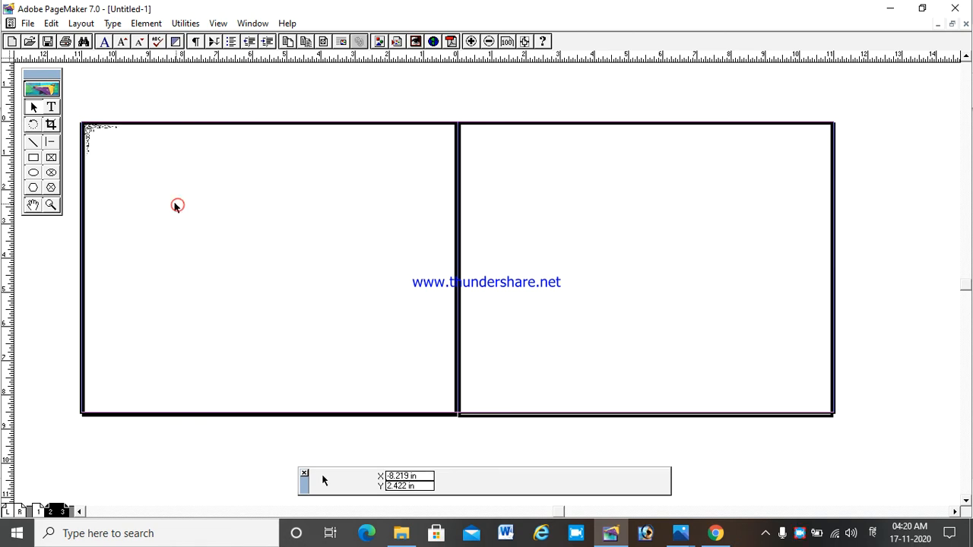
# Delete the corn2 corner ornament from the left page
pyautogui.click(92, 126)
pyautogui.click(92, 135)
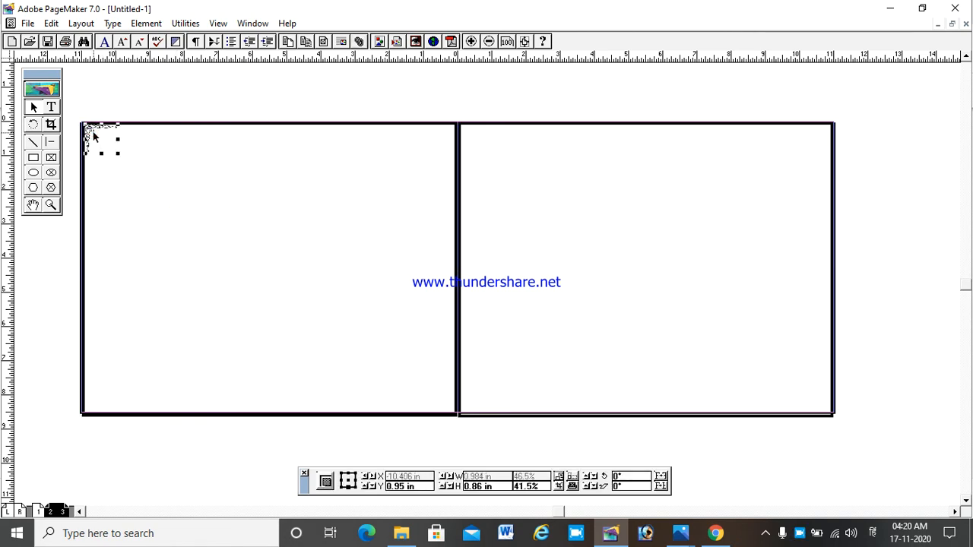
pyautogui.press('Delete')
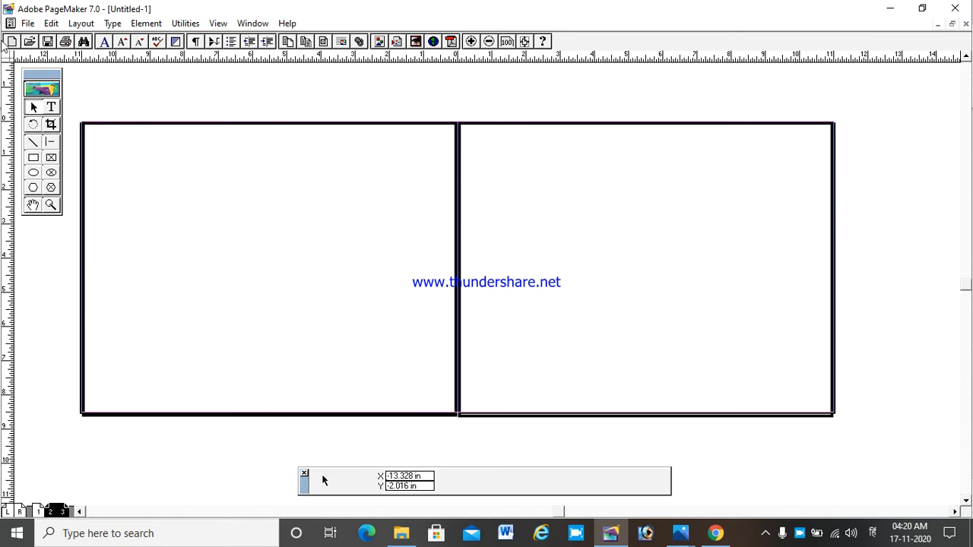
# Place the corn1 corner ornament from WeddingLogos in the left page's top-left corner, about 1.16 in wide and 1.30 in high
pyautogui.click(27, 23)
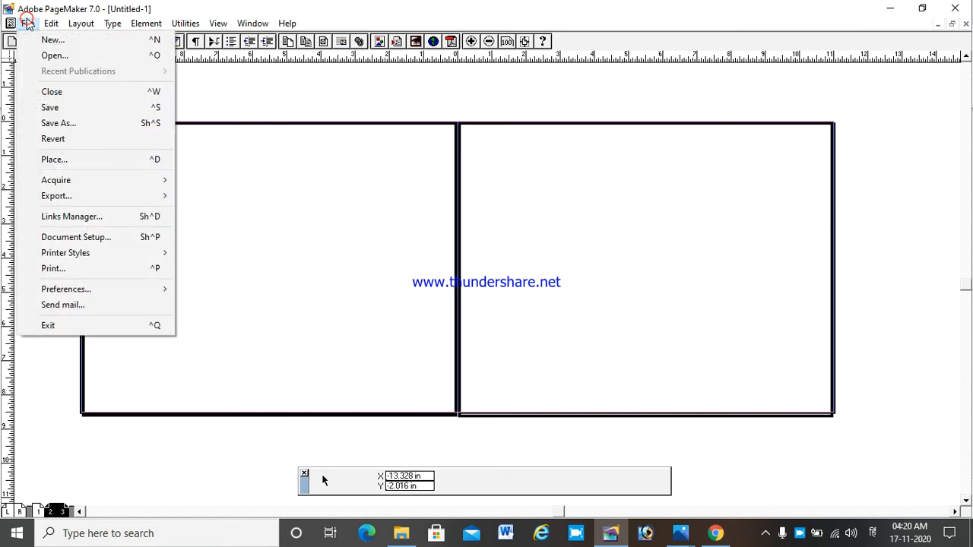
pyautogui.click(53, 159)
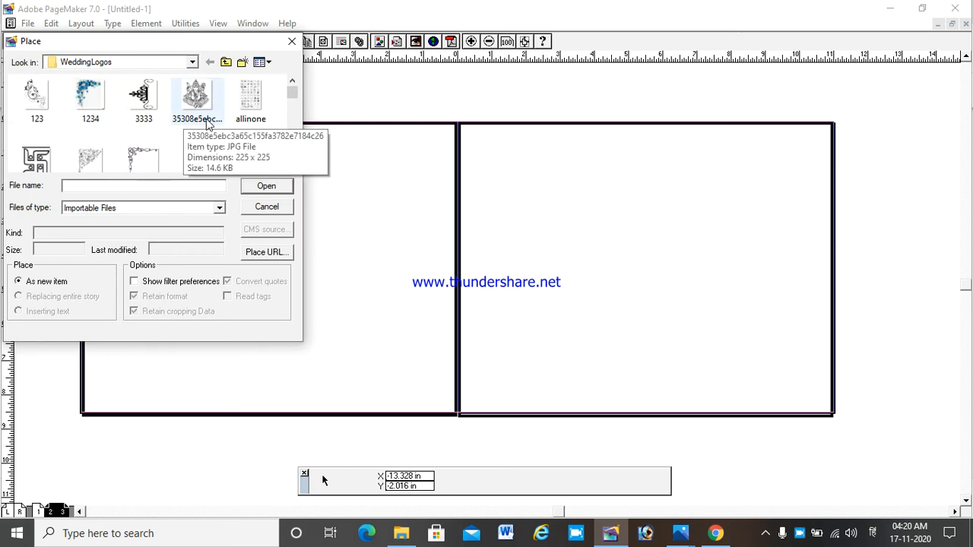
pyautogui.click(145, 163)
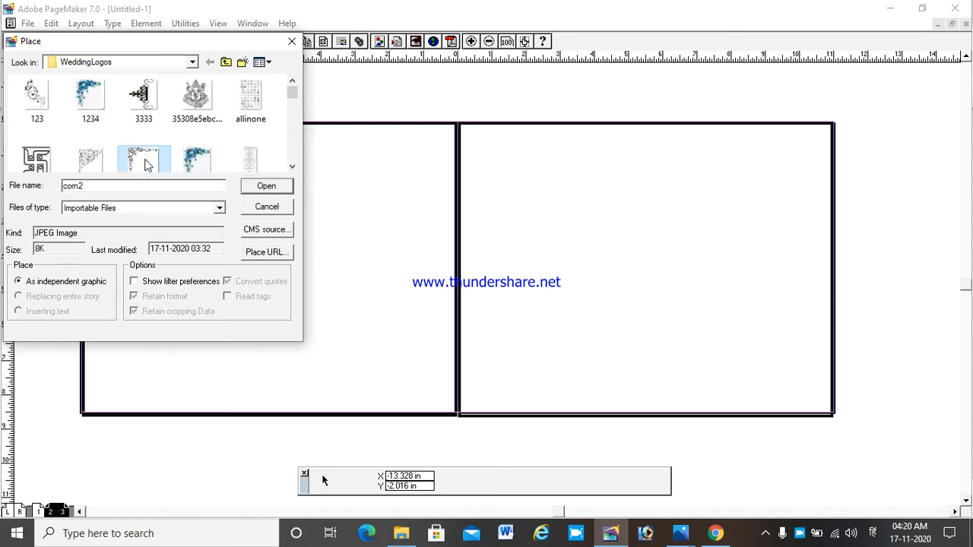
pyautogui.click(90, 146)
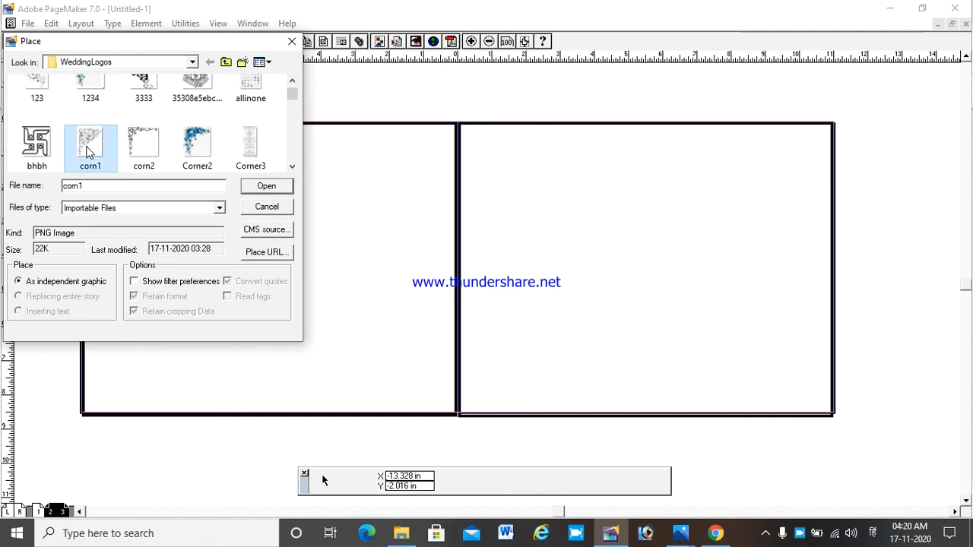
pyautogui.click(252, 188)
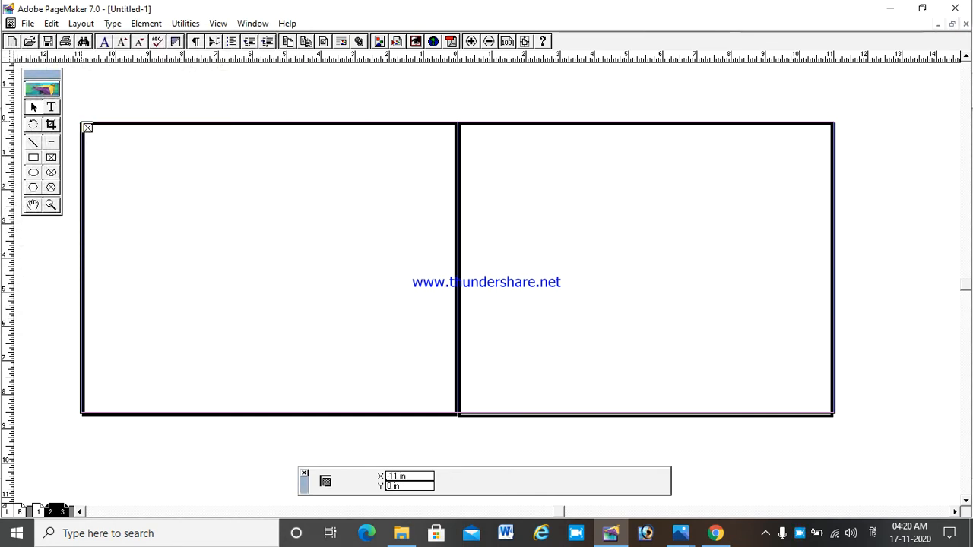
pyautogui.moveTo(86, 124); pyautogui.dragTo(127, 168)
# Nudge the corn1 ornament left until it meets the left side of the border
pyautogui.press('Left')
pyautogui.press('Left')
pyautogui.press('Left')
pyautogui.press('Left')
pyautogui.press('Left')
pyautogui.press('Left')
pyautogui.press('Left')
pyautogui.press('Left')
pyautogui.press('Left')
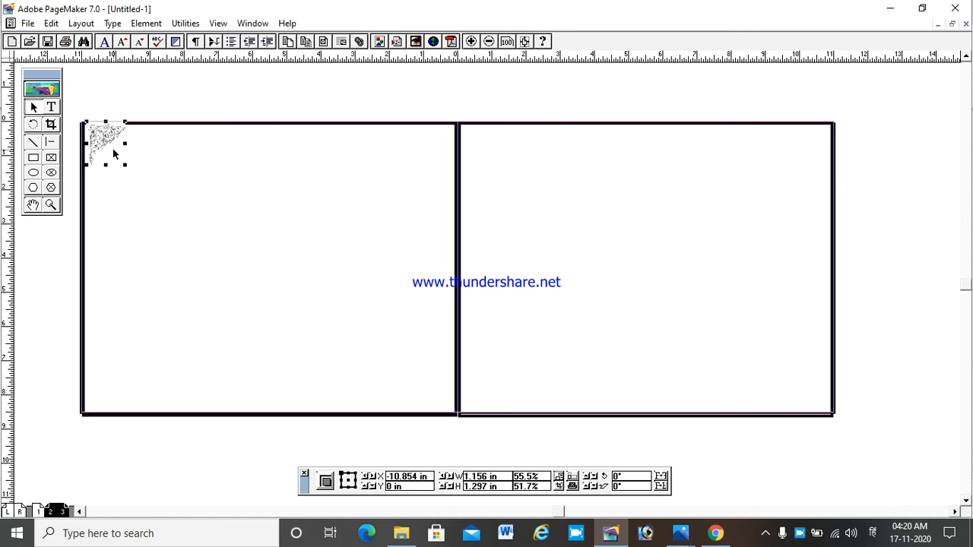
pyautogui.press('Left')
pyautogui.press('Left')
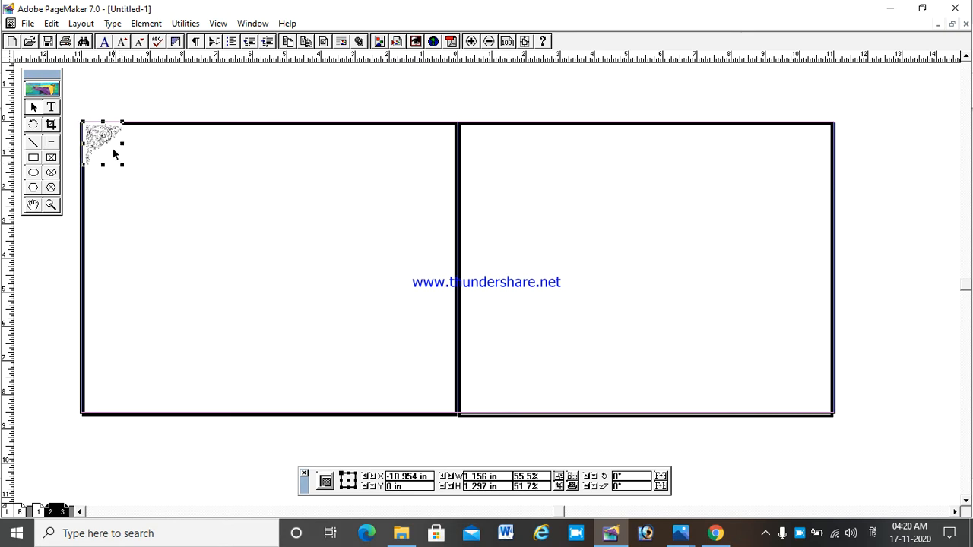
# Nudge the corn1 ornament right and down, just inside the left page's border, to about X -10.894 in and Y 0.11 in
pyautogui.press('Up')
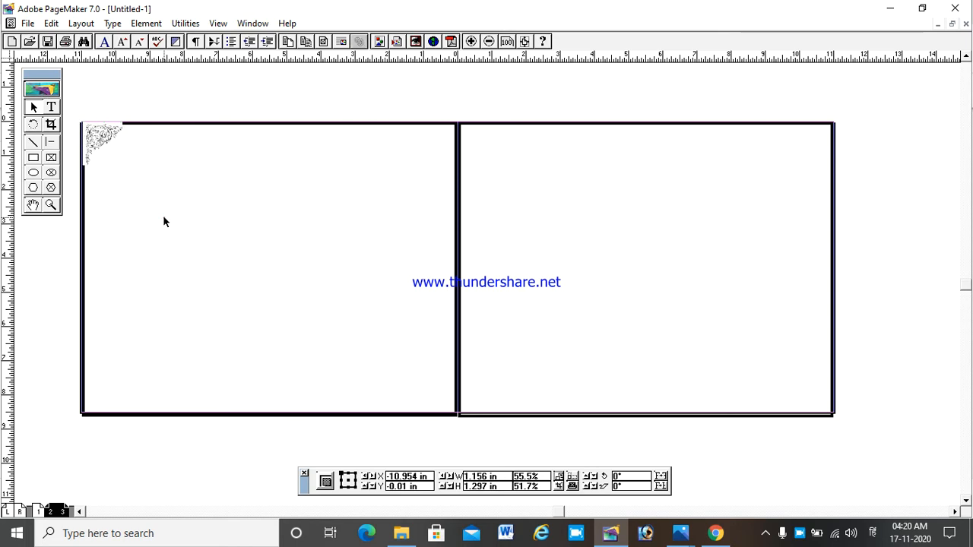
pyautogui.click(163, 215)
pyautogui.click(104, 143)
pyautogui.press('Right')
pyautogui.press('Right')
pyautogui.press('Right')
pyautogui.press('Right')
pyautogui.press('Right')
pyautogui.press('Right')
pyautogui.press('Down')
pyautogui.press('Down')
pyautogui.press('Down')
pyautogui.press('Down')
pyautogui.press('Down')
pyautogui.press('Down')
pyautogui.press('Down')
pyautogui.press('Down')
pyautogui.press('Down')
pyautogui.press('Down')
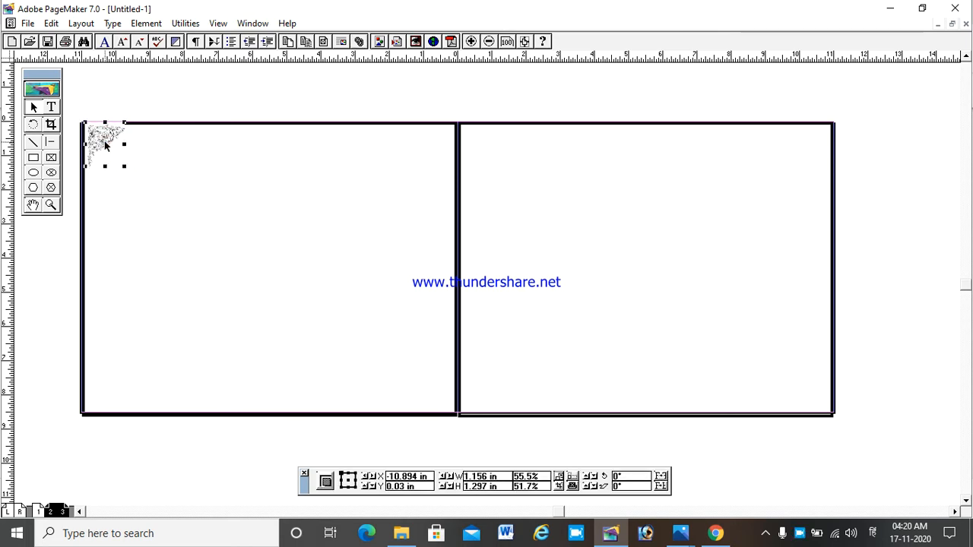
pyautogui.press('Down')
pyautogui.press('Down')
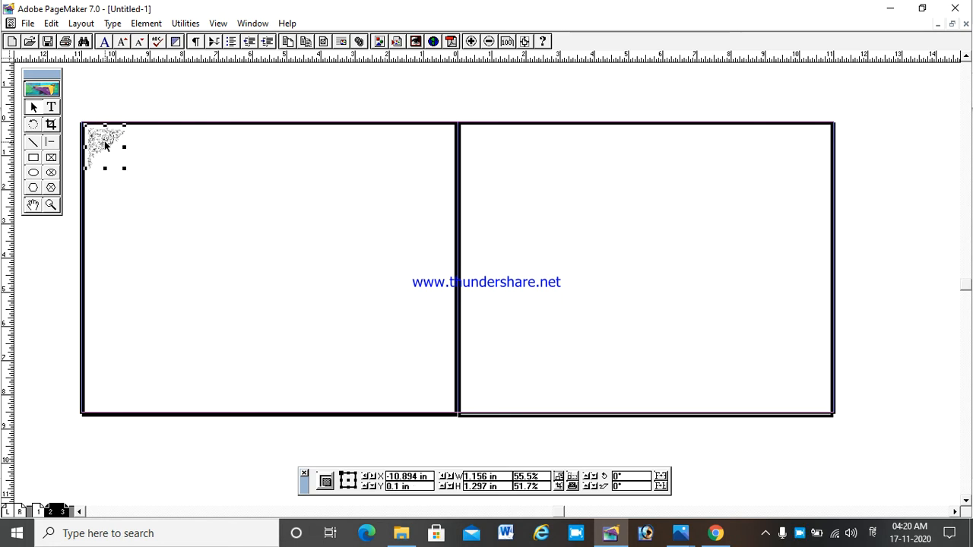
pyautogui.click(175, 204)
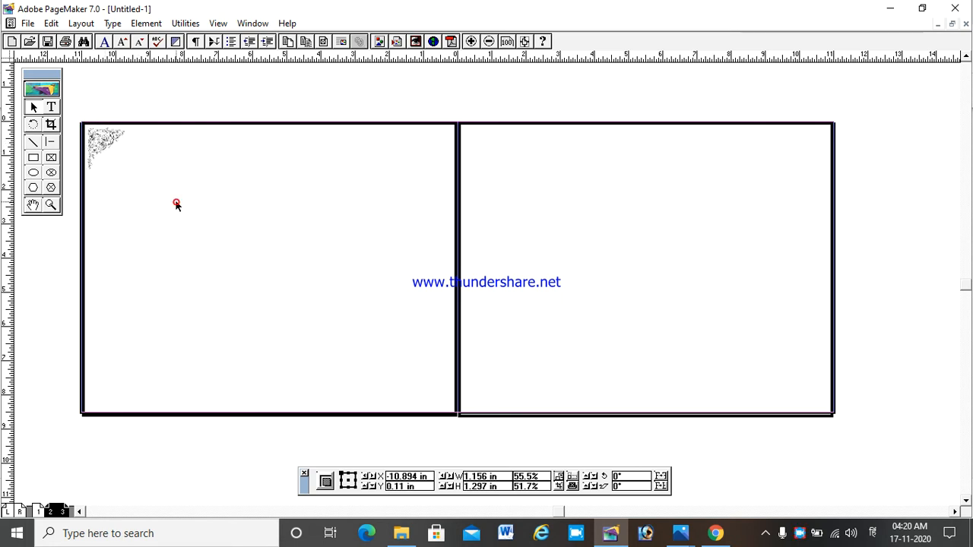
# Fine-tune the corner ornament slightly up and left, to about X -10.924 in and Y 0.09 in
pyautogui.click(102, 148)
pyautogui.press('Up')
pyautogui.press('Up')
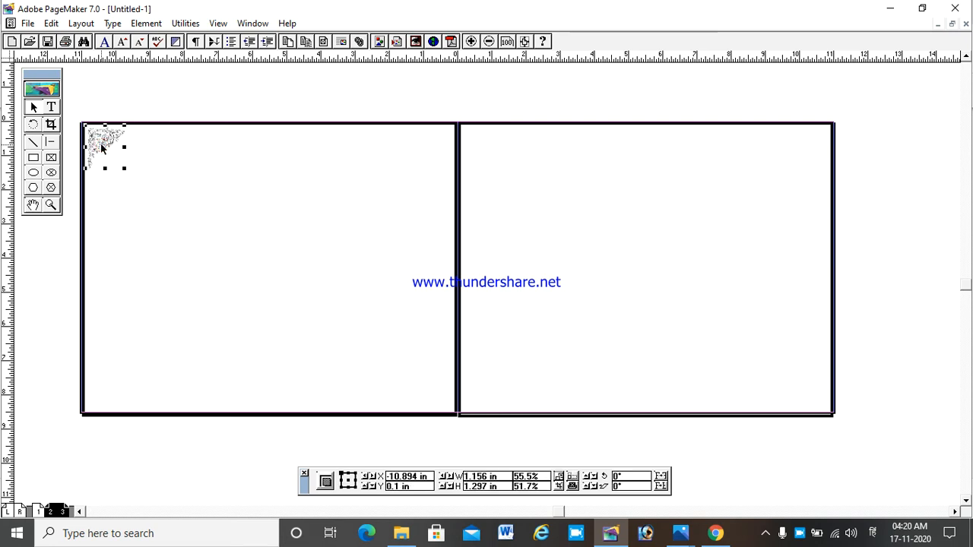
pyautogui.press('Left')
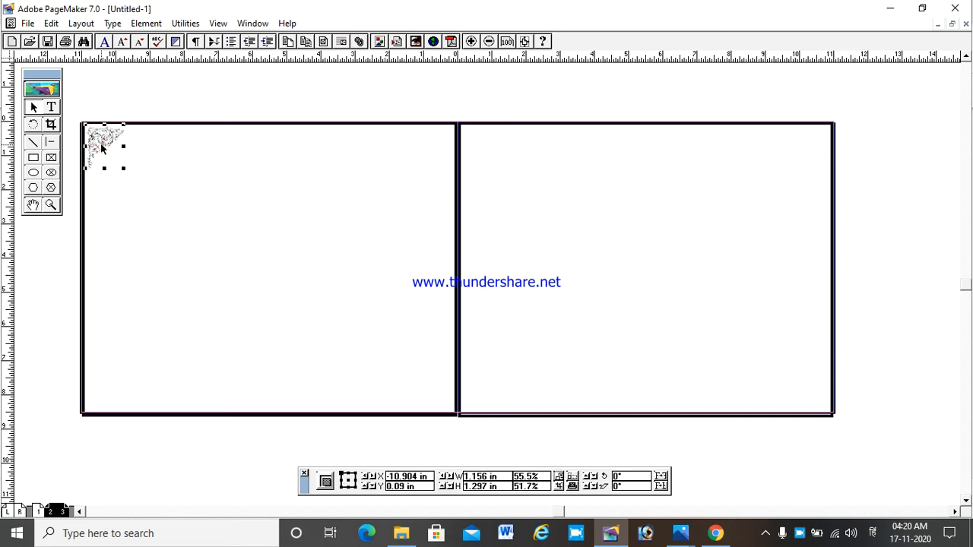
pyautogui.press('Up')
pyautogui.press('Left')
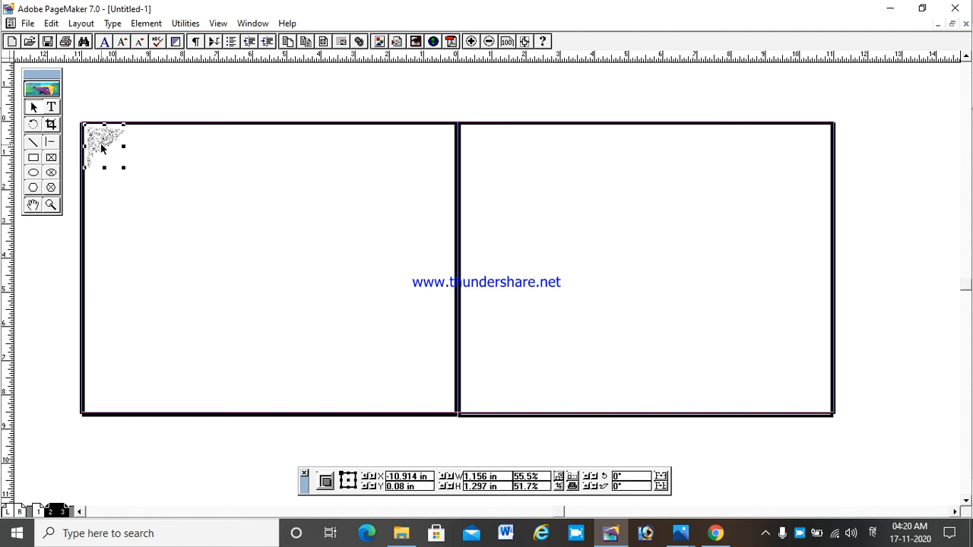
pyautogui.press('Up')
pyautogui.press('Left')
pyautogui.press('Down')
pyautogui.press('Left')
pyautogui.press('Down')
pyautogui.press('Right')
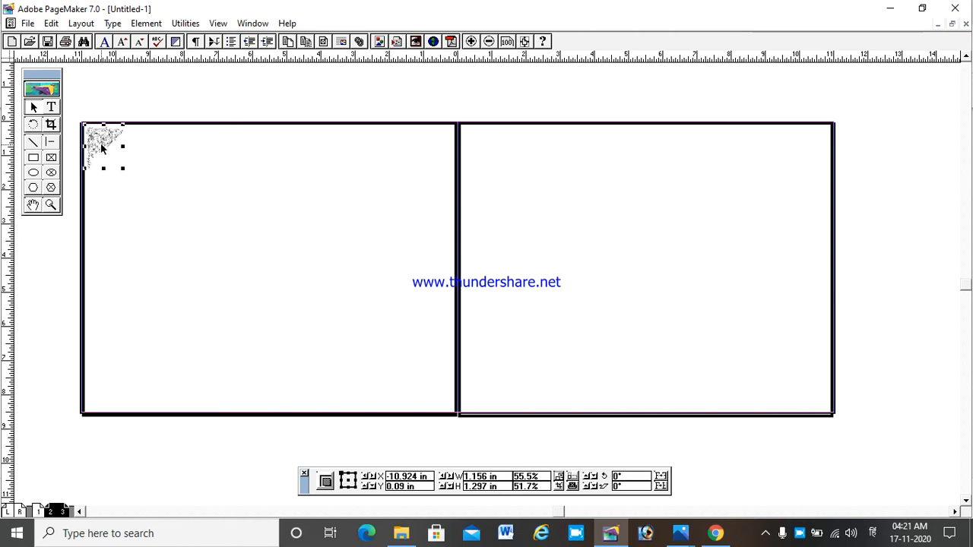
pyautogui.click(210, 251)
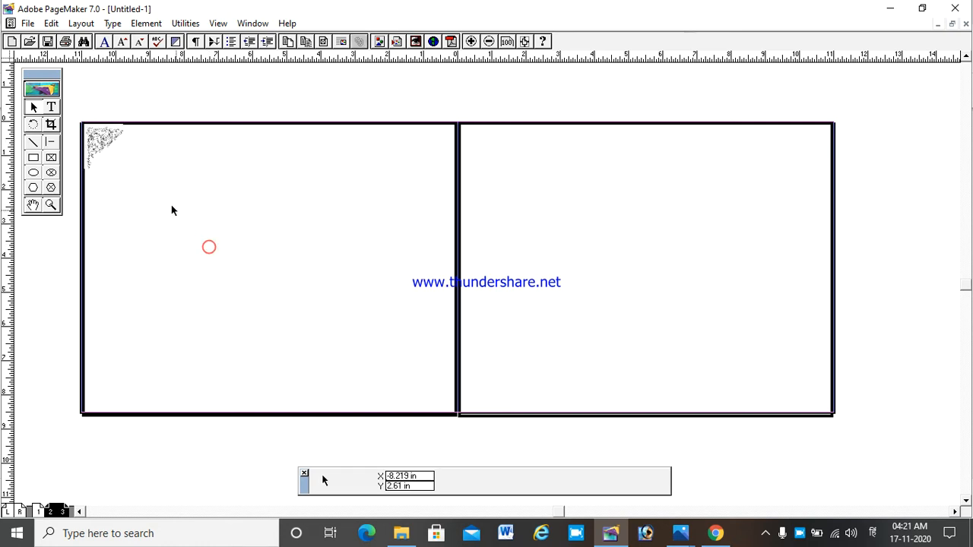
# Duplicate the left page's corner ornament by copying and pasting it
pyautogui.click(104, 144)
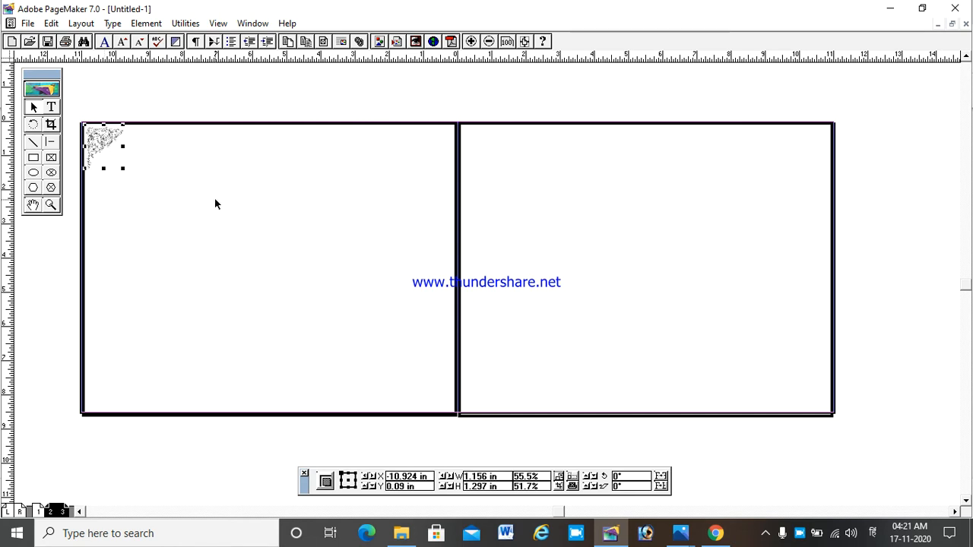
pyautogui.hotkey('ctrl', 'c')
pyautogui.hotkey('ctrl', 'v')
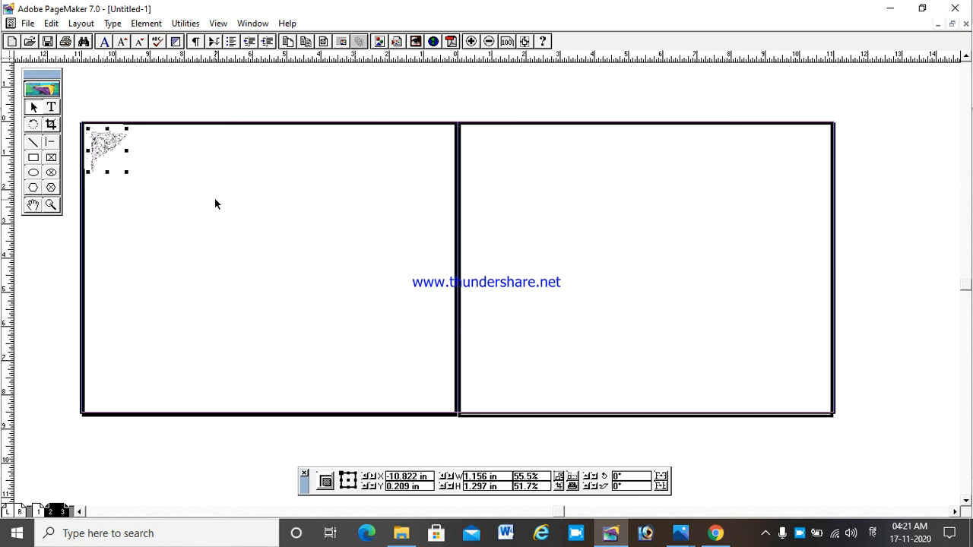
# Place copies of the corner ornament in the right page's upper-left corner and the left page's lower-left and lower-right corners
pyautogui.click(215, 200)
pyautogui.moveTo(120, 162); pyautogui.dragTo(474, 143)
pyautogui.click(108, 144)
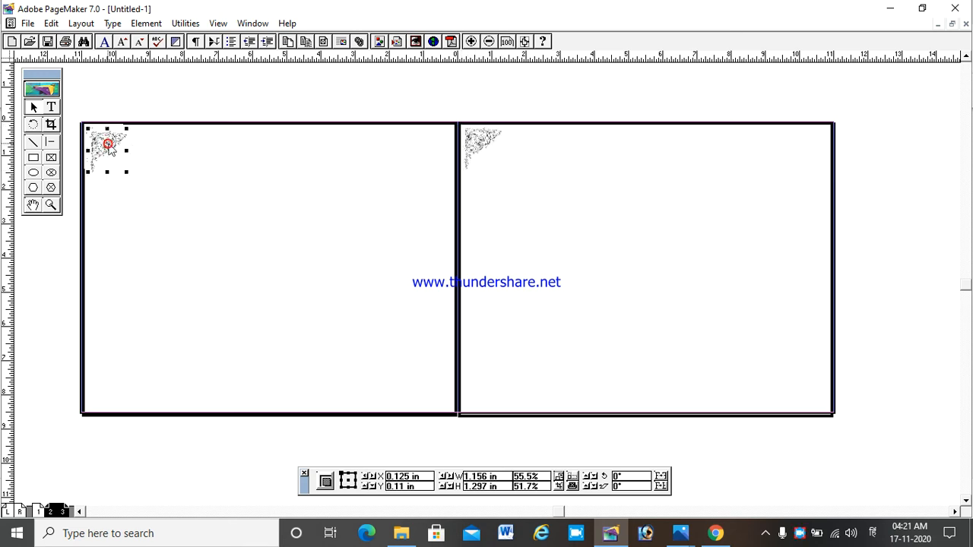
pyautogui.moveTo(104, 146); pyautogui.dragTo(110, 363)
pyautogui.moveTo(111, 145); pyautogui.dragTo(337, 320)
pyautogui.moveTo(389, 375); pyautogui.dragTo(409, 386)
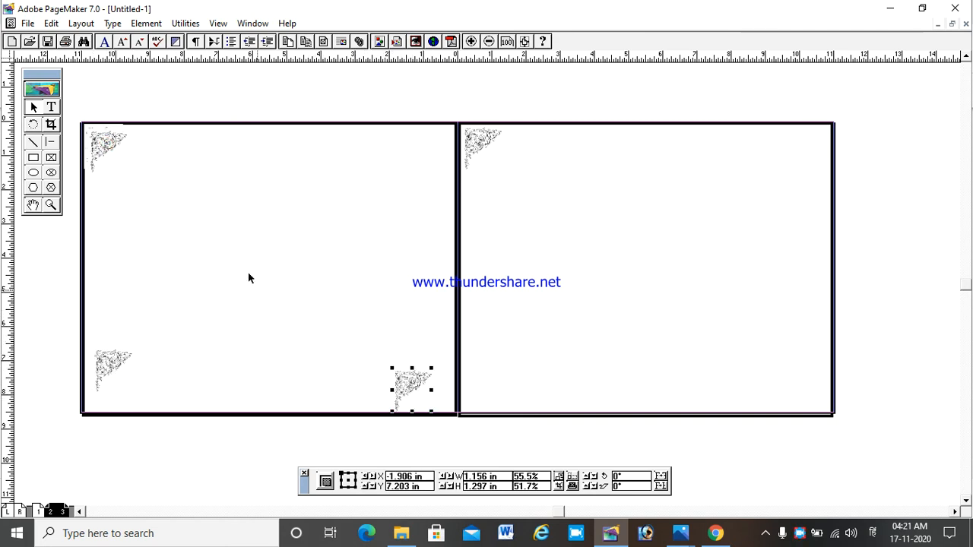
# Place further copies of the corner ornament in the right page's lower-right and upper-right corners
pyautogui.click(110, 152)
pyautogui.moveTo(110, 152); pyautogui.dragTo(679, 278)
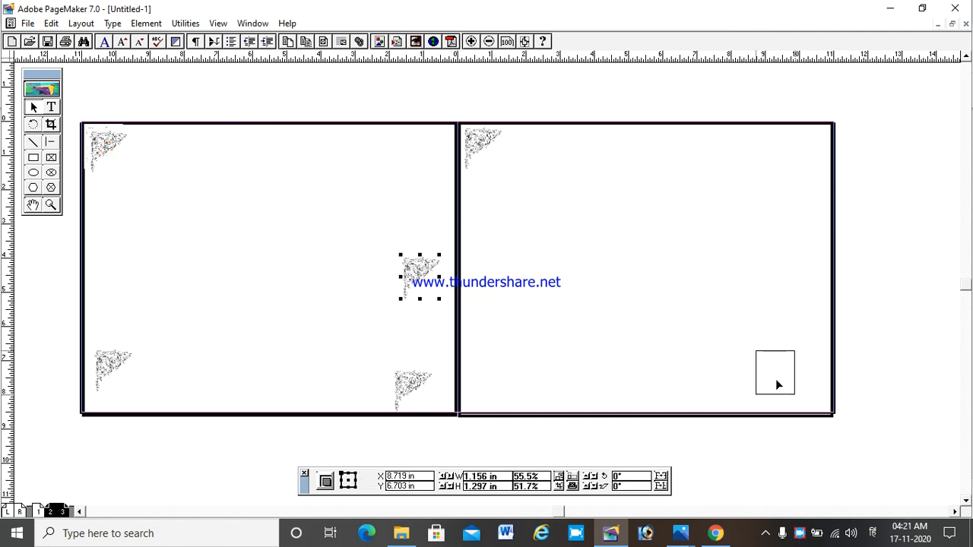
pyautogui.moveTo(777, 385); pyautogui.dragTo(798, 388)
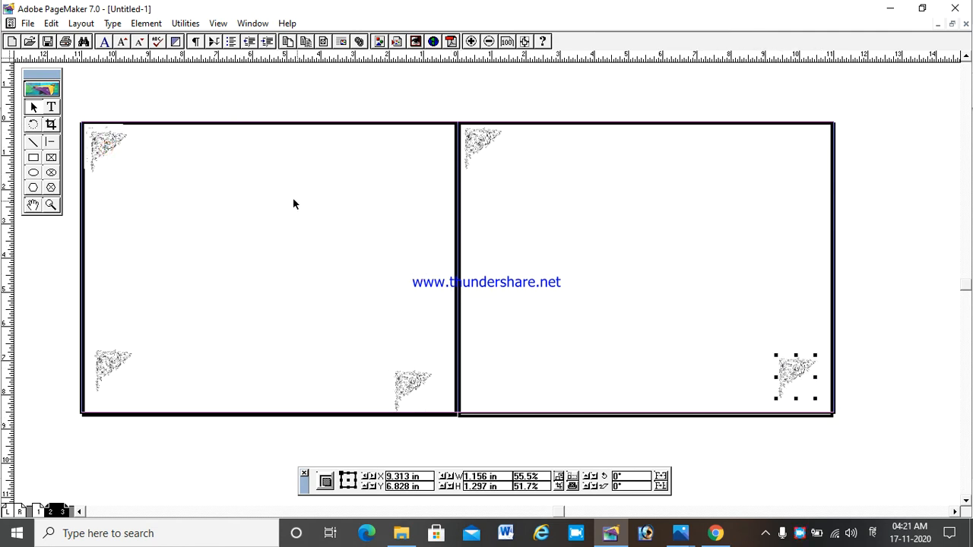
pyautogui.moveTo(95, 148); pyautogui.dragTo(790, 154)
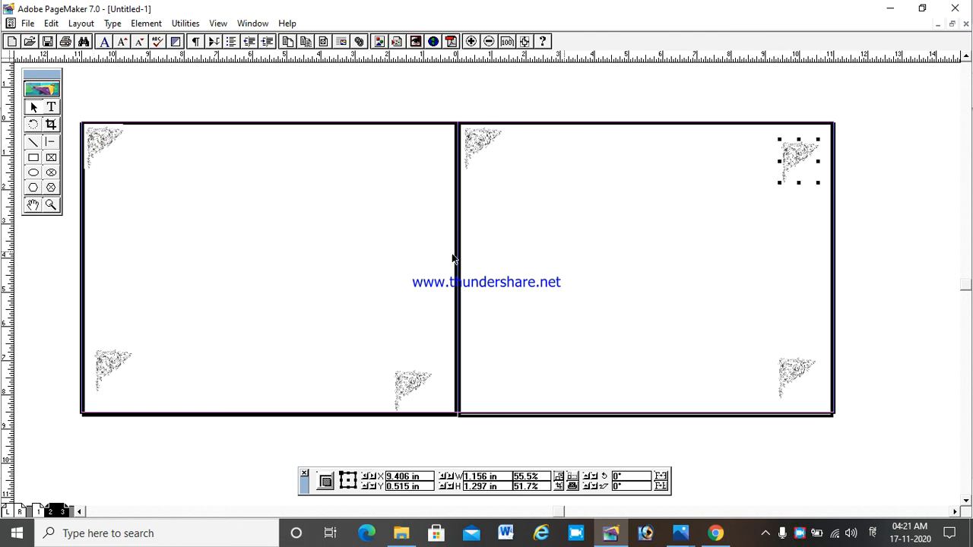
# Paste another ornament copy, positioning one in the left page's upper-left corner and the other in the right page's lower-left corner
pyautogui.moveTo(106, 142); pyautogui.dragTo(190, 197)
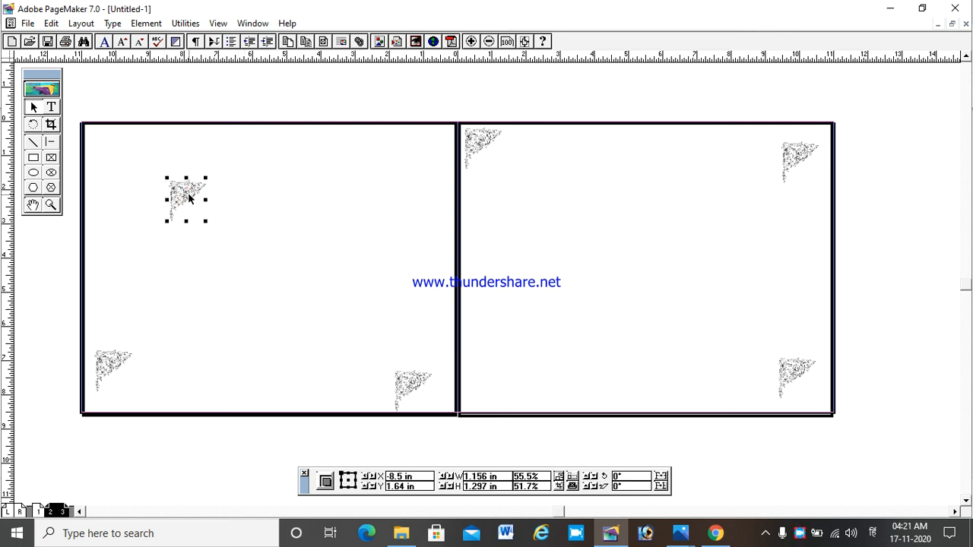
pyautogui.hotkey('ctrl', 'v')
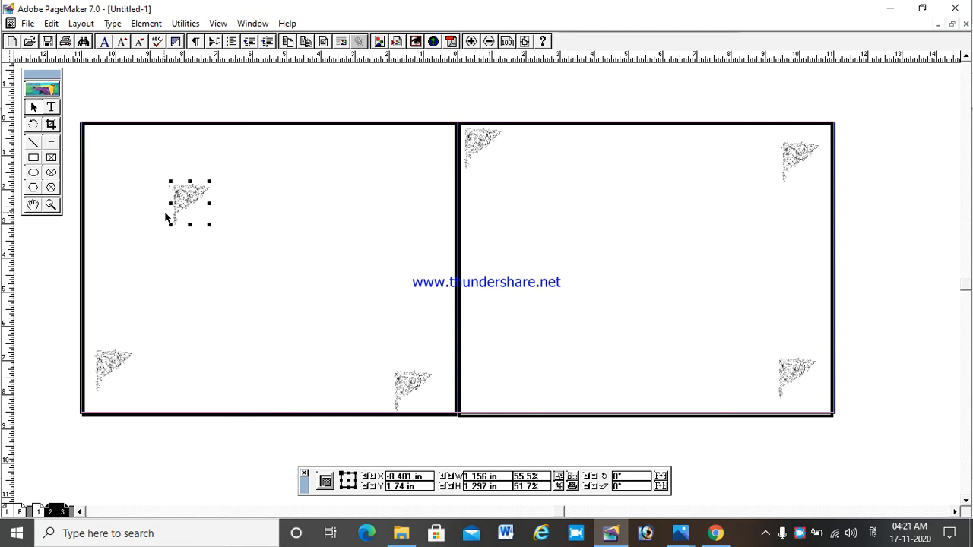
pyautogui.moveTo(188, 199); pyautogui.dragTo(105, 150)
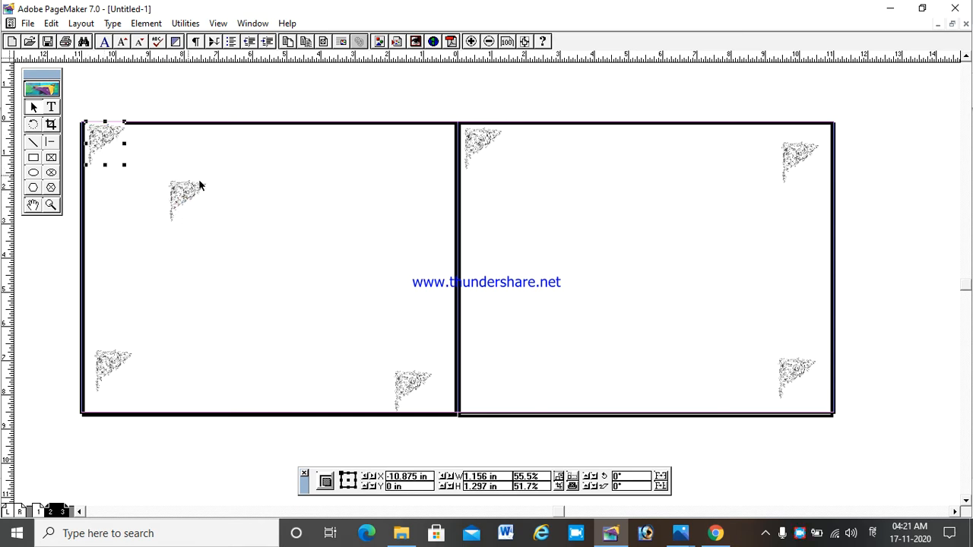
pyautogui.moveTo(195, 193); pyautogui.dragTo(487, 384)
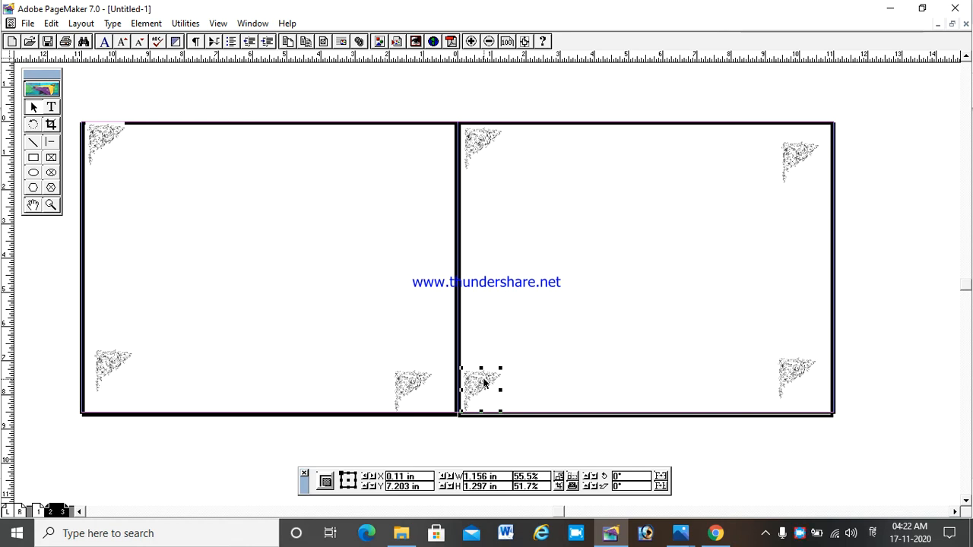
pyautogui.click(480, 144)
pyautogui.click(798, 157)
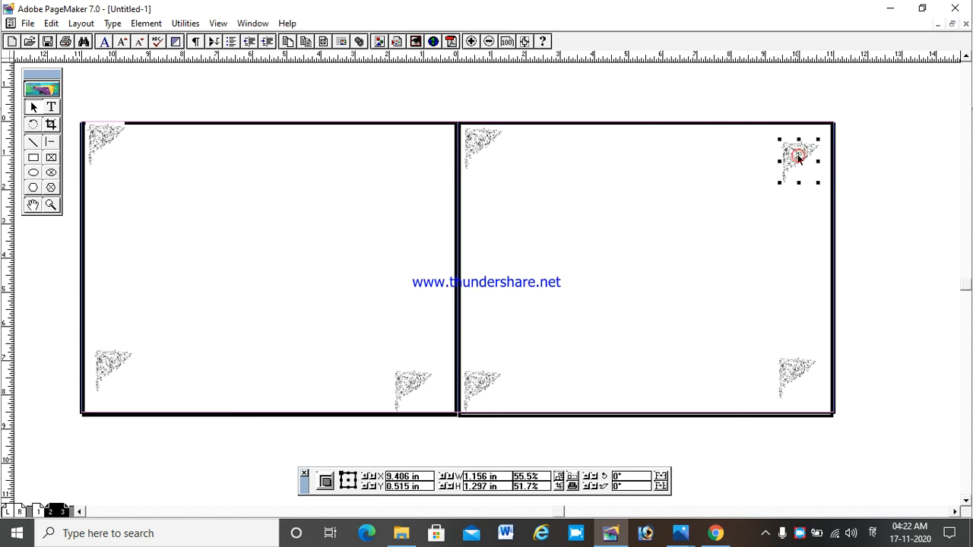
pyautogui.click(483, 142)
# Nudge the ornament in the left page's upper-left corner just inside the border, to X -10.9 in and Y 0.1 in
pyautogui.moveTo(101, 137); pyautogui.dragTo(94, 133)
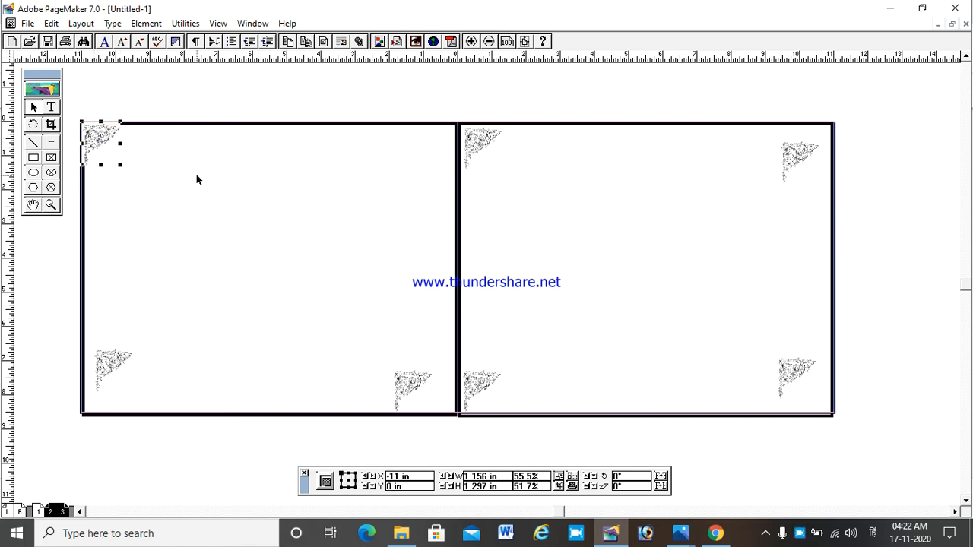
pyautogui.press('Right')
pyautogui.press('Right')
pyautogui.press('Right')
pyautogui.press('Down')
pyautogui.press('Down')
pyautogui.press('Down')
pyautogui.press('Right')
pyautogui.press('Right')
pyautogui.press('Right')
pyautogui.press('Right')
pyautogui.press('Right')
pyautogui.press('Right')
pyautogui.press('Right')
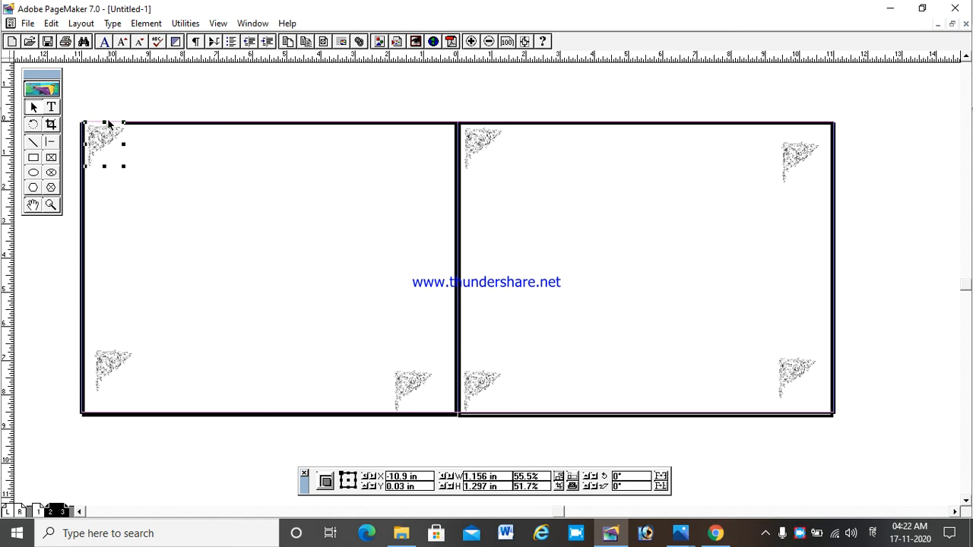
pyautogui.press('Down')
pyautogui.press('Down')
pyautogui.press('Down')
pyautogui.press('Down')
pyautogui.press('Down')
pyautogui.press('Down')
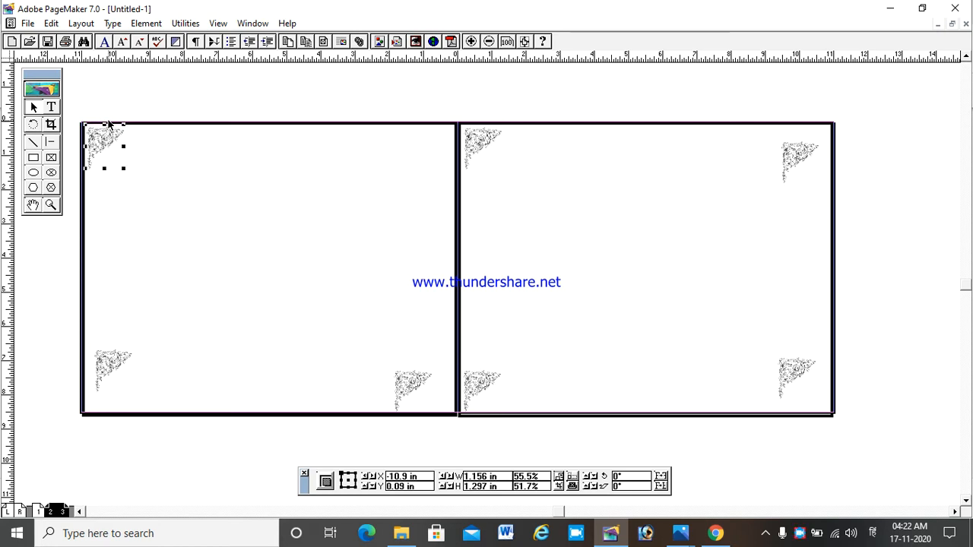
pyautogui.press('Down')
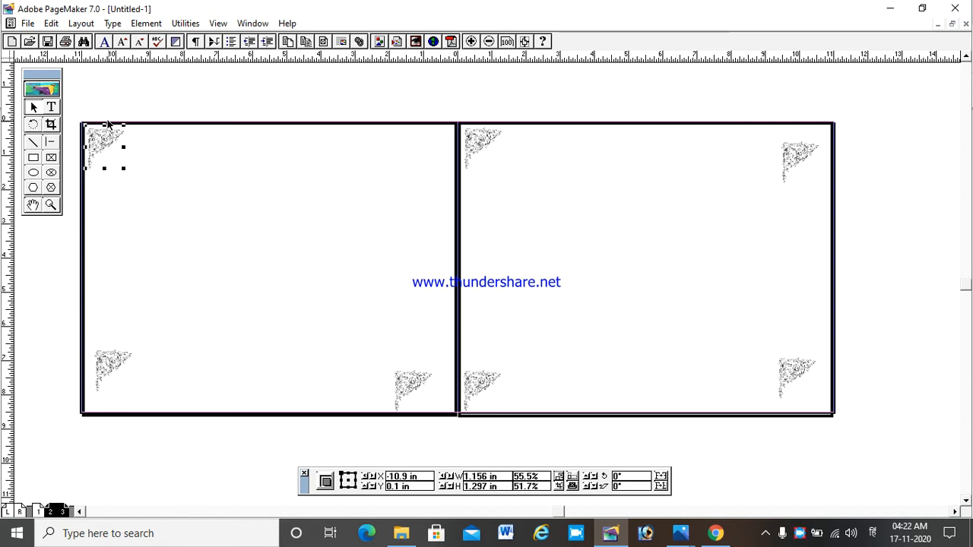
# Enlarge the ornament in the left page's upper-left corner moderately, keeping its outer corner in place
pyautogui.click(153, 188)
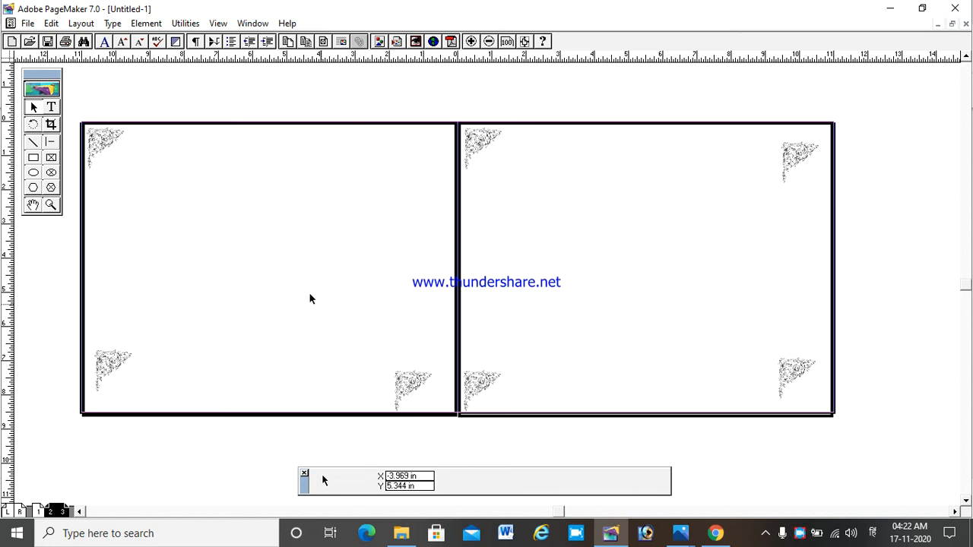
pyautogui.click(107, 145)
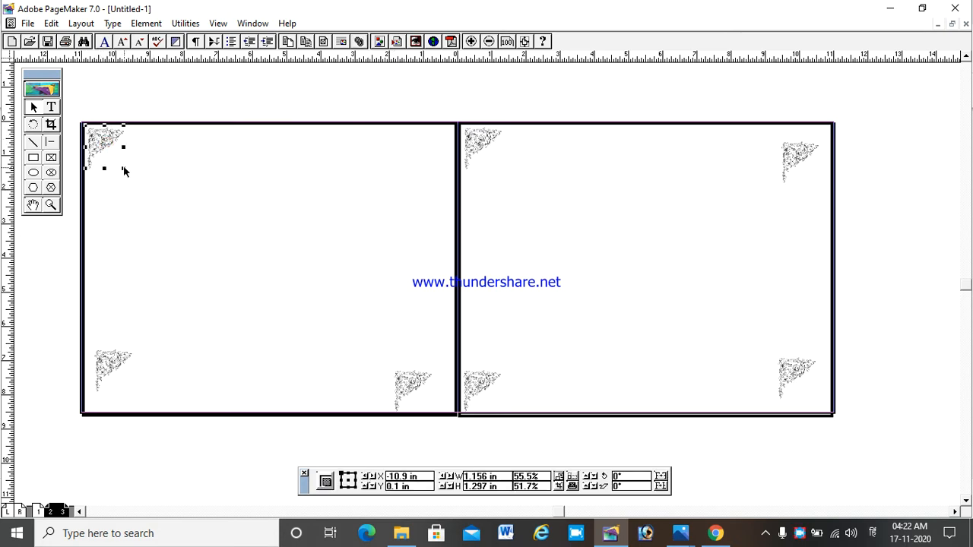
pyautogui.moveTo(124, 170); pyautogui.dragTo(168, 200)
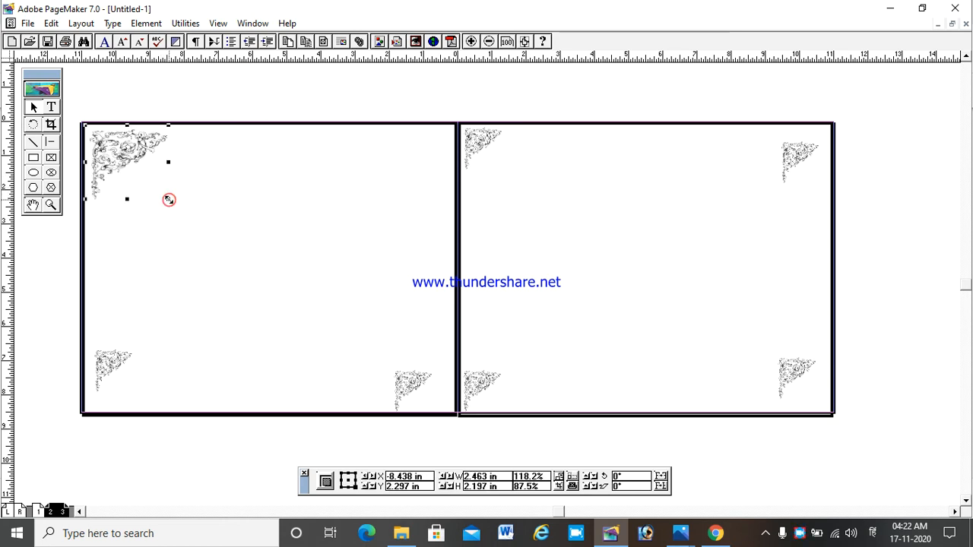
pyautogui.moveTo(168, 199); pyautogui.dragTo(141, 189)
pyautogui.click(188, 210)
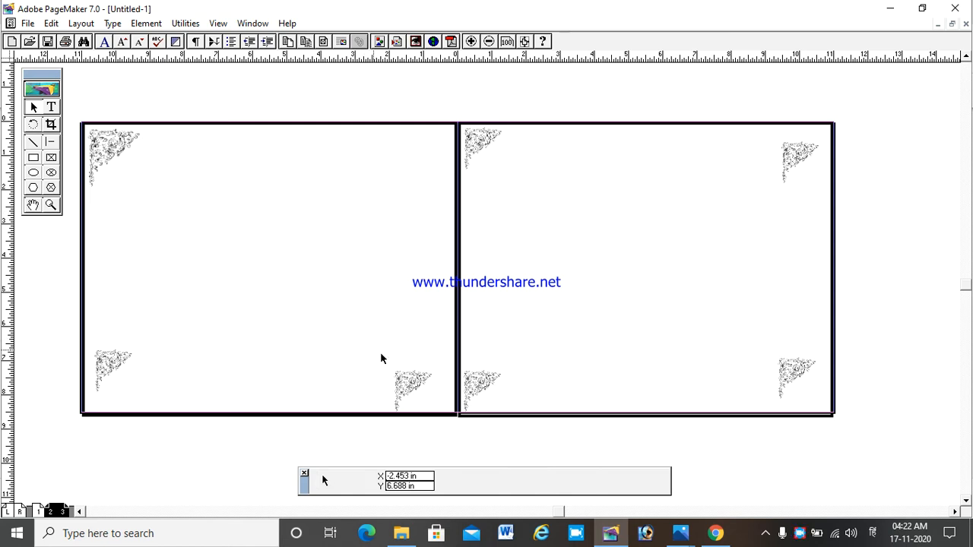
# Nudge the ornament in the right page's upper-left corner about 0.05 in left, closer to the page's vertical border
pyautogui.click(411, 385)
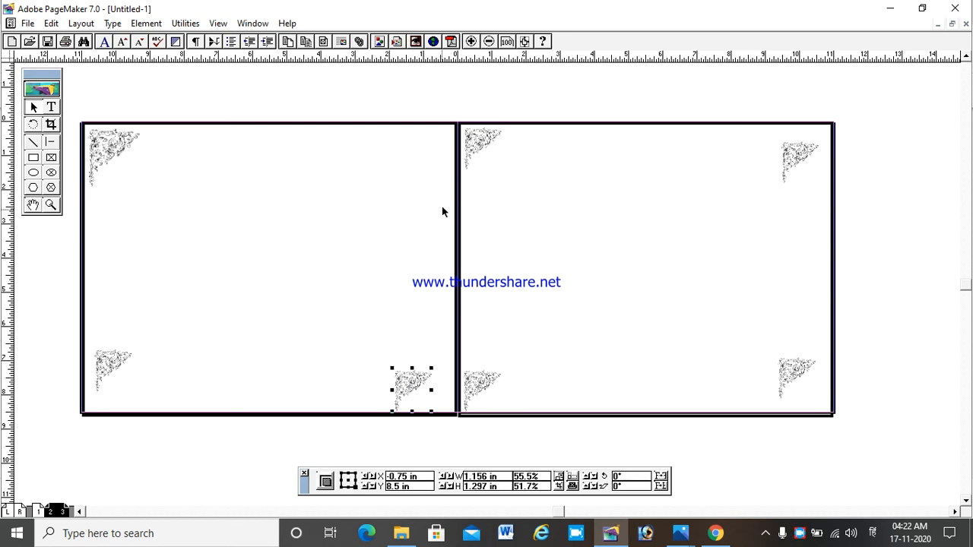
pyautogui.click(475, 153)
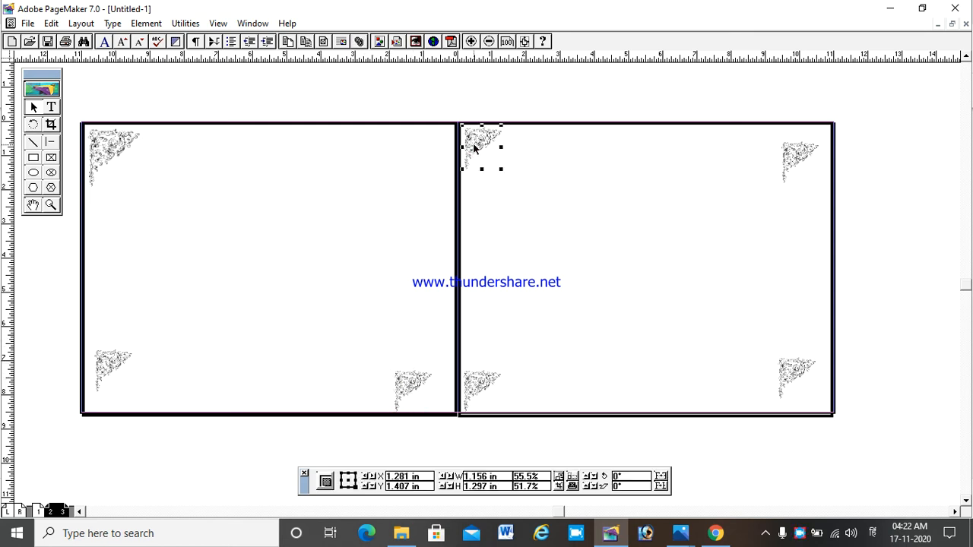
pyautogui.press('Up')
pyautogui.press('Up')
pyautogui.press('Up')
pyautogui.press('Up')
pyautogui.press('Up')
pyautogui.press('Left')
pyautogui.press('Left')
pyautogui.press('Left')
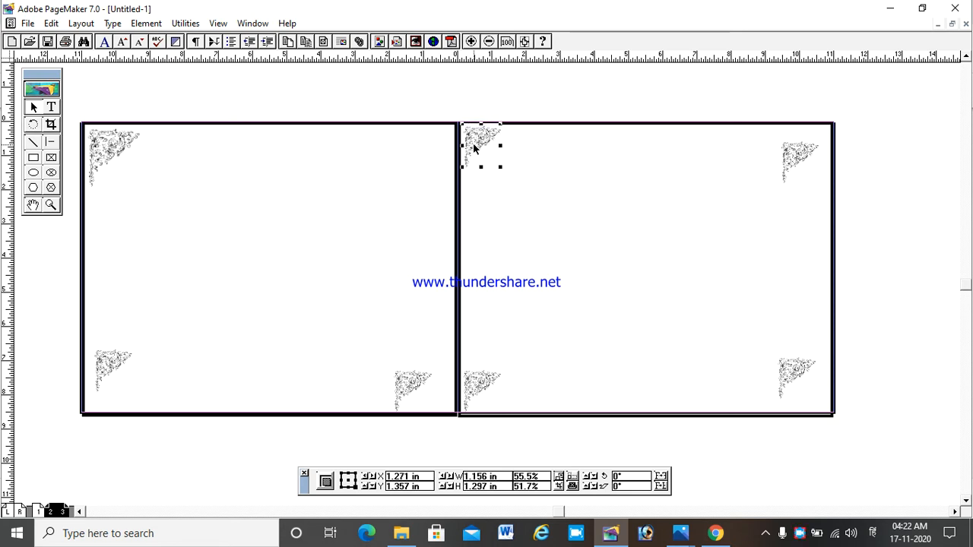
pyautogui.press('Left')
pyautogui.press('Left')
pyautogui.press('Down')
pyautogui.press('Down')
pyautogui.press('Down')
pyautogui.press('Down')
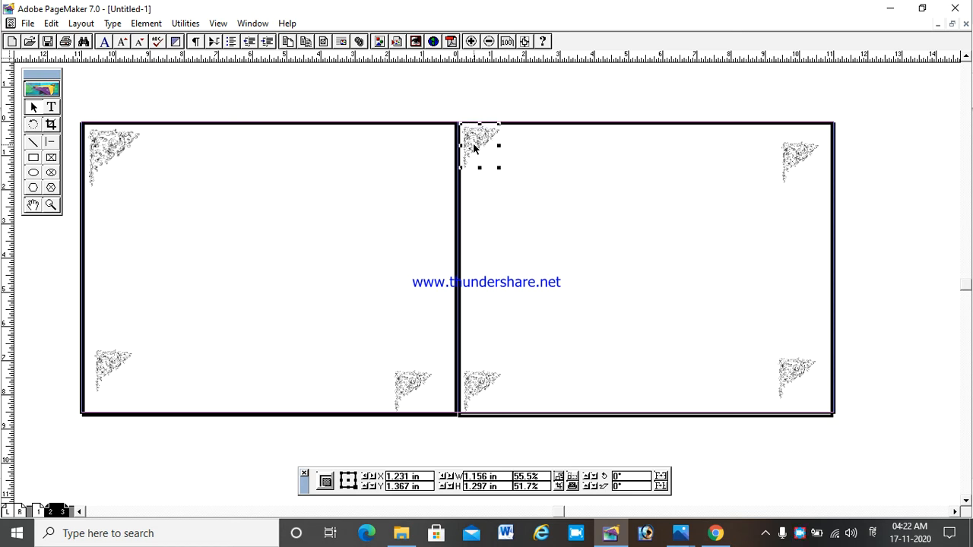
pyautogui.press('Down')
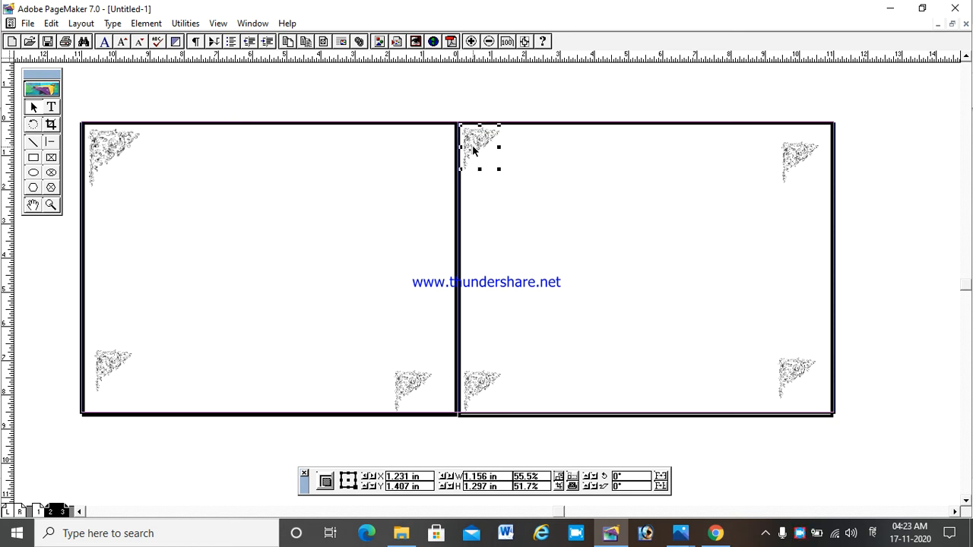
pyautogui.click(659, 156)
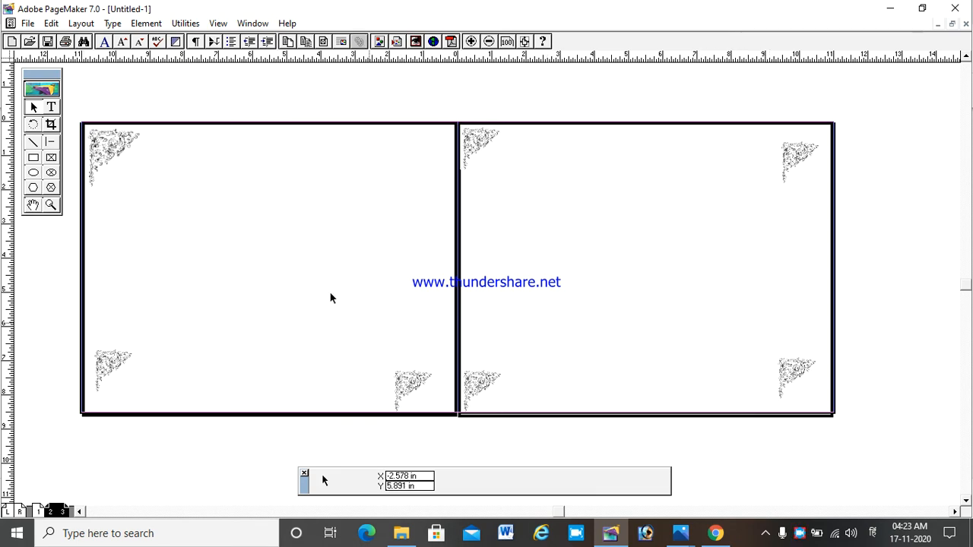
# Try mirroring the ornament in the left page's lower-left corner horizontally
pyautogui.click(101, 364)
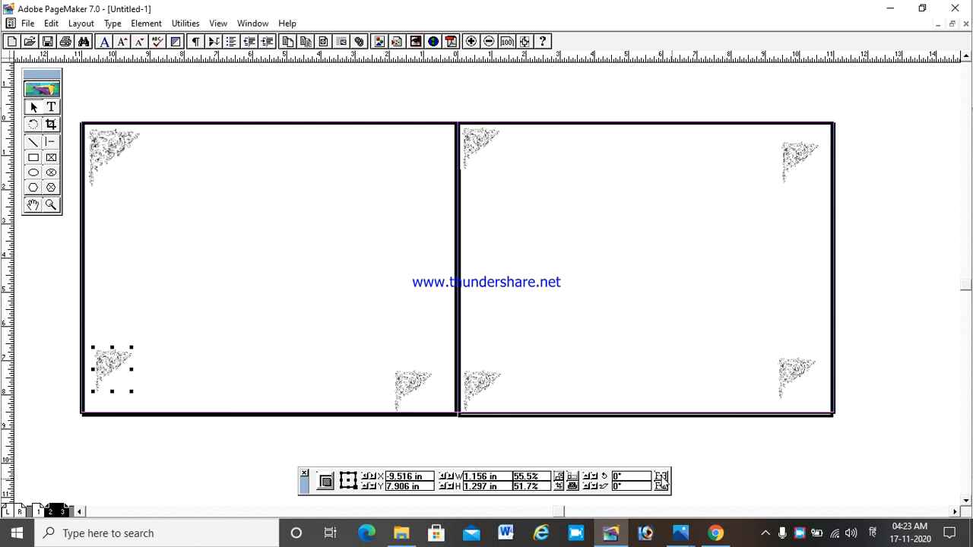
pyautogui.click(661, 477)
pyautogui.click(661, 479)
pyautogui.click(661, 479)
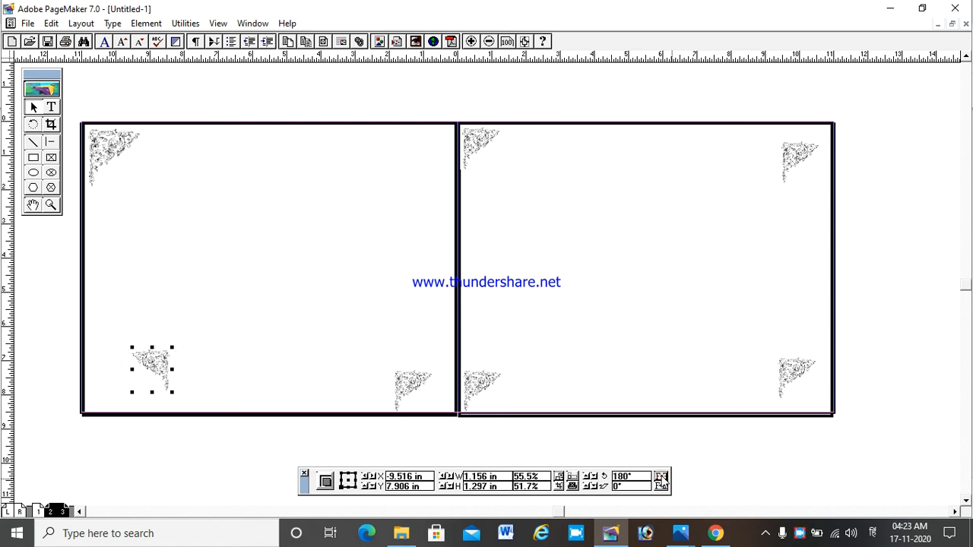
pyautogui.click(661, 479)
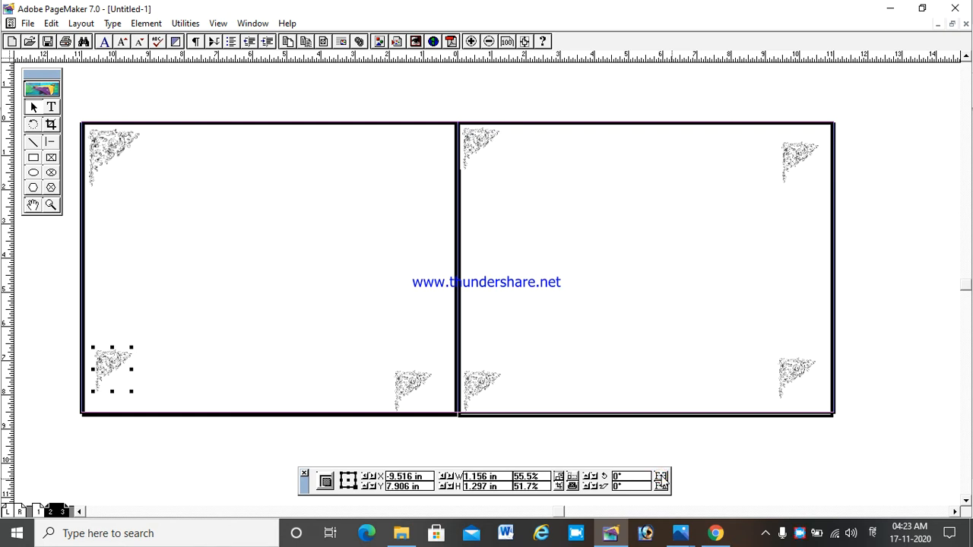
pyautogui.click(660, 479)
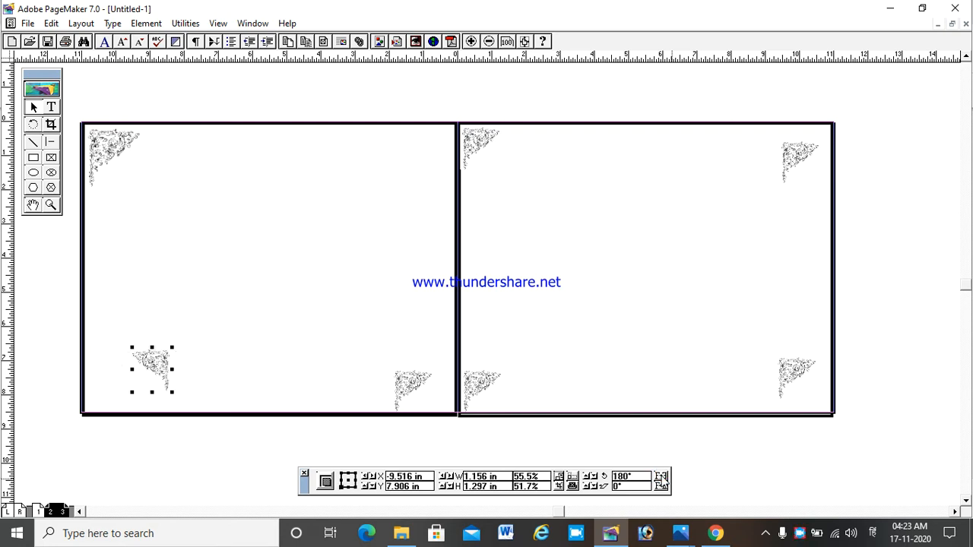
# Flip the left page's lower-left ornament vertically and reverse its horizontal mirroring
pyautogui.click(559, 486)
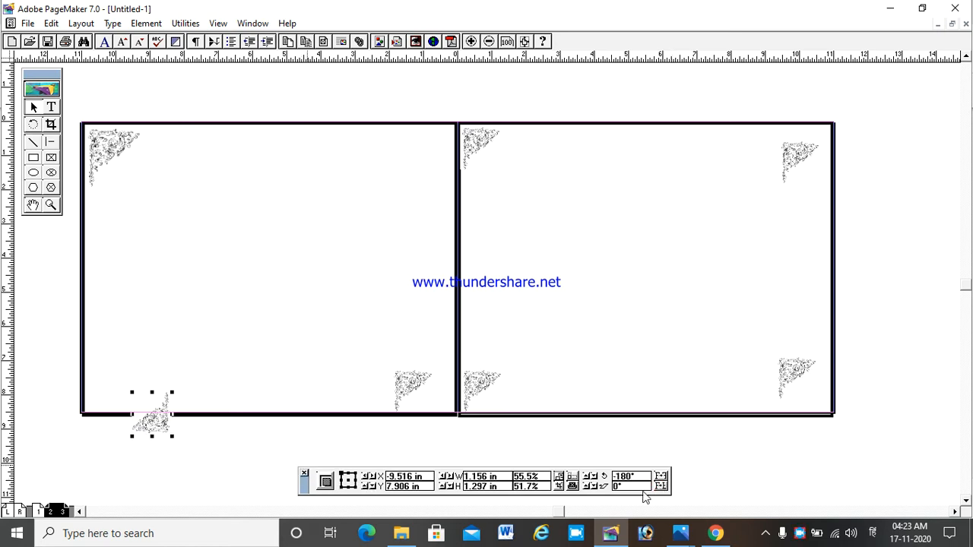
pyautogui.click(661, 488)
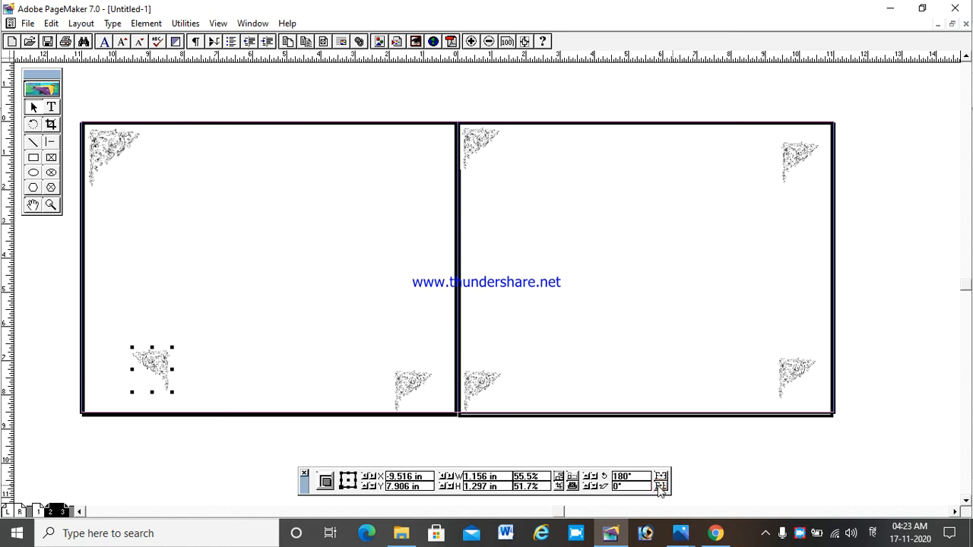
pyautogui.click(661, 488)
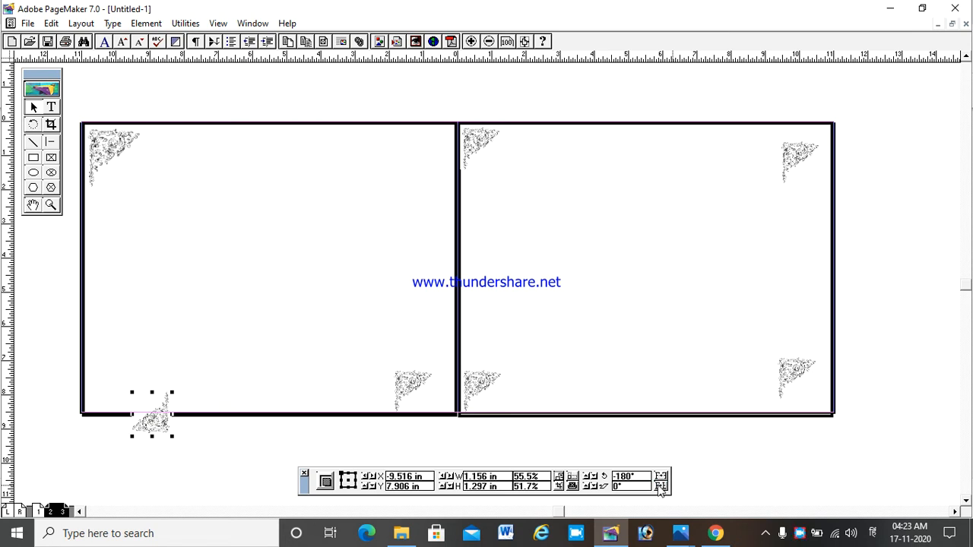
pyautogui.click(661, 477)
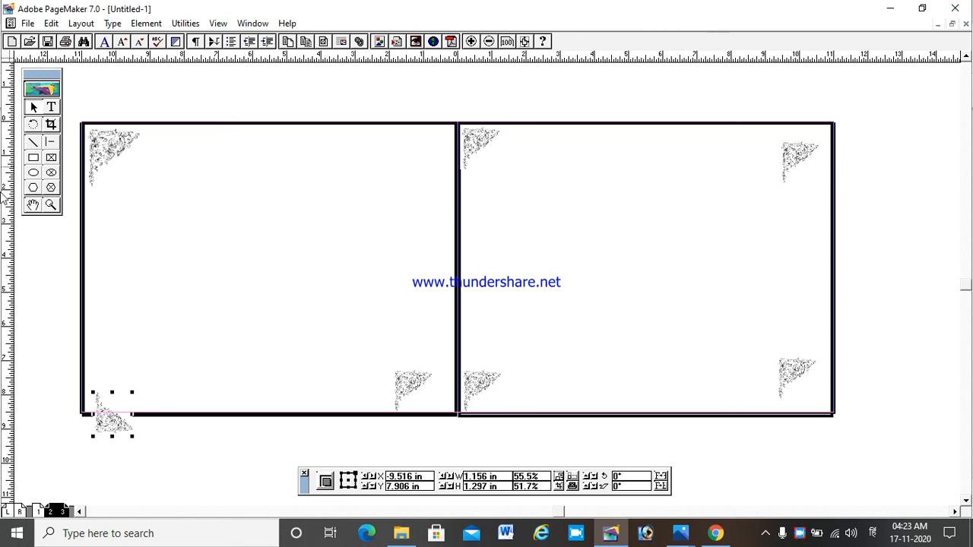
# Move the flipped ornament into the left page's lower-left border corner and widen it to about 1.34 in
pyautogui.moveTo(112, 419); pyautogui.dragTo(111, 392)
pyautogui.moveTo(109, 393); pyautogui.dragTo(132, 391)
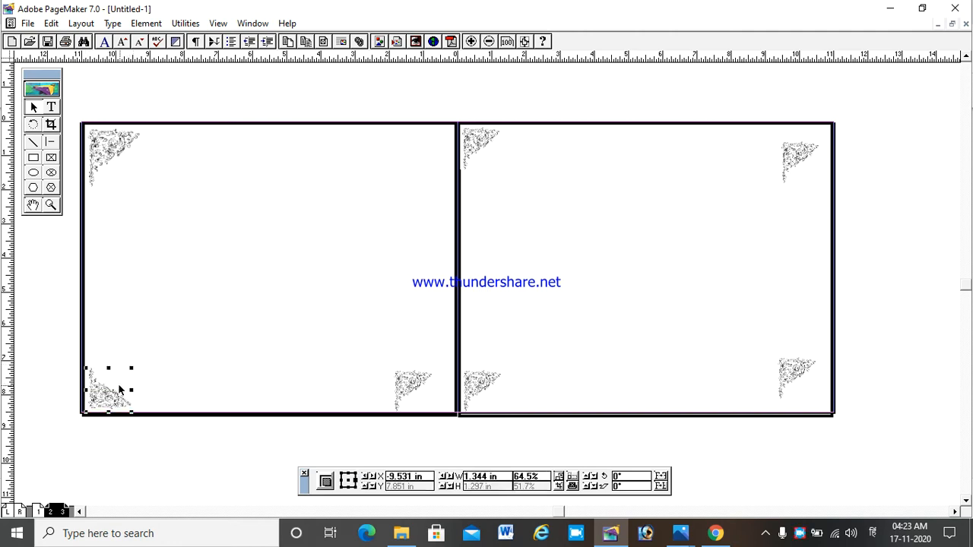
pyautogui.click(113, 388)
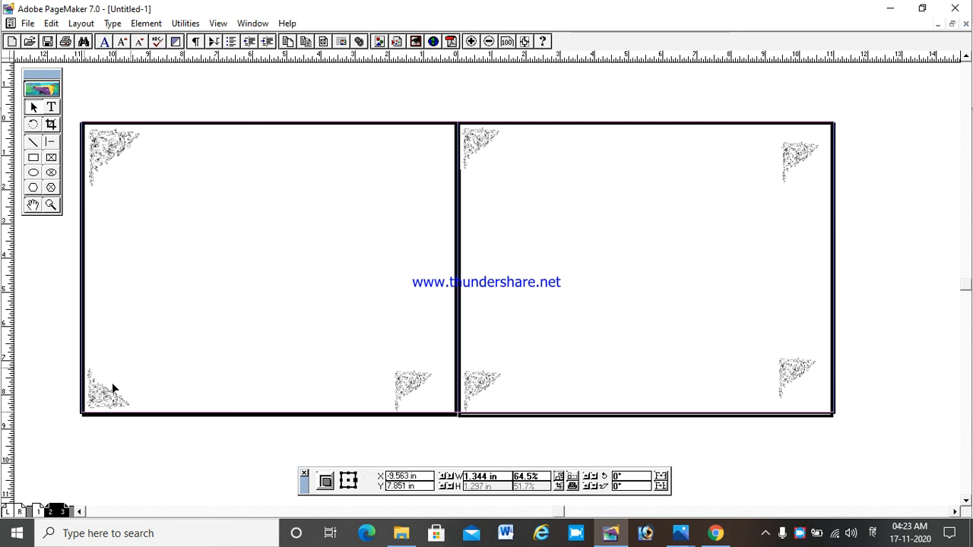
pyautogui.click(113, 388)
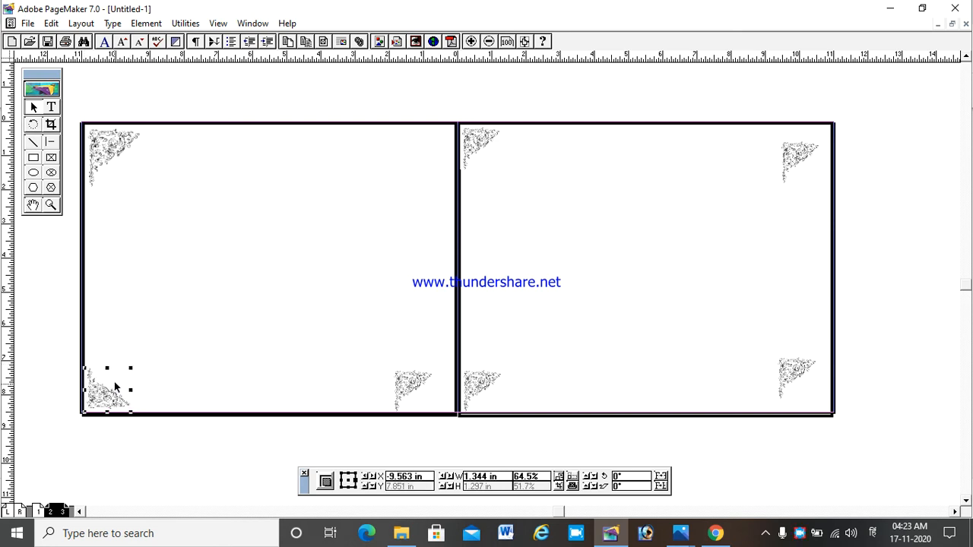
# Delete every corner ornament on both pages except the one in the left page's upper-left corner
pyautogui.click(112, 146)
pyautogui.click(408, 384)
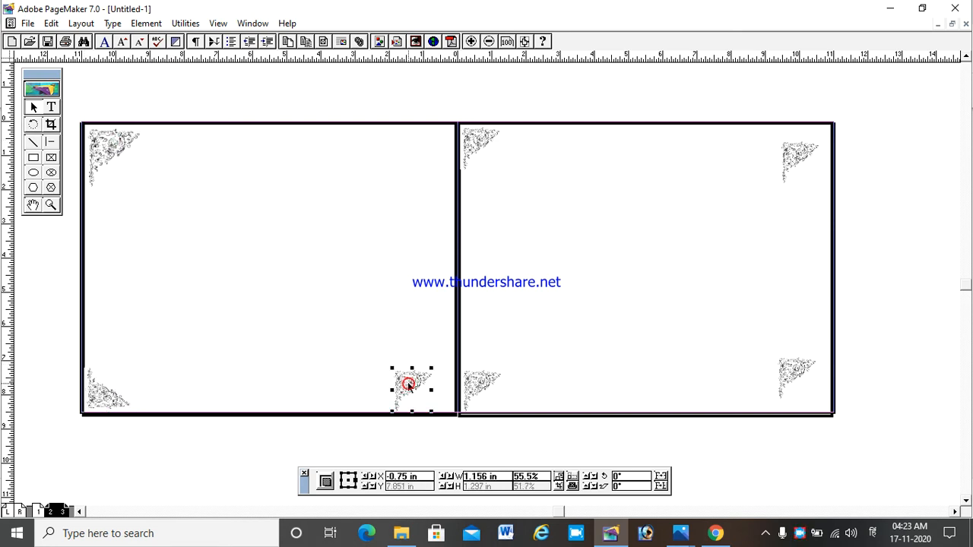
pyautogui.press('Delete')
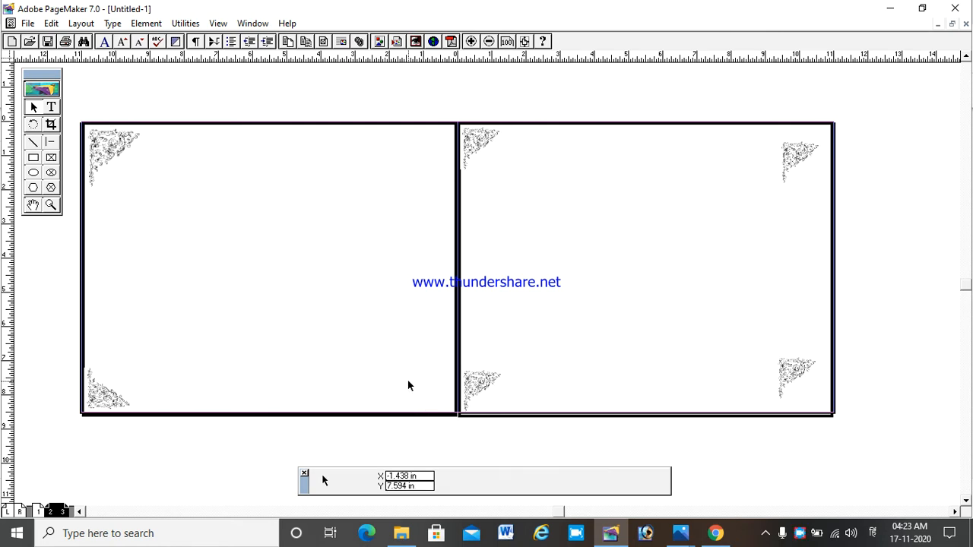
pyautogui.click(474, 146)
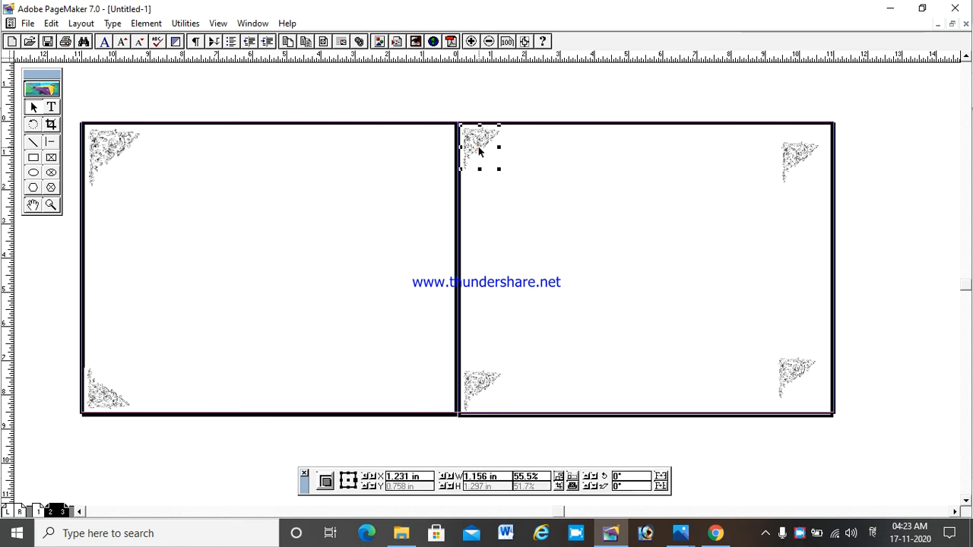
pyautogui.press('Delete')
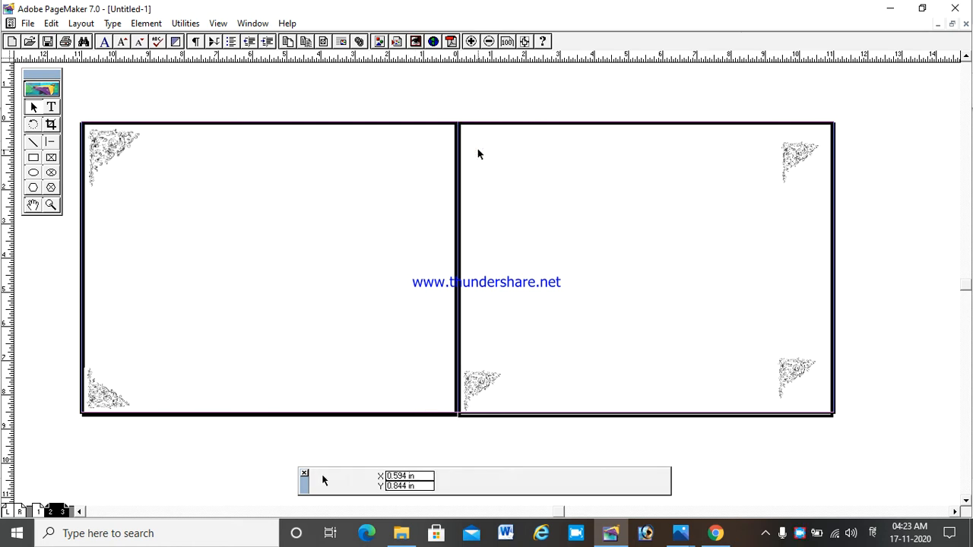
pyautogui.click(490, 388)
pyautogui.press('Delete')
pyautogui.click(793, 378)
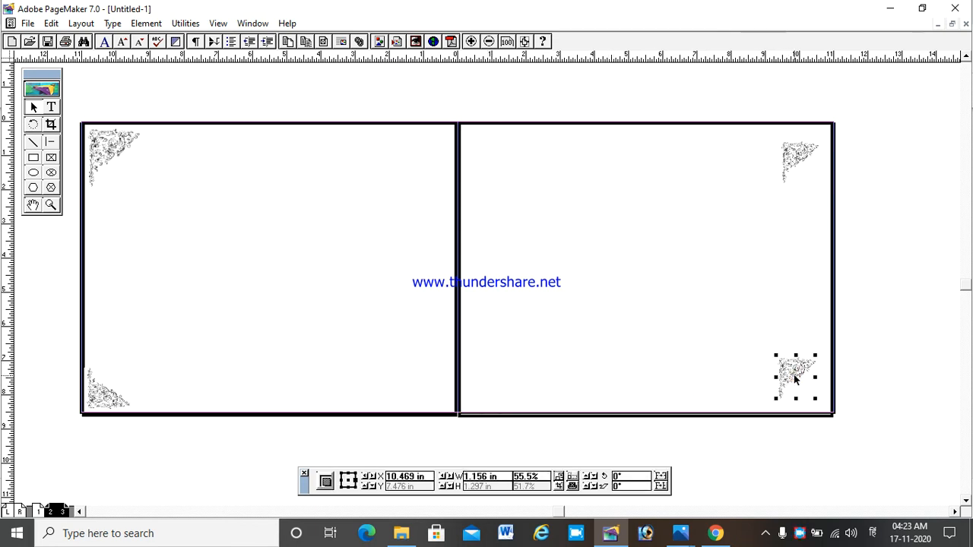
pyautogui.press('Delete')
pyautogui.click(790, 145)
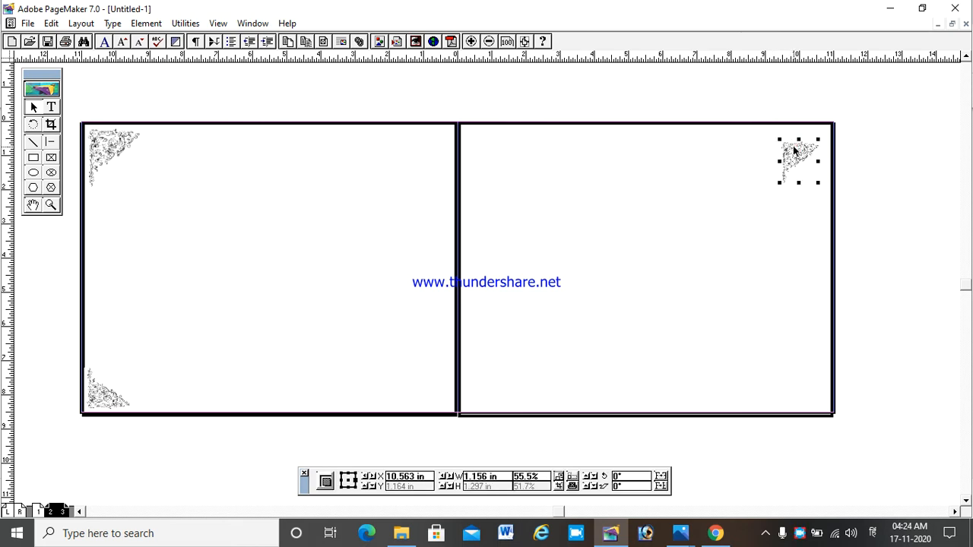
pyautogui.press('Delete')
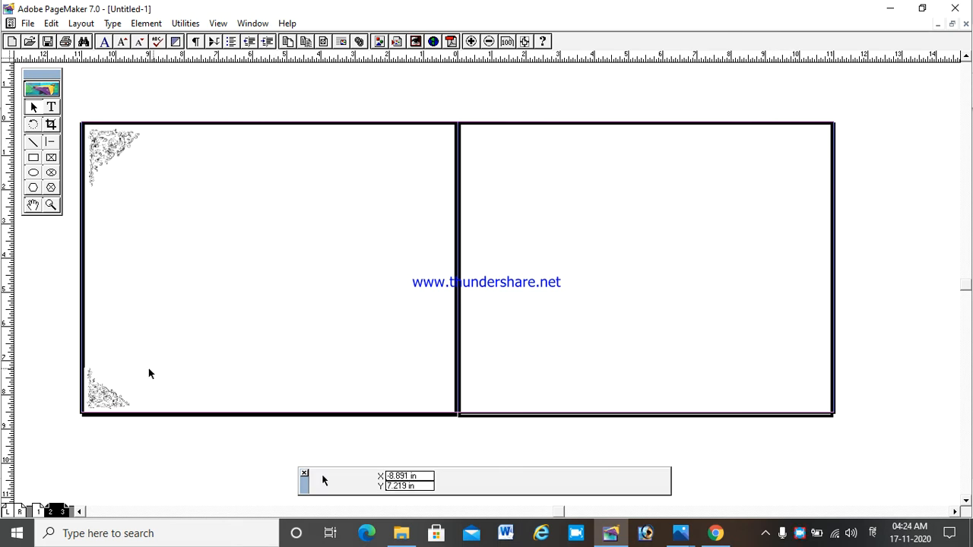
pyautogui.click(105, 395)
pyautogui.press('Delete')
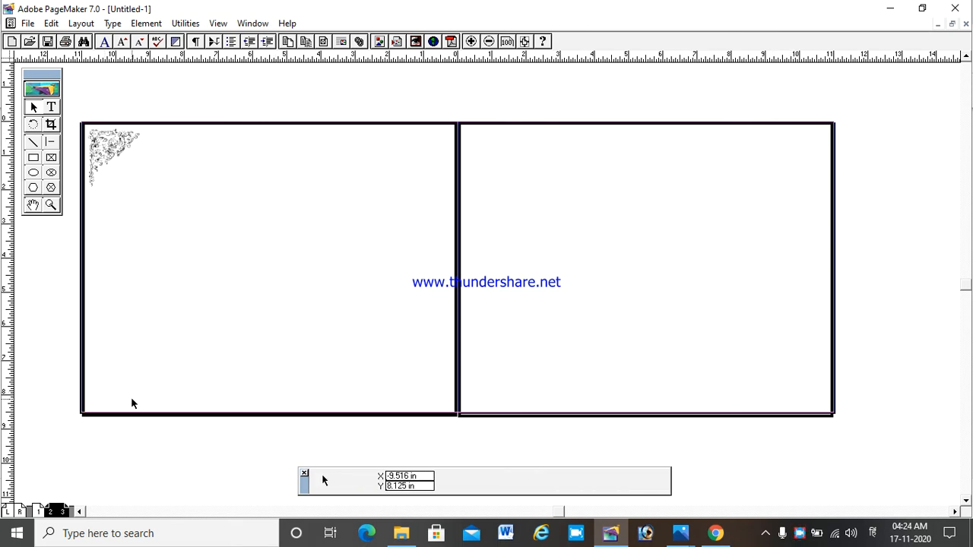
# Copy the left page's upper-left ornament and place copies in the right page's upper-right, lower-right and upper-left corners
pyautogui.click(104, 157)
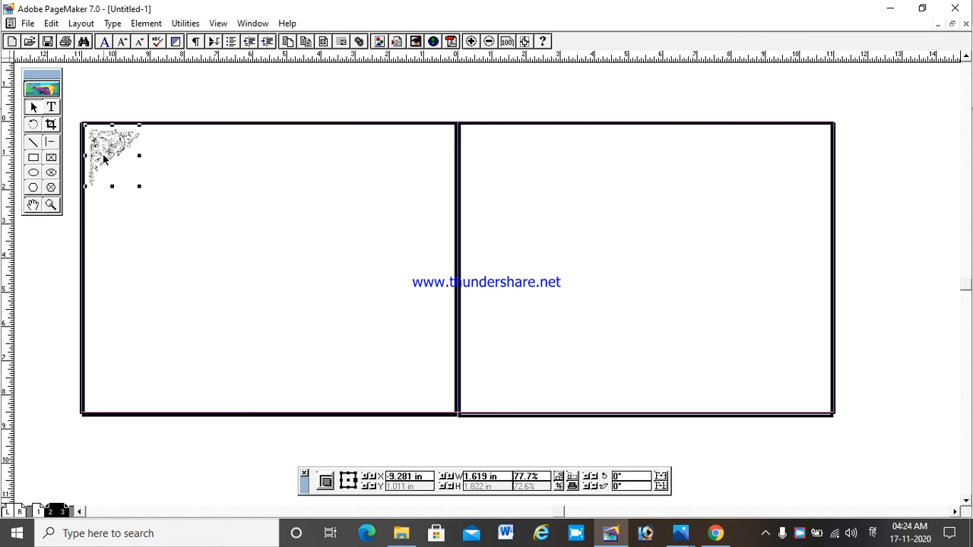
pyautogui.click(135, 379)
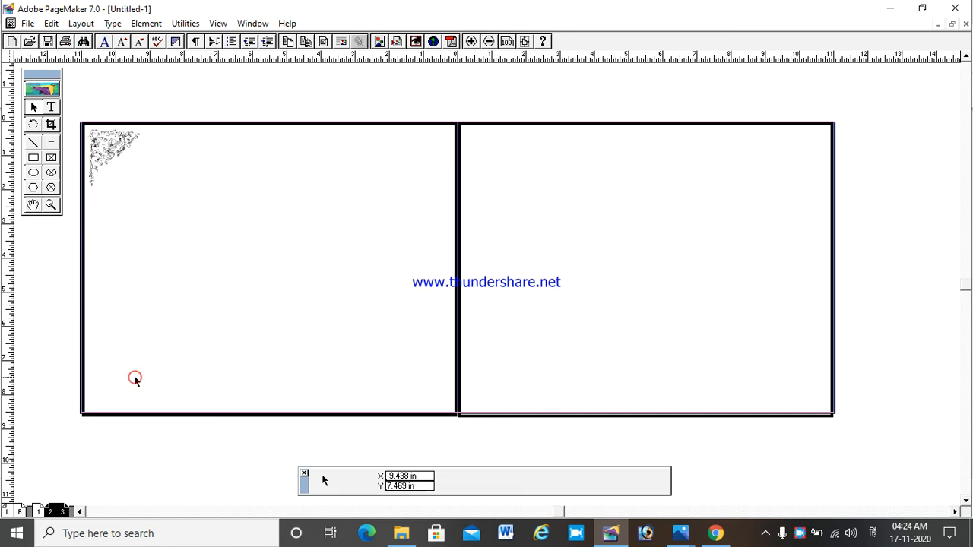
pyautogui.hotkey('ctrl', 'v')
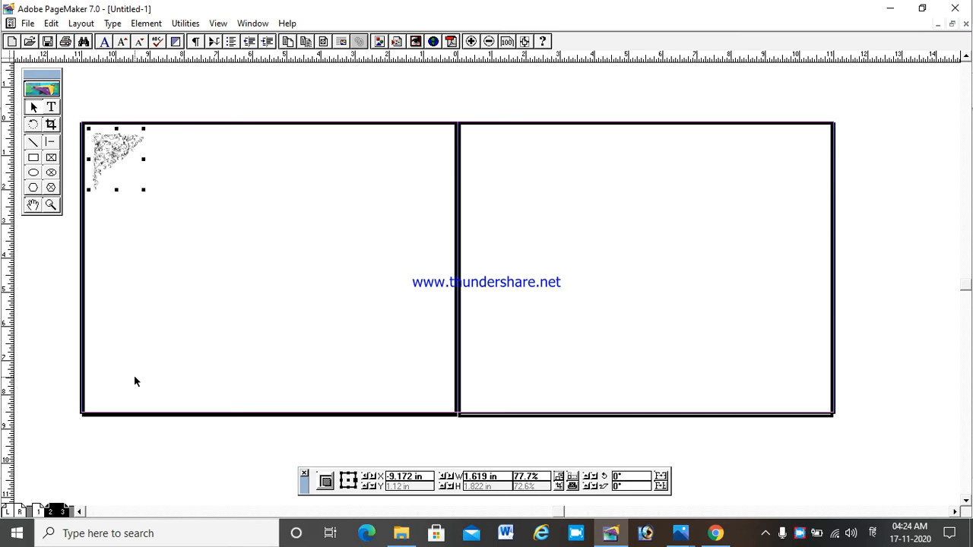
pyautogui.moveTo(128, 167); pyautogui.dragTo(810, 167)
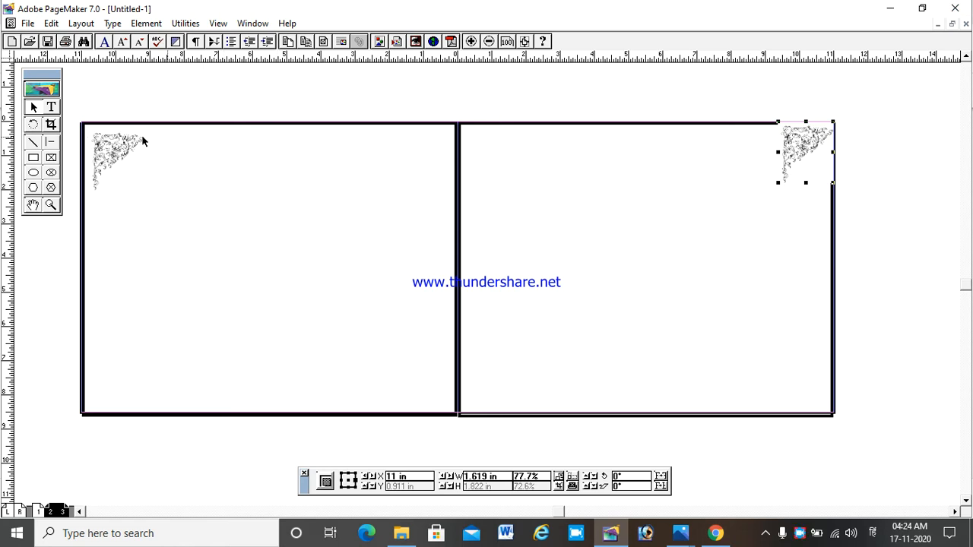
pyautogui.moveTo(135, 172); pyautogui.dragTo(804, 385)
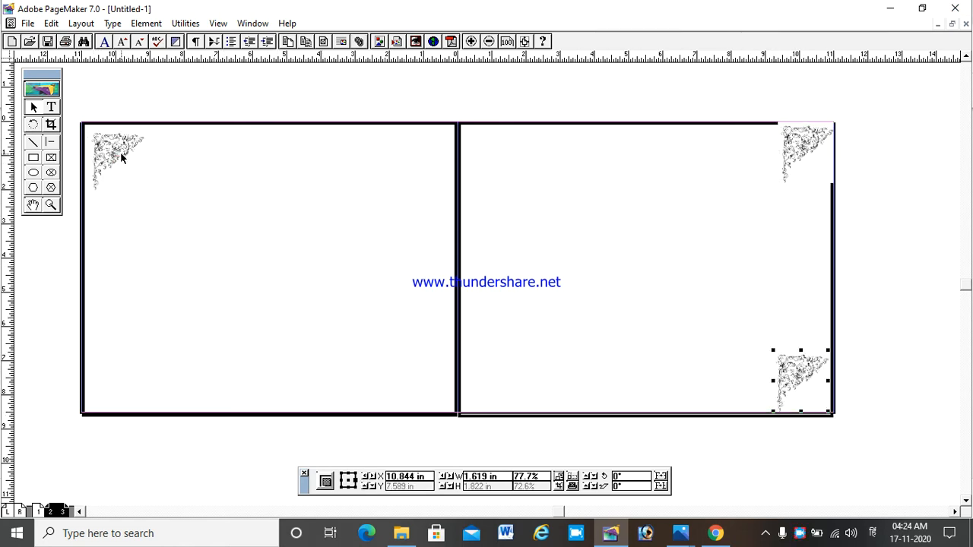
pyautogui.moveTo(120, 152); pyautogui.dragTo(499, 164)
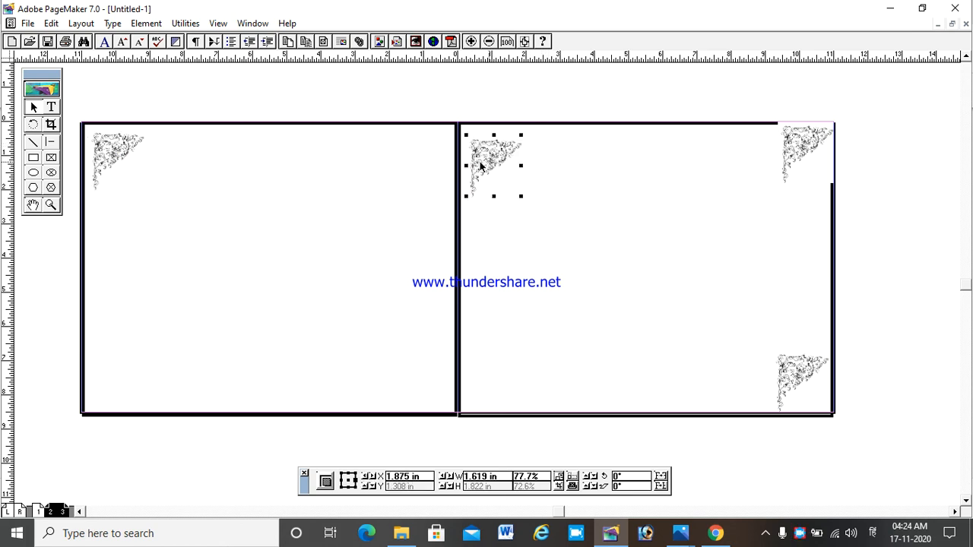
# Place more ornament copies in the left page's upper-right, lower-left and lower-right corners and the right page's lower-left corner
pyautogui.moveTo(124, 152); pyautogui.dragTo(124, 374)
pyautogui.moveTo(124, 160); pyautogui.dragTo(437, 176)
pyautogui.moveTo(124, 152); pyautogui.dragTo(505, 374)
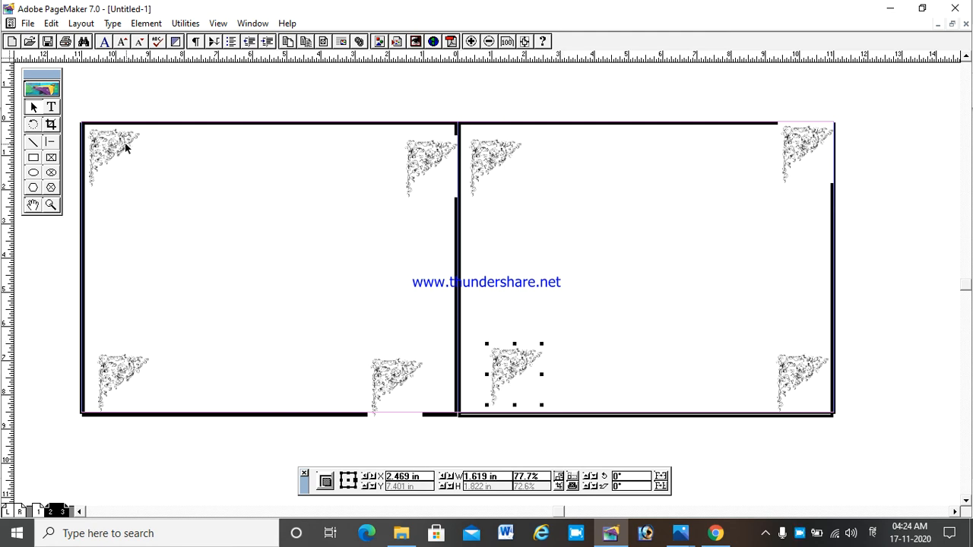
# Reposition the left page's upper-left ornament against the page's top edge, beside the left vertical border
pyautogui.moveTo(125, 147); pyautogui.dragTo(130, 160)
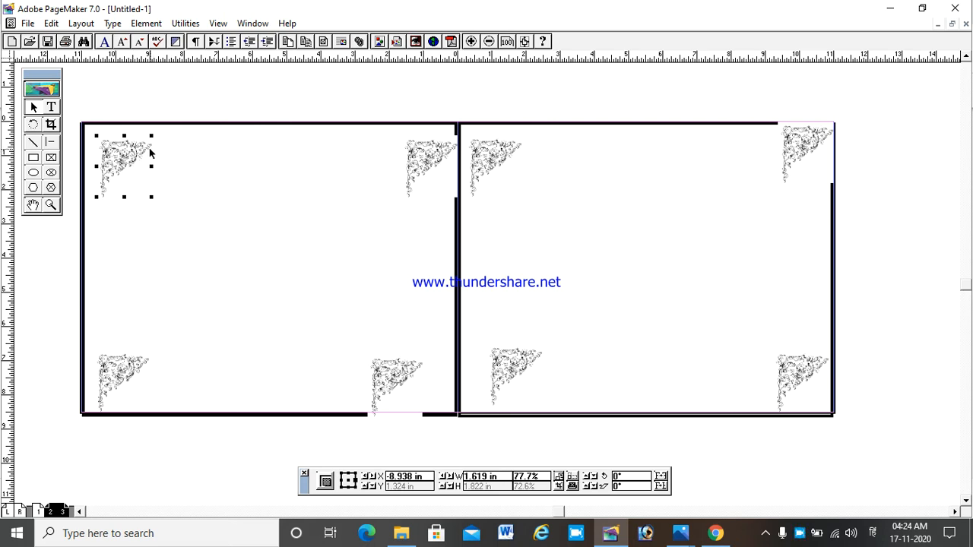
pyautogui.click(138, 160)
pyautogui.click(132, 163)
pyautogui.moveTo(132, 163); pyautogui.dragTo(123, 155)
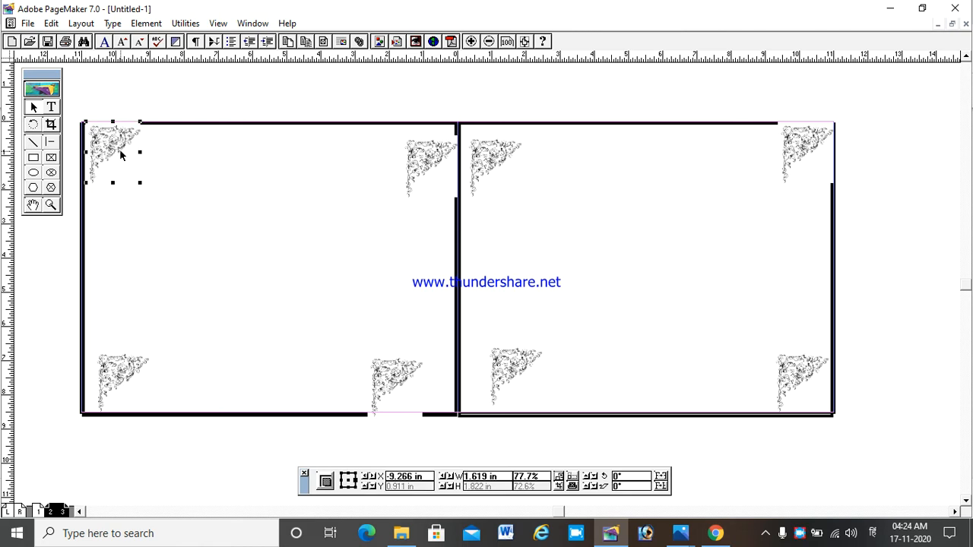
# Nudge the left page's upper-left ornament about 0.1 in down and 0.03 in left, just inside the border corner
pyautogui.press('Down')
pyautogui.press('Down')
pyautogui.press('Down')
pyautogui.press('Down')
pyautogui.press('Down')
pyautogui.press('Down')
pyautogui.press('Down')
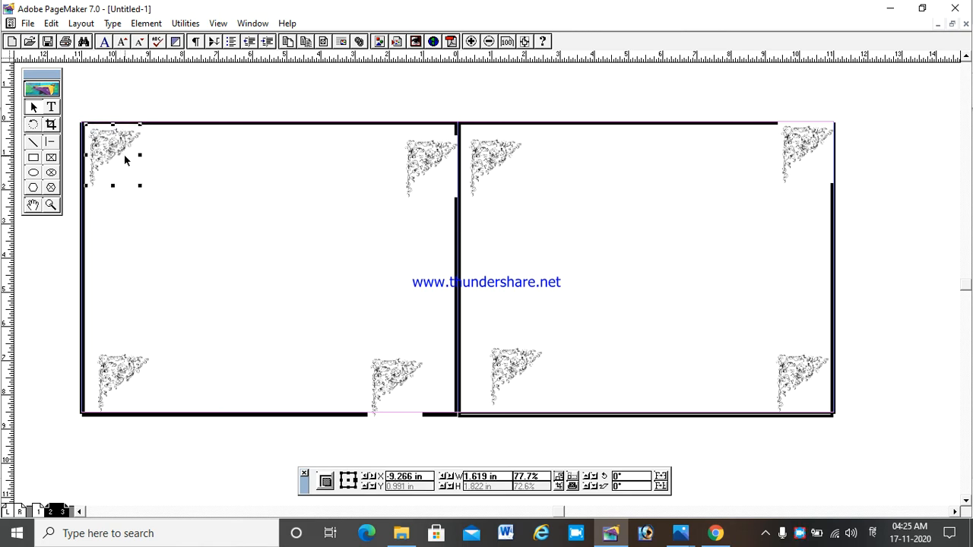
pyautogui.press('Down')
pyautogui.press('Down')
pyautogui.press('Down')
pyautogui.press('Right')
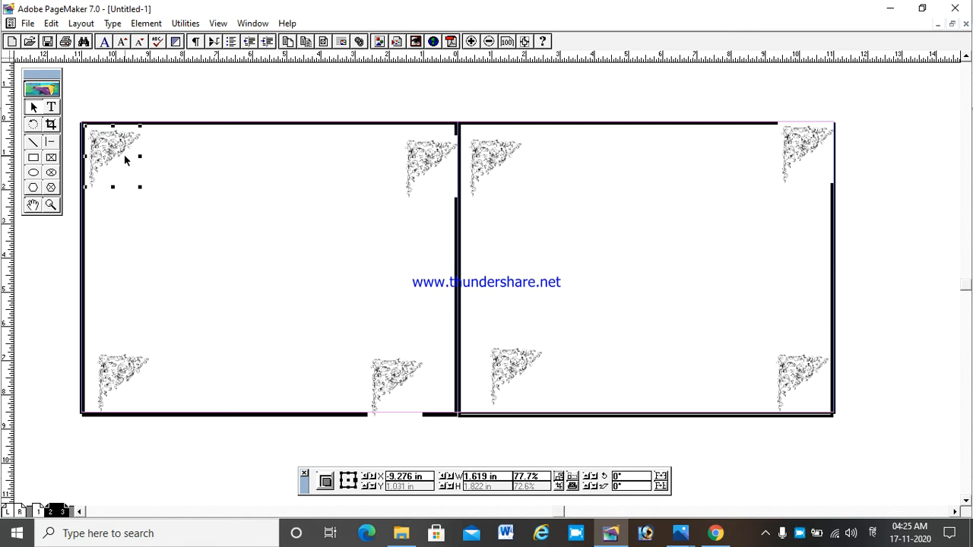
pyautogui.press('Up')
pyautogui.press('Up')
pyautogui.press('Up')
pyautogui.press('Left')
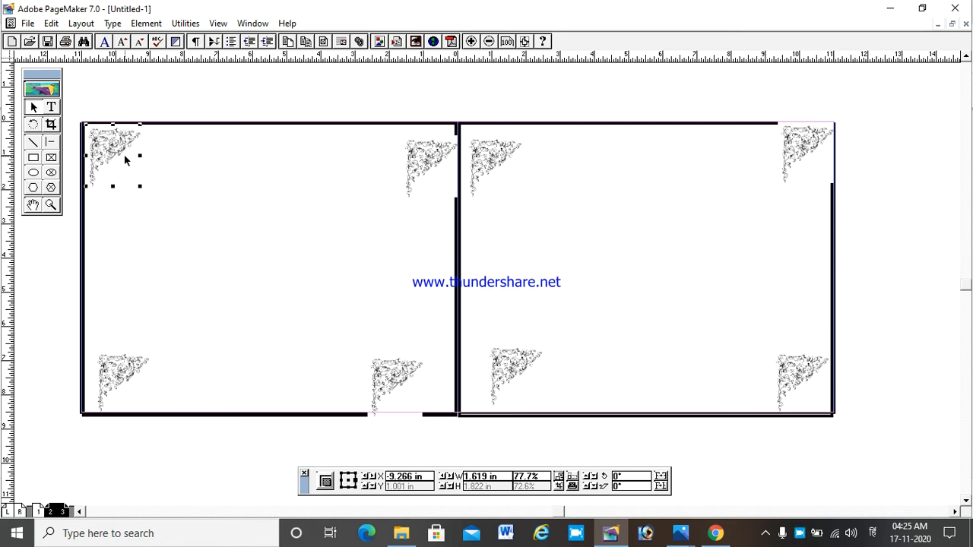
pyautogui.press('Right')
pyautogui.press('Right')
pyautogui.press('Right')
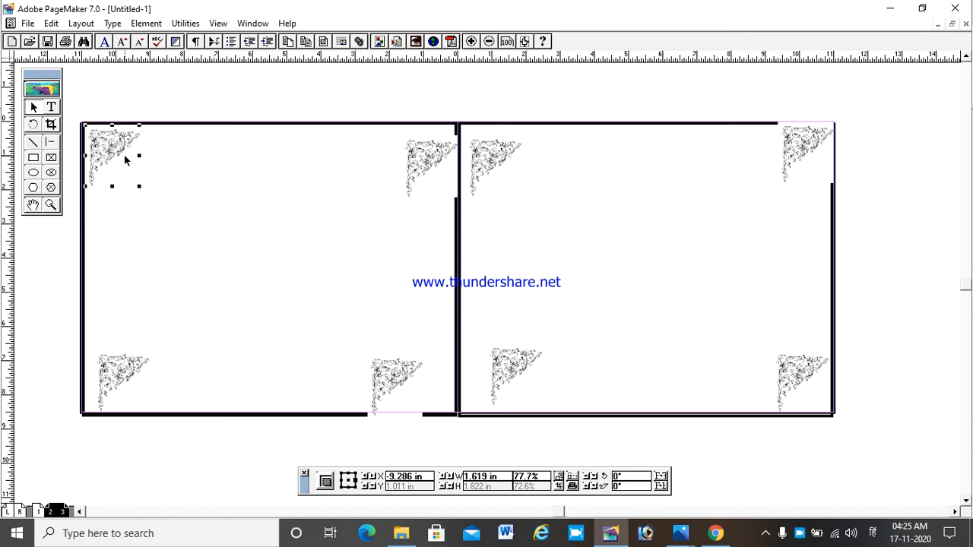
pyautogui.press('Down')
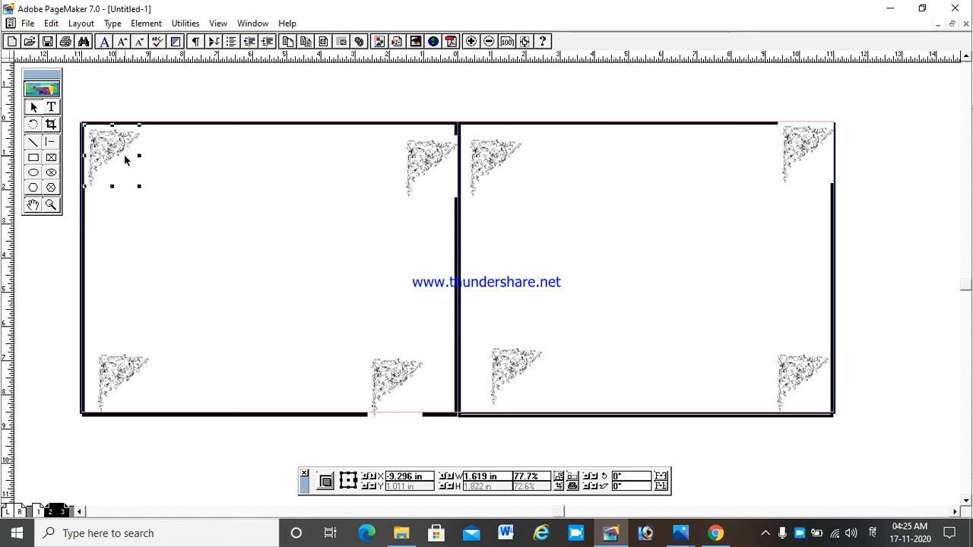
pyautogui.click(338, 287)
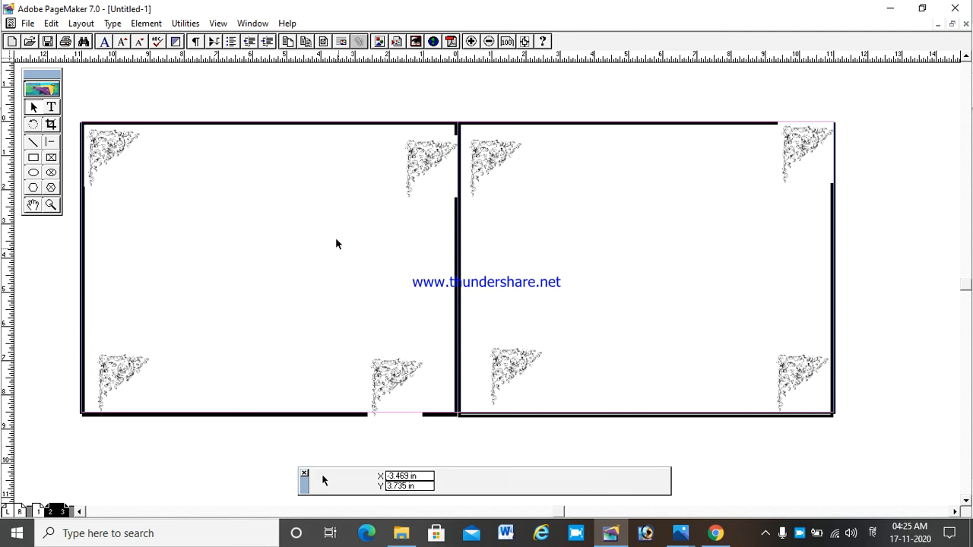
# Try mirroring the left page's upper-right ornament horizontally and vertically
pyautogui.click(420, 162)
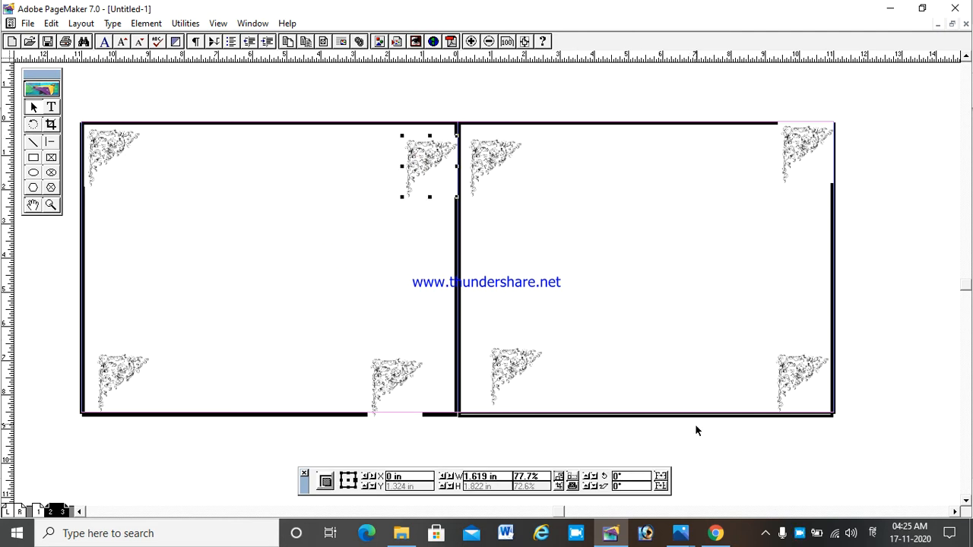
pyautogui.click(661, 476)
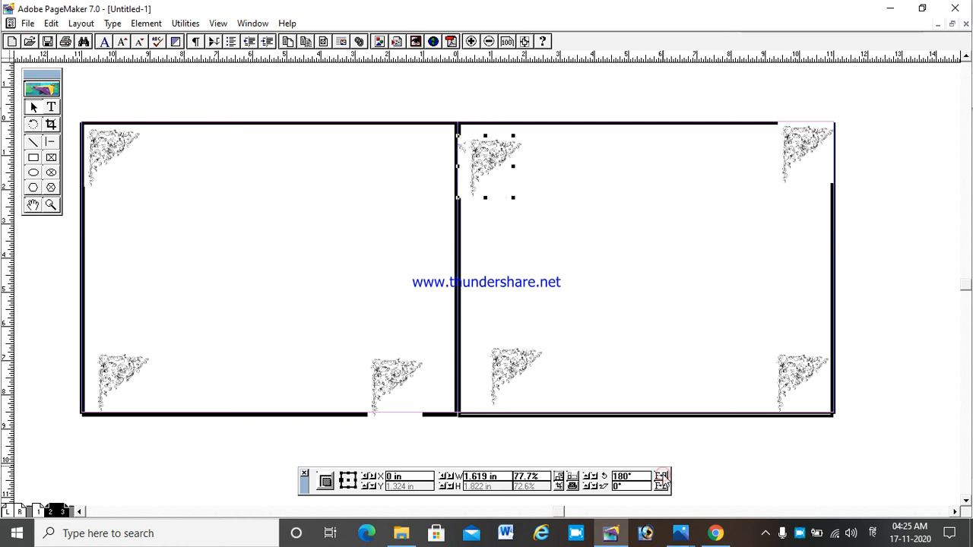
pyautogui.click(661, 477)
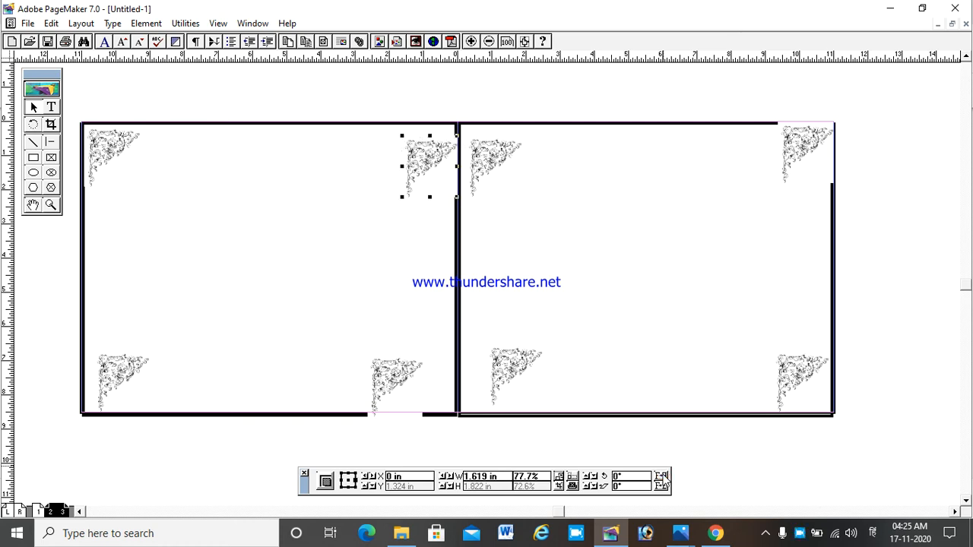
pyautogui.click(661, 486)
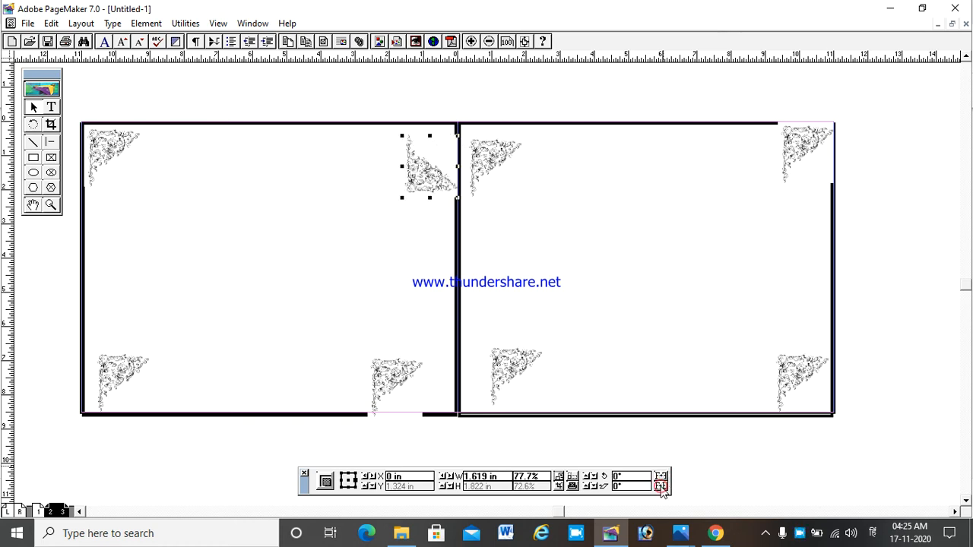
pyautogui.click(660, 486)
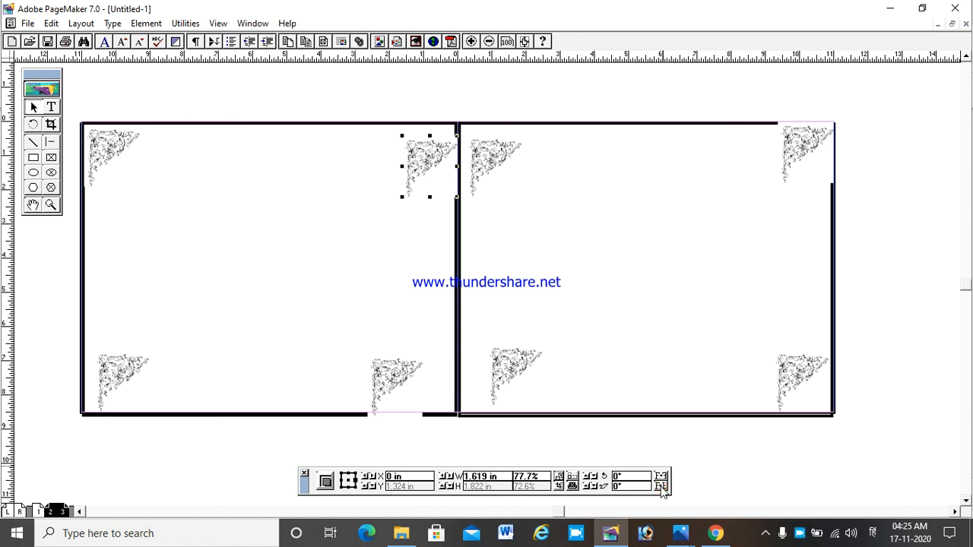
pyautogui.click(661, 486)
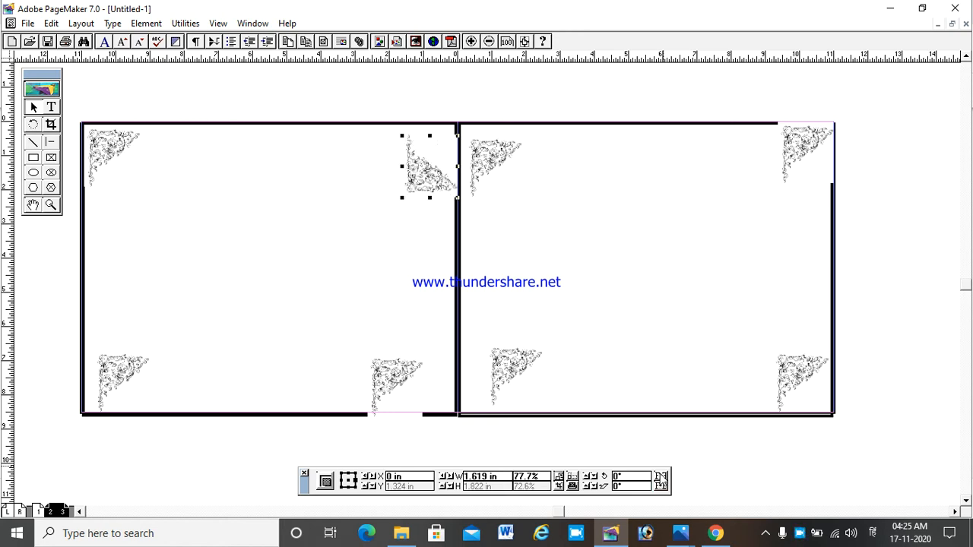
pyautogui.click(661, 476)
pyautogui.click(660, 476)
# Move the left page's upper-right ornament inward from the corner and switch its vertical flip on and off to compare orientations
pyautogui.moveTo(431, 181); pyautogui.dragTo(407, 221)
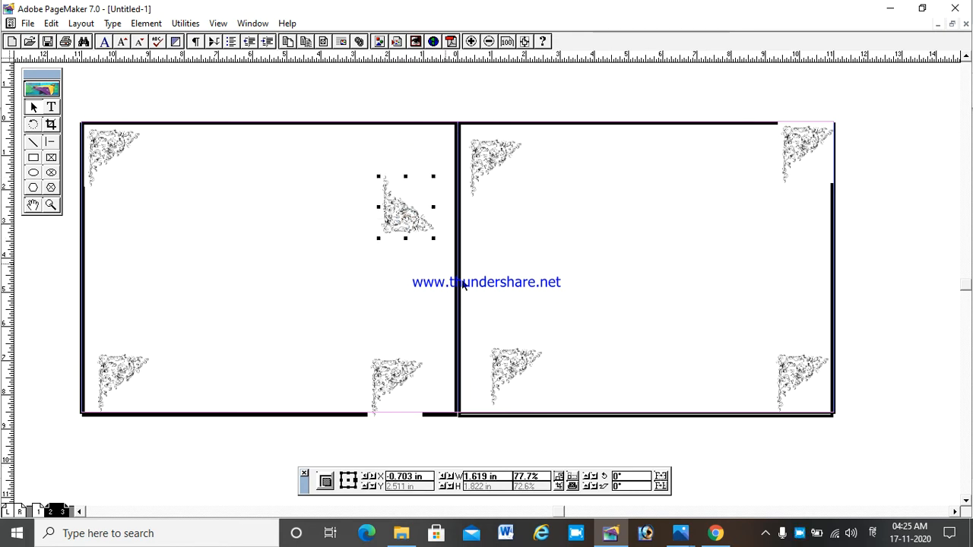
pyautogui.click(662, 486)
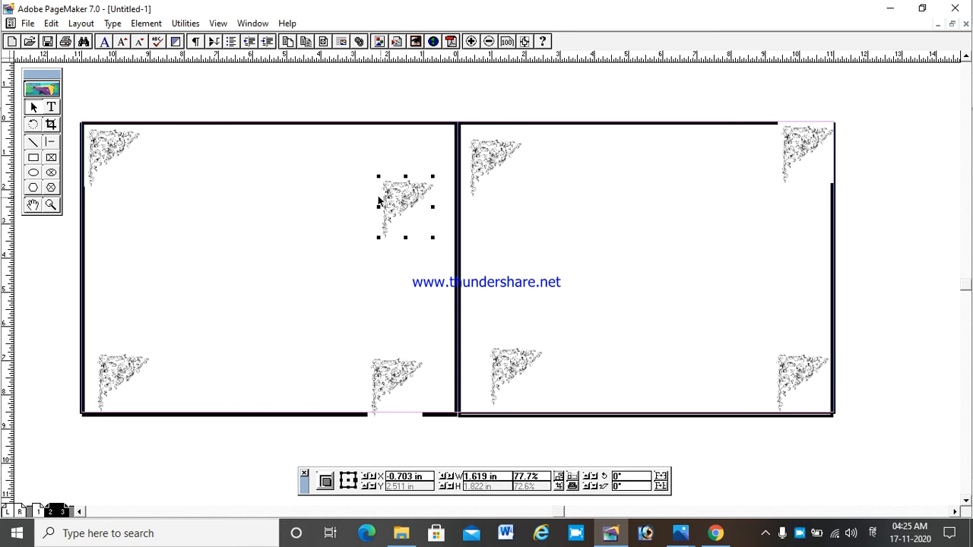
pyautogui.click(661, 487)
pyautogui.click(661, 487)
pyautogui.click(661, 487)
pyautogui.click(661, 486)
pyautogui.click(661, 487)
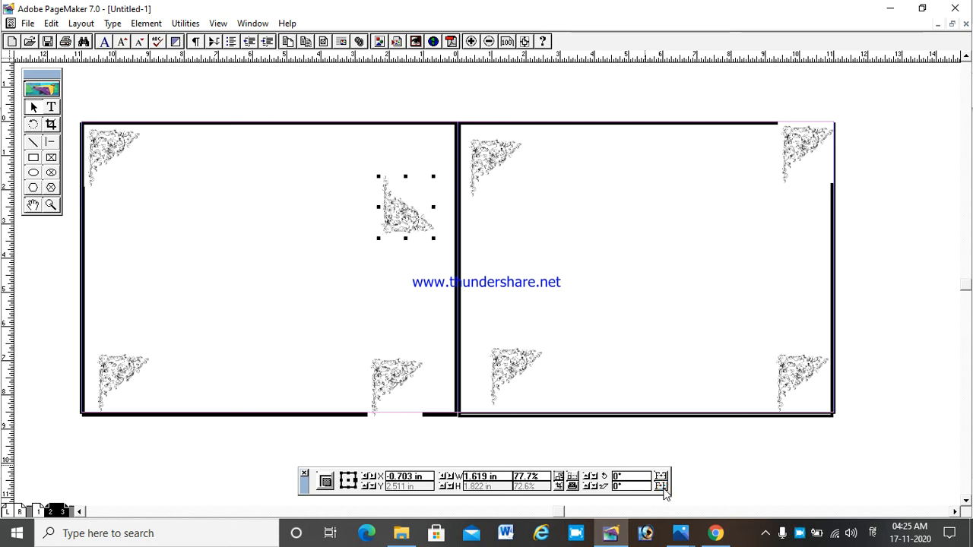
pyautogui.click(660, 486)
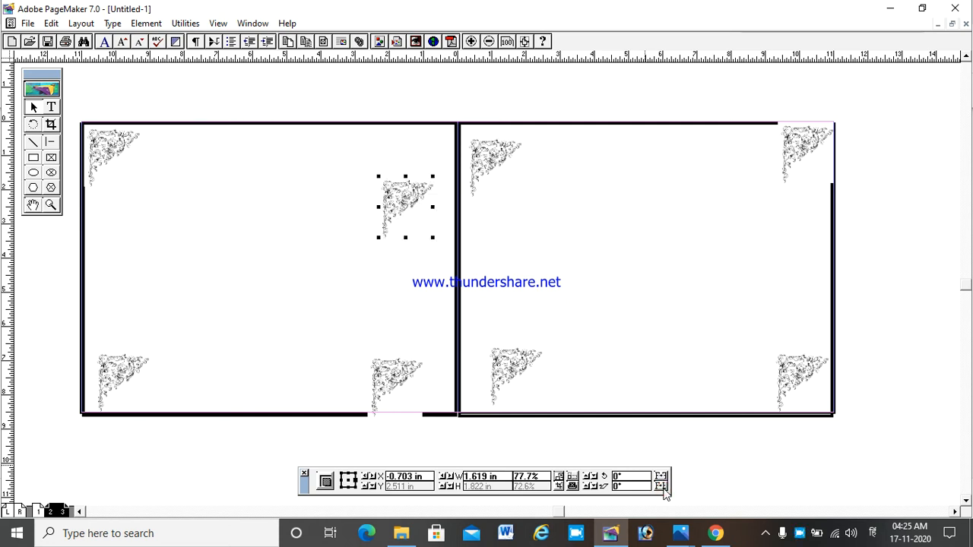
# Mirror the left page's upper-right ornament horizontally and move it into the border's upper-right corner
pyautogui.click(661, 477)
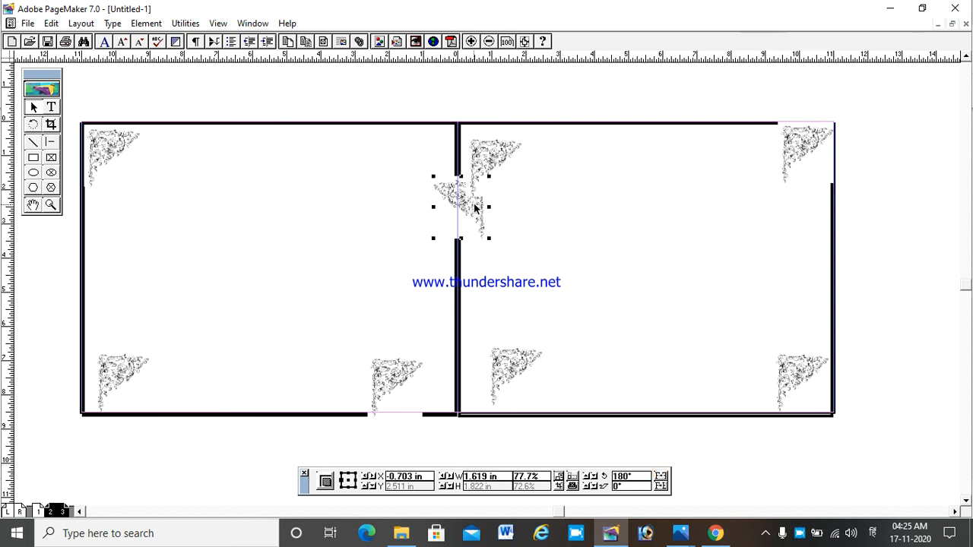
pyautogui.moveTo(476, 207); pyautogui.dragTo(438, 152)
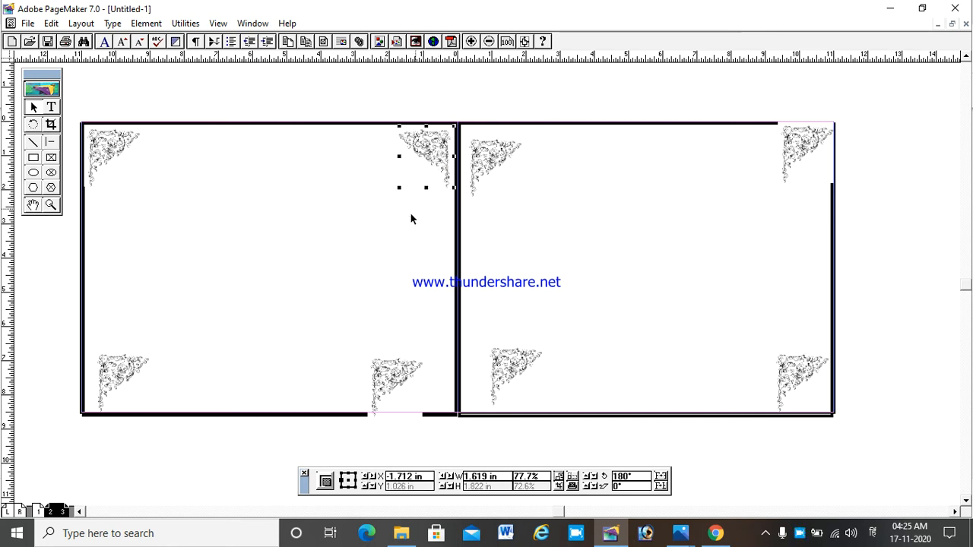
# Mirror the left page's lower-right ornament horizontally and vertically and move it into the border's lower-right corner
pyautogui.click(394, 269)
pyautogui.click(406, 382)
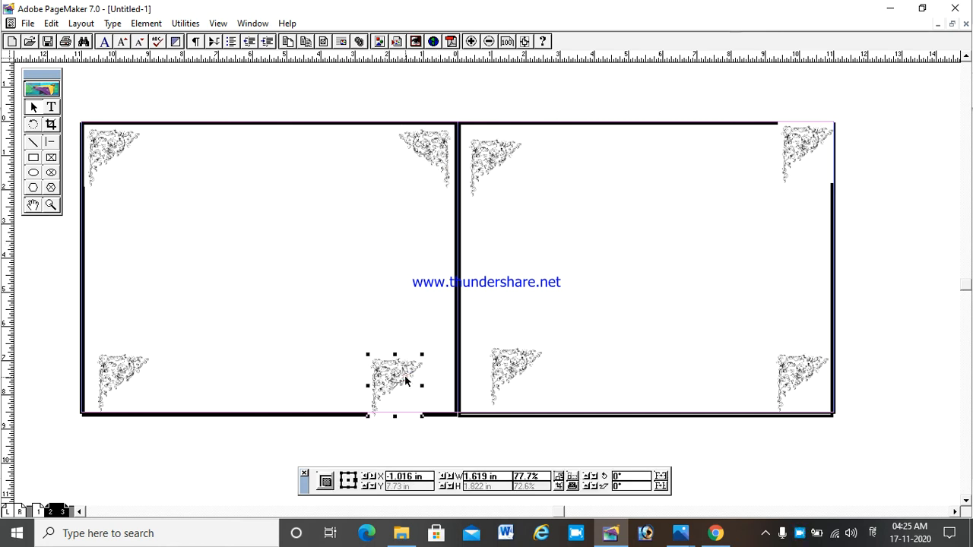
pyautogui.click(660, 478)
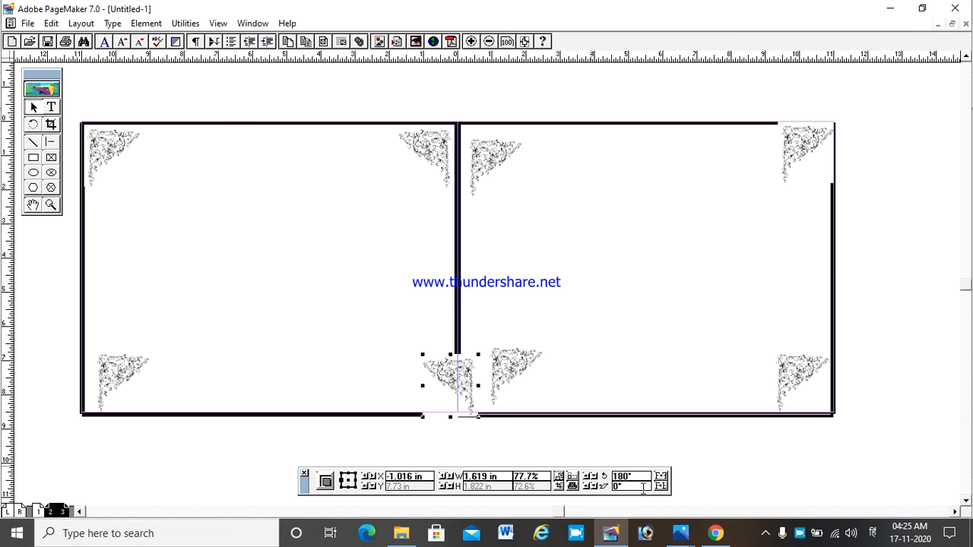
pyautogui.click(661, 486)
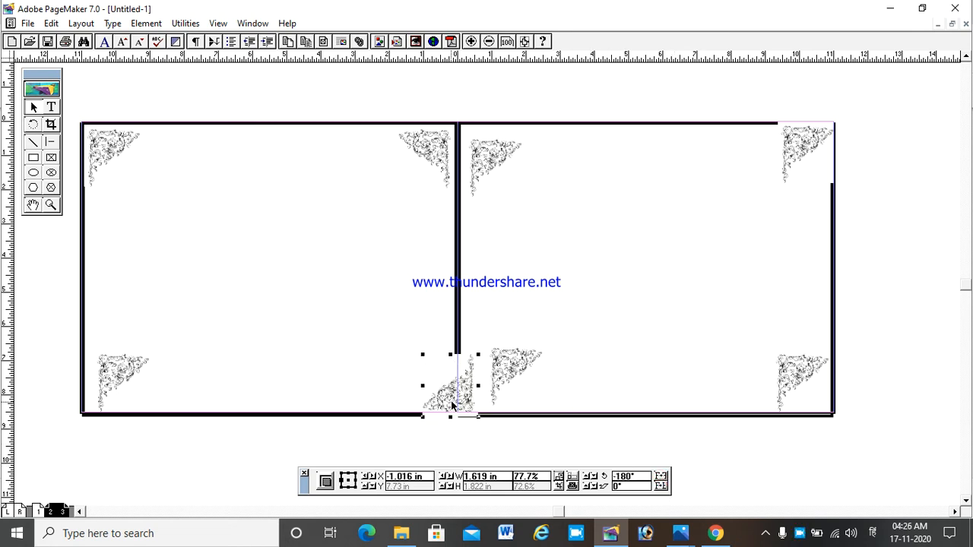
pyautogui.moveTo(451, 400); pyautogui.dragTo(426, 397)
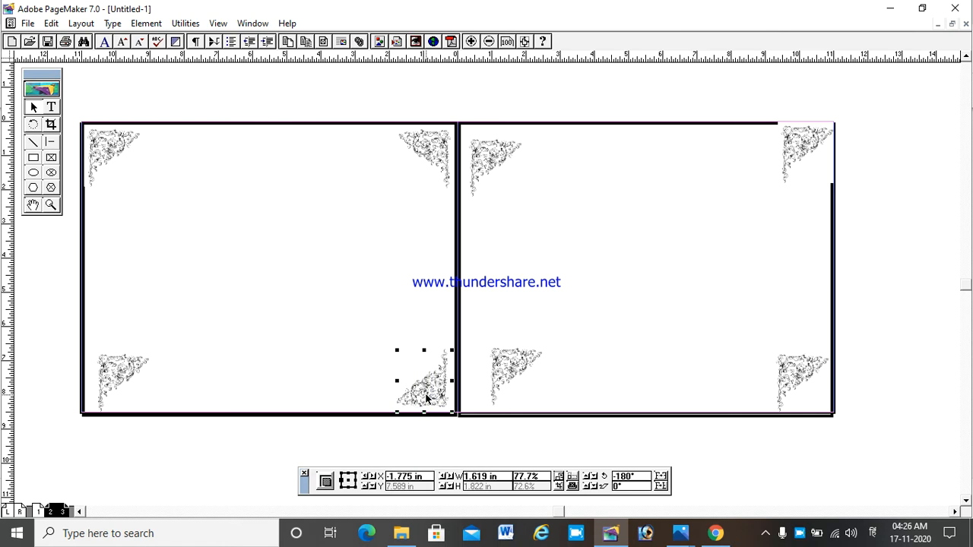
# Nudge the left page's lower-right ornament about 0.1 in right and 0.04 in down toward the border corner
pyautogui.press('Up')
pyautogui.press('Up')
pyautogui.press('Right')
pyautogui.press('Right')
pyautogui.press('Right')
pyautogui.press('Right')
pyautogui.press('Right')
pyautogui.press('Right')
pyautogui.press('Right')
pyautogui.press('Right')
pyautogui.press('Right')
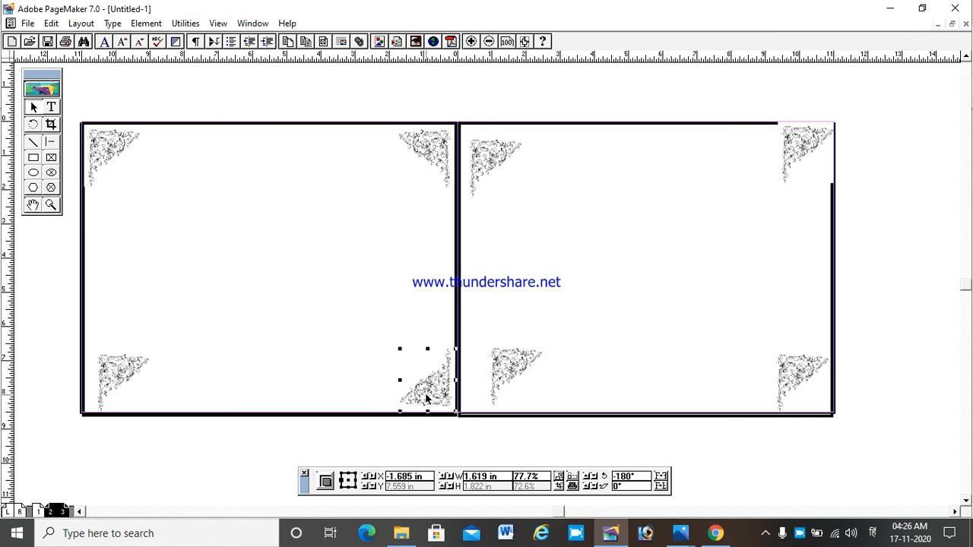
pyautogui.press('Down')
pyautogui.press('Down')
pyautogui.press('Down')
pyautogui.press('Down')
pyautogui.press('Down')
pyautogui.press('Down')
pyautogui.press('Down')
pyautogui.press('Right')
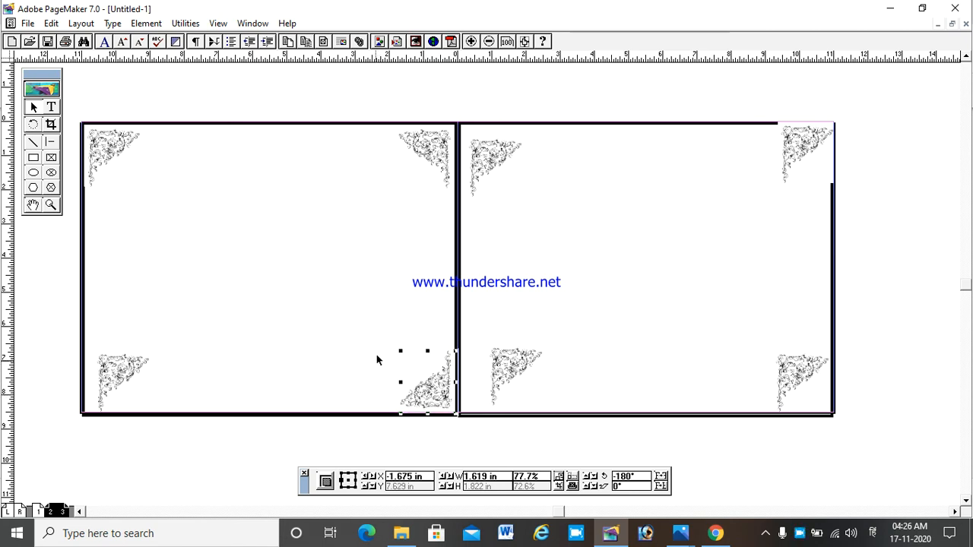
pyautogui.click(380, 353)
# Shift the left page's lower-right ornament back about 0.04 in left and 0.02 in up, in line with the ornament above
pyautogui.click(444, 386)
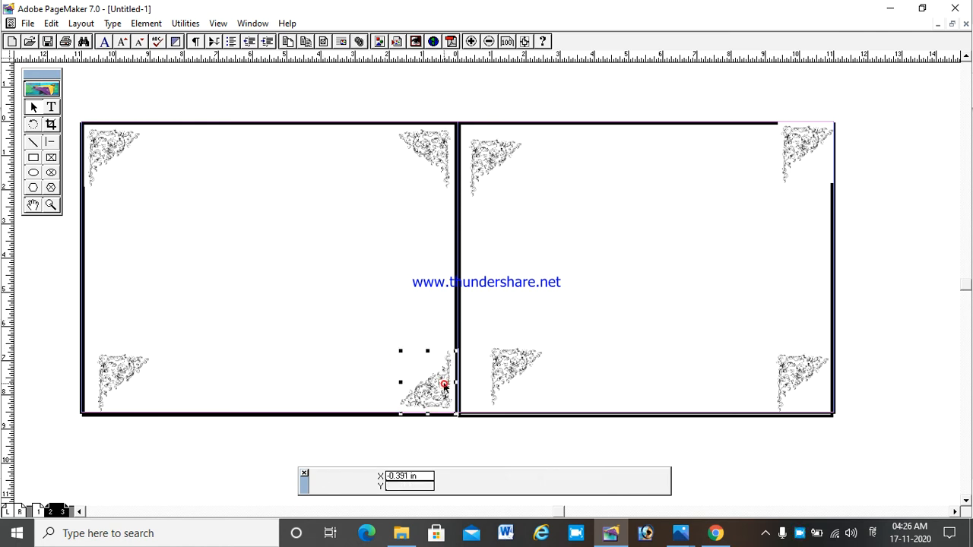
pyautogui.press('Left')
pyautogui.press('Left')
pyautogui.press('Left')
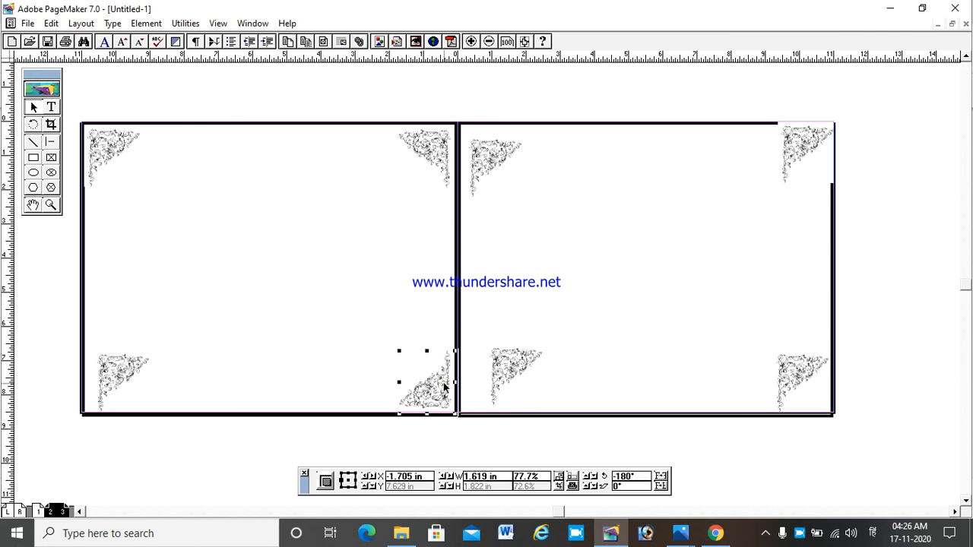
pyautogui.press('Up')
pyautogui.press('Up')
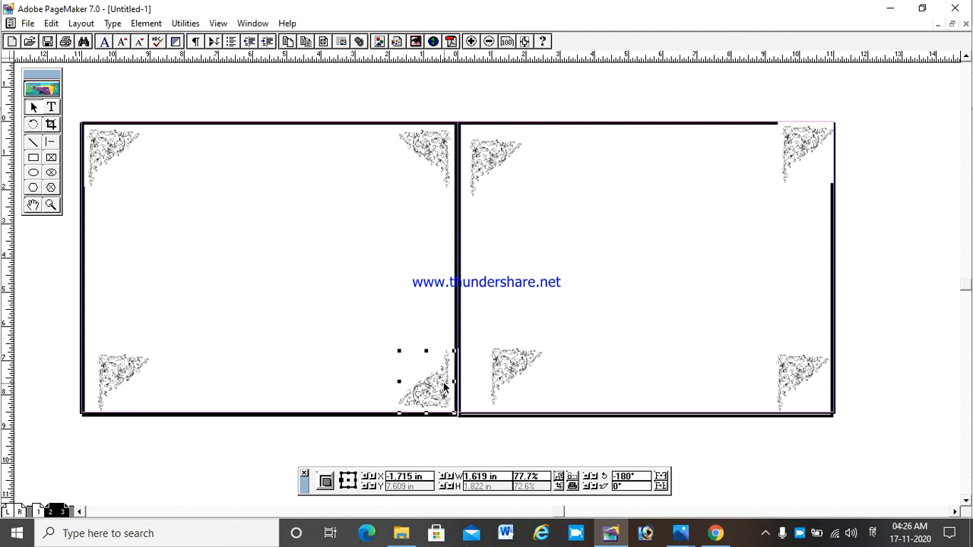
pyautogui.click(393, 317)
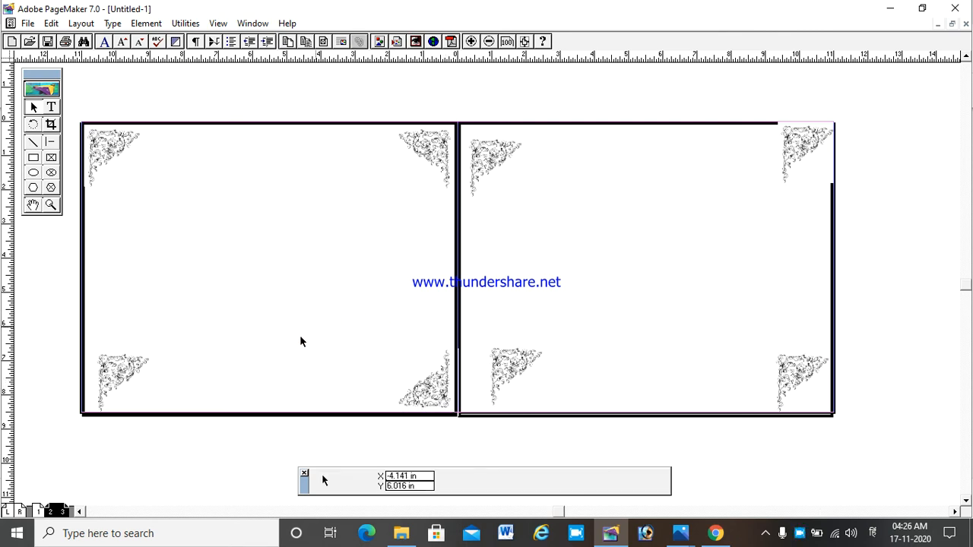
# Mirror the left page's lower-left ornament vertically, keeping its original horizontal orientation
pyautogui.click(113, 377)
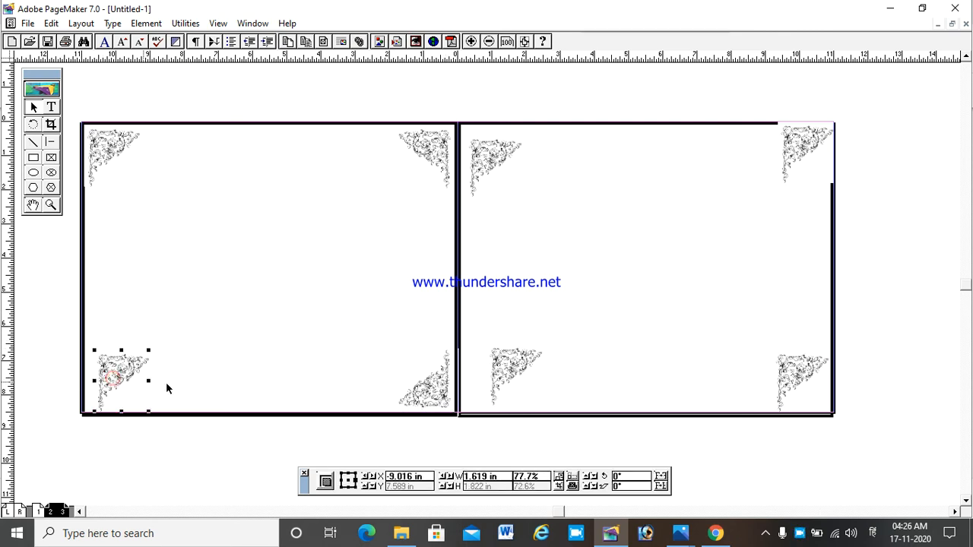
pyautogui.click(664, 476)
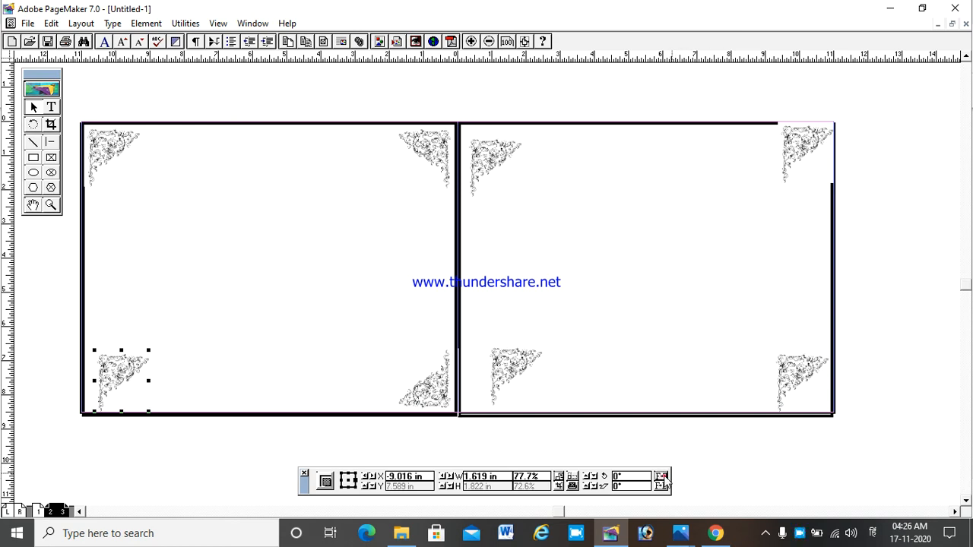
pyautogui.click(662, 485)
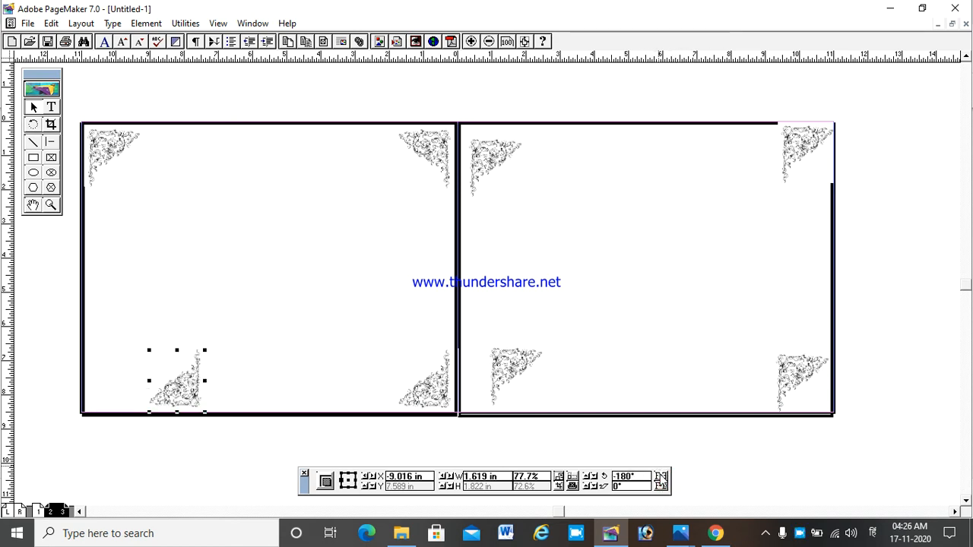
pyautogui.click(663, 476)
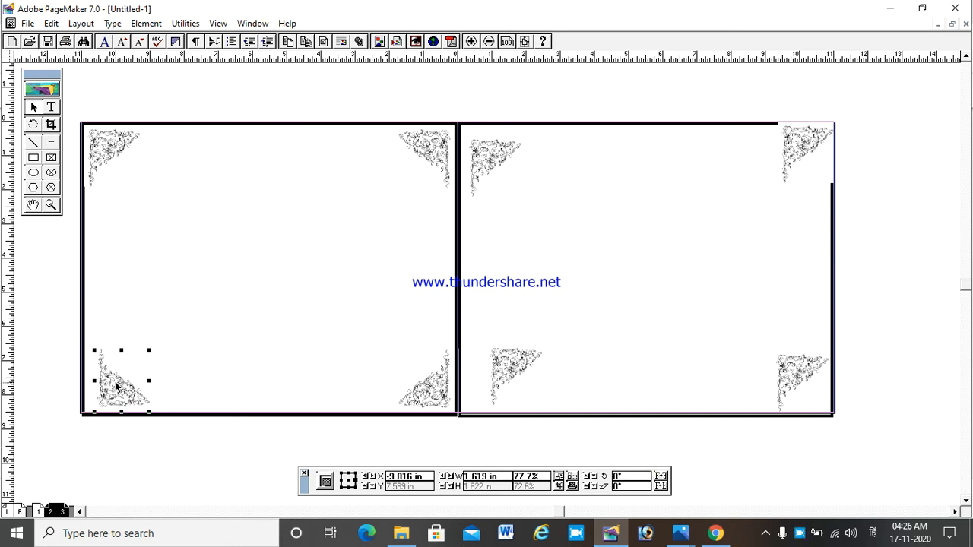
# Nudge the left page's lower-left ornament about 0.25 in left and 0.03 in up, just inside the border corner
pyautogui.press('Left')
pyautogui.press('Left')
pyautogui.press('Left')
pyautogui.press('Left')
pyautogui.press('Left')
pyautogui.press('Left')
pyautogui.press('Left')
pyautogui.press('Left')
pyautogui.press('Left')
pyautogui.press('Left')
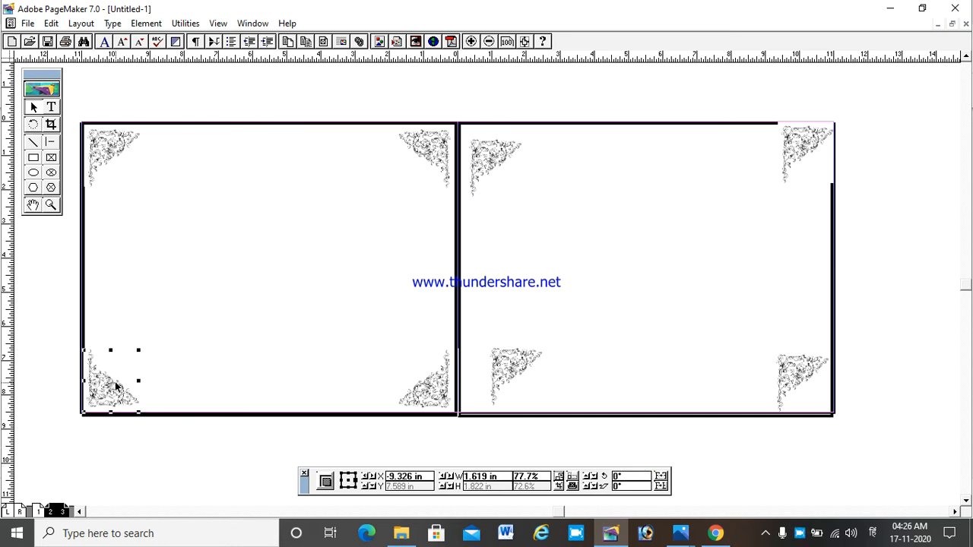
pyautogui.press('Down')
pyautogui.press('Down')
pyautogui.press('Right')
pyautogui.press('Right')
pyautogui.press('Right')
pyautogui.press('Right')
pyautogui.press('Right')
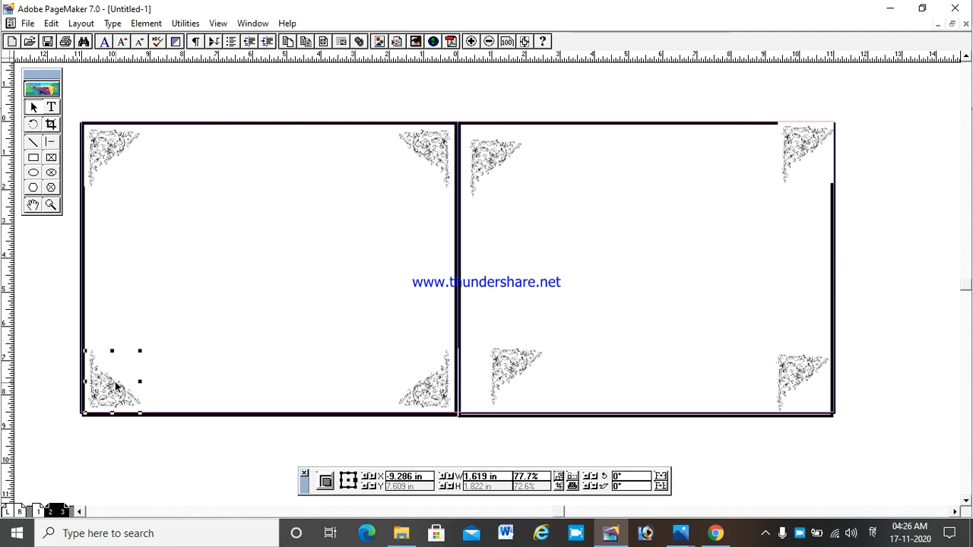
pyautogui.press('Up')
pyautogui.press('Up')
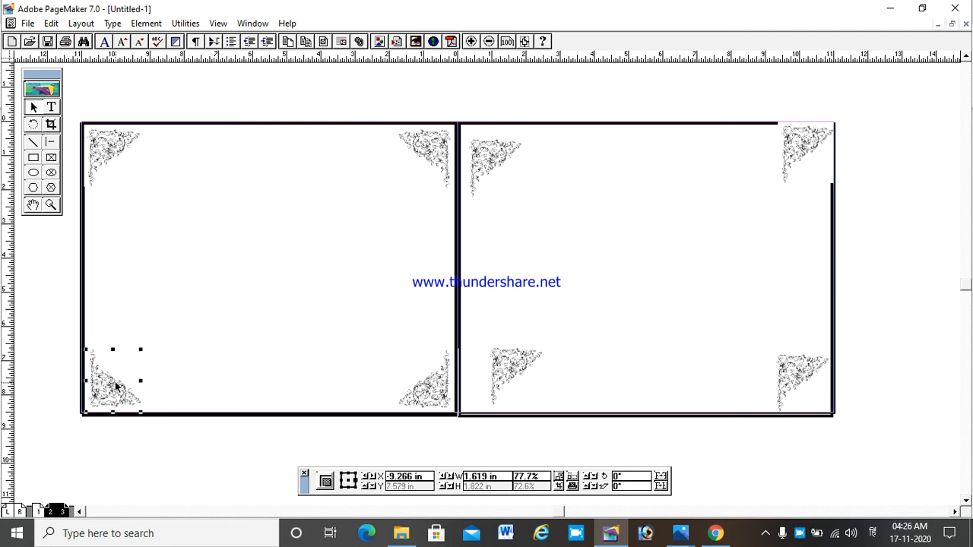
pyautogui.press('Up')
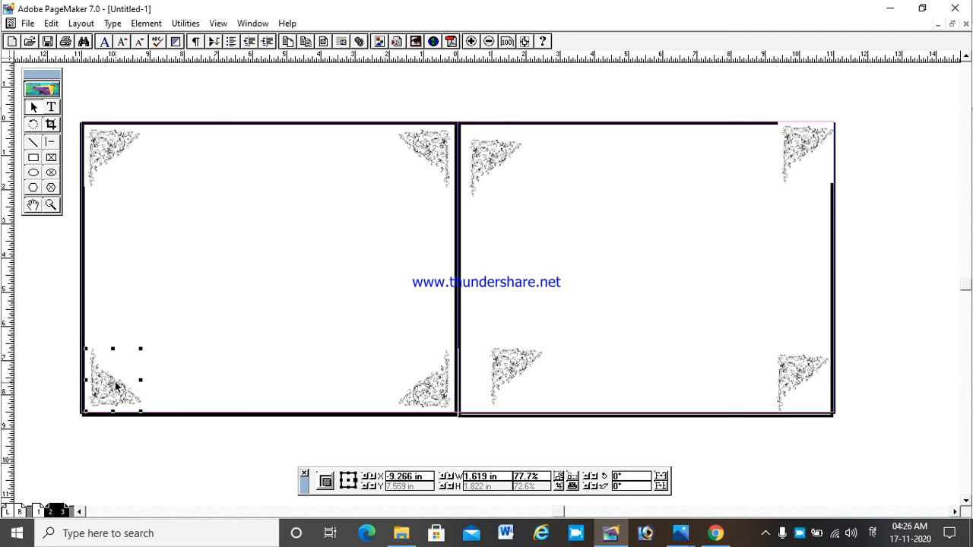
pyautogui.click(350, 297)
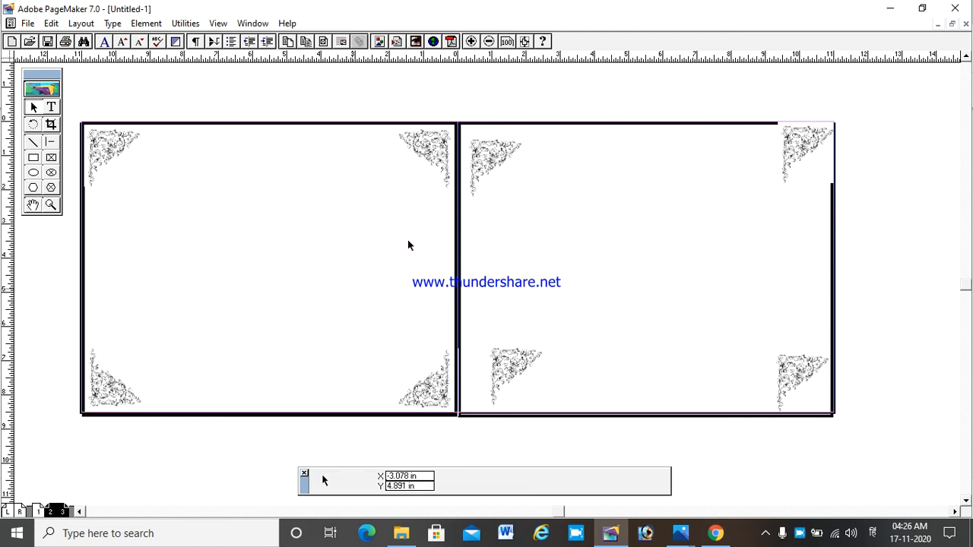
# Nudge the right page's upper-left ornament about 0.24 in up and 0.06 in left into the border corner
pyautogui.click(513, 160)
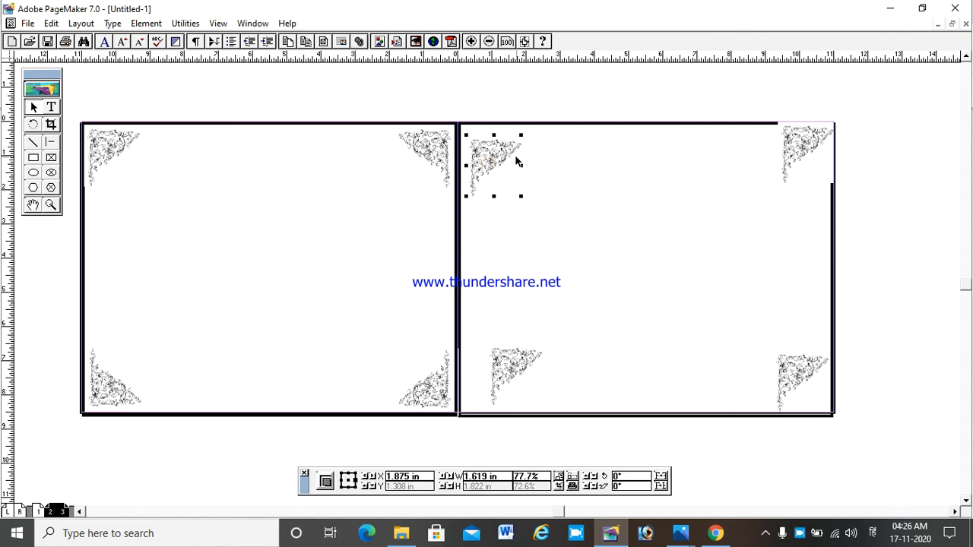
pyautogui.press('Up')
pyautogui.press('Up')
pyautogui.press('Up')
pyautogui.press('Up')
pyautogui.press('Up')
pyautogui.press('Up')
pyautogui.press('Up')
pyautogui.press('Up')
pyautogui.press('Up')
pyautogui.press('Up')
pyautogui.press('Up')
pyautogui.press('Up')
pyautogui.press('Up')
pyautogui.press('Up')
pyautogui.press('Up')
pyautogui.press('Up')
pyautogui.press('Up')
pyautogui.press('Up')
pyautogui.press('Up')
pyautogui.press('Up')
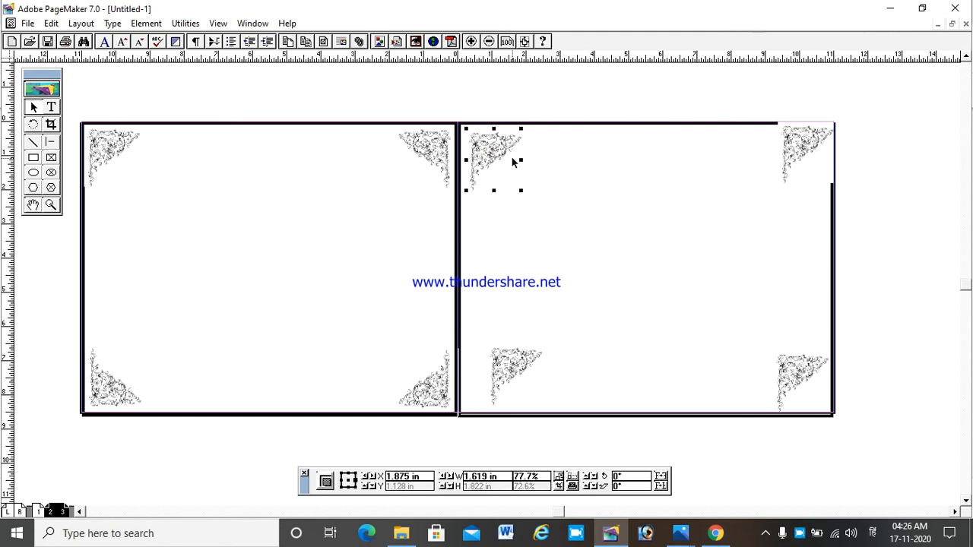
pyautogui.press('Left')
pyautogui.press('Left')
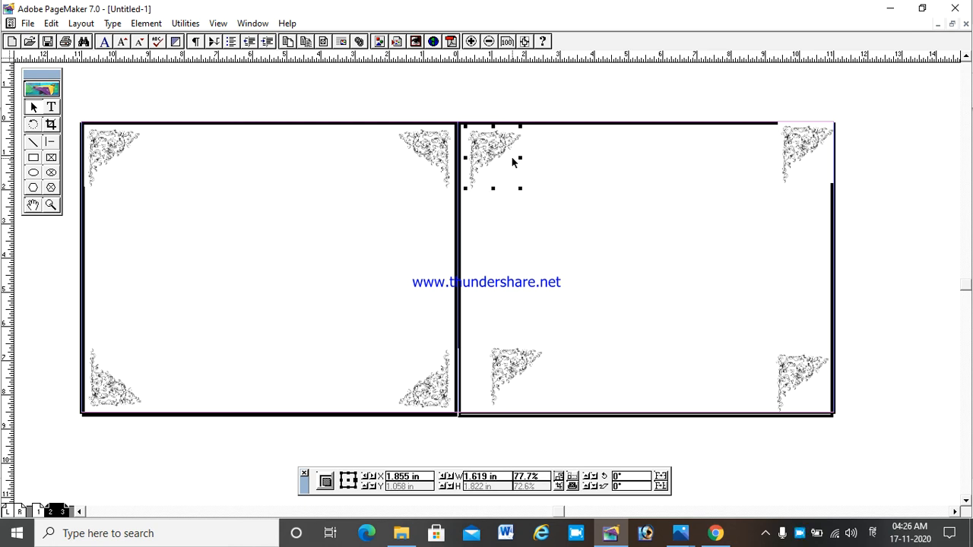
pyautogui.press('Left')
pyautogui.press('Left')
pyautogui.press('Left')
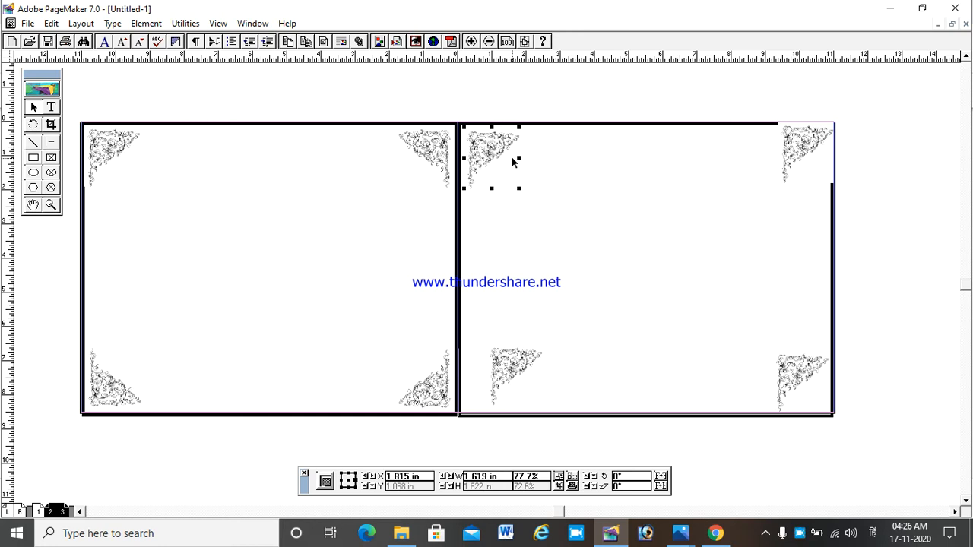
pyautogui.click(585, 326)
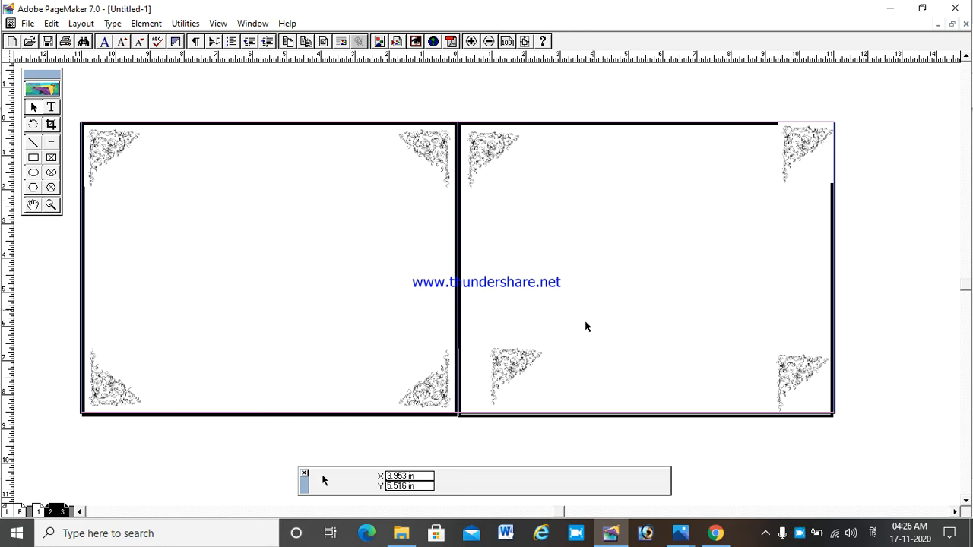
# Mirror the right page's lower-left ornament vertically, keeping its original horizontal orientation
pyautogui.click(515, 369)
pyautogui.rightClick(517, 369)
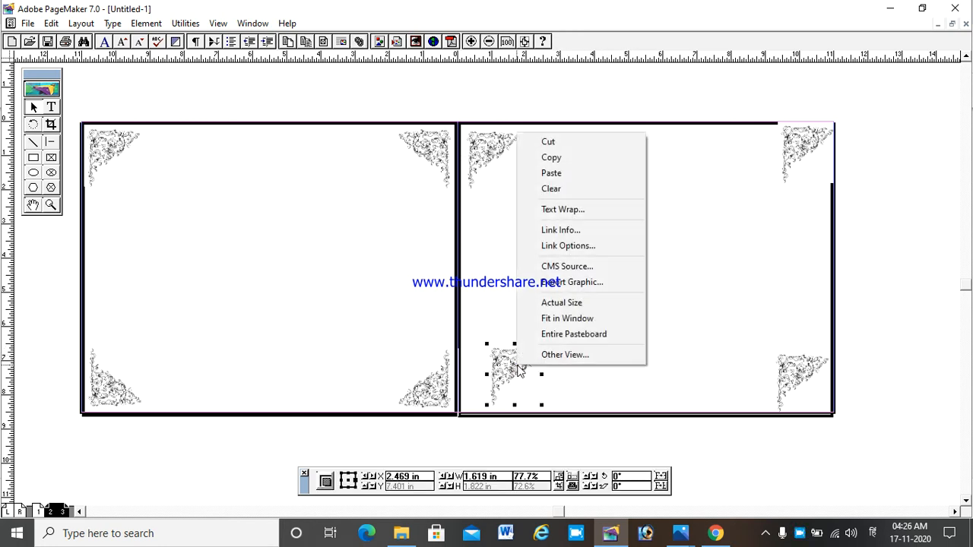
pyautogui.click(490, 276)
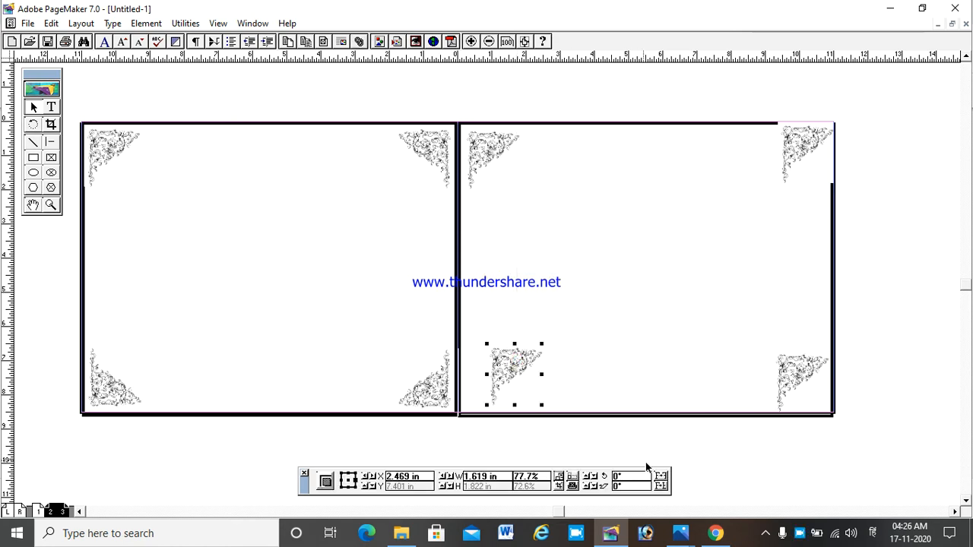
pyautogui.click(661, 478)
pyautogui.click(661, 478)
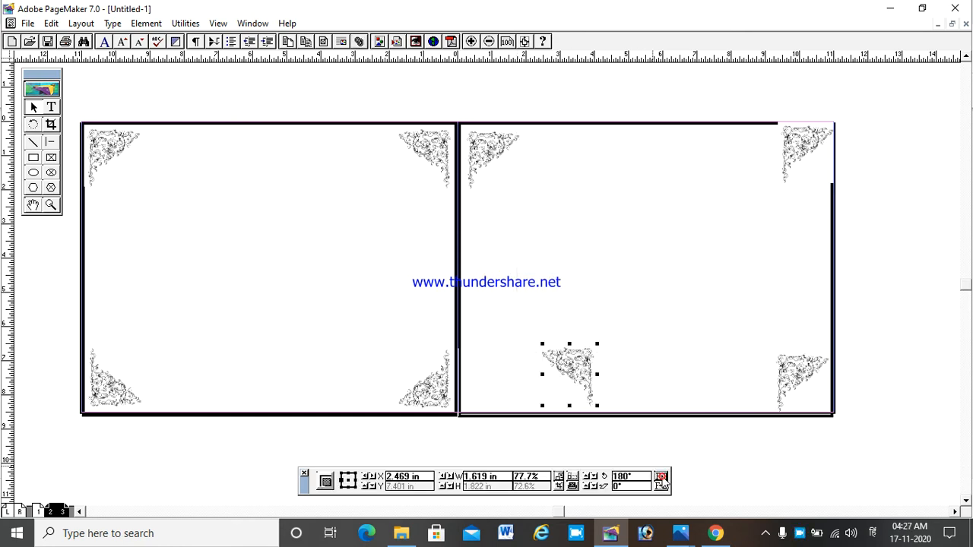
pyautogui.click(663, 484)
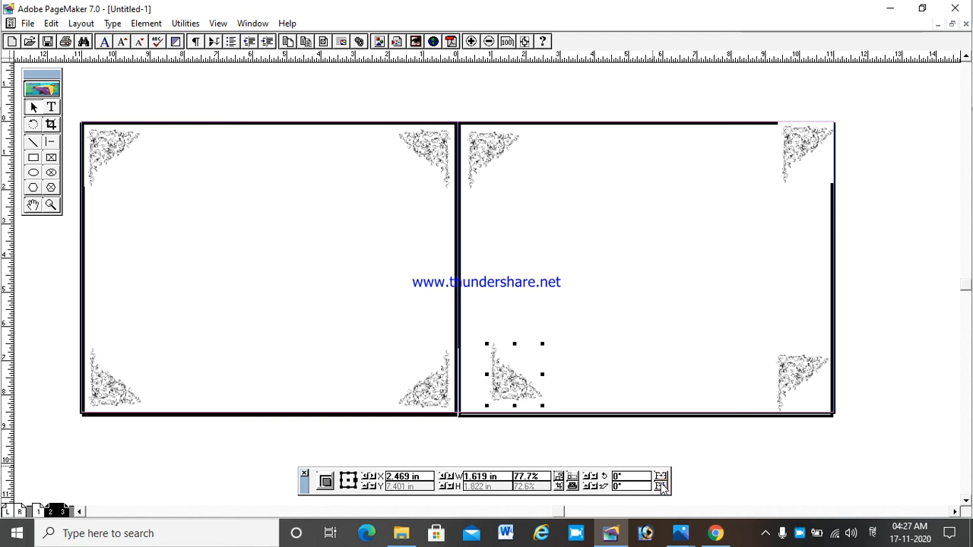
# Nudge the right page's lower-left ornament about 0.6 in left toward the page's inner border
pyautogui.press('Left')
pyautogui.press('Left')
pyautogui.press('Left')
pyautogui.press('Left')
pyautogui.press('Left')
pyautogui.press('Left')
pyautogui.press('Left')
pyautogui.press('Left')
pyautogui.press('Left')
pyautogui.press('Left')
pyautogui.press('Left')
pyautogui.press('Left')
pyautogui.press('Left')
pyautogui.press('Left')
pyautogui.press('Left')
pyautogui.press('Left')
pyautogui.press('Left')
pyautogui.press('Left')
pyautogui.press('Left')
pyautogui.press('Left')
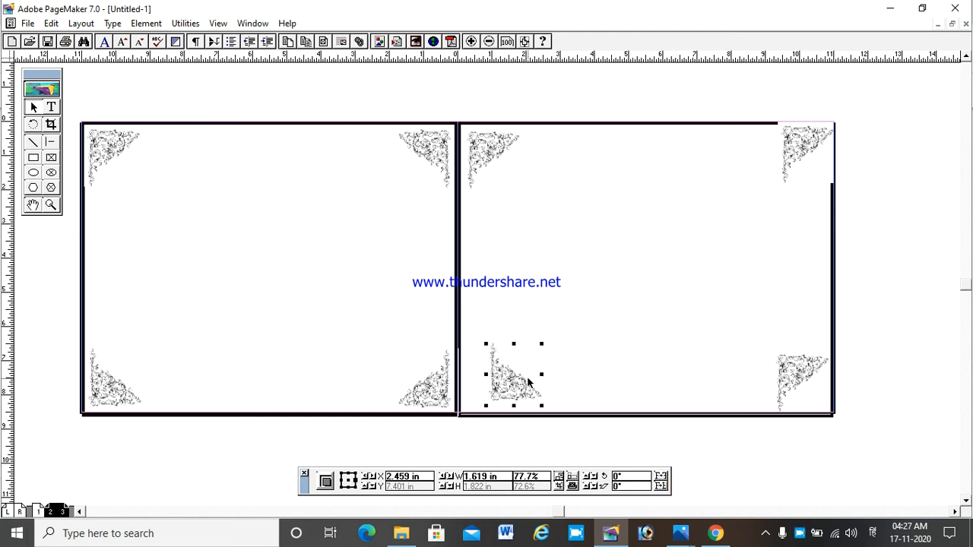
pyautogui.press('Left')
pyautogui.press('Left')
pyautogui.press('Left')
pyautogui.press('Left')
pyautogui.press('Left')
pyautogui.press('Left')
pyautogui.press('Left')
pyautogui.press('Left')
pyautogui.press('Left')
pyautogui.press('Left')
pyautogui.press('Left')
pyautogui.press('Left')
pyautogui.press('Left')
pyautogui.press('Left')
pyautogui.press('Left')
pyautogui.press('Left')
pyautogui.press('Left')
pyautogui.press('Left')
pyautogui.press('Left')
pyautogui.press('Left')
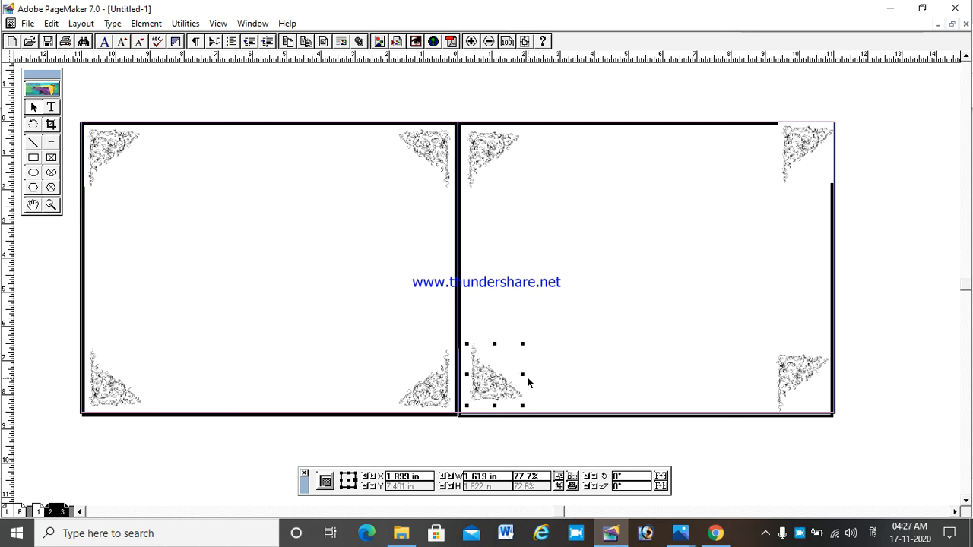
pyautogui.press('Left')
pyautogui.press('Left')
pyautogui.press('Left')
pyautogui.press('Left')
pyautogui.press('Left')
pyautogui.press('Left')
pyautogui.press('Left')
pyautogui.press('Left')
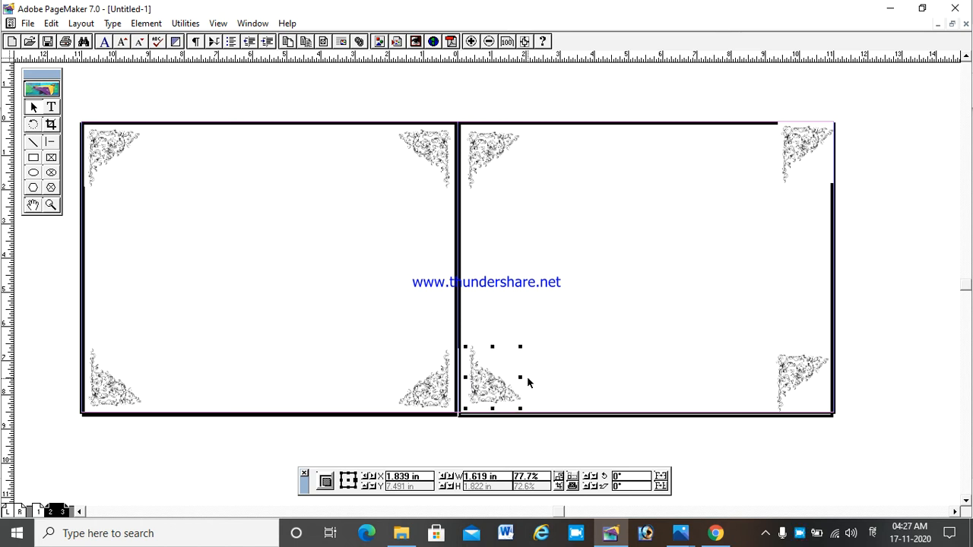
# Nudge the right page's lower-left ornament about 0.14 in down and fine-tune it sideways to align with the ornament above
pyautogui.press('Down')
pyautogui.press('Down')
pyautogui.press('Down')
pyautogui.press('Down')
pyautogui.press('Down')
pyautogui.press('Down')
pyautogui.press('Down')
pyautogui.press('Down')
pyautogui.press('Right')
pyautogui.press('Right')
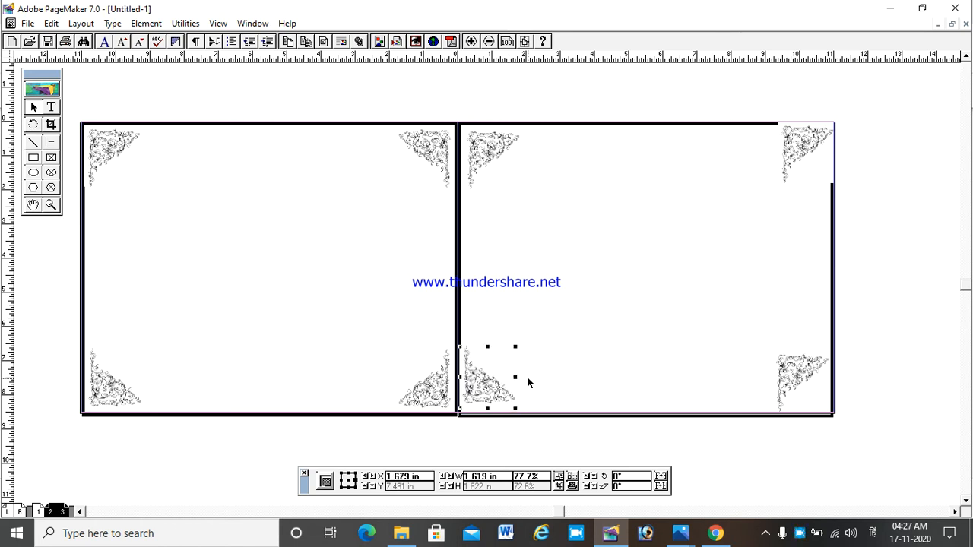
pyautogui.press('Down')
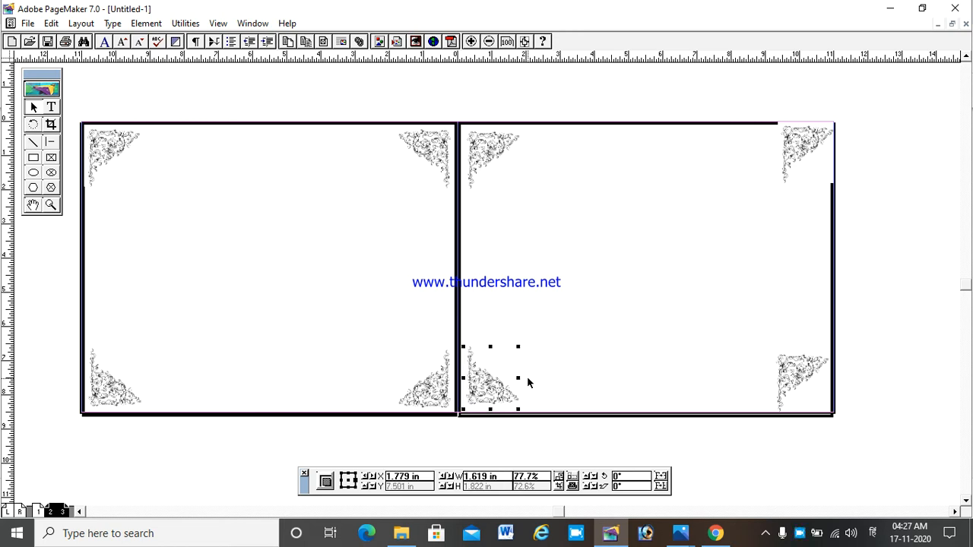
pyautogui.press('Down')
pyautogui.press('Down')
pyautogui.press('Down')
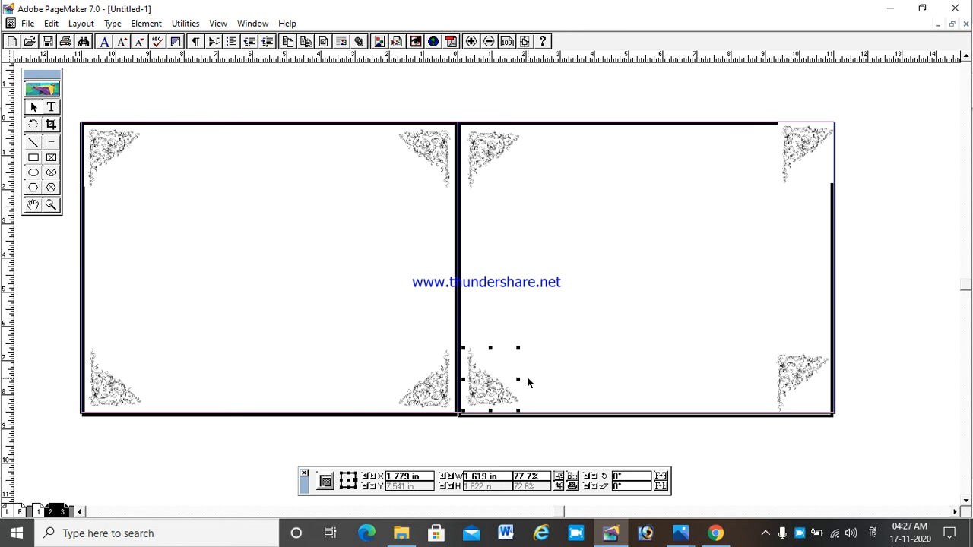
pyautogui.click(560, 389)
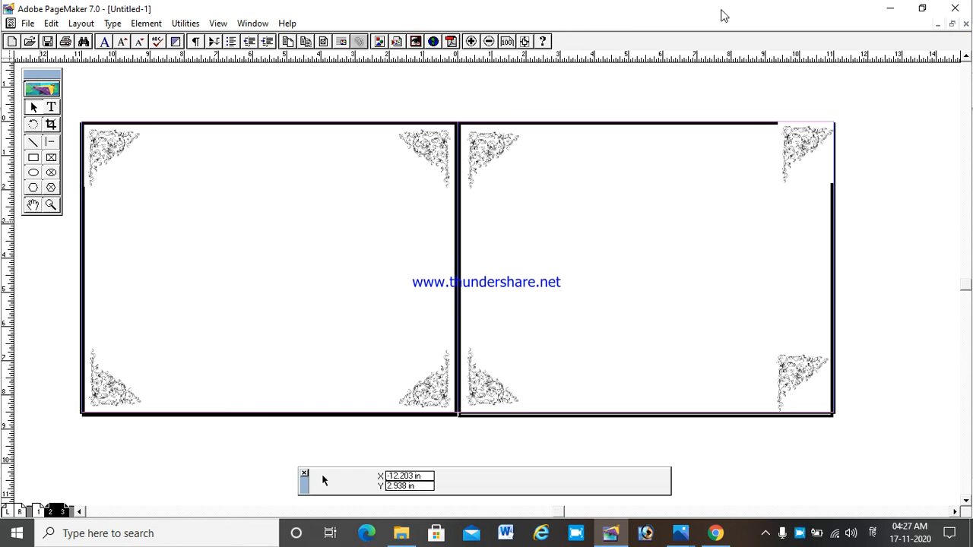
# Mirror the right page's upper-right ornament horizontally, keeping its original vertical orientation
pyautogui.click(812, 143)
pyautogui.rightClick(815, 149)
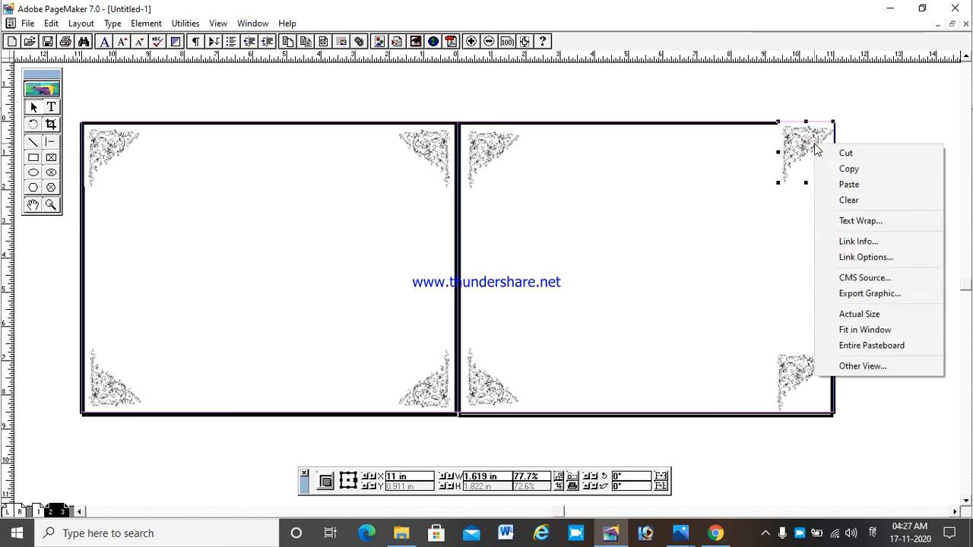
pyautogui.click(802, 145)
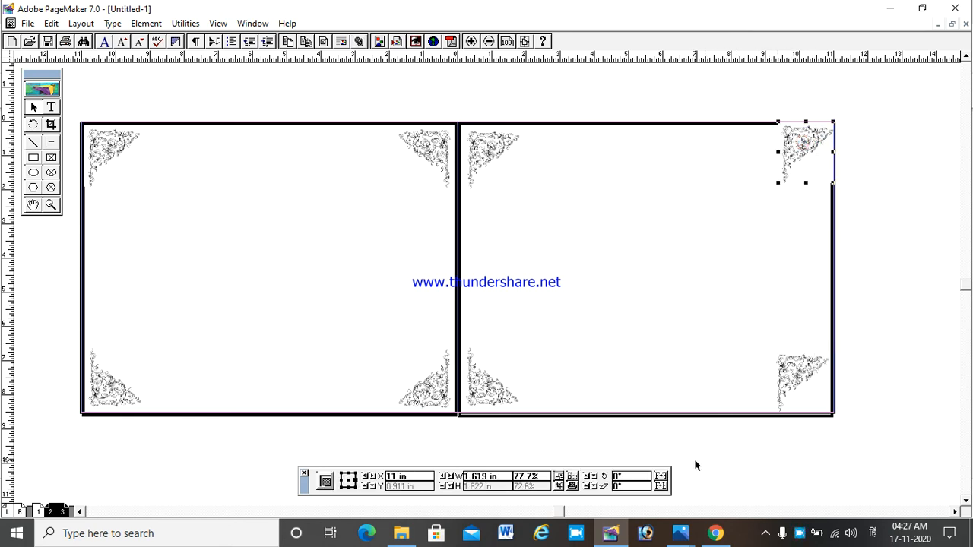
pyautogui.click(661, 479)
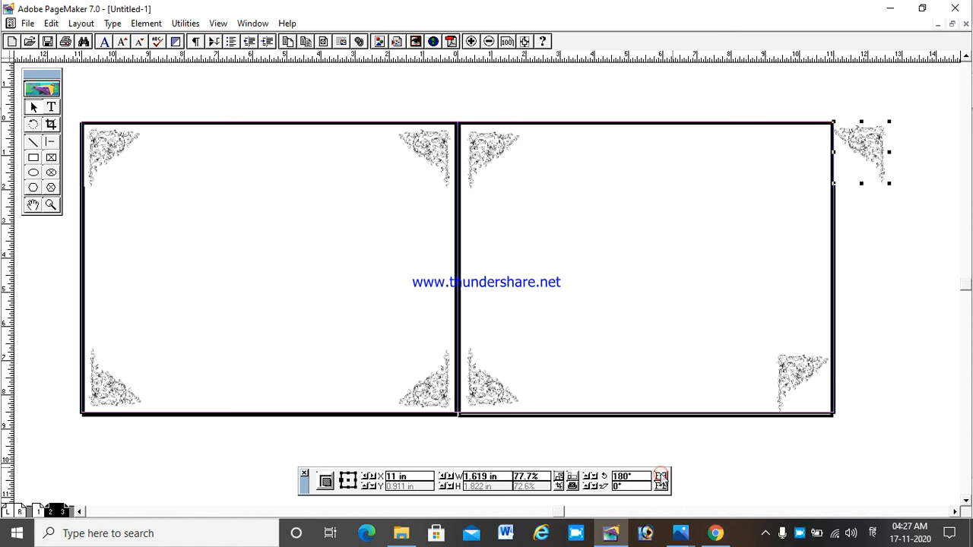
pyautogui.click(661, 479)
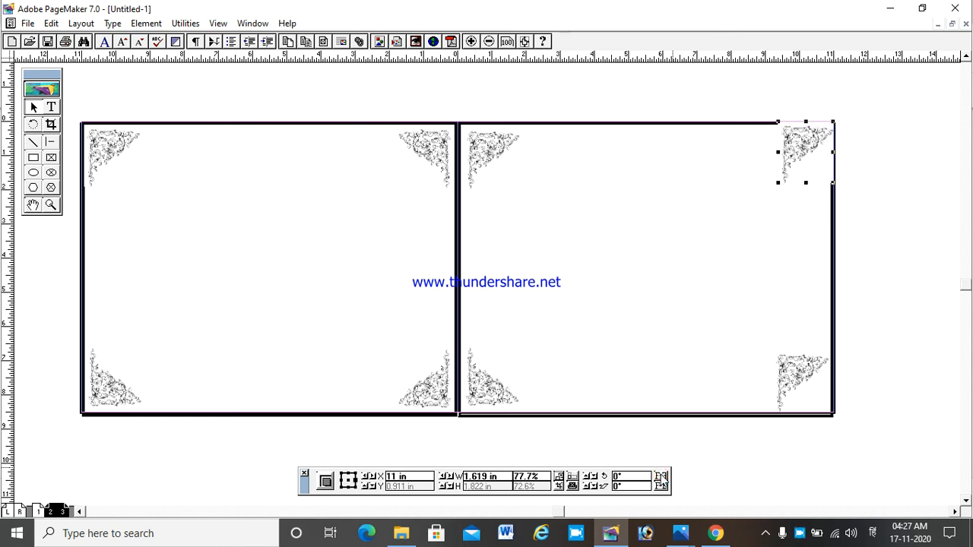
pyautogui.click(661, 479)
pyautogui.click(661, 486)
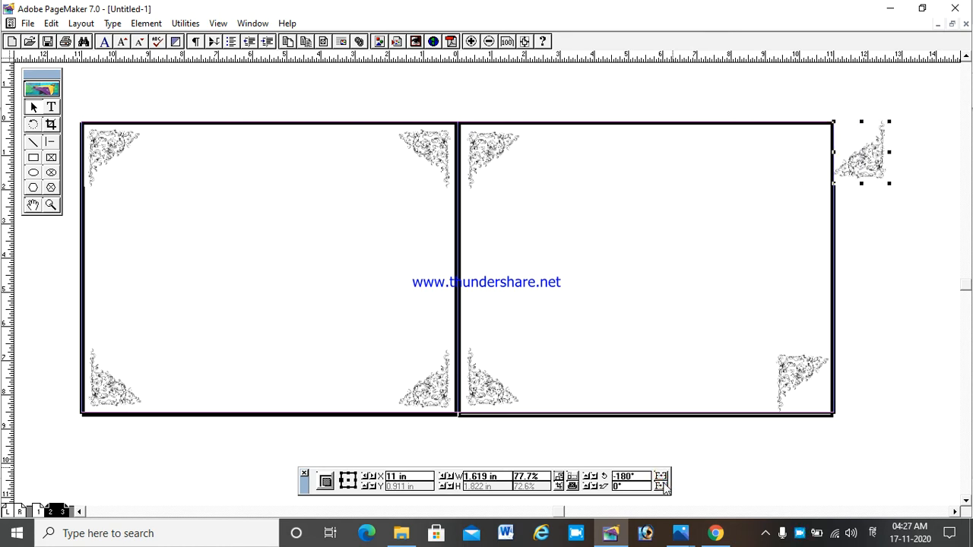
pyautogui.click(661, 479)
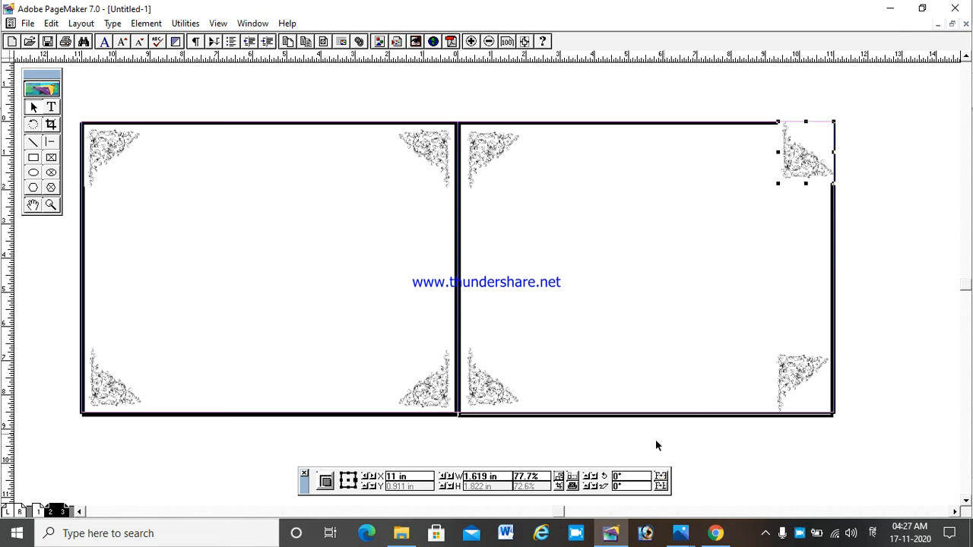
pyautogui.click(661, 479)
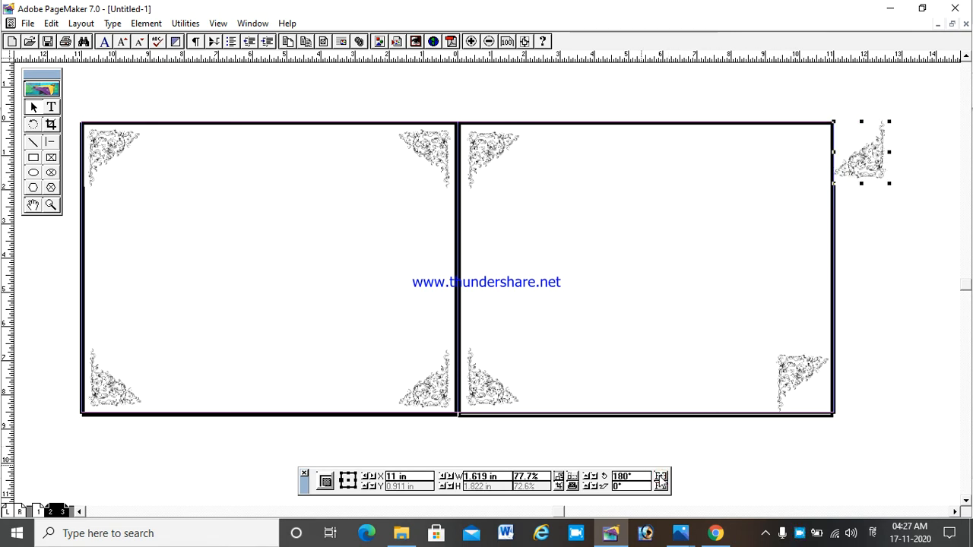
pyautogui.click(662, 486)
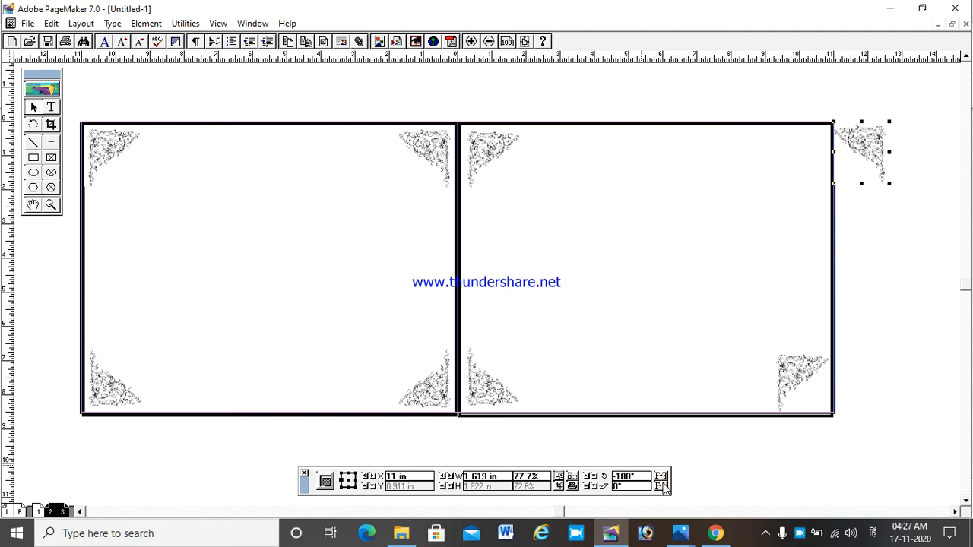
# Move the mirrored ornament back inside the right page's upper-right border corner and nudge it about 0.11 in down
pyautogui.moveTo(880, 147); pyautogui.dragTo(823, 151)
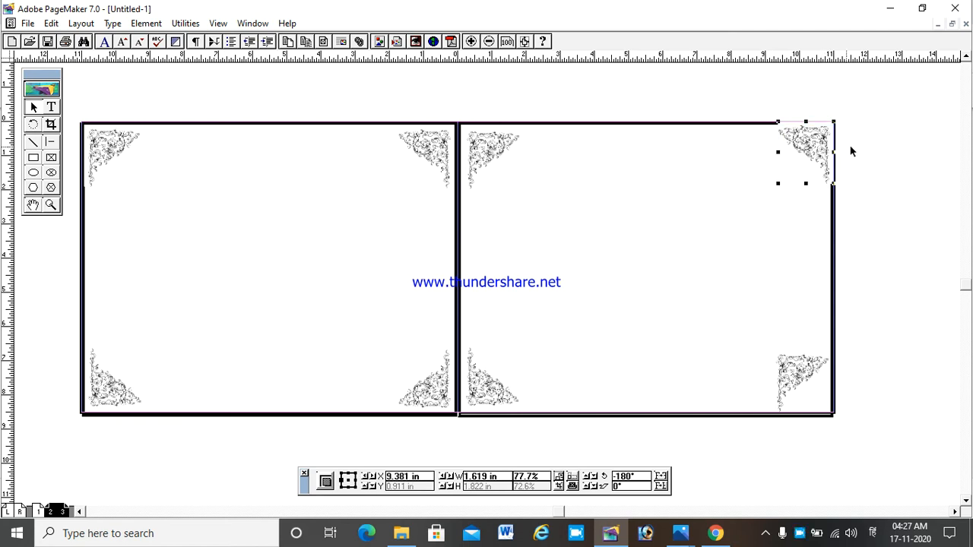
pyautogui.press('Down')
pyautogui.press('Down')
pyautogui.press('Down')
pyautogui.press('Down')
pyautogui.press('Down')
pyautogui.press('Down')
pyautogui.press('Down')
pyautogui.press('Down')
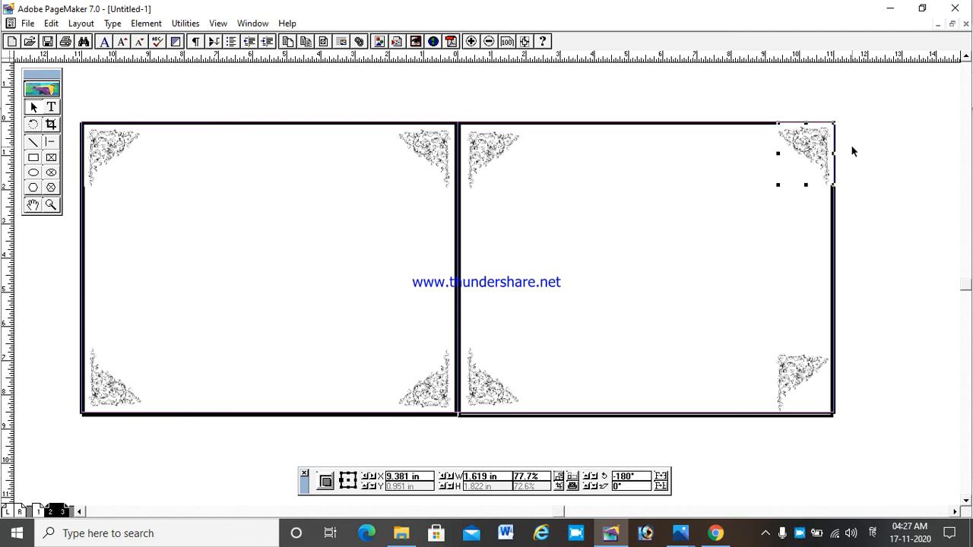
pyautogui.press('Down')
pyautogui.press('Down')
pyautogui.press('Down')
pyautogui.press('Down')
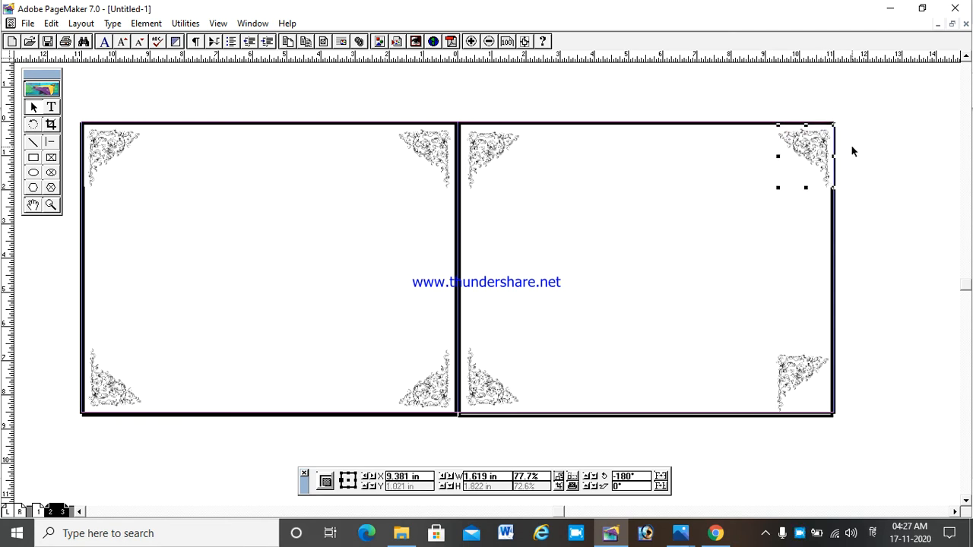
# Fine-tune the right page's upper-right ornament about 0.05 in left and 0.03 in up to clear the border
pyautogui.press('Left')
pyautogui.press('Left')
pyautogui.press('Left')
pyautogui.press('Left')
pyautogui.press('Left')
pyautogui.press('Up')
pyautogui.press('Up')
pyautogui.press('Up')
pyautogui.press('Up')
pyautogui.press('Up')
pyautogui.press('Up')
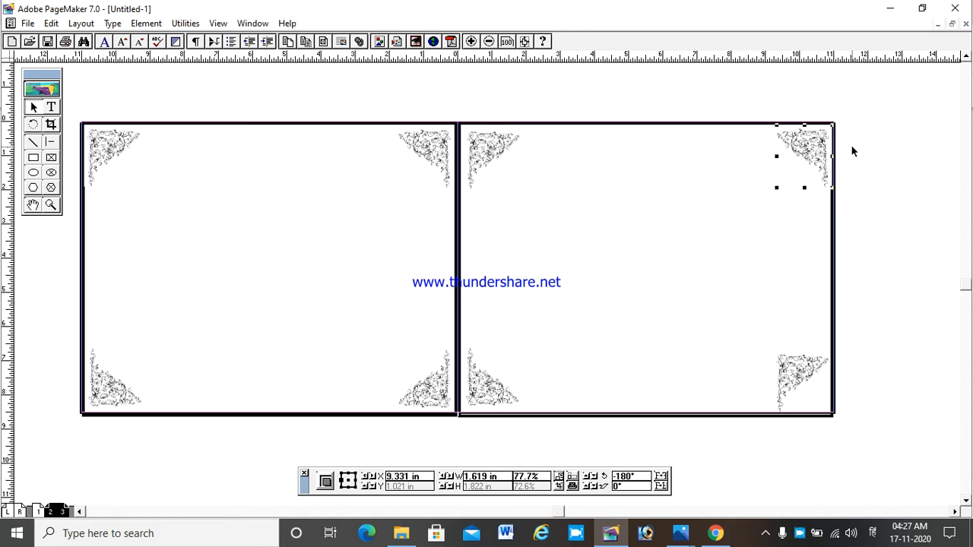
pyautogui.press('Down')
pyautogui.press('Down')
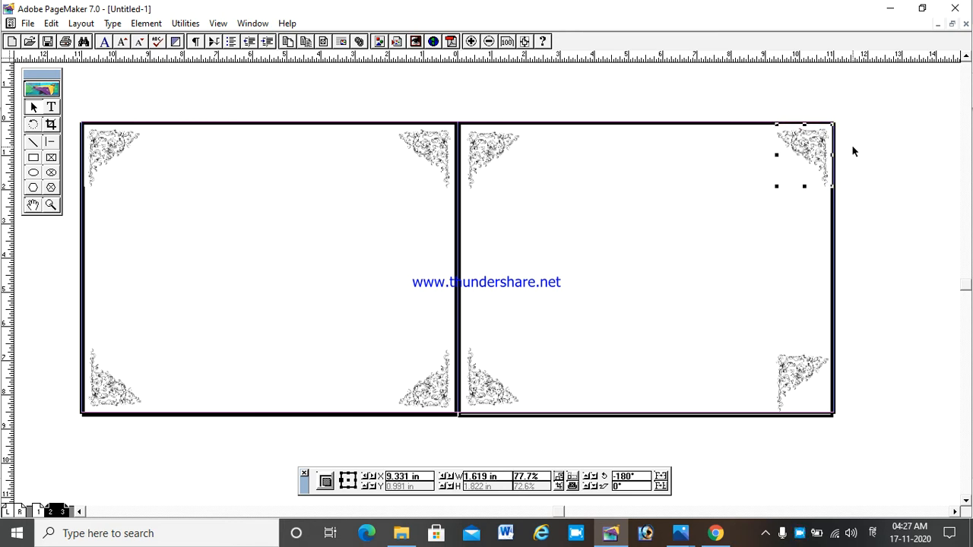
# Mirror the right page's lower-right ornament horizontally and vertically, and move it back inside the border corner
pyautogui.click(783, 371)
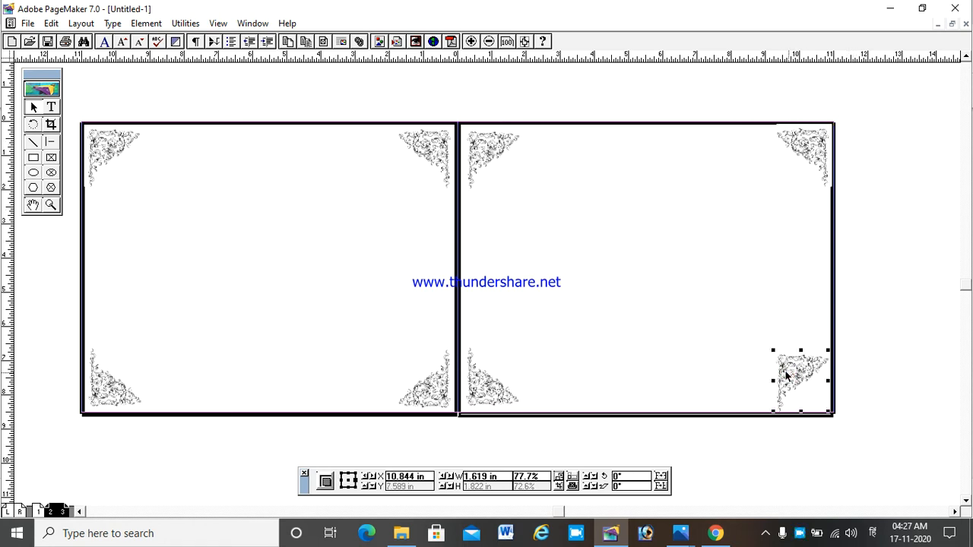
pyautogui.click(662, 476)
pyautogui.click(662, 485)
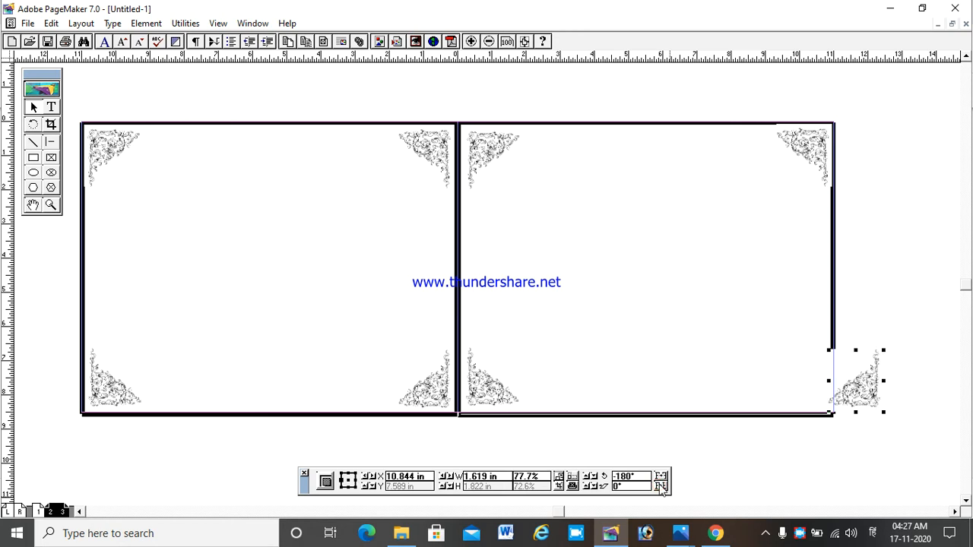
pyautogui.moveTo(866, 404); pyautogui.dragTo(819, 398)
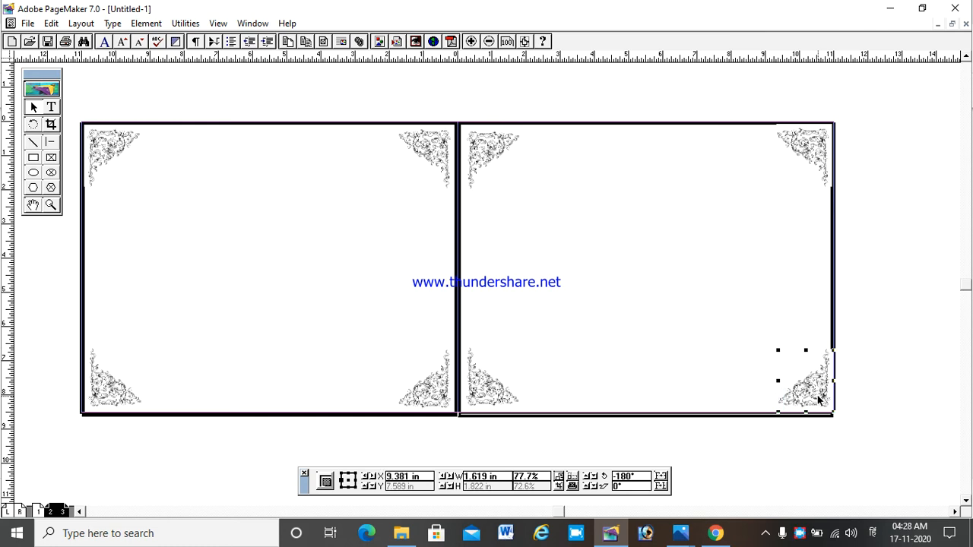
# Nudge the right page's lower-right ornament about 0.08 in left, away from the outer border
pyautogui.press('Left')
pyautogui.press('Left')
pyautogui.press('Left')
pyautogui.press('Left')
pyautogui.press('Left')
pyautogui.press('Left')
pyautogui.press('Left')
pyautogui.press('Left')
pyautogui.press('Left')
pyautogui.press('Left')
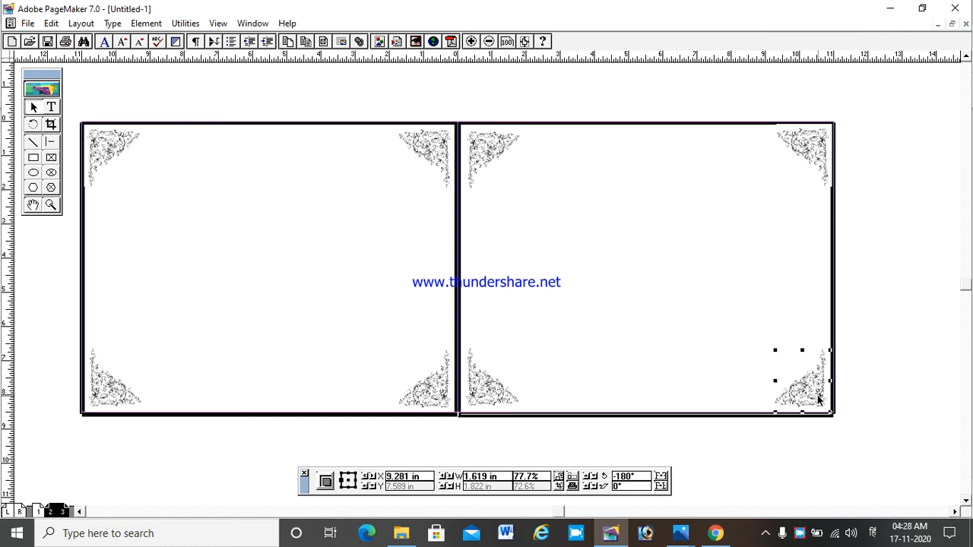
pyautogui.press('Right')
pyautogui.press('Right')
# Fine-tune the right page's lower-right ornament about 0.03 in down and 0.02 in right, and deselect it
pyautogui.press('Down')
pyautogui.press('Down')
pyautogui.press('Down')
pyautogui.press('Down')
pyautogui.press('Down')
pyautogui.press('Down')
pyautogui.press('Down')
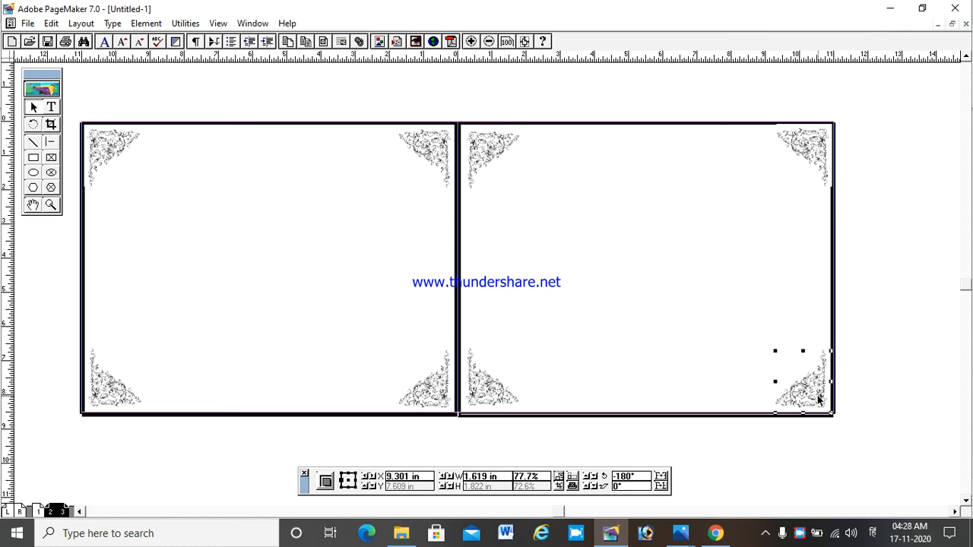
pyautogui.press('Up')
pyautogui.press('Up')
pyautogui.press('Up')
pyautogui.press('Up')
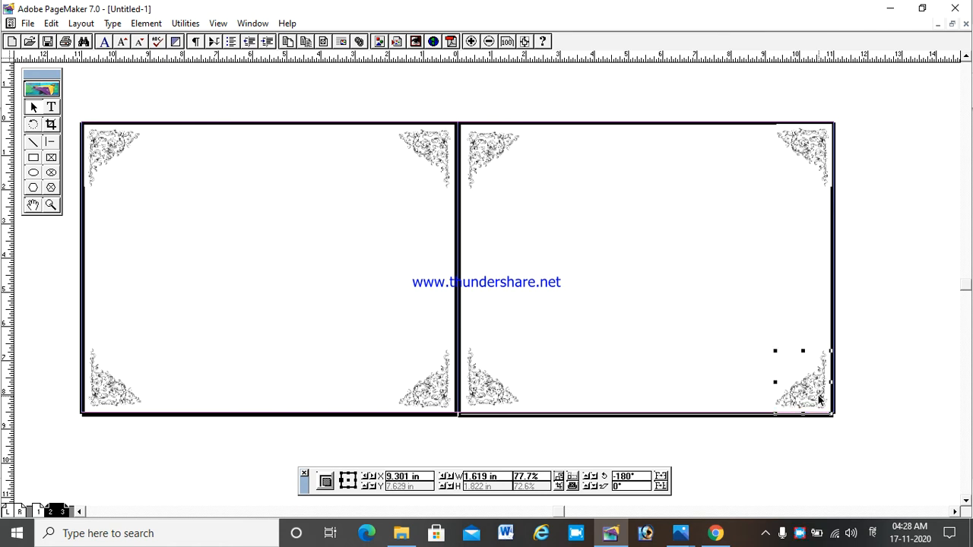
pyautogui.press('Right')
pyautogui.press('Right')
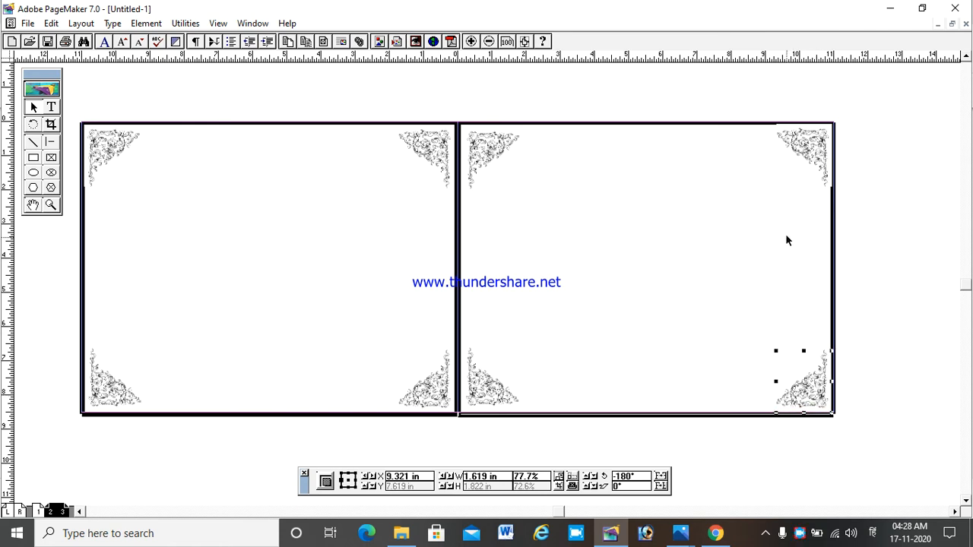
pyautogui.click(767, 248)
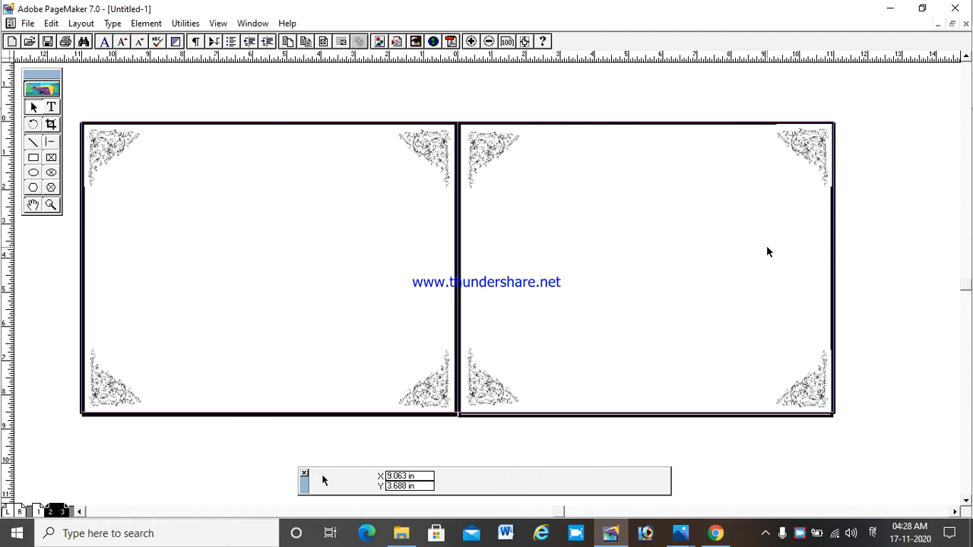
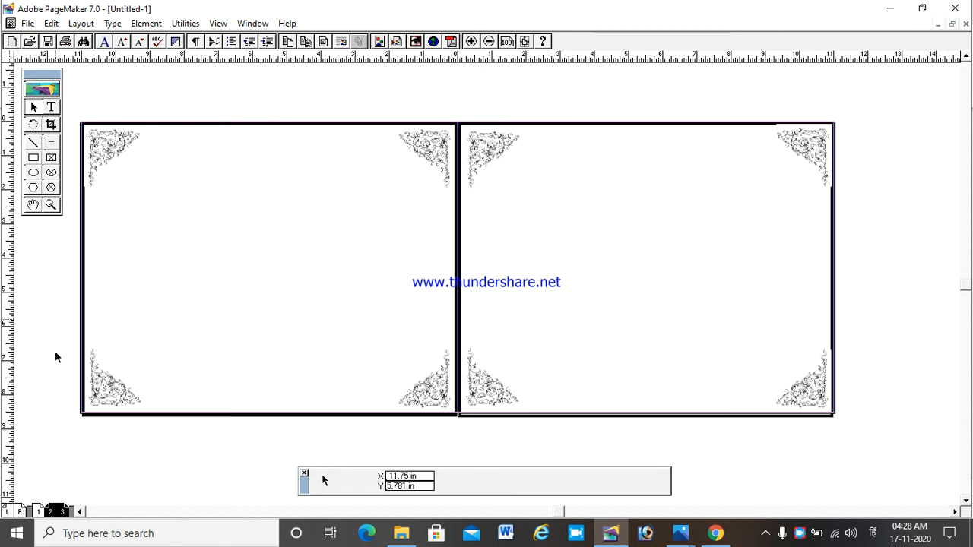
# Examine the left page's corner ornaments up close, check the card front on page 1, and return to pages 2 and 3
pyautogui.click(51, 205)
pyautogui.click(149, 213)
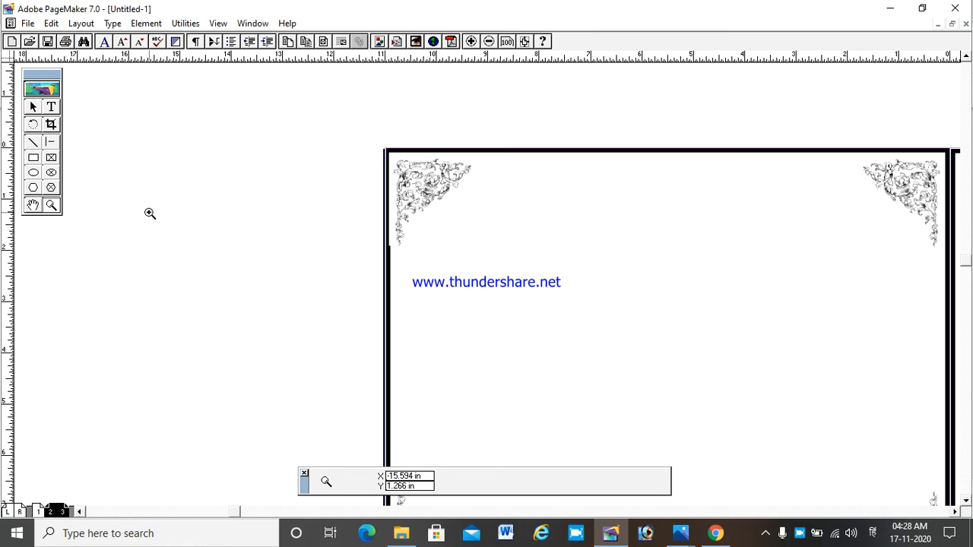
pyautogui.click(33, 108)
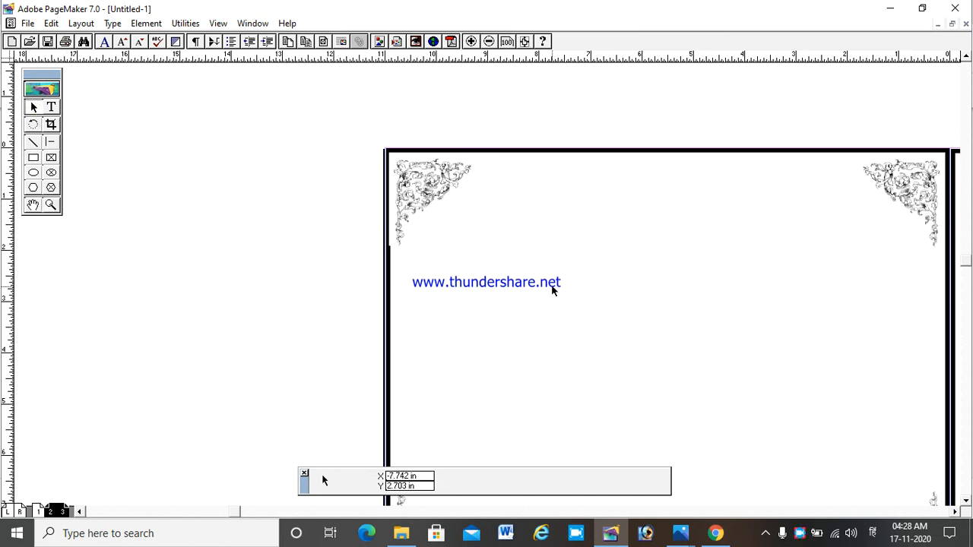
pyautogui.click(33, 205)
pyautogui.moveTo(544, 307); pyautogui.dragTo(316, 256)
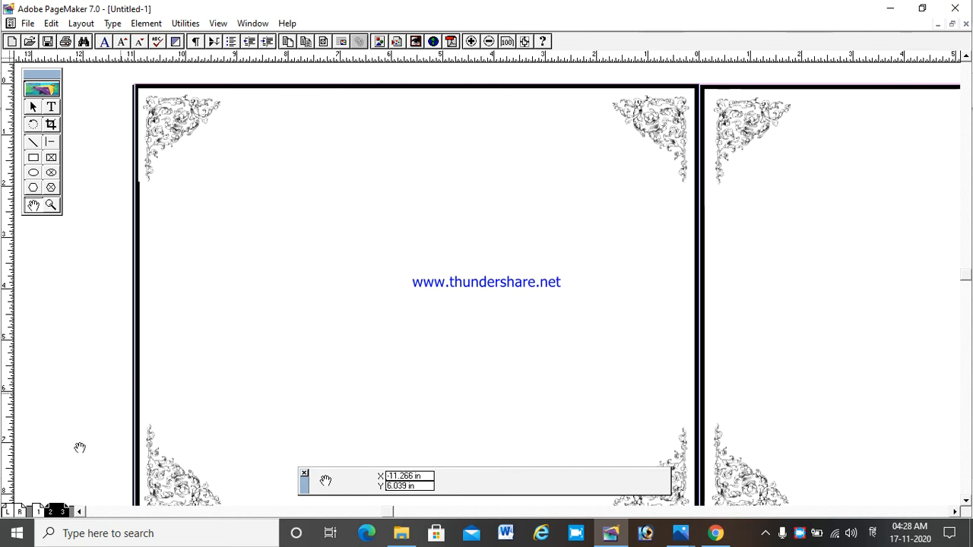
pyautogui.rightClick(50, 514)
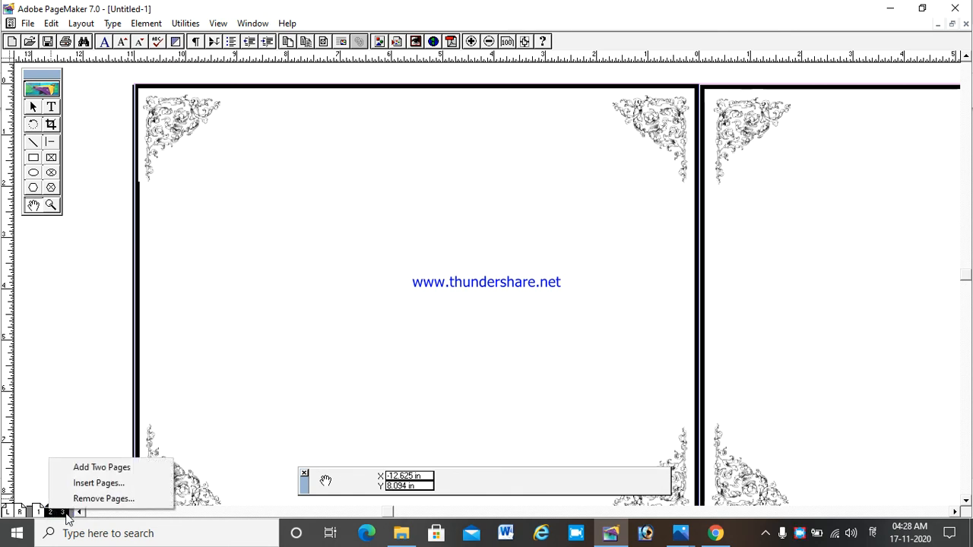
pyautogui.click(64, 516)
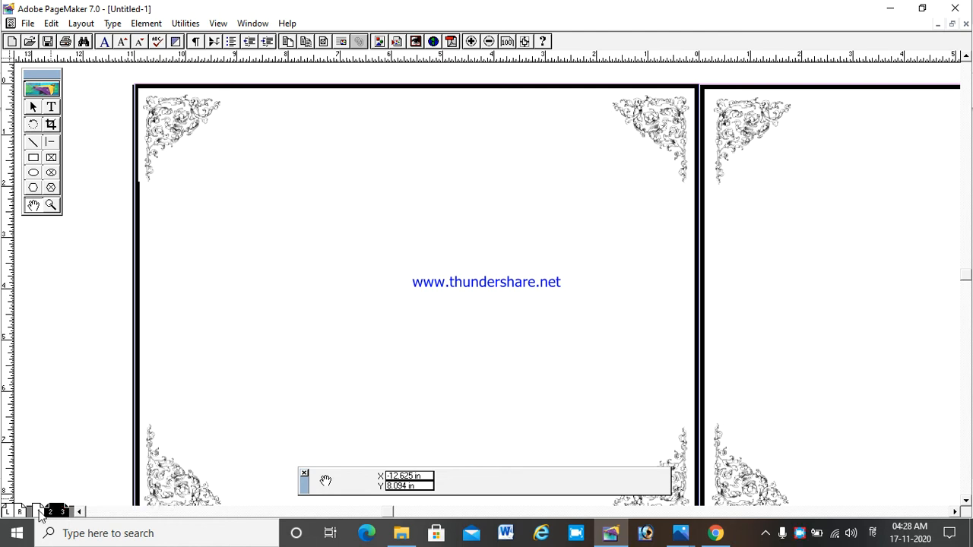
pyautogui.click(38, 512)
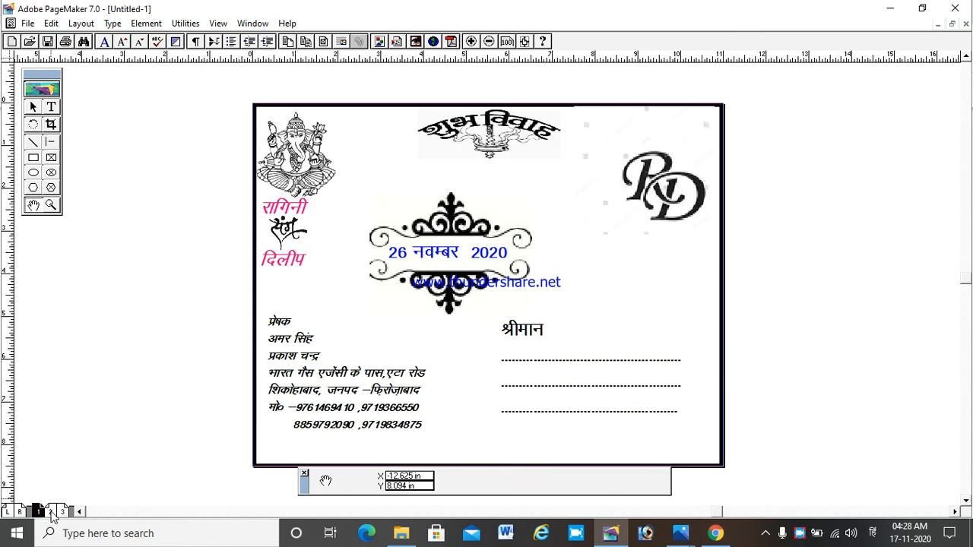
pyautogui.click(51, 513)
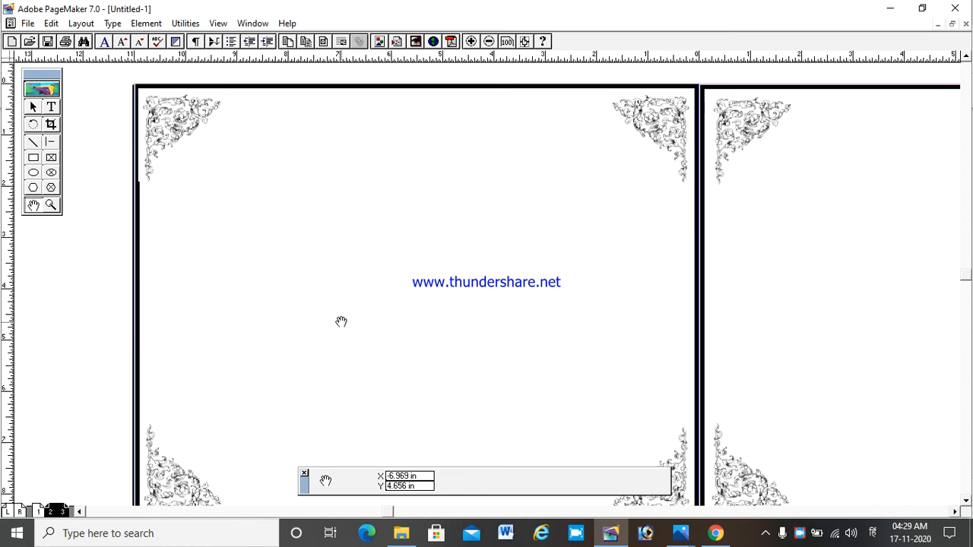
# Switch to Photos, examine the printed wedding card in ShadicardFront.jpeg, and close the photo
pyautogui.moveTo(679, 535)
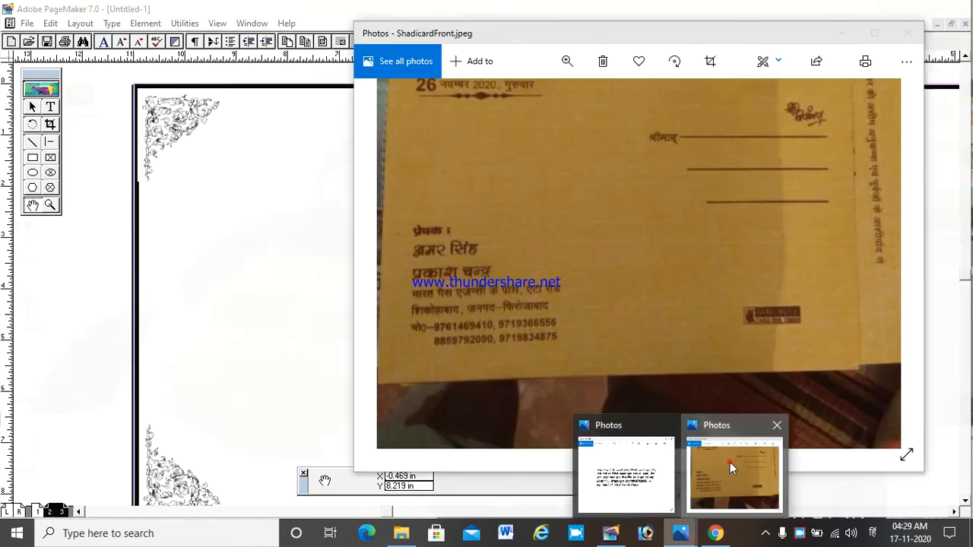
pyautogui.click(730, 462)
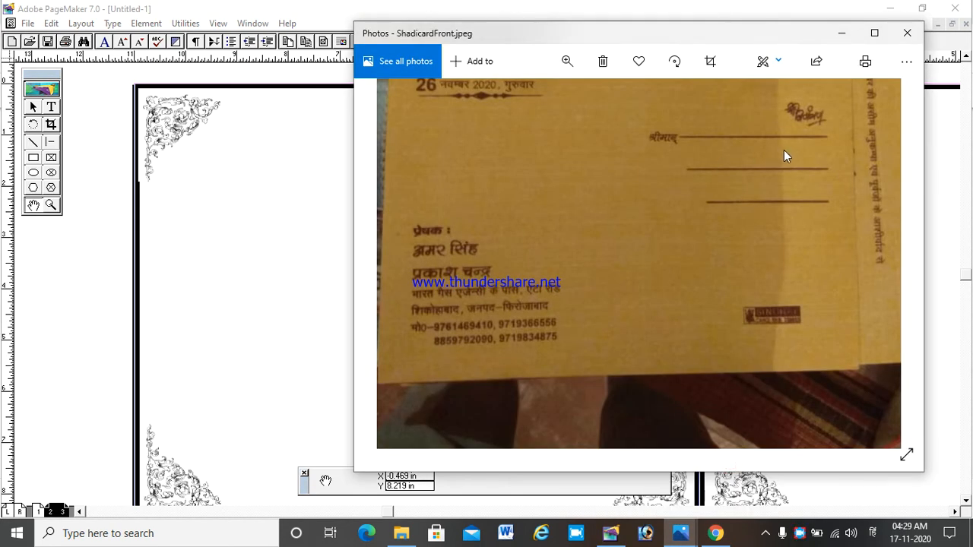
pyautogui.rightClick(611, 301)
pyautogui.click(539, 285)
pyautogui.doubleClick(612, 187)
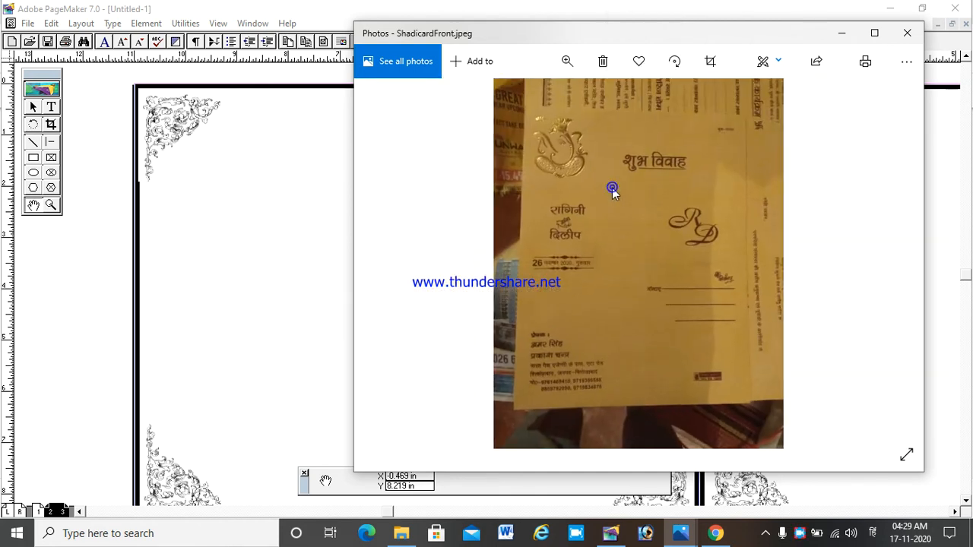
pyautogui.doubleClick(614, 192)
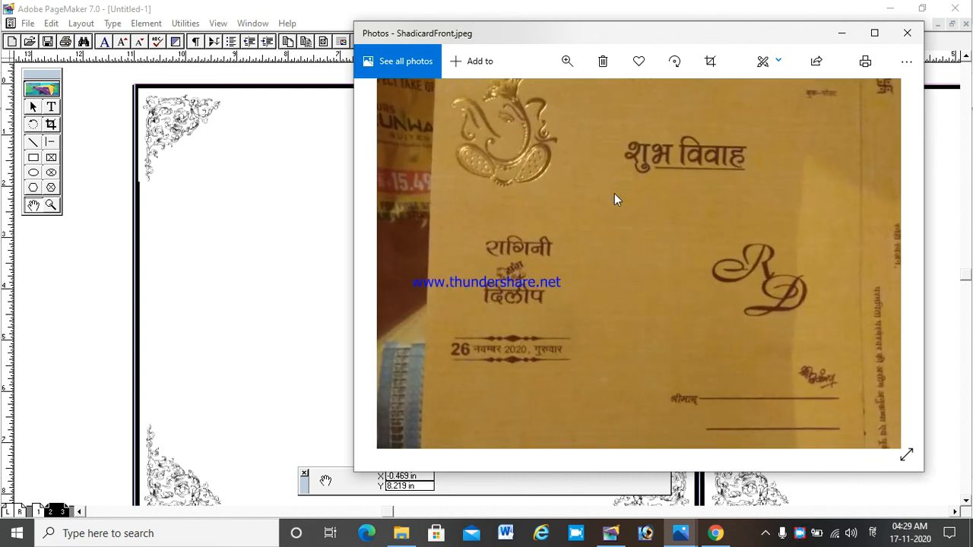
pyautogui.doubleClick(615, 193)
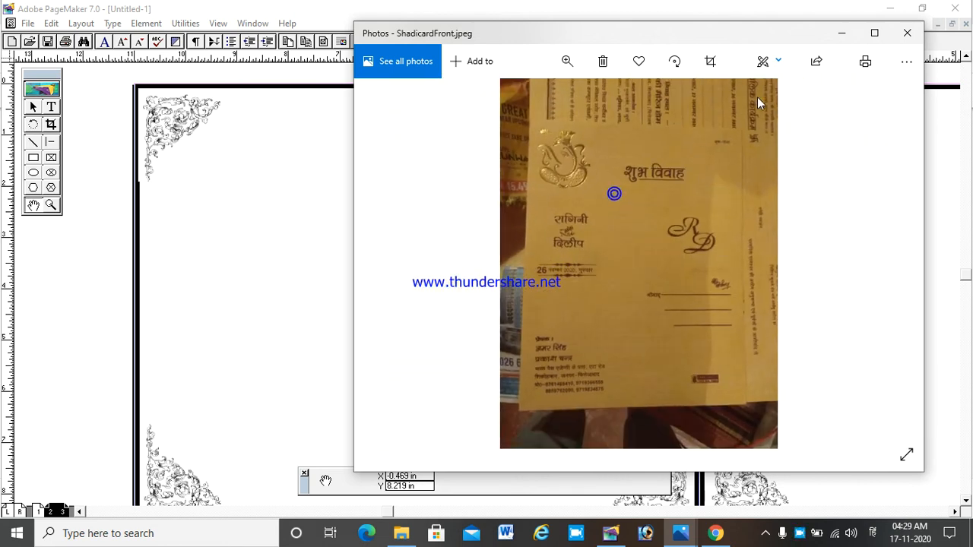
pyautogui.click(907, 36)
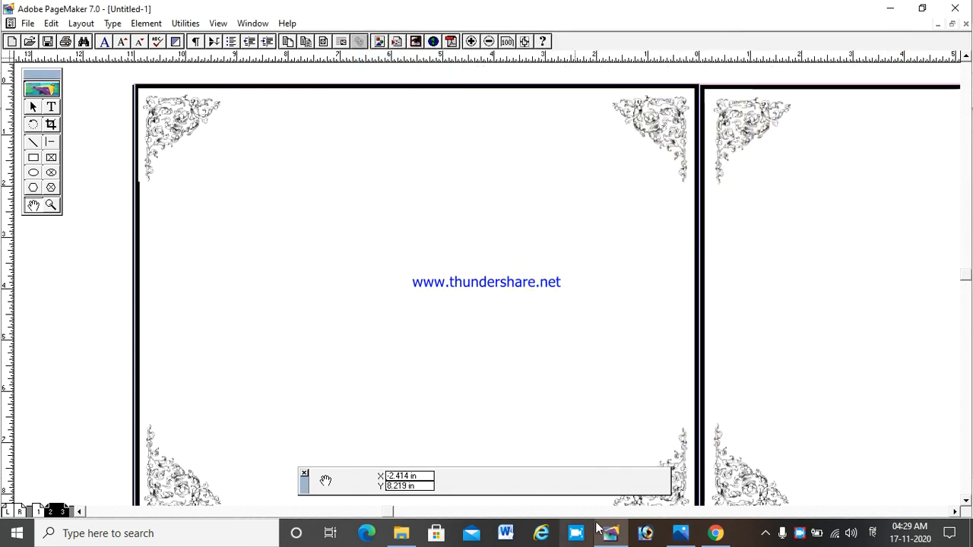
# Open ShadicardExample.jpeg from the WeddingLogos folder in Photos and rotate it until the card text is upright
pyautogui.click(401, 533)
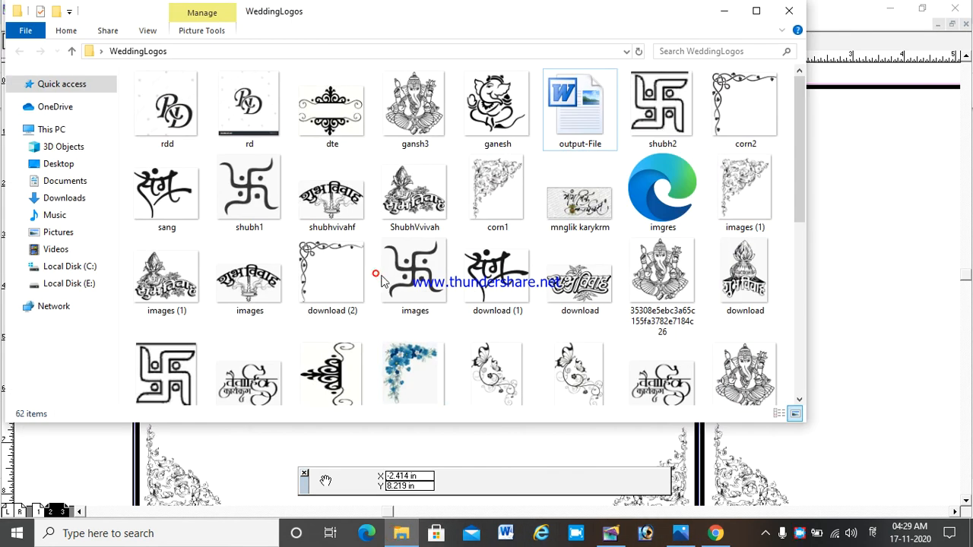
pyautogui.scroll(-5, 380, 285)
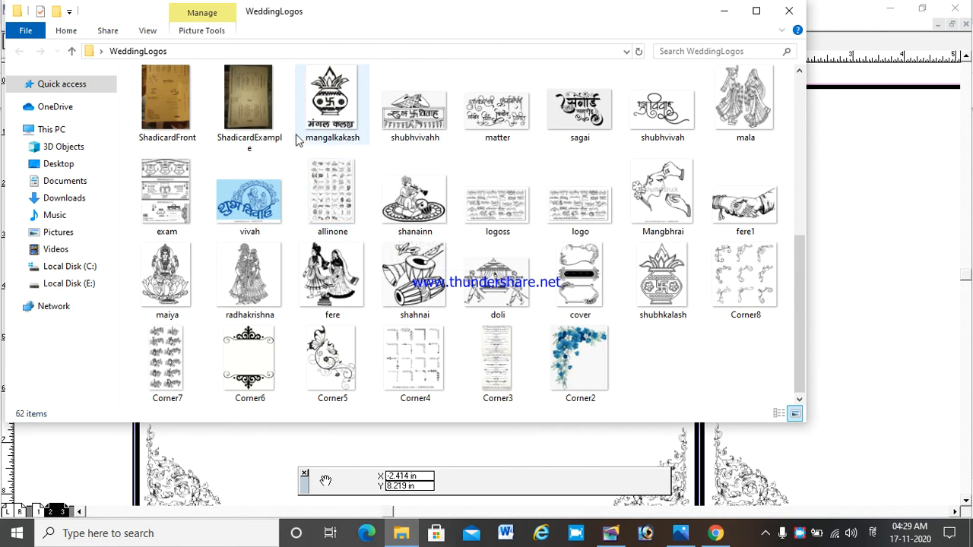
pyautogui.click(276, 128)
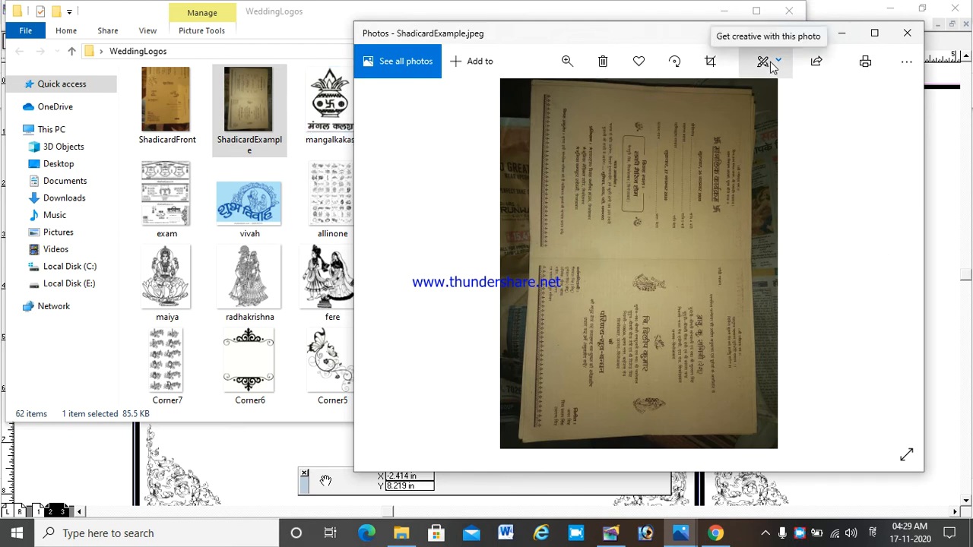
pyautogui.click(676, 64)
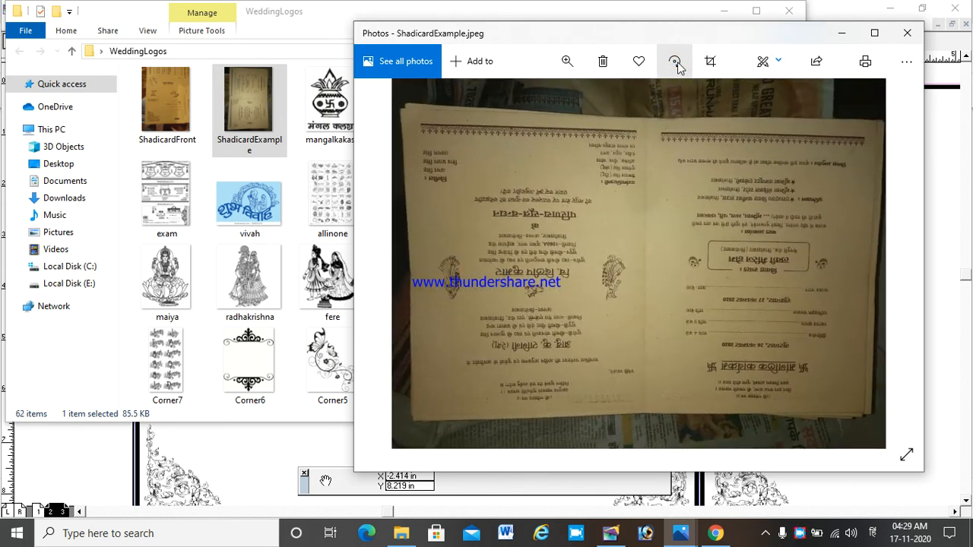
pyautogui.click(677, 66)
pyautogui.click(678, 65)
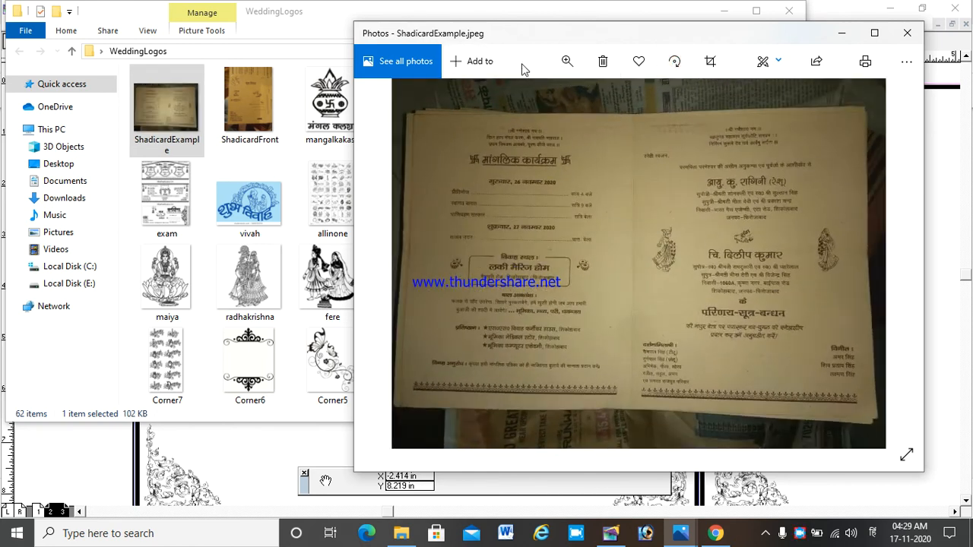
# Examine the invocation lines and ceremony programme on the left half of the card photo up close
pyautogui.click(567, 62)
pyautogui.click(540, 99)
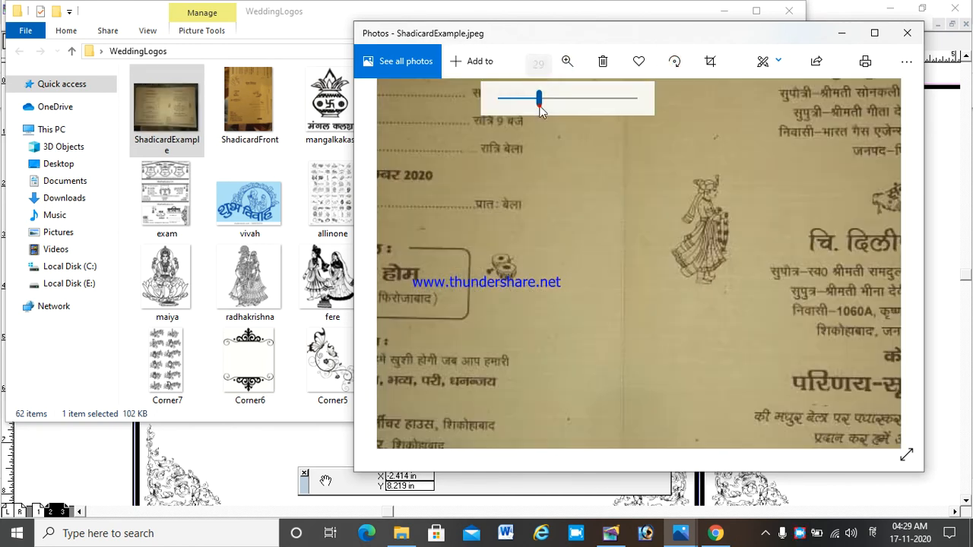
pyautogui.moveTo(517, 223); pyautogui.dragTo(892, 426)
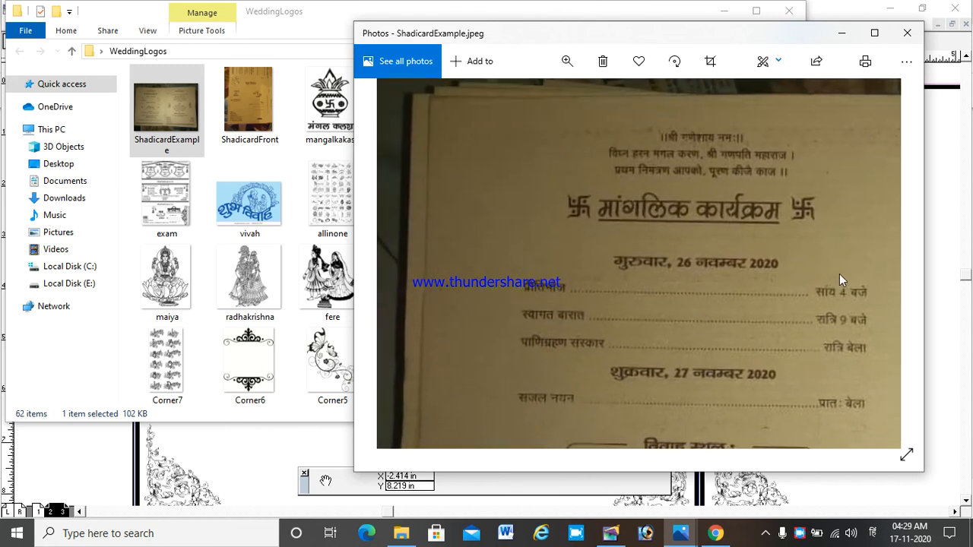
pyautogui.moveTo(838, 274); pyautogui.dragTo(783, 395)
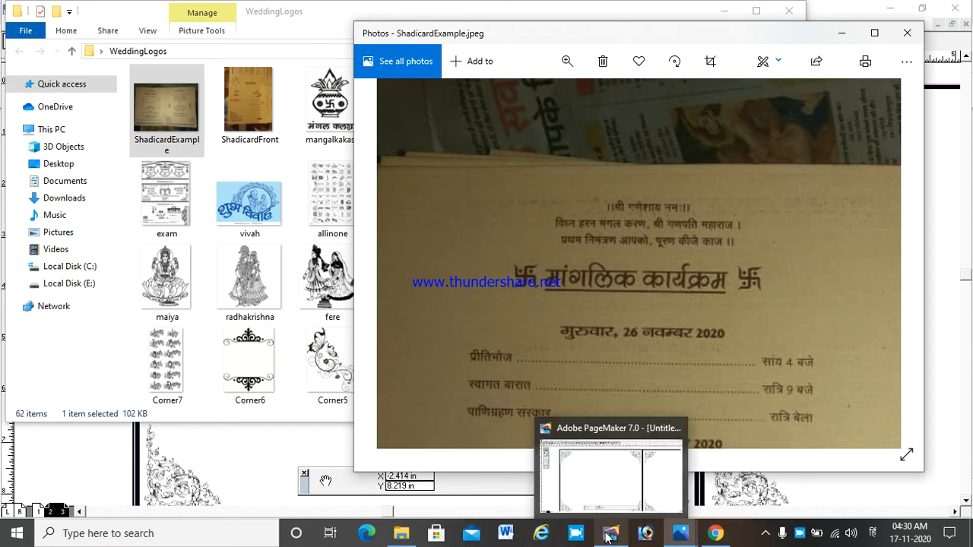
# Switch to Chrome and copy the invocation line "!! श्री गणेशाय नमः !!" from section 2 of the converter text
pyautogui.click(713, 536)
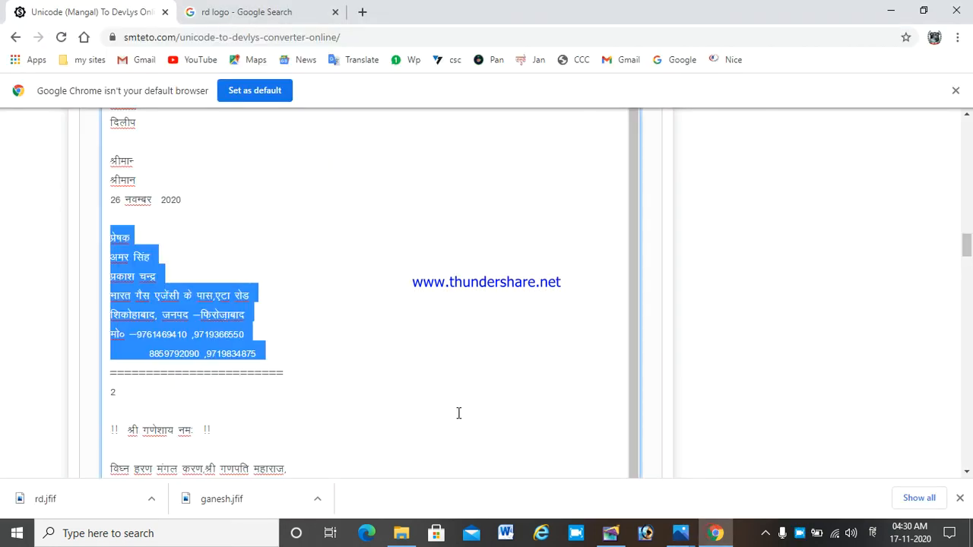
pyautogui.click(280, 355)
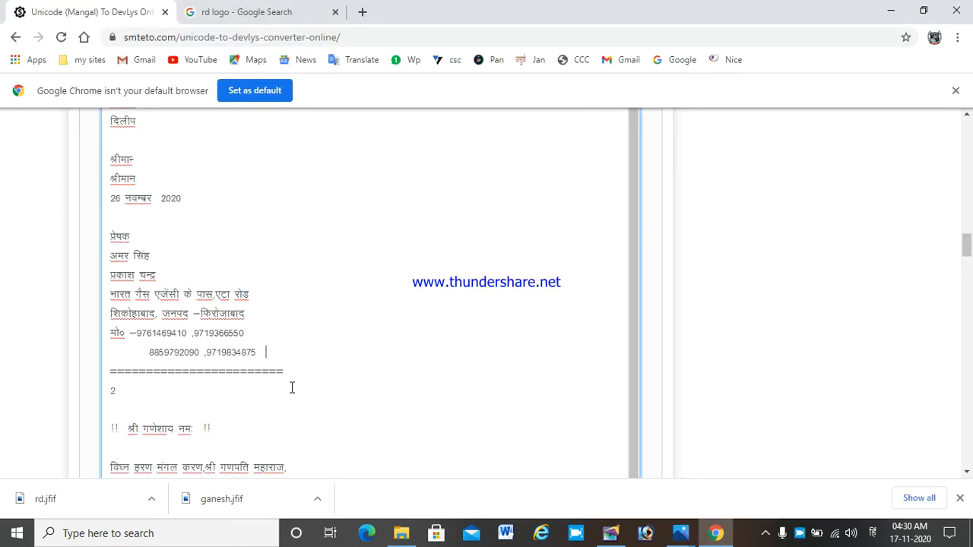
pyautogui.scroll(-3, 301, 379)
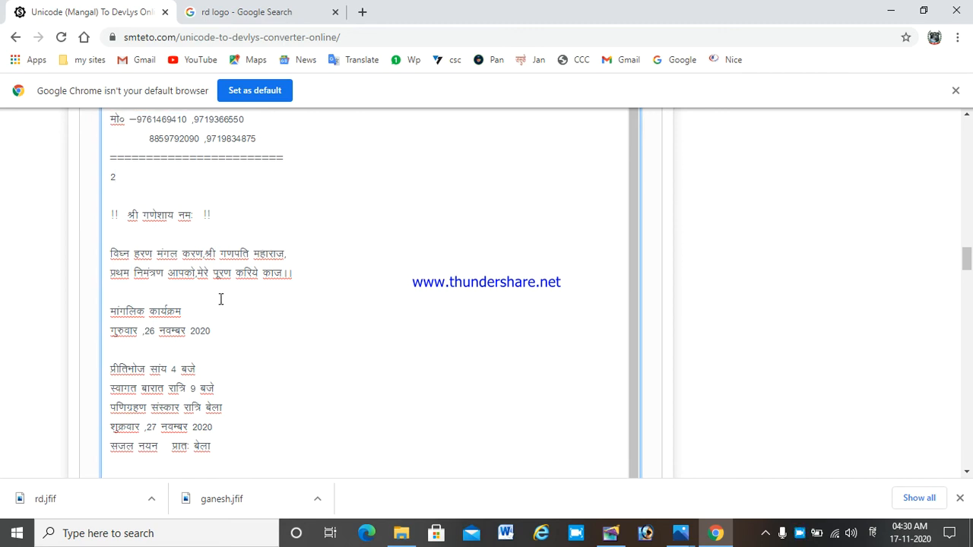
pyautogui.moveTo(311, 278); pyautogui.dragTo(86, 217)
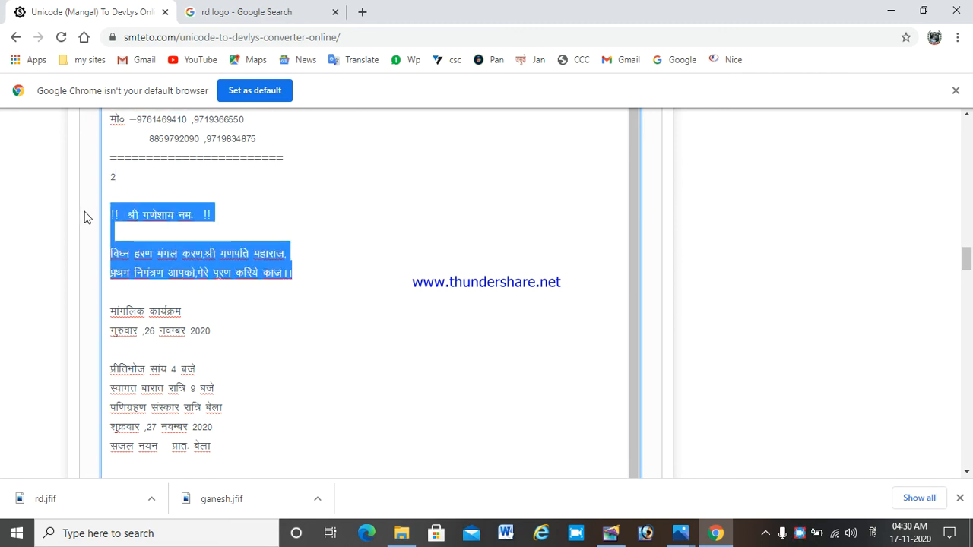
pyautogui.click(213, 222)
pyautogui.moveTo(219, 216); pyautogui.dragTo(104, 220)
pyautogui.hotkey('ctrl', 'c')
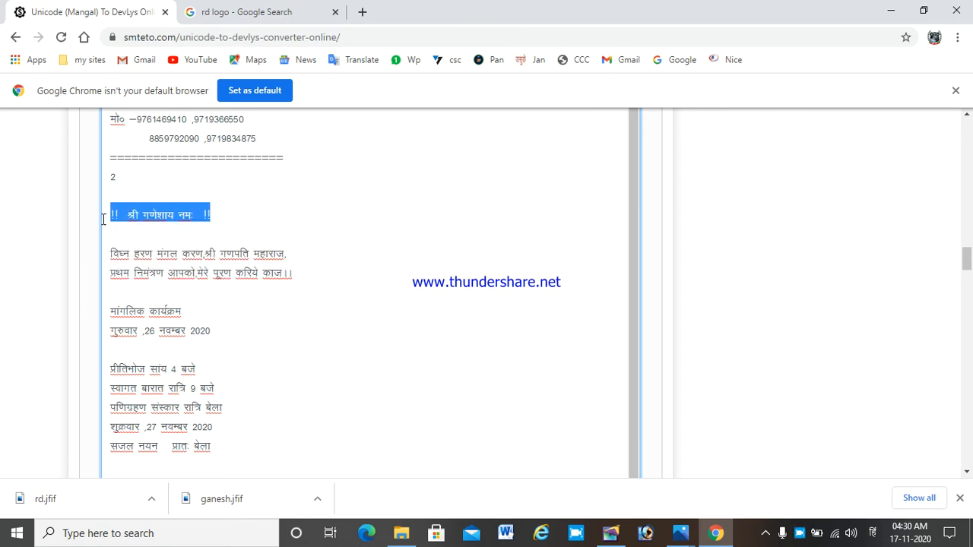
pyautogui.scroll(-10, 211, 276)
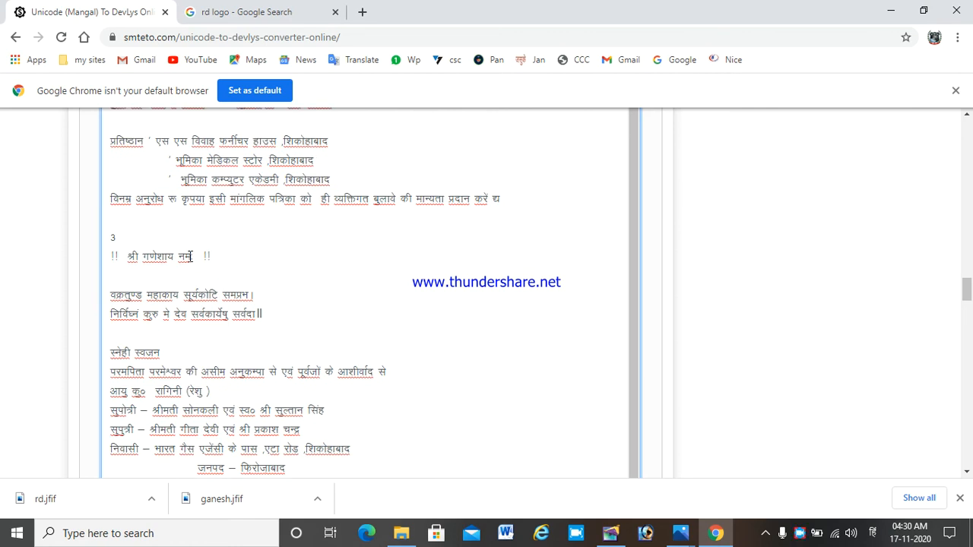
pyautogui.scroll(10, 443, 267)
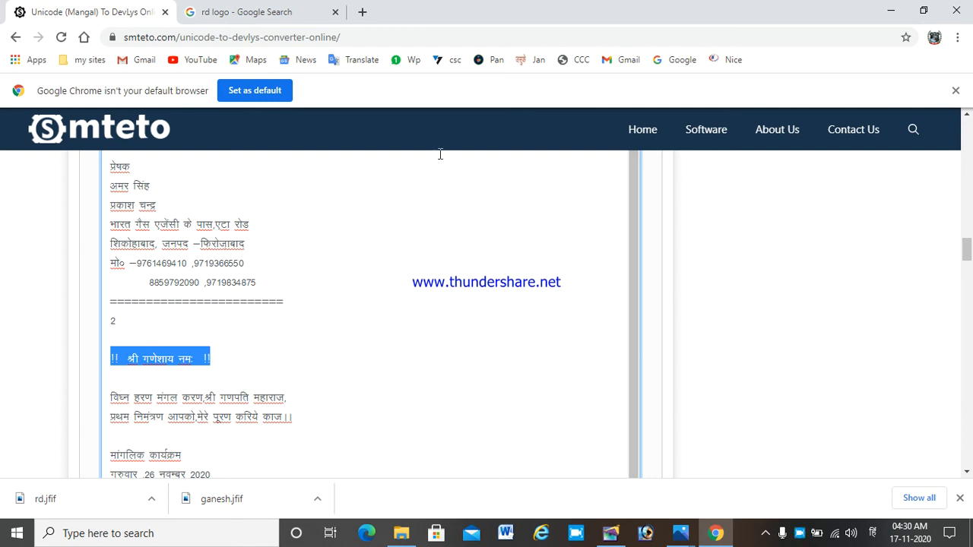
# Switch to PageMaker and paste the invocation into a text block about 2.67 in wide near the left page's top edge
pyautogui.click(611, 533)
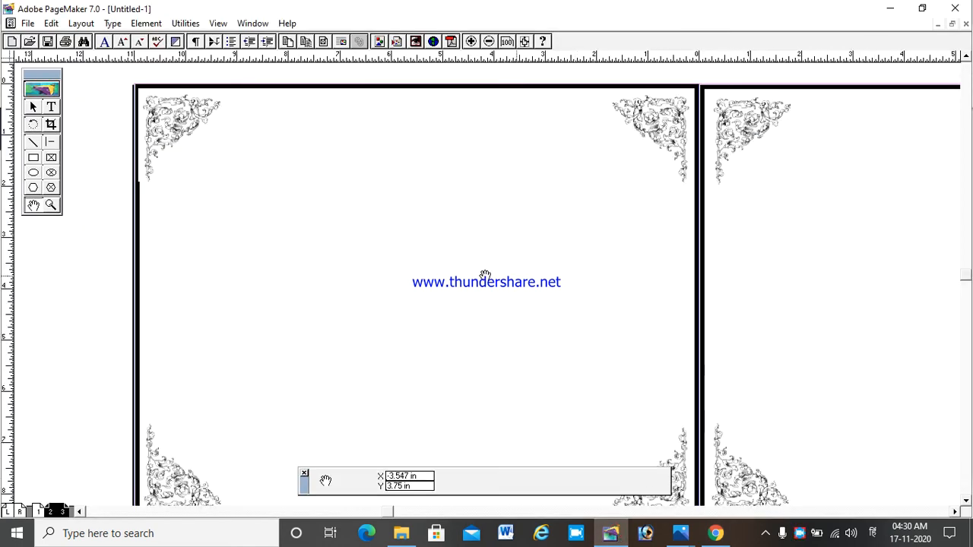
pyautogui.click(51, 107)
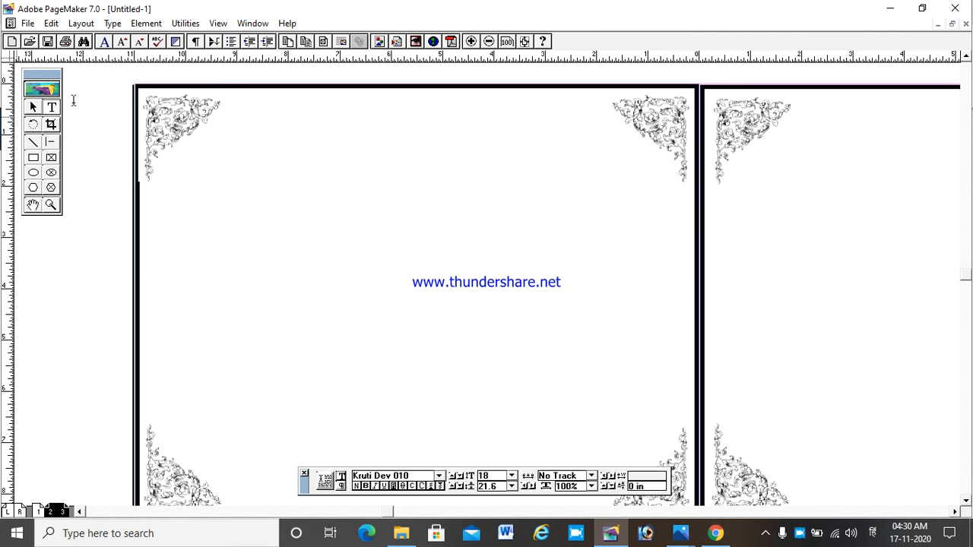
pyautogui.moveTo(304, 103); pyautogui.dragTo(440, 125)
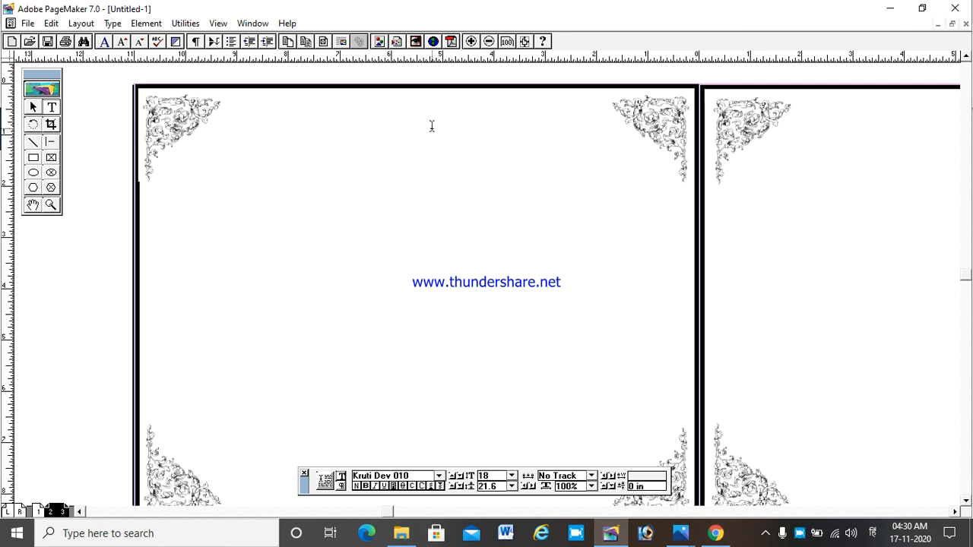
pyautogui.hotkey('ctrl', 'v')
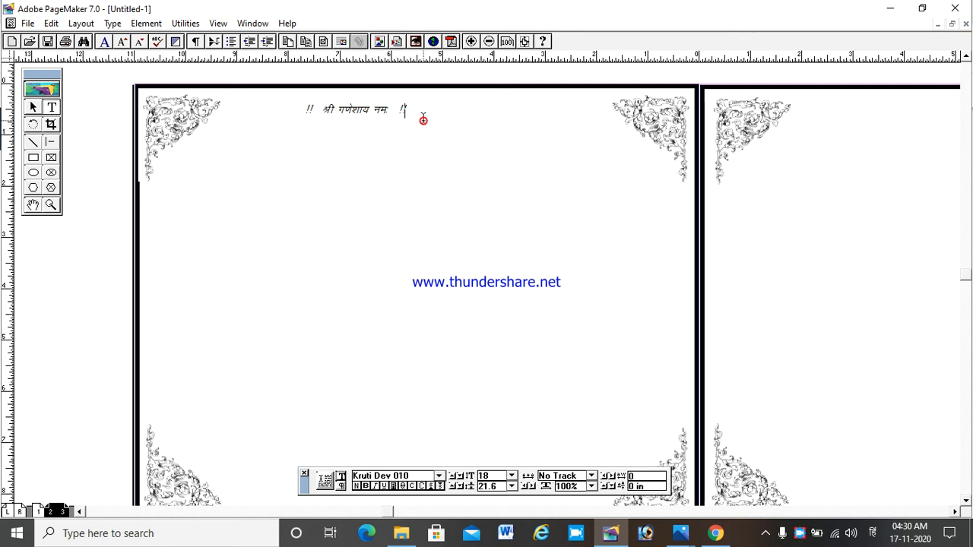
# Copy the left page's invocation and paste it into a text block about 1.48 in wide near the right page's top edge
pyautogui.moveTo(424, 116); pyautogui.dragTo(254, 107)
pyautogui.hotkey('ctrl', 'c')
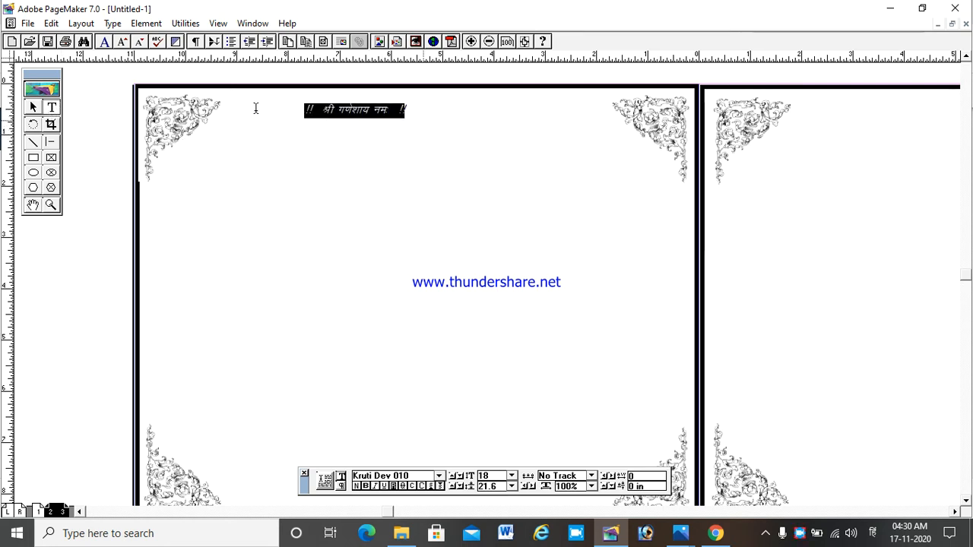
pyautogui.click(53, 110)
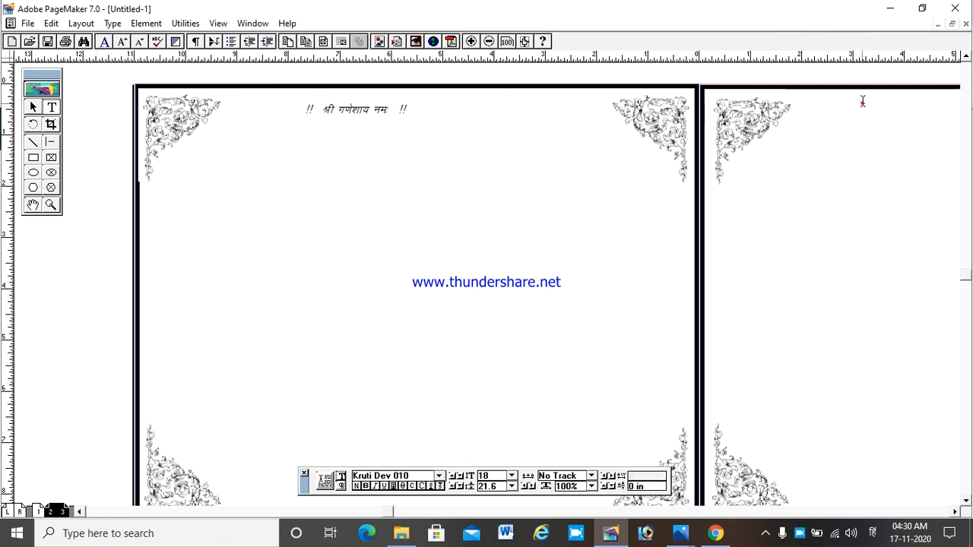
pyautogui.moveTo(861, 102); pyautogui.dragTo(938, 123)
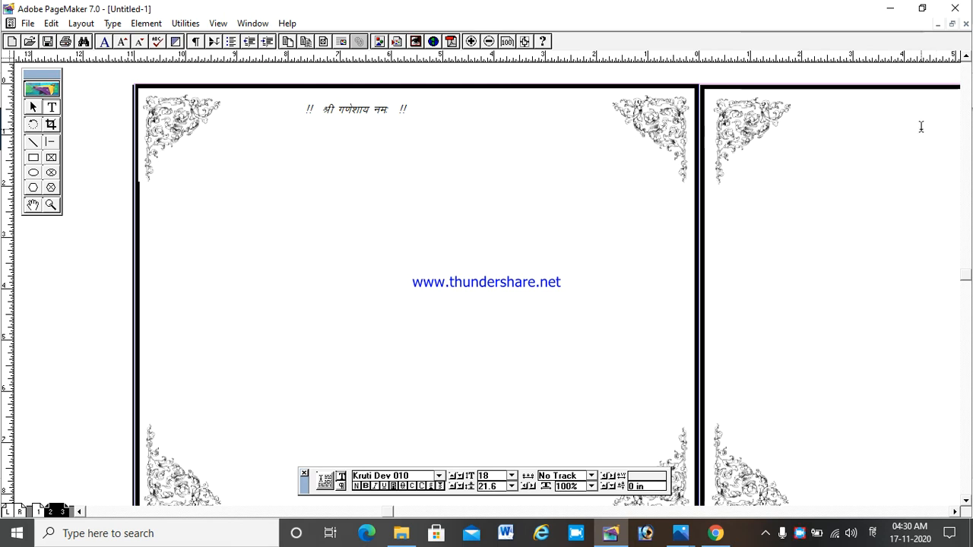
pyautogui.hotkey('ctrl', 'v')
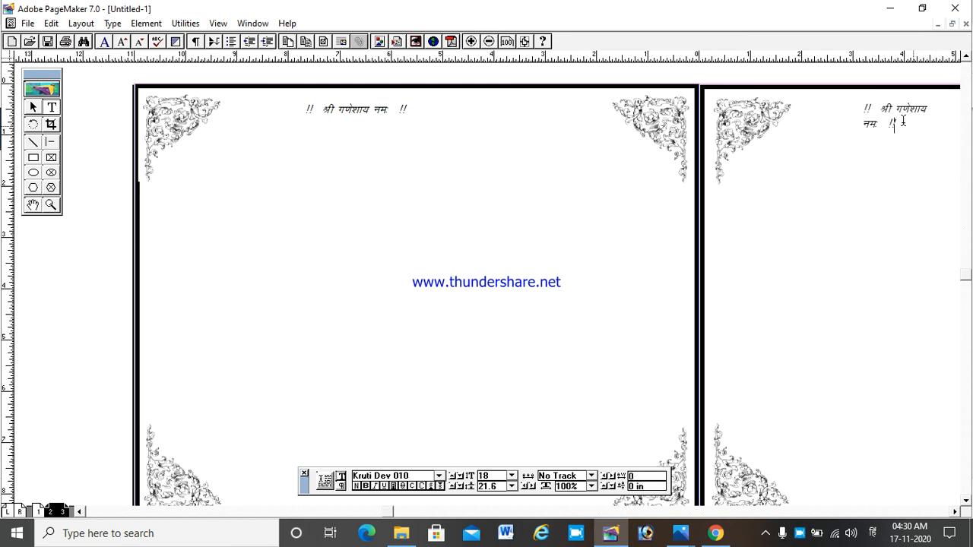
# Move the left page's invocation to the centre just below the top border, at about X -3.95 in, Y 0.33 in, and deselect it
pyautogui.click(233, 513)
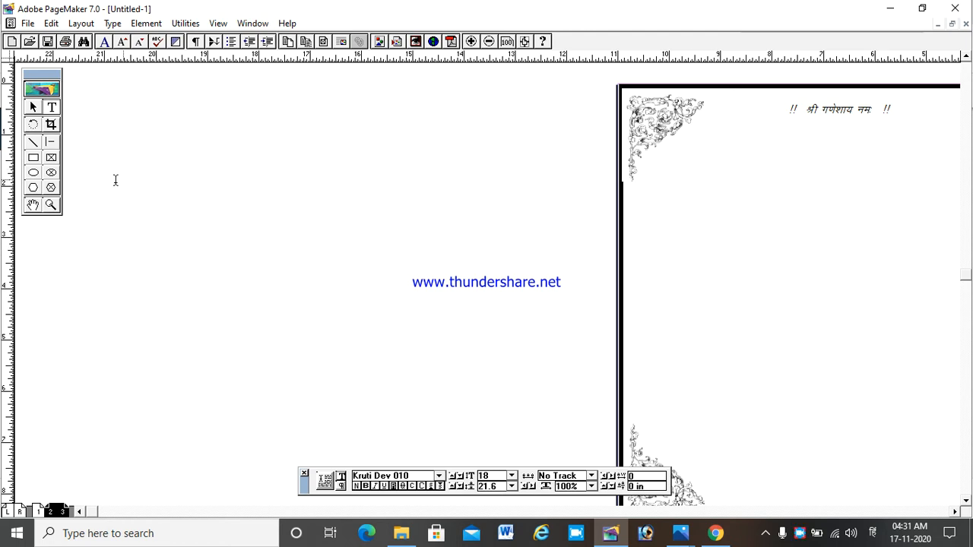
pyautogui.click(570, 512)
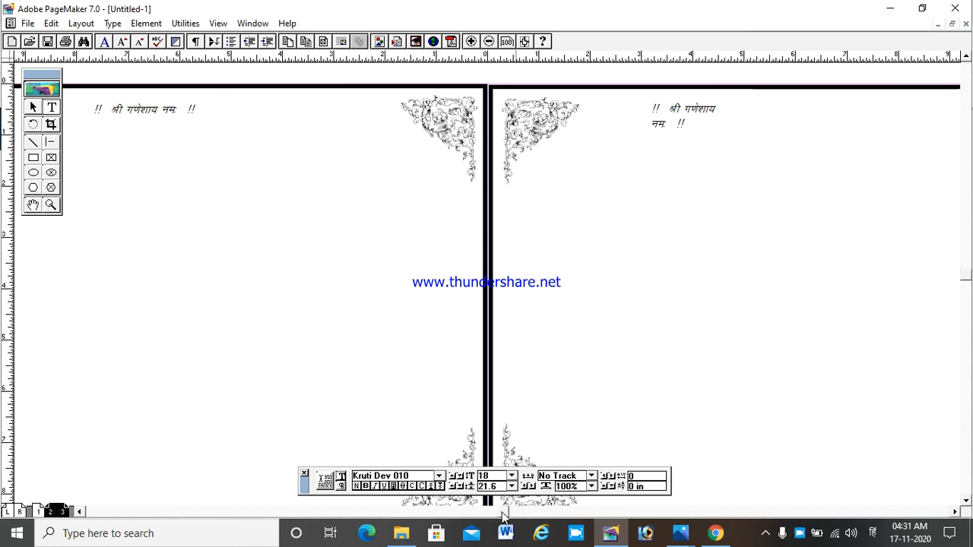
pyautogui.click(341, 512)
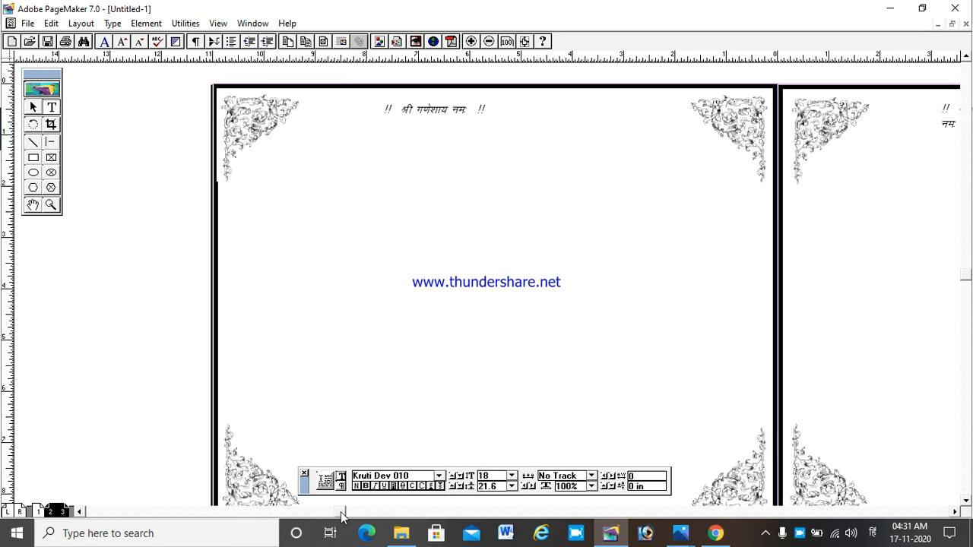
pyautogui.click(391, 116)
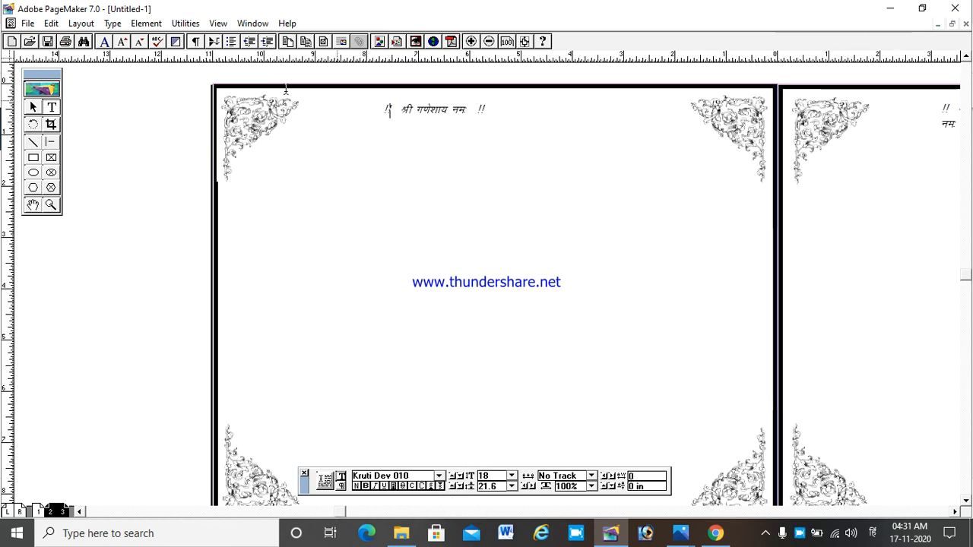
pyautogui.click(41, 106)
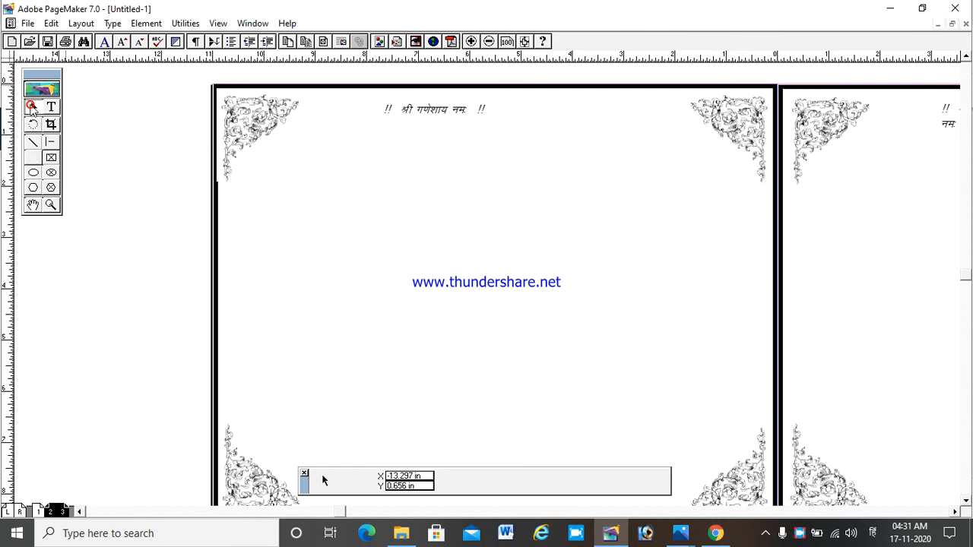
pyautogui.click(395, 121)
pyautogui.moveTo(410, 119); pyautogui.dragTo(517, 99)
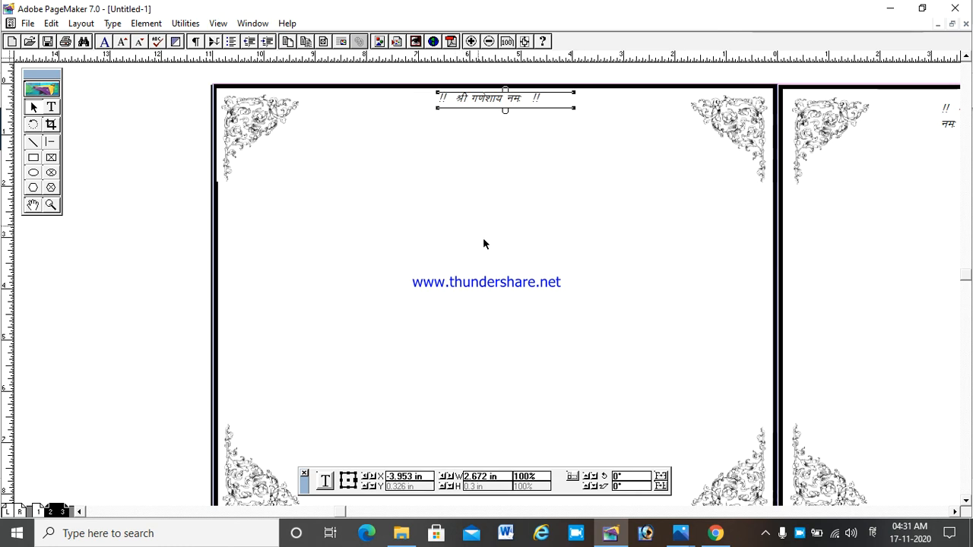
pyautogui.click(499, 282)
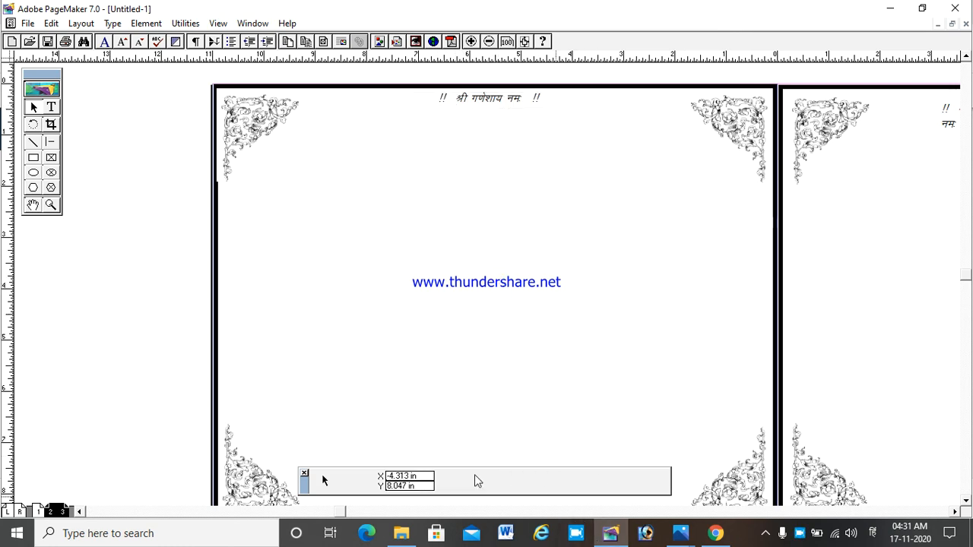
# Widen the right page's invocation block to about 2.97 in, centre it just below the top border, and deselect it
pyautogui.moveTo(344, 515); pyautogui.dragTo(707, 498)
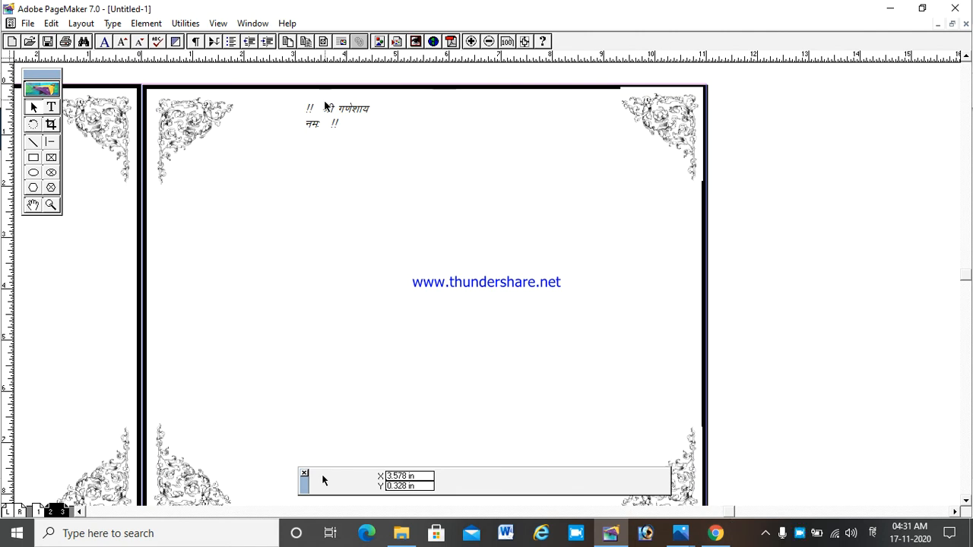
pyautogui.click(330, 114)
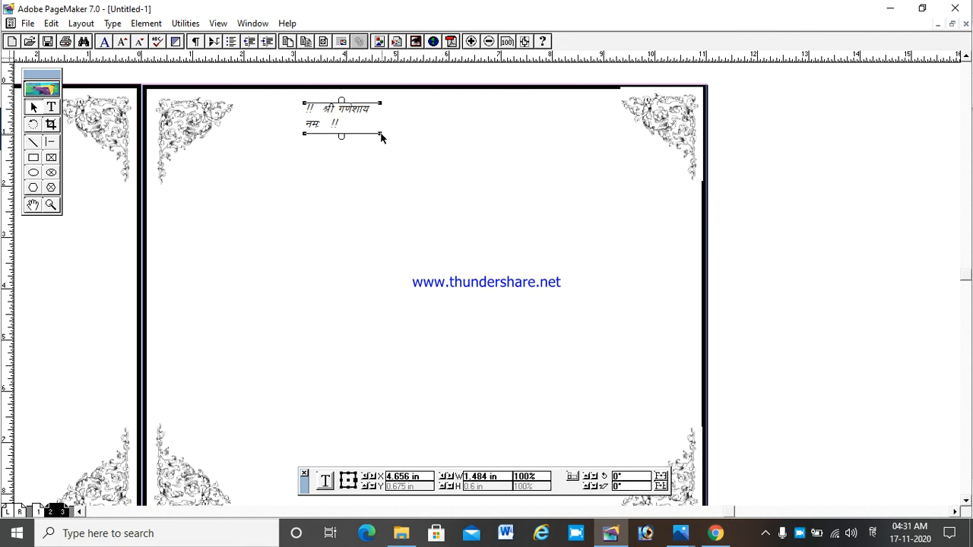
pyautogui.moveTo(381, 137); pyautogui.dragTo(457, 118)
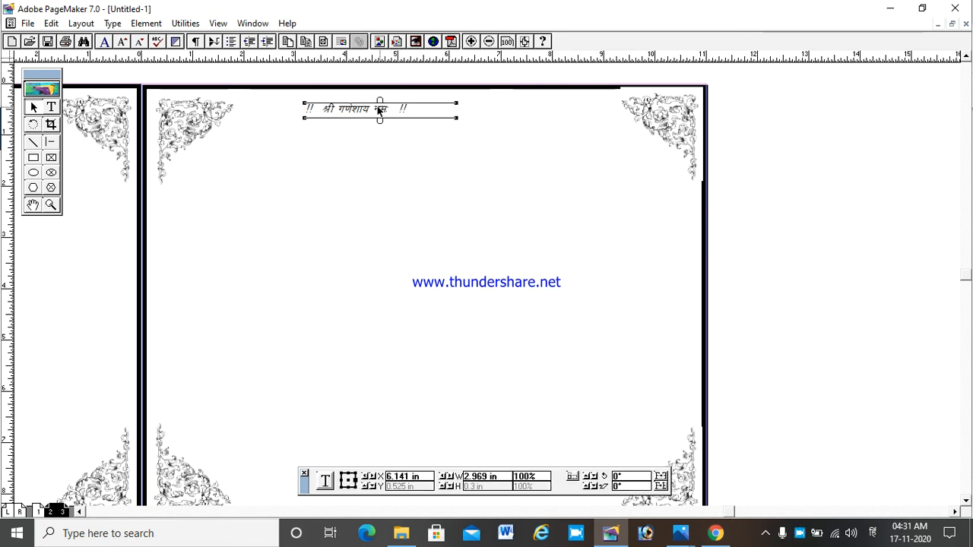
pyautogui.moveTo(380, 111); pyautogui.dragTo(414, 102)
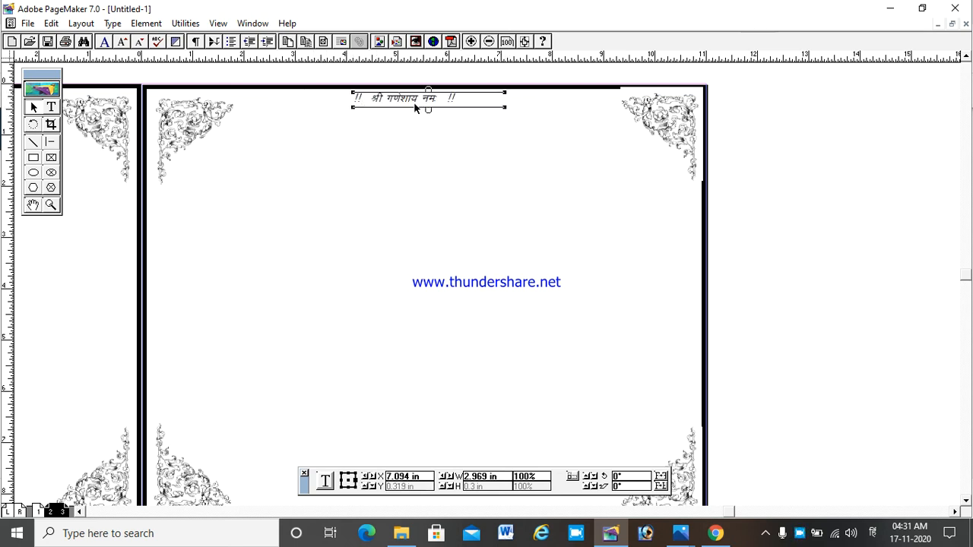
pyautogui.click(402, 130)
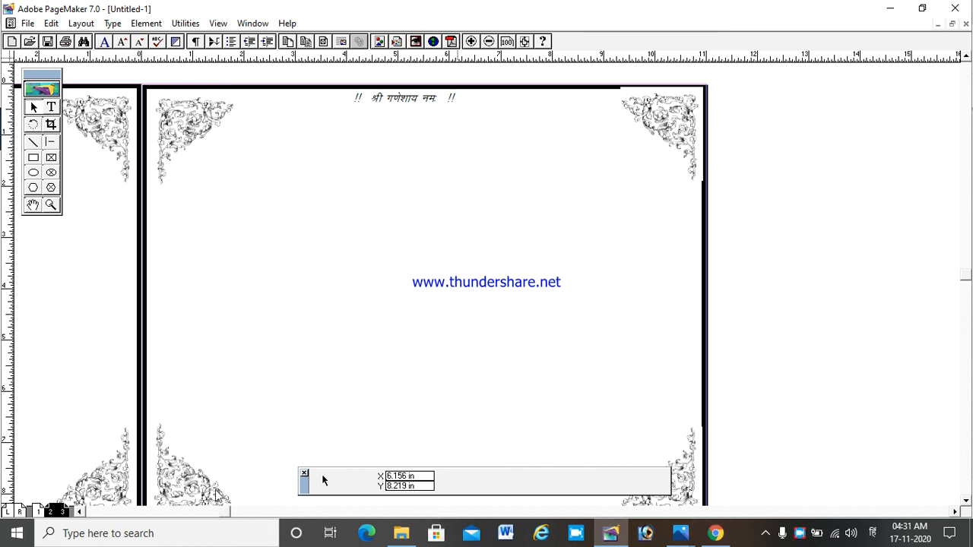
# Check the verse in the reference card photo and copy the two-line Ganpati verse below the invocation from the converter page in Chrome
pyautogui.moveTo(111, 492); pyautogui.dragTo(172, 519)
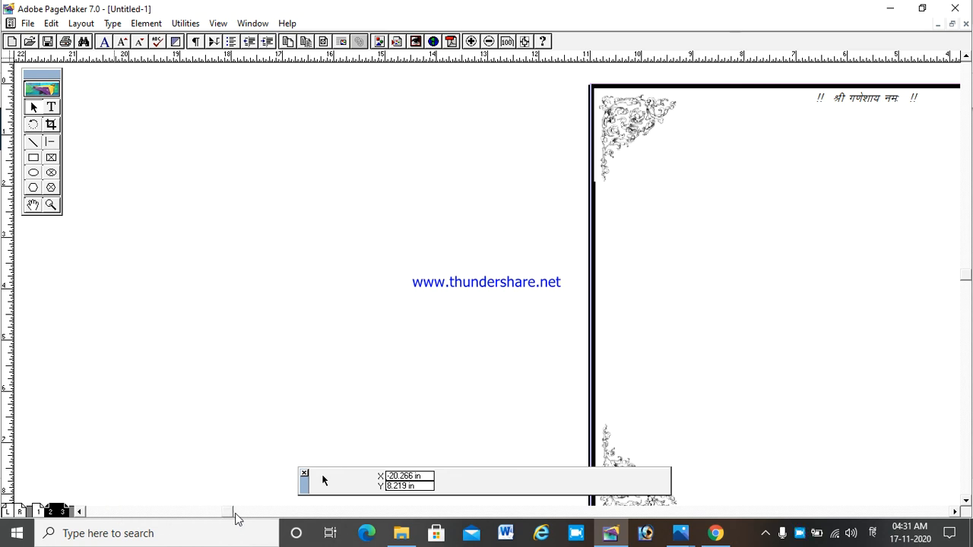
pyautogui.moveTo(235, 519); pyautogui.dragTo(304, 514)
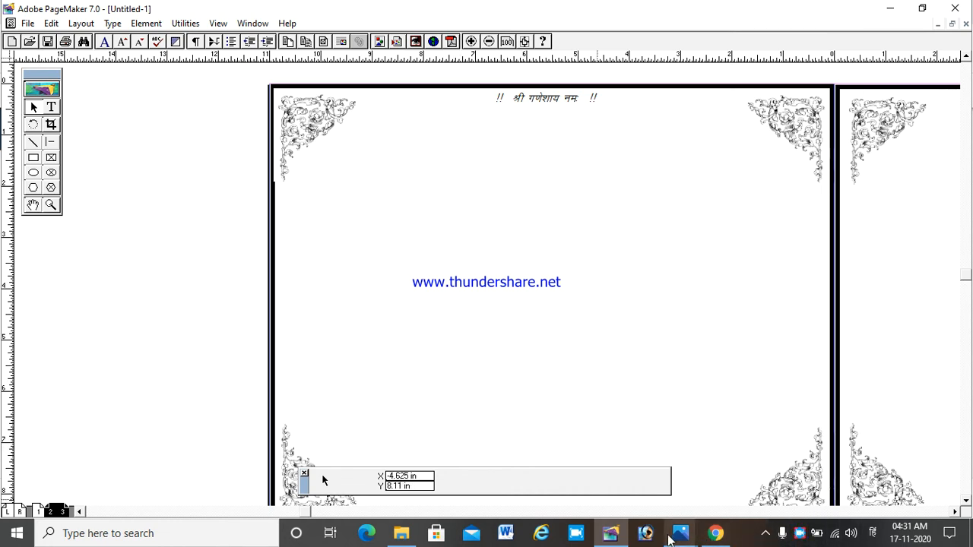
pyautogui.moveTo(684, 537)
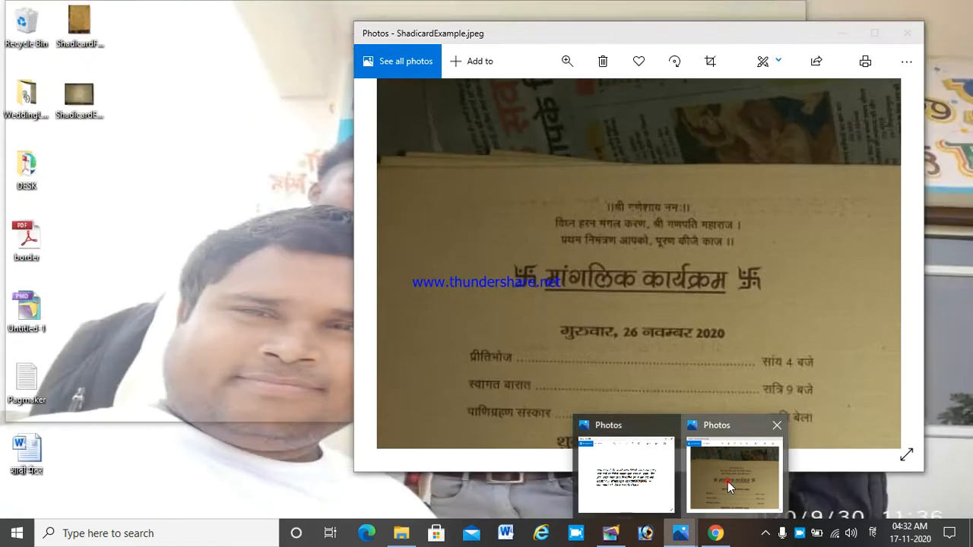
pyautogui.click(727, 482)
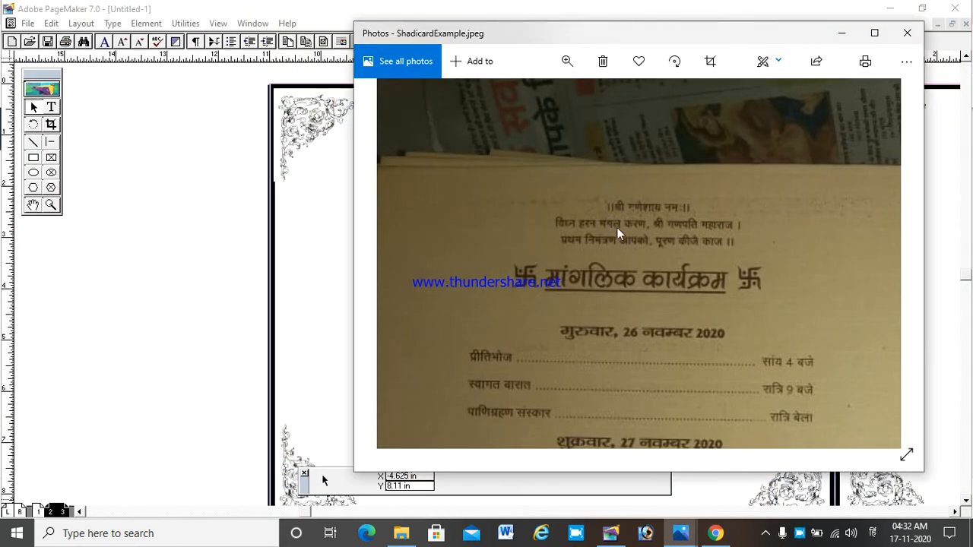
pyautogui.click(202, 233)
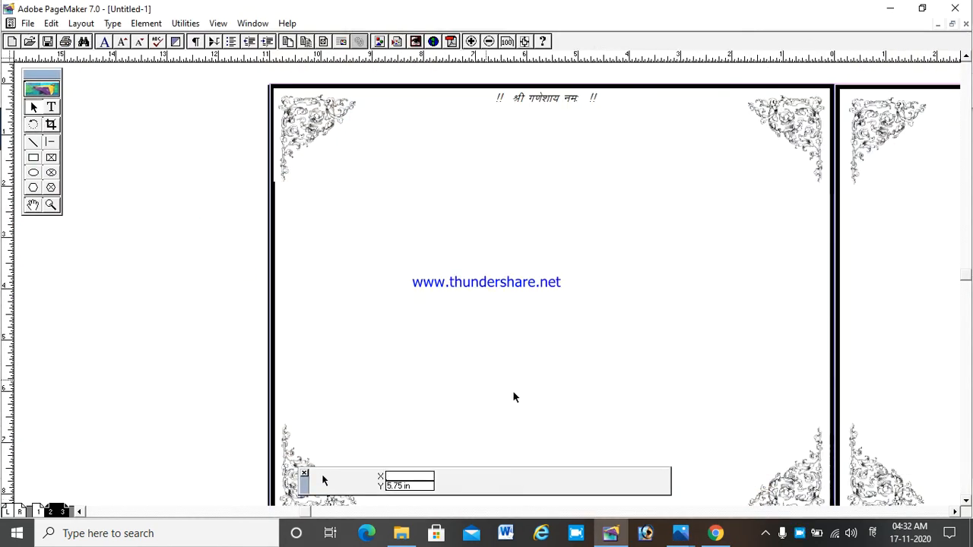
pyautogui.click(713, 535)
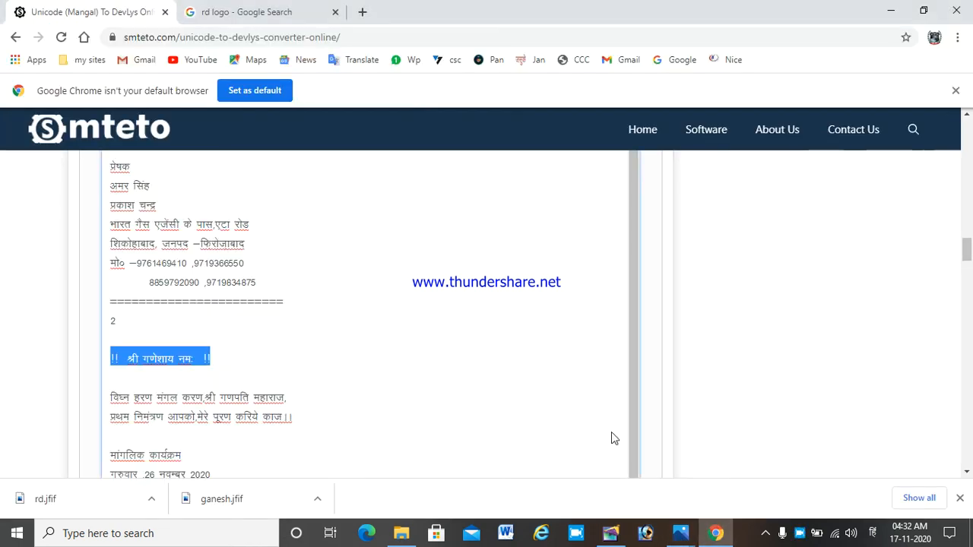
pyautogui.scroll(-1, 247, 339)
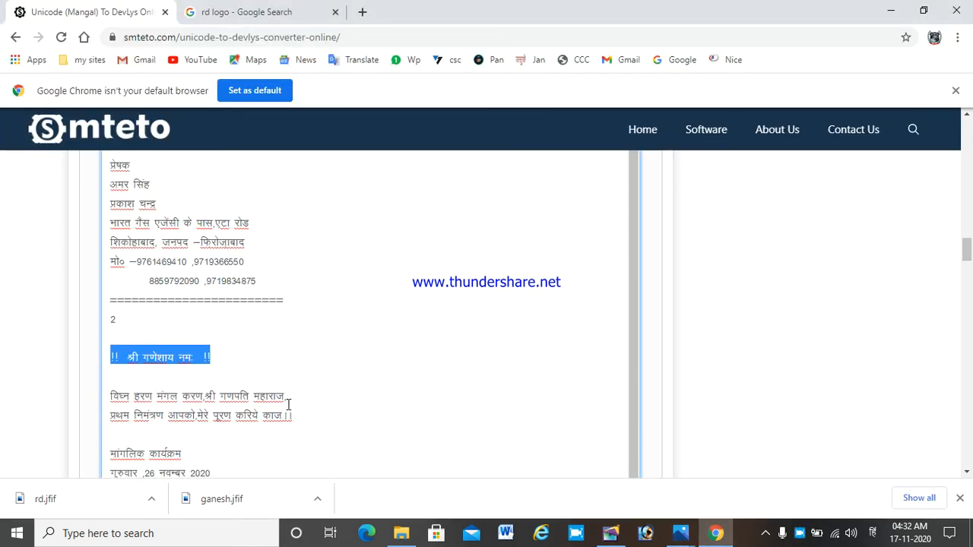
pyautogui.moveTo(298, 417); pyautogui.dragTo(79, 382)
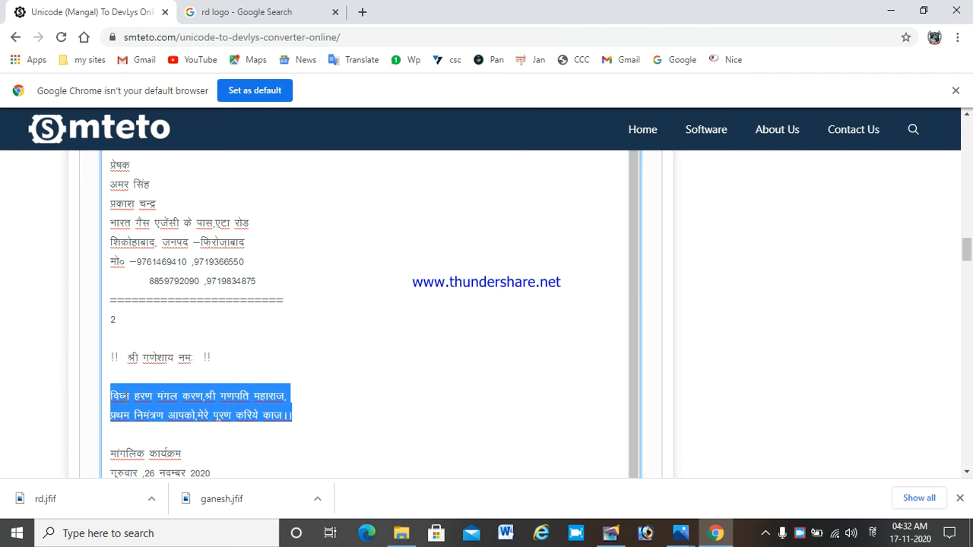
pyautogui.rightClick(126, 396)
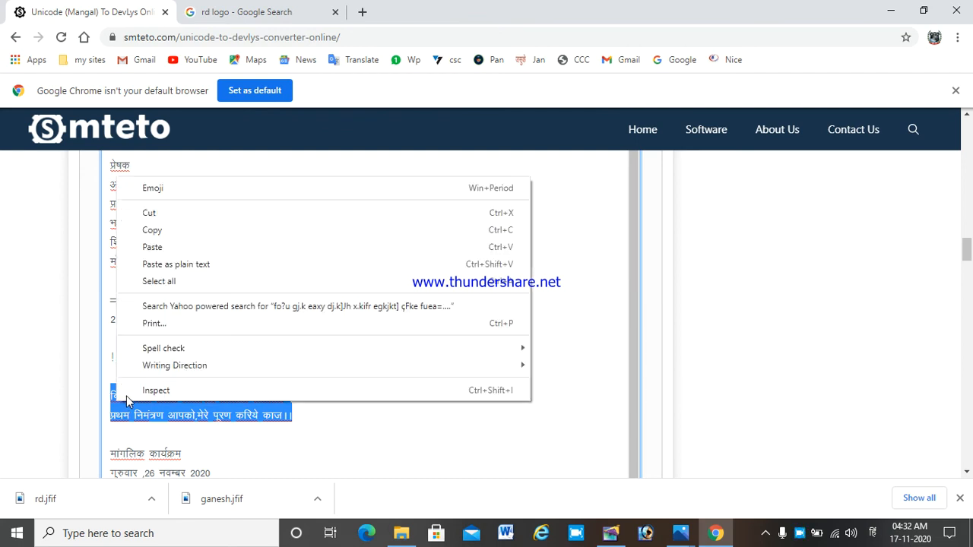
pyautogui.click(156, 231)
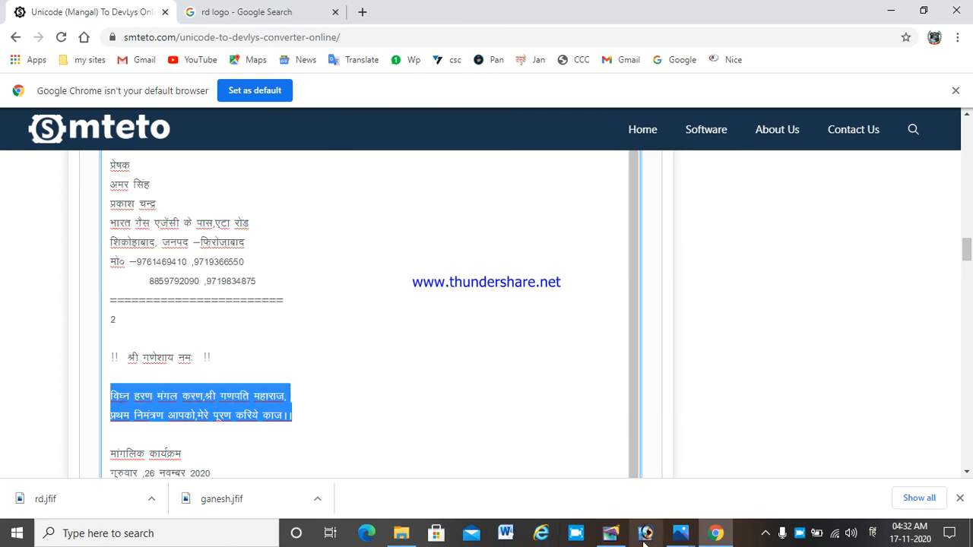
# Switch to PageMaker and paste the verse into a text block about 4.69 in wide below the left page's invocation
pyautogui.click(613, 529)
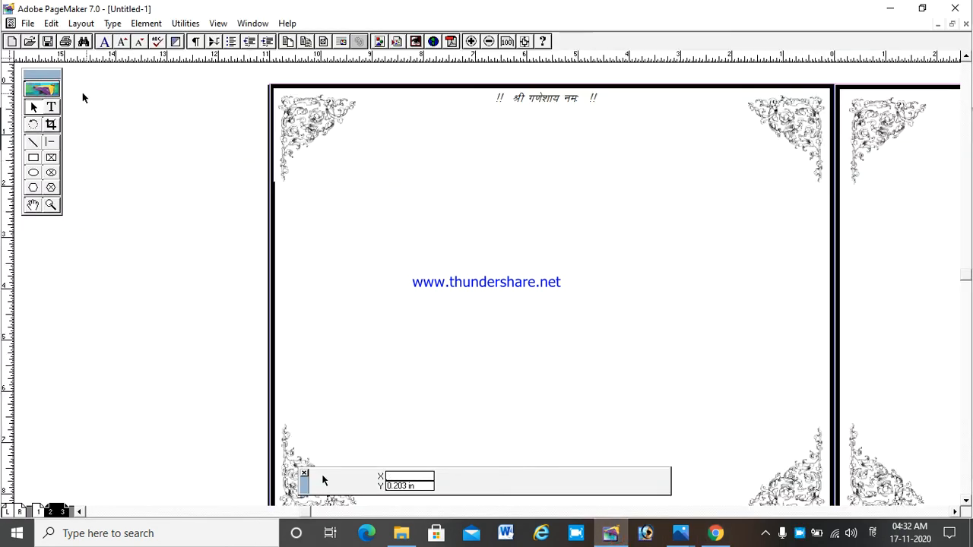
pyautogui.click(51, 107)
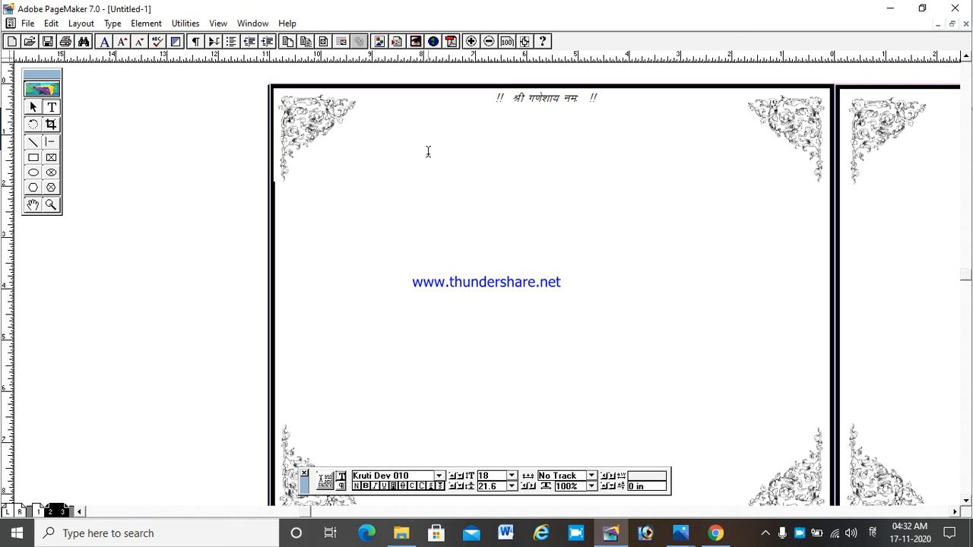
pyautogui.moveTo(430, 123); pyautogui.dragTo(671, 175)
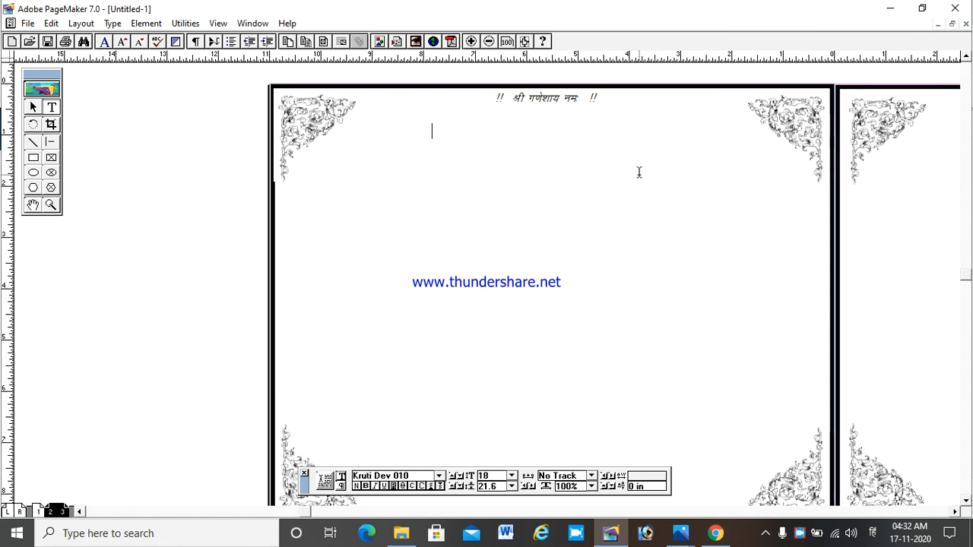
pyautogui.hotkey('ctrl', 'v')
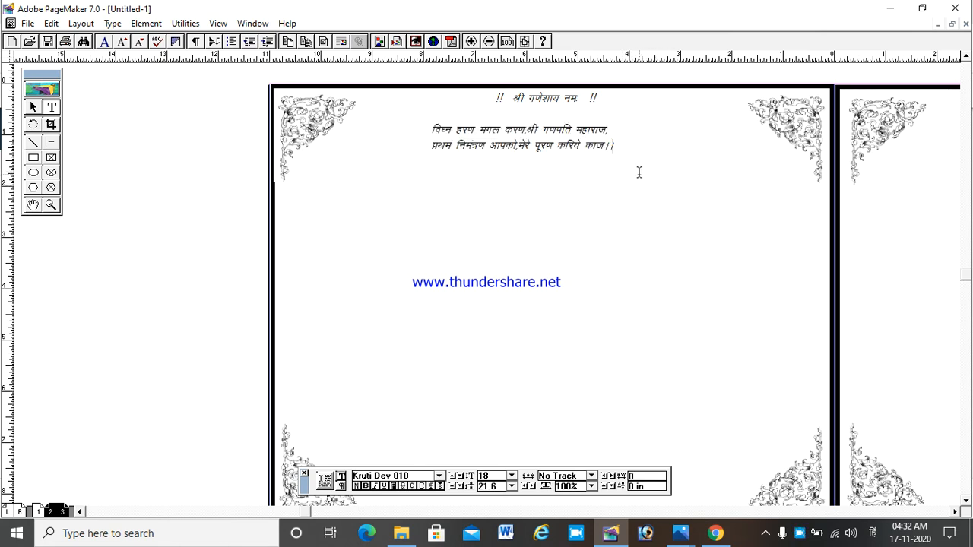
# Narrow the verse block to about 3.98 in, move it just under the invocation at about X -3.19 in, Y 0.78 in, and deselect it
pyautogui.click(34, 108)
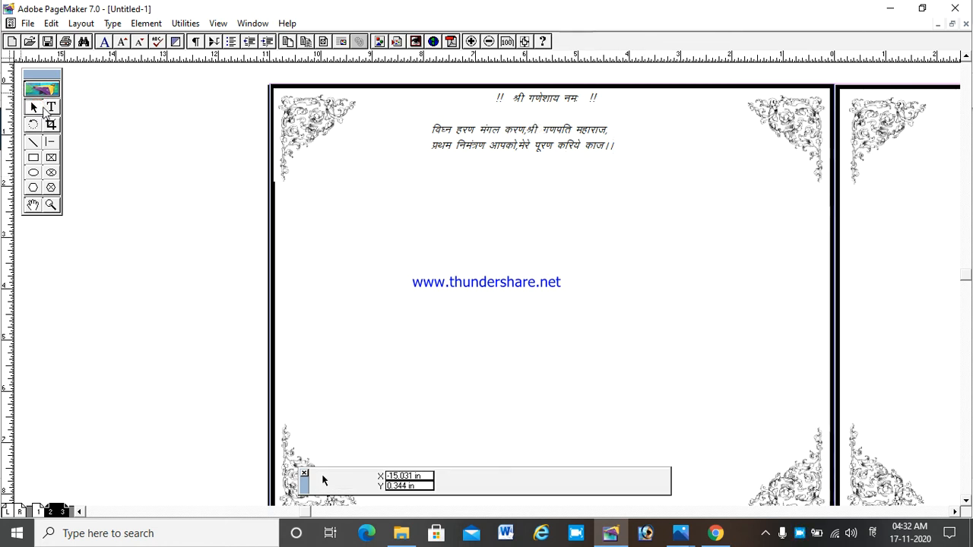
pyautogui.click(490, 149)
pyautogui.moveTo(491, 149); pyautogui.dragTo(480, 133)
pyautogui.click(479, 205)
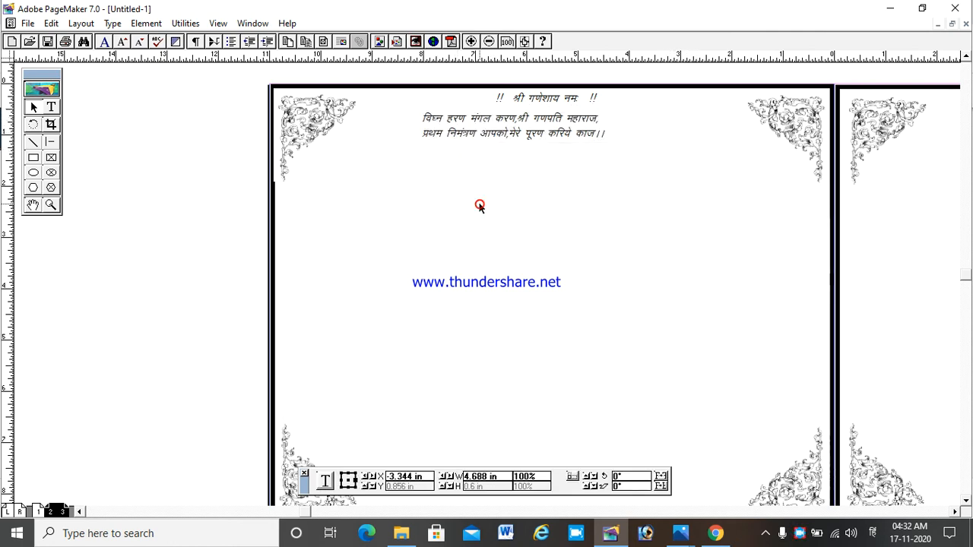
pyautogui.click(524, 136)
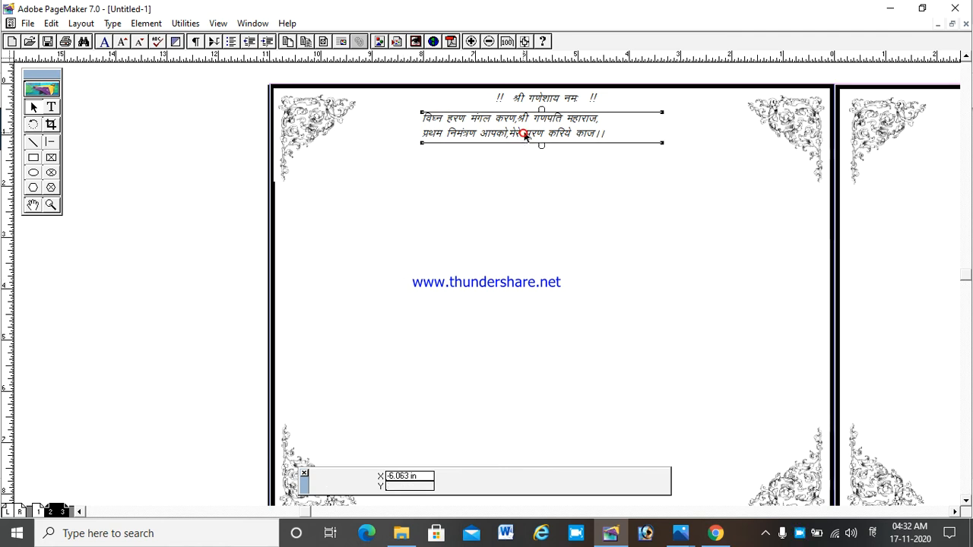
pyautogui.moveTo(524, 135); pyautogui.dragTo(559, 138)
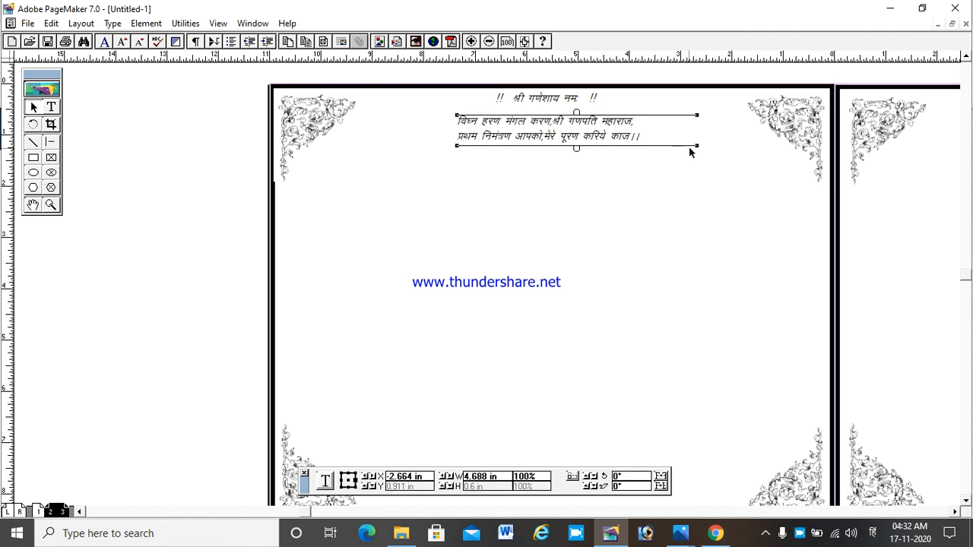
pyautogui.moveTo(698, 145); pyautogui.dragTo(661, 149)
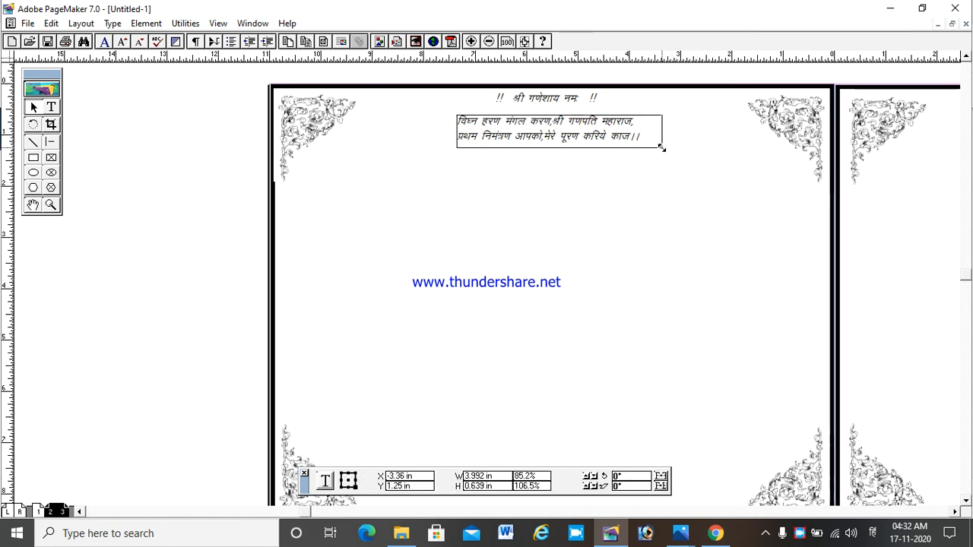
pyautogui.moveTo(575, 134); pyautogui.dragTo(584, 126)
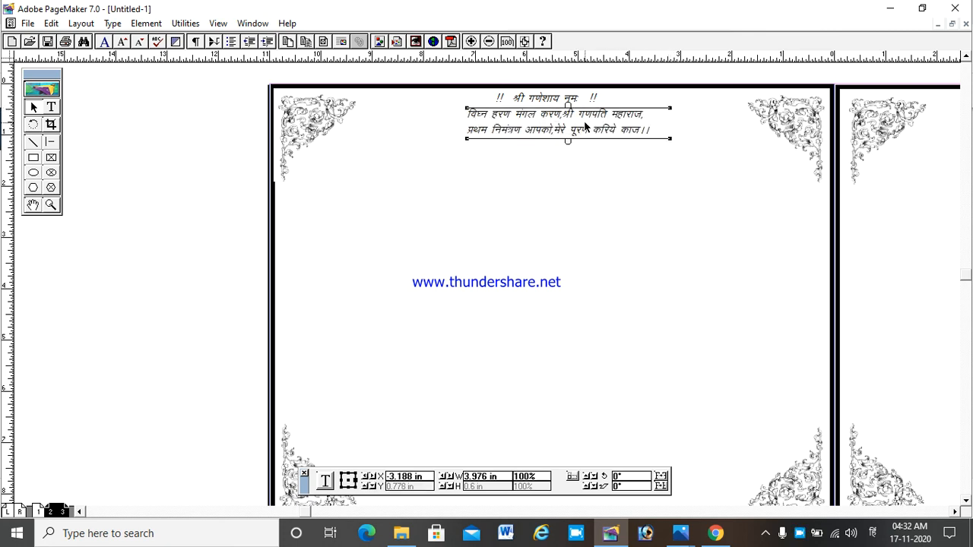
pyautogui.click(574, 190)
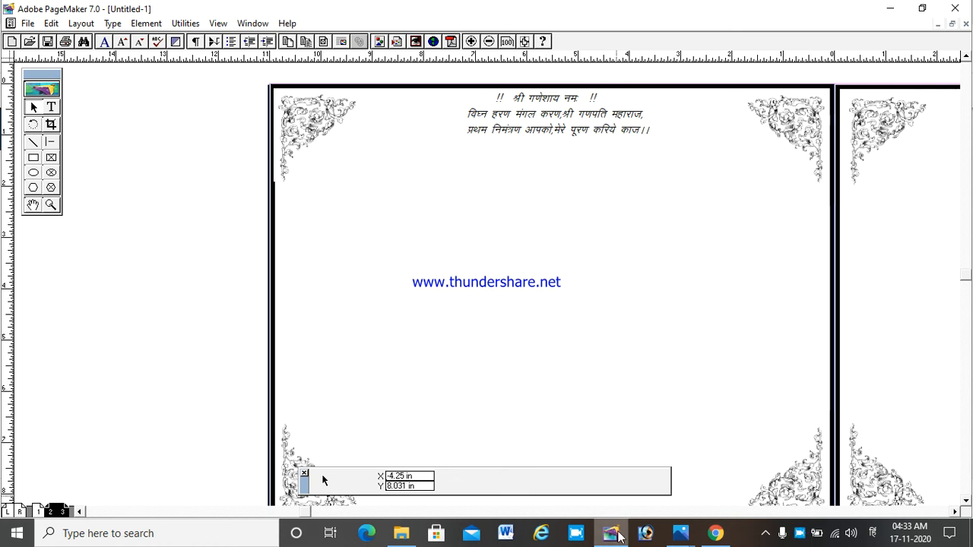
# Check the reference card photo for the heading and programme lines below the verse, and return to PageMaker
pyautogui.moveTo(684, 536)
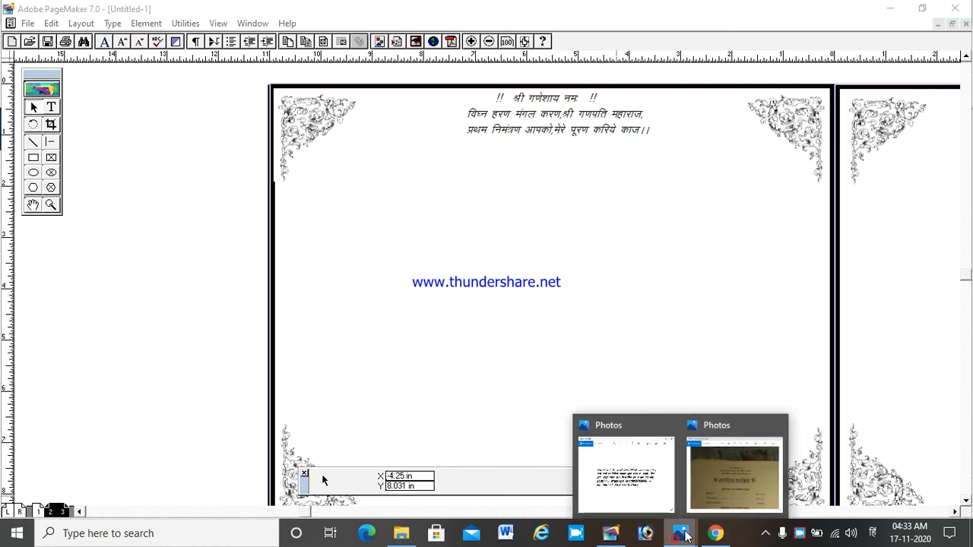
pyautogui.click(738, 482)
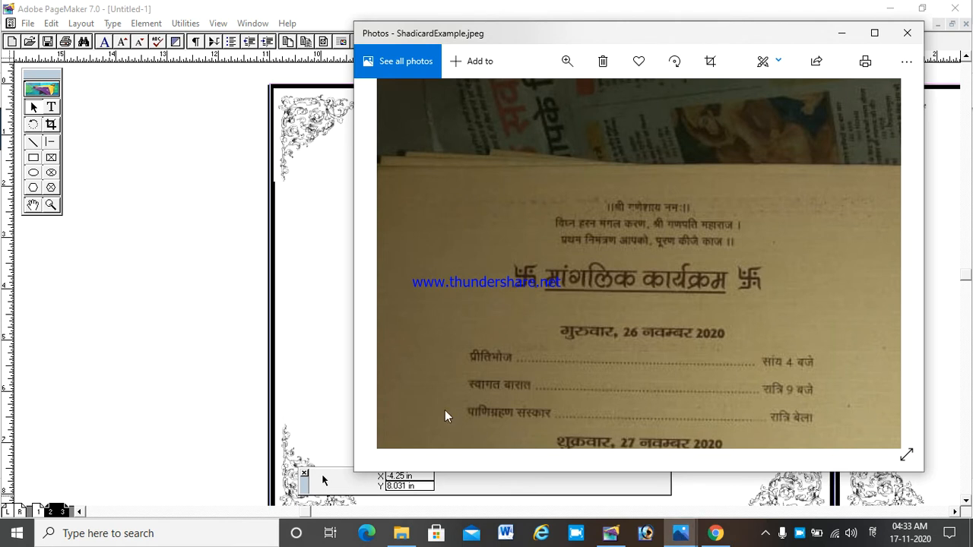
pyautogui.click(334, 301)
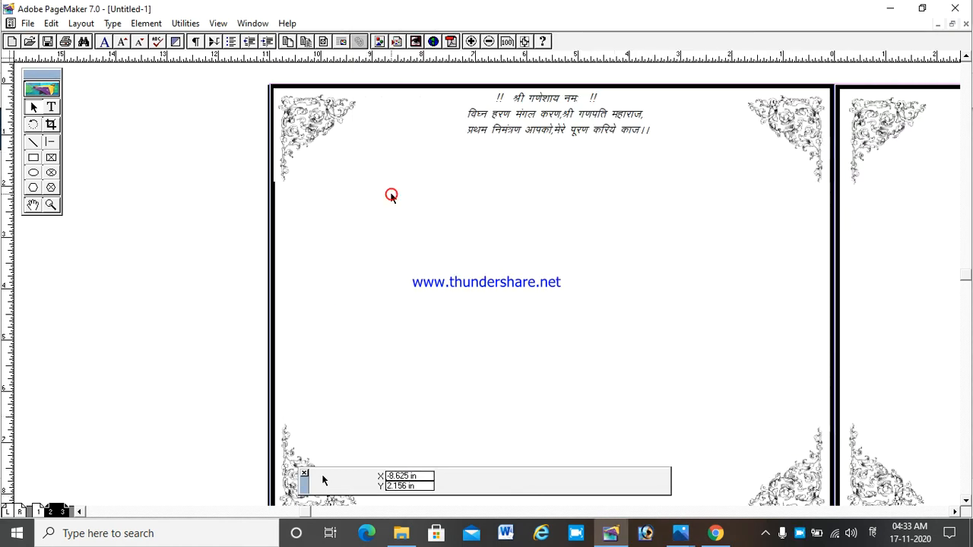
# Open the Place dialog and look through the WeddingLogos images for a heading graphic for the programme section
pyautogui.click(30, 24)
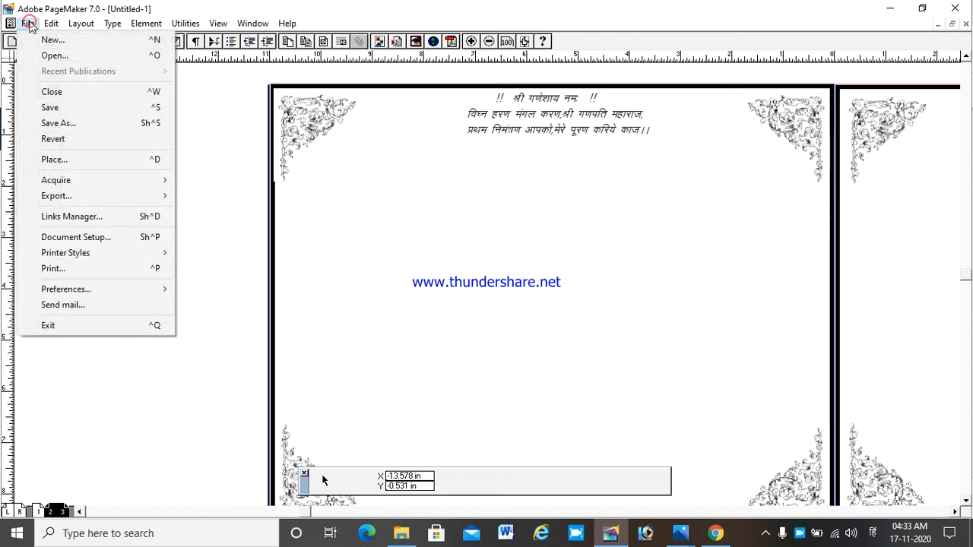
pyautogui.click(48, 161)
pyautogui.click(197, 97)
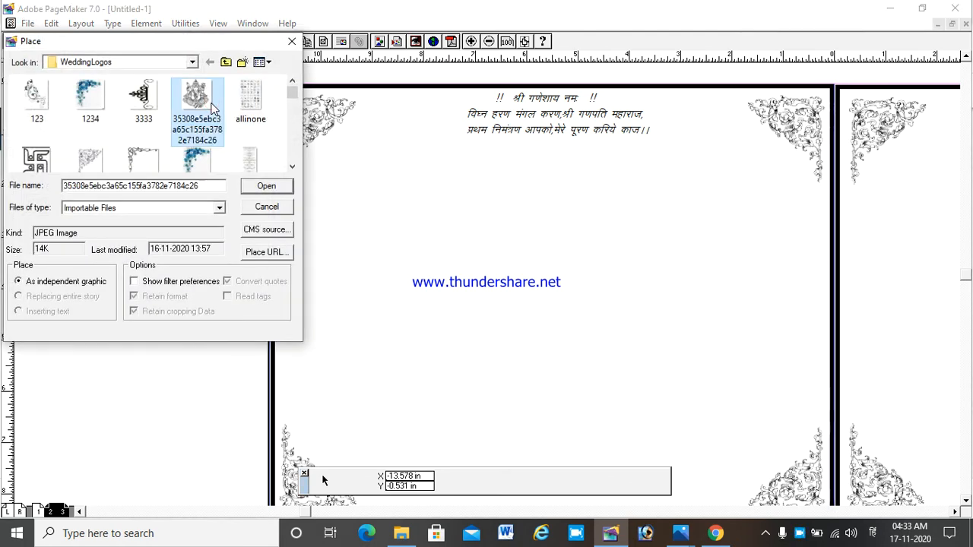
pyautogui.scroll(-5, 205, 114)
pyautogui.scroll(-5, 211, 129)
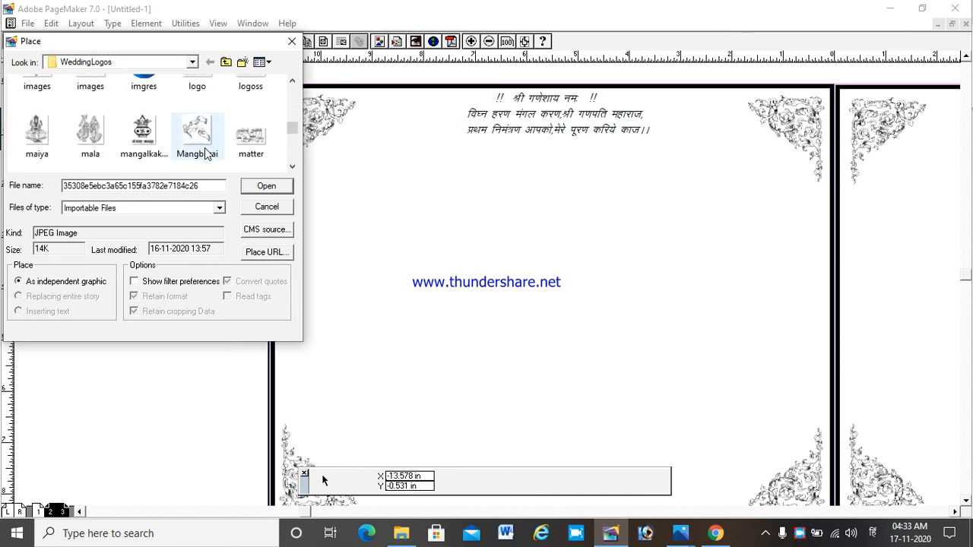
pyautogui.click(155, 145)
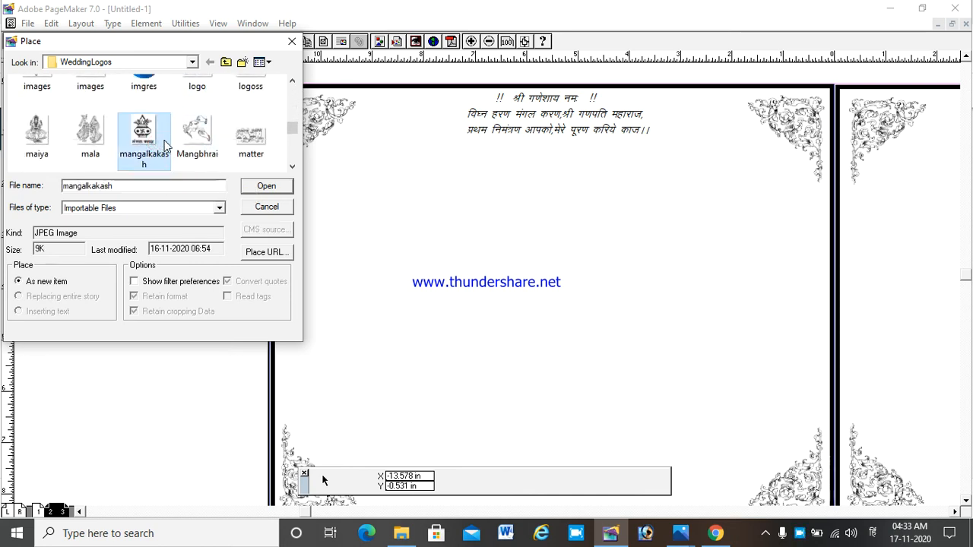
pyautogui.click(200, 146)
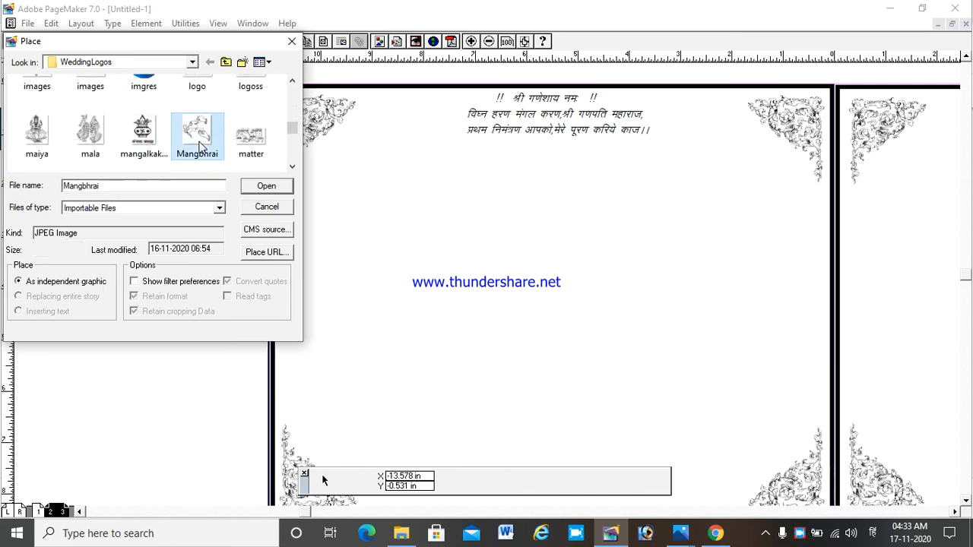
pyautogui.click(85, 133)
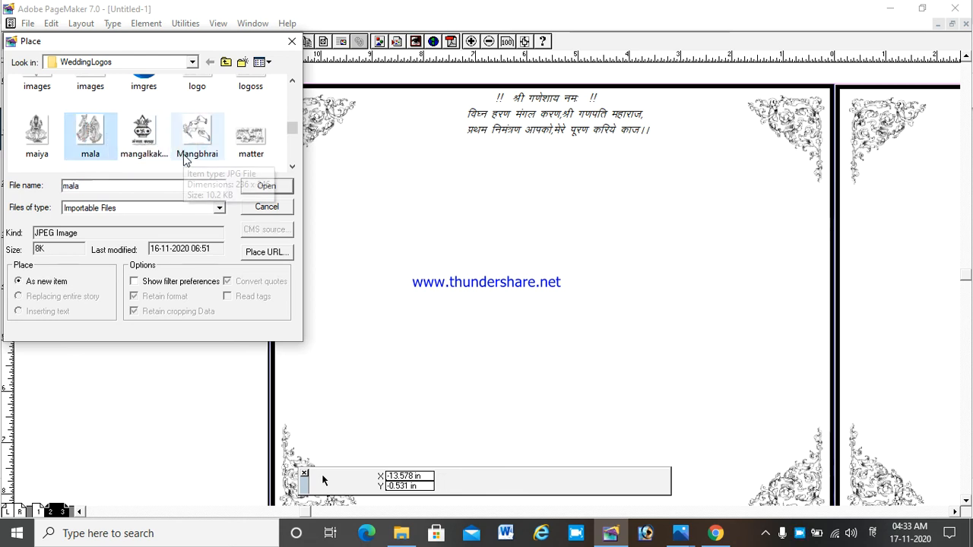
pyautogui.scroll(-10, 185, 160)
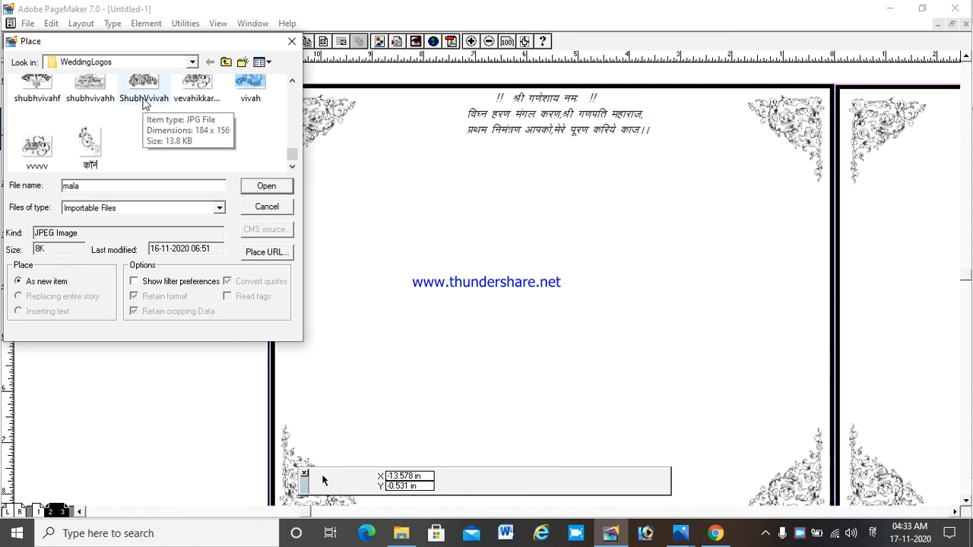
pyautogui.click(195, 101)
pyautogui.scroll(1, 200, 129)
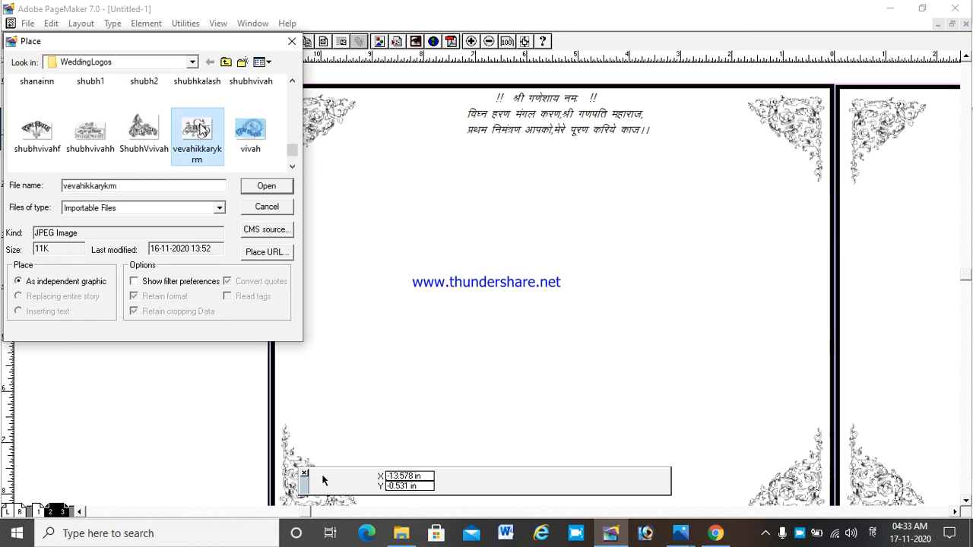
pyautogui.click(149, 132)
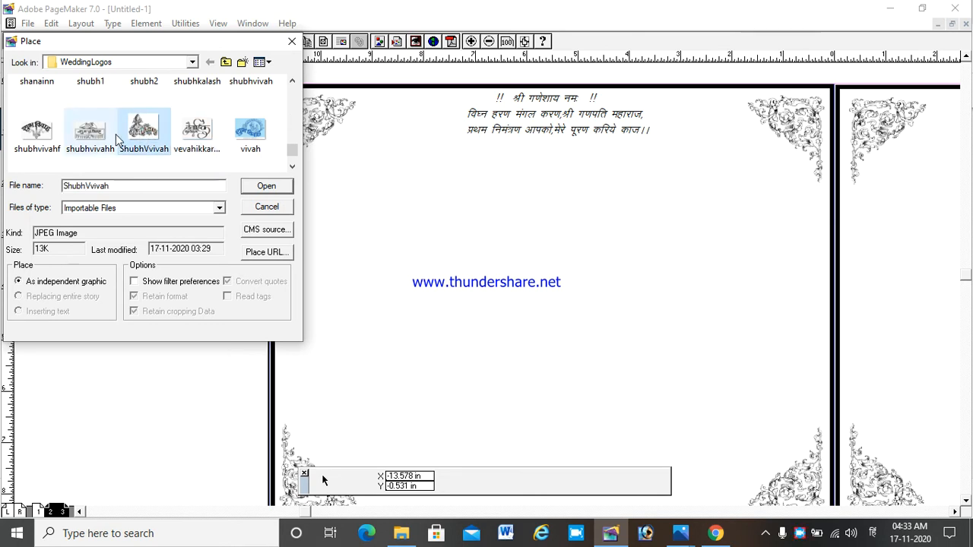
pyautogui.scroll(2, 174, 107)
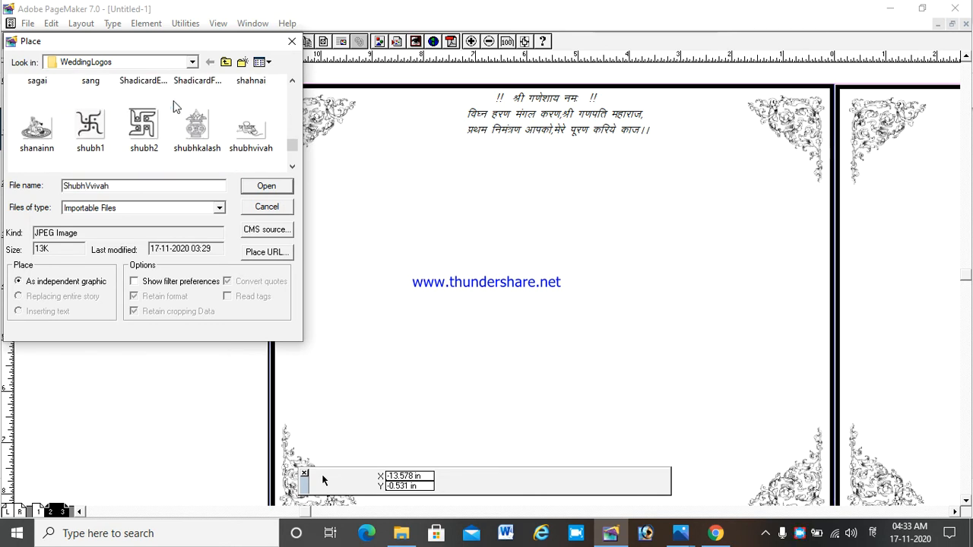
pyautogui.scroll(1, 175, 107)
pyautogui.scroll(1, 174, 106)
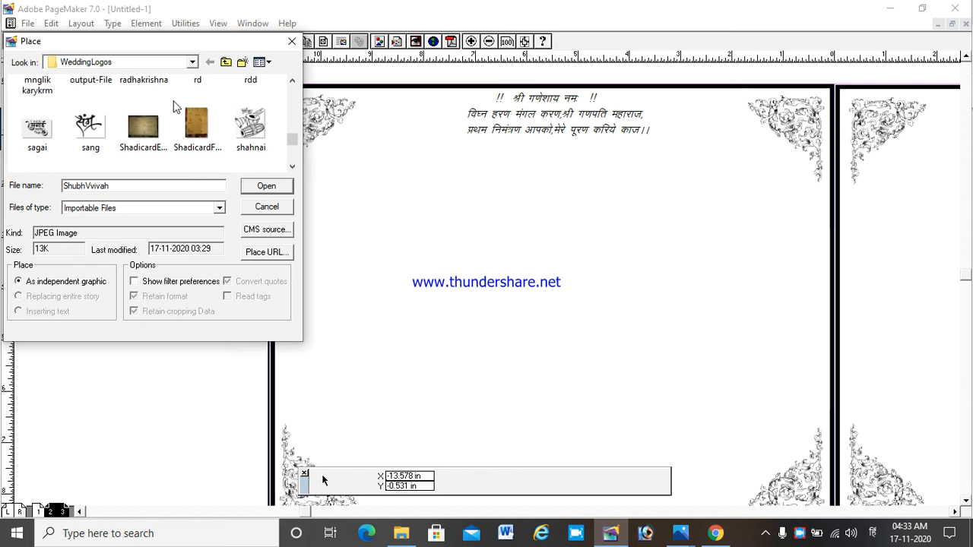
pyautogui.scroll(2, 175, 107)
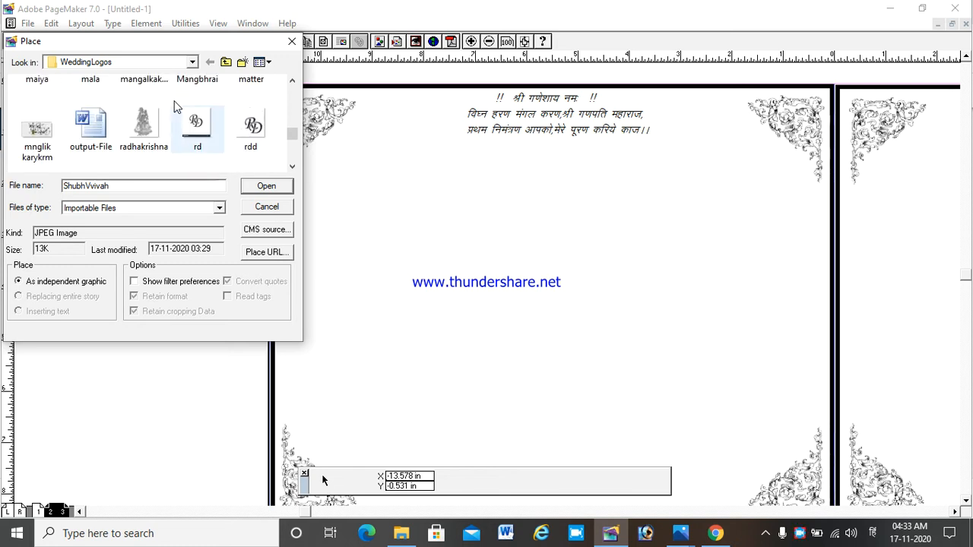
# Place the mnglik karykrm image below the verse on the left page, about 4.19 in wide and 0.60 in high
pyautogui.click(42, 131)
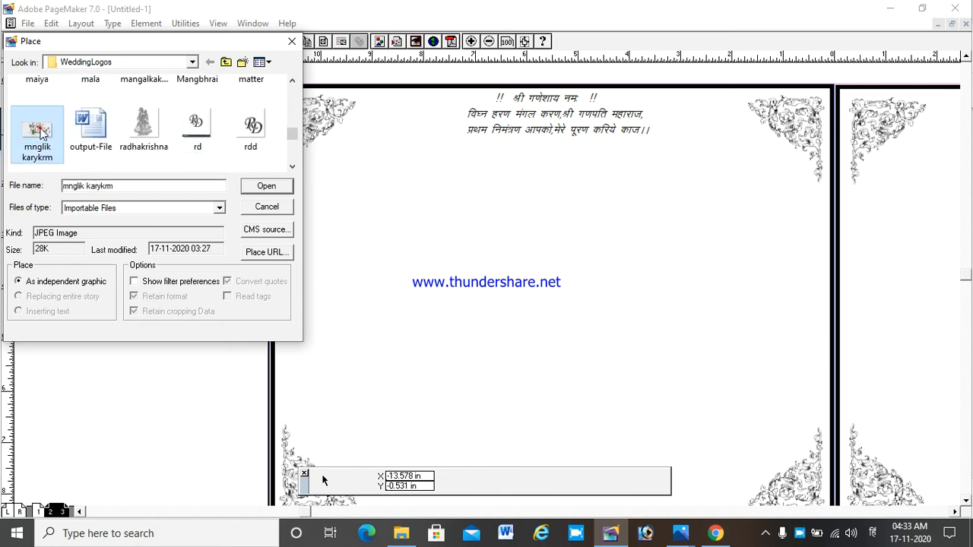
pyautogui.click(266, 187)
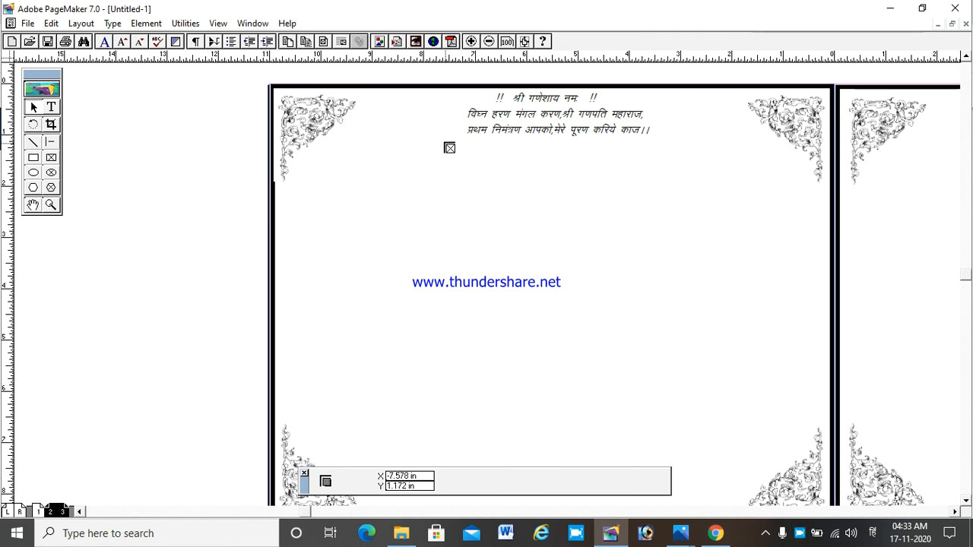
pyautogui.moveTo(436, 146)
pyautogui.mouseDown()
pyautogui.moveTo(575, 190)
pyautogui.moveTo(651, 180)
pyautogui.mouseUp()
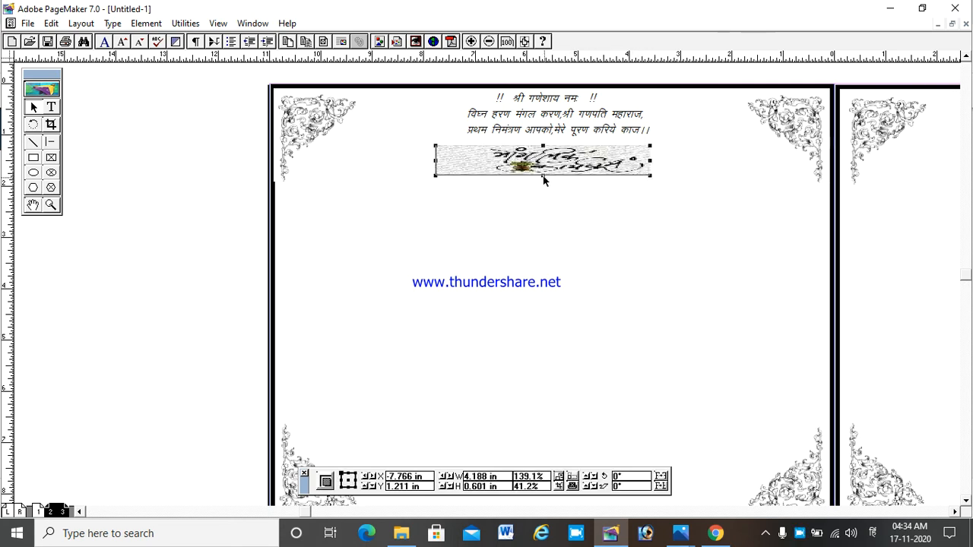
# Resize the programme heading graphic to about 3.42 in wide by 1.24 in high, move it just under the verse, and deselect it
pyautogui.moveTo(542, 176); pyautogui.dragTo(542, 198)
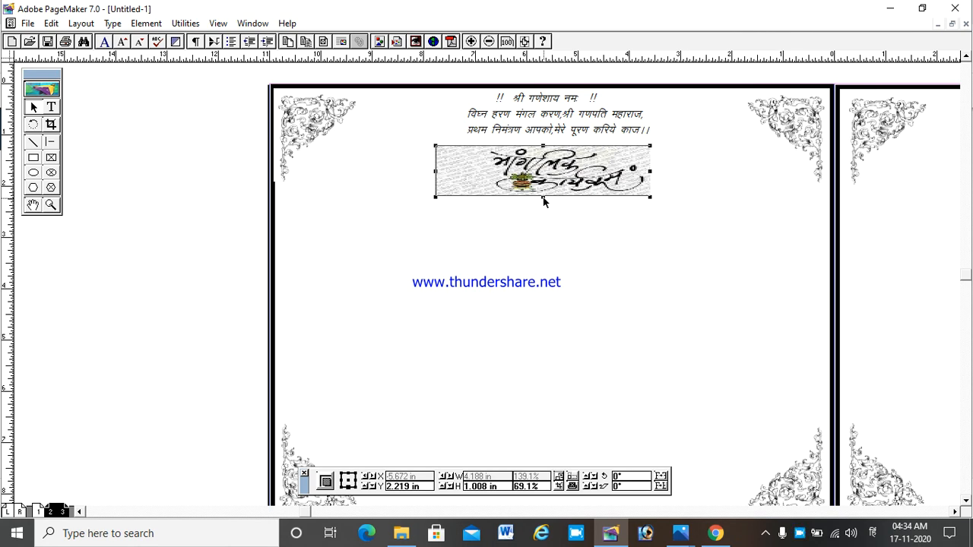
pyautogui.moveTo(543, 200); pyautogui.dragTo(548, 172)
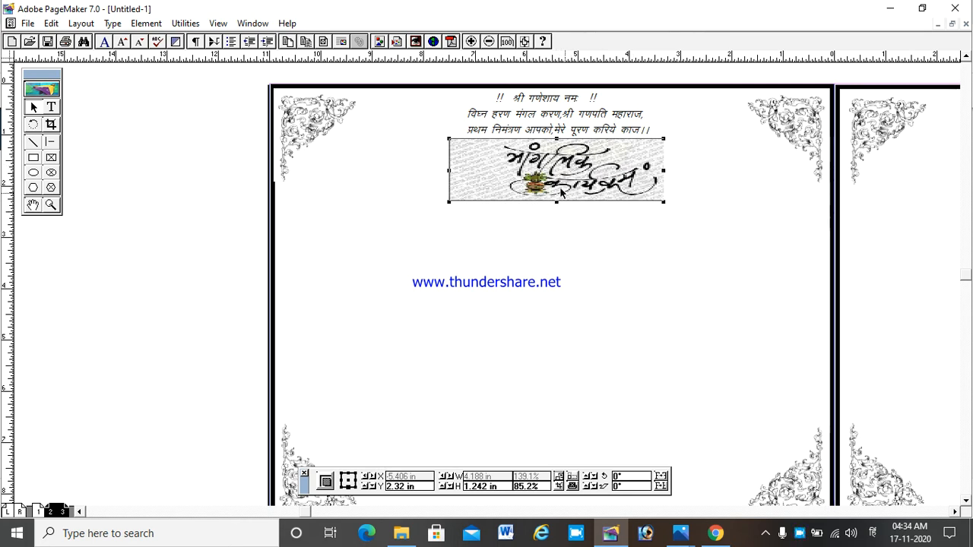
pyautogui.moveTo(451, 178); pyautogui.dragTo(487, 188)
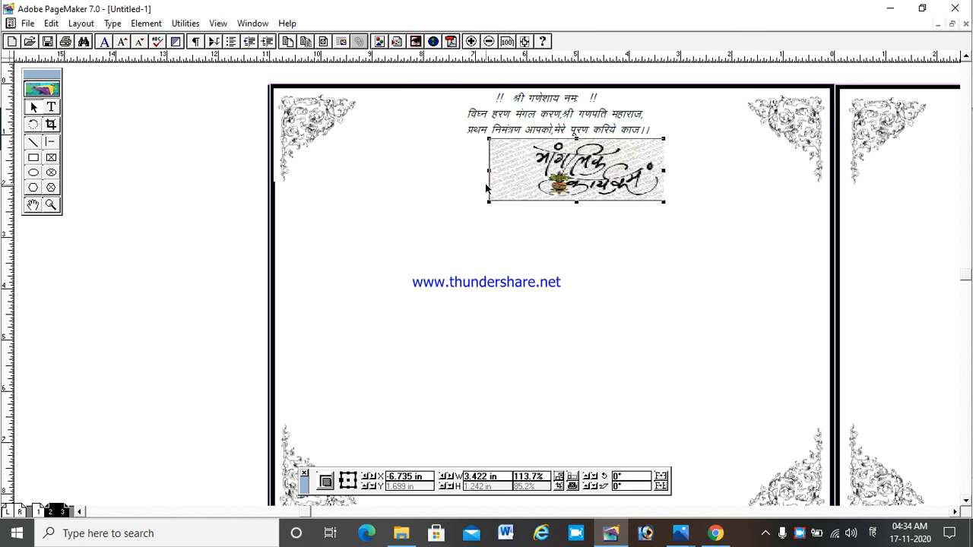
pyautogui.click(516, 224)
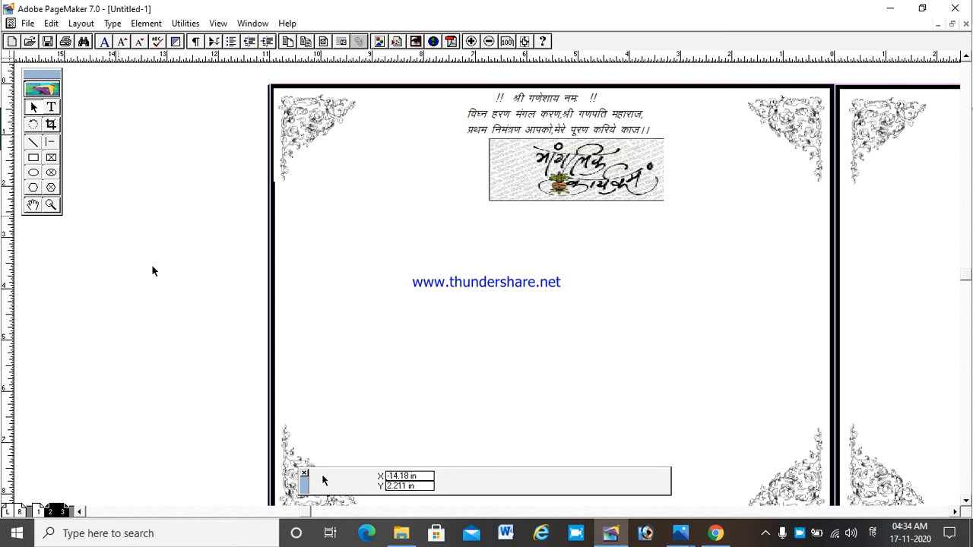
# Switch to File Explorer and examine the WeddingLogos folder's heading, ornament and figure images for use in the card
pyautogui.click(402, 534)
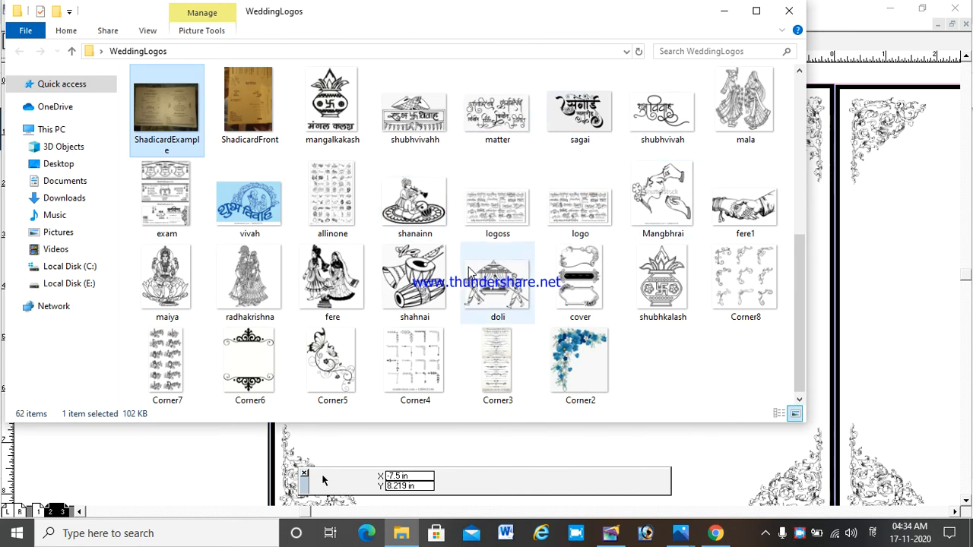
pyautogui.scroll(2, 339, 350)
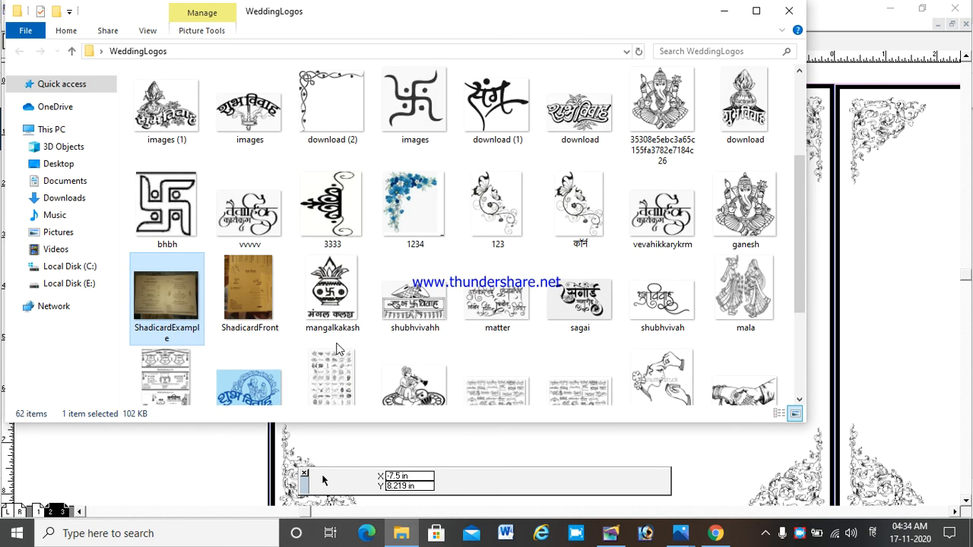
pyautogui.scroll(2, 339, 350)
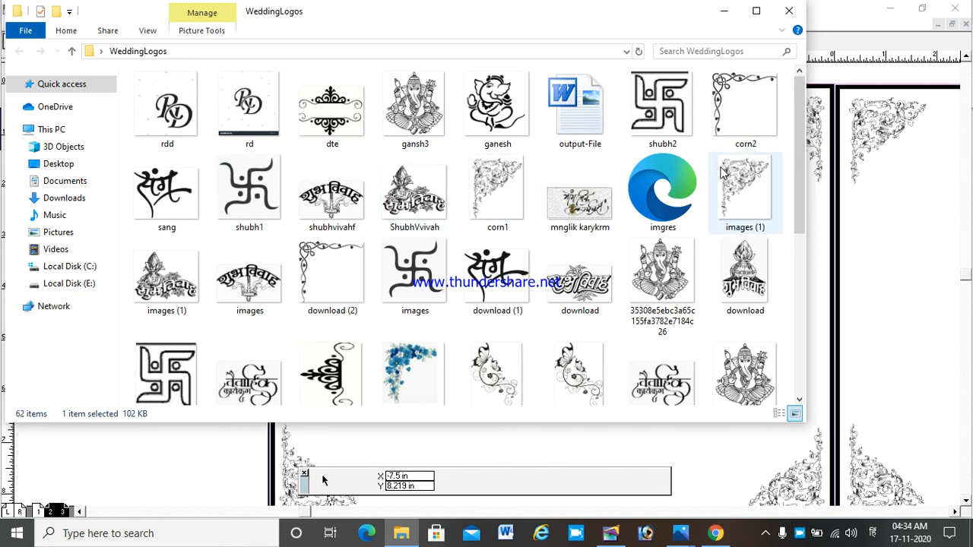
pyautogui.scroll(-3, 723, 175)
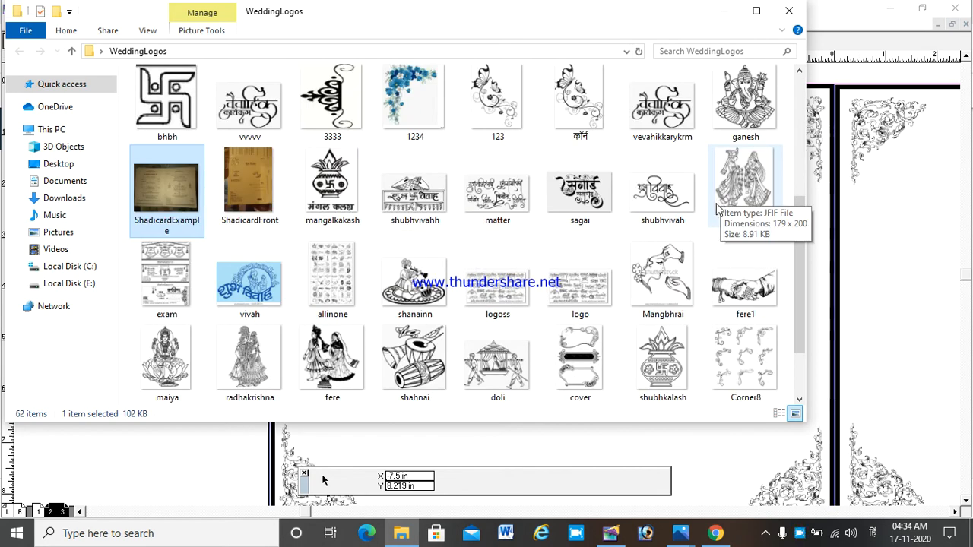
pyautogui.scroll(-1, 707, 251)
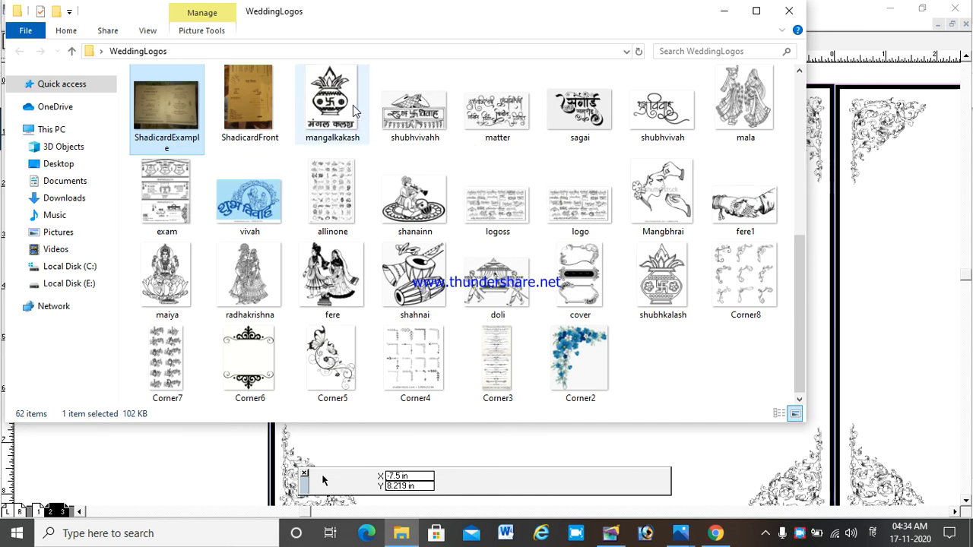
pyautogui.scroll(1, 353, 110)
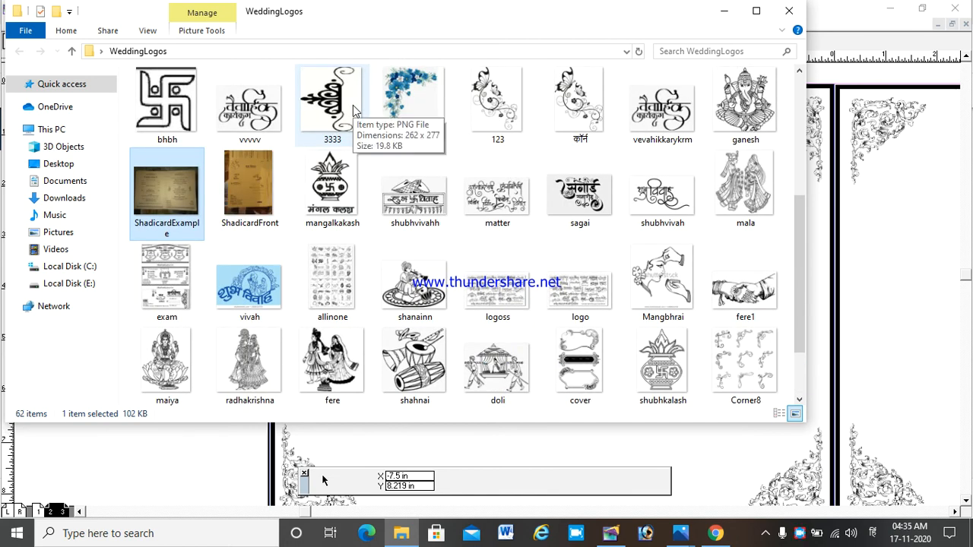
pyautogui.scroll(3, 353, 111)
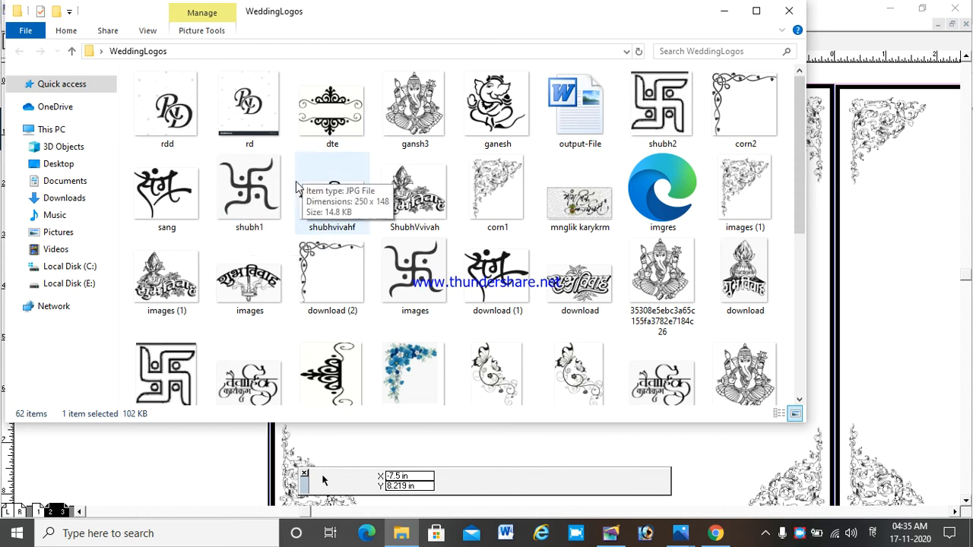
pyautogui.scroll(-2, 502, 311)
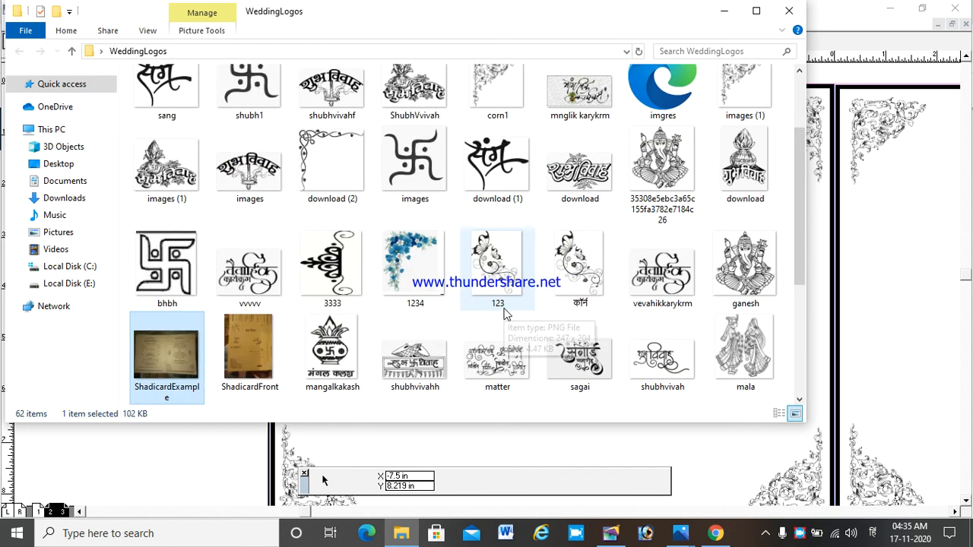
pyautogui.scroll(-3, 502, 320)
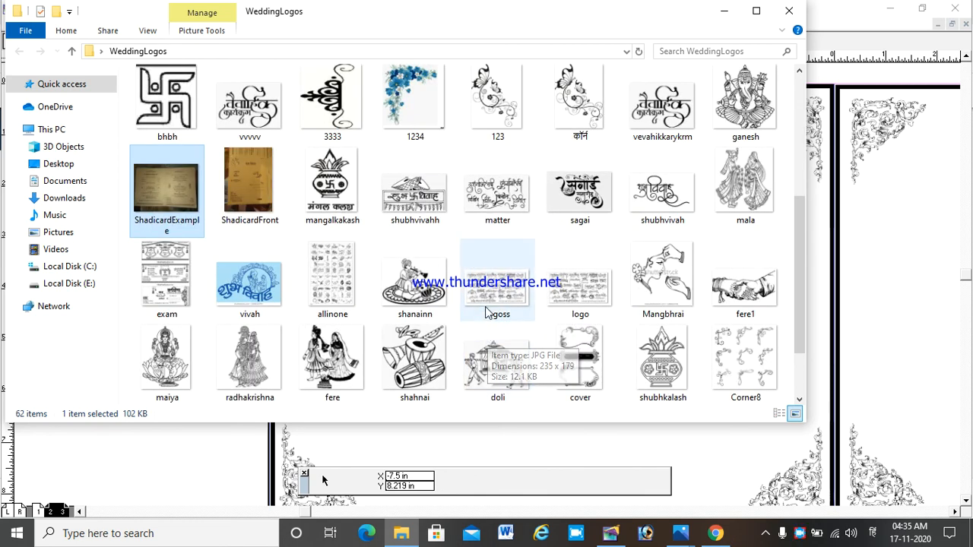
pyautogui.scroll(-2, 494, 311)
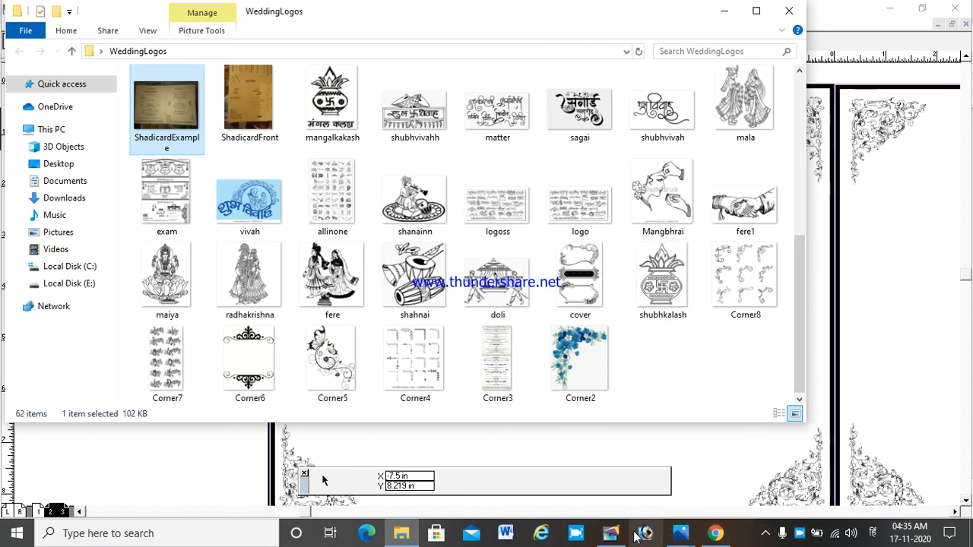
# Switch to Chrome, copy the programme lines from गुरुवार ,26 नवम्बर 2020 through सजल नयन प्रातः बेला, and return to PageMaker
pyautogui.moveTo(680, 533)
pyautogui.moveTo(709, 504)
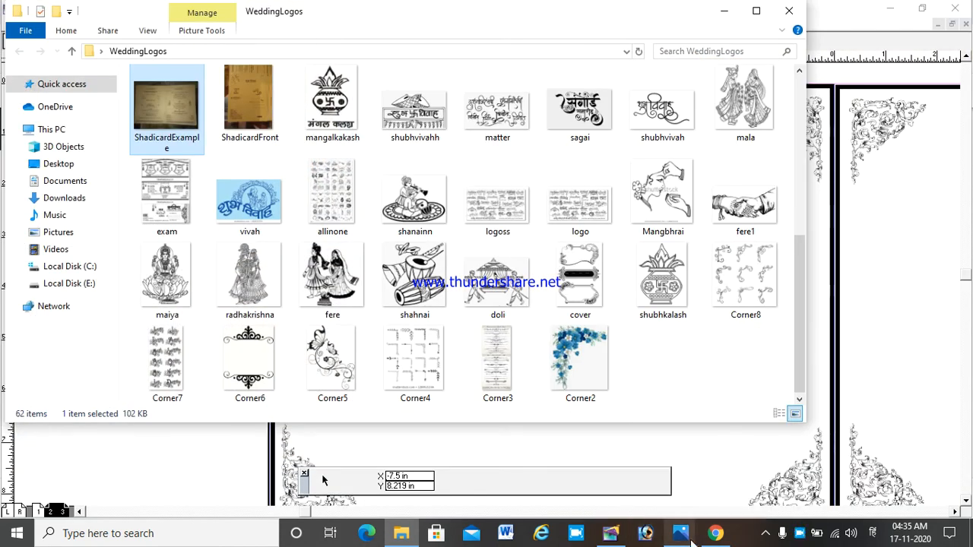
pyautogui.click(716, 533)
pyautogui.click(347, 305)
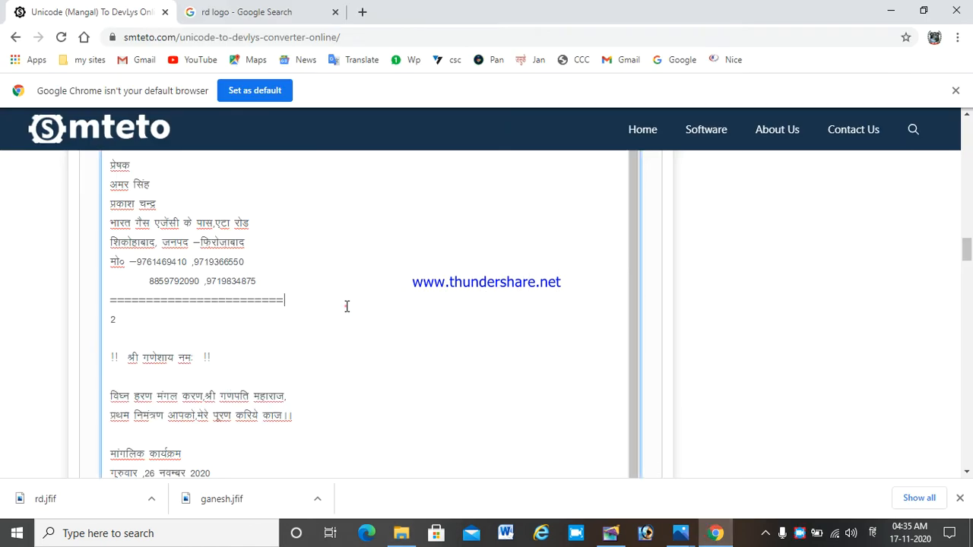
pyautogui.scroll(-3, 347, 306)
pyautogui.scroll(-1, 347, 306)
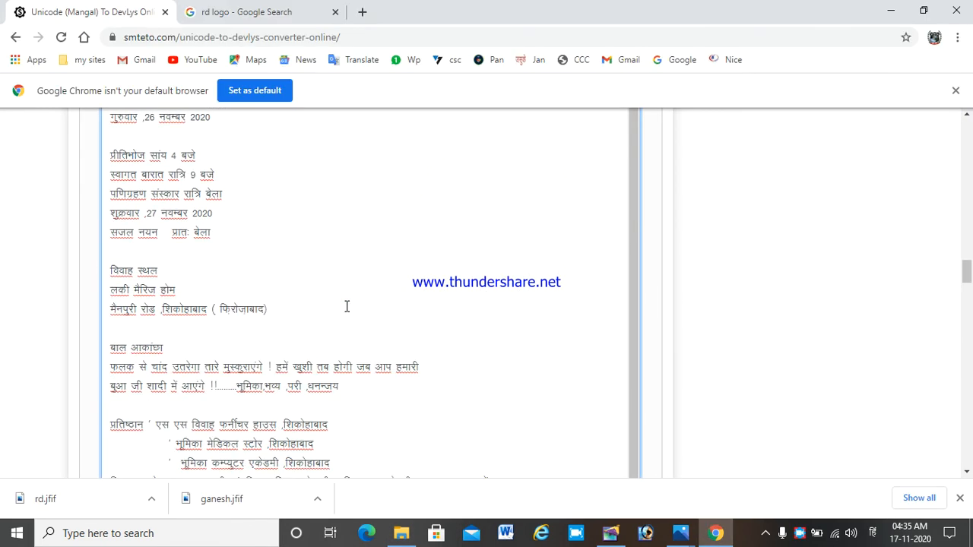
pyautogui.scroll(2, 342, 300)
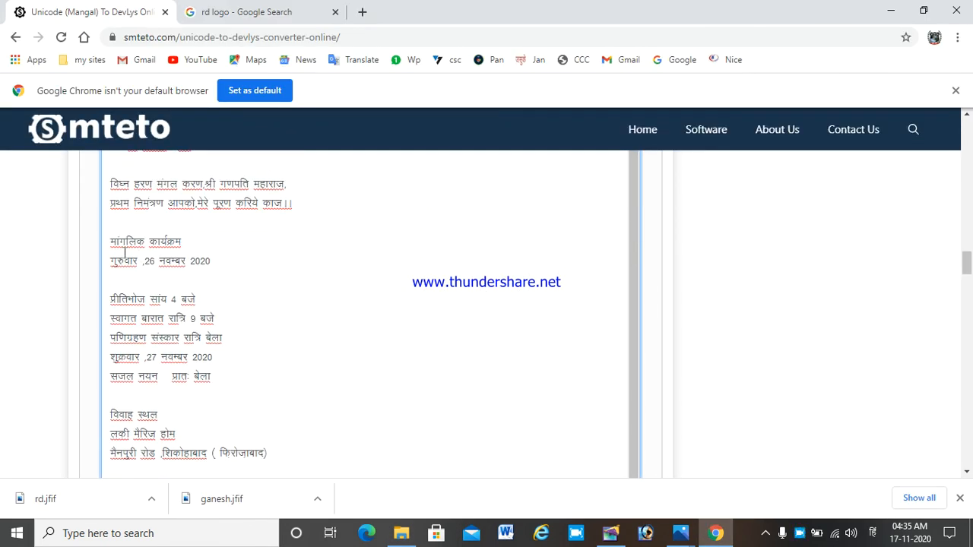
pyautogui.moveTo(124, 264); pyautogui.dragTo(244, 380)
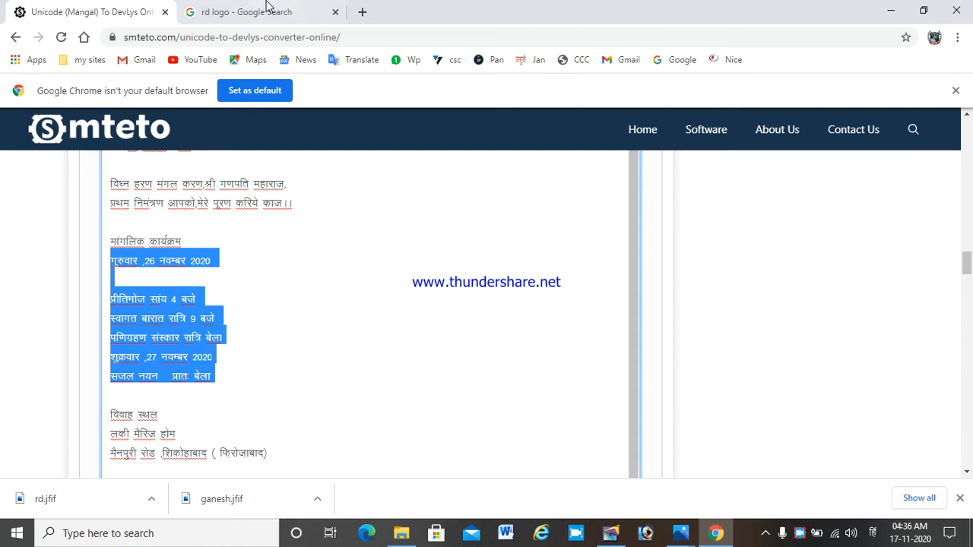
pyautogui.click(615, 532)
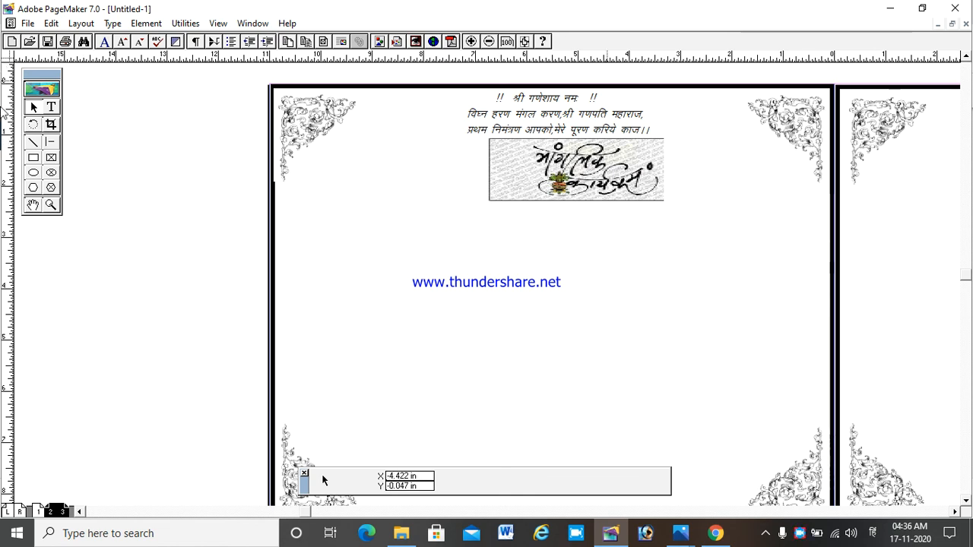
# Paste the copied programme lines into a new text block under the programme heading graphic on the left page
pyautogui.click(52, 109)
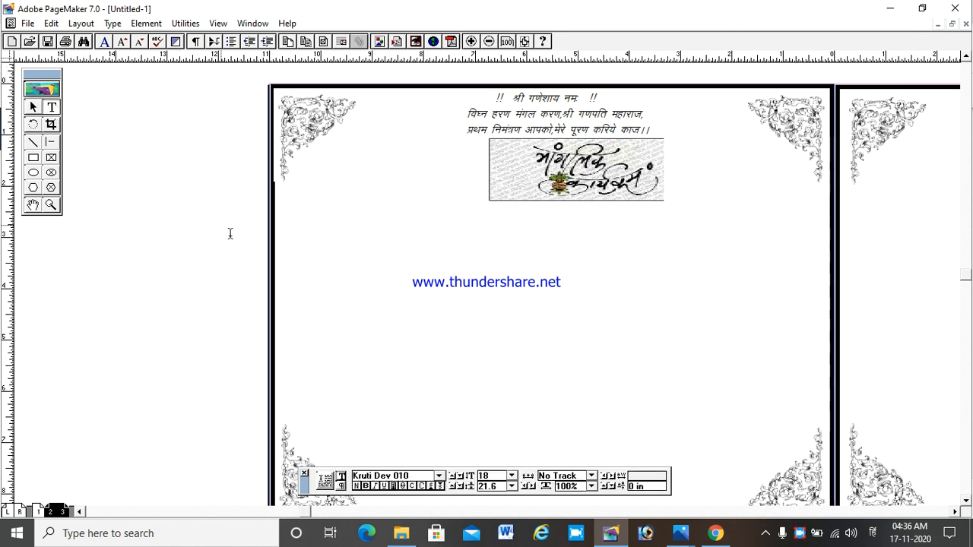
pyautogui.moveTo(434, 231); pyautogui.dragTo(734, 358)
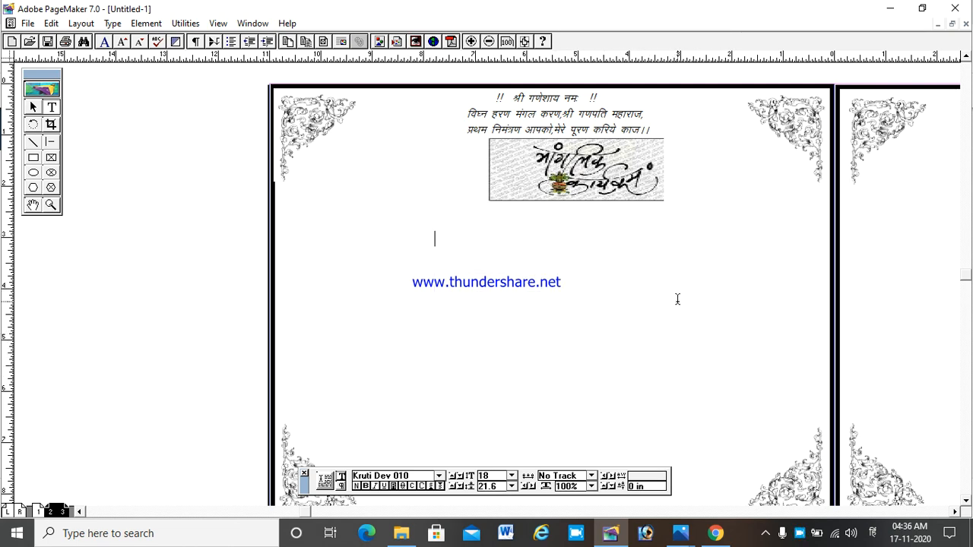
pyautogui.hotkey('ctrl', 'v')
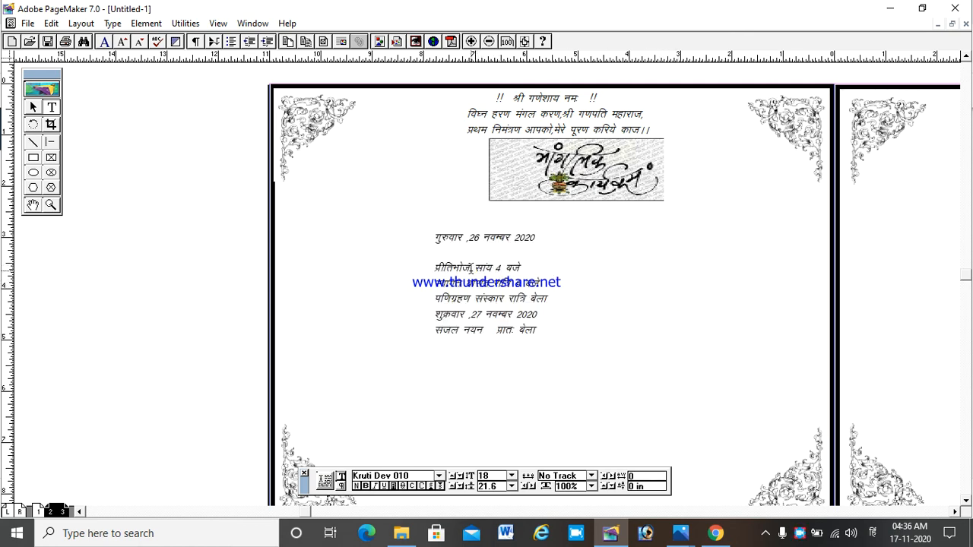
# Fill the gap between प्रीतिभोज and सांय 4 बजे with a long dotted leader
pyautogui.click(473, 271)
pyautogui.press('Tab')
pyautogui.press('Tab')
pyautogui.press('Tab')
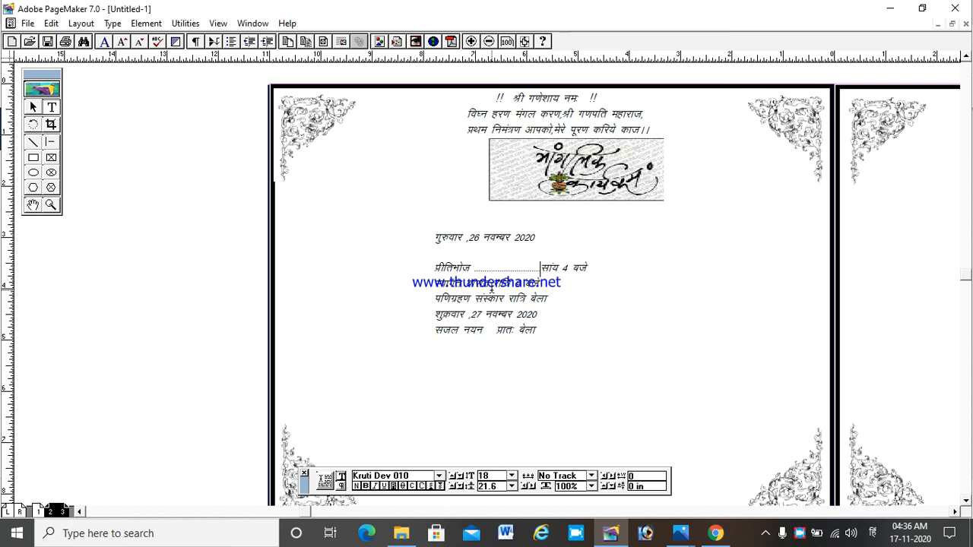
pyautogui.press('Tab')
pyautogui.press('Tab')
pyautogui.press('Tab')
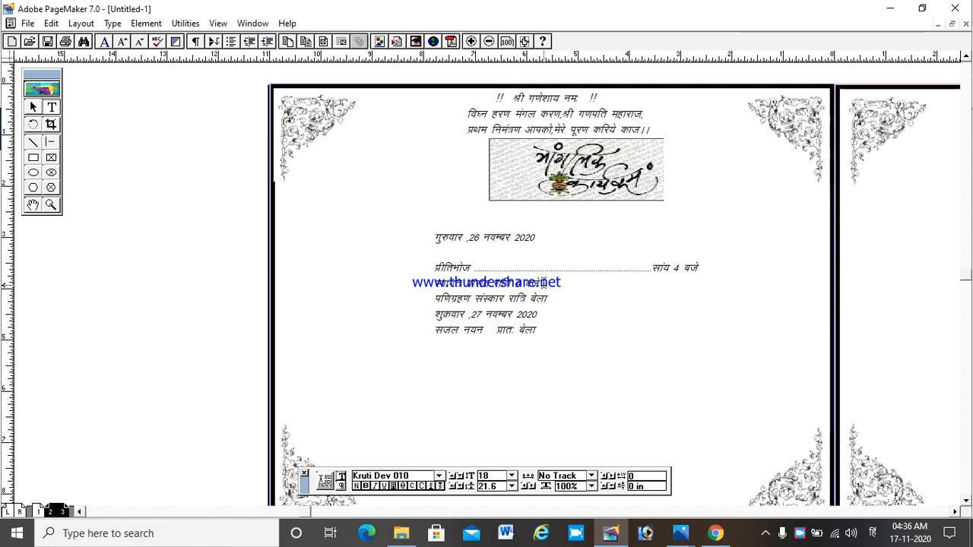
# Add dotted leaders before रात्रि 9 बजे and रात्रि बेला, aligning both times with the प्रीतिभोज line's time
pyautogui.write('..........................................................')
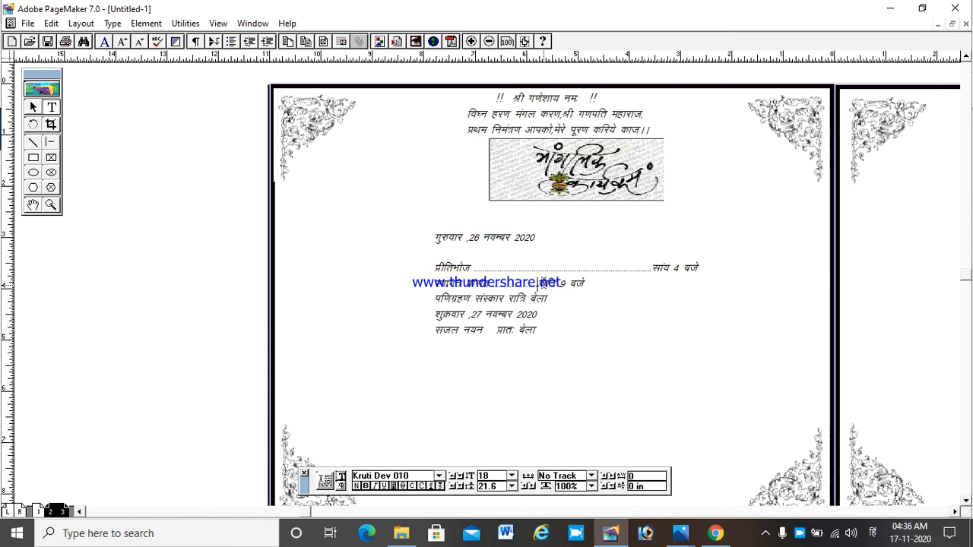
pyautogui.write('......')
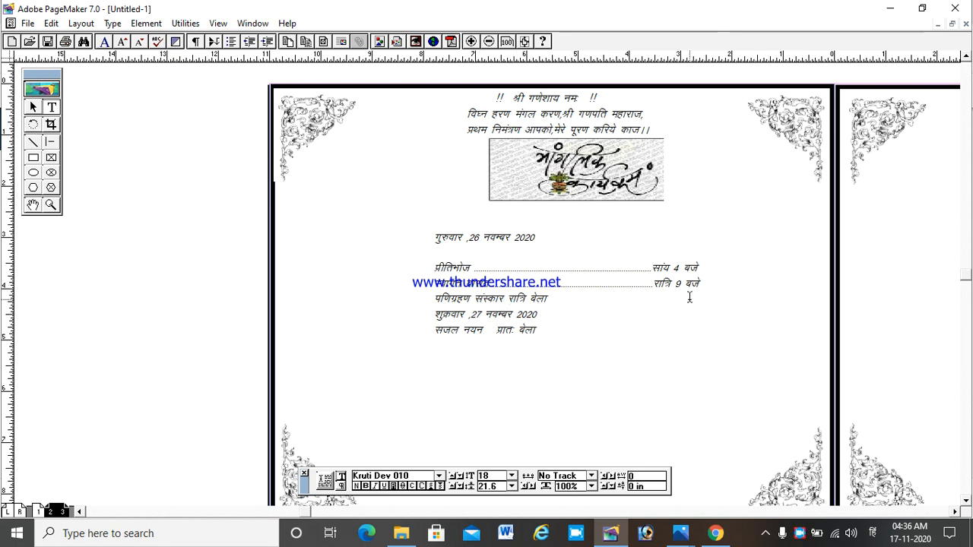
pyautogui.press('Left')
pyautogui.write('..............................')
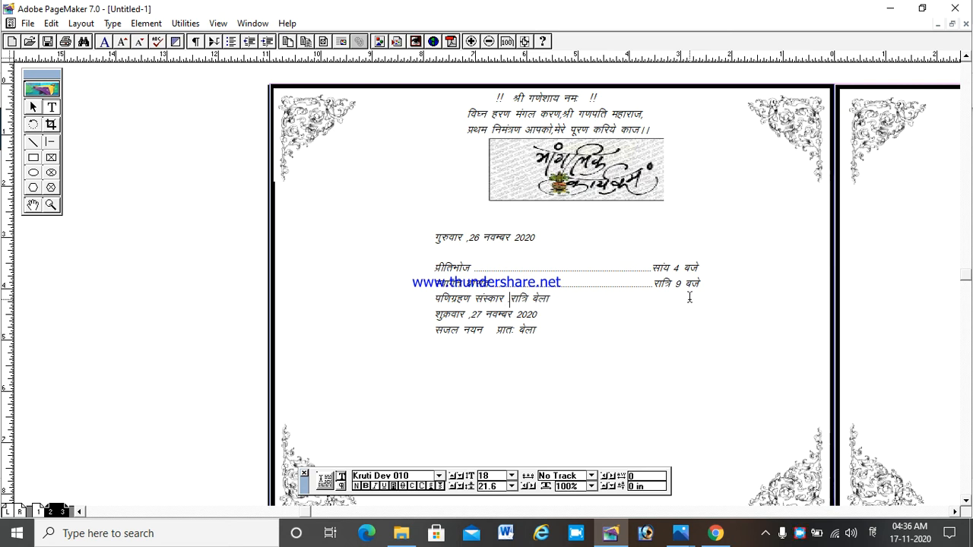
pyautogui.write('........................')
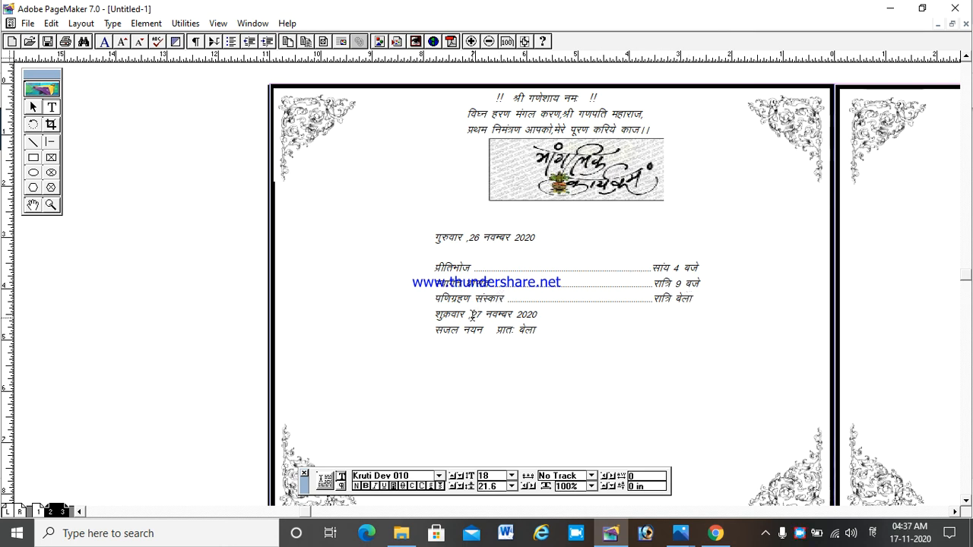
# Start the सजल नयन line one line lower and fill its gap before प्रातः बेला with an aligned dotted leader
pyautogui.click(472, 314)
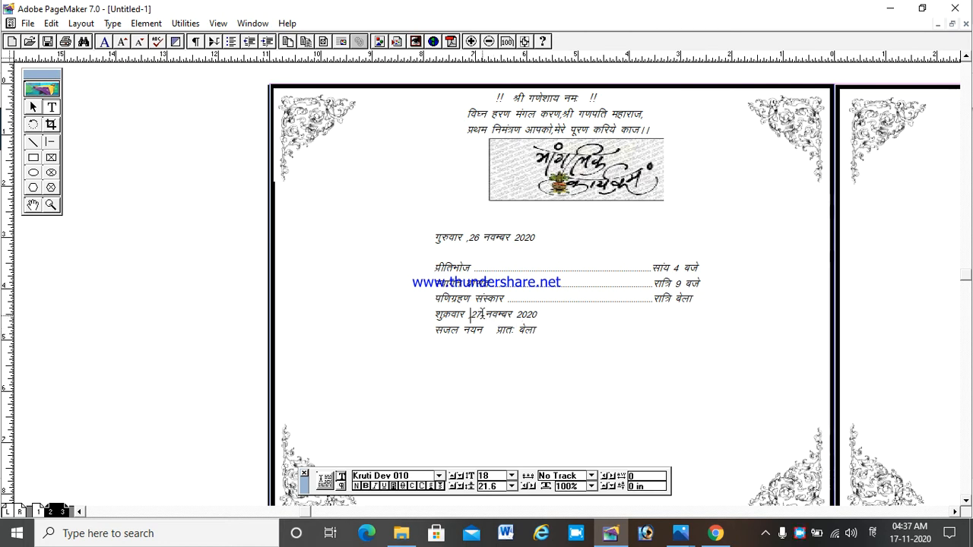
pyautogui.click(562, 314)
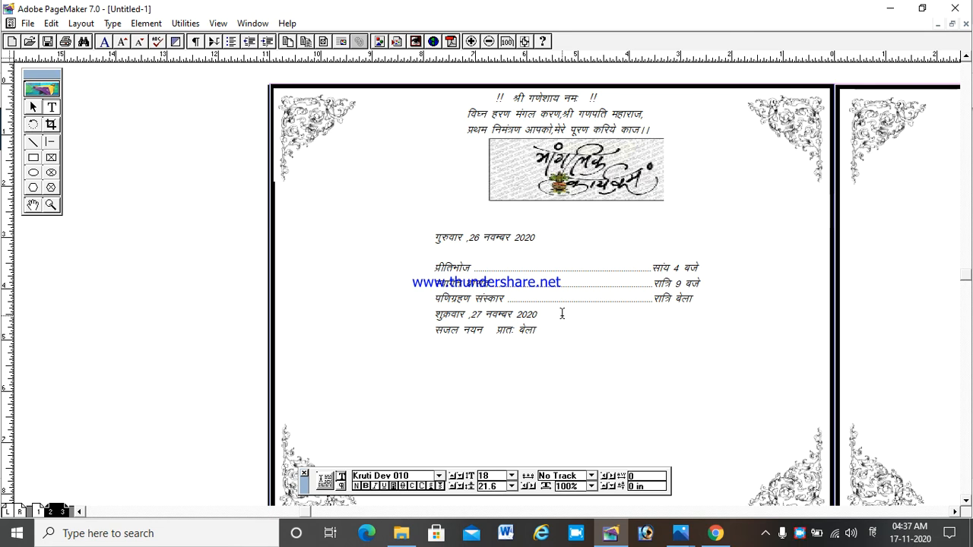
pyautogui.click(435, 330)
pyautogui.press('Return')
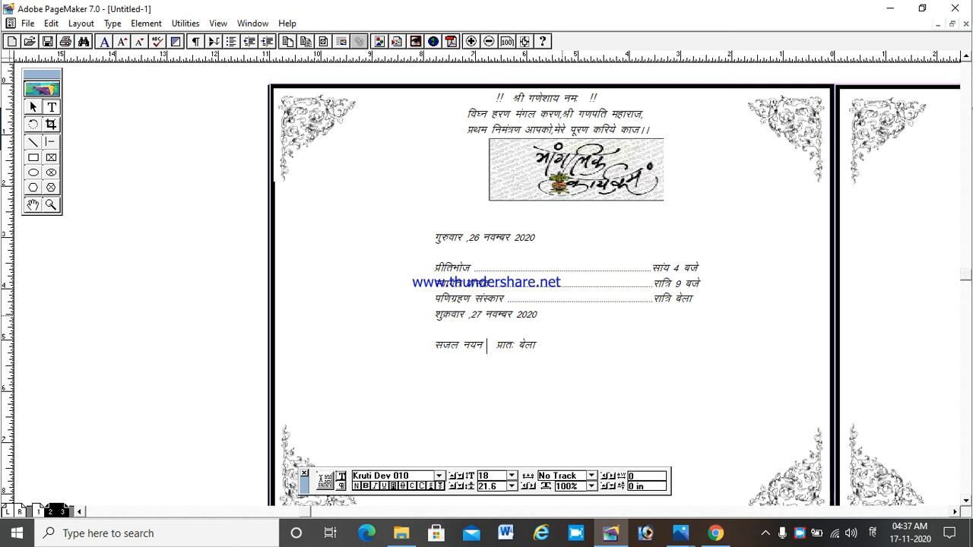
pyautogui.write('..............................')
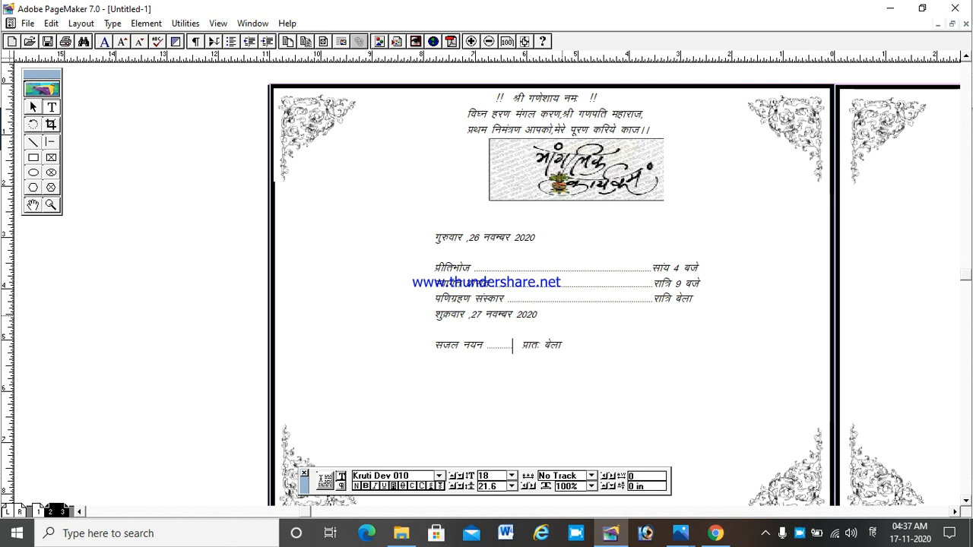
pyautogui.write('...............')
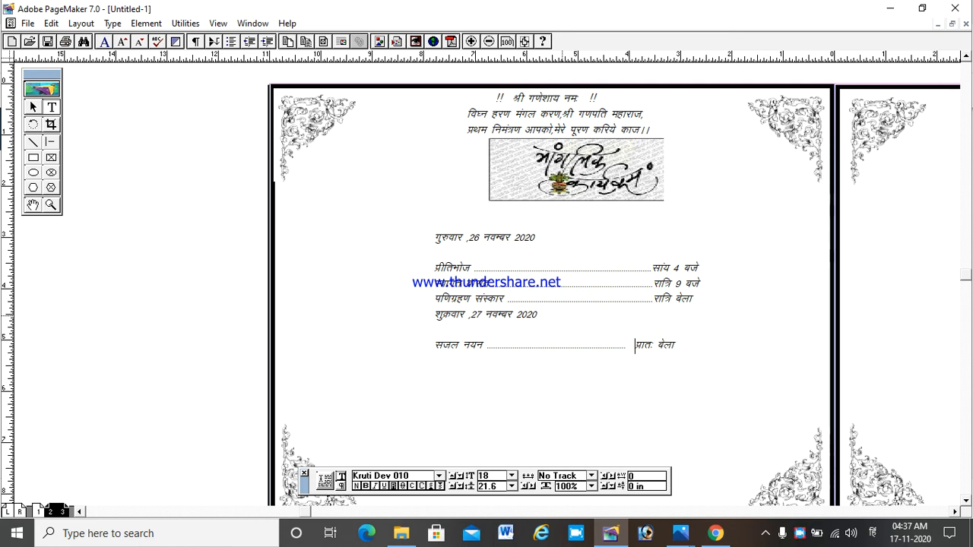
pyautogui.press('BackSpace')
pyautogui.press('BackSpace')
pyautogui.write('................')
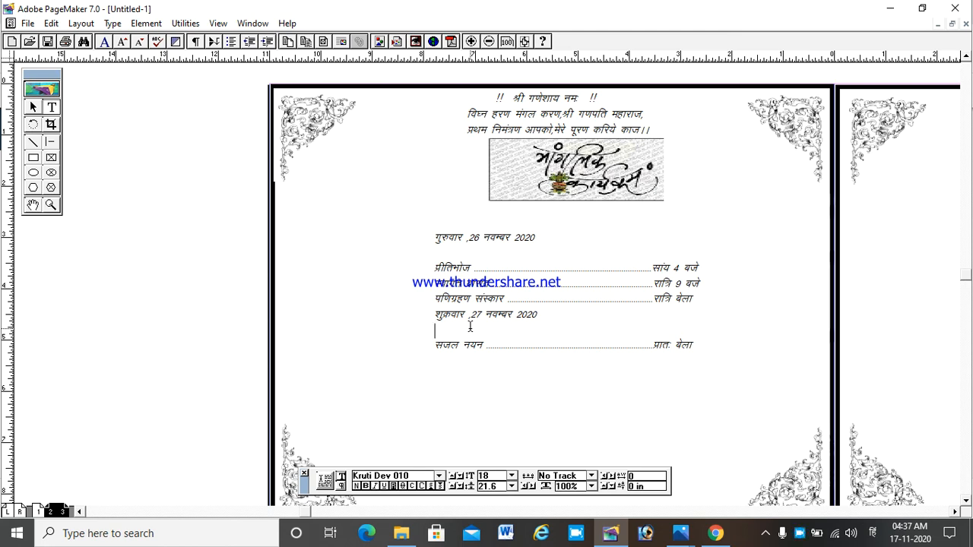
# Set off the शुक्रवार ,27 नवम्बर 2020 line with one blank line above and one below
pyautogui.press('BackSpace')
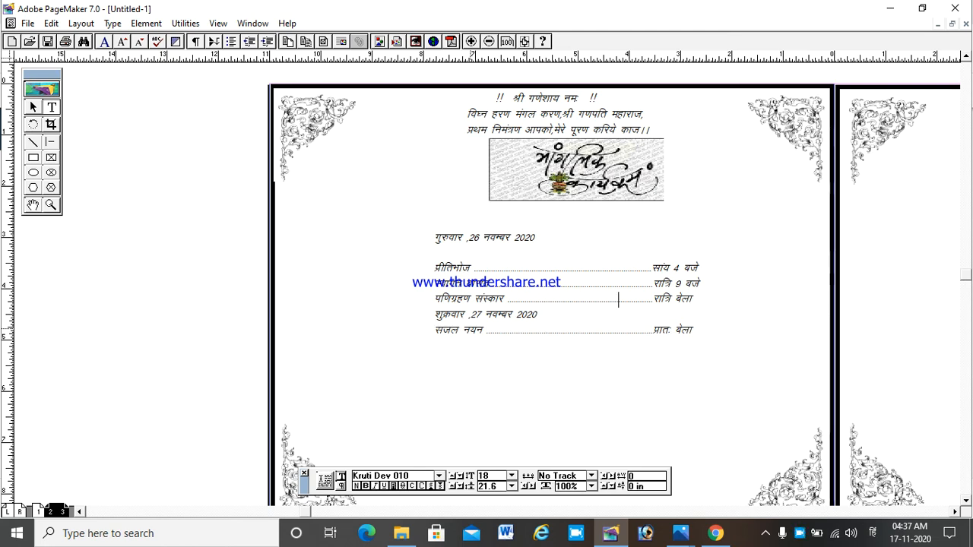
pyautogui.click(435, 314)
pyautogui.press('Return')
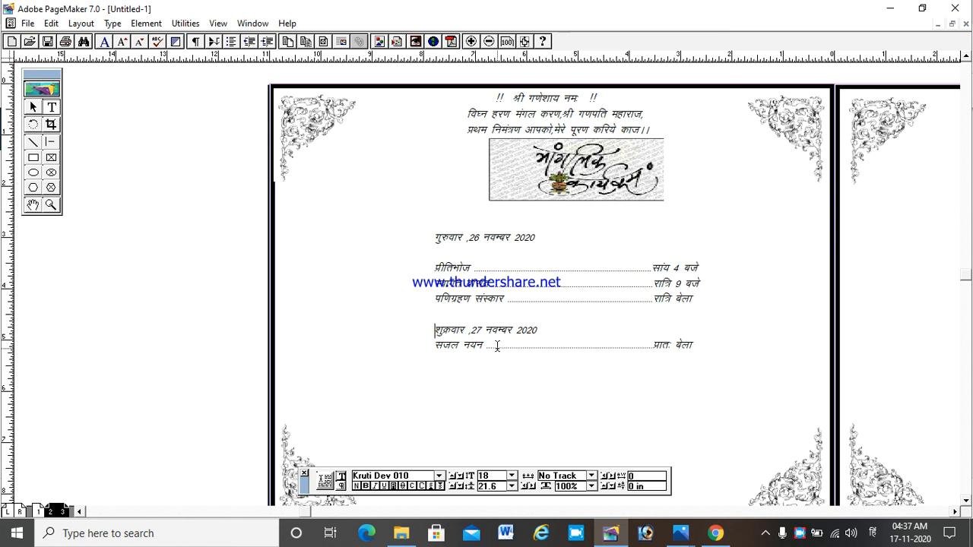
pyautogui.press('Return')
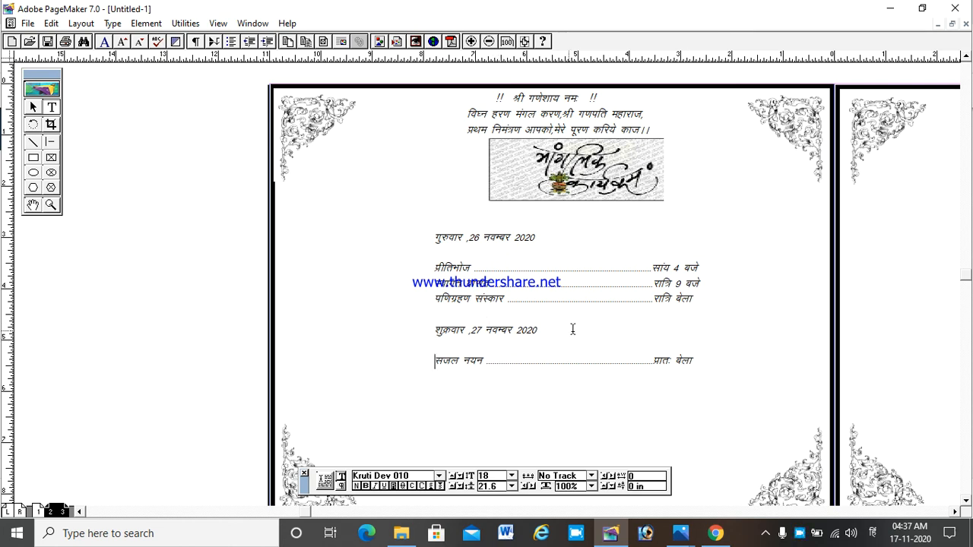
pyautogui.click(712, 358)
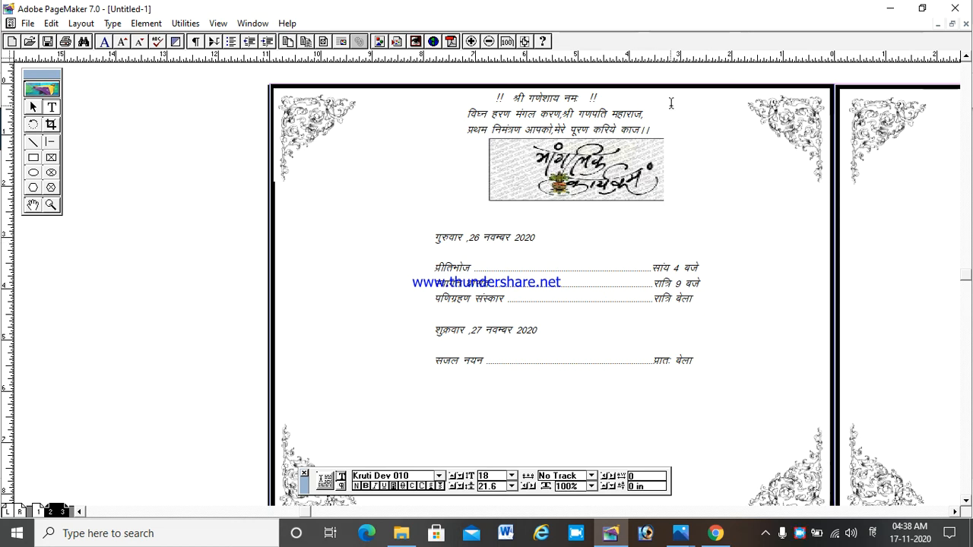
# Switch to Photos and examine the programme and venue sections of the reference card in ShadicardExample.jpeg
pyautogui.click(680, 533)
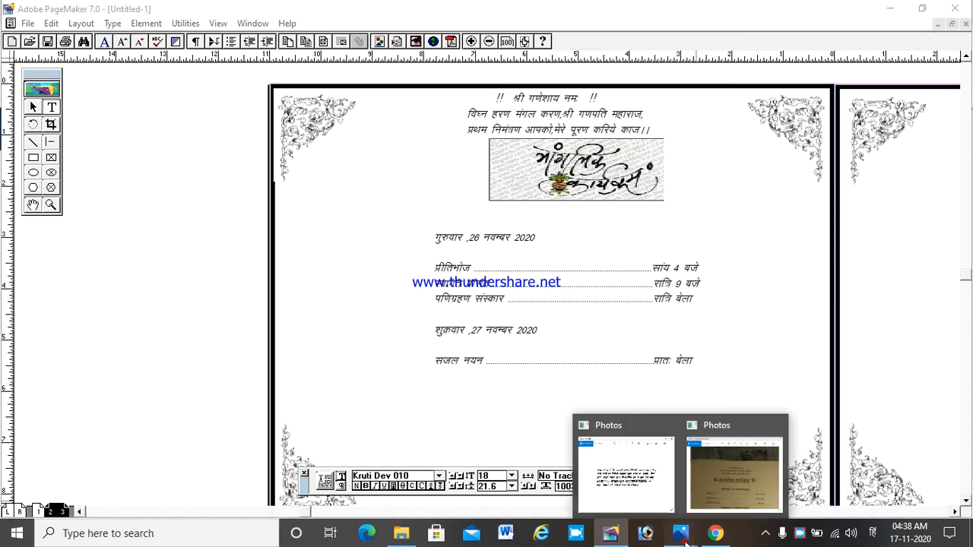
pyautogui.click(738, 465)
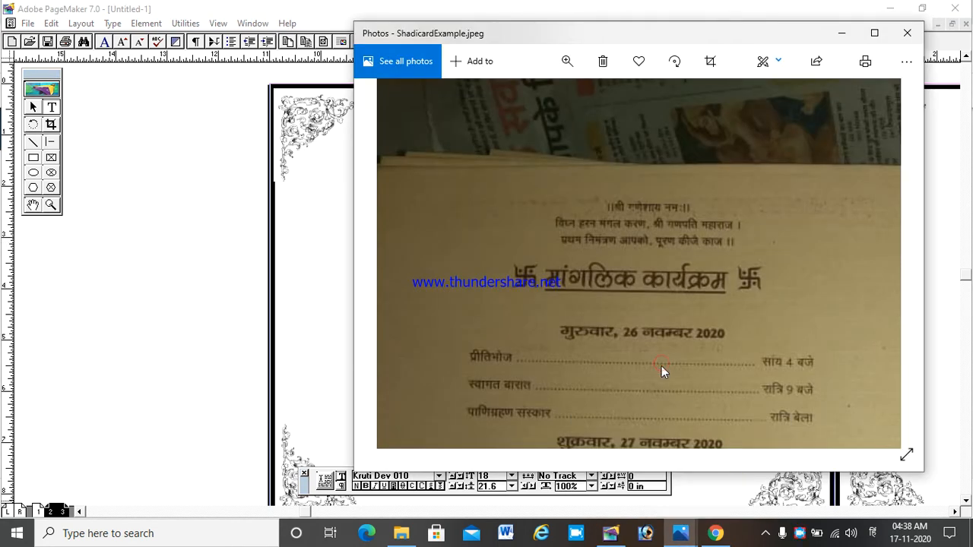
pyautogui.moveTo(662, 366); pyautogui.dragTo(617, 175)
pyautogui.moveTo(627, 338); pyautogui.dragTo(634, 500)
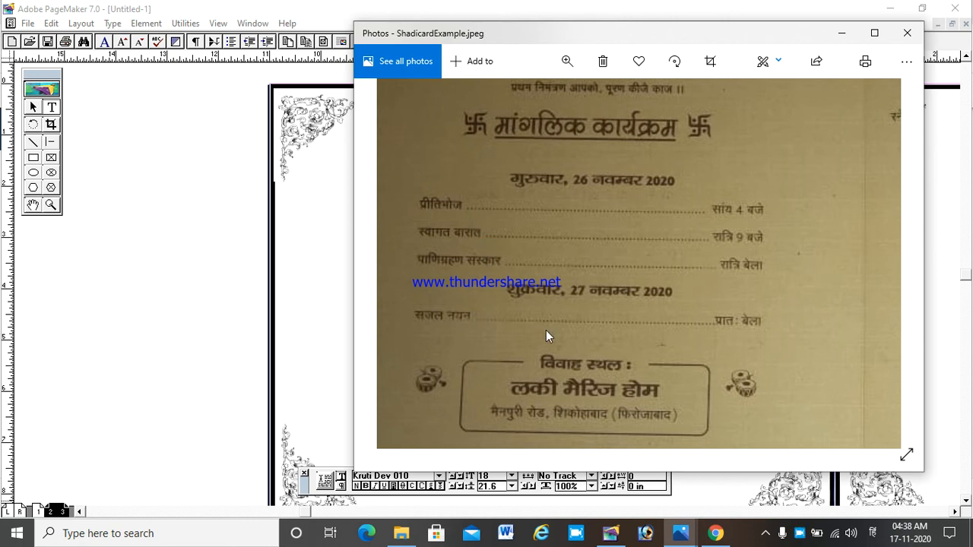
pyautogui.moveTo(549, 334); pyautogui.dragTo(552, 198)
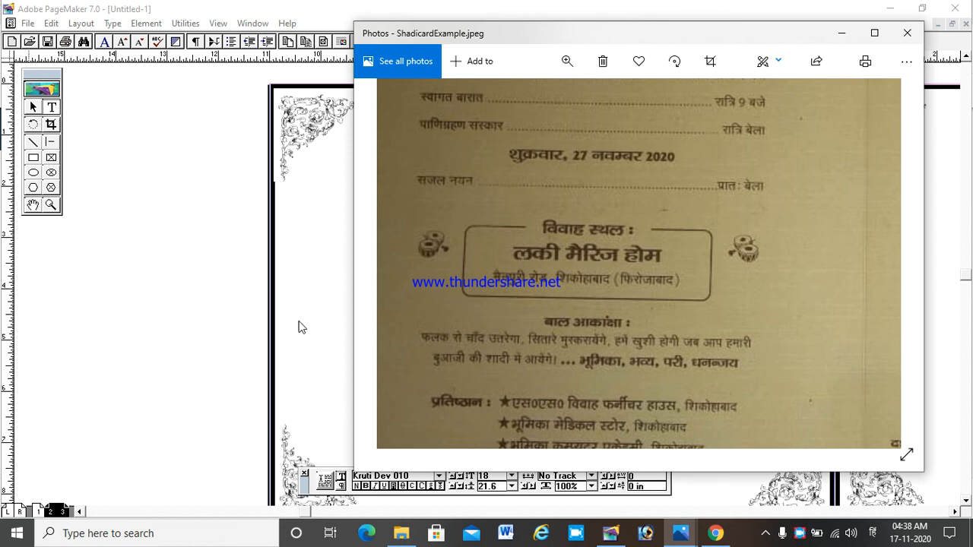
# Switch to Chrome, copy the three venue lines starting with विवाह स्थल, and return to PageMaker
pyautogui.click(716, 536)
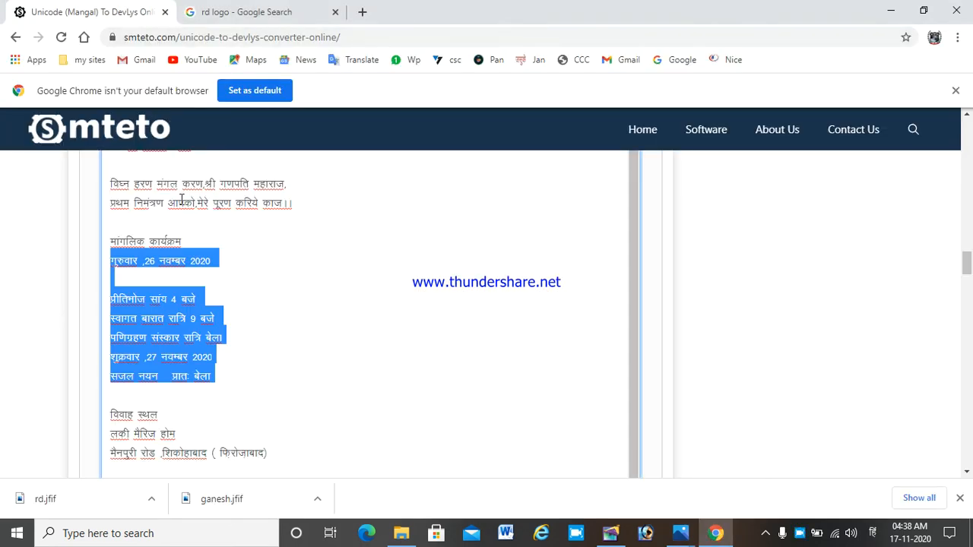
pyautogui.click(235, 272)
pyautogui.scroll(-1, 235, 275)
pyautogui.scroll(-3, 236, 278)
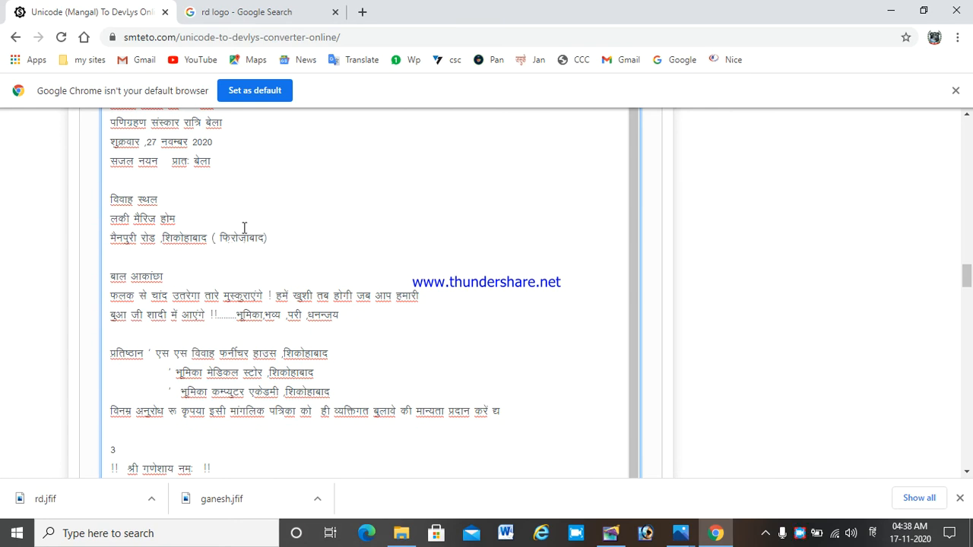
pyautogui.moveTo(270, 238); pyautogui.dragTo(110, 200)
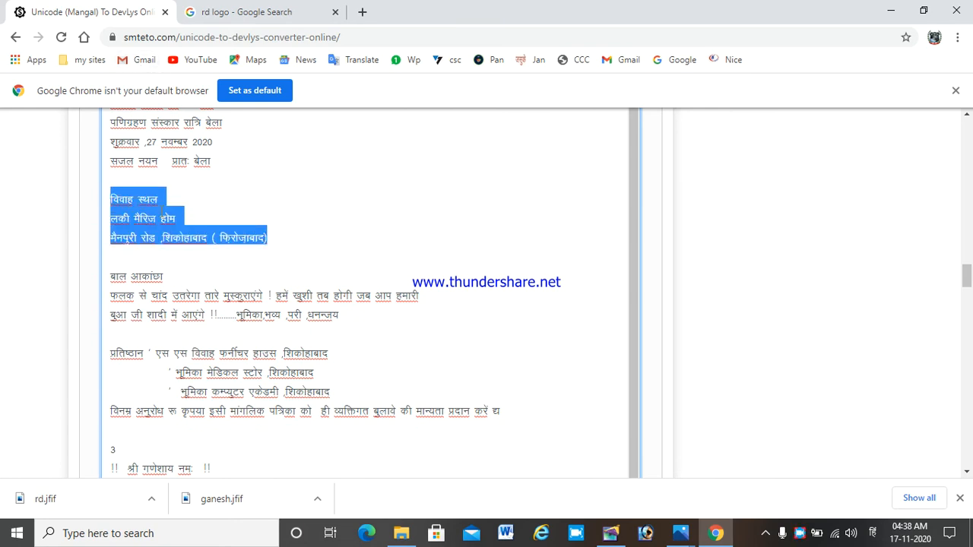
pyautogui.rightClick(147, 220)
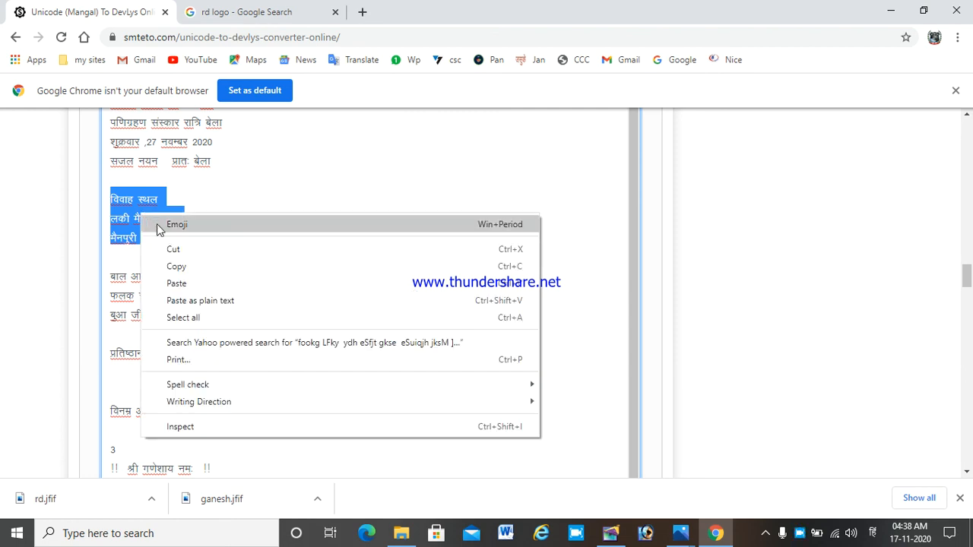
pyautogui.click(172, 263)
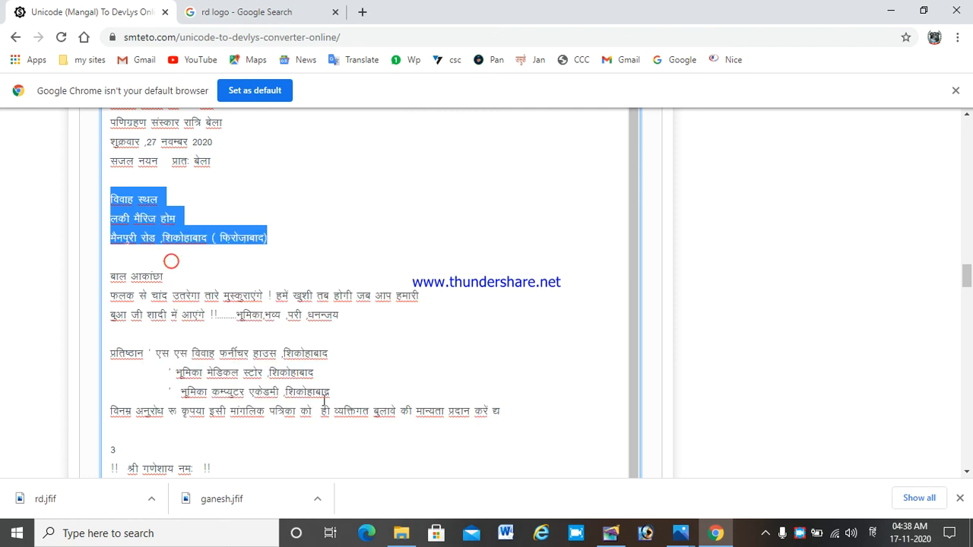
pyautogui.click(610, 533)
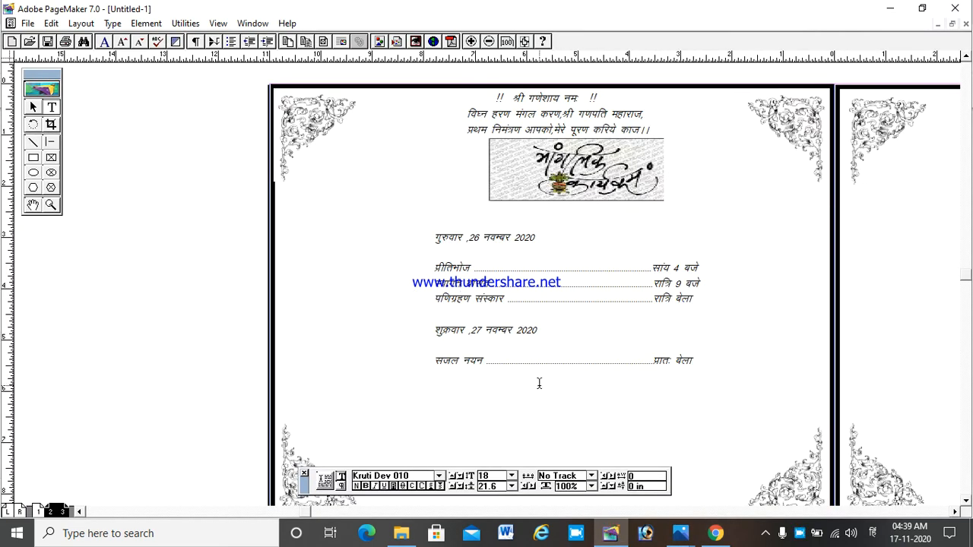
# Paste the copied venue lines into a new text block below the सजल नयन line
pyautogui.click(380, 415)
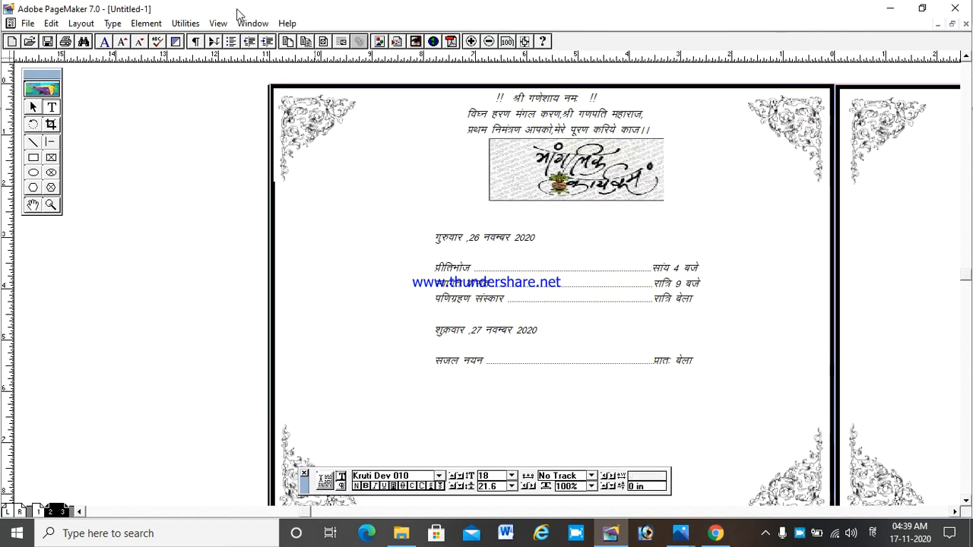
pyautogui.click(51, 108)
pyautogui.moveTo(433, 384); pyautogui.dragTo(516, 412)
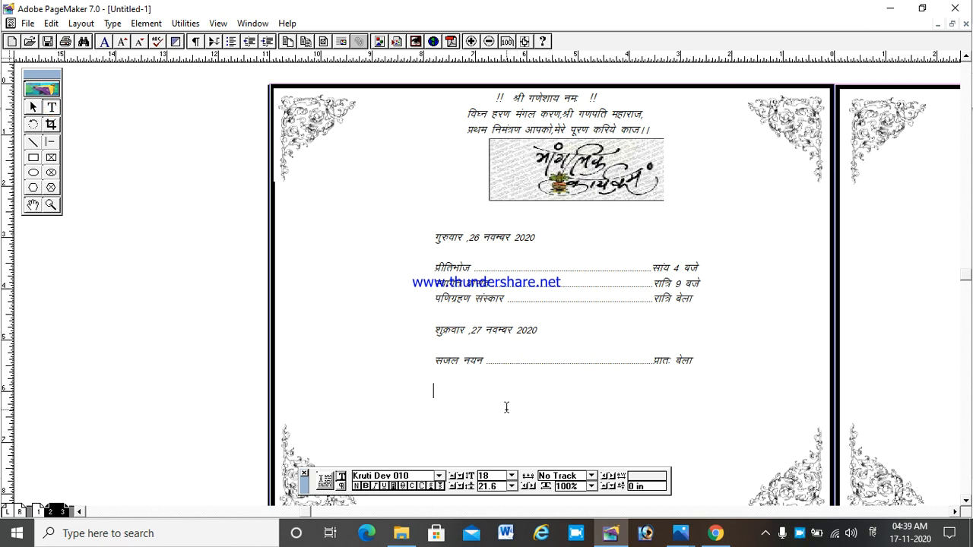
pyautogui.hotkey('ctrl', 'v')
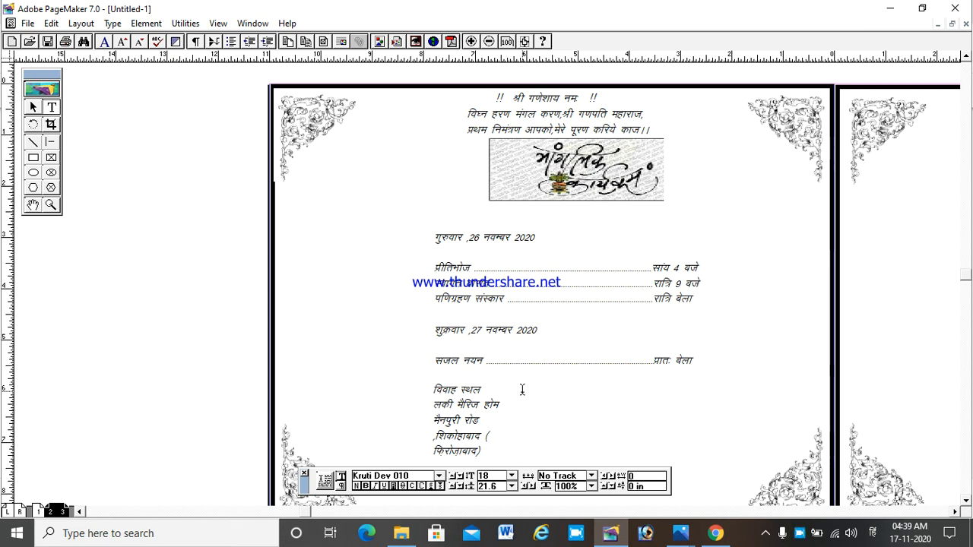
# Widen the venue text block to about 6.44 in so its address fits on one line
pyautogui.click(32, 107)
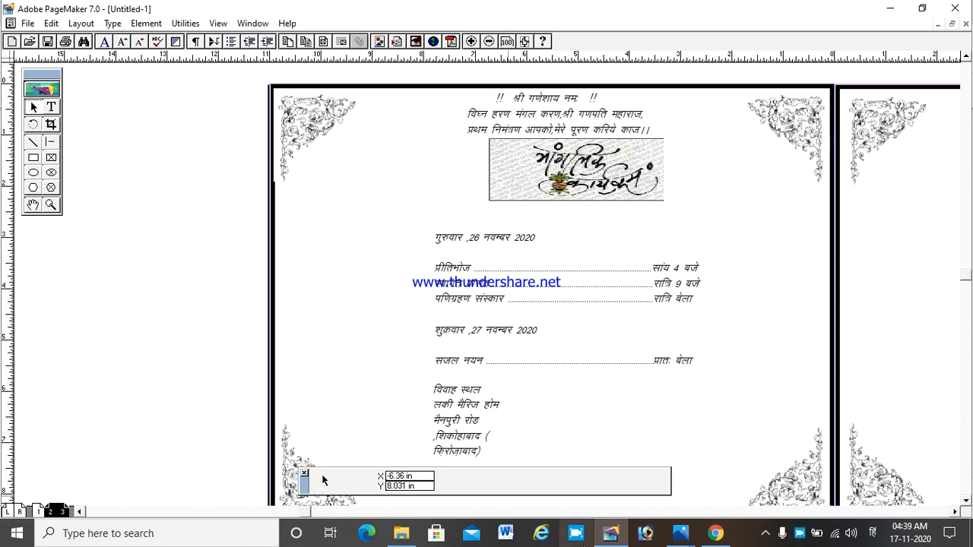
pyautogui.click(475, 428)
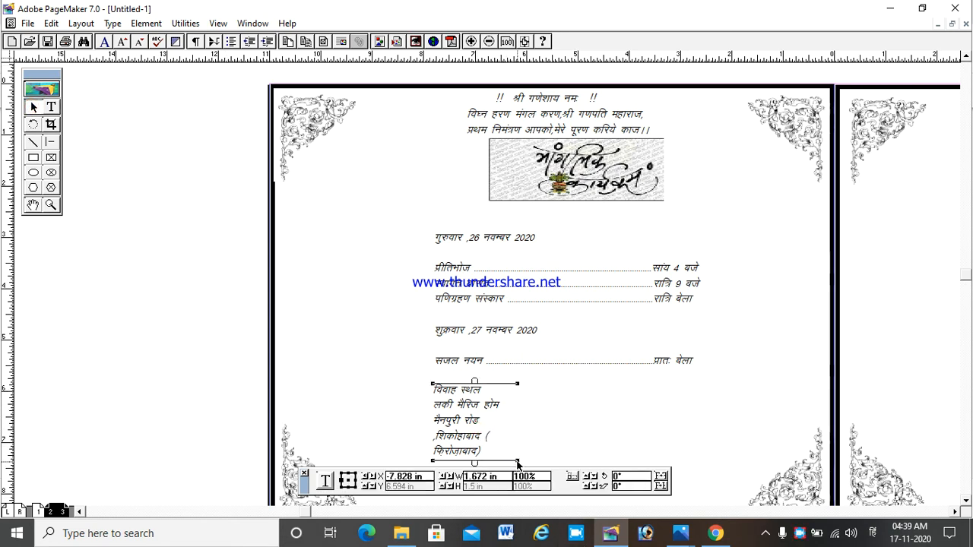
pyautogui.moveTo(518, 463); pyautogui.dragTo(757, 450)
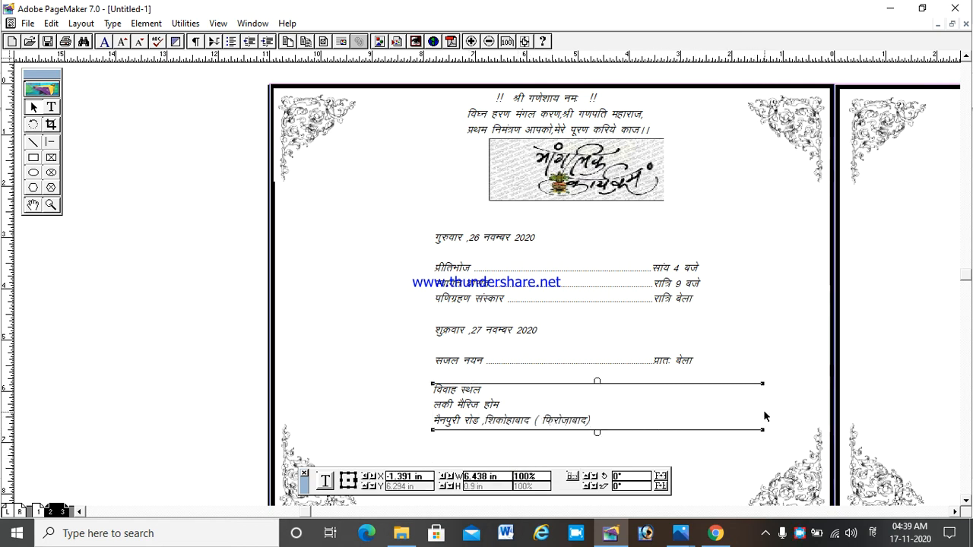
# Narrow the venue text block to 3.25 in and centre it beneath the सजल नयन line
pyautogui.moveTo(762, 430); pyautogui.dragTo(601, 435)
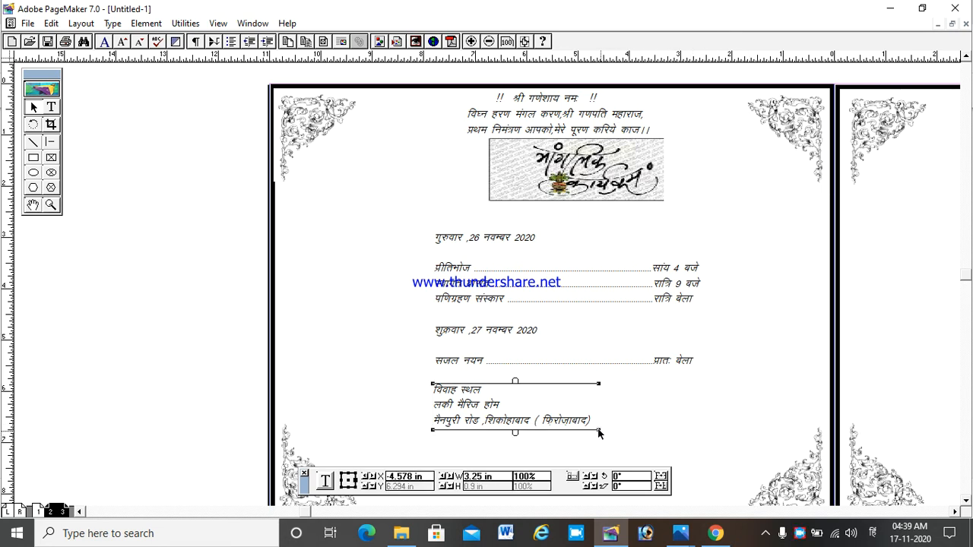
pyautogui.moveTo(491, 408); pyautogui.dragTo(535, 401)
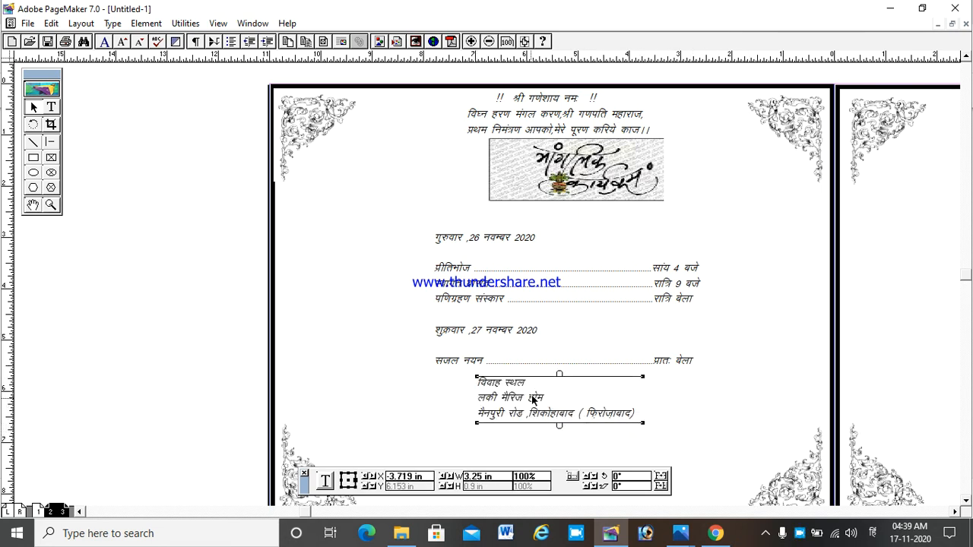
# Set the leading of the whole programme text, from गुरुवार to the सजल नयन line, to 17
pyautogui.click(582, 352)
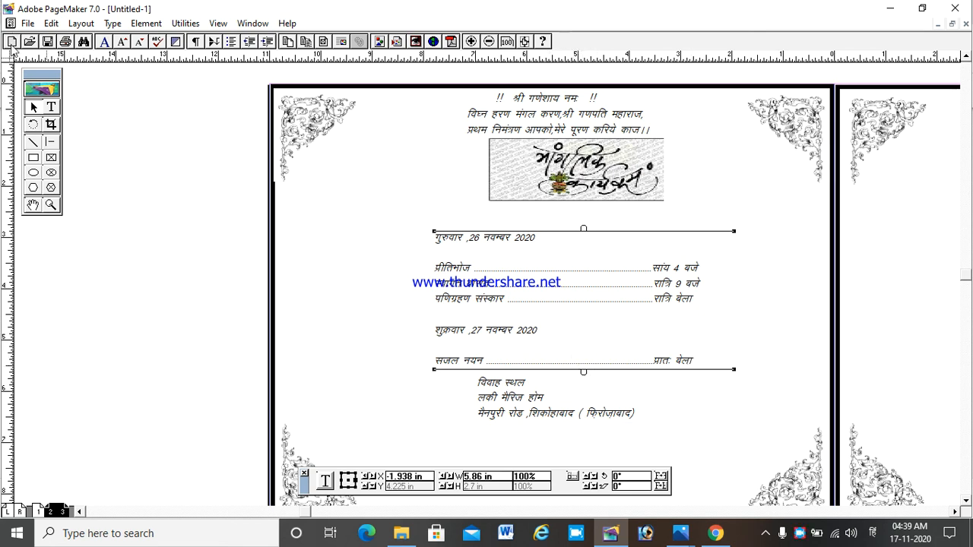
pyautogui.click(51, 108)
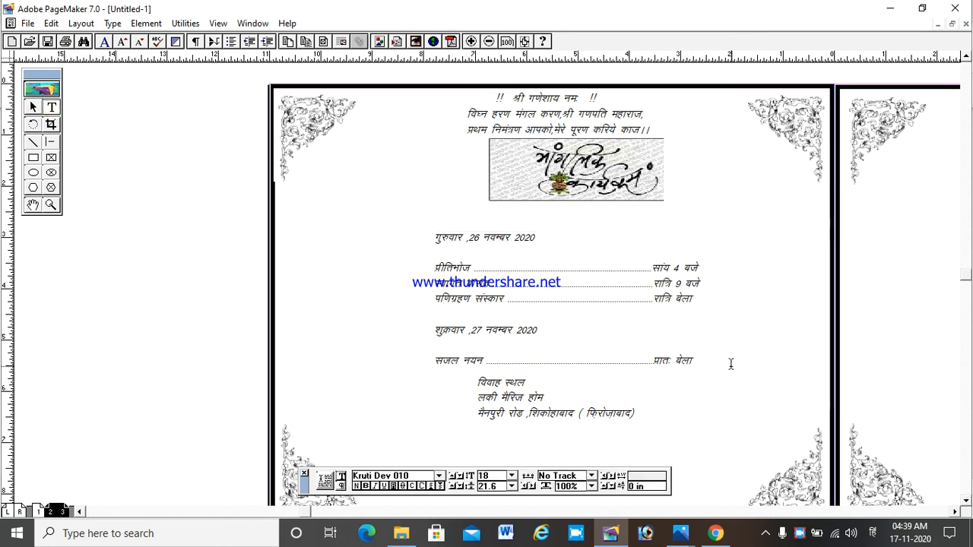
pyautogui.moveTo(732, 366); pyautogui.dragTo(426, 240)
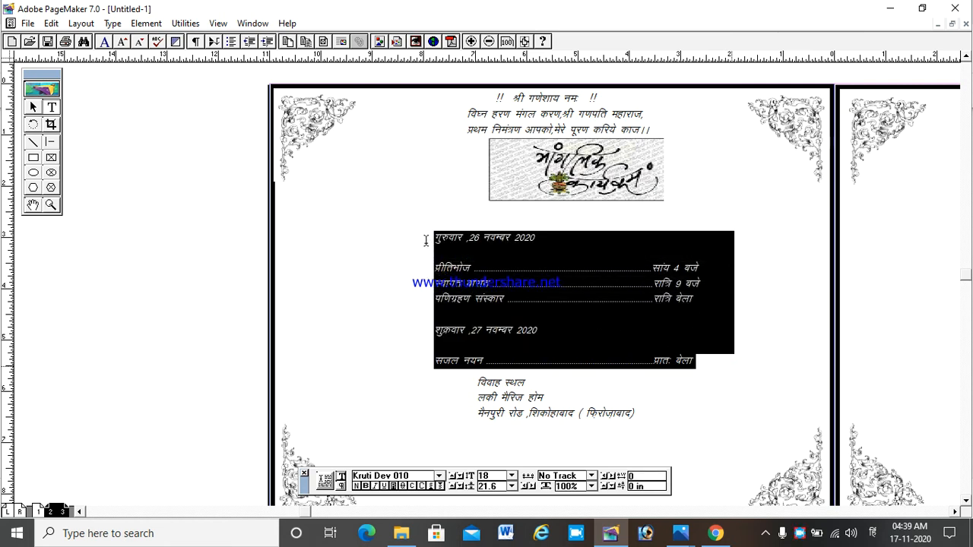
pyautogui.click(513, 486)
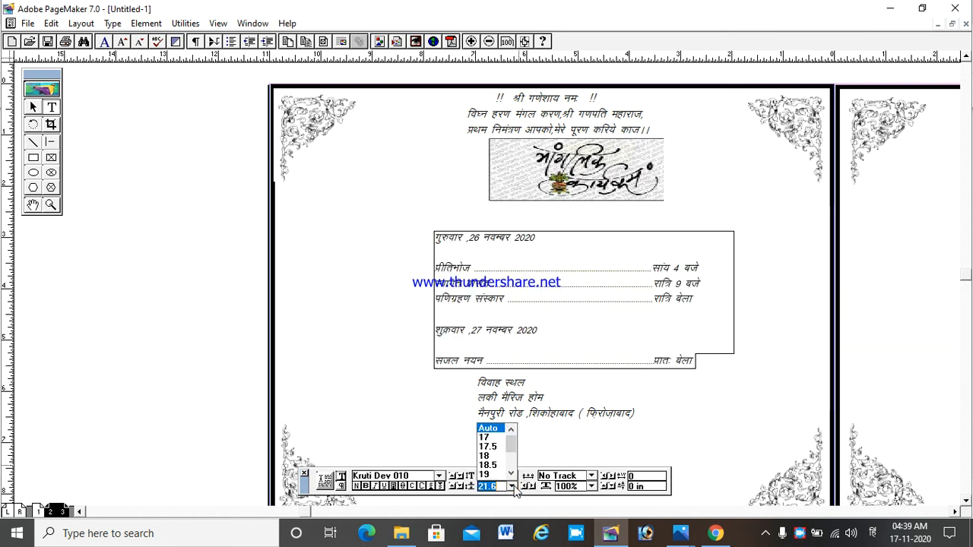
pyautogui.click(488, 434)
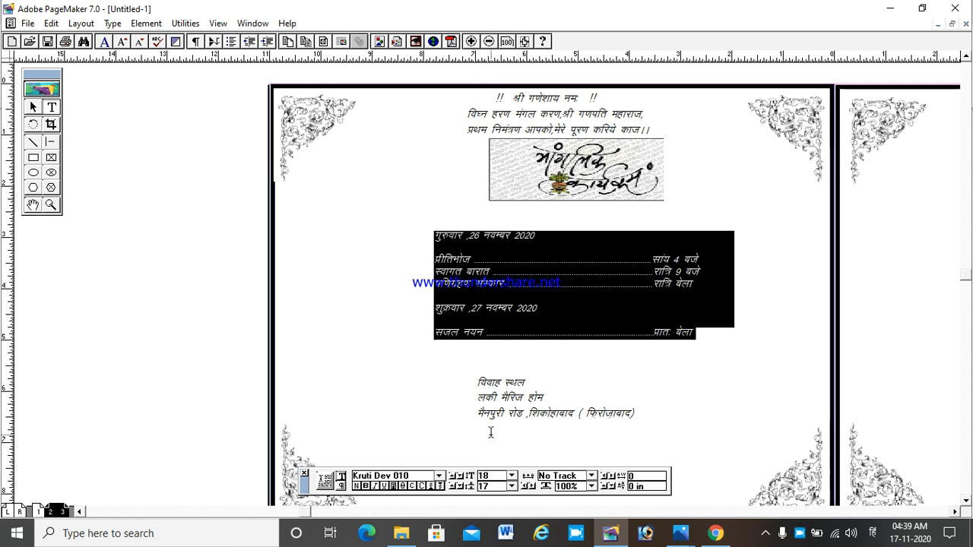
pyautogui.click(512, 486)
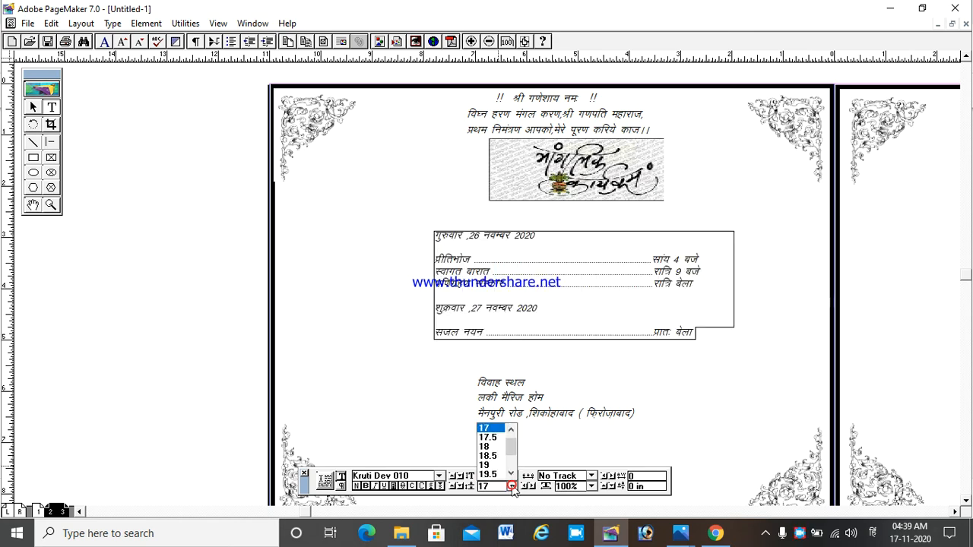
pyautogui.moveTo(509, 446)
pyautogui.mouseDown()
pyautogui.moveTo(511, 461)
pyautogui.moveTo(511, 436)
pyautogui.mouseUp()
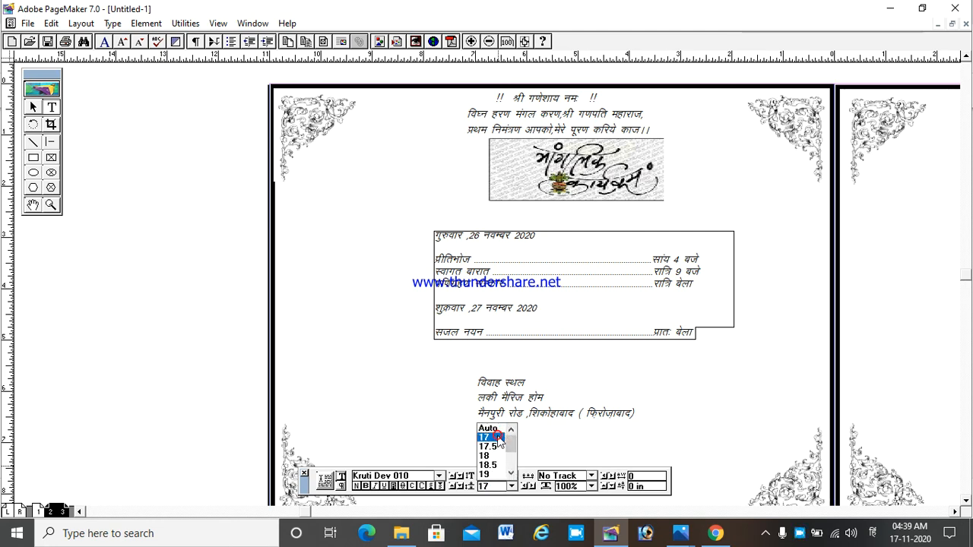
pyautogui.click(501, 439)
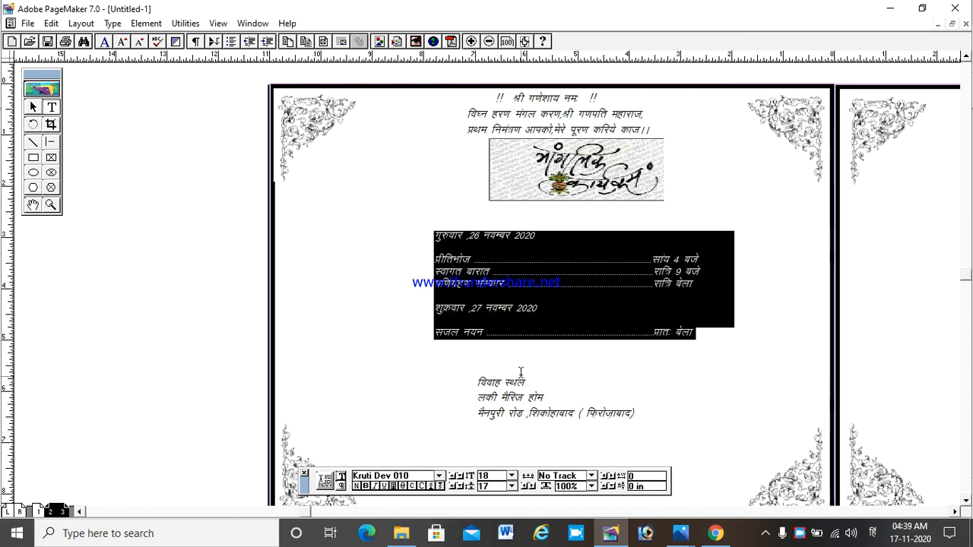
pyautogui.click(590, 354)
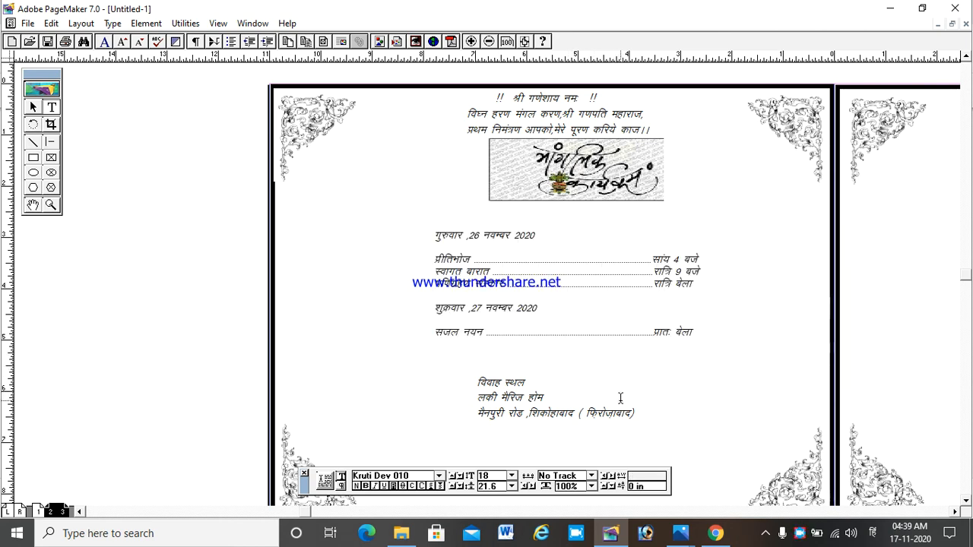
# Insert the dte image from WeddingLogos as an inline graphic at the end of the venue address
pyautogui.click(646, 413)
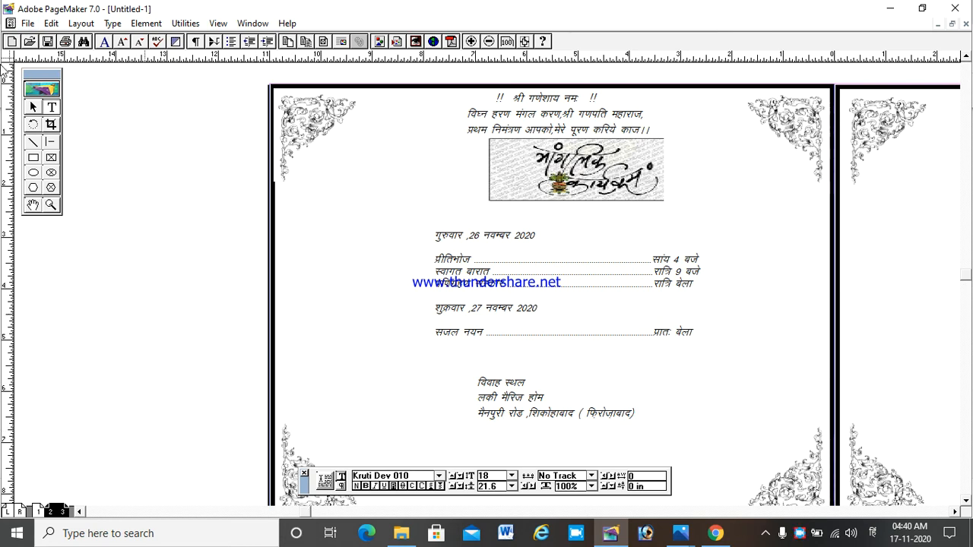
pyautogui.click(24, 25)
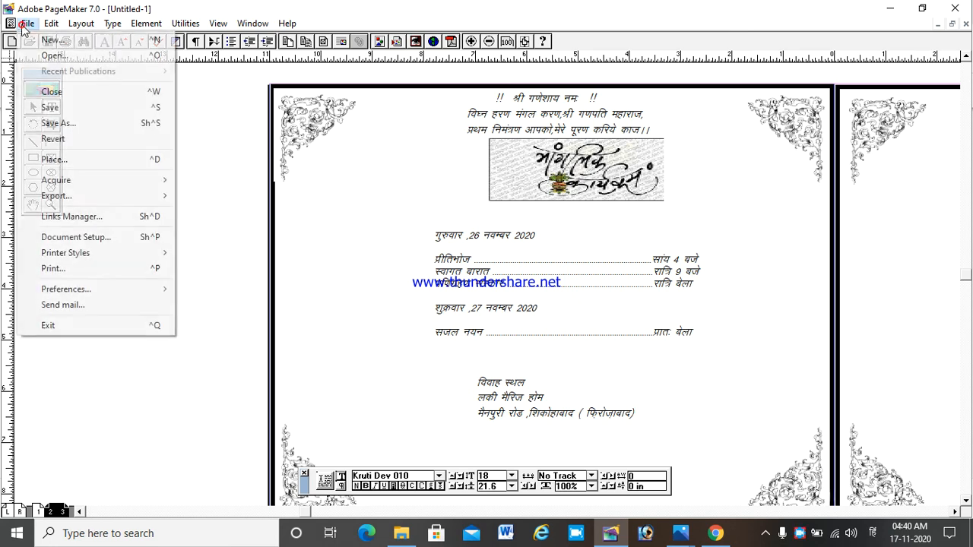
pyautogui.click(54, 159)
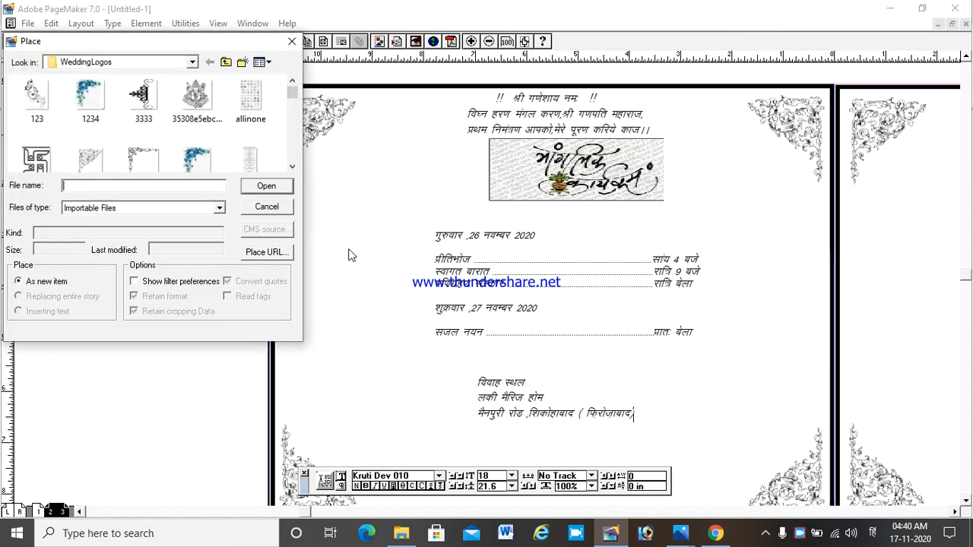
pyautogui.click(127, 102)
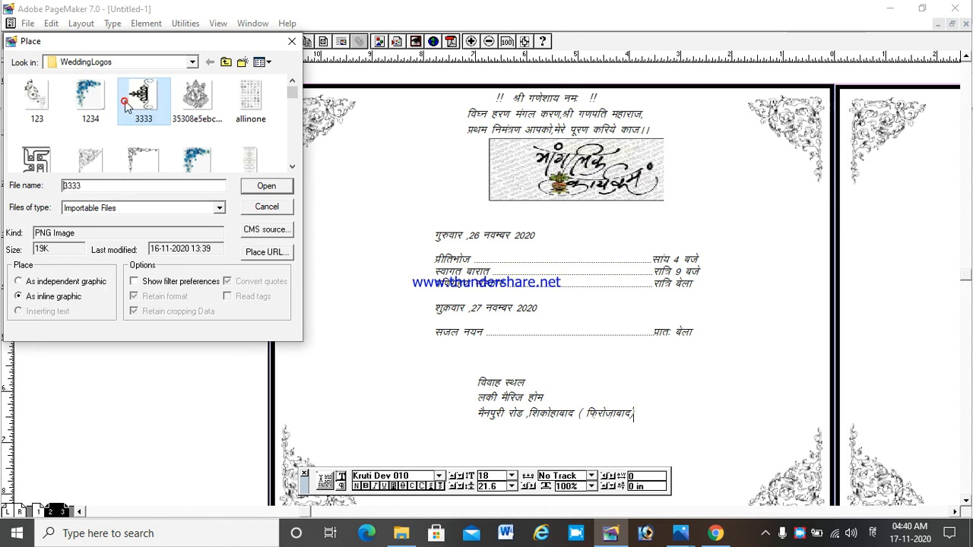
pyautogui.scroll(-1, 126, 105)
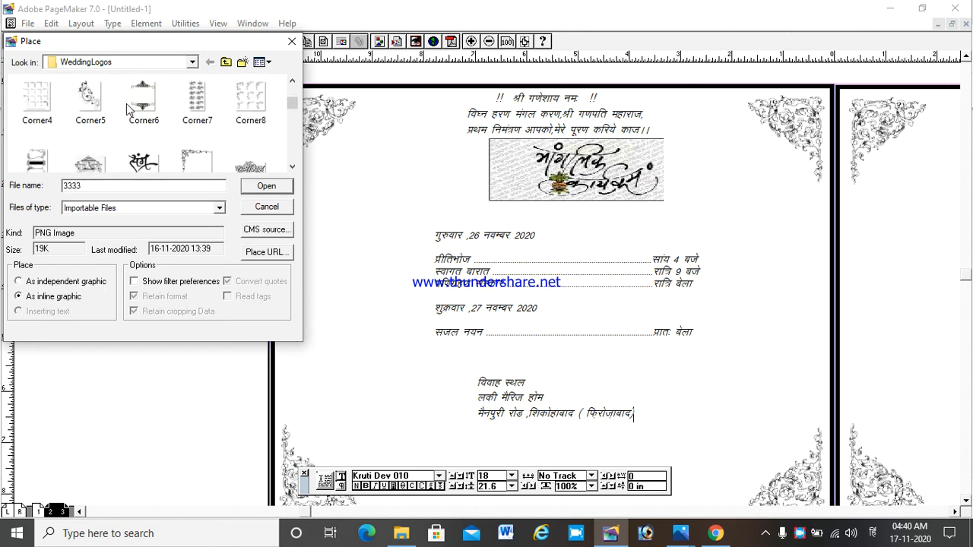
pyautogui.scroll(-1, 128, 110)
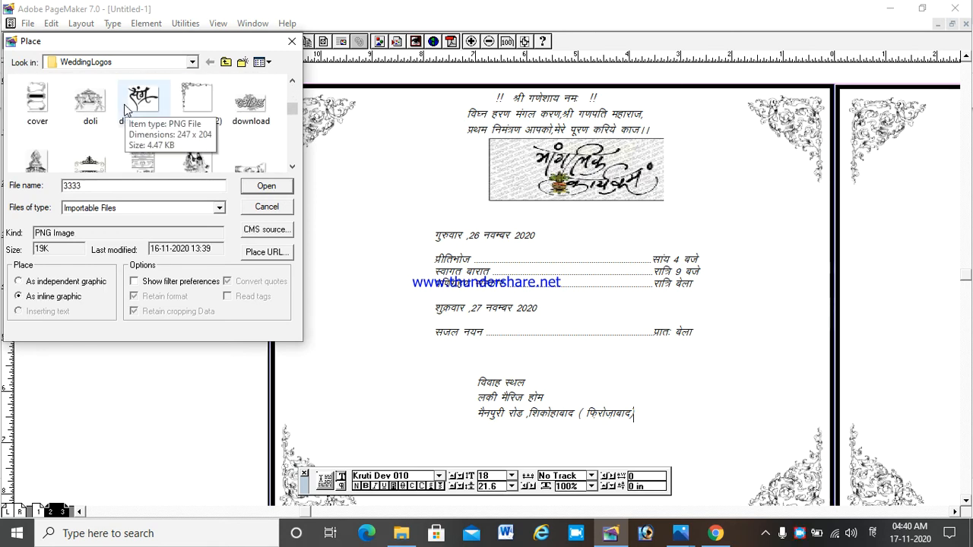
pyautogui.scroll(-1, 185, 117)
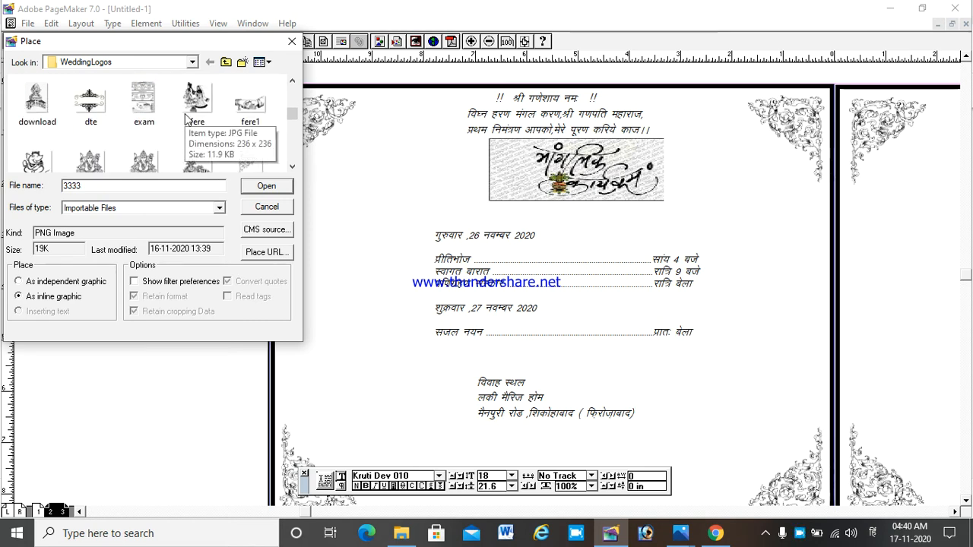
pyautogui.click(95, 114)
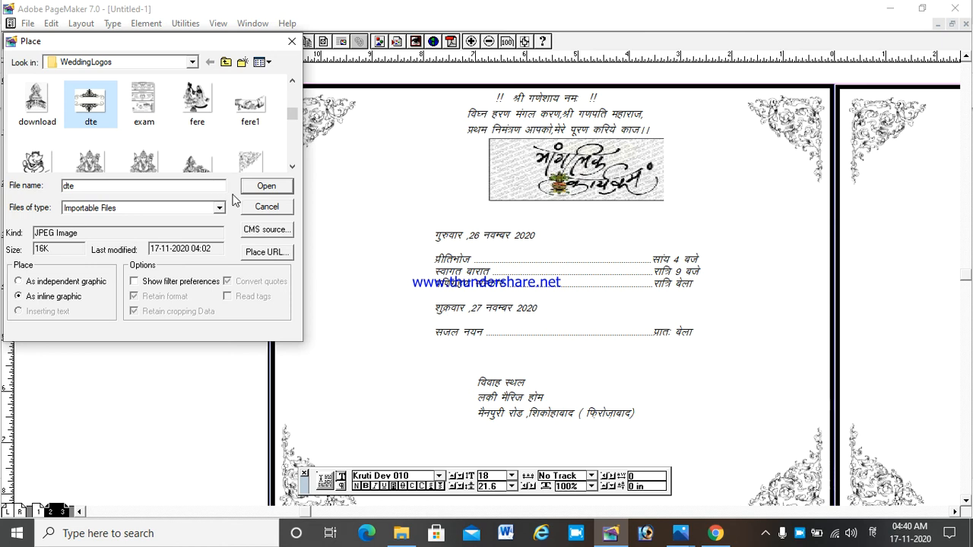
pyautogui.click(259, 190)
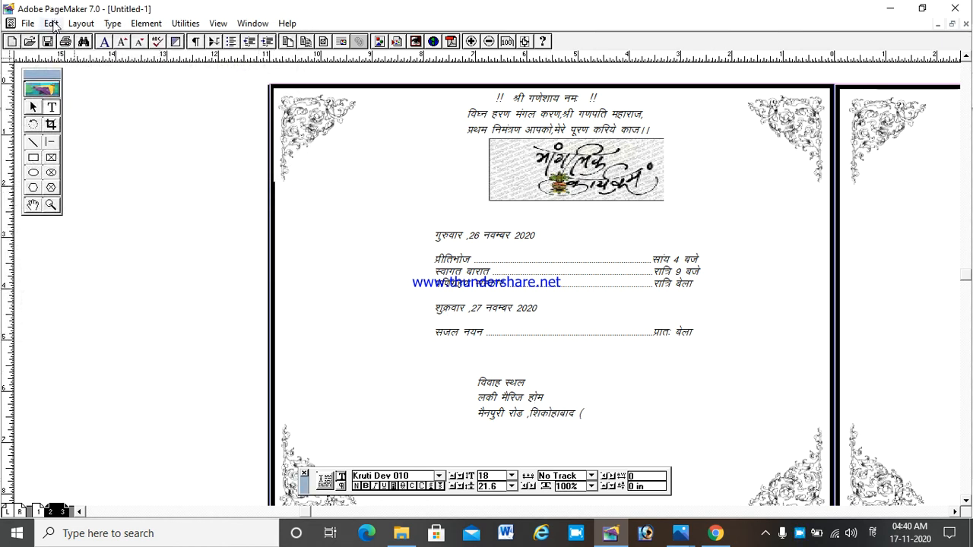
# Insert the dte ornament a second time as an inline graphic in the venue text
pyautogui.click(26, 23)
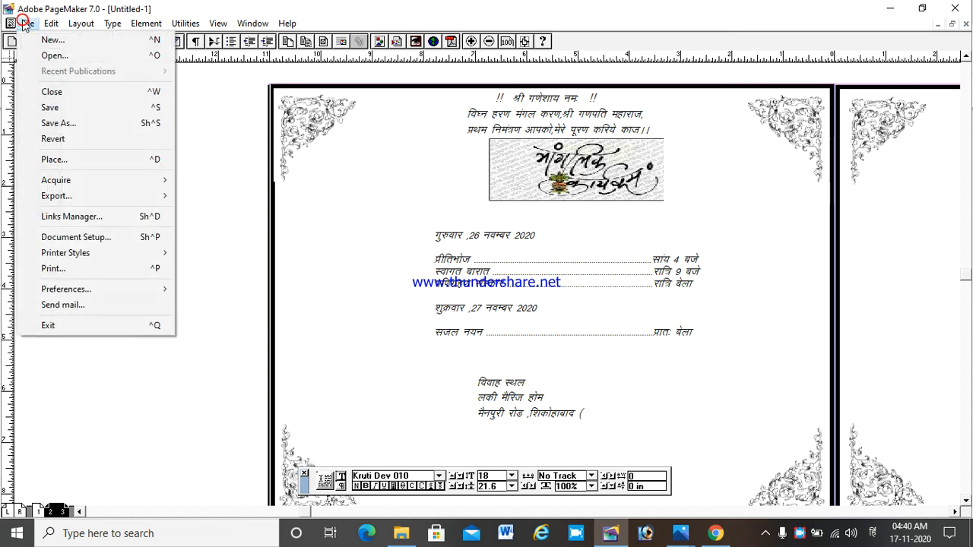
pyautogui.click(47, 159)
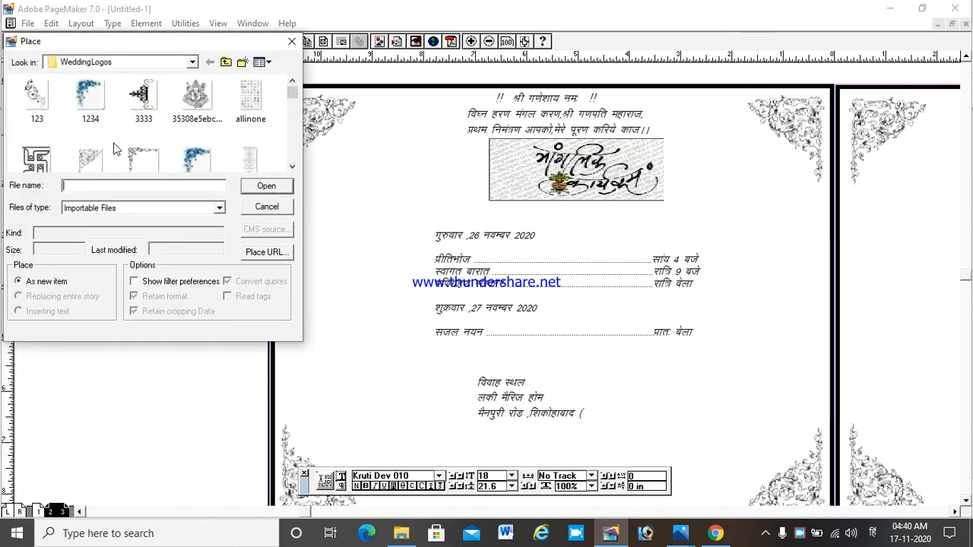
pyautogui.click(111, 164)
pyautogui.scroll(-3, 111, 164)
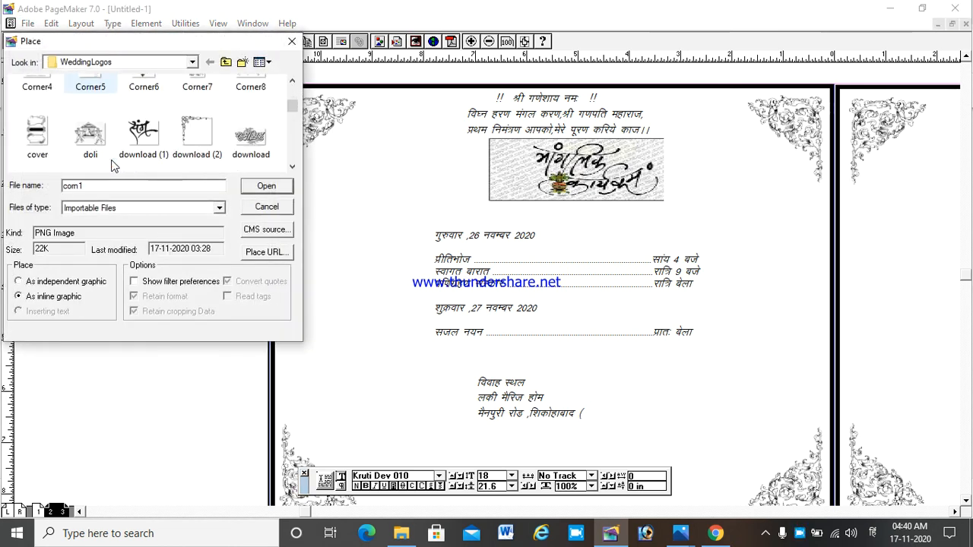
pyautogui.scroll(-1, 111, 149)
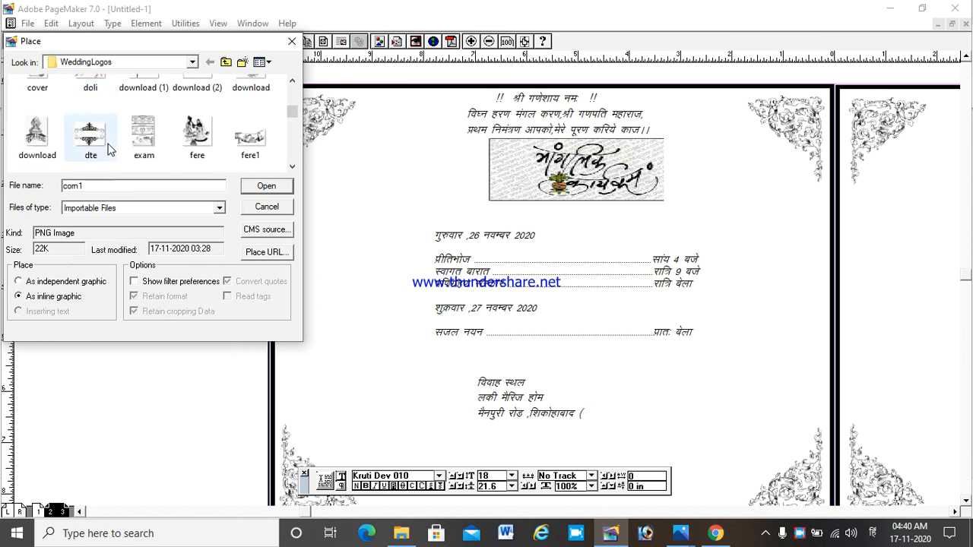
pyautogui.click(105, 147)
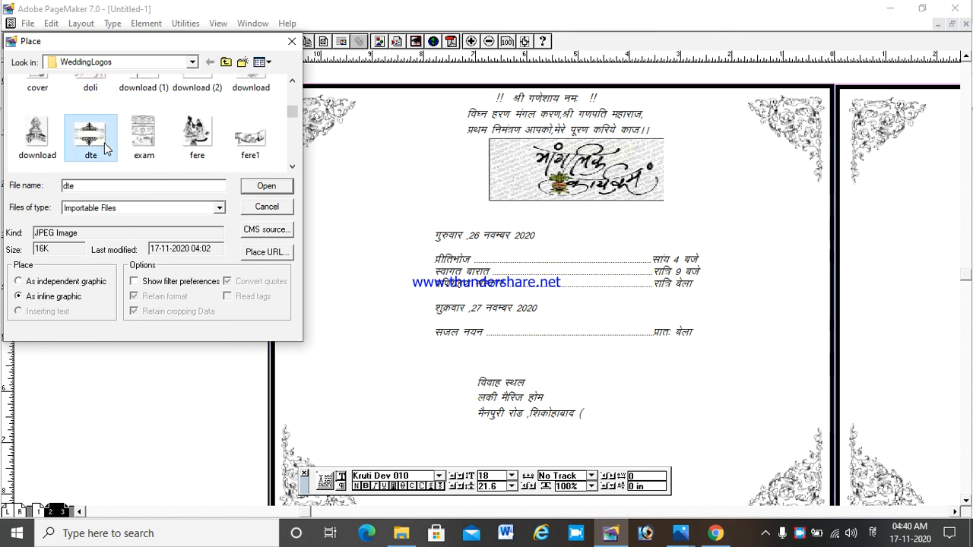
pyautogui.click(265, 187)
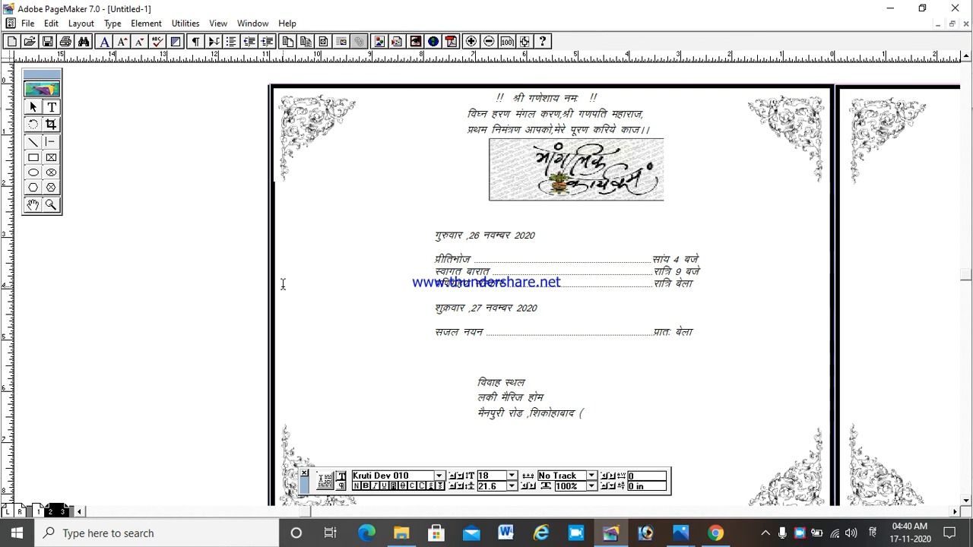
pyautogui.moveTo(299, 303); pyautogui.dragTo(336, 333)
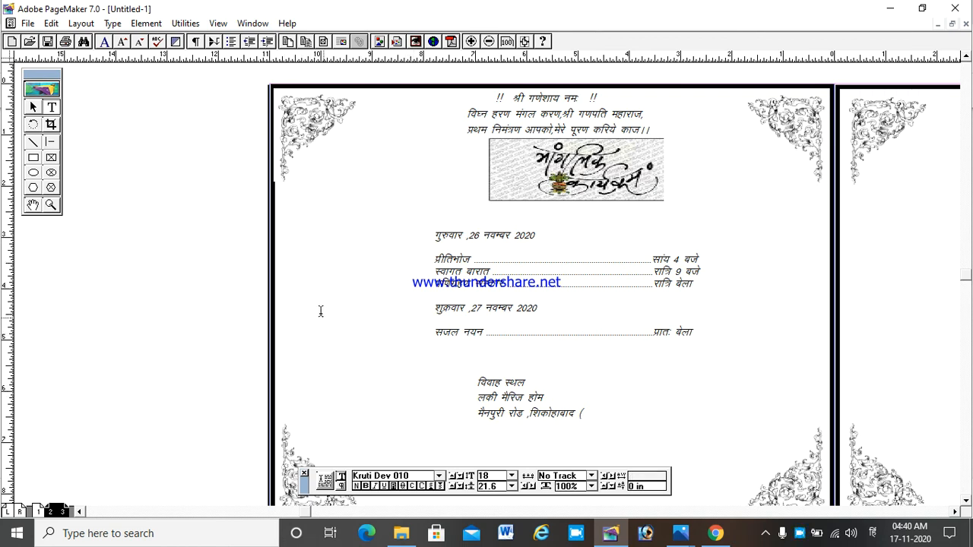
# Place the dte image as an independent graphic about 3.77 in wide and 1.46 in high below the programme text
pyautogui.click(32, 107)
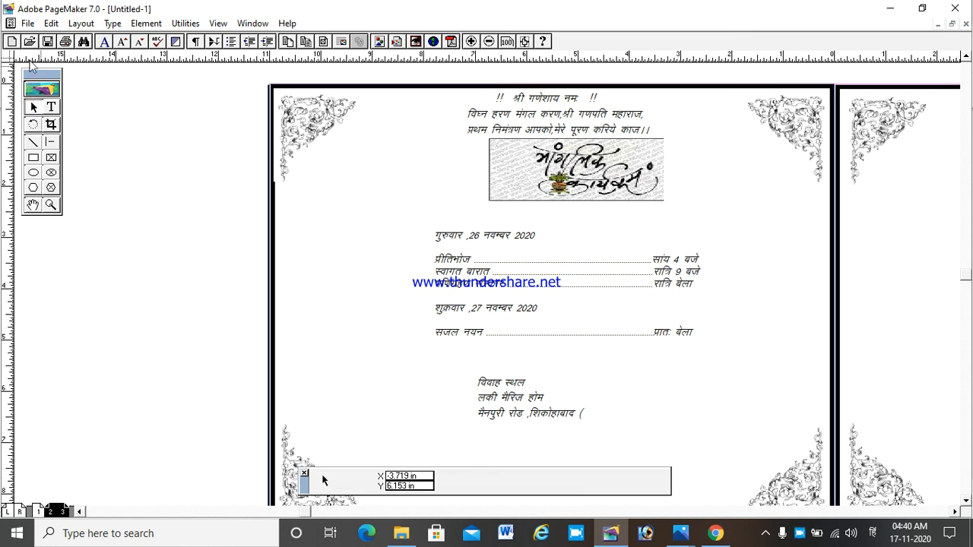
pyautogui.click(28, 23)
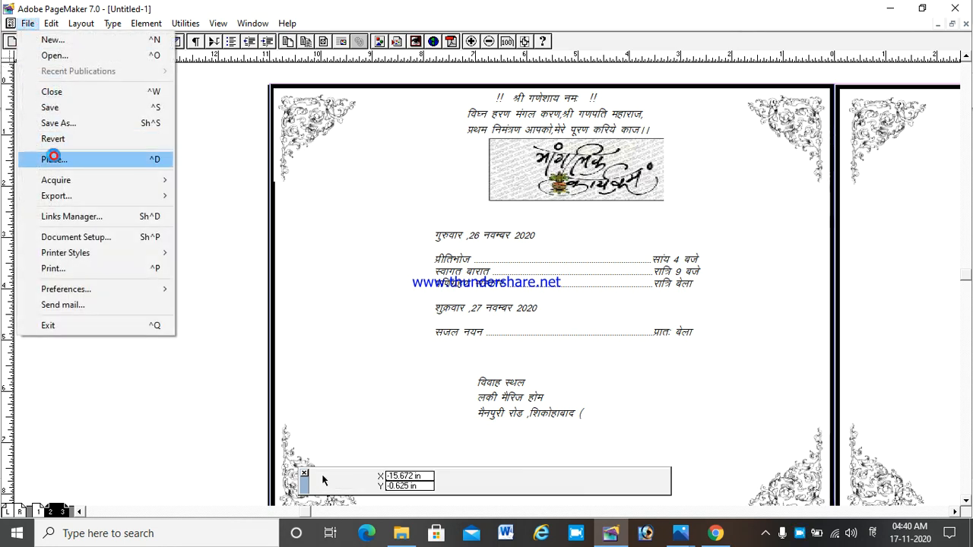
pyautogui.click(45, 157)
pyautogui.click(136, 160)
pyautogui.scroll(-5, 136, 161)
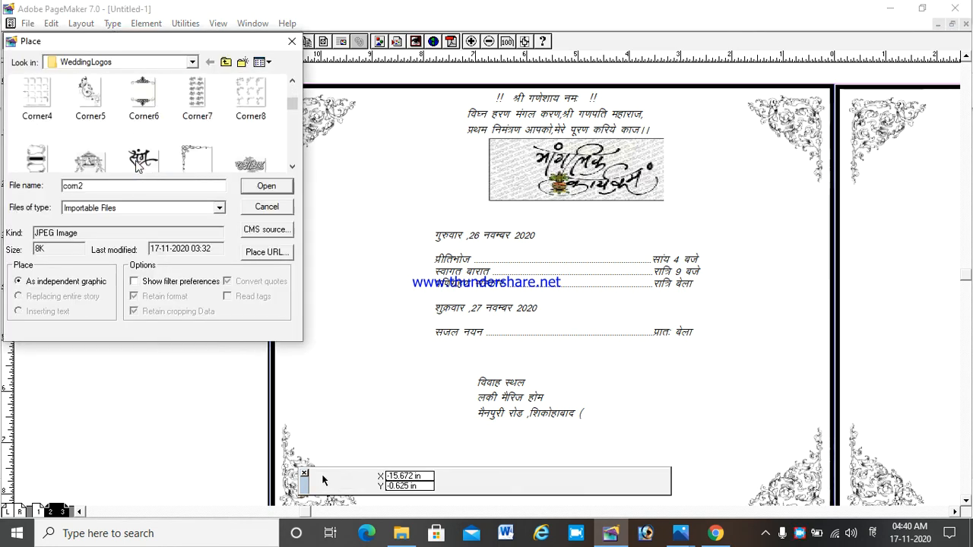
pyautogui.click(91, 134)
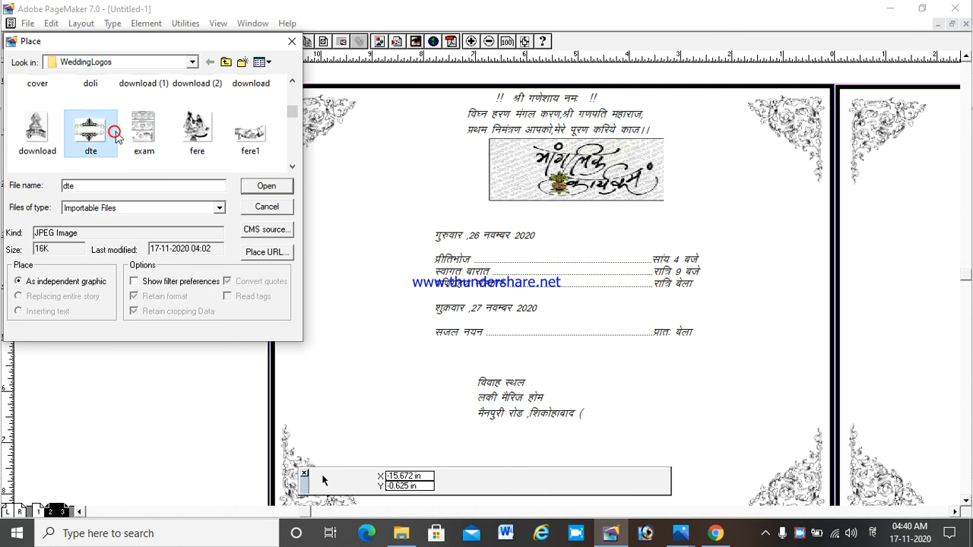
pyautogui.click(257, 188)
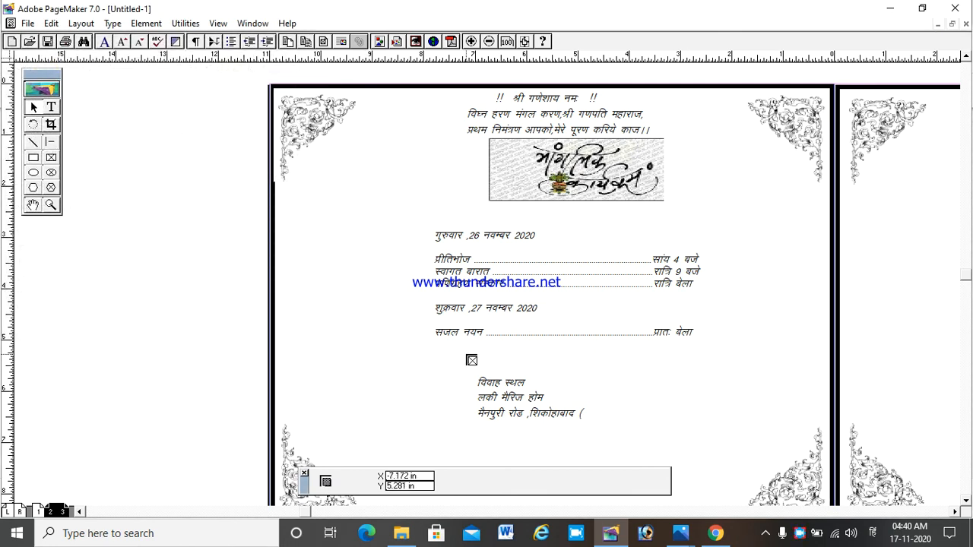
pyautogui.moveTo(450, 345); pyautogui.dragTo(643, 419)
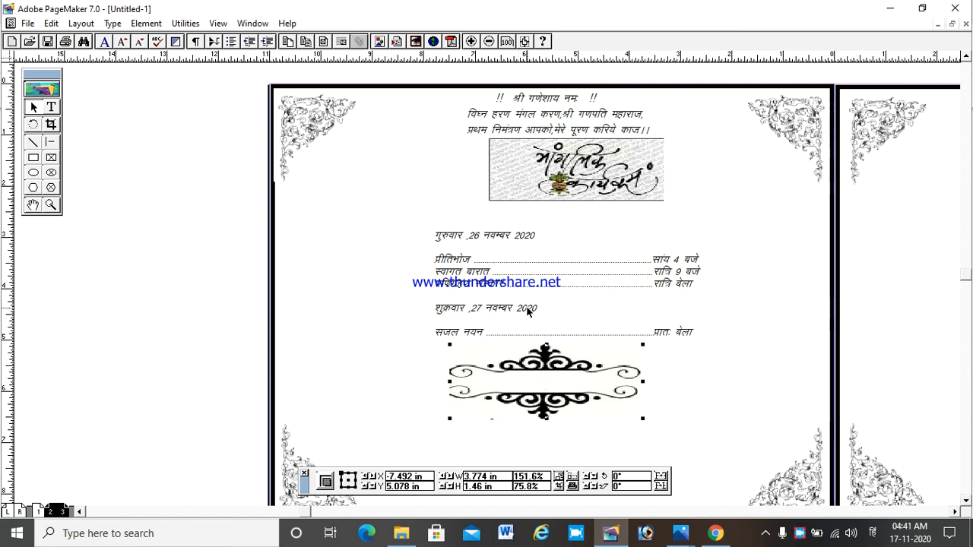
# Move the programme text block up and against the left border of the card page
pyautogui.click(477, 263)
pyautogui.moveTo(477, 264); pyautogui.dragTo(356, 246)
pyautogui.moveTo(424, 260); pyautogui.dragTo(395, 257)
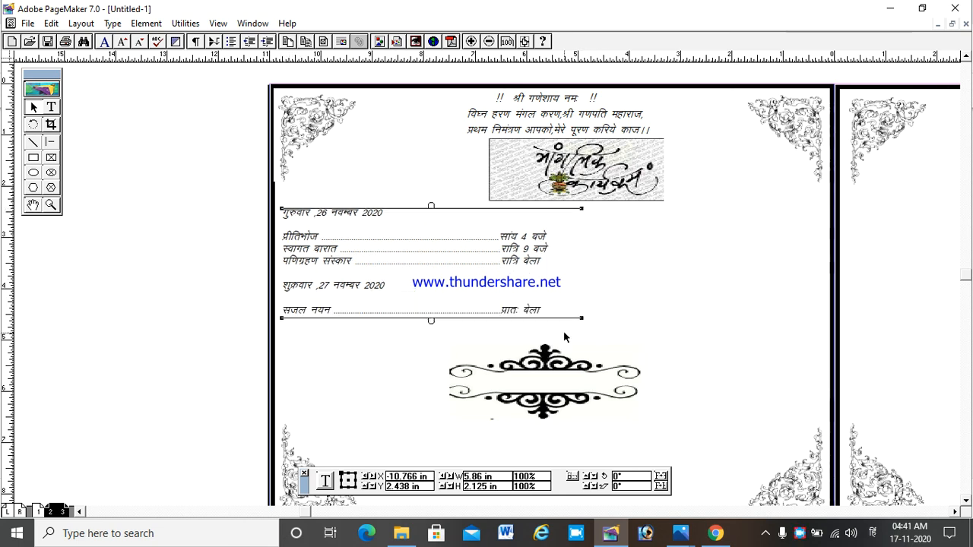
# Move the standalone dte ornament beside the programme against the page's right border and stretch its height to about 3.47 in
pyautogui.click(546, 377)
pyautogui.moveTo(545, 375); pyautogui.dragTo(677, 248)
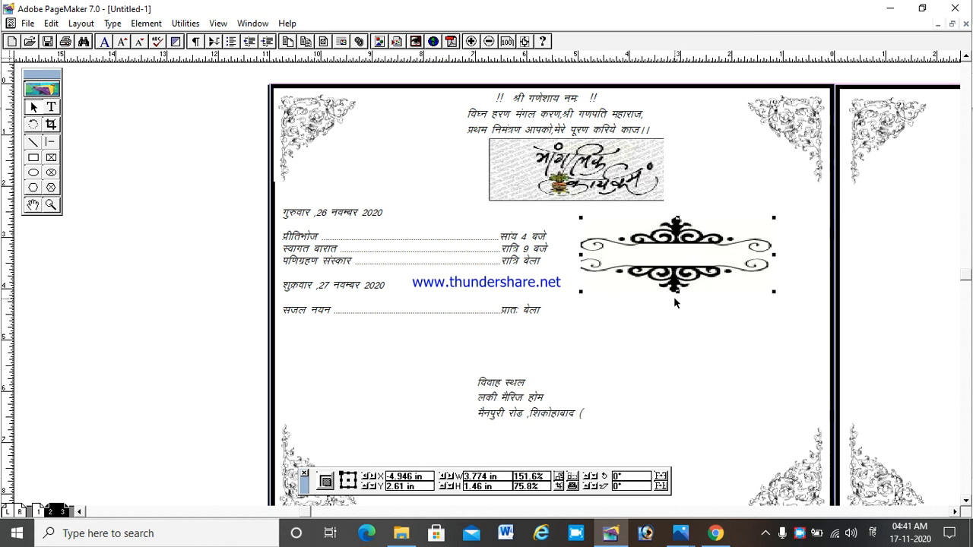
pyautogui.moveTo(676, 291); pyautogui.dragTo(672, 348)
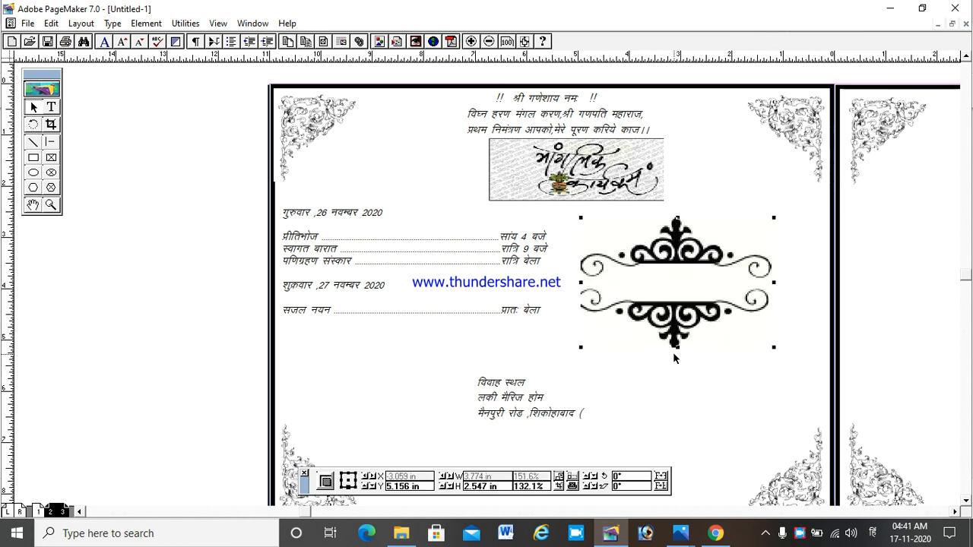
pyautogui.moveTo(677, 347); pyautogui.dragTo(679, 388)
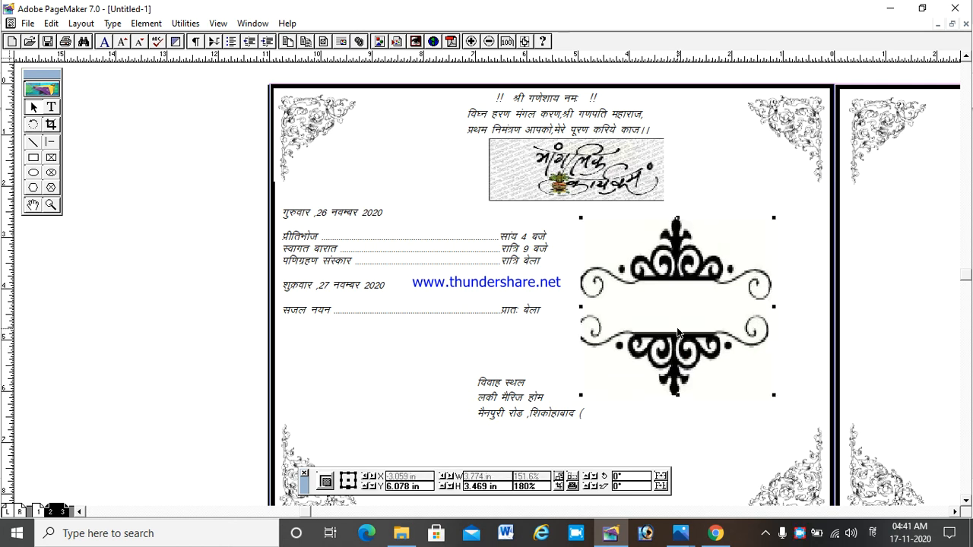
pyautogui.moveTo(679, 333); pyautogui.dragTo(720, 336)
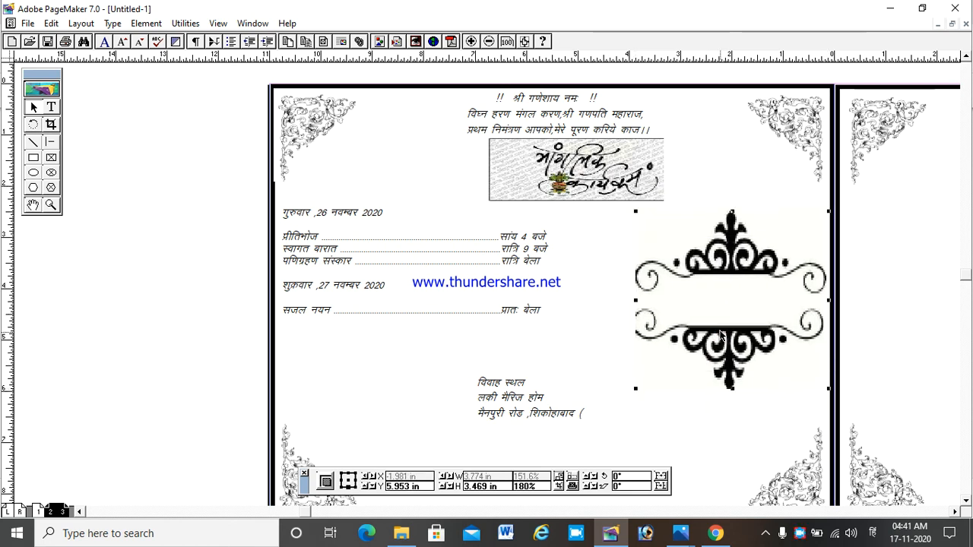
# Extend the venue text block downward to about 3.21 in high to reveal its overflowing content
pyautogui.click(517, 398)
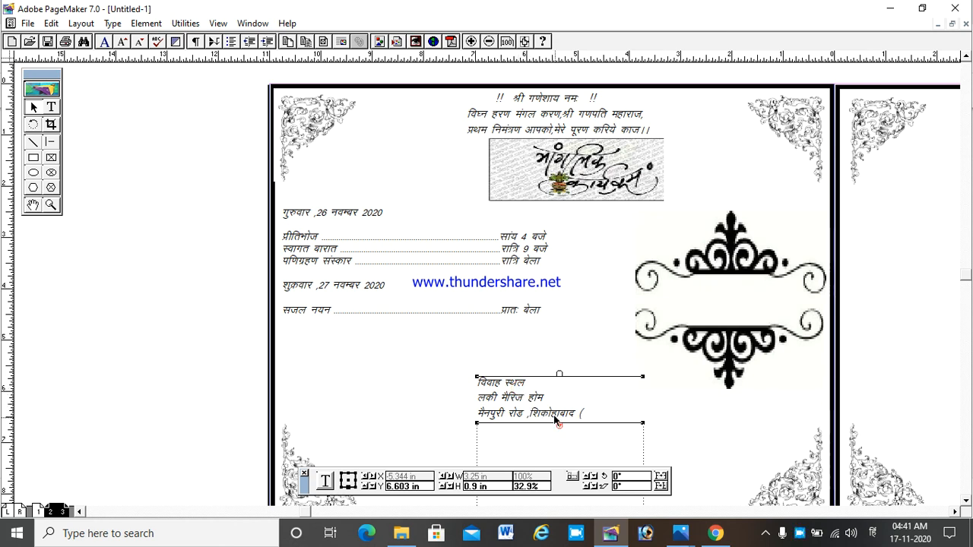
pyautogui.moveTo(560, 426); pyautogui.dragTo(558, 433)
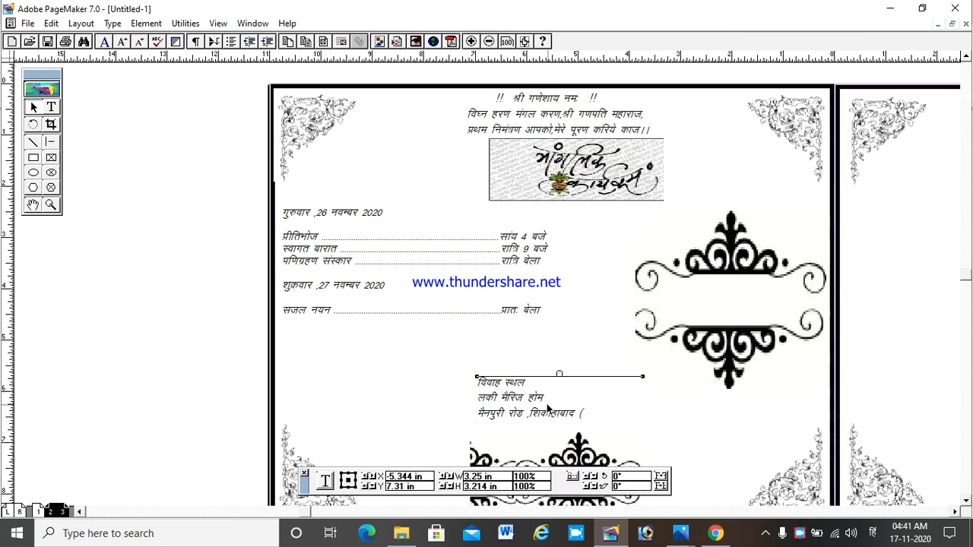
# Delete the two overlapping ornament graphics below the venue text
pyautogui.click(575, 445)
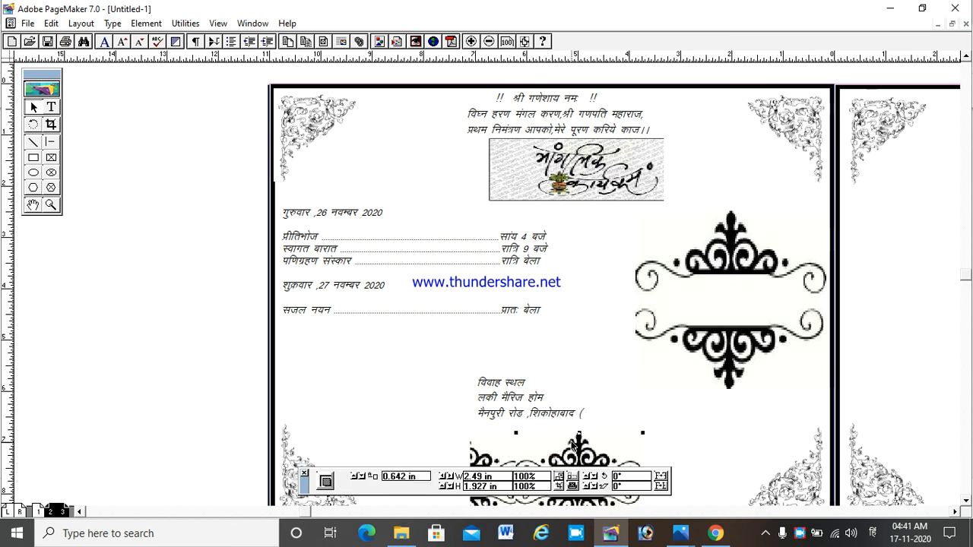
pyautogui.press('Delete')
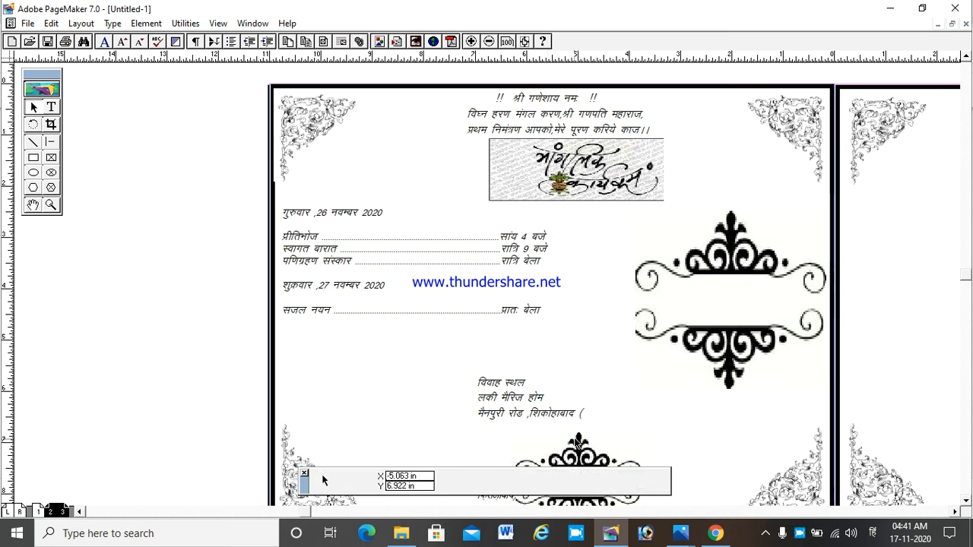
pyautogui.click(577, 446)
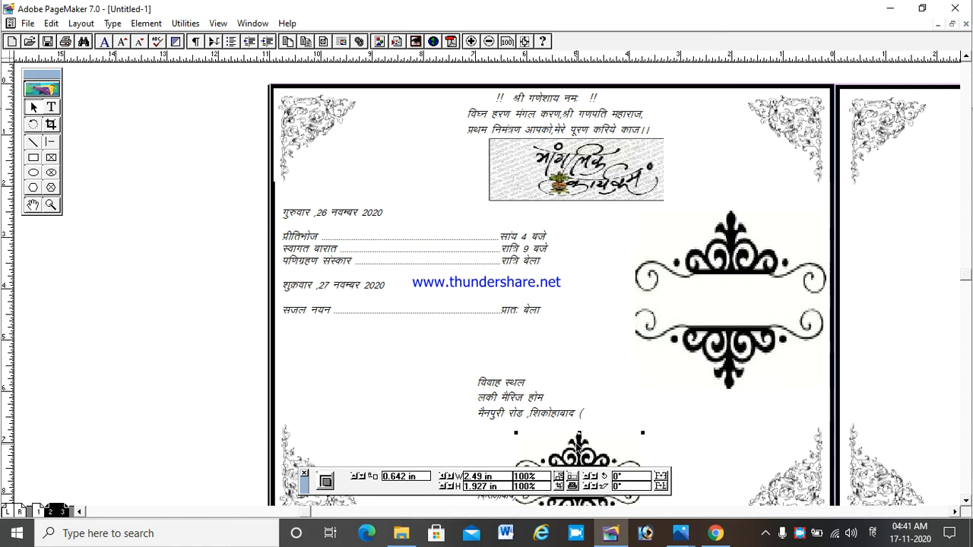
pyautogui.press('Delete')
# Move the venue text block into the gap at the middle of the large scroll ornament
pyautogui.click(518, 402)
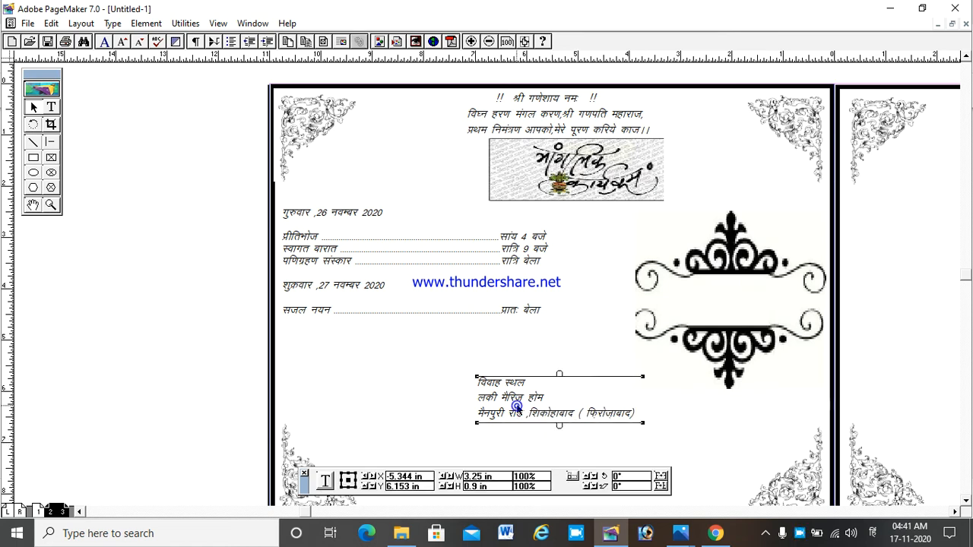
pyautogui.moveTo(518, 402); pyautogui.dragTo(700, 305)
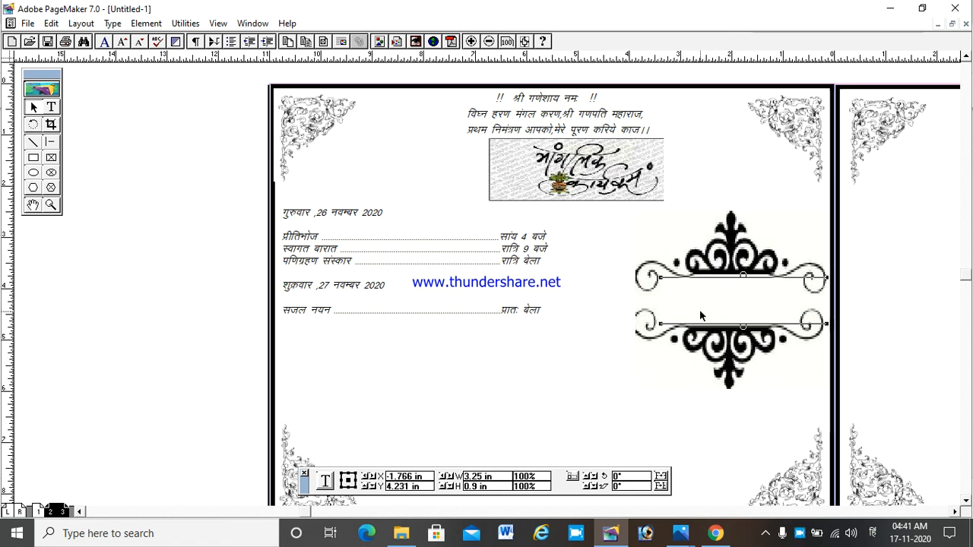
pyautogui.rightClick(700, 318)
pyautogui.click(580, 381)
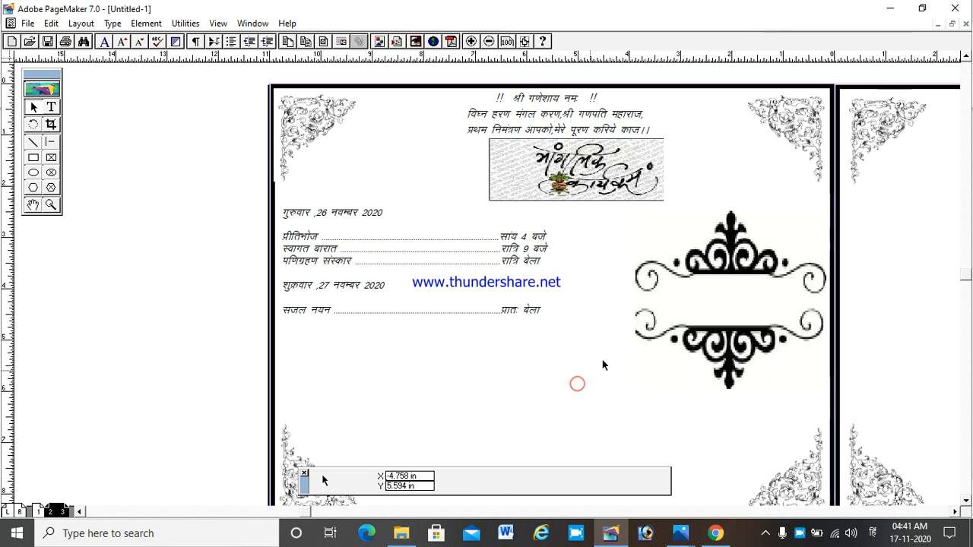
# Send the large scroll ornament backward, behind the venue text
pyautogui.click(700, 260)
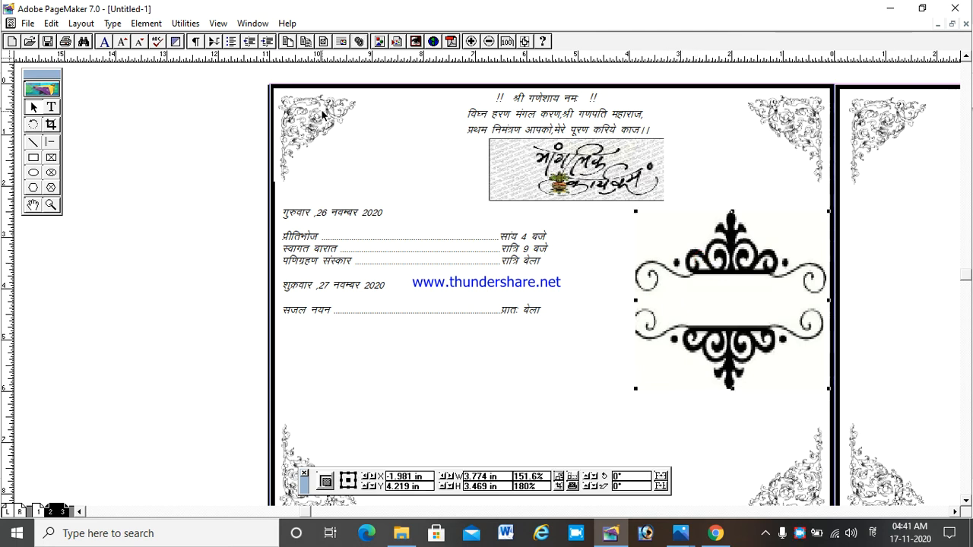
pyautogui.click(152, 26)
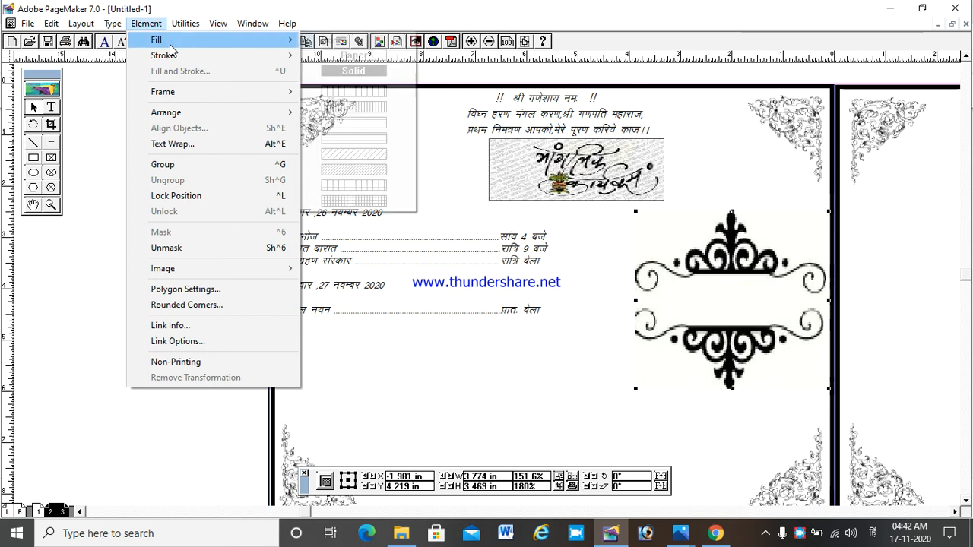
pyautogui.moveTo(269, 119)
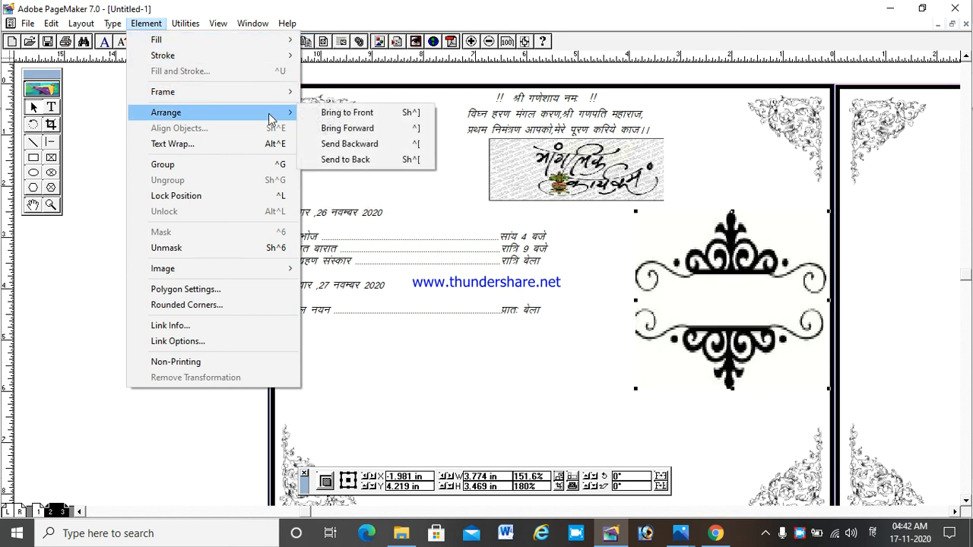
pyautogui.click(350, 144)
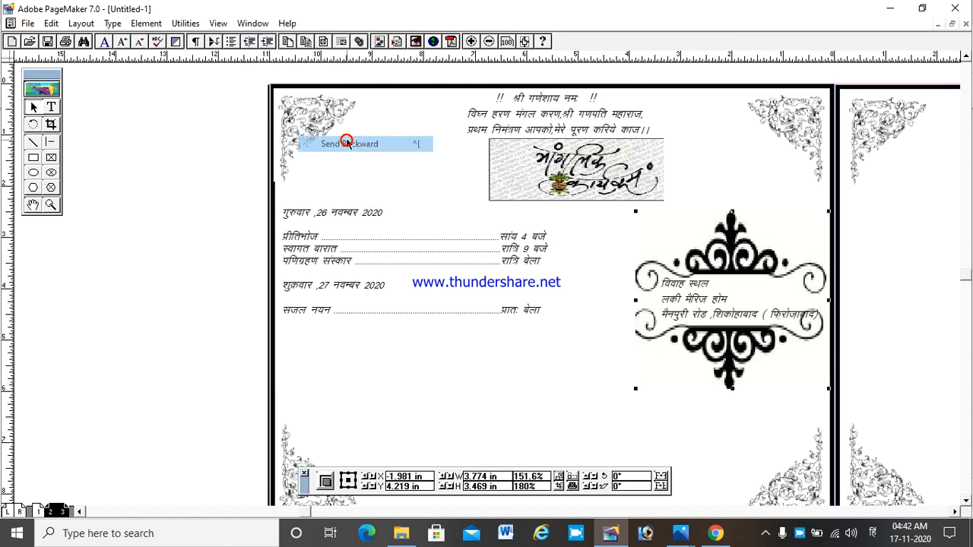
# Join the hall name onto the venue heading line, separating the two with a period
pyautogui.click(706, 312)
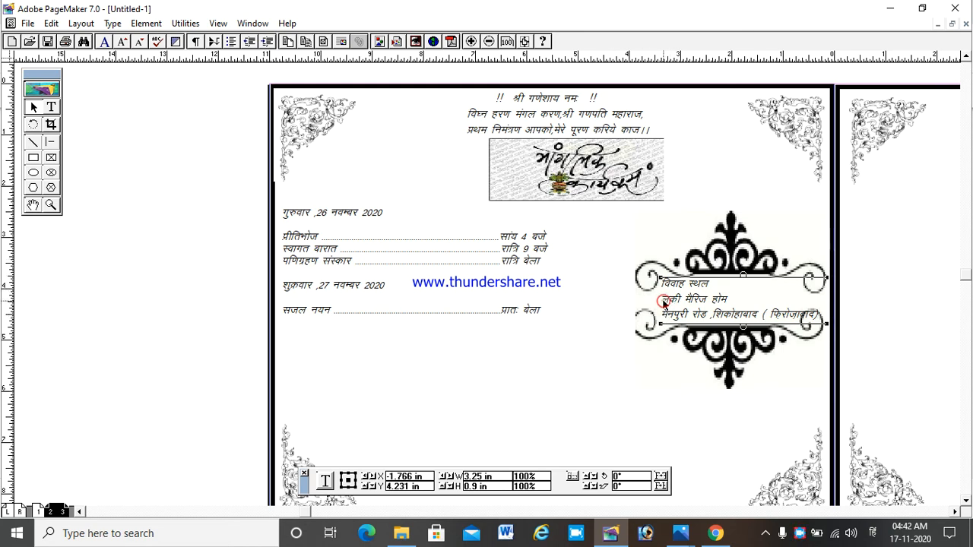
pyautogui.click(51, 107)
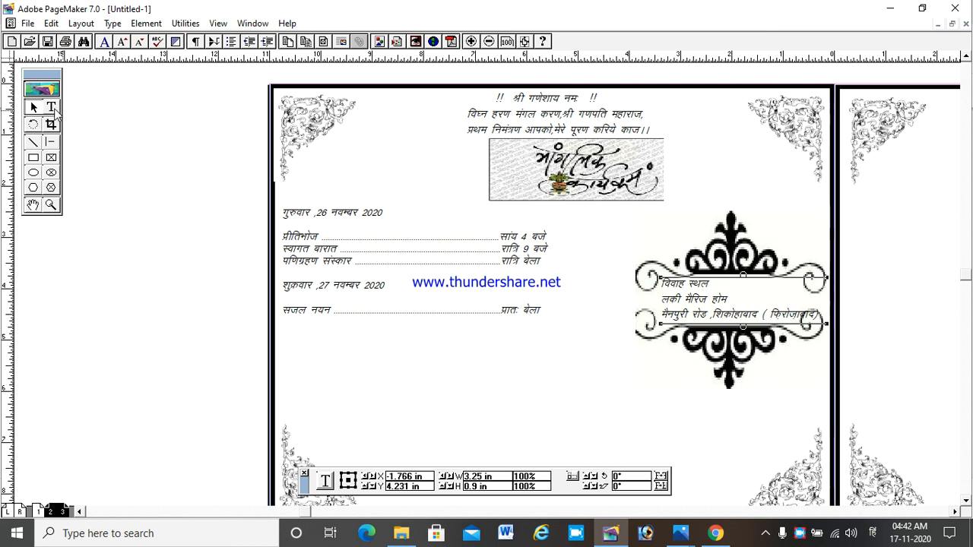
pyautogui.click(407, 242)
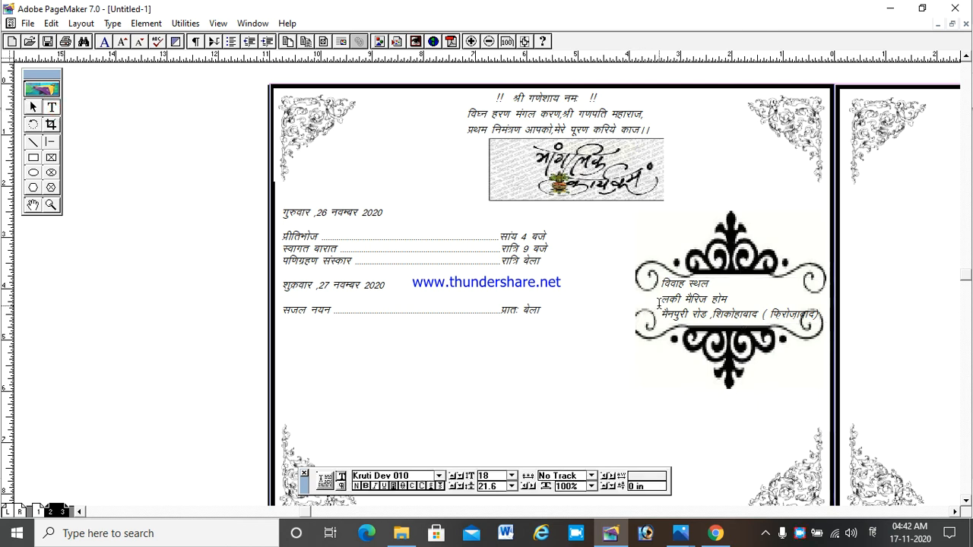
pyautogui.click(663, 306)
pyautogui.press('BackSpace')
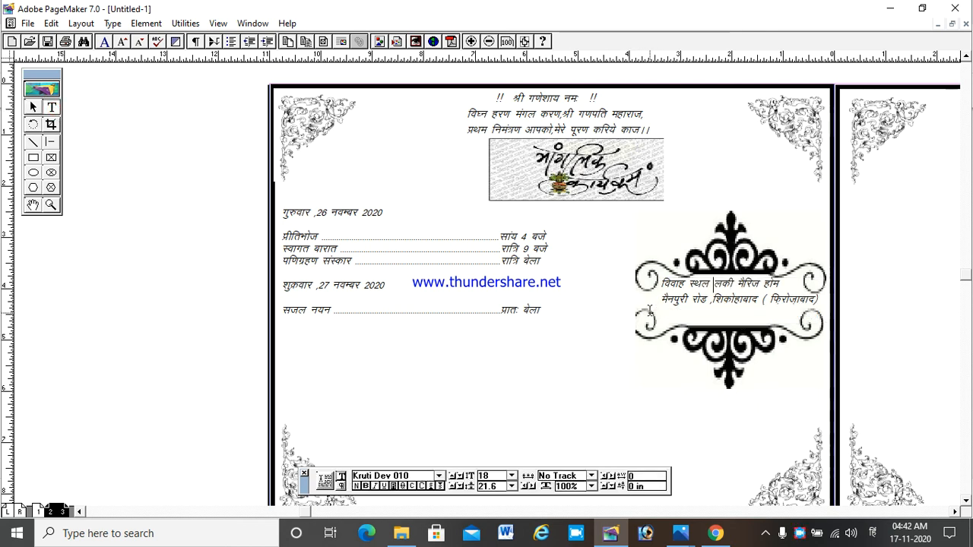
pyautogui.write('.')
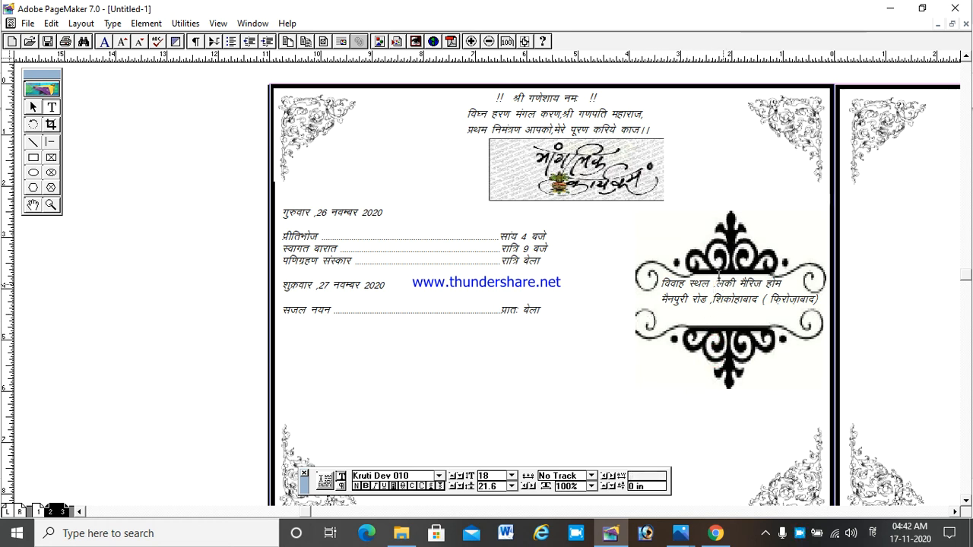
# Make both lines of the venue text bold
pyautogui.click(824, 301)
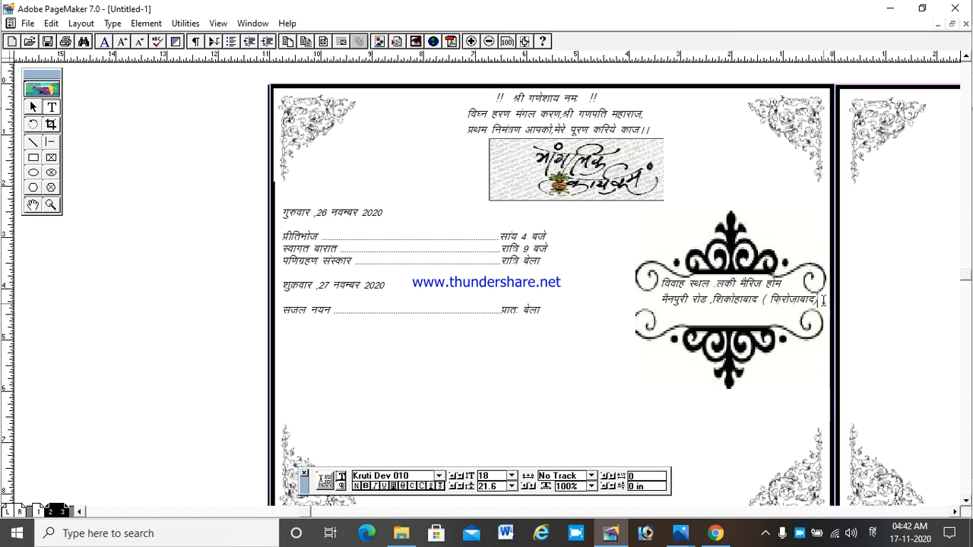
pyautogui.tripleClick(823, 300)
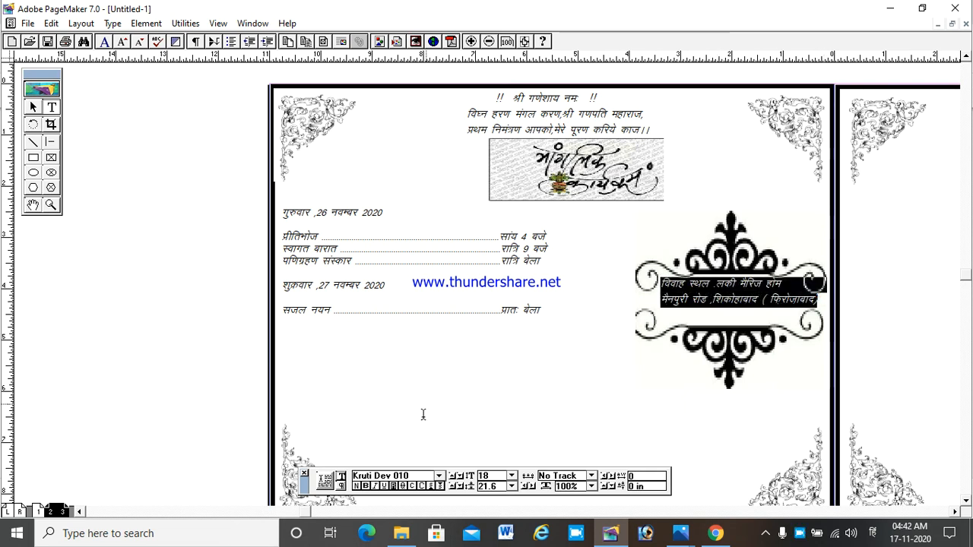
pyautogui.click(365, 487)
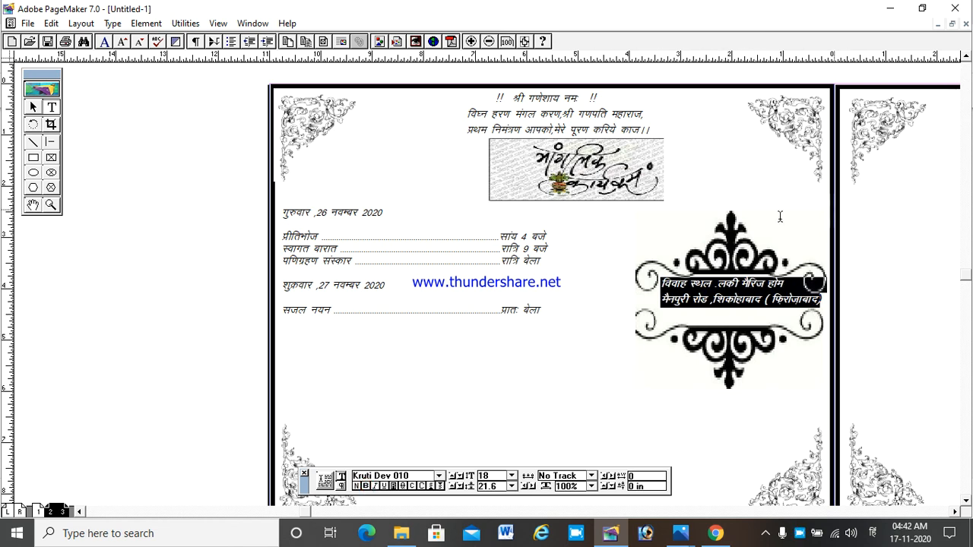
# Open the color palette and color the venue text Blue
pyautogui.click(255, 23)
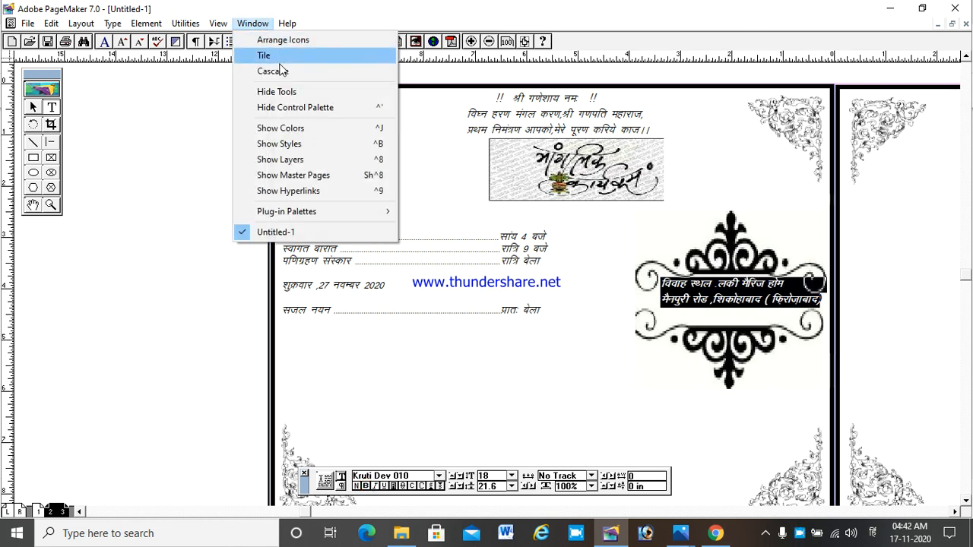
pyautogui.click(289, 129)
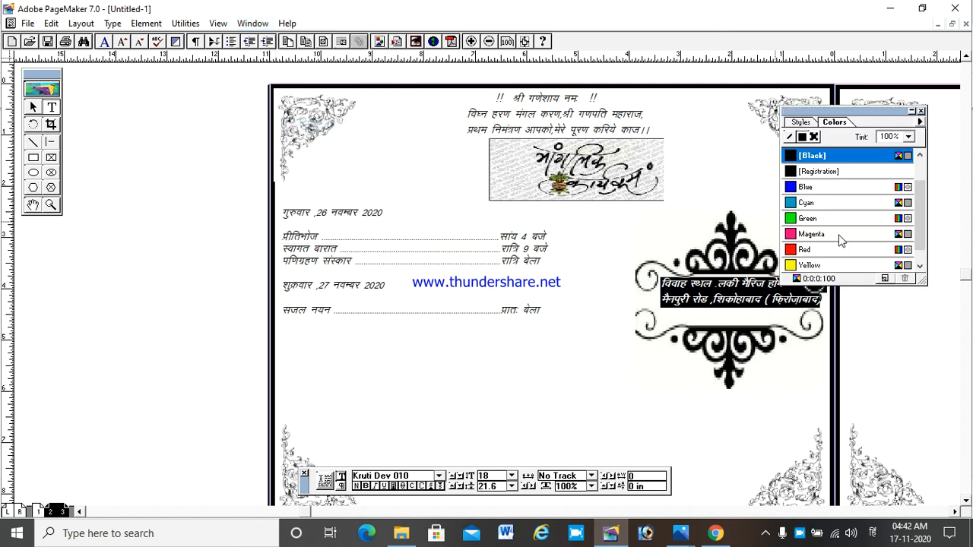
pyautogui.click(806, 188)
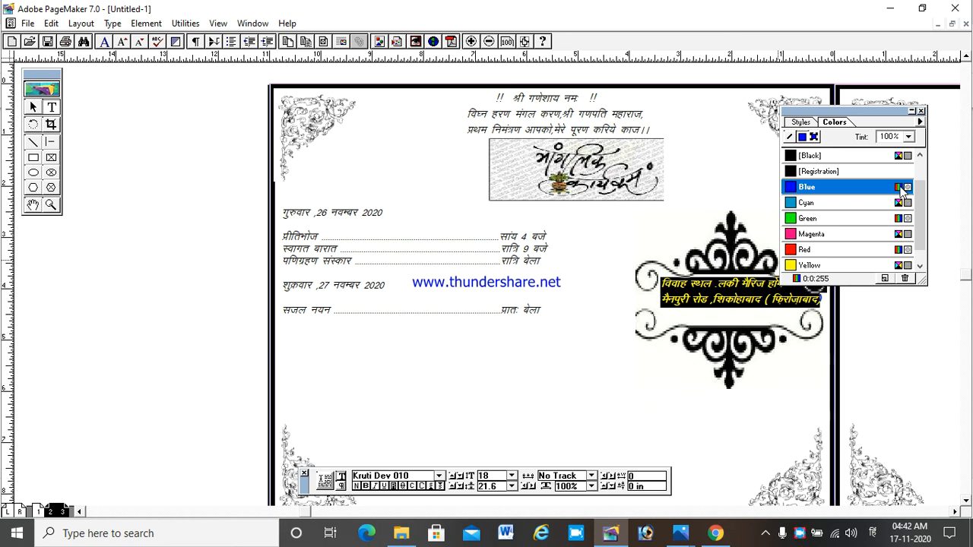
pyautogui.click(722, 310)
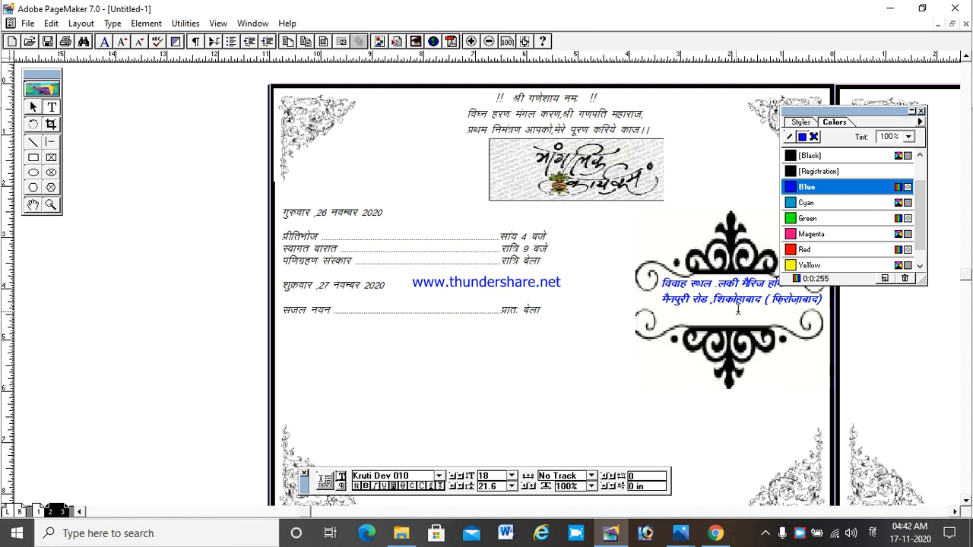
pyautogui.click(728, 287)
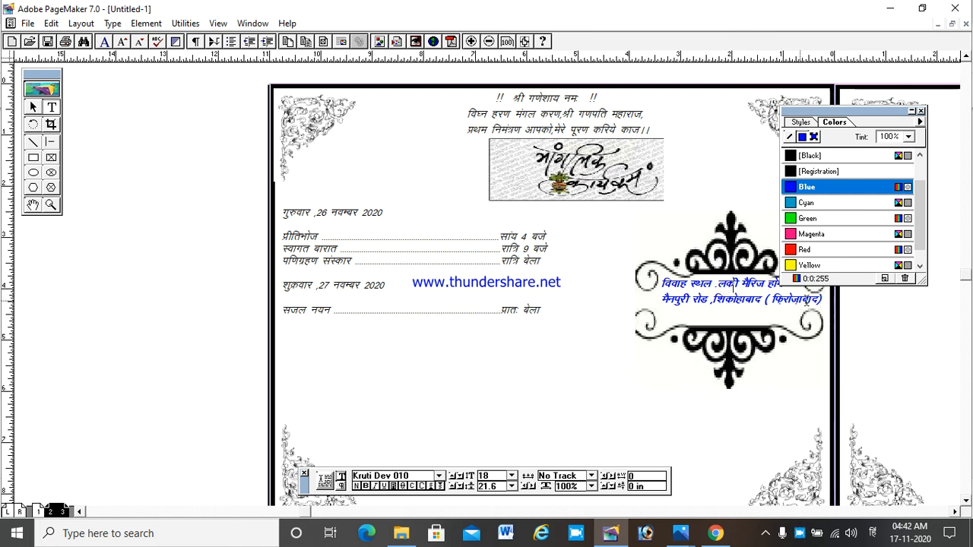
# Set the color of both venue text lines back to Black
pyautogui.moveTo(828, 303); pyautogui.dragTo(660, 281)
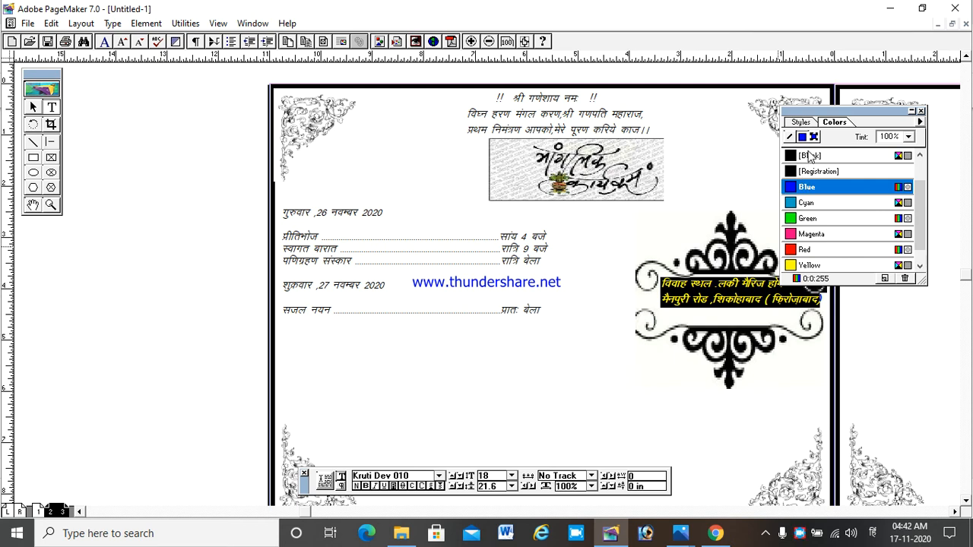
pyautogui.click(810, 156)
pyautogui.click(721, 300)
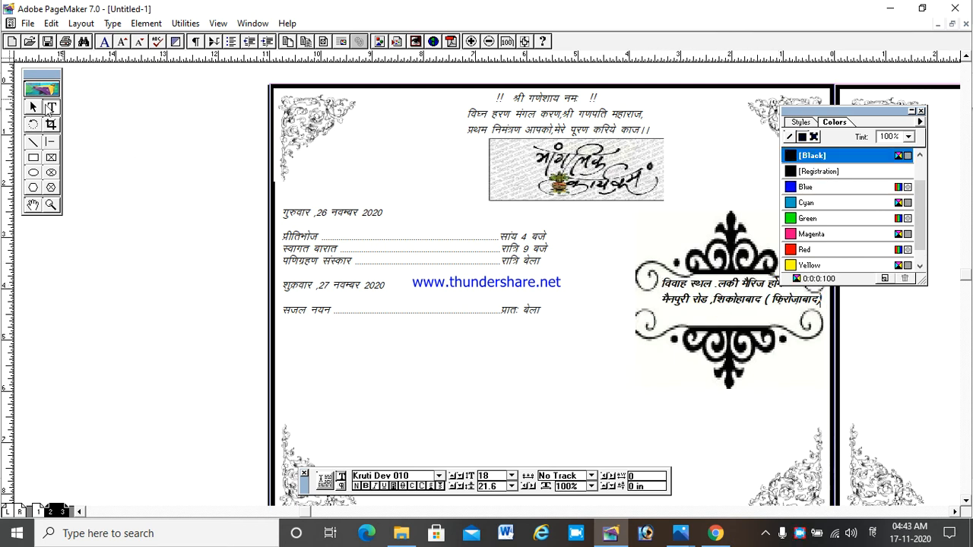
# Nudge the venue text slightly down and right, and reduce the ornament's height to about 3.07 in
pyautogui.click(34, 107)
pyautogui.click(696, 297)
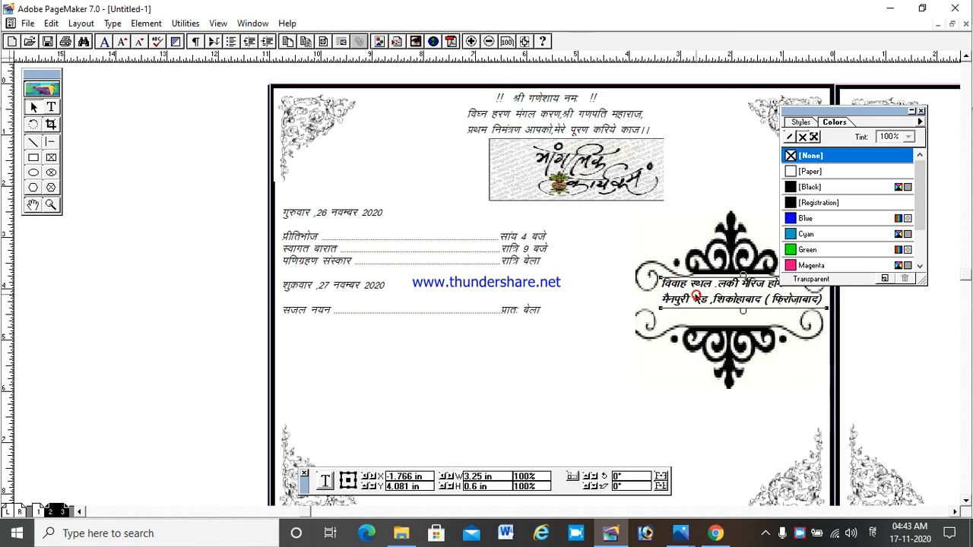
pyautogui.moveTo(698, 297)
pyautogui.mouseDown()
pyautogui.moveTo(697, 307)
pyautogui.moveTo(707, 301)
pyautogui.mouseUp()
pyautogui.click(697, 378)
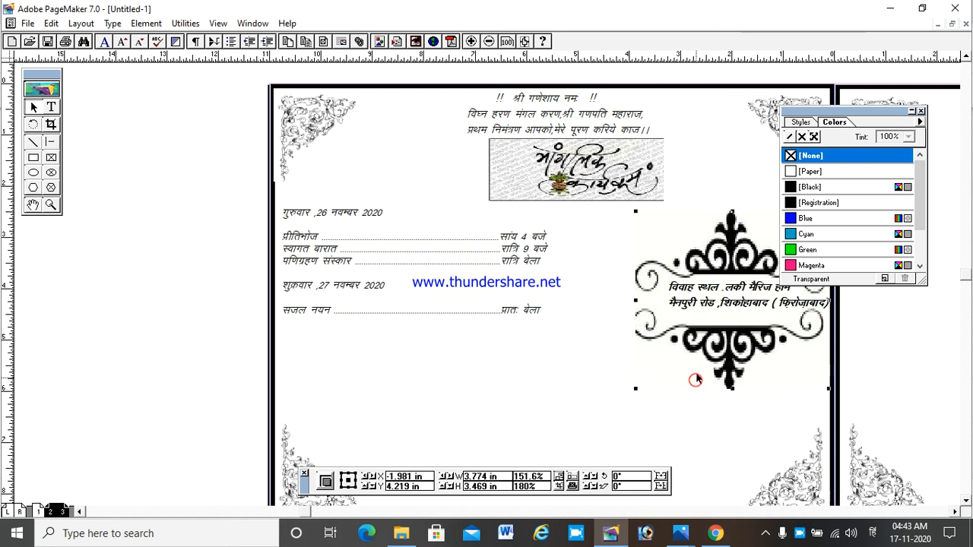
pyautogui.click(711, 338)
pyautogui.moveTo(735, 392); pyautogui.dragTo(739, 371)
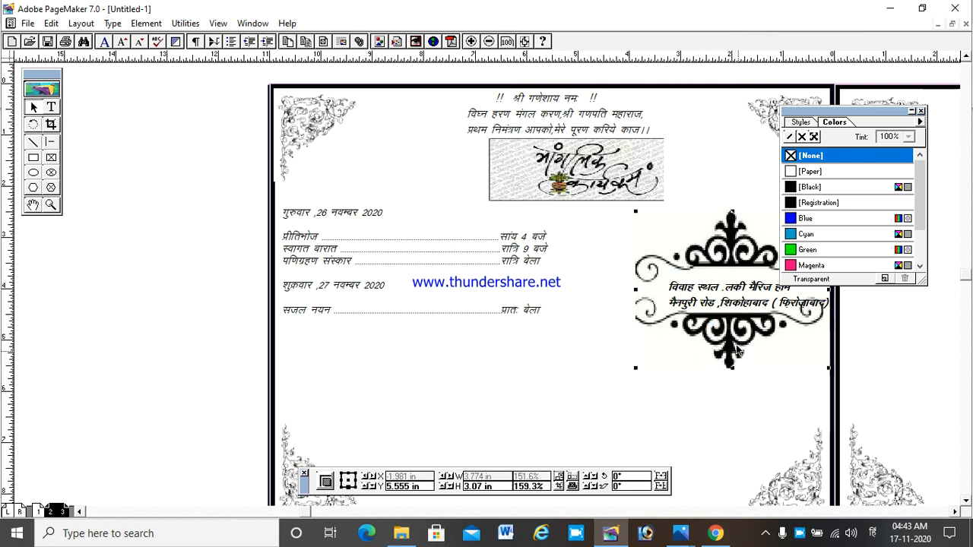
# Shift the venue text up and left inside the ornament, and reduce the ornament's height to about 2.69 in
pyautogui.click(735, 295)
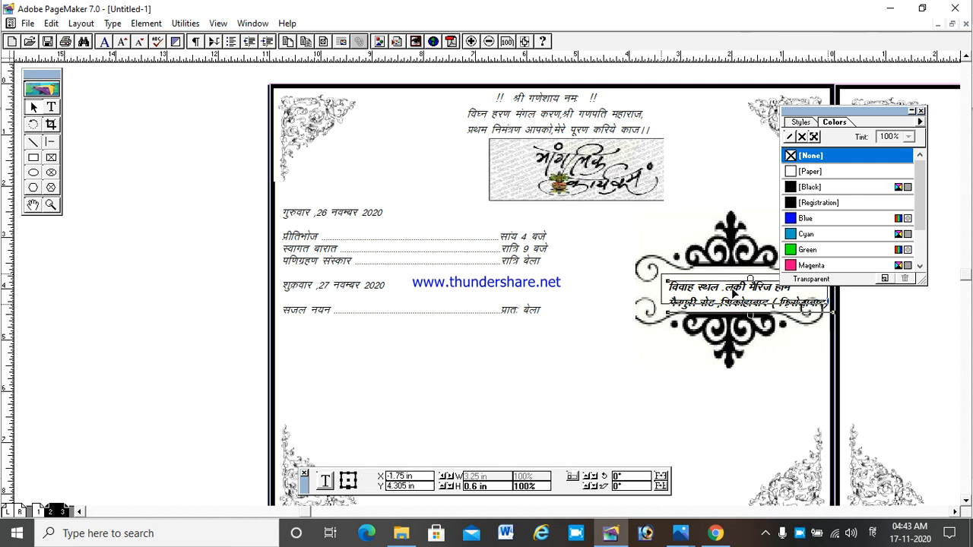
pyautogui.moveTo(734, 293)
pyautogui.mouseDown()
pyautogui.moveTo(725, 282)
pyautogui.moveTo(722, 300)
pyautogui.mouseUp()
pyautogui.click(722, 346)
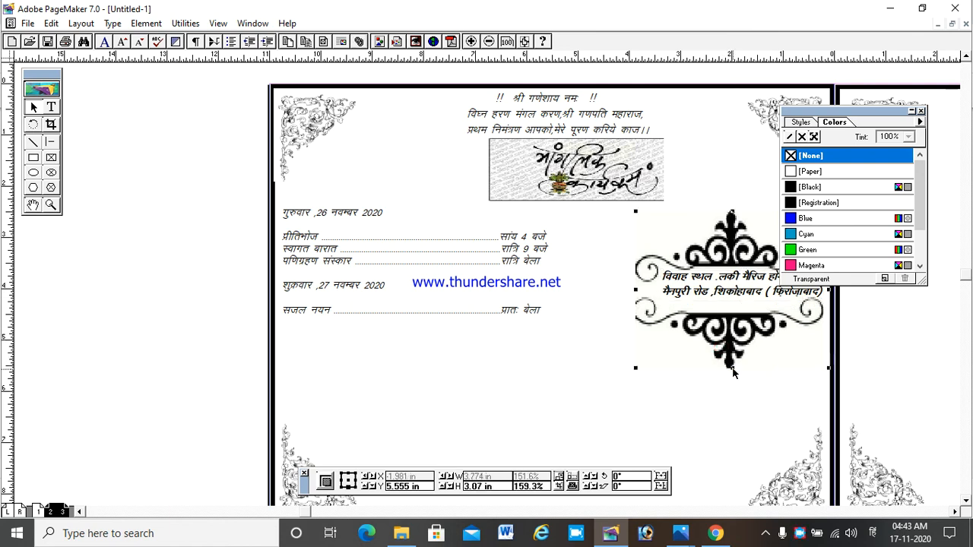
pyautogui.moveTo(733, 372); pyautogui.dragTo(735, 355)
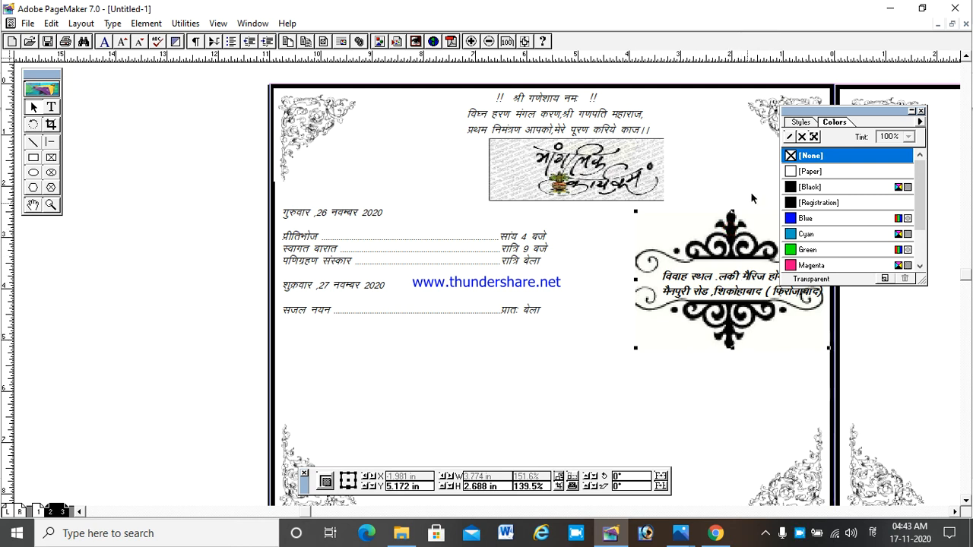
# Close the color palette and nudge the venue text slightly up and left inside the ornament
pyautogui.click(759, 175)
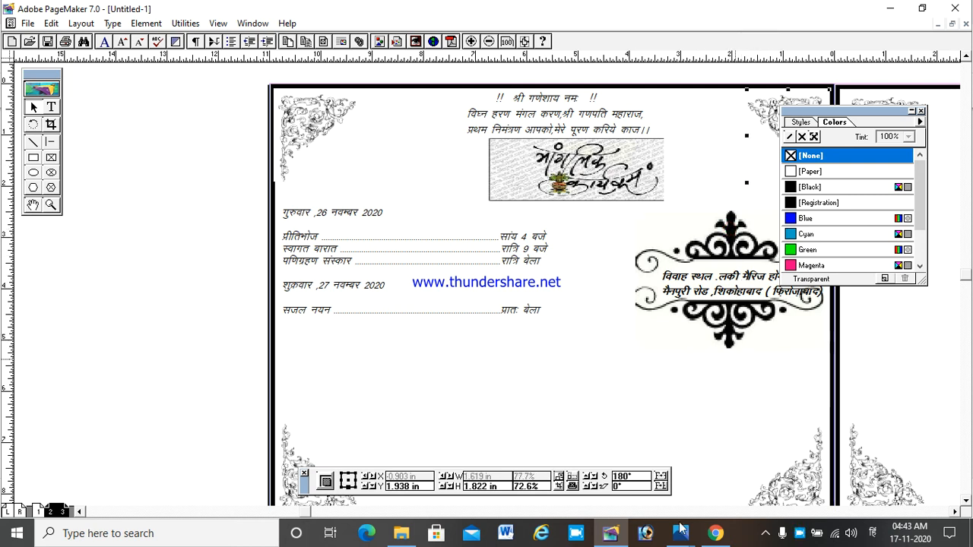
pyautogui.click(921, 111)
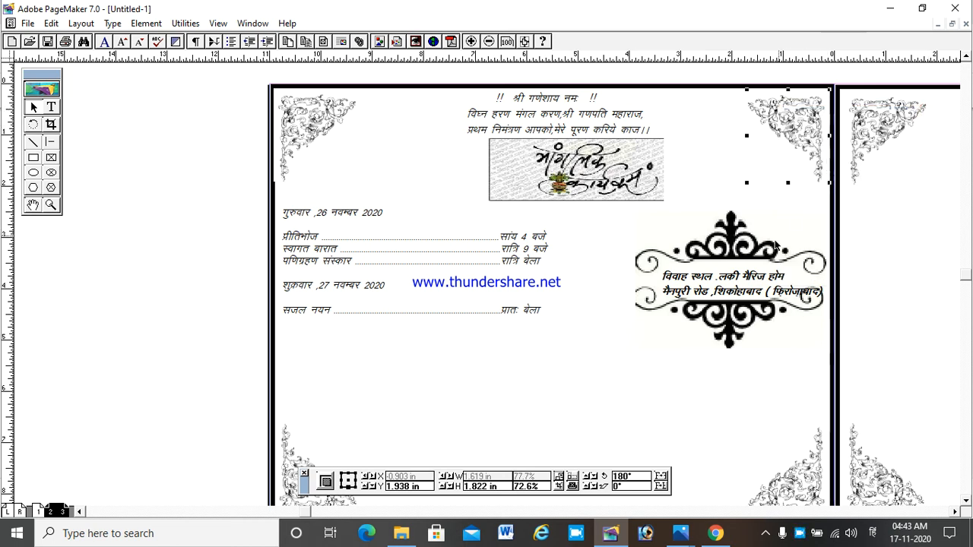
pyautogui.click(752, 287)
pyautogui.moveTo(750, 284); pyautogui.dragTo(745, 287)
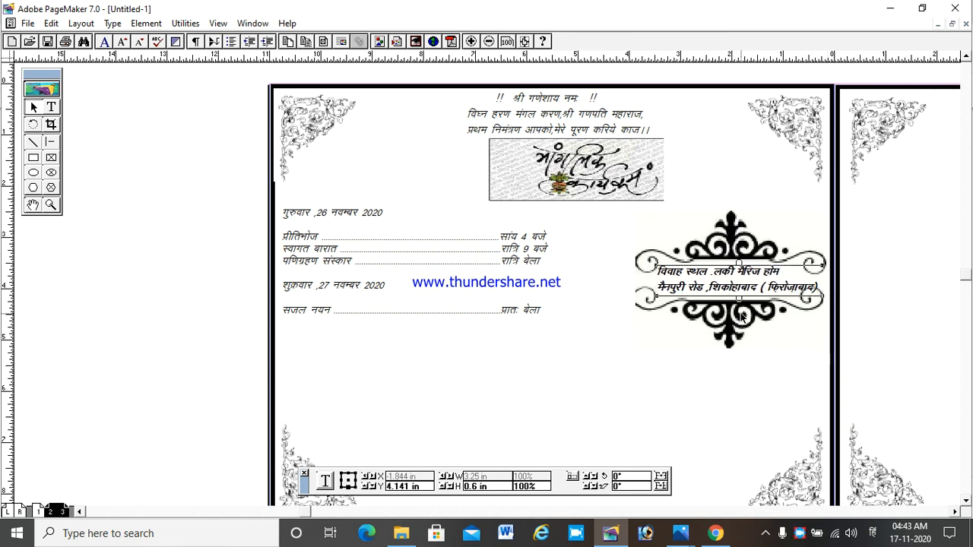
# Widen the scroll ornament to about 5.08 in and recentre the venue text inside it
pyautogui.click(743, 318)
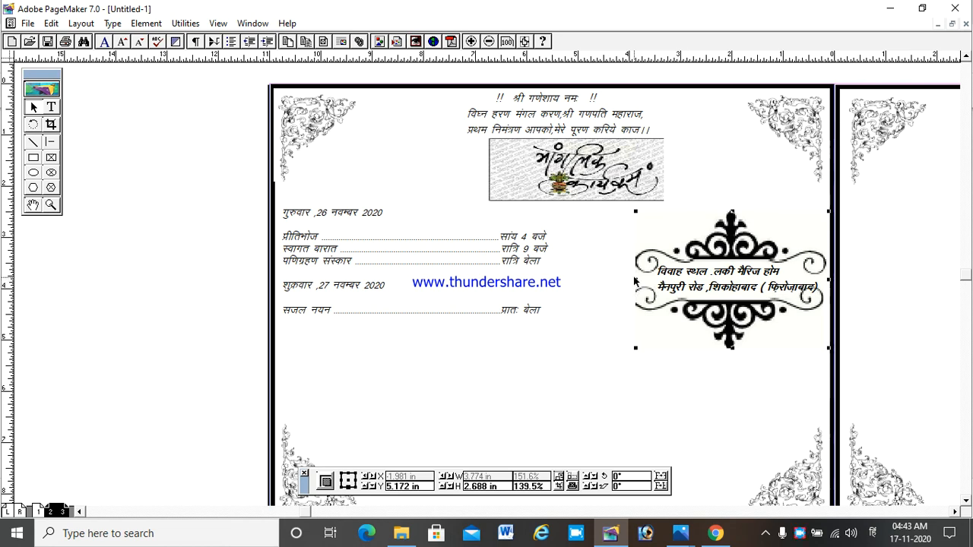
pyautogui.moveTo(635, 283); pyautogui.dragTo(569, 278)
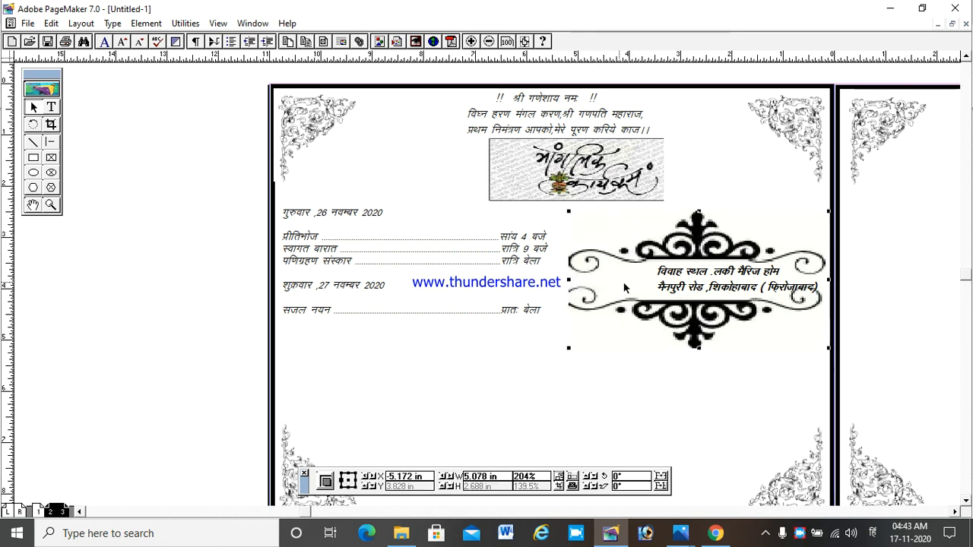
pyautogui.moveTo(699, 283)
pyautogui.mouseDown()
pyautogui.moveTo(681, 283)
pyautogui.moveTo(698, 283)
pyautogui.mouseUp()
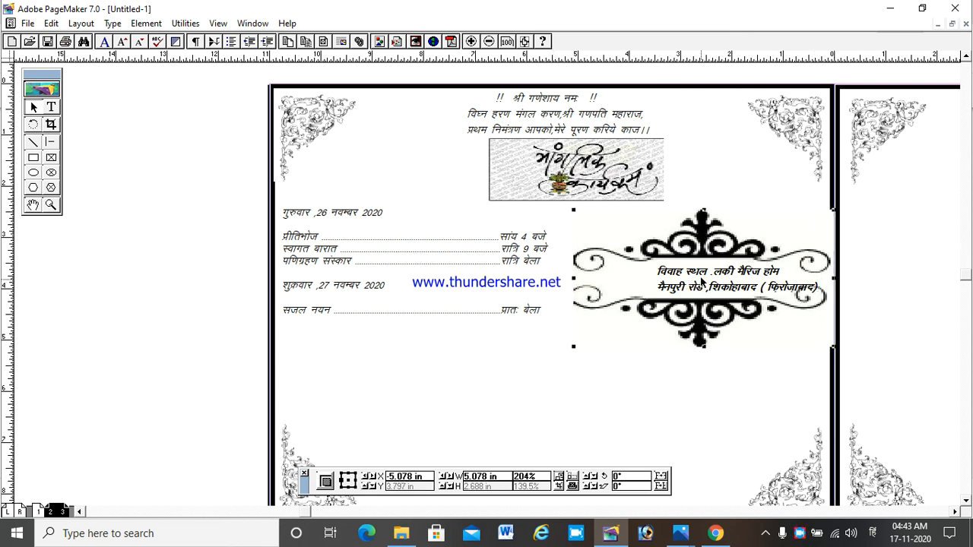
pyautogui.click(676, 278)
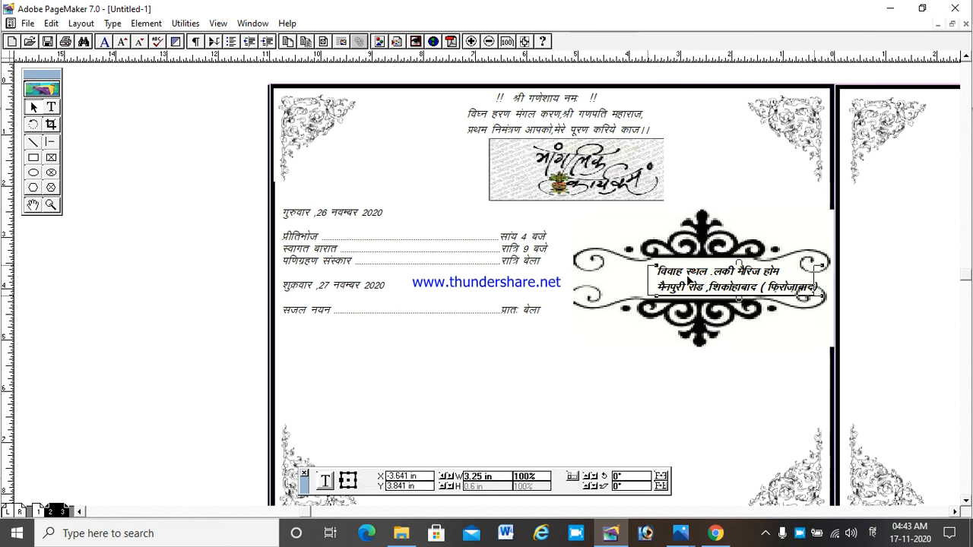
pyautogui.moveTo(677, 278); pyautogui.dragTo(673, 272)
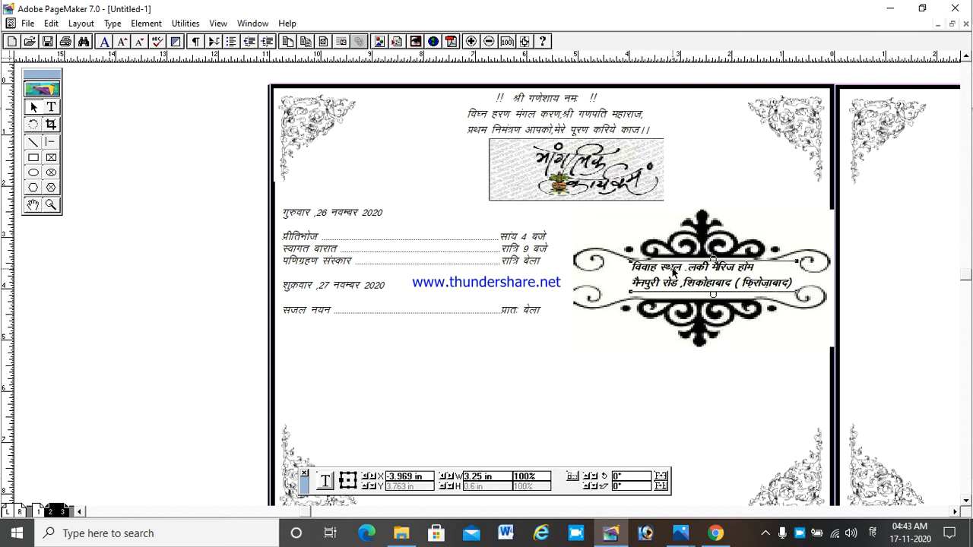
# Move the ornament and venue text together slightly up and left, and shift the text further left inside the ornament
pyautogui.click(667, 320)
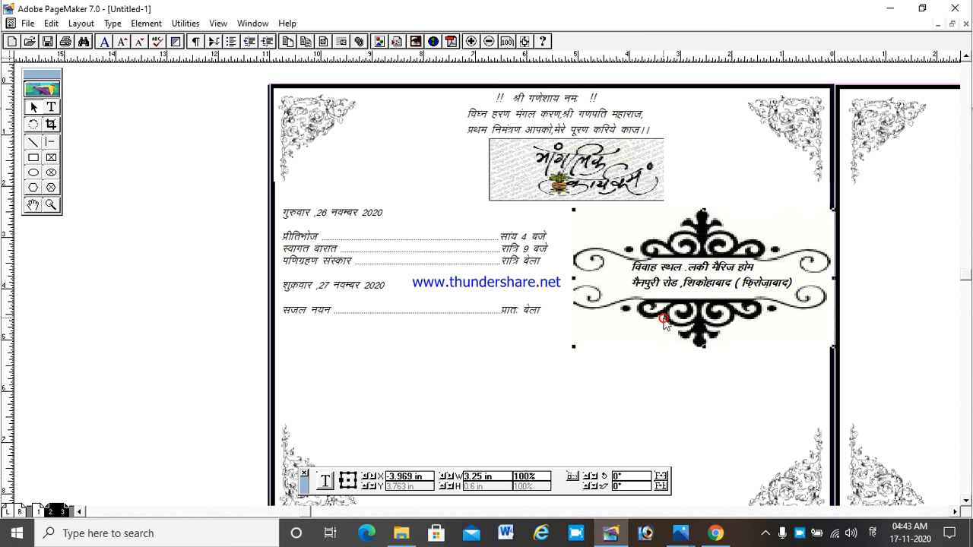
pyautogui.moveTo(667, 285); pyautogui.dragTo(689, 236)
pyautogui.click(694, 269)
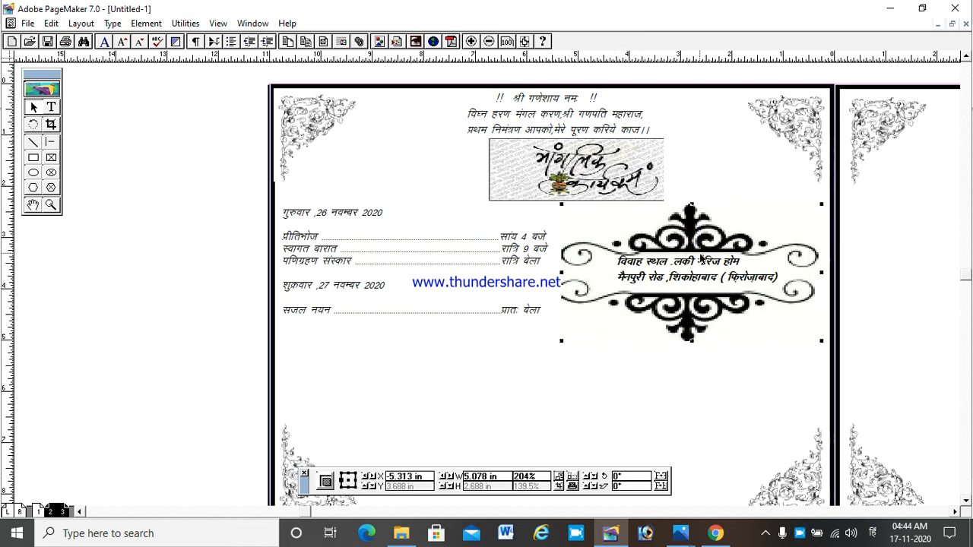
pyautogui.moveTo(706, 281); pyautogui.dragTo(686, 272)
pyautogui.click(703, 268)
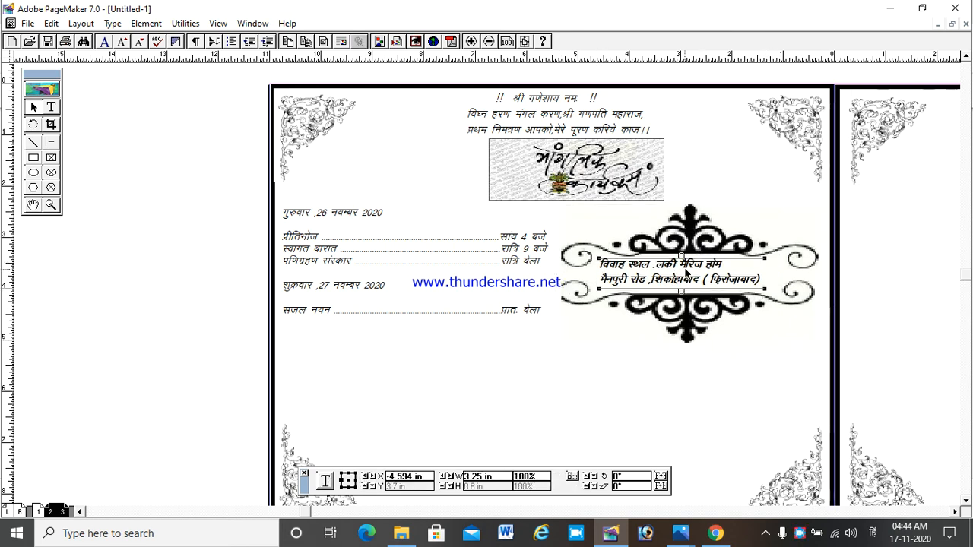
pyautogui.click(674, 377)
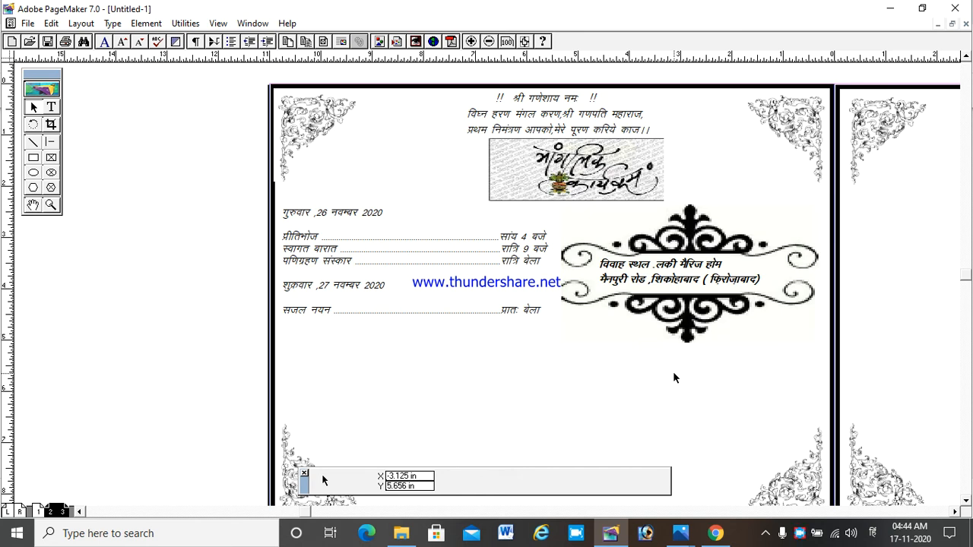
# Check the ShadicardExample.jpeg reference photo, and copy the three-line बाल आकांछा passage from the converter page in Chrome
pyautogui.moveTo(679, 537)
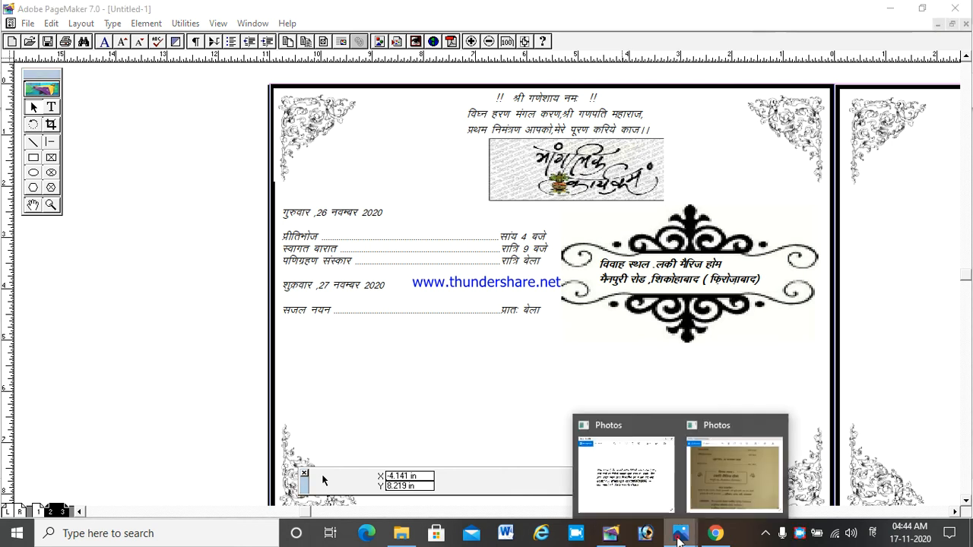
pyautogui.click(710, 476)
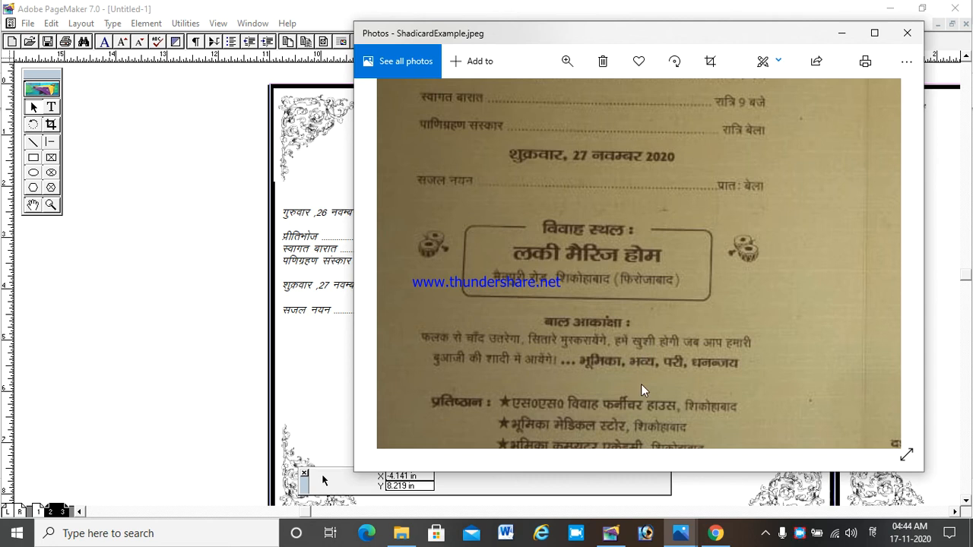
pyautogui.click(714, 536)
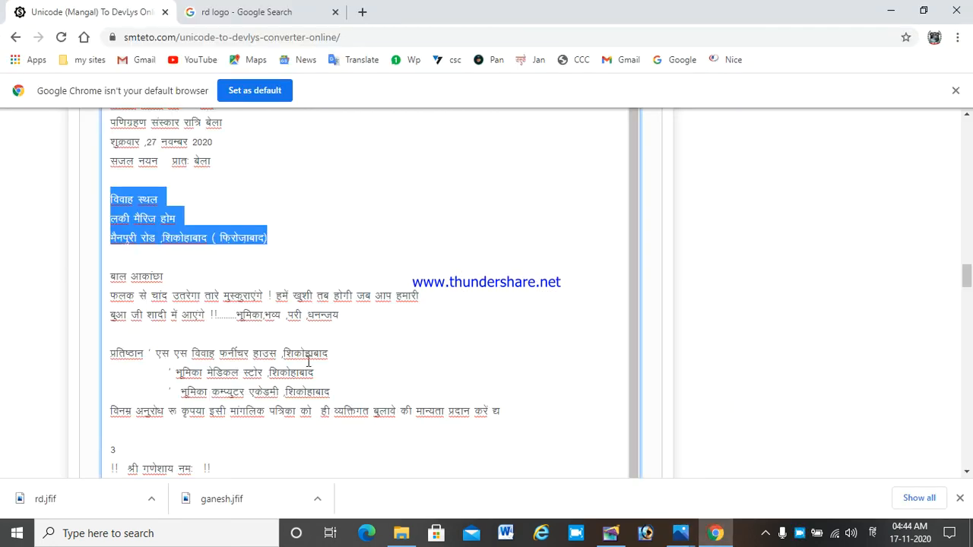
pyautogui.click(282, 337)
pyautogui.moveTo(371, 310); pyautogui.dragTo(91, 285)
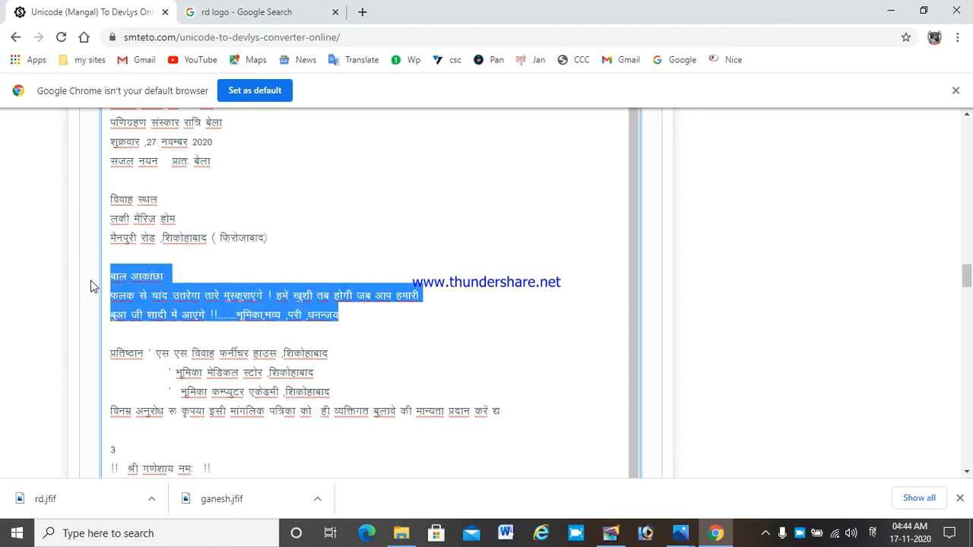
pyautogui.rightClick(149, 285)
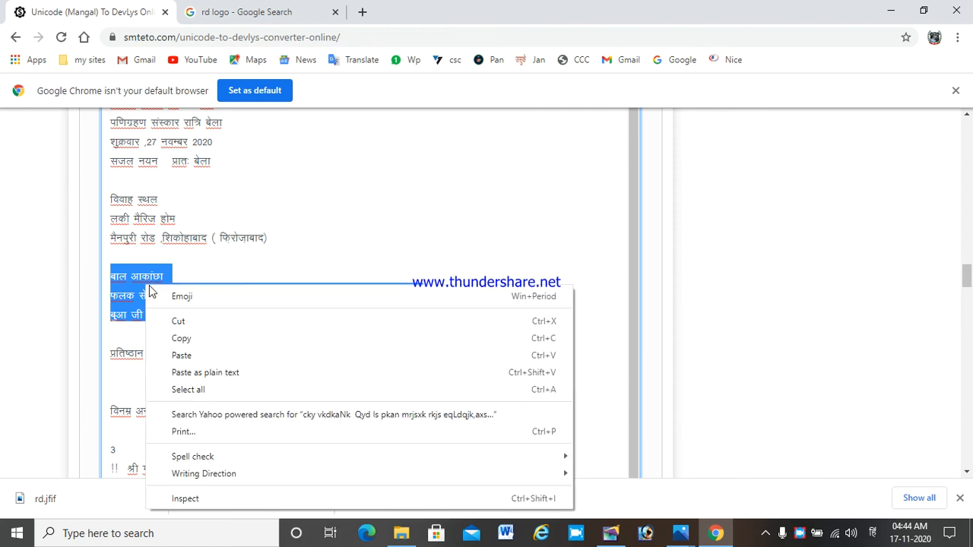
pyautogui.click(170, 336)
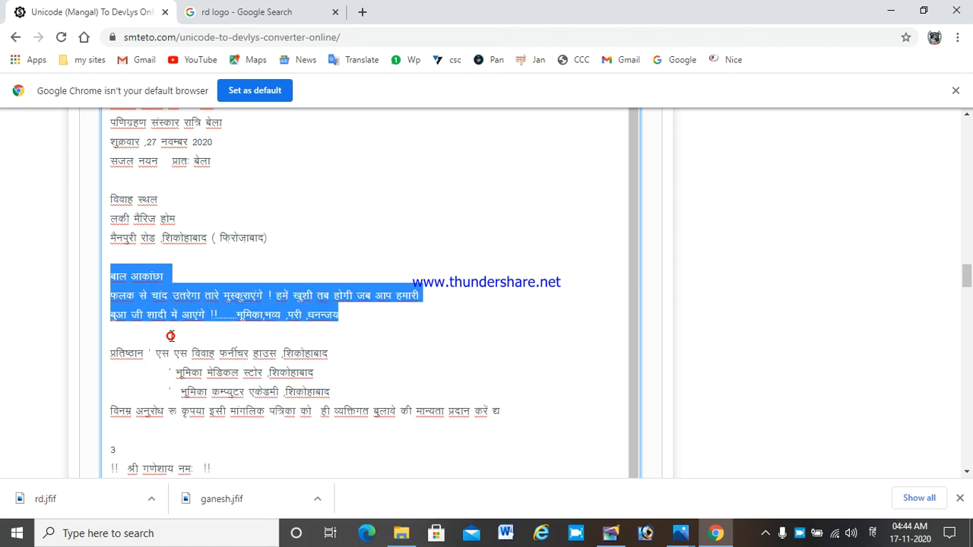
# Switch to PageMaker and paste the copied passage into a new text block beneath the programme schedule
pyautogui.click(612, 534)
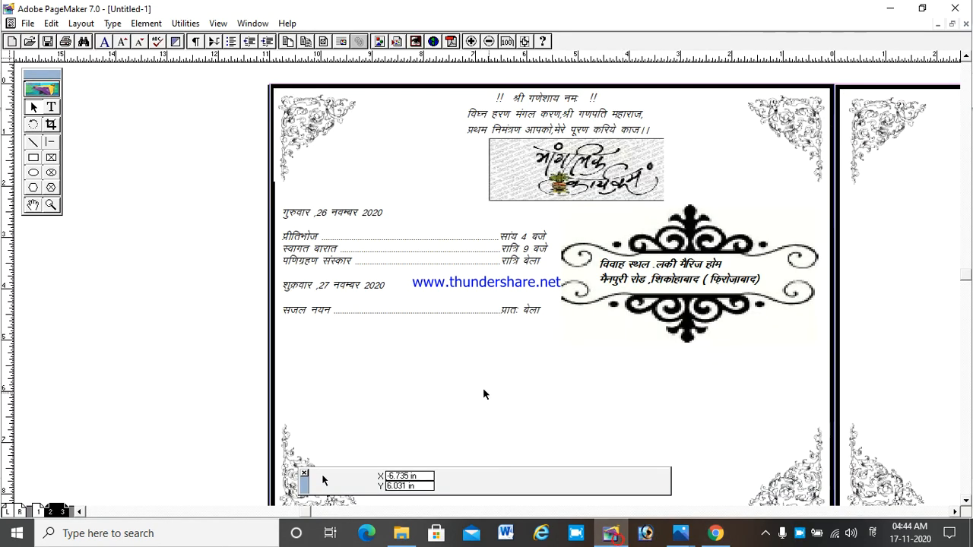
pyautogui.click(51, 107)
pyautogui.click(310, 342)
pyautogui.moveTo(327, 344); pyautogui.dragTo(580, 382)
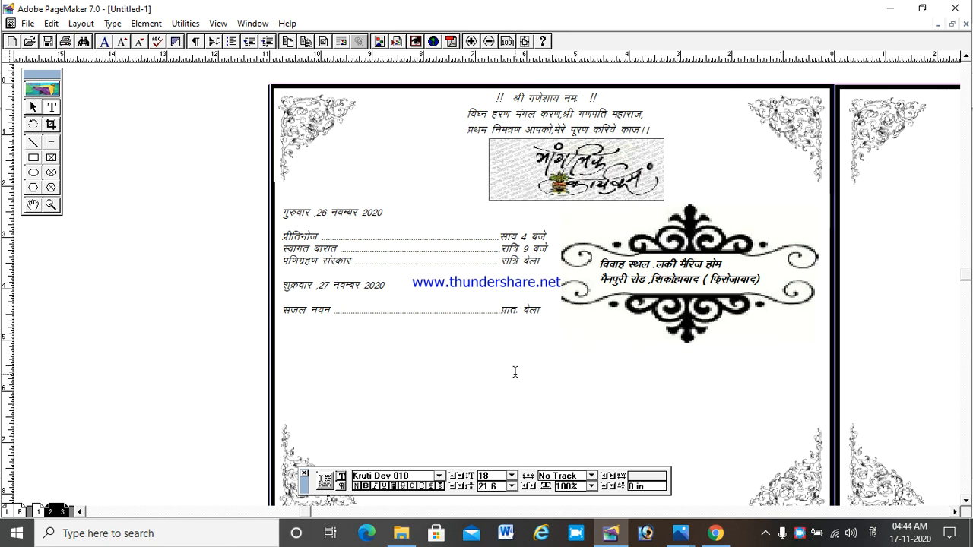
pyautogui.hotkey('ctrl', 'v')
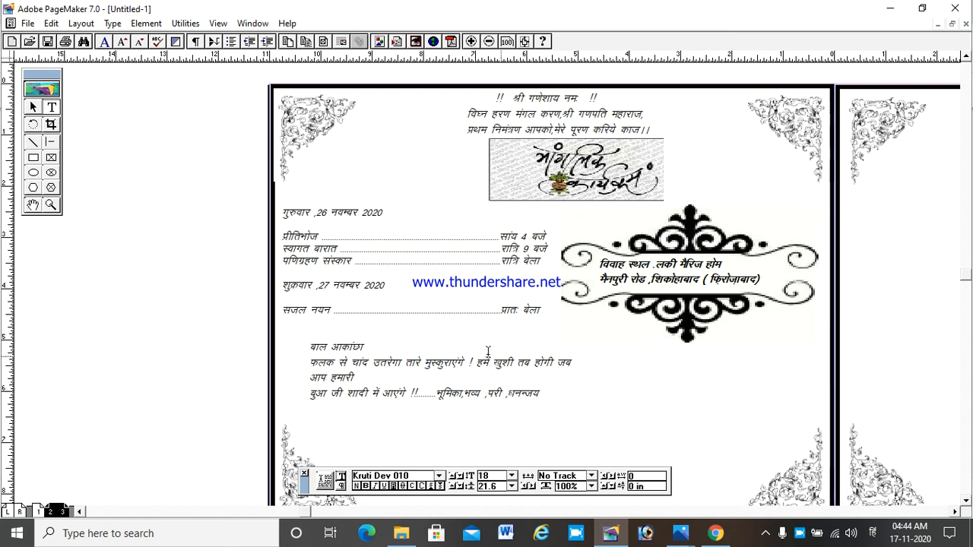
# Make the बाल आकांछा heading bold, and set the children's names at the end of the passage in bold without italics
pyautogui.moveTo(398, 347); pyautogui.dragTo(314, 351)
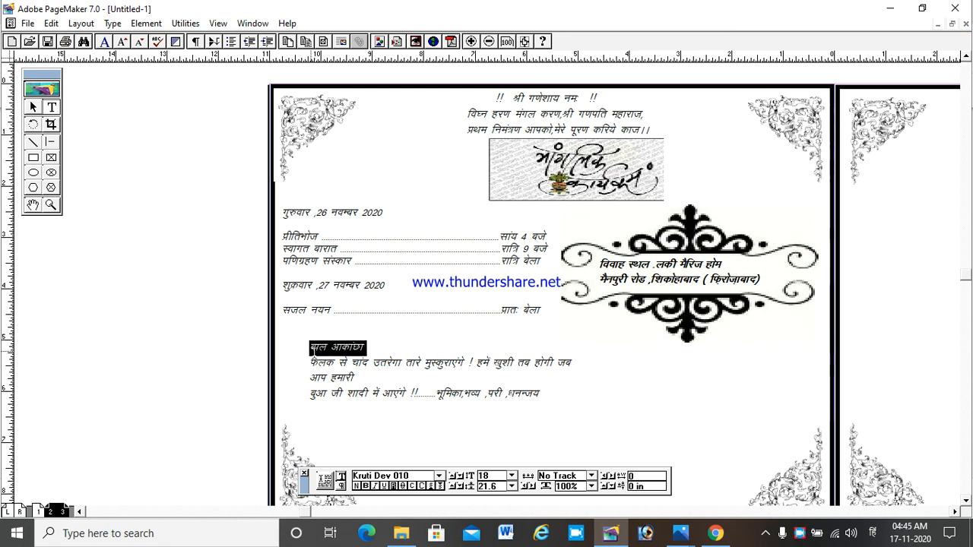
pyautogui.click(366, 485)
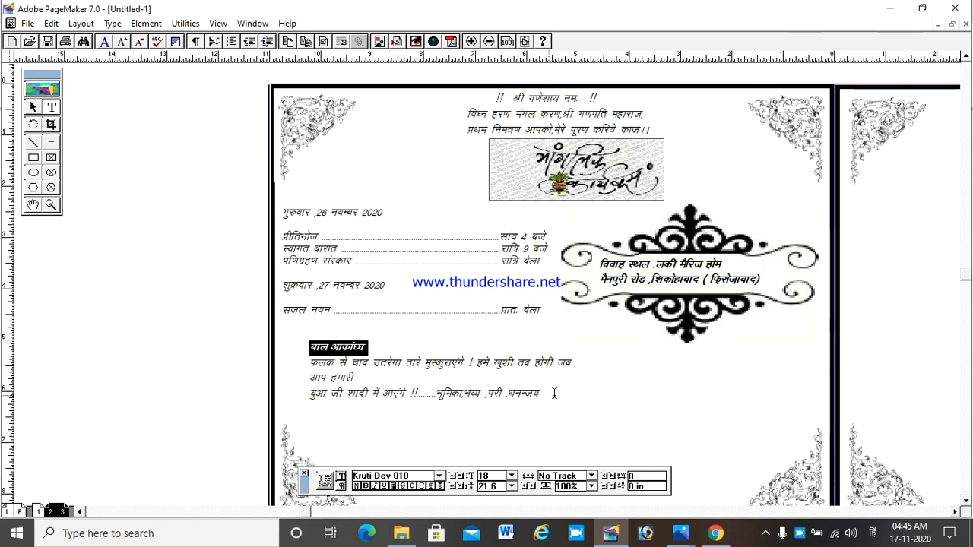
pyautogui.moveTo(554, 393); pyautogui.dragTo(418, 396)
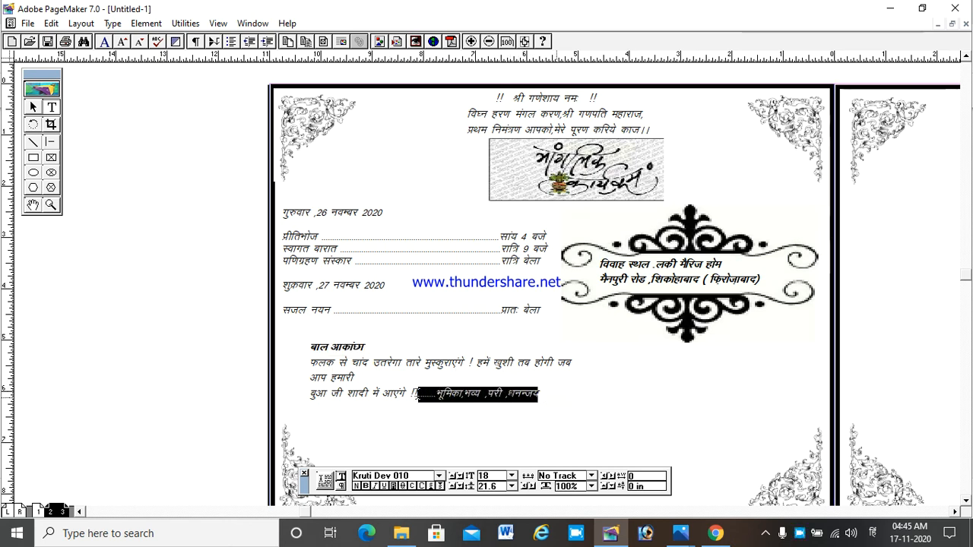
pyautogui.click(366, 486)
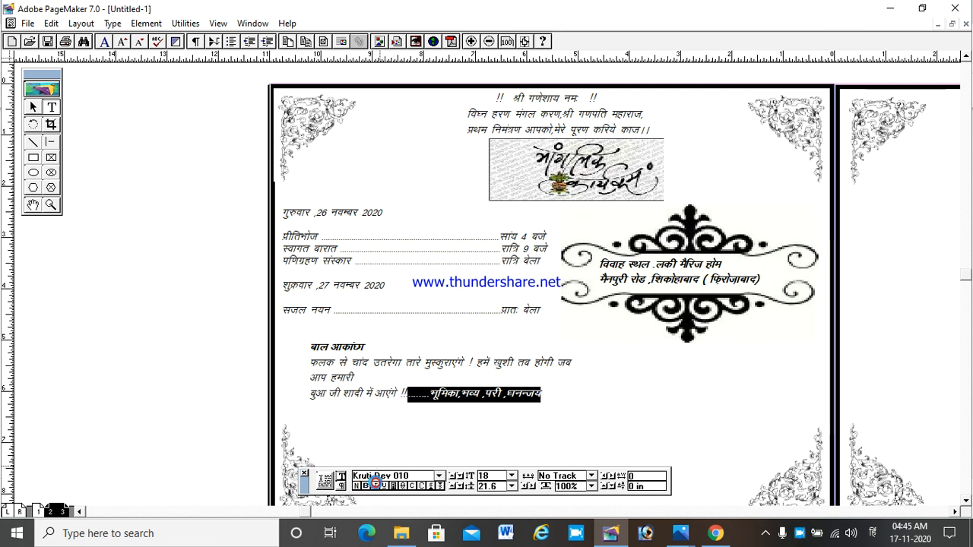
pyautogui.click(374, 486)
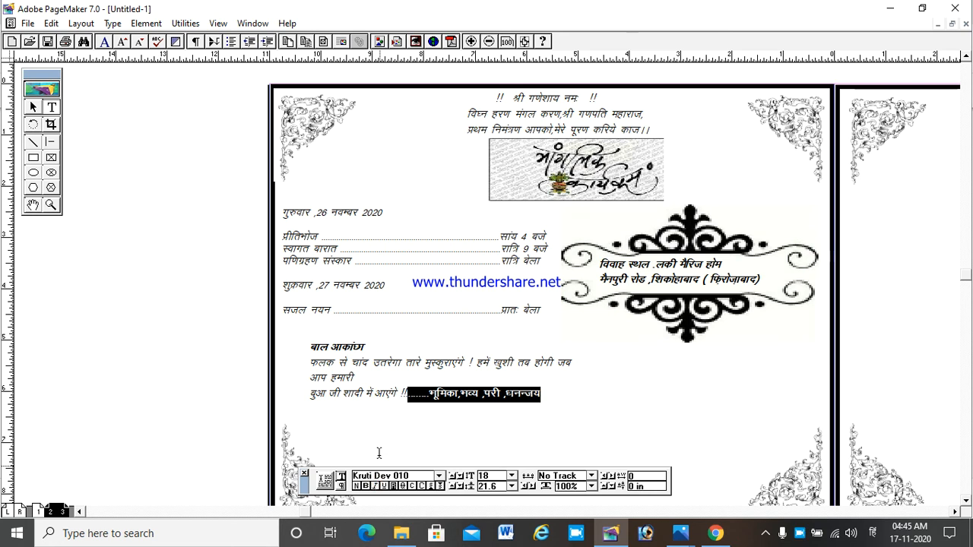
pyautogui.click(404, 406)
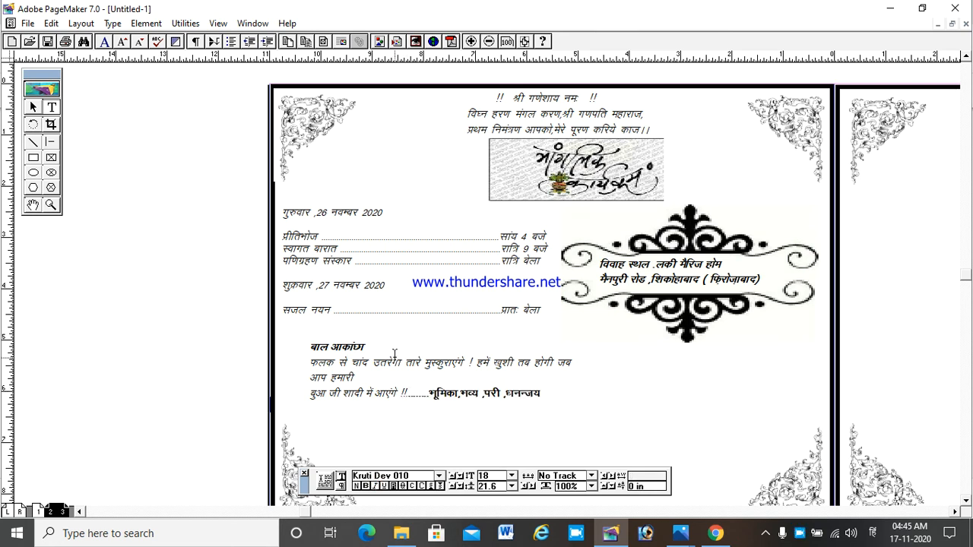
# Set the leading of the whole बाल आकांछा passage to 17
pyautogui.moveTo(561, 393)
pyautogui.mouseDown()
pyautogui.moveTo(340, 362)
pyautogui.moveTo(310, 347)
pyautogui.mouseUp()
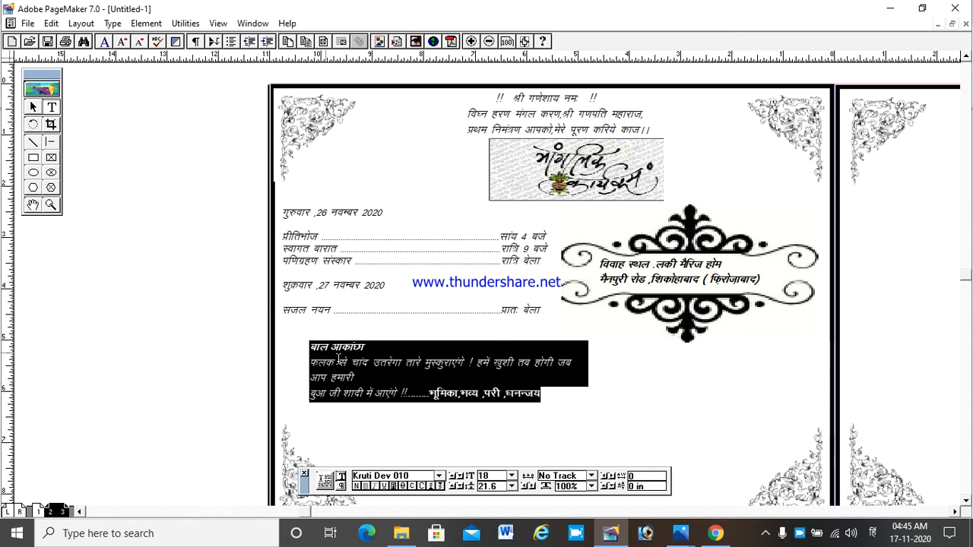
pyautogui.click(511, 486)
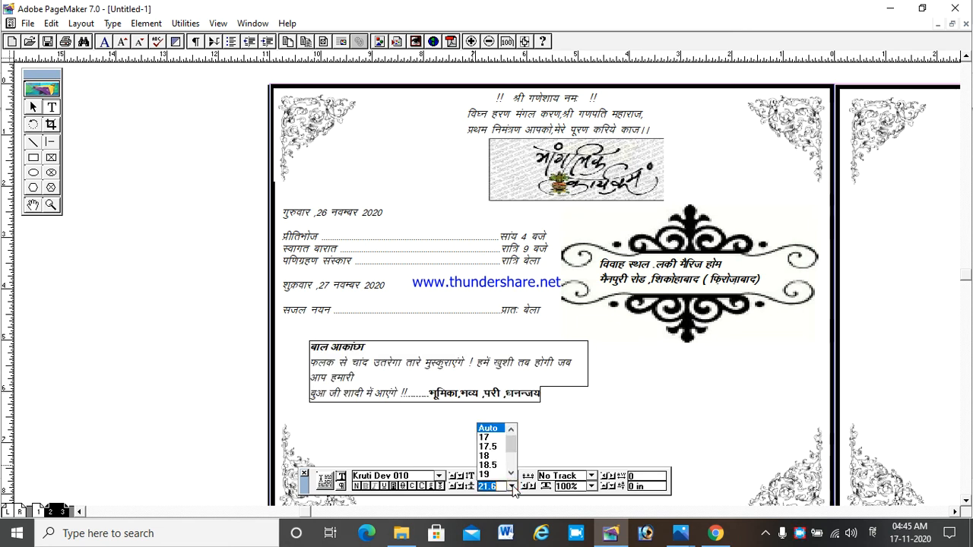
pyautogui.click(489, 438)
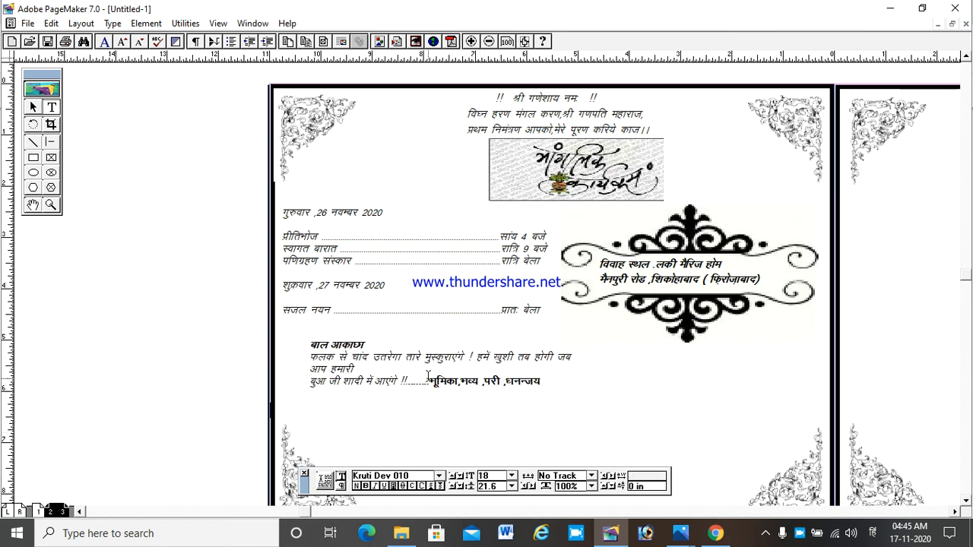
pyautogui.click(429, 380)
# Move the बाल आकांछा text block up and right, just below the schedule, to about X -8.77 in, Y 5.21 in
pyautogui.click(32, 108)
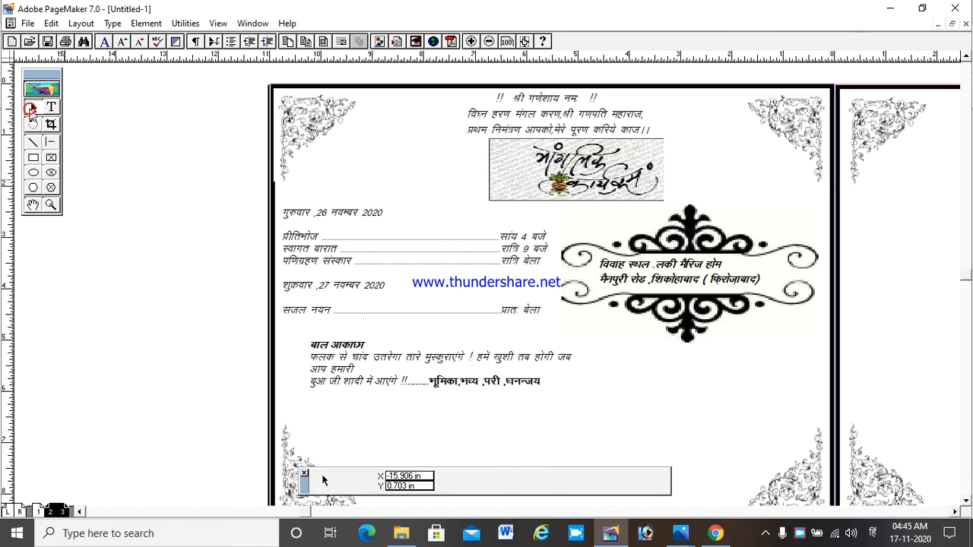
pyautogui.click(371, 363)
pyautogui.moveTo(375, 363); pyautogui.dragTo(451, 346)
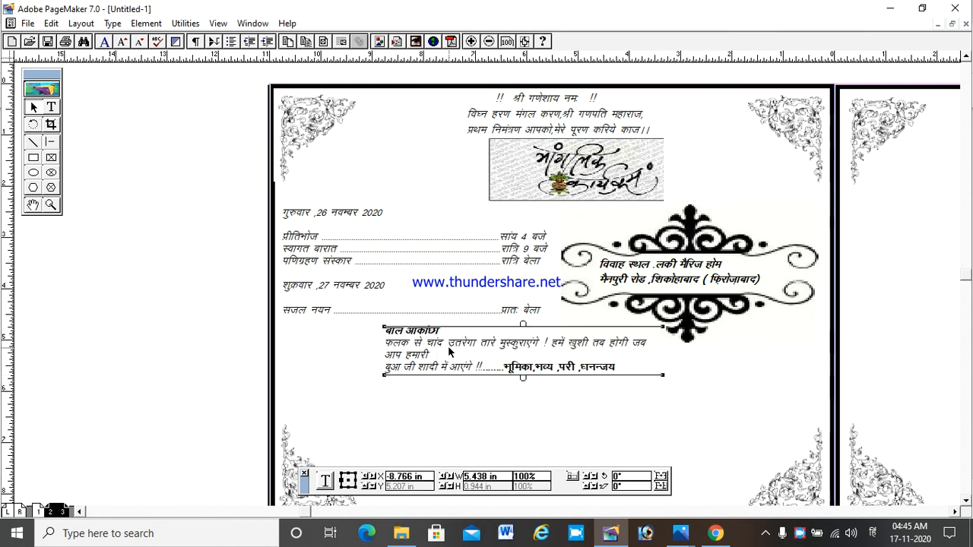
pyautogui.click(451, 426)
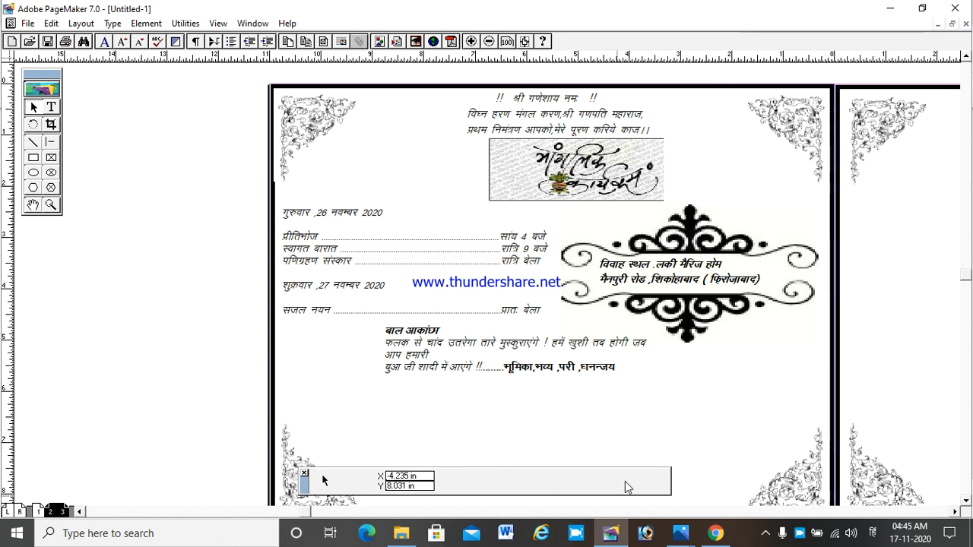
# Switch to Chrome and copy the प्रतिष्ठान business list together with the विनम्र अनुरोध line from the converter page
pyautogui.moveTo(622, 538)
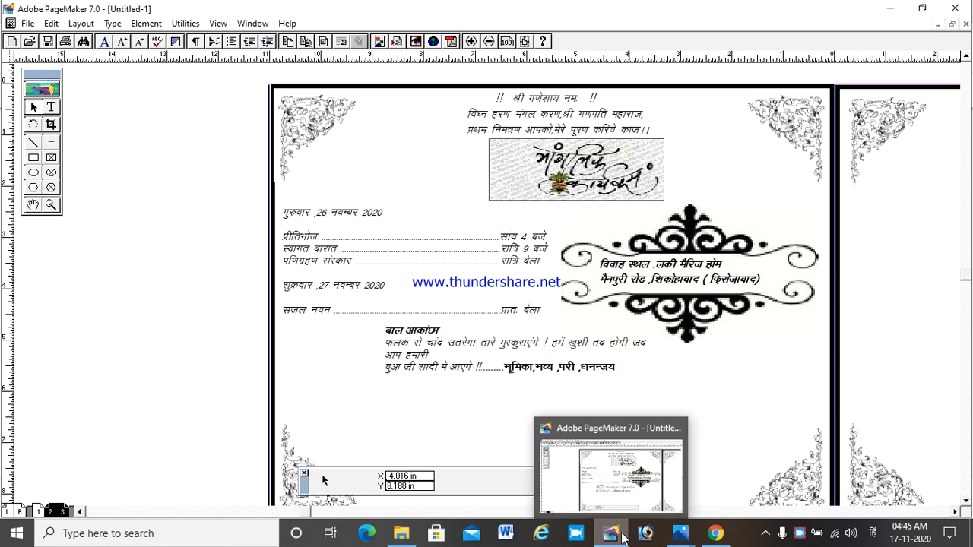
pyautogui.click(716, 535)
pyautogui.click(495, 384)
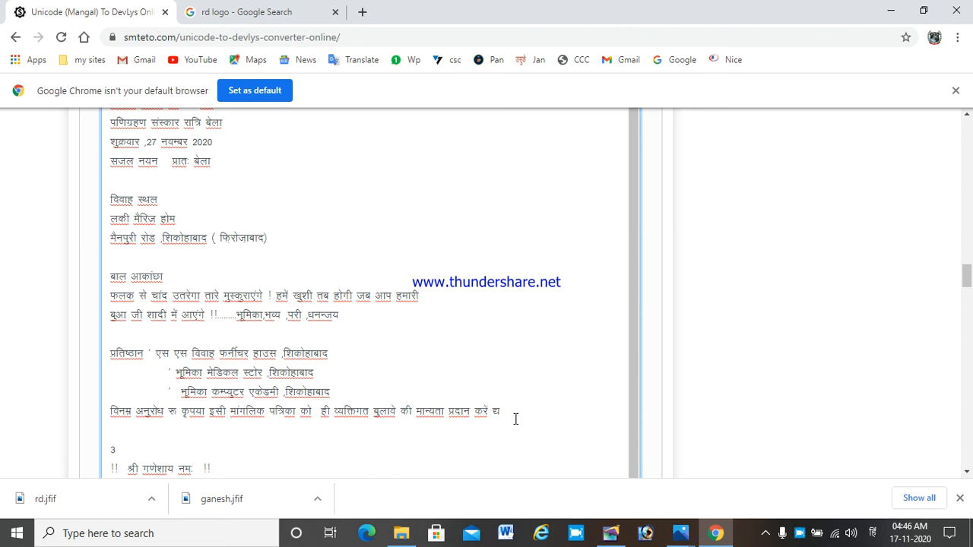
pyautogui.moveTo(500, 419); pyautogui.dragTo(114, 354)
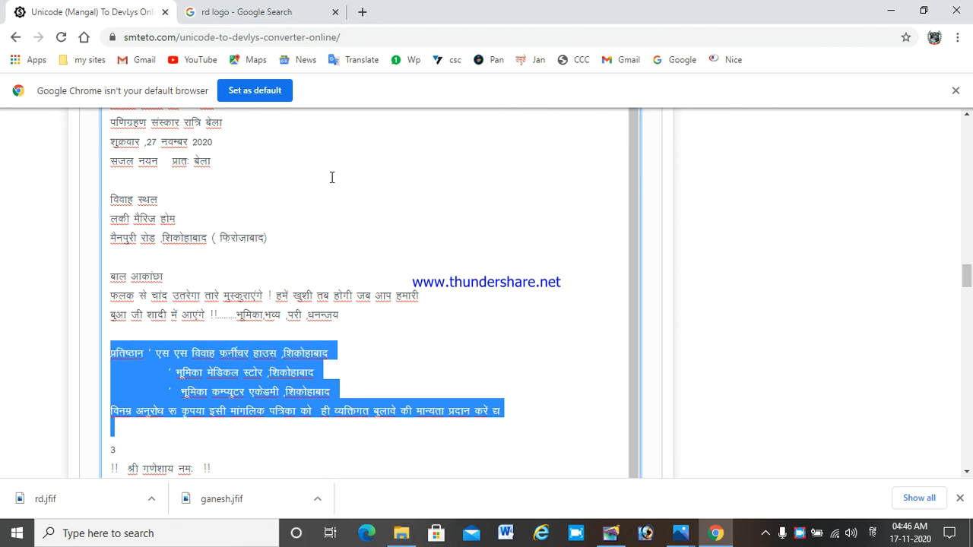
# Switch to PageMaker and paste the copied प्रतिष्ठान list and विनम्र अनुरोध line into a new text block below the बाल आकांछा passage
pyautogui.click(610, 533)
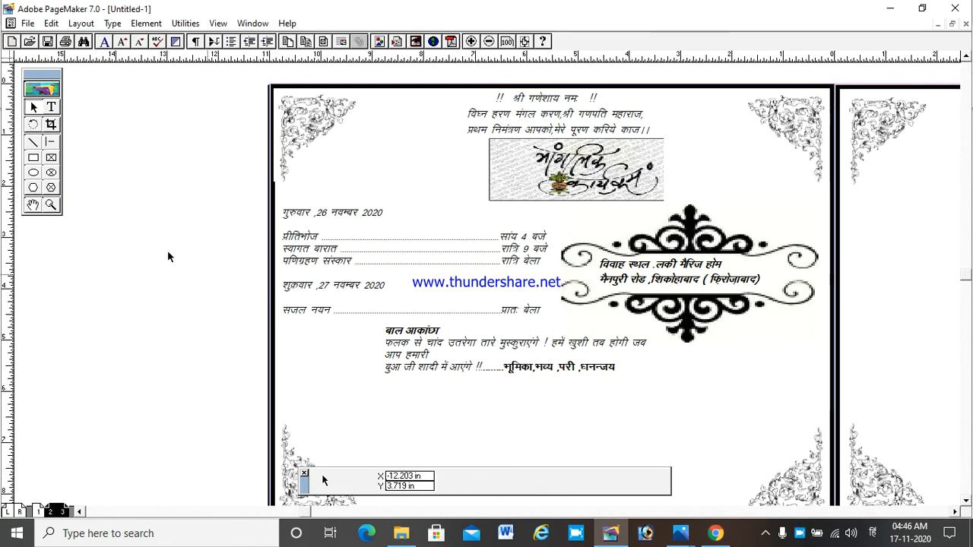
pyautogui.click(51, 107)
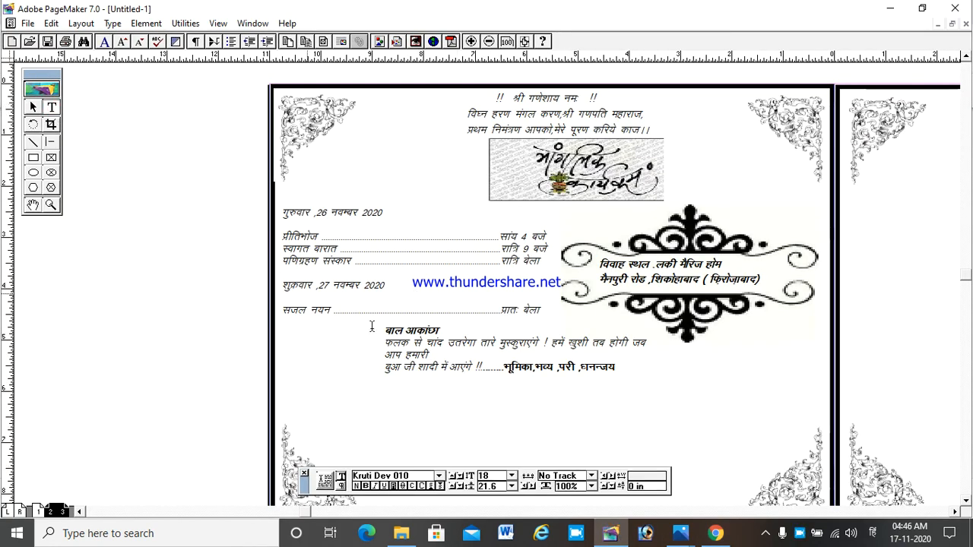
pyautogui.moveTo(368, 389); pyautogui.dragTo(652, 460)
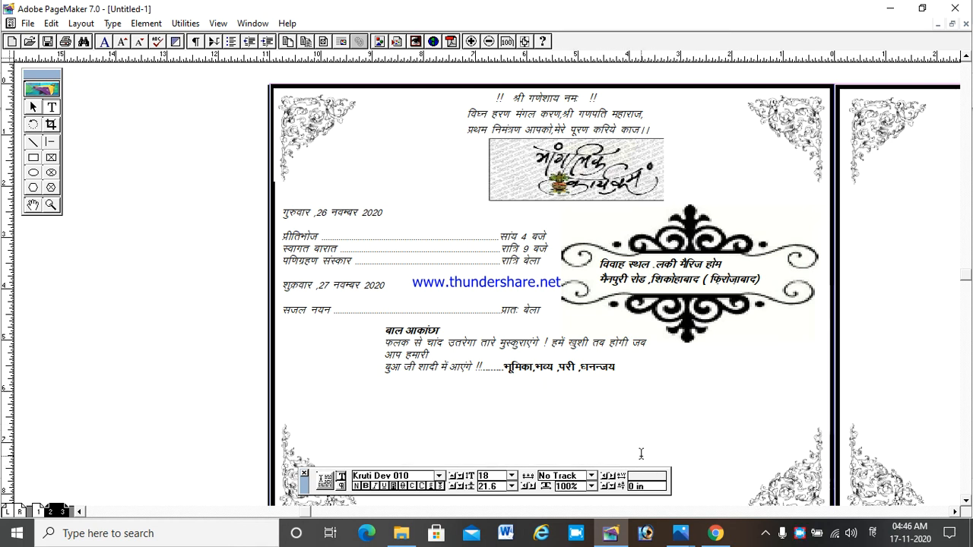
pyautogui.hotkey('ctrl', 'v')
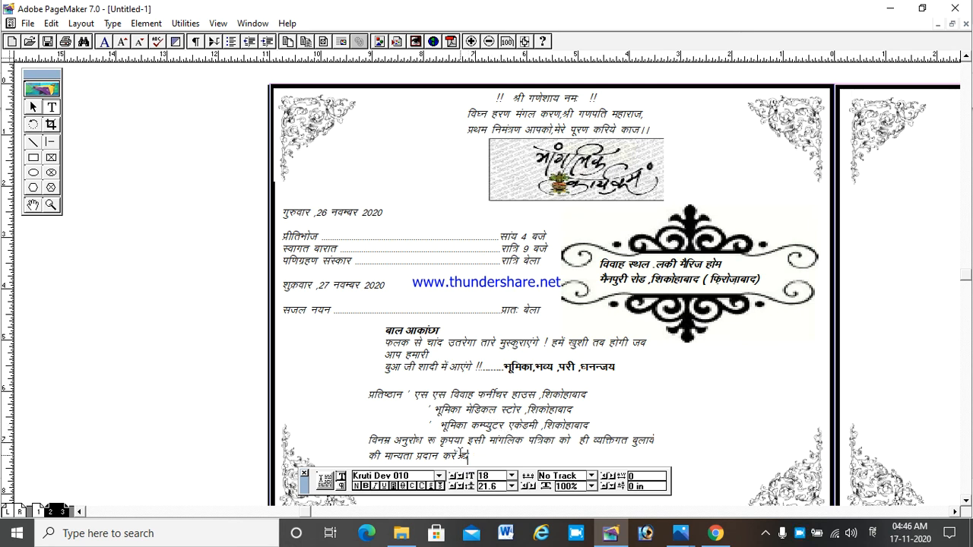
# Delete the two-line विनम्र अनुरोध sentence from the end of the pasted block, keeping the प्रतिष्ठान list
pyautogui.press('BackSpace')
pyautogui.write('|')
pyautogui.hotkey('shift', 'Up')
pyautogui.hotkey('shift', 'Up')
pyautogui.hotkey('shift', 'Up')
pyautogui.hotkey('shift', 'Up')
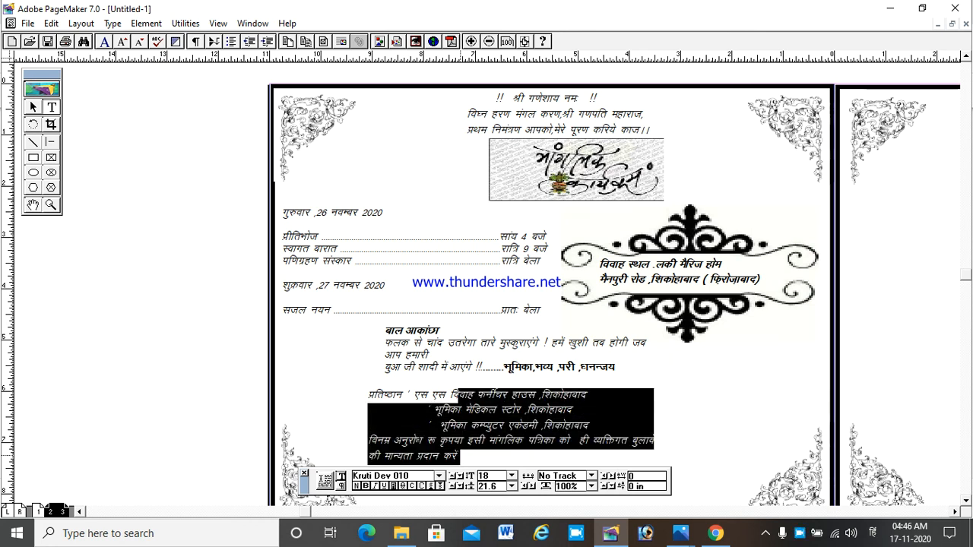
pyautogui.hotkey('shift', 'Down')
pyautogui.hotkey('shift', 'Down')
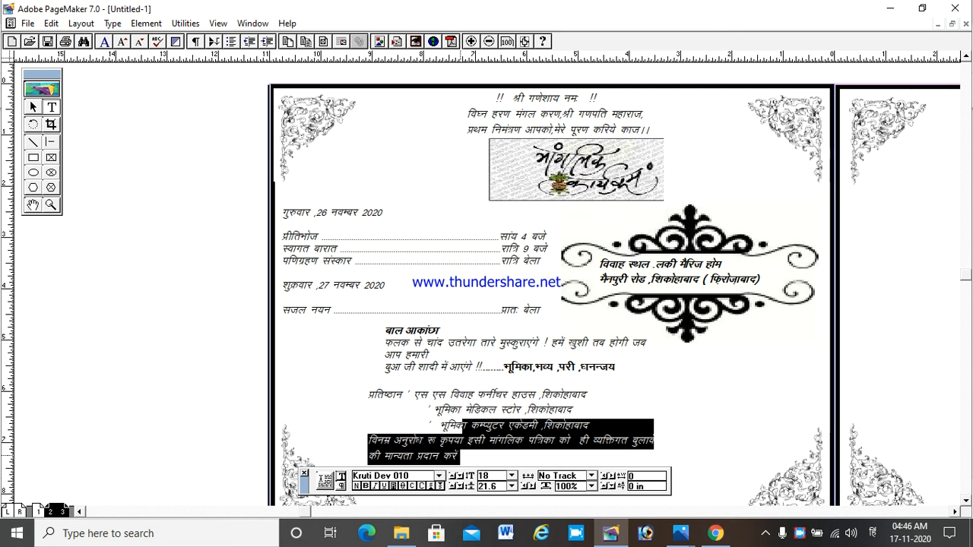
pyautogui.press('Down')
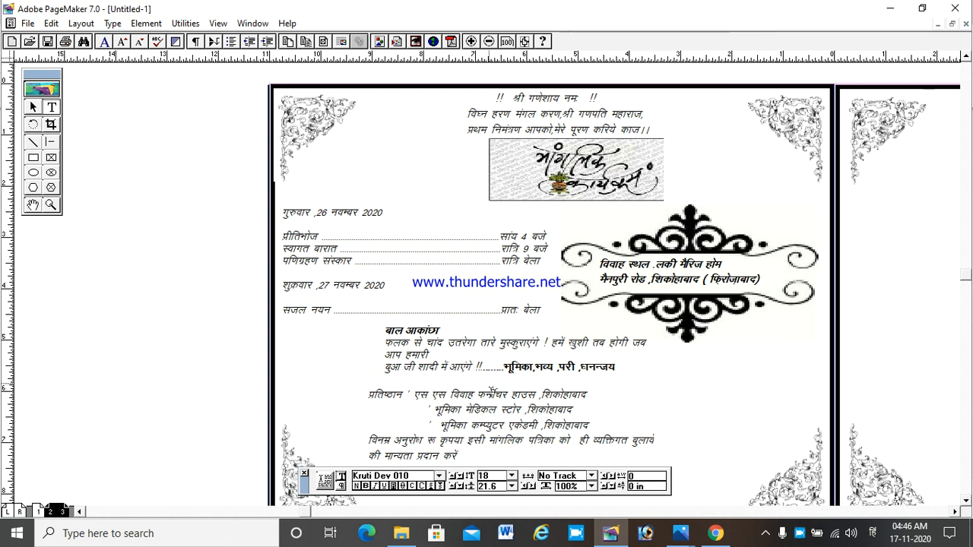
pyautogui.moveTo(466, 456); pyautogui.dragTo(366, 439)
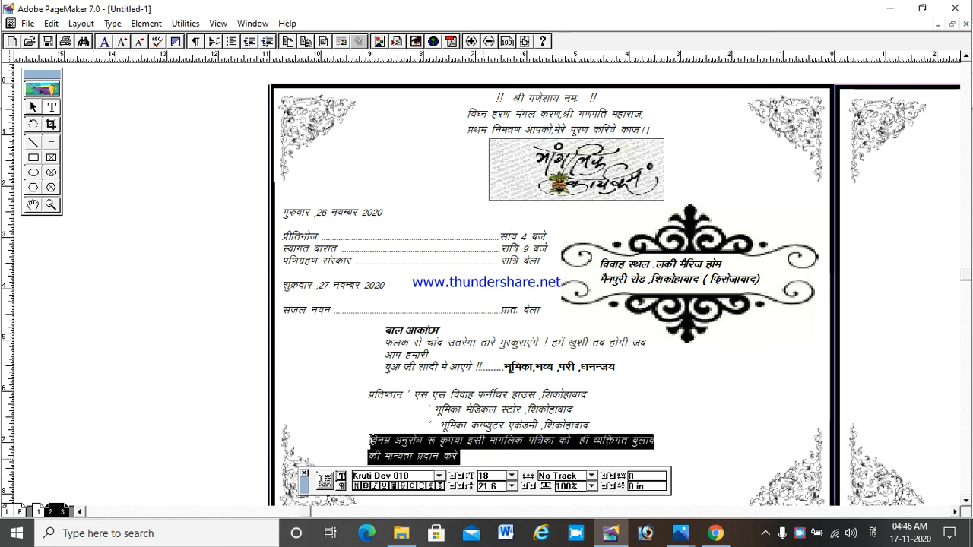
pyautogui.press('Delete')
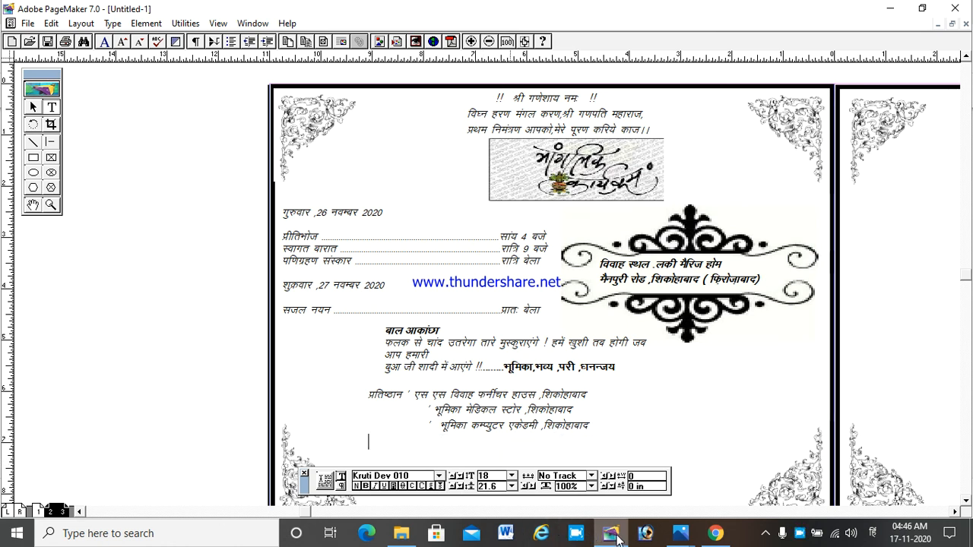
# Switch to Chrome and retype the colon after विनम्र अनुरोध in the converter's Unicode source text
pyautogui.click(707, 533)
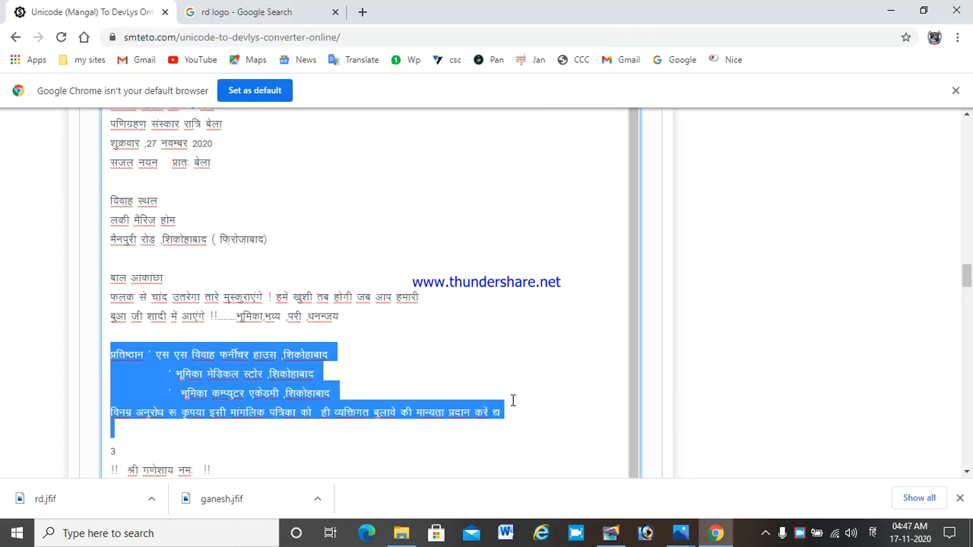
pyautogui.scroll(-15, 577, 339)
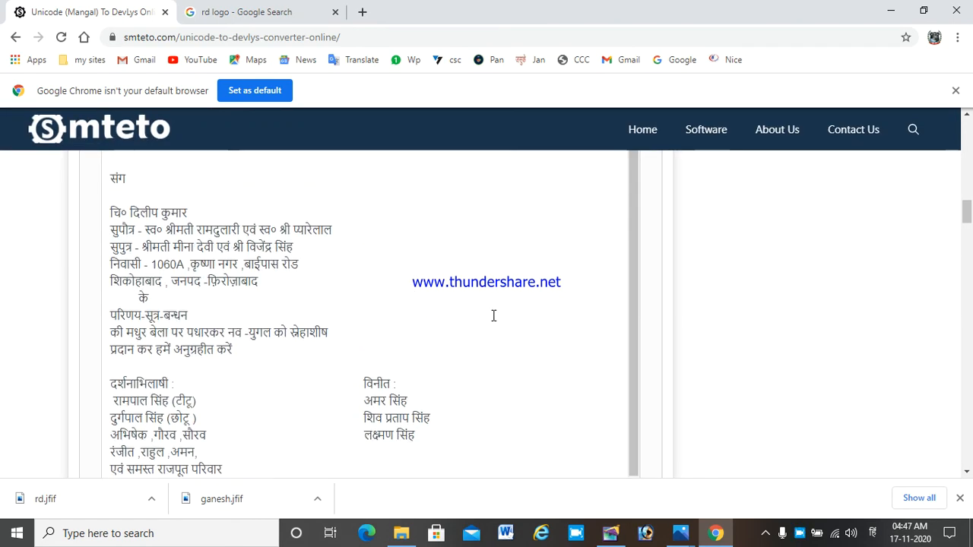
pyautogui.scroll(1, 181, 308)
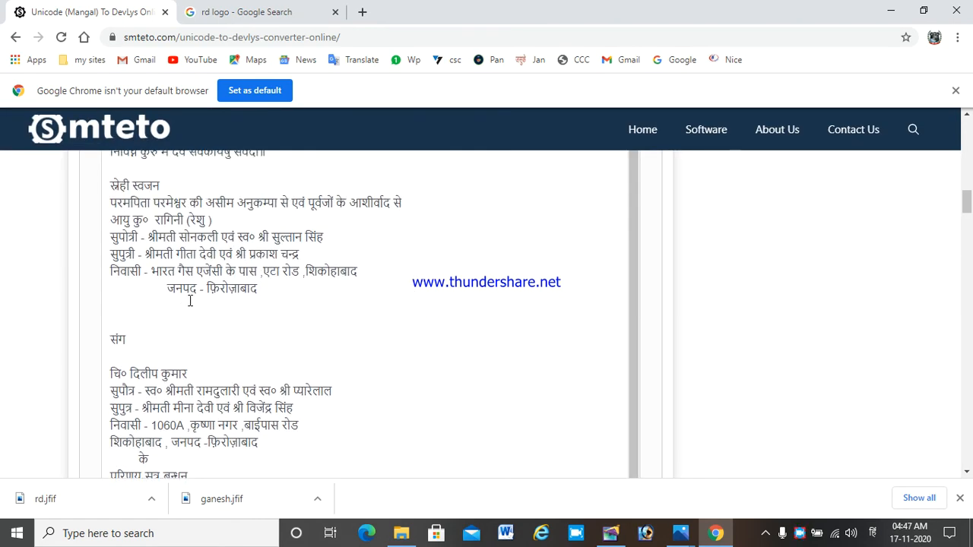
pyautogui.scroll(-3, 190, 301)
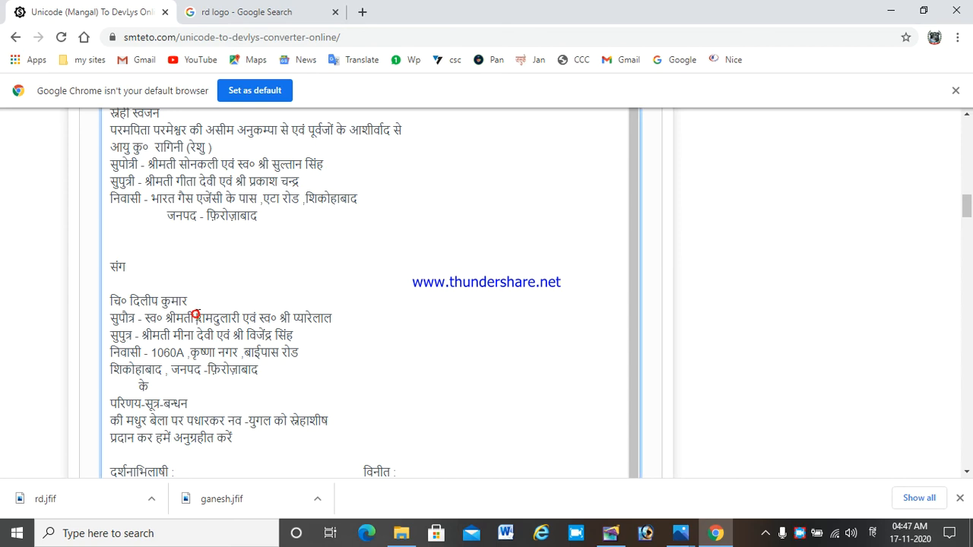
pyautogui.scroll(1, 199, 315)
pyautogui.scroll(5, 219, 265)
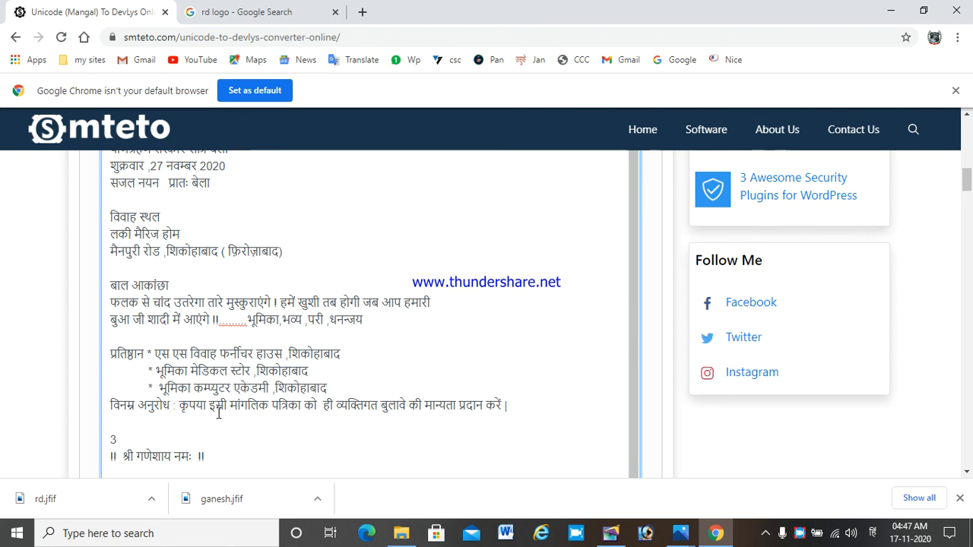
pyautogui.press('BackSpace')
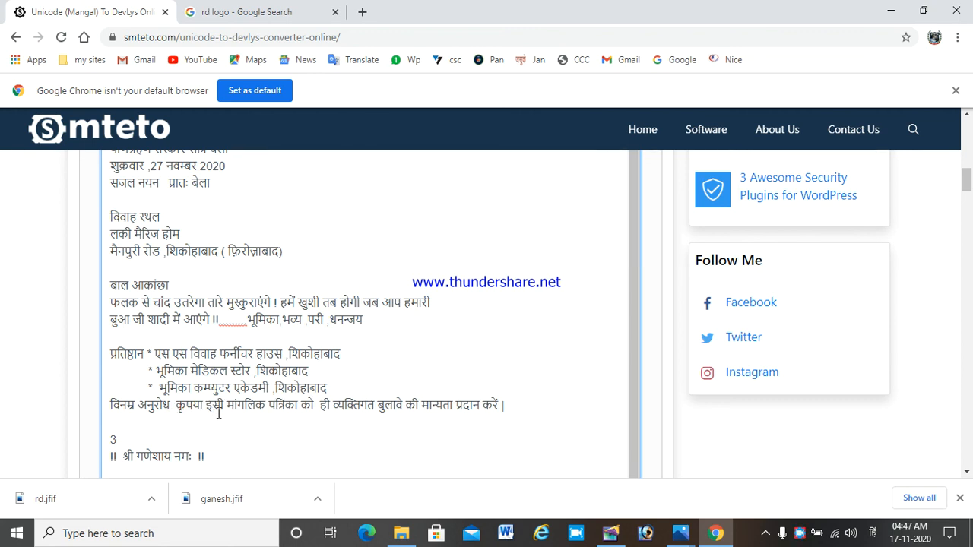
pyautogui.write(':')
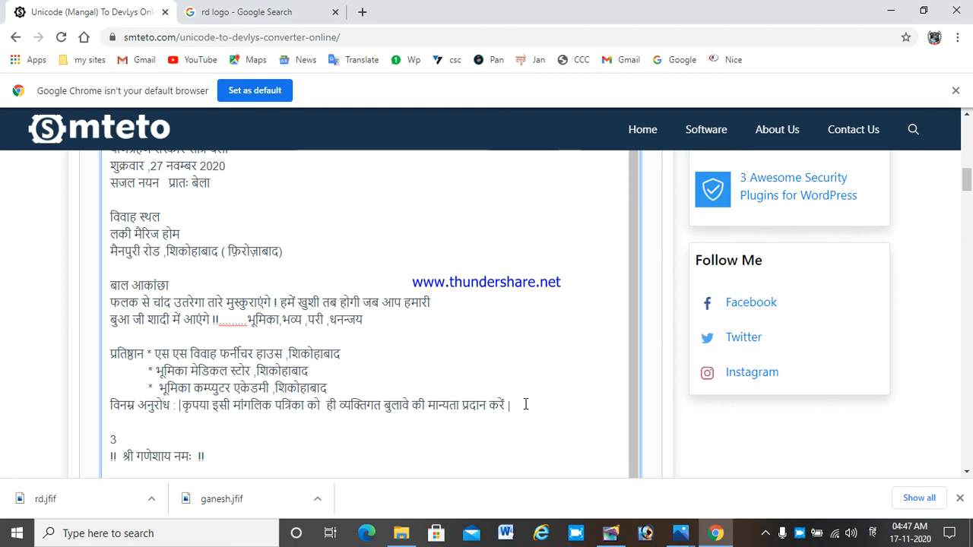
# Convert the edited Unicode source text to DevLys again
pyautogui.moveTo(524, 405); pyautogui.dragTo(73, 411)
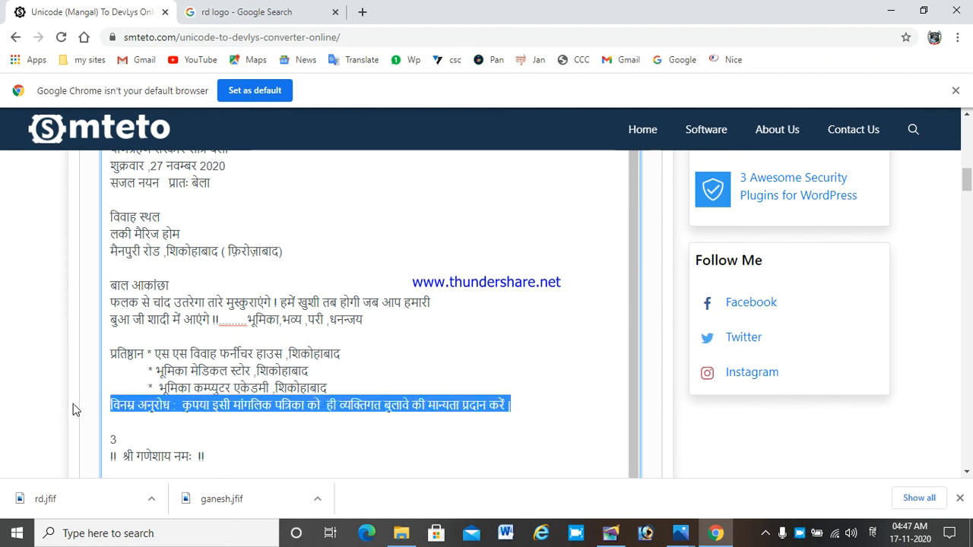
pyautogui.scroll(-1, 435, 318)
pyautogui.scroll(1, 435, 318)
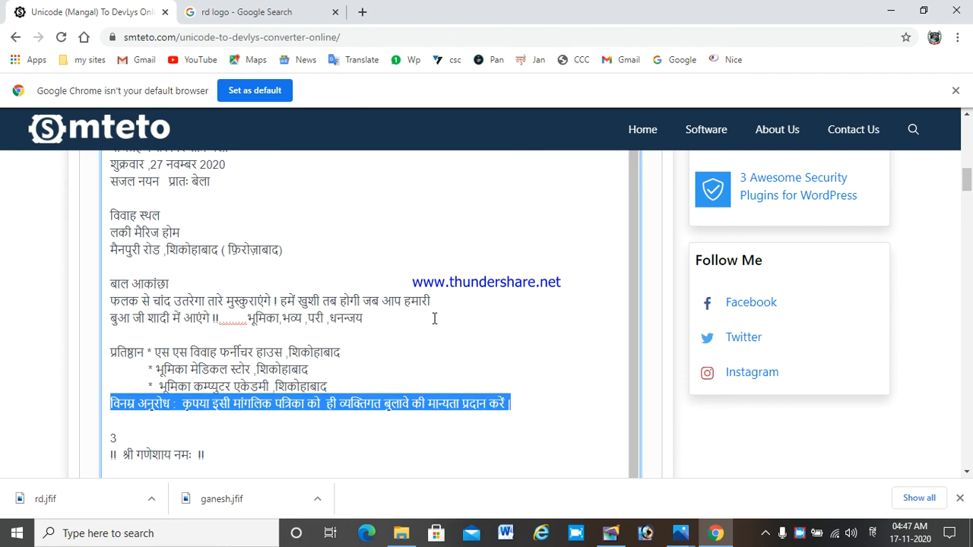
pyautogui.scroll(-10, 457, 350)
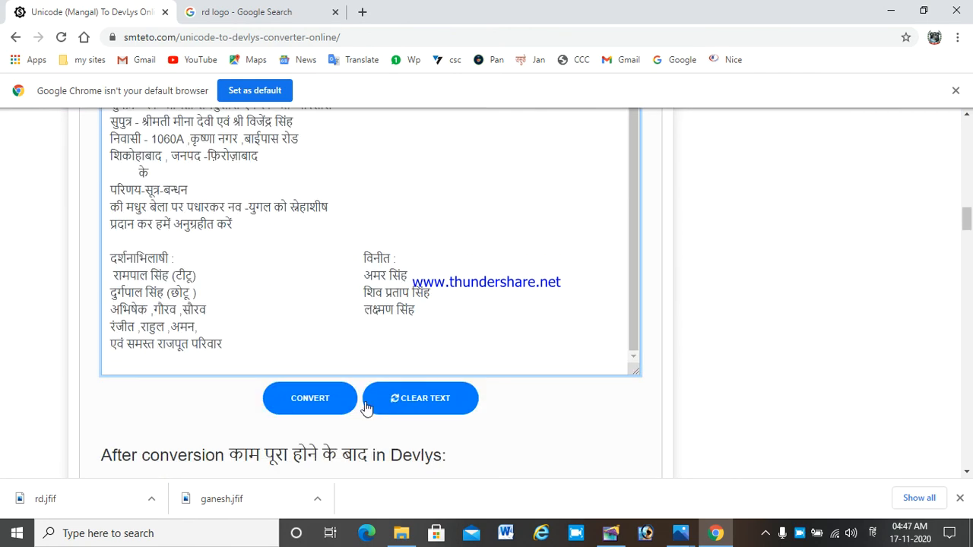
pyautogui.click(311, 404)
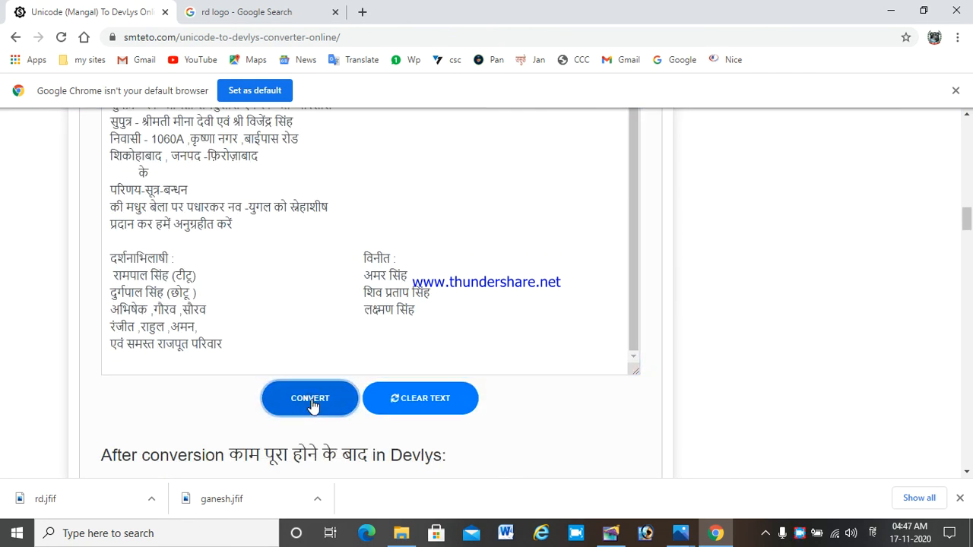
# Copy only the विनम्र अनुरोध line from the converted DevLys text
pyautogui.scroll(-5, 312, 396)
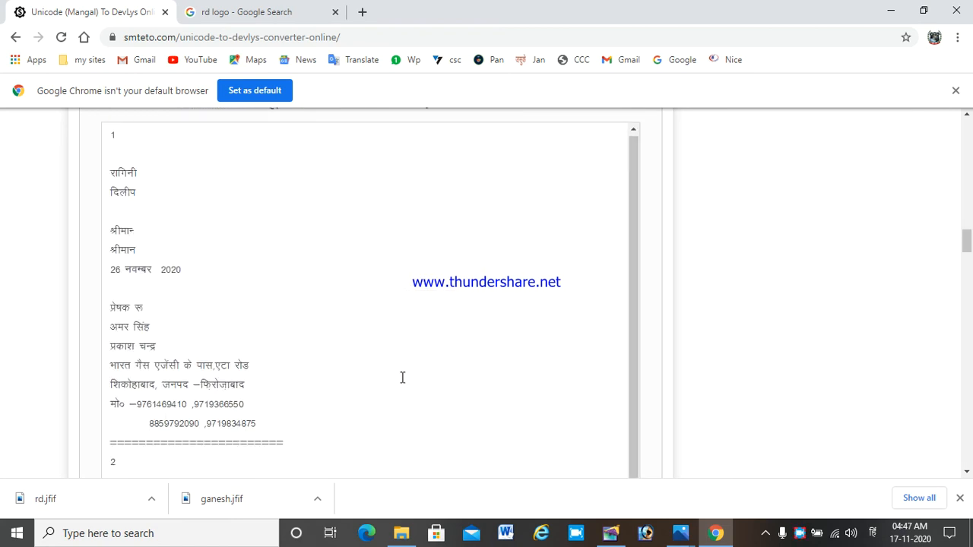
pyautogui.click(348, 346)
pyautogui.scroll(-10, 347, 347)
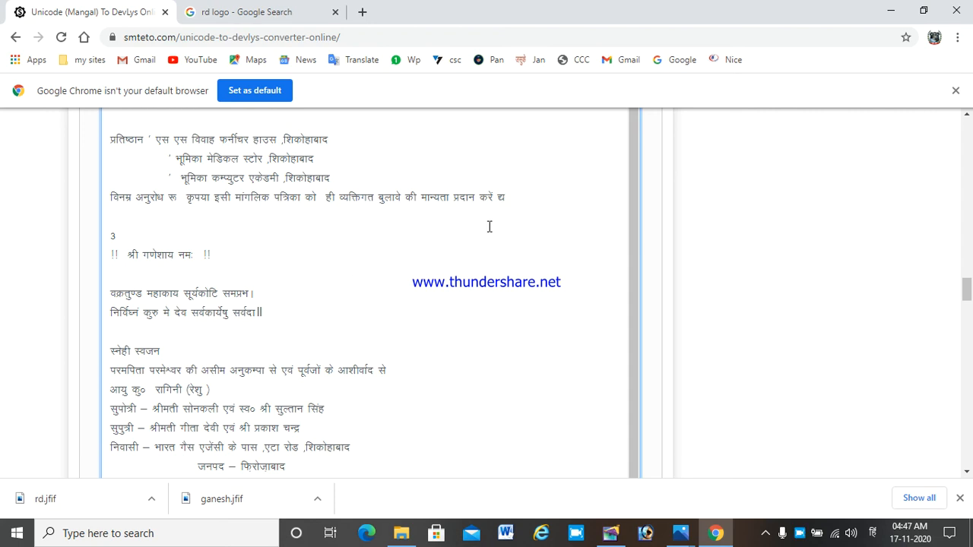
pyautogui.moveTo(530, 202); pyautogui.dragTo(87, 203)
pyautogui.hotkey('ctrl', 'c')
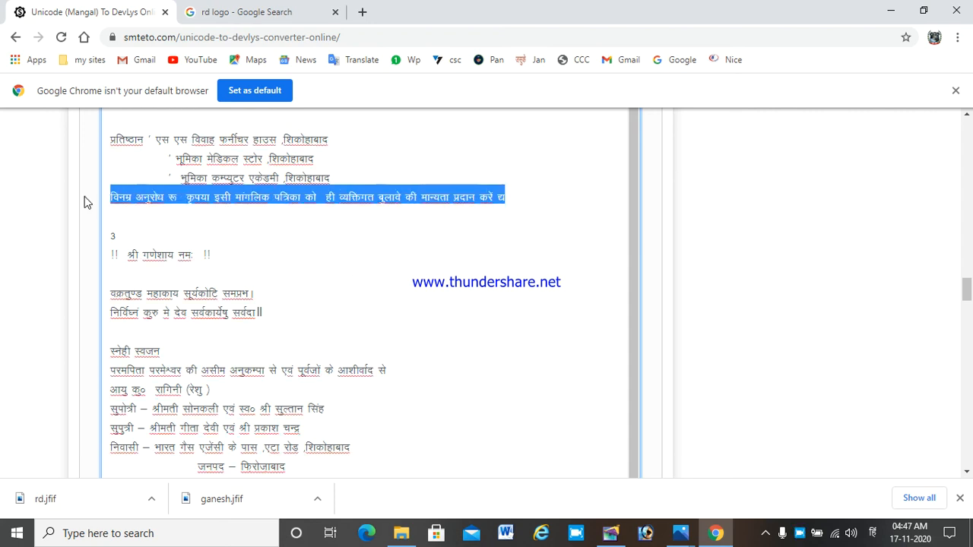
# Switch to PageMaker, paste the line under the प्रतिष्ठान list, and remove the stray characters at its end and after अनुरोध
pyautogui.click(611, 536)
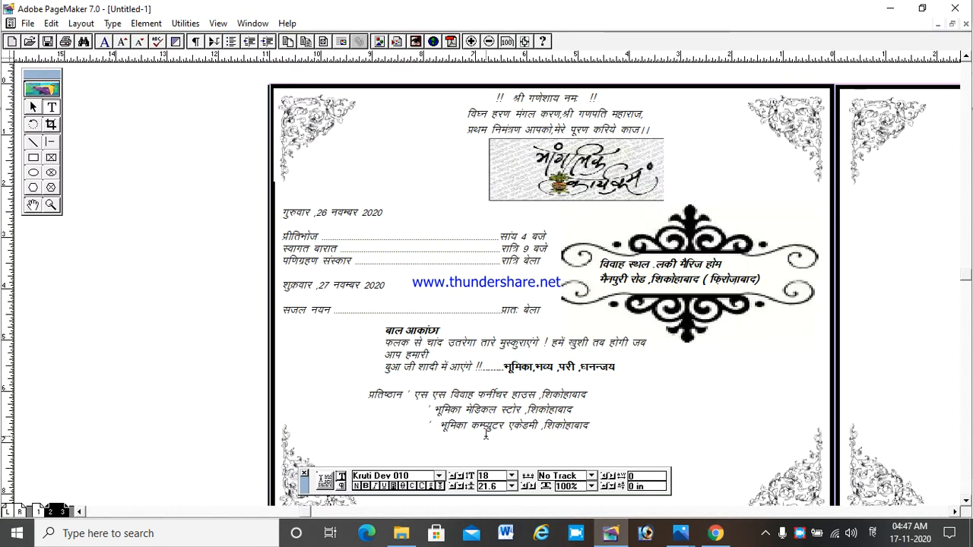
pyautogui.hotkey('ctrl', 'v')
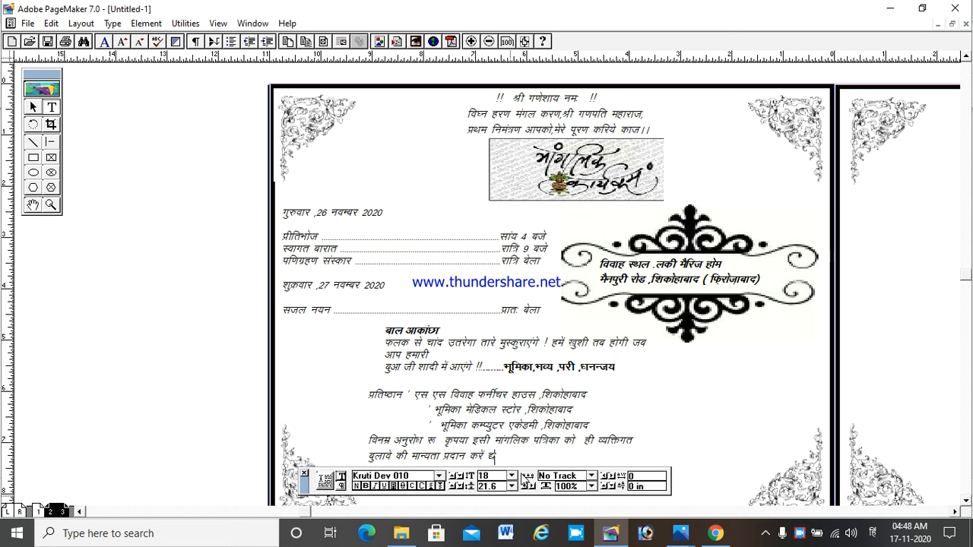
pyautogui.press('BackSpace')
pyautogui.press('BackSpace')
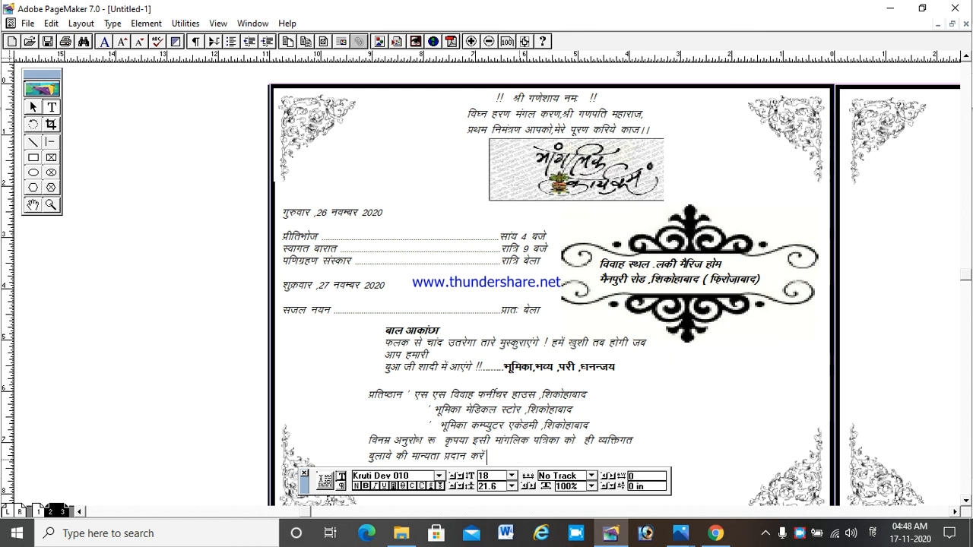
pyautogui.click(441, 440)
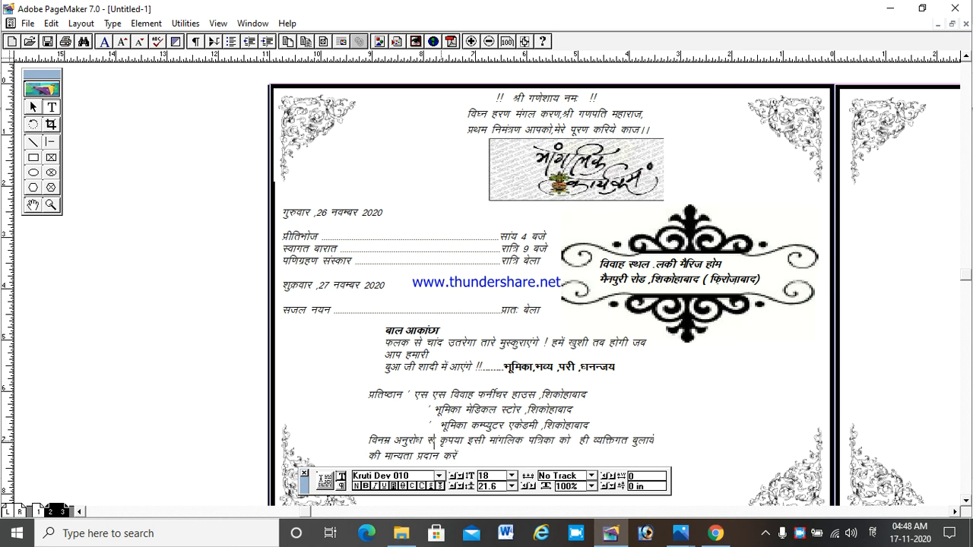
pyautogui.press('BackSpace')
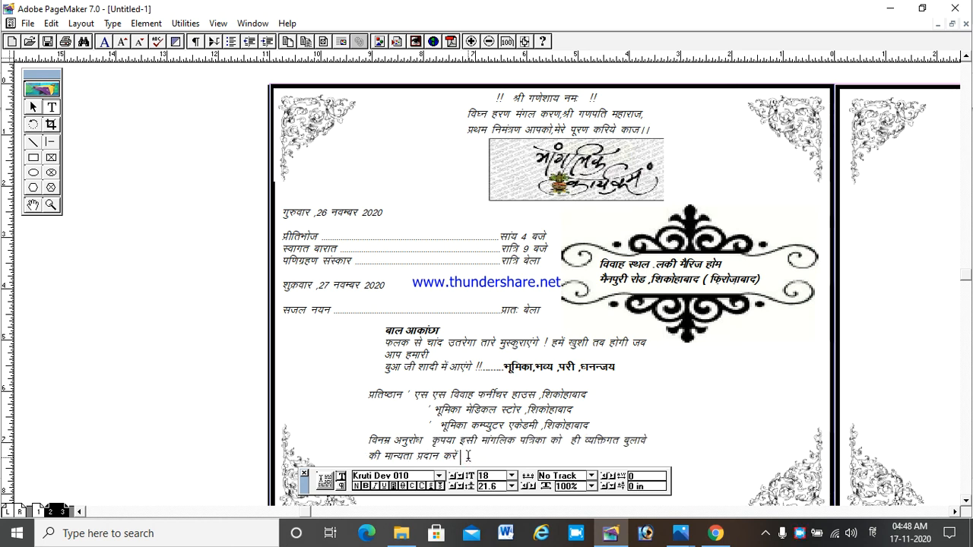
# Set the whole विनम्र अनुरोध sentence in bold without italics, at font size 24
pyautogui.moveTo(459, 456); pyautogui.dragTo(365, 441)
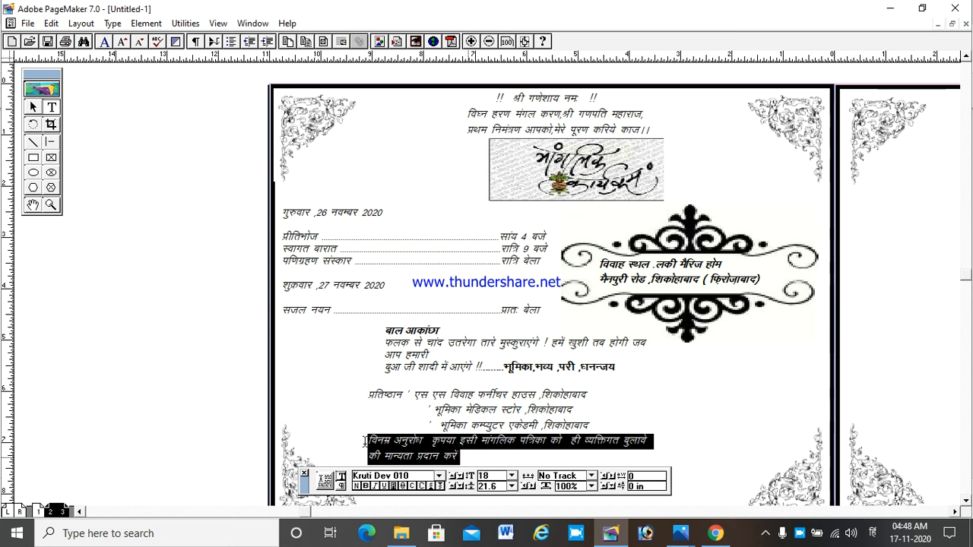
pyautogui.click(366, 486)
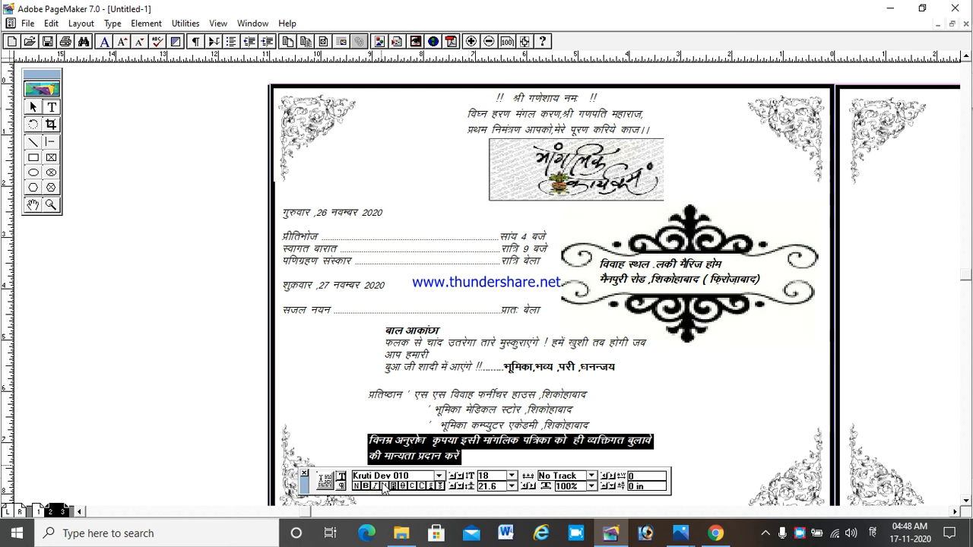
pyautogui.click(377, 487)
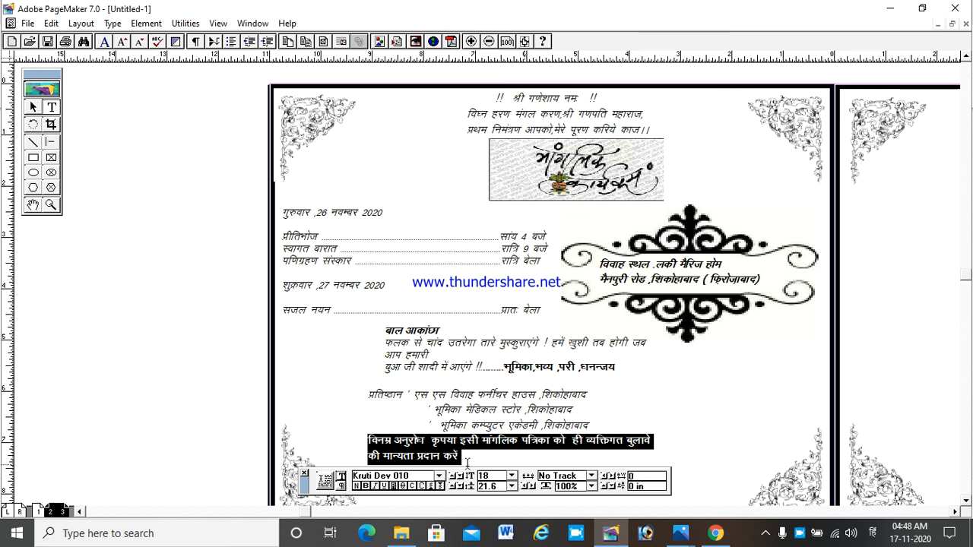
pyautogui.click(512, 477)
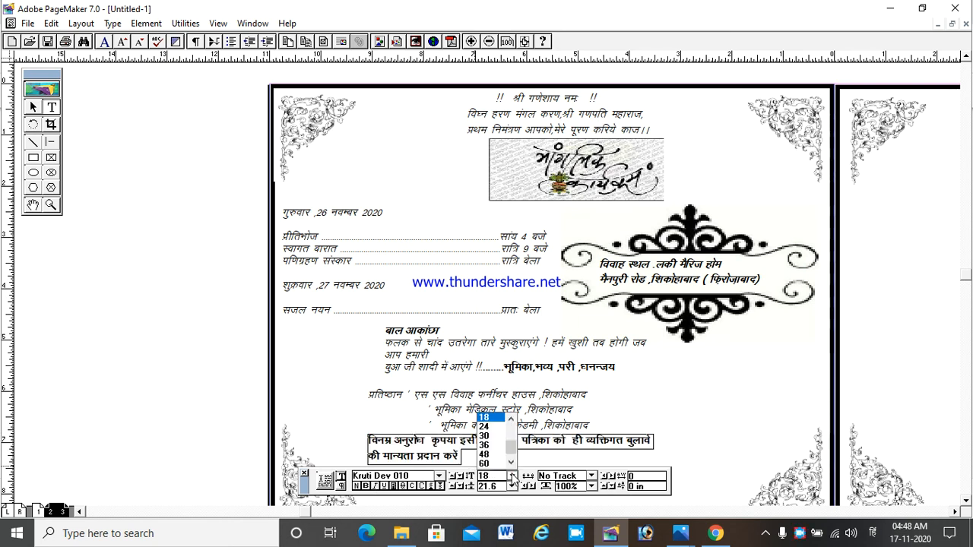
pyautogui.click(487, 427)
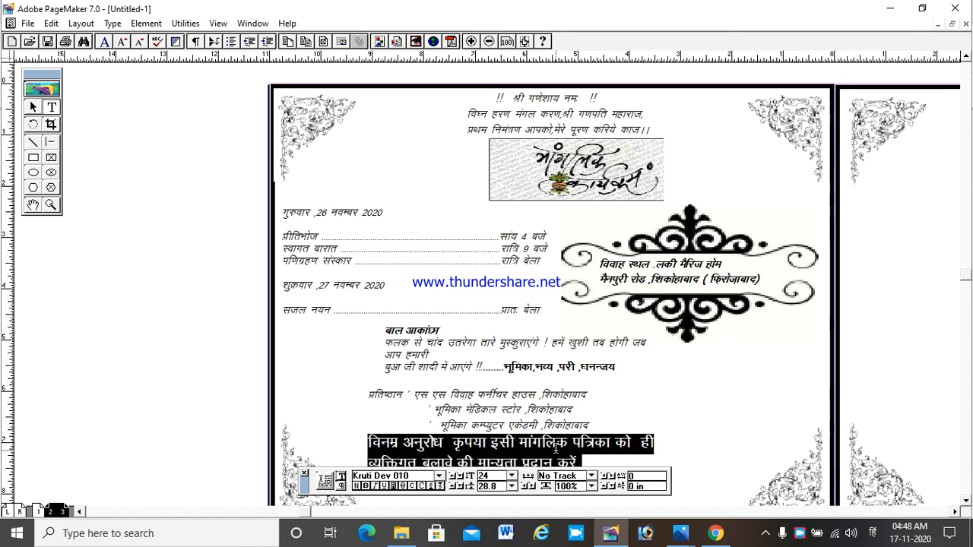
pyautogui.click(556, 450)
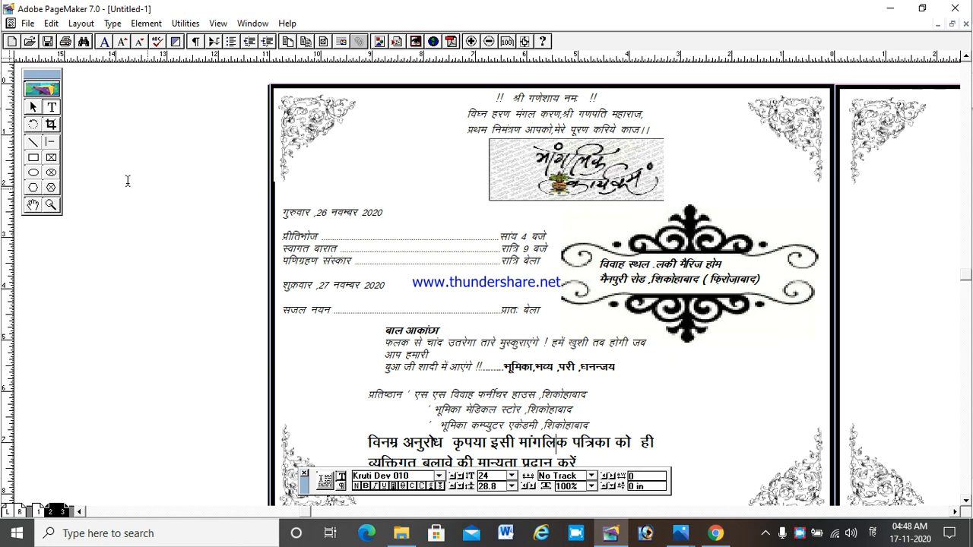
pyautogui.click(33, 107)
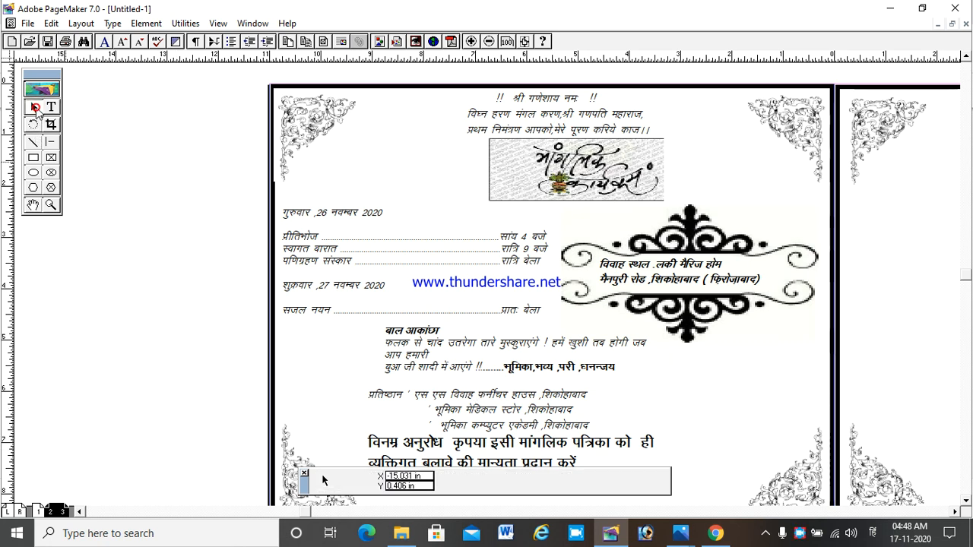
# Widen the प्रतिष्ठान text block on both sides to about 10 in so the विनम्र अनुरोध sentence fits on one line
pyautogui.click(479, 453)
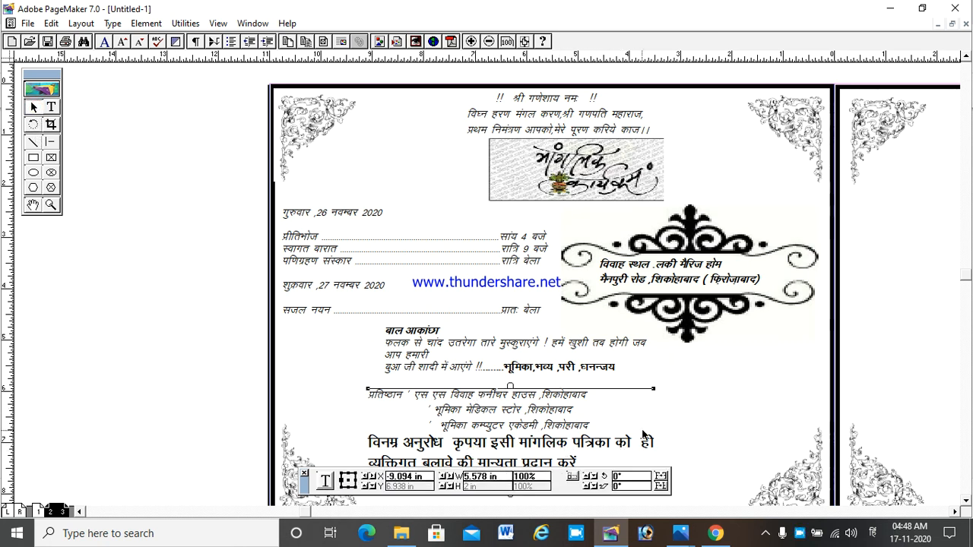
pyautogui.moveTo(654, 390); pyautogui.dragTo(805, 390)
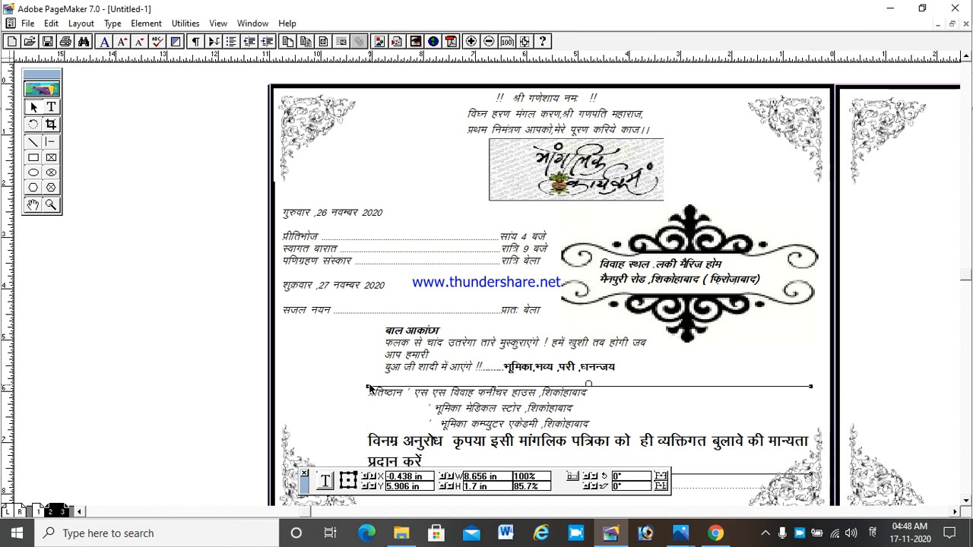
pyautogui.moveTo(367, 387); pyautogui.dragTo(319, 389)
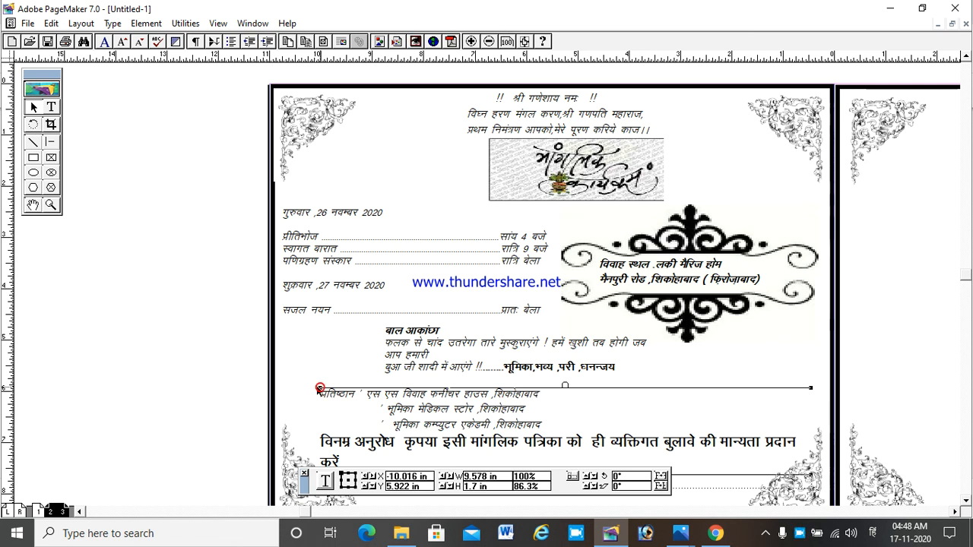
pyautogui.moveTo(320, 392); pyautogui.dragTo(297, 395)
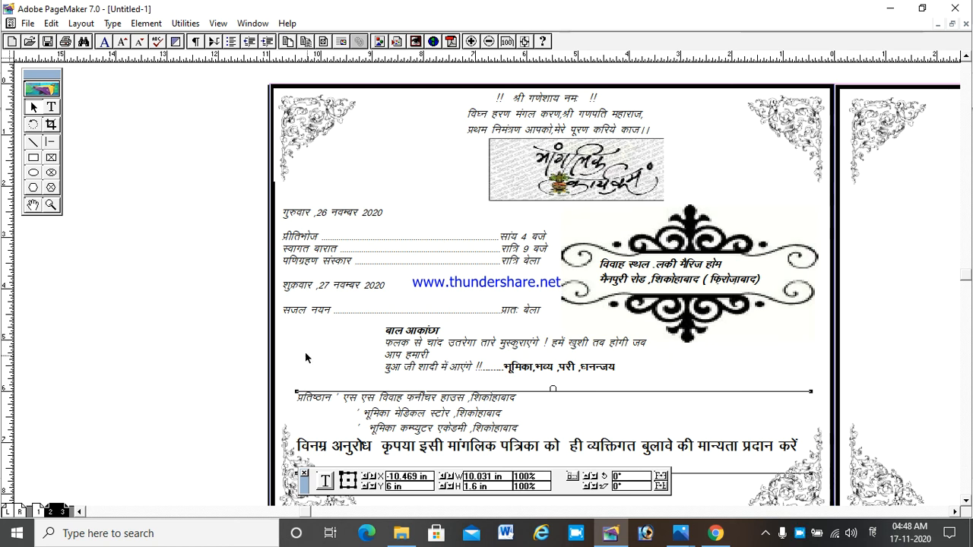
# Indent the three प्रतिष्ठान lines with spaces to centre them above the विनम्र अनुरोध sentence, aligning the three business names
pyautogui.click(51, 107)
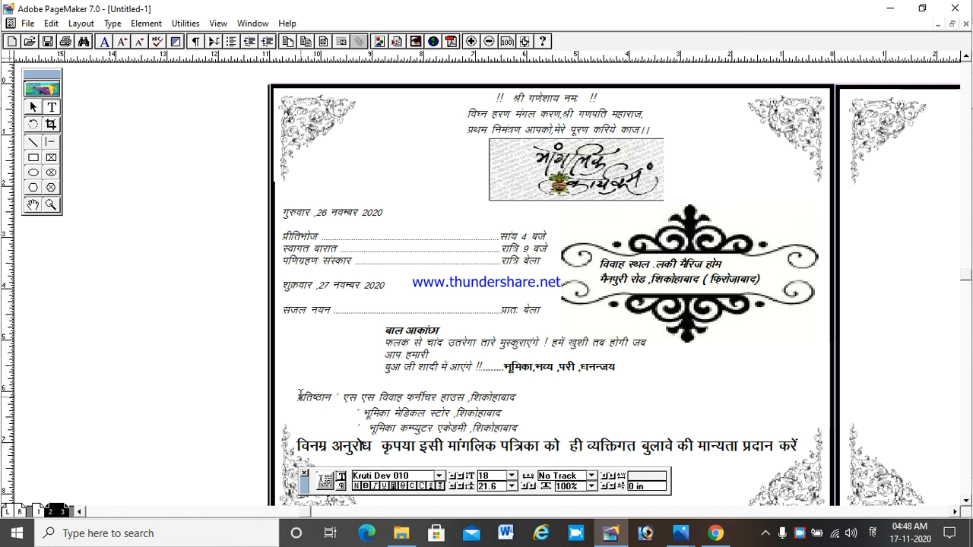
pyautogui.click(296, 396)
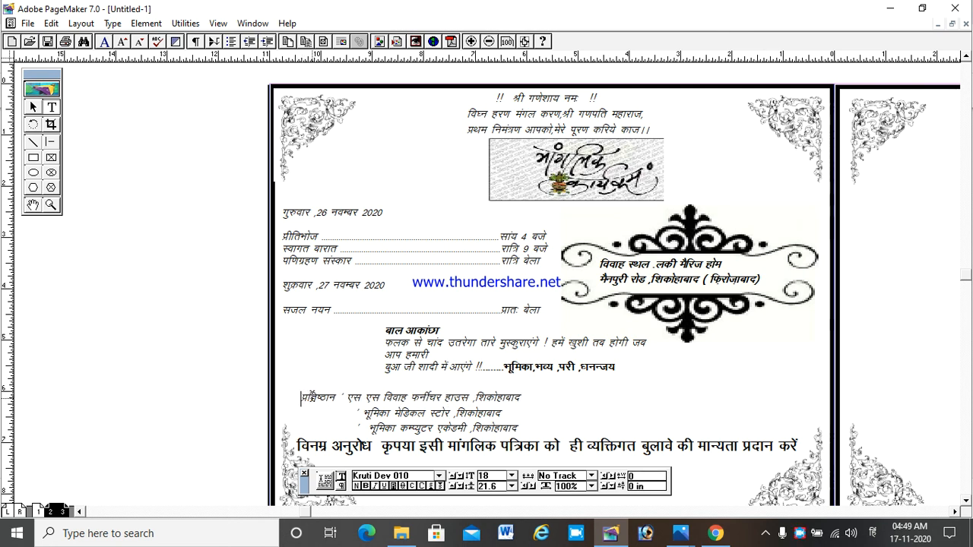
pyautogui.click(356, 412)
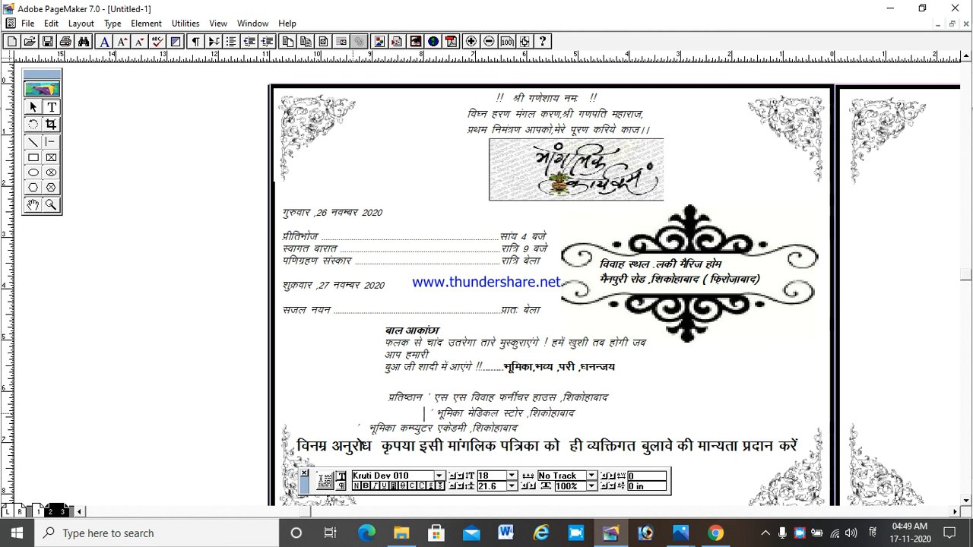
pyautogui.click(355, 428)
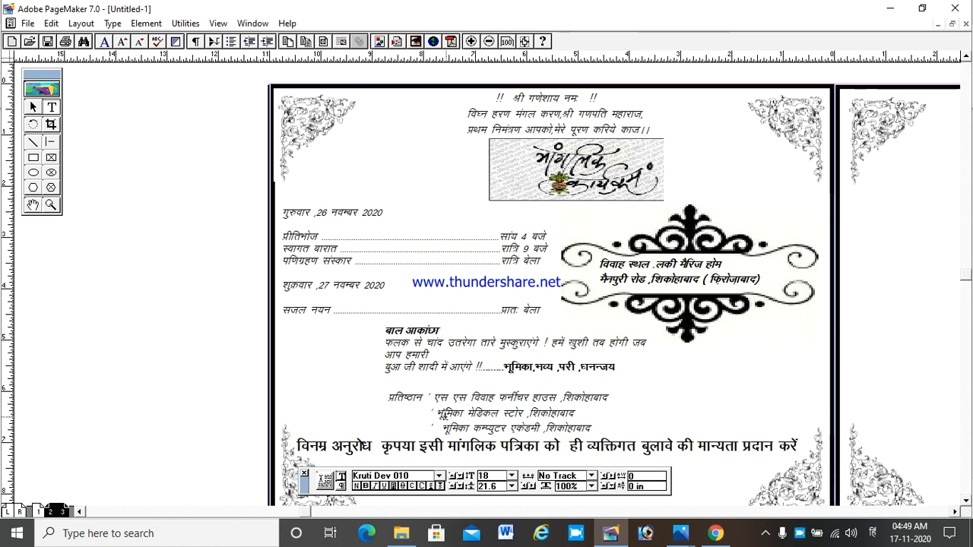
pyautogui.click(428, 414)
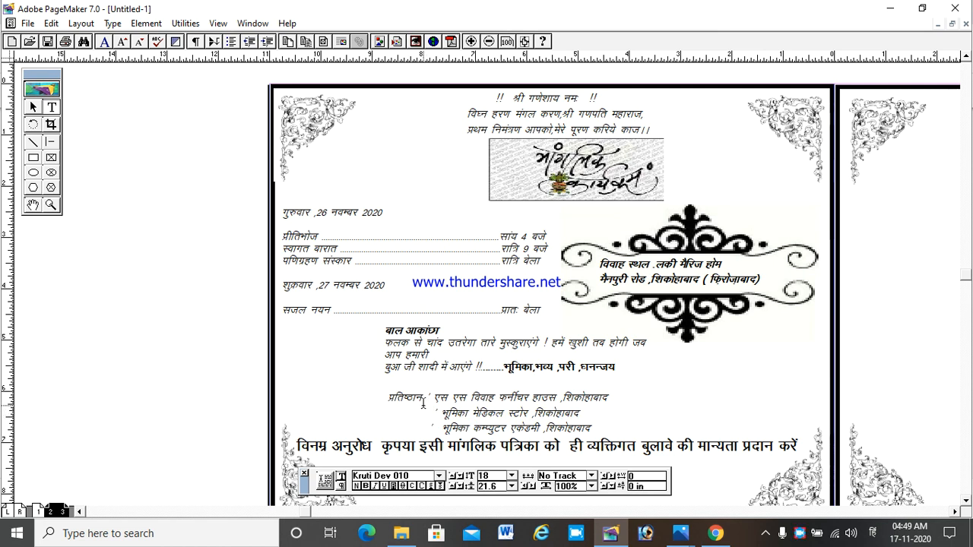
pyautogui.click(425, 397)
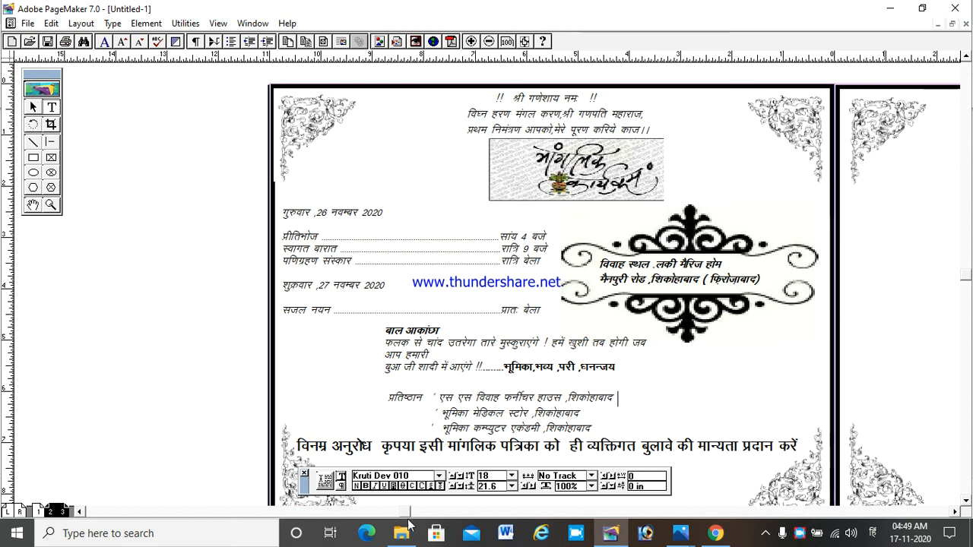
# Check the facing page's text in the ShadicardExample.jpeg photo, and copy the two-line वक्रतुण्ड महाकाय verse from the converted DevLys text in Chrome
pyautogui.moveTo(585, 521); pyautogui.dragTo(586, 522)
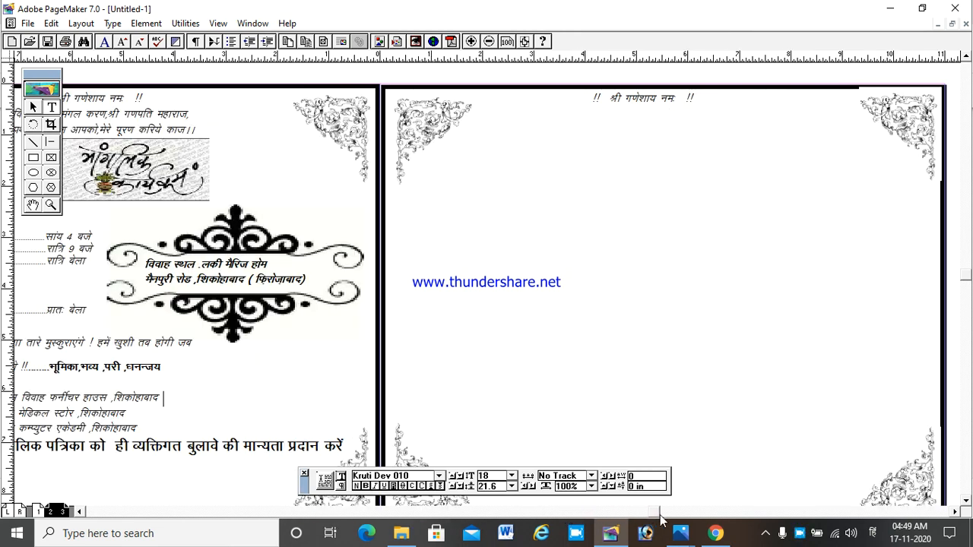
pyautogui.moveTo(661, 515); pyautogui.dragTo(760, 515)
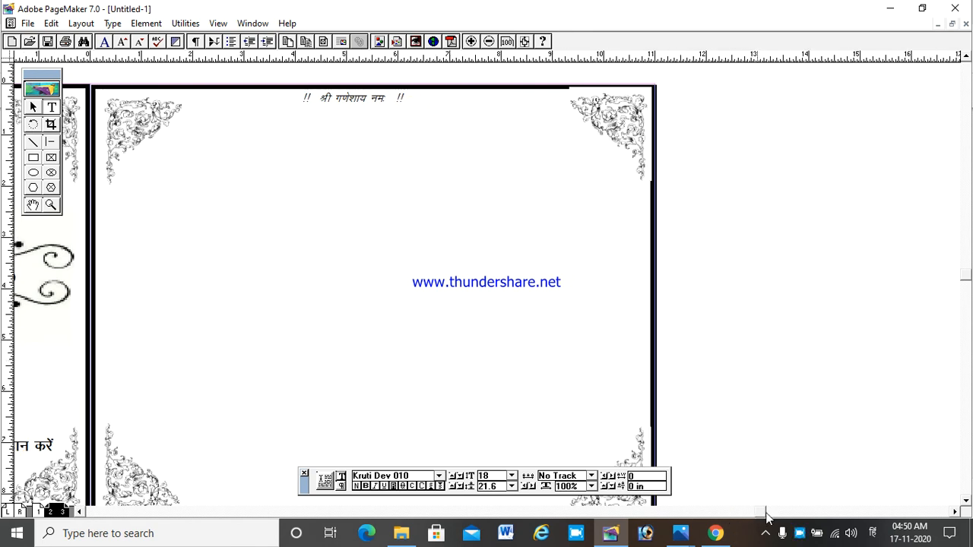
pyautogui.moveTo(716, 537)
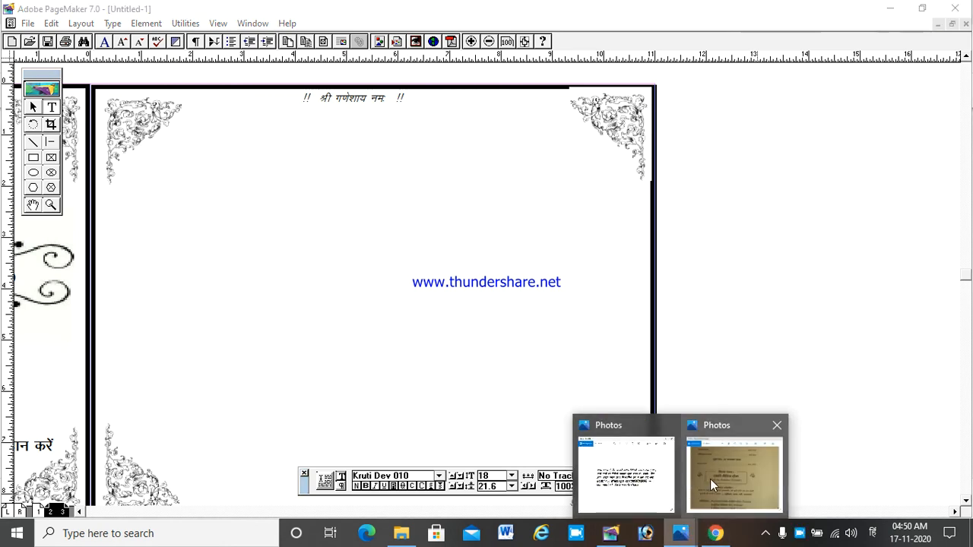
pyautogui.click(710, 479)
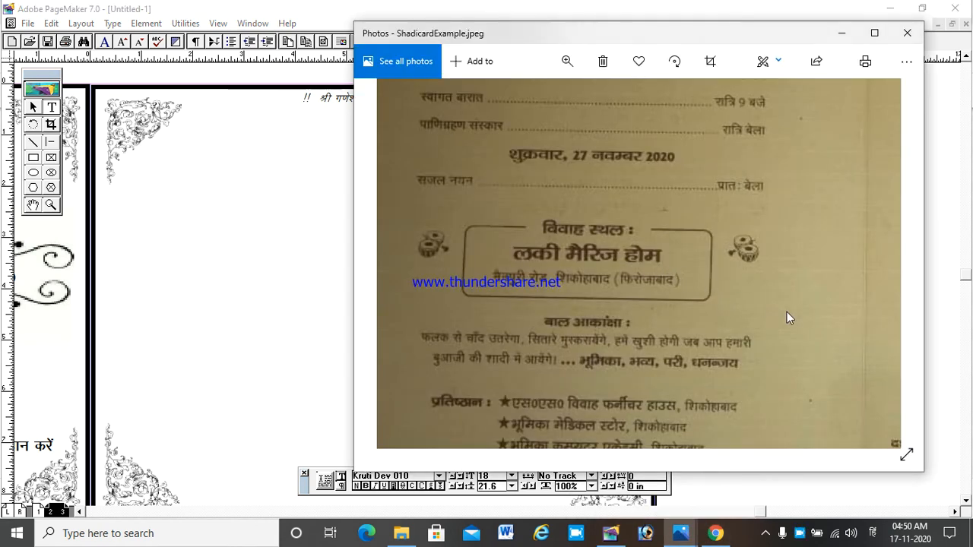
pyautogui.moveTo(752, 378); pyautogui.dragTo(336, 397)
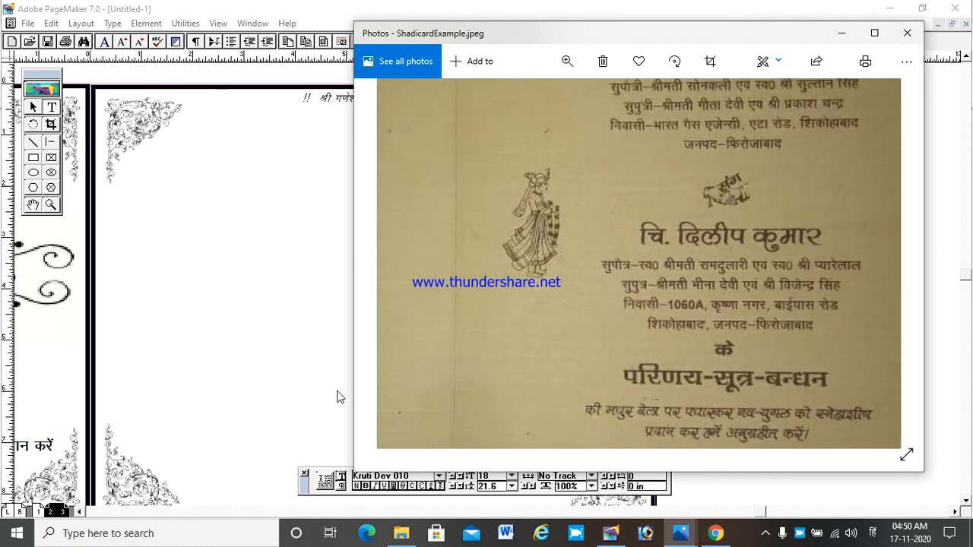
pyautogui.moveTo(744, 269); pyautogui.dragTo(698, 494)
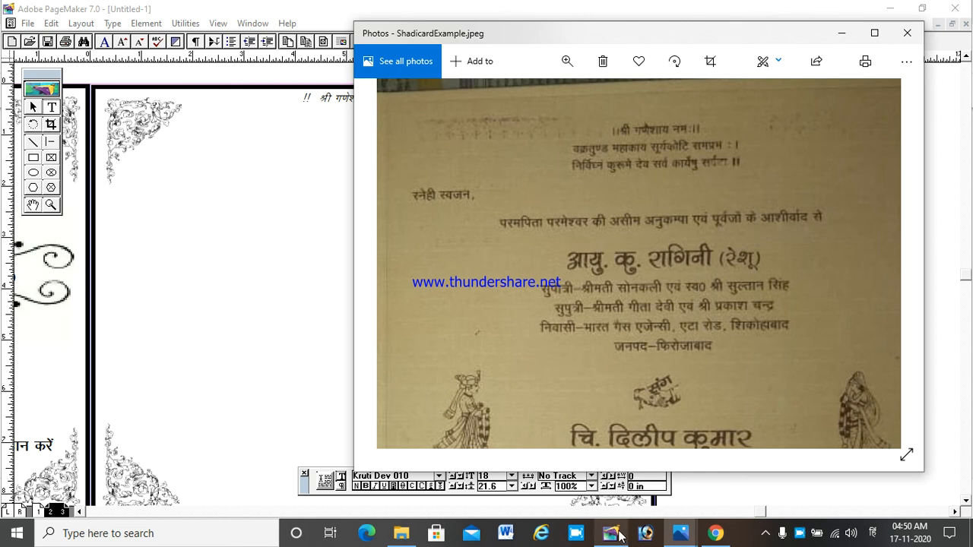
pyautogui.click(716, 533)
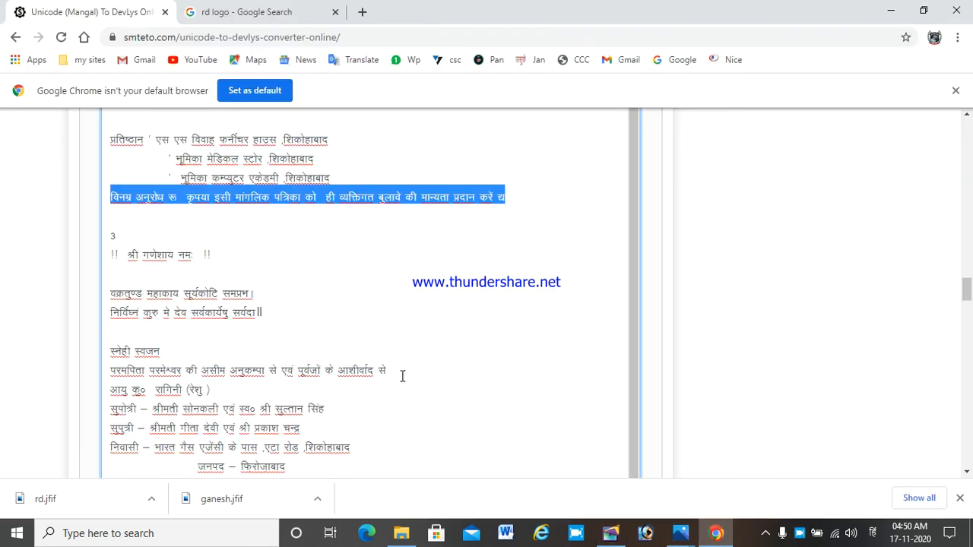
pyautogui.click(202, 344)
pyautogui.click(272, 320)
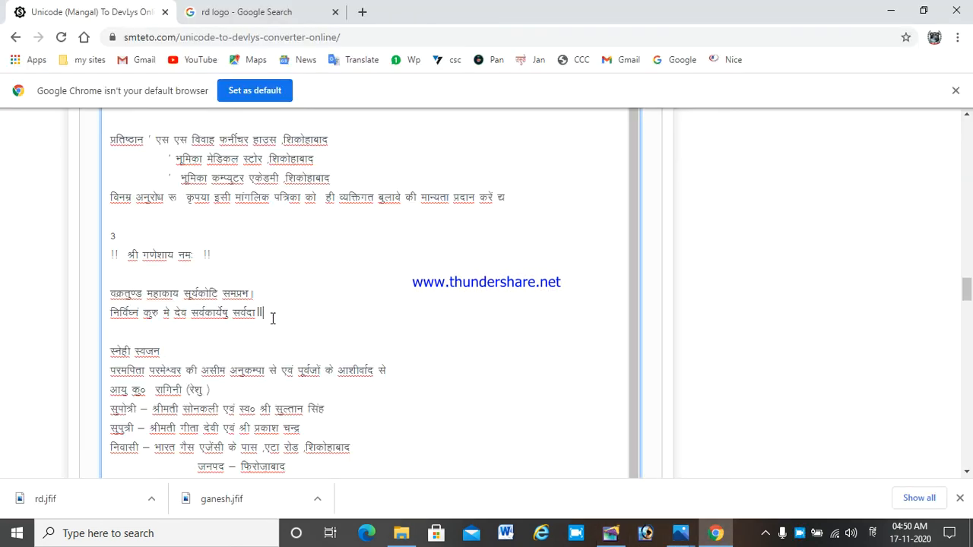
pyautogui.moveTo(272, 320); pyautogui.dragTo(43, 298)
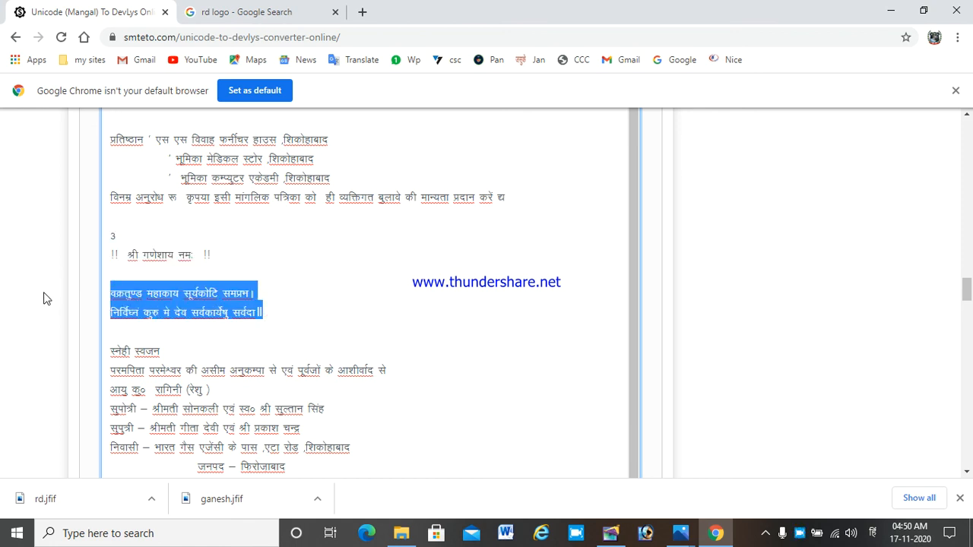
pyautogui.rightClick(127, 300)
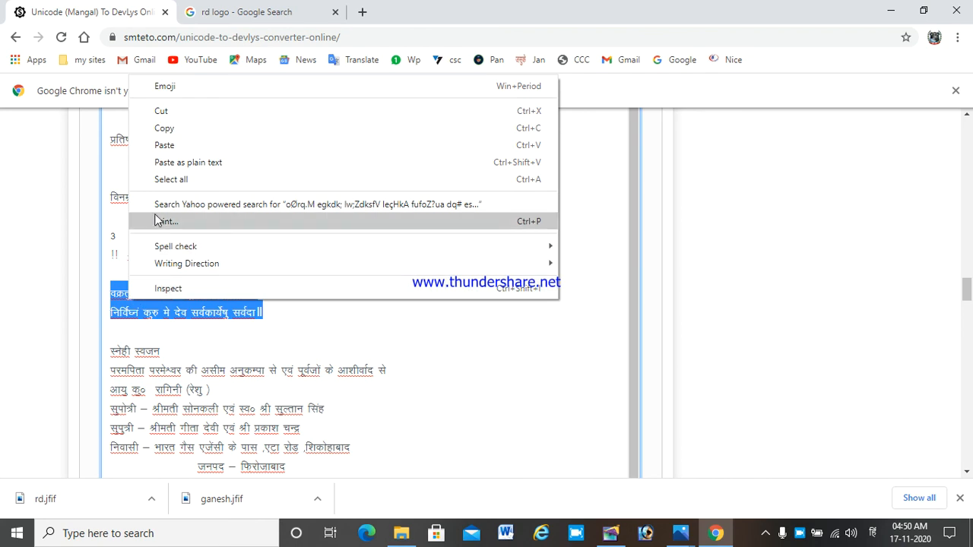
pyautogui.click(169, 131)
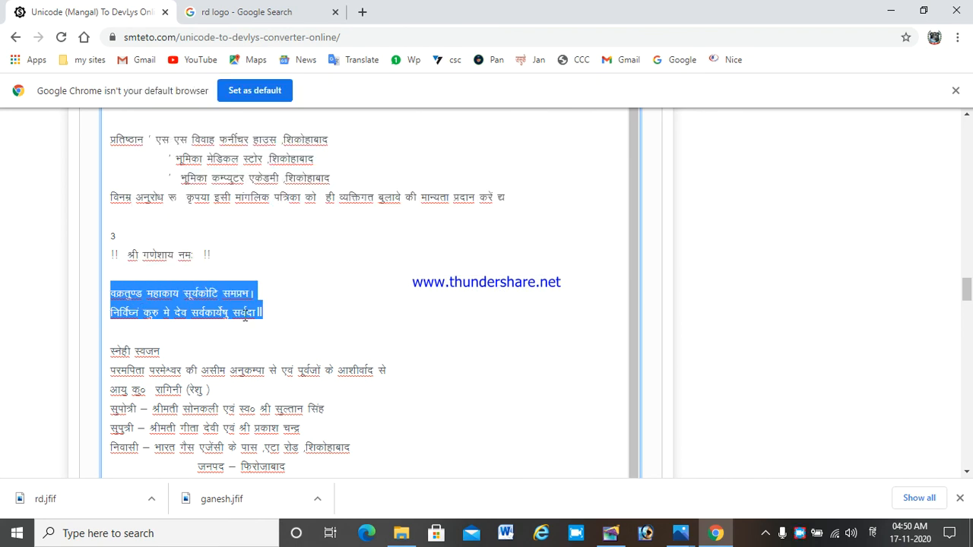
# Switch to PageMaker and paste the verse into a new text block under श्री गणेशाय नमः on the empty facing page
pyautogui.click(622, 539)
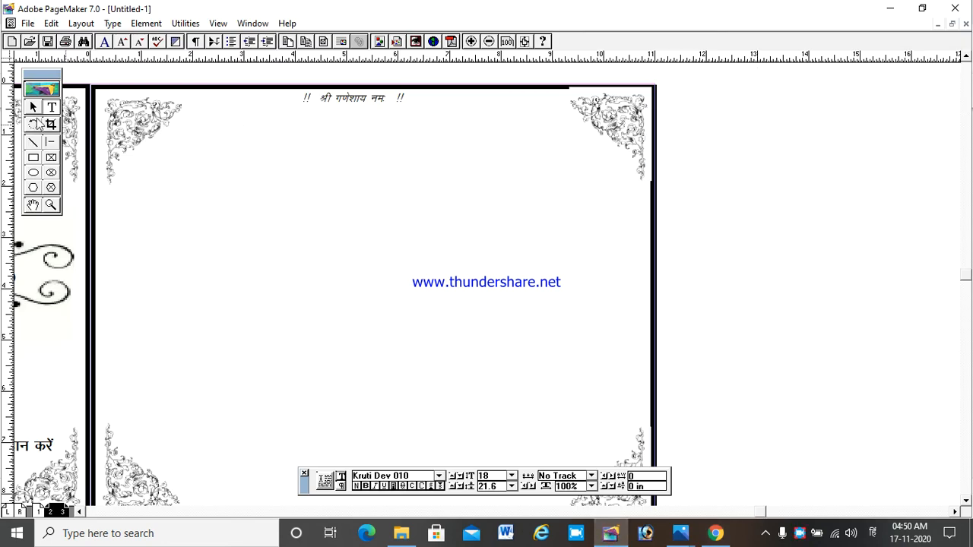
pyautogui.moveTo(264, 122); pyautogui.dragTo(463, 148)
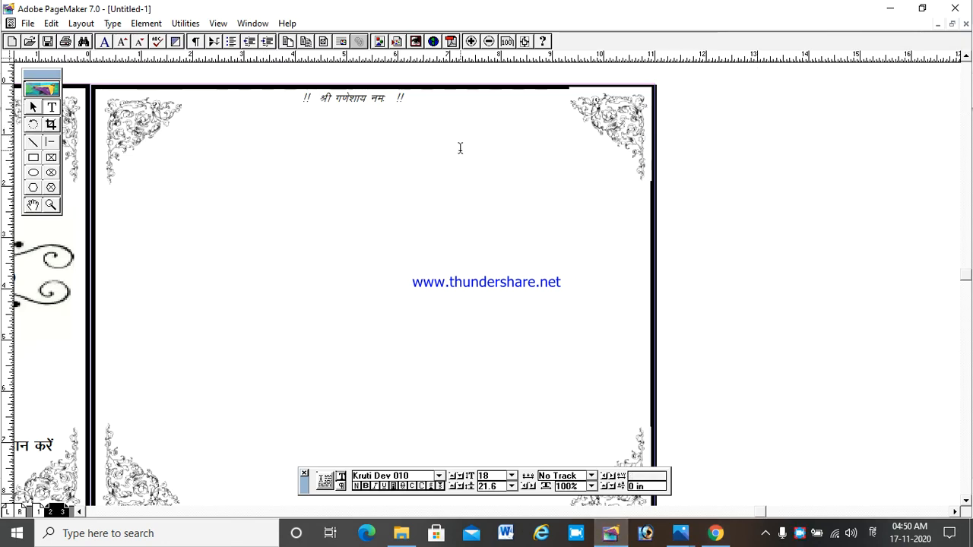
pyautogui.hotkey('ctrl', 'v')
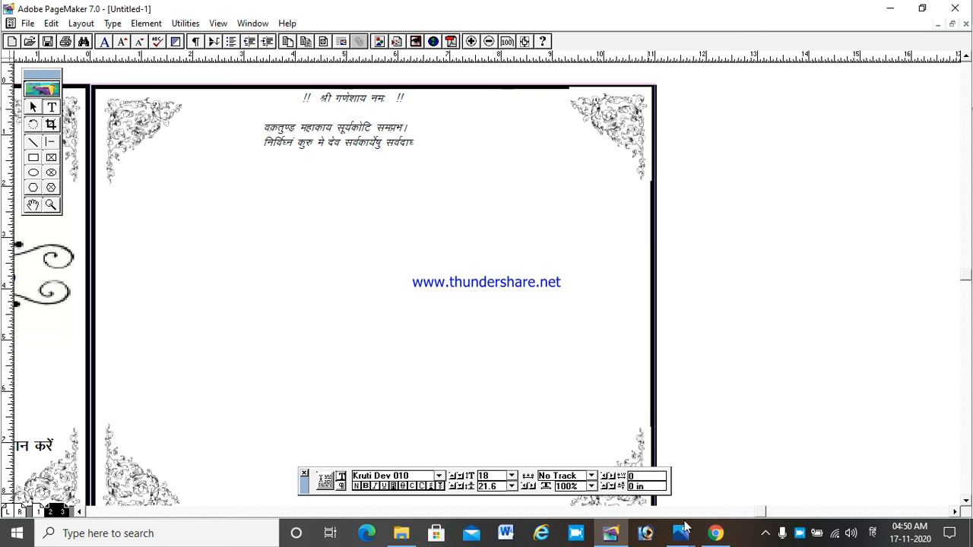
# Compare the verse's ending with the converted text in Chrome, and replace the stray character after सर्वदा with ।। in PageMaker
pyautogui.click(716, 533)
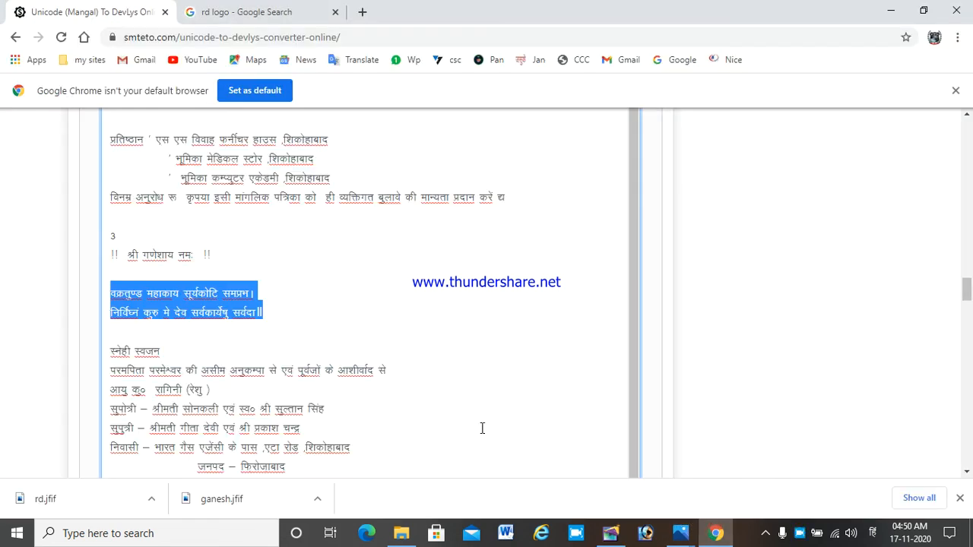
pyautogui.click(275, 314)
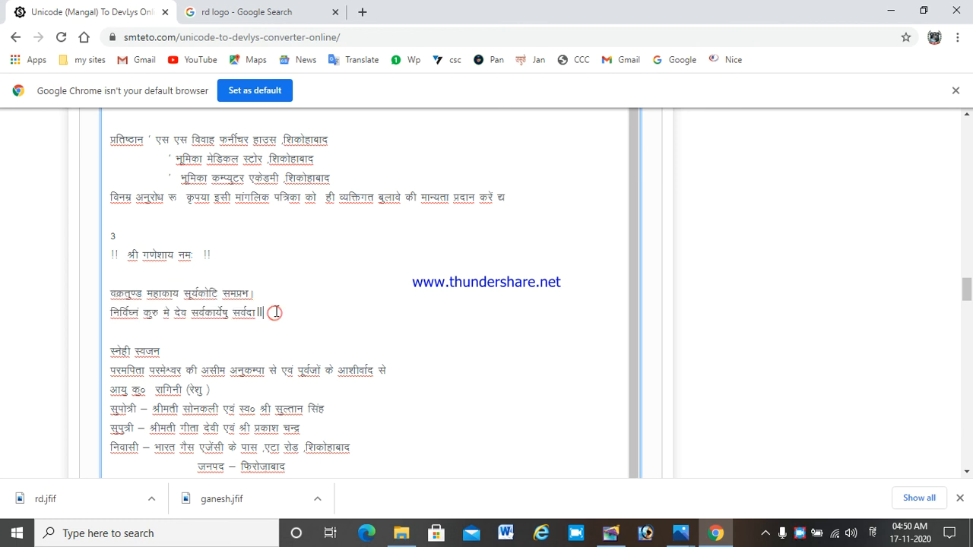
pyautogui.moveTo(265, 312); pyautogui.dragTo(256, 312)
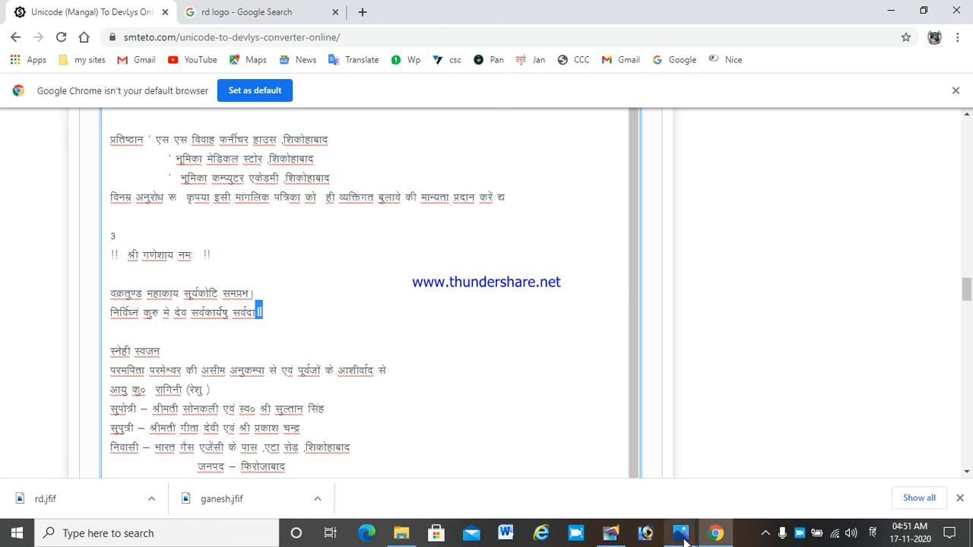
pyautogui.click(610, 533)
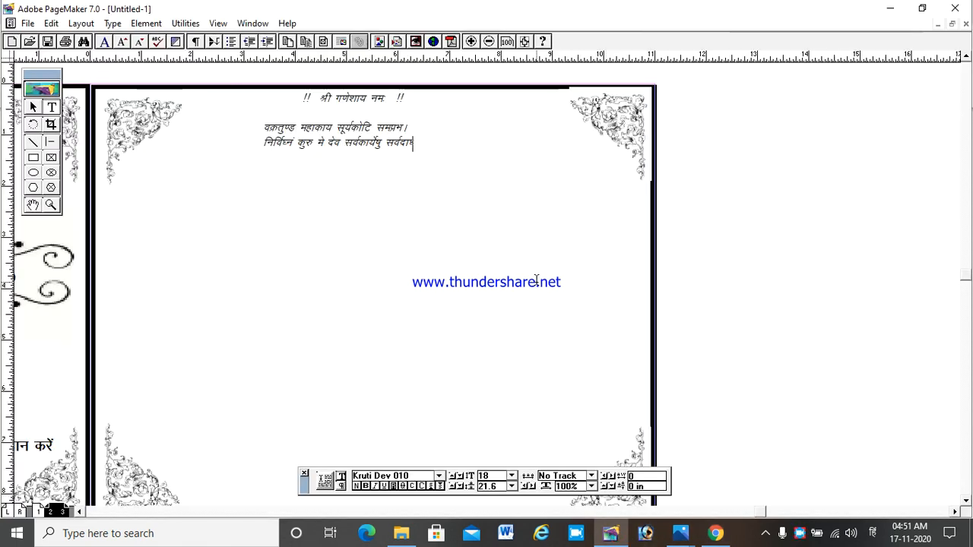
pyautogui.press('BackSpace')
pyautogui.press('BackSpace')
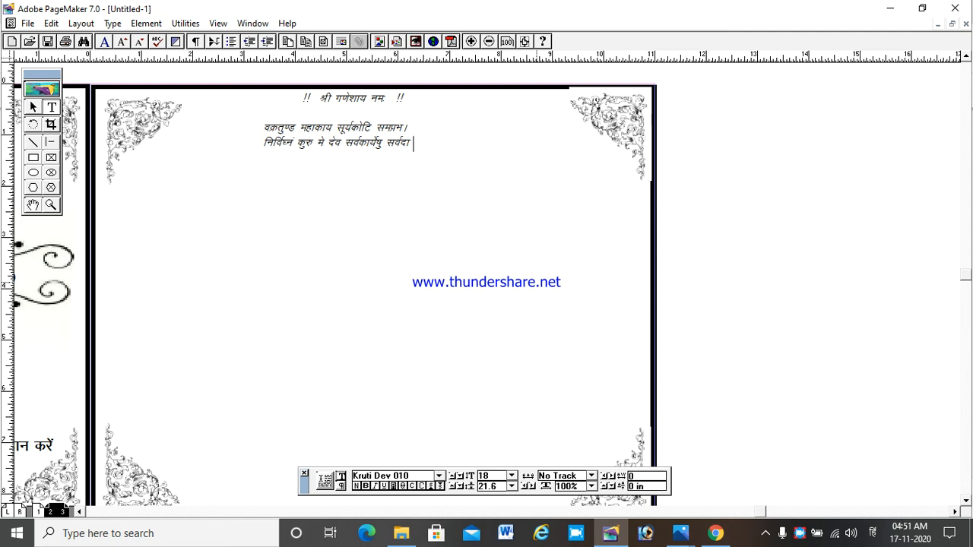
pyautogui.write('ष्')
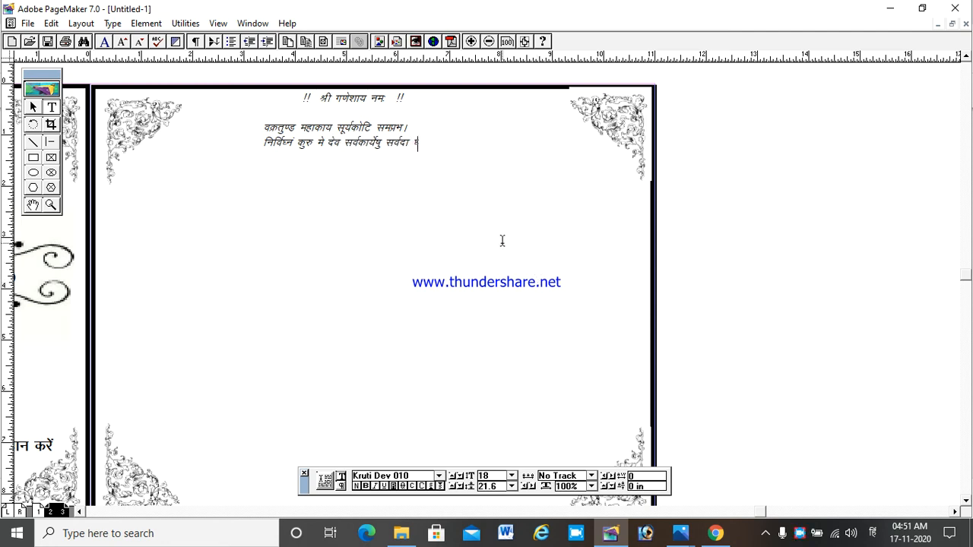
pyautogui.press('BackSpace')
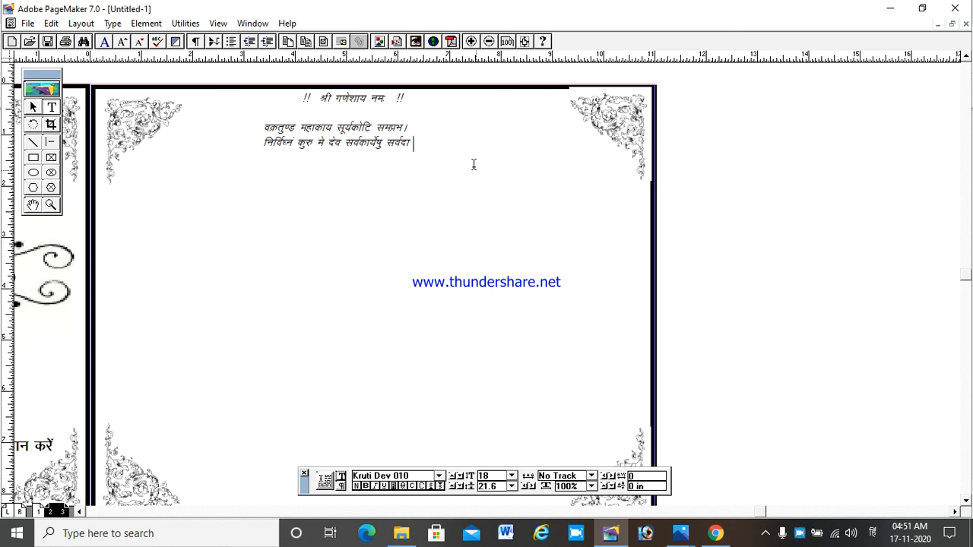
pyautogui.click(433, 134)
pyautogui.click(431, 147)
pyautogui.write('A')
pyautogui.click(363, 146)
# Move the verse's text block up and slightly right to centre it closely under the श्री गणेशाय नमः heading
pyautogui.click(32, 106)
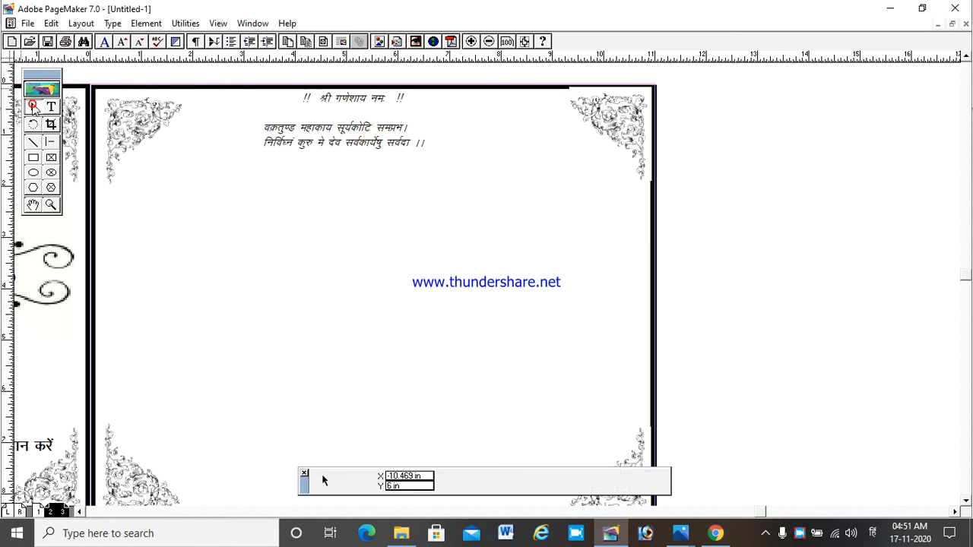
pyautogui.click(282, 137)
pyautogui.moveTo(365, 149); pyautogui.dragTo(381, 134)
pyautogui.click(365, 163)
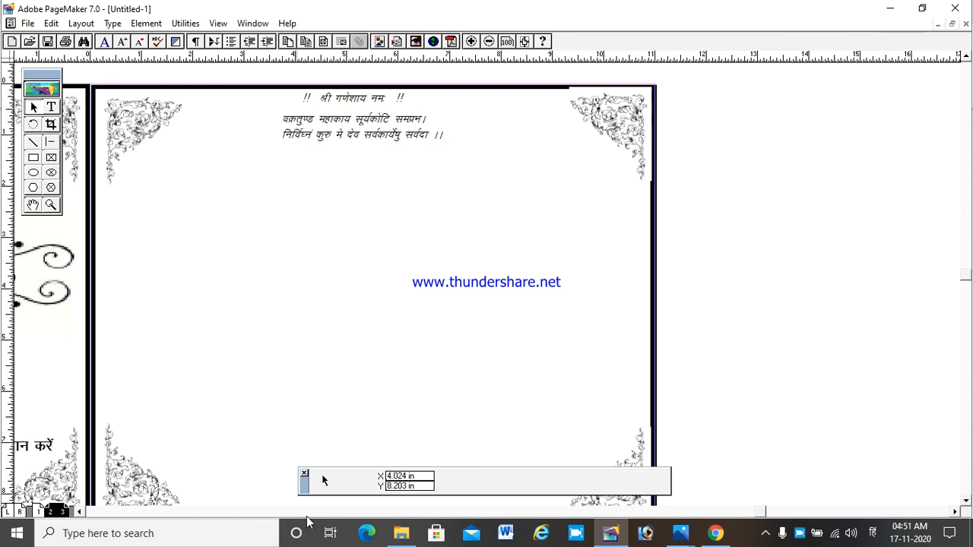
# Check the greeting's layout in the ShadicardExample.jpeg photo, and copy the स्नेही स्वजन and परमपिता परमेश्वर lines from the converted text in Chrome
pyautogui.moveTo(682, 538)
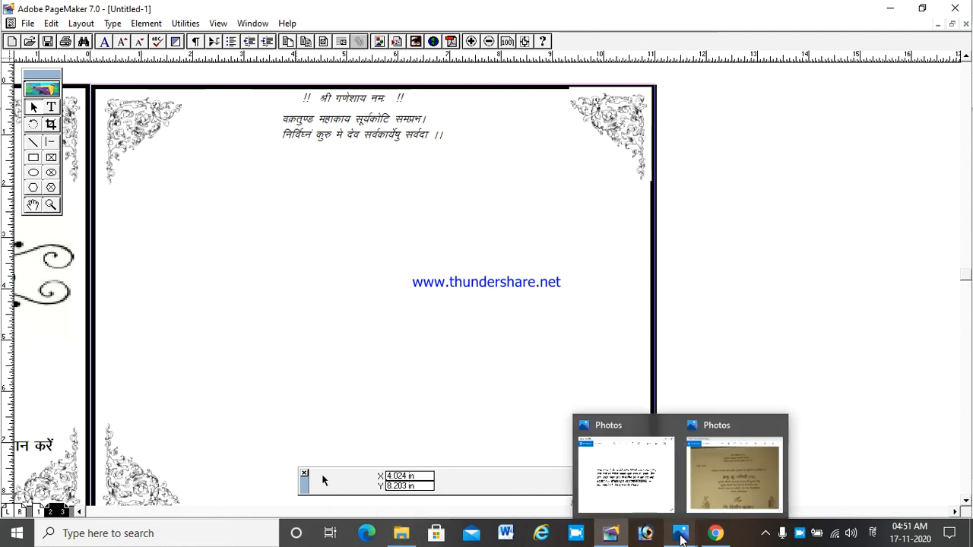
pyautogui.click(700, 483)
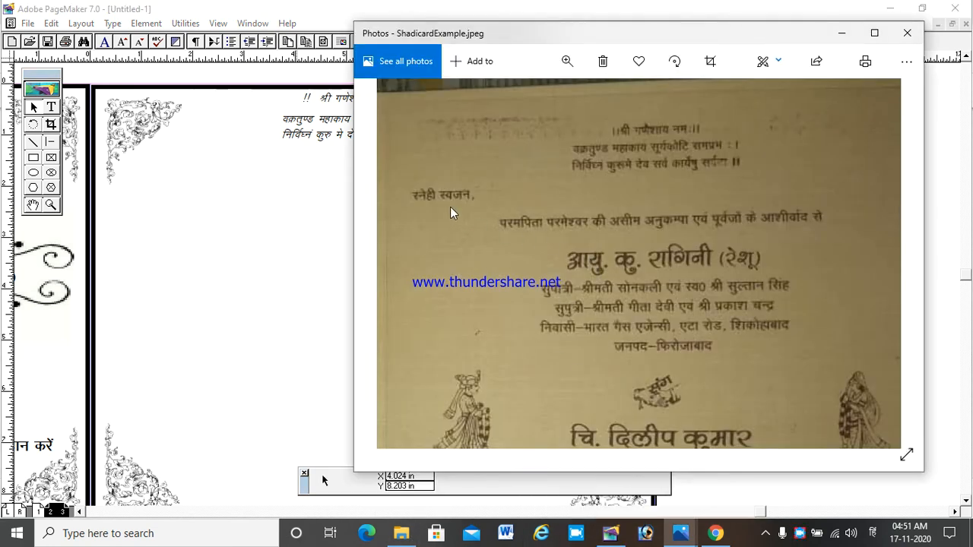
pyautogui.click(287, 258)
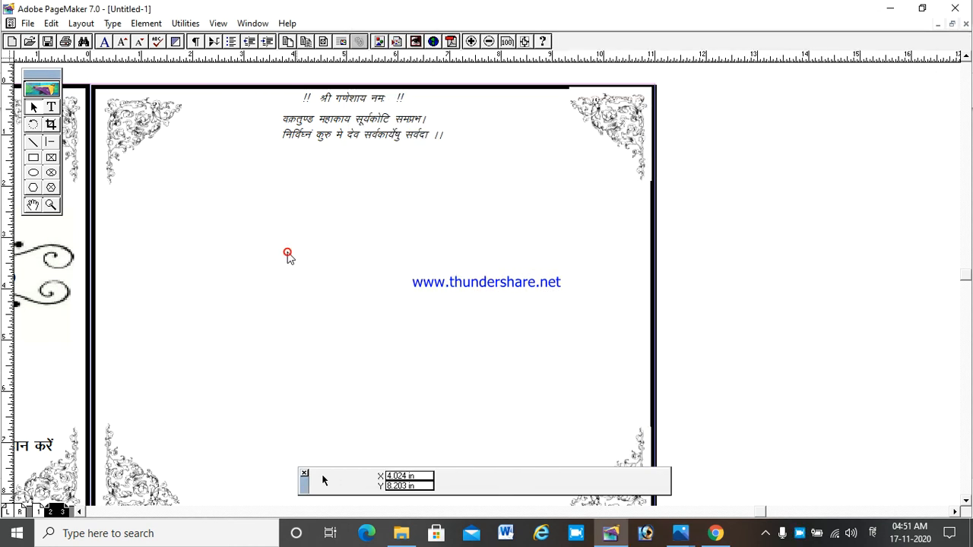
pyautogui.click(716, 534)
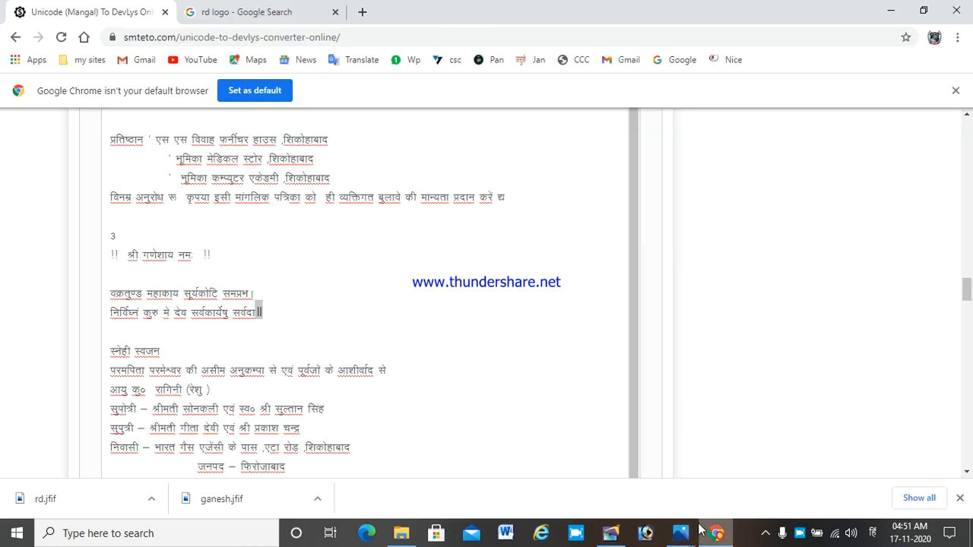
pyautogui.click(180, 325)
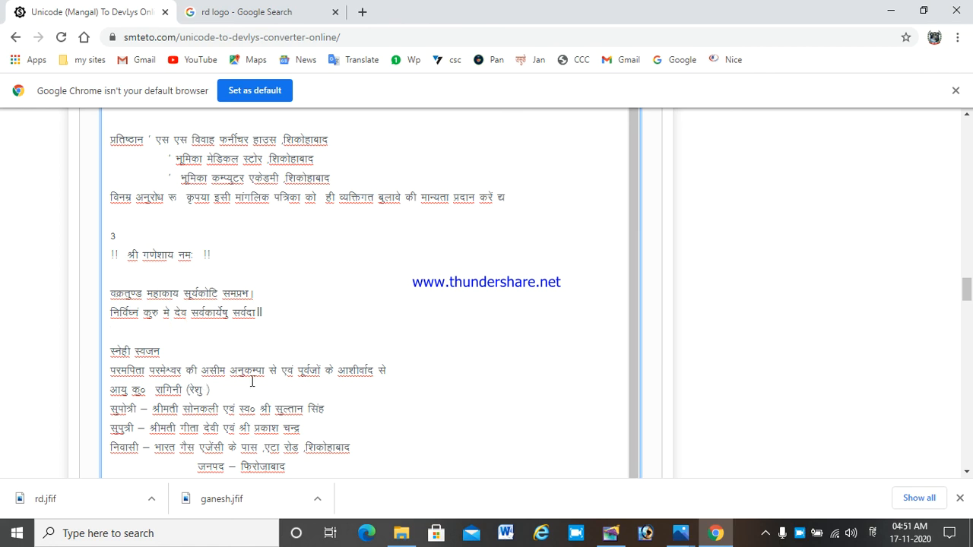
pyautogui.moveTo(394, 371); pyautogui.dragTo(105, 352)
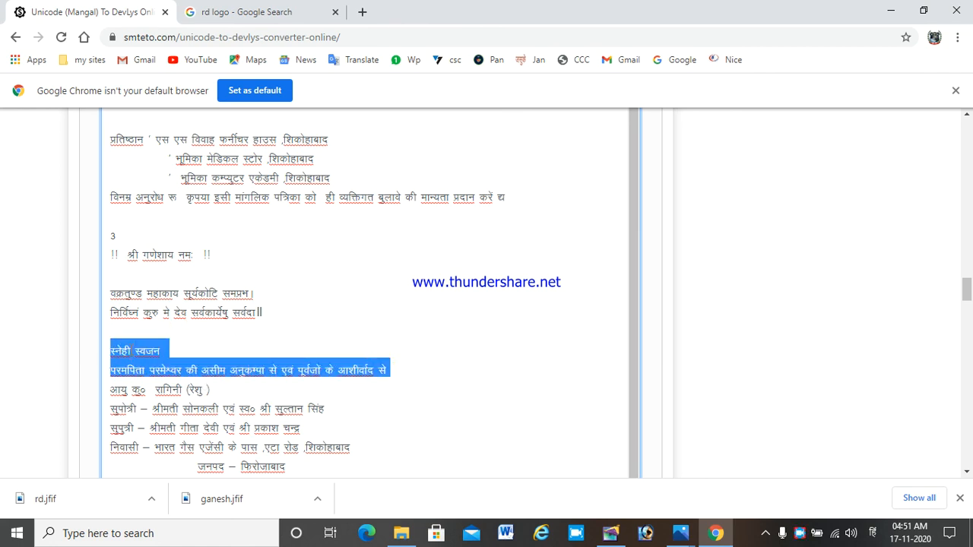
pyautogui.rightClick(128, 357)
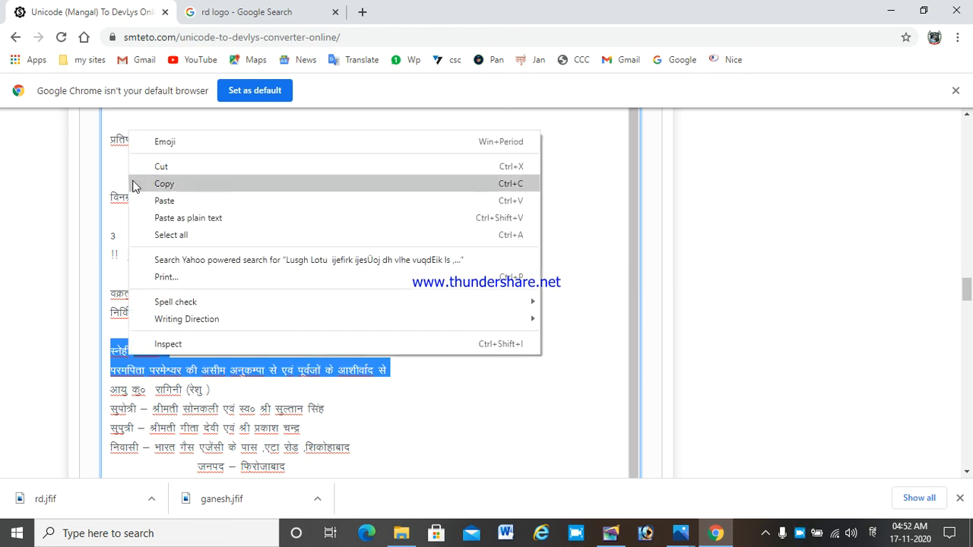
pyautogui.click(163, 184)
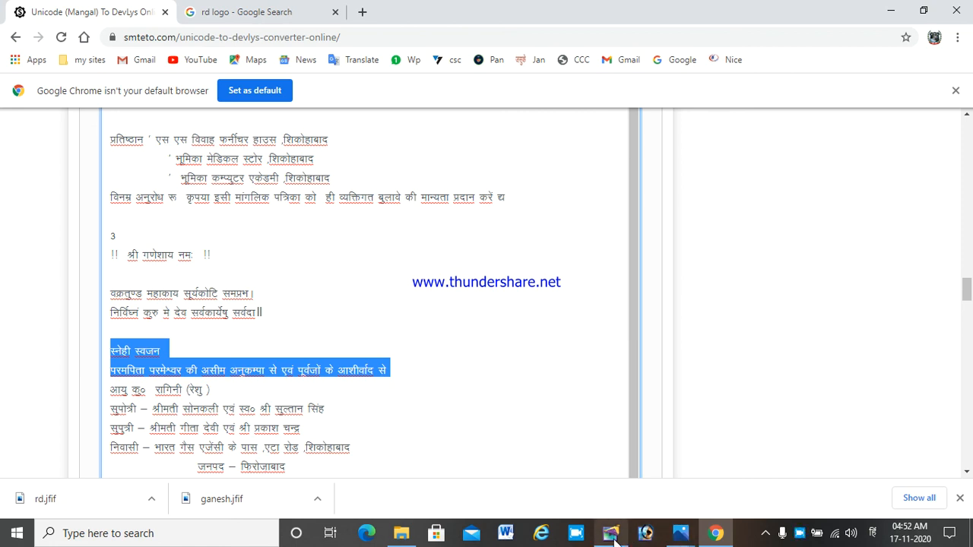
# Switch to PageMaker and paste the copied greeting lines into a new text block about 5.1 in wide, below the two-line verse
pyautogui.click(614, 536)
pyautogui.rightClick(301, 243)
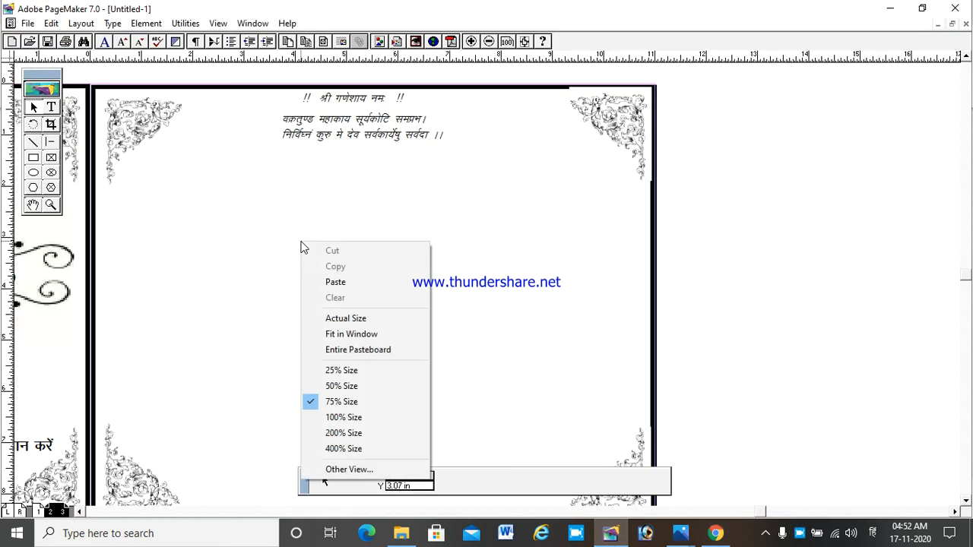
pyautogui.click(238, 162)
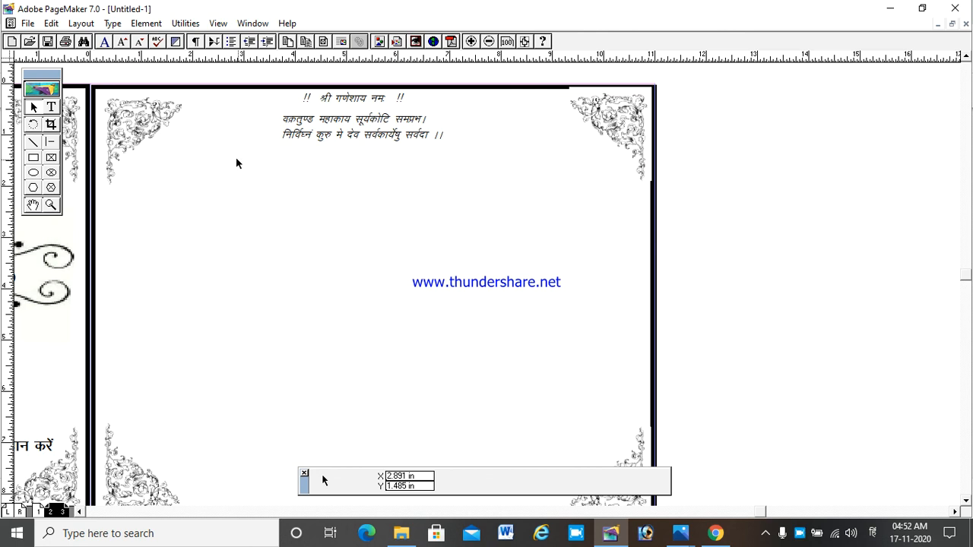
pyautogui.click(50, 107)
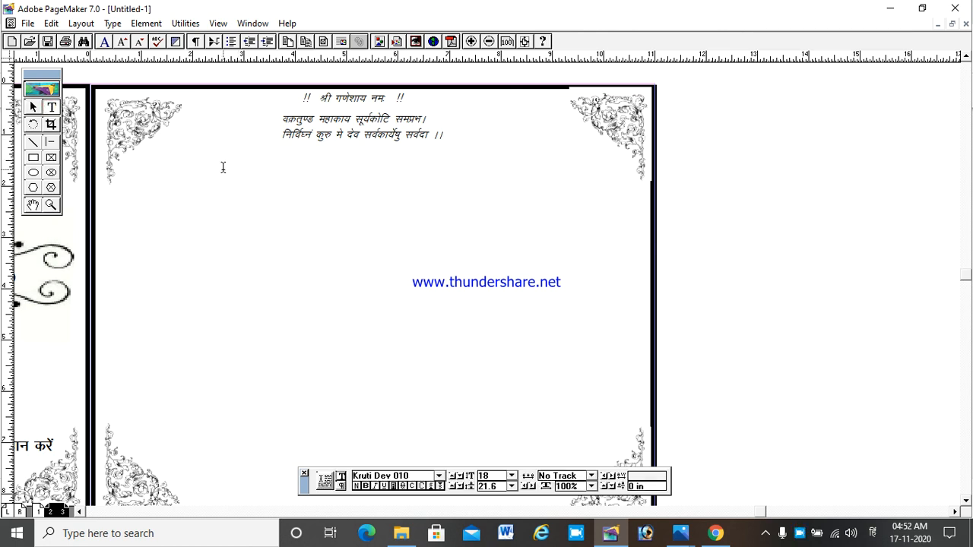
pyautogui.moveTo(223, 167); pyautogui.dragTo(487, 205)
pyautogui.hotkey('ctrl', 'v')
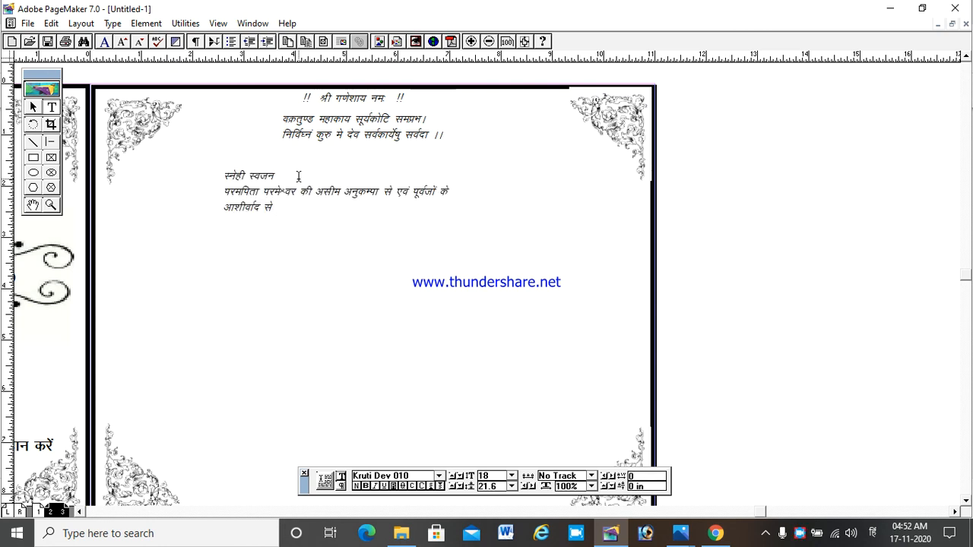
# Widen the greeting's text block to about 7.5 in so its second line fits, and move it up and left, close under the verse
pyautogui.click(299, 191)
pyautogui.click(34, 107)
pyautogui.click(318, 191)
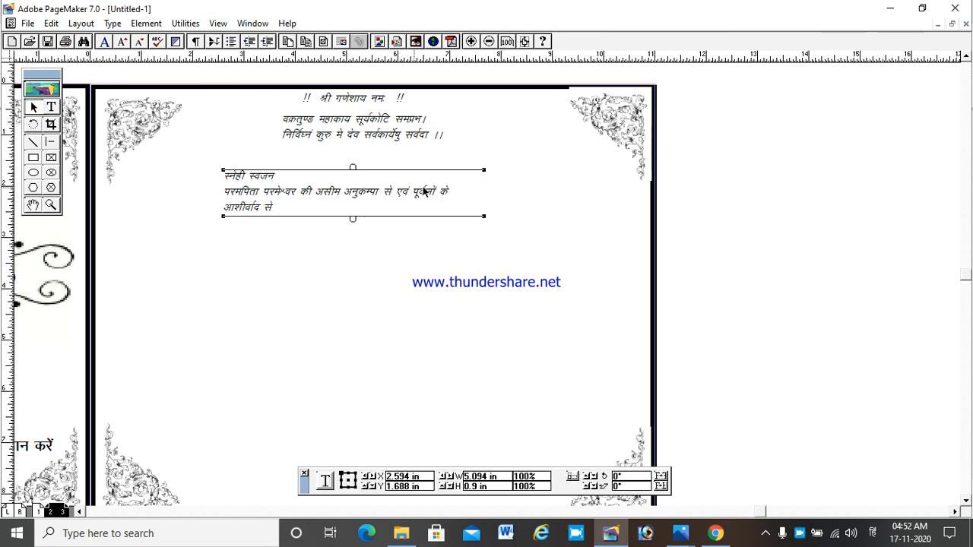
pyautogui.moveTo(486, 219); pyautogui.dragTo(607, 210)
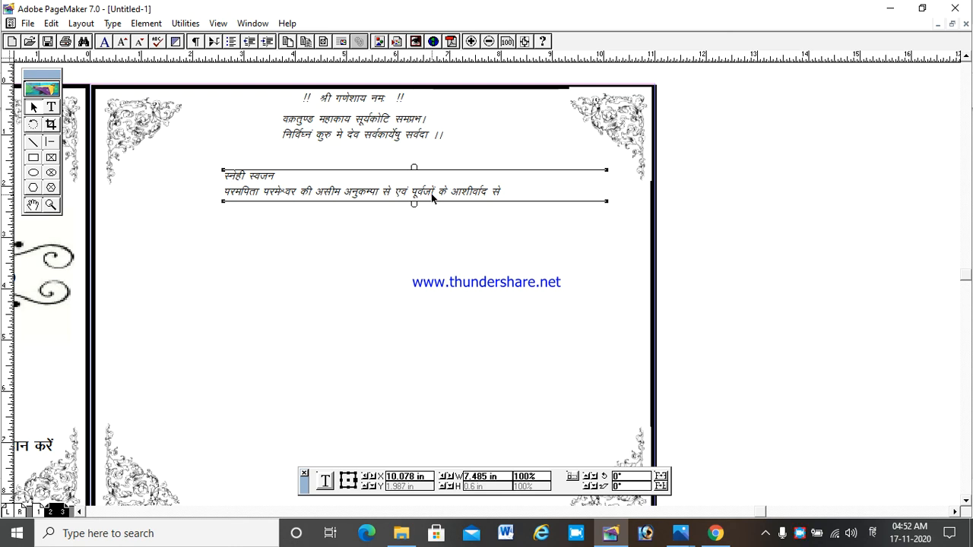
pyautogui.moveTo(431, 193); pyautogui.dragTo(354, 176)
pyautogui.click(328, 240)
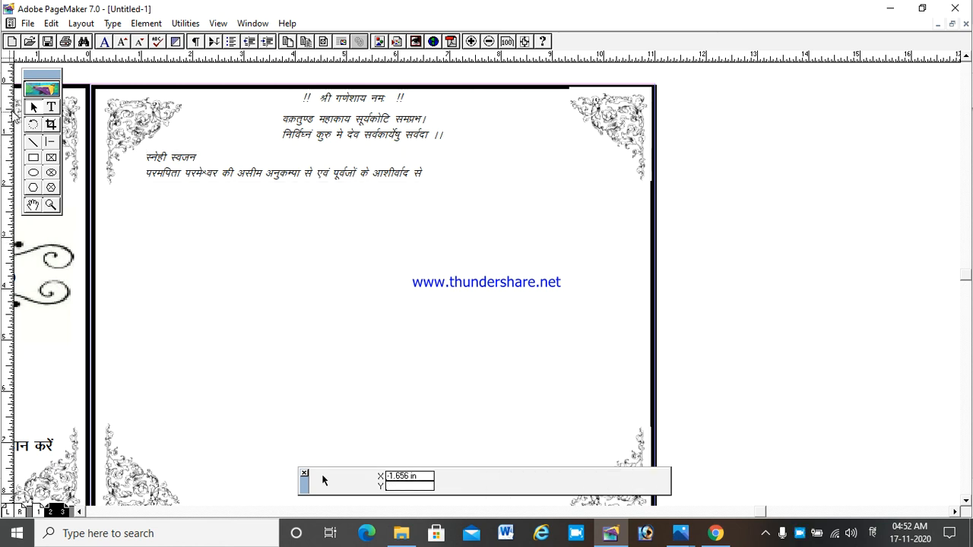
# Make both lines of the स्नेही स्वजन greeting bold and remove their italic style
pyautogui.click(51, 108)
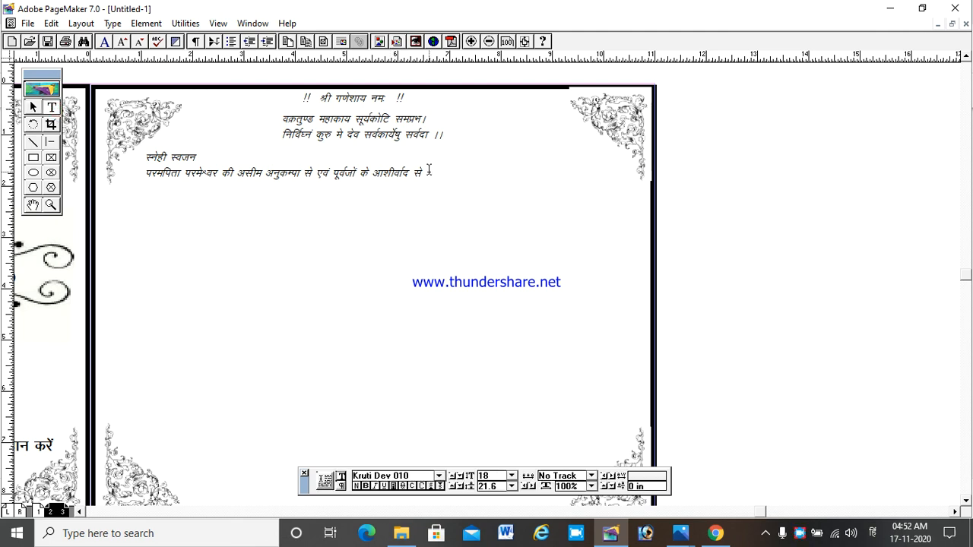
pyautogui.moveTo(424, 173); pyautogui.dragTo(76, 136)
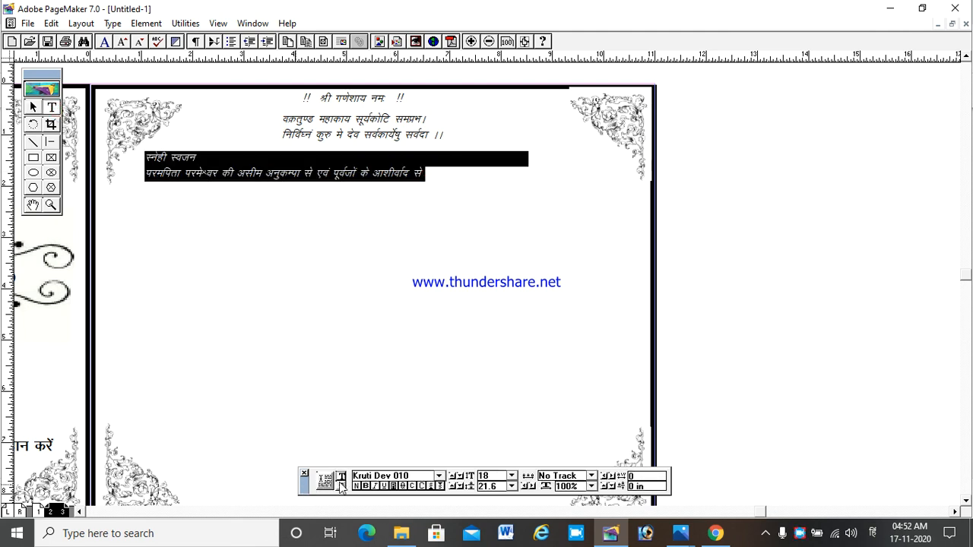
pyautogui.click(365, 486)
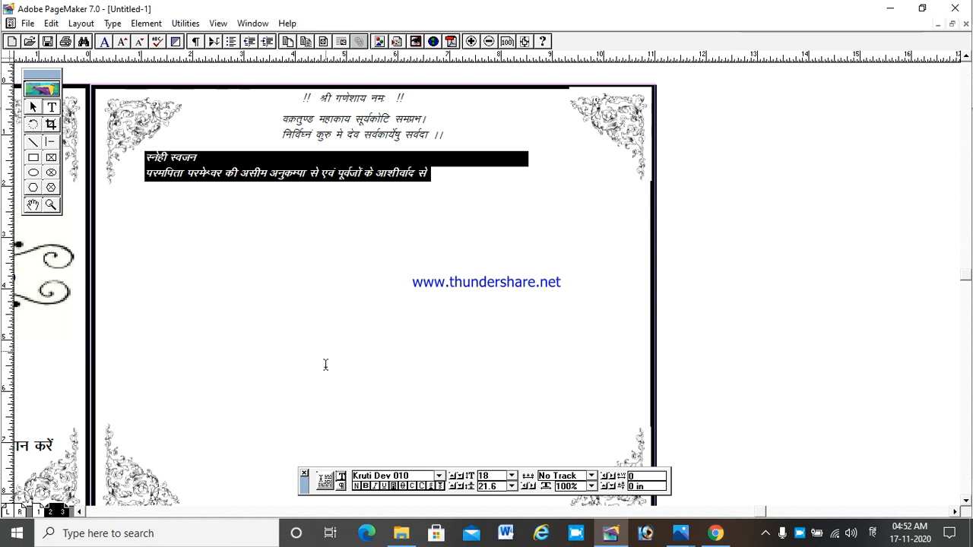
pyautogui.click(374, 486)
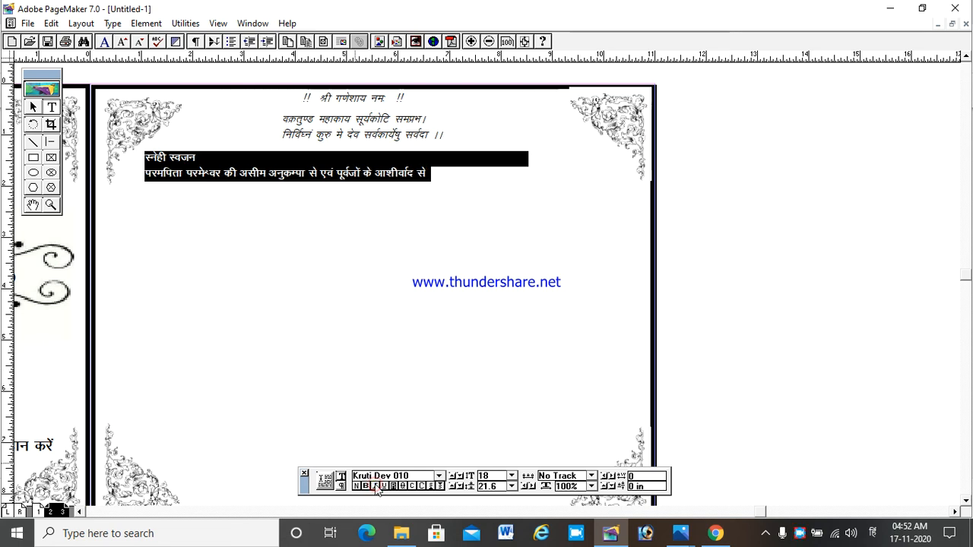
pyautogui.click(348, 362)
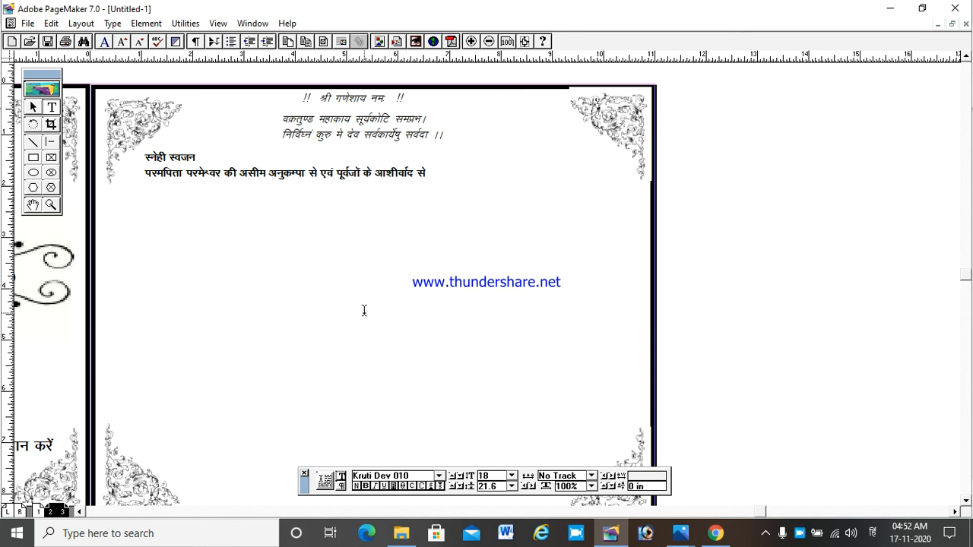
# Examine the ShadicardExample.jpeg photo for the order and layout of the bride, groom and परिणय-सूत्र-बन्धन text below the greeting
pyautogui.click(681, 533)
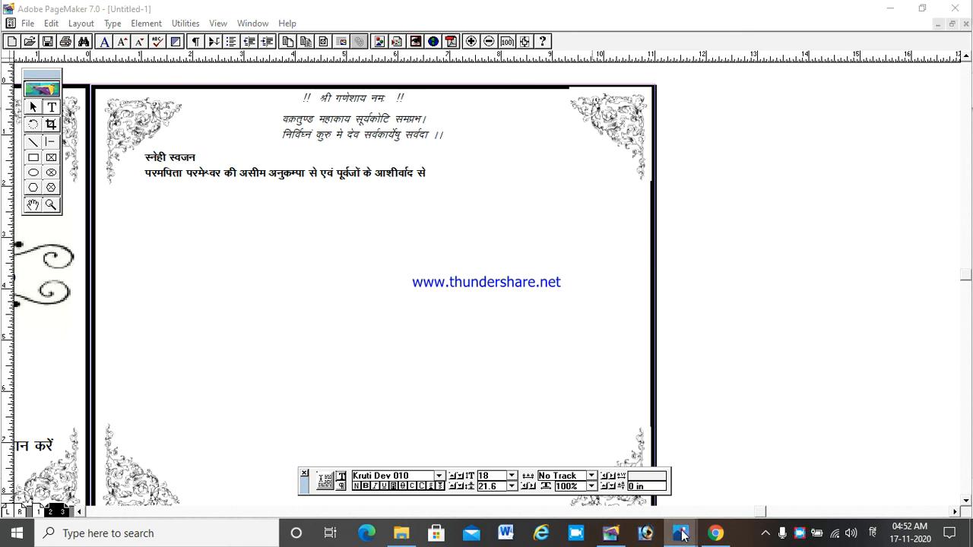
pyautogui.rightClick(683, 535)
pyautogui.click(674, 533)
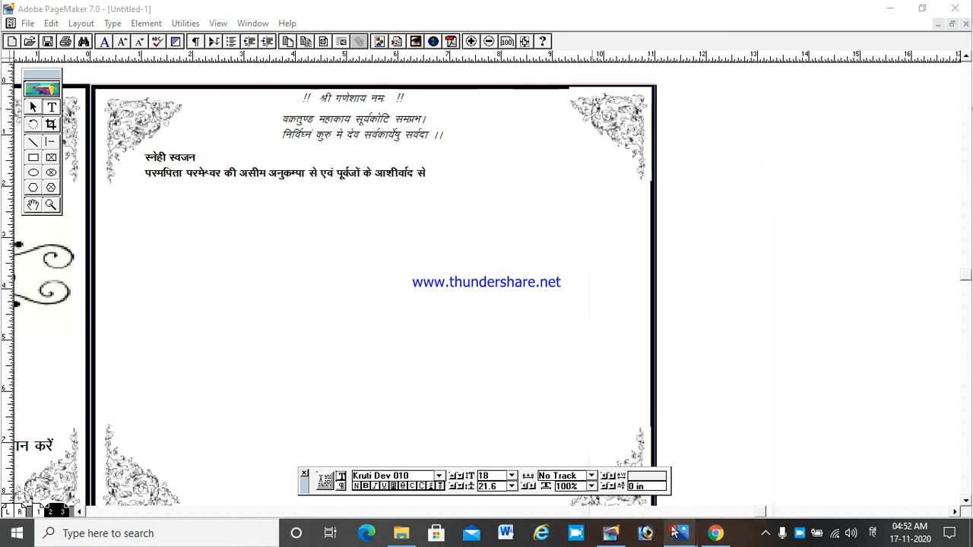
pyautogui.moveTo(677, 532)
pyautogui.click(718, 480)
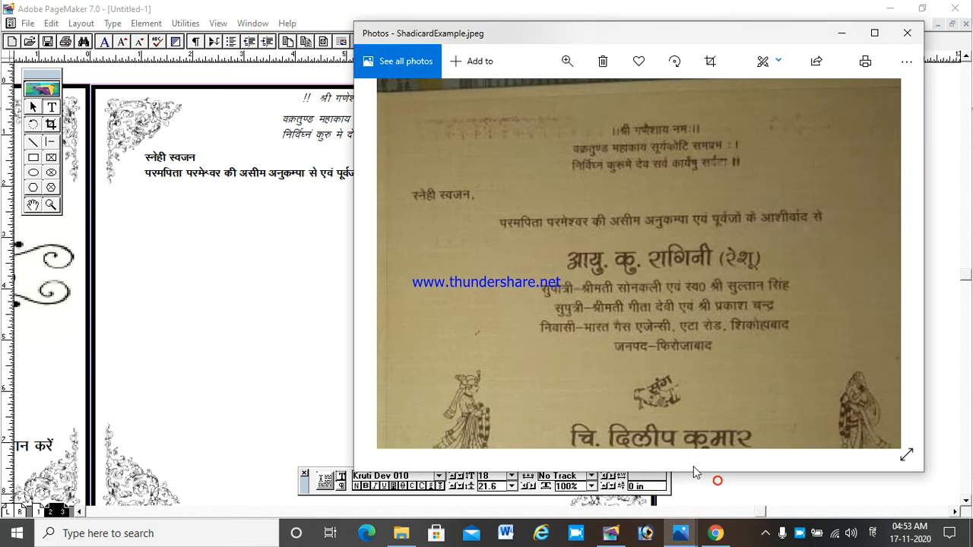
pyautogui.moveTo(550, 300); pyautogui.dragTo(549, 167)
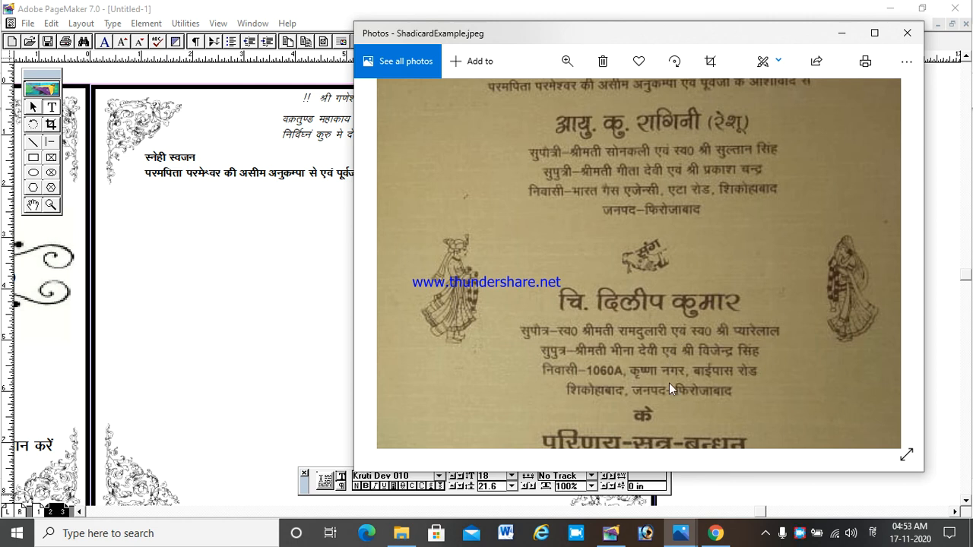
pyautogui.moveTo(721, 364)
pyautogui.mouseDown()
pyautogui.moveTo(692, 257)
pyautogui.moveTo(701, 193)
pyautogui.moveTo(722, 382)
pyautogui.moveTo(721, 477)
pyautogui.moveTo(727, 343)
pyautogui.mouseUp()
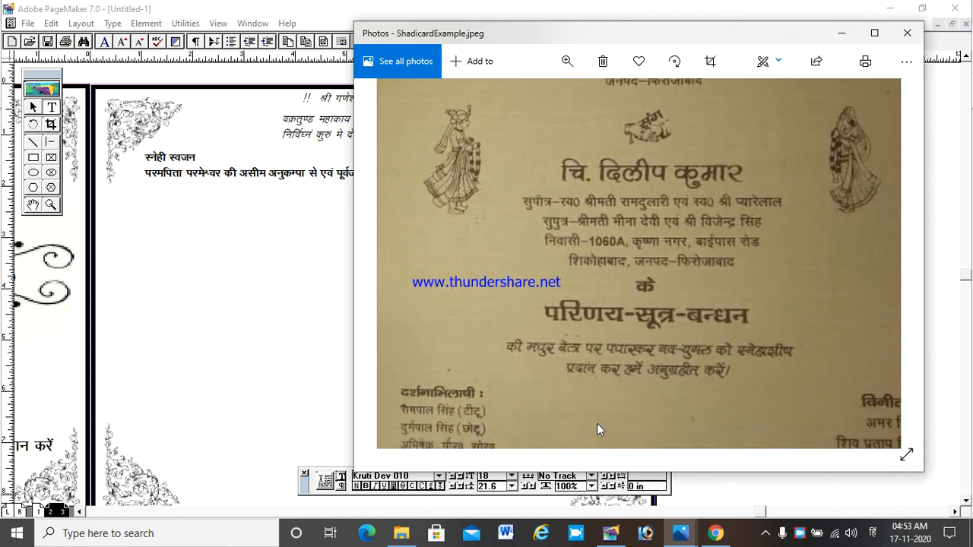
# Switch to Chrome and copy the converted text from the bride's name line through the प्रदान कर हमें अनुग्रहीत करें line
pyautogui.click(612, 536)
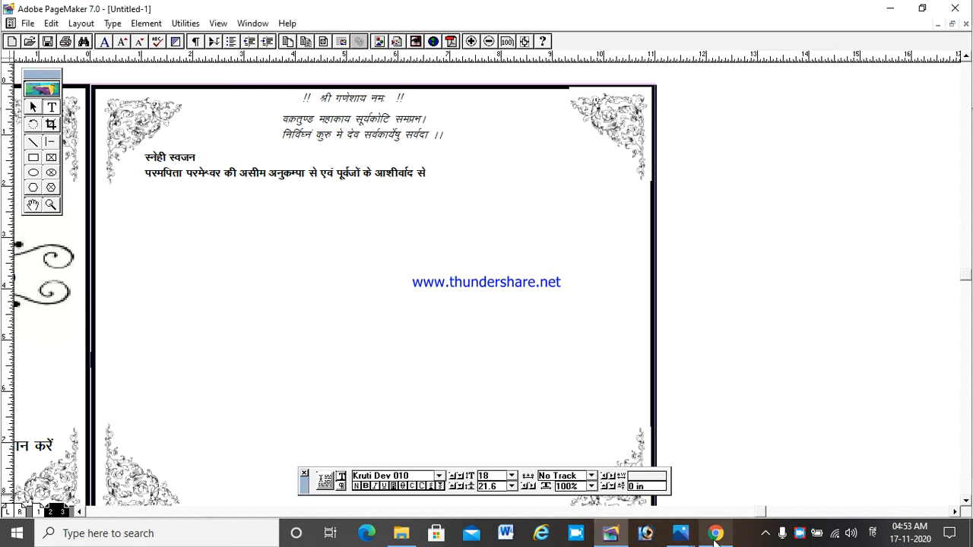
pyautogui.click(716, 536)
pyautogui.click(498, 403)
pyautogui.scroll(-3, 495, 401)
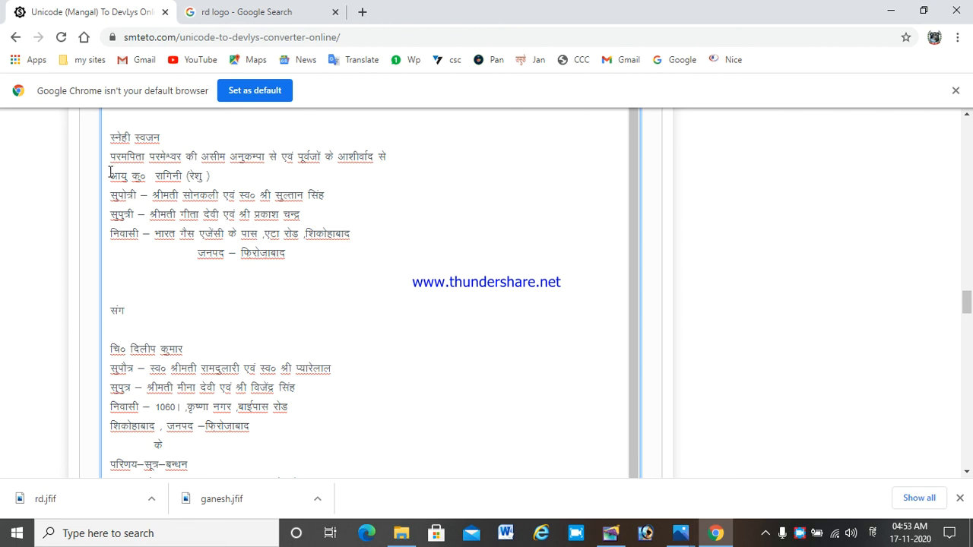
pyautogui.moveTo(109, 174); pyautogui.dragTo(300, 362)
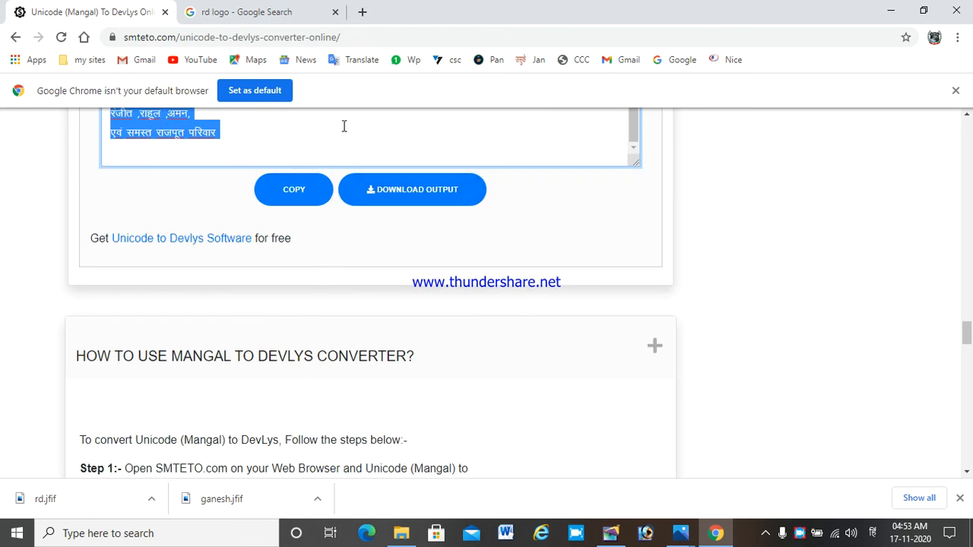
pyautogui.scroll(5, 343, 124)
pyautogui.moveTo(384, 341); pyautogui.dragTo(434, 469)
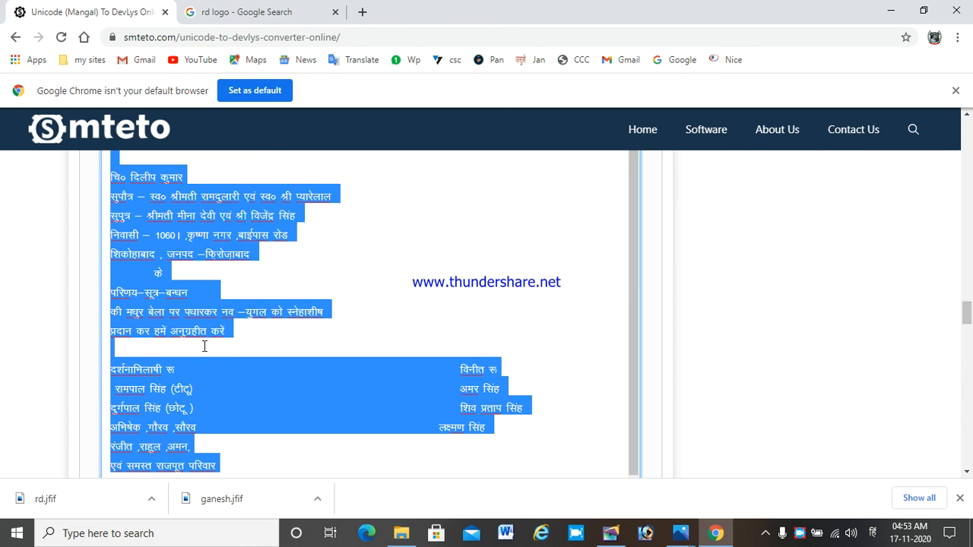
pyautogui.hotkey('shift', 'Up')
pyautogui.hotkey('shift', 'Up')
pyautogui.hotkey('shift', 'Up')
pyautogui.hotkey('shift', 'Up')
pyautogui.hotkey('shift', 'Up')
pyautogui.hotkey('shift', 'Up')
pyautogui.hotkey('shift', 'Up')
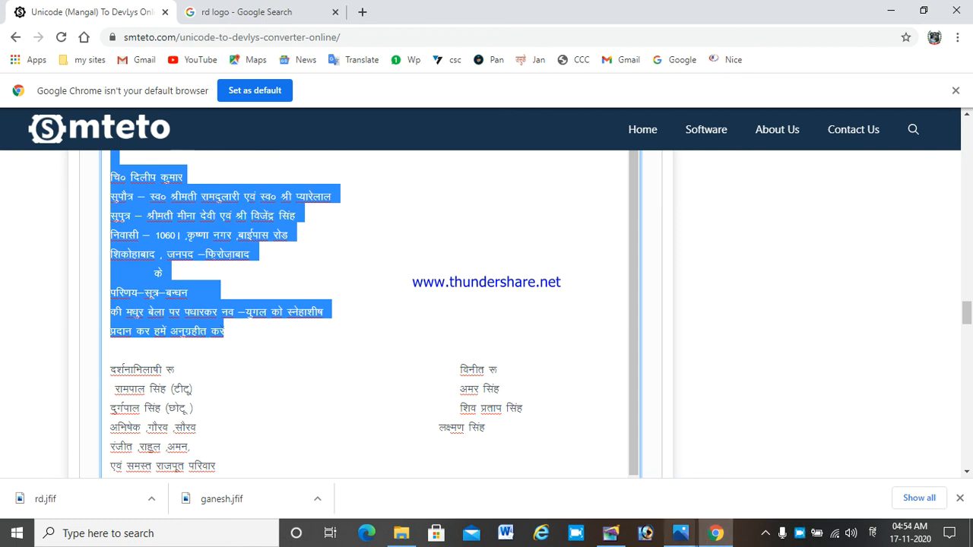
# Switch to PageMaker and paste the bride, groom and परिणय-सूत्र-बन्धन text into a new large text block below the greeting
pyautogui.click(613, 535)
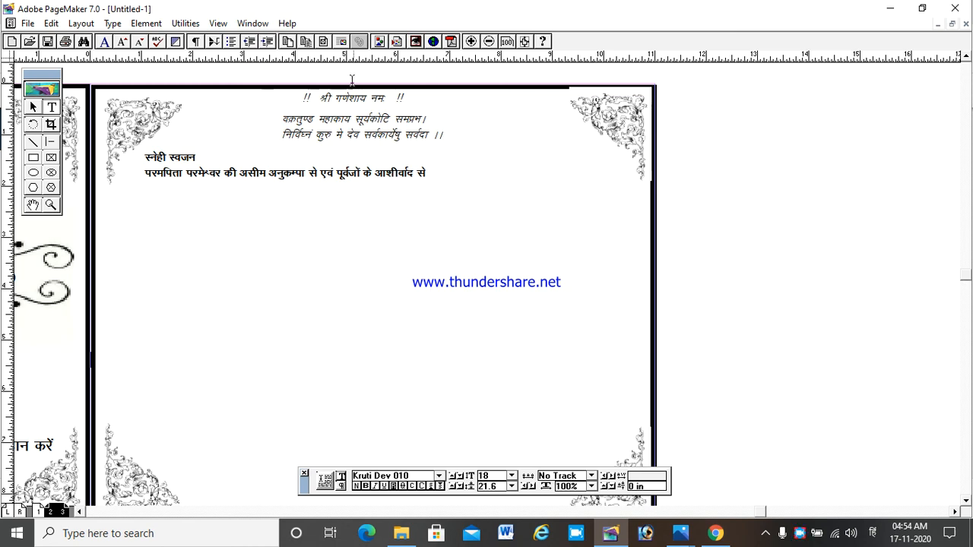
pyautogui.click(449, 171)
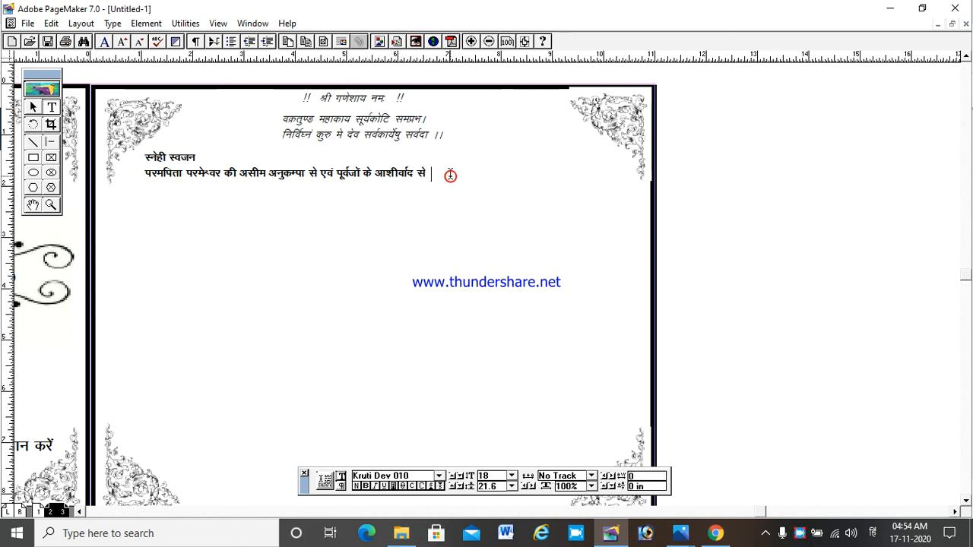
pyautogui.click(177, 219)
pyautogui.moveTo(177, 219); pyautogui.dragTo(514, 454)
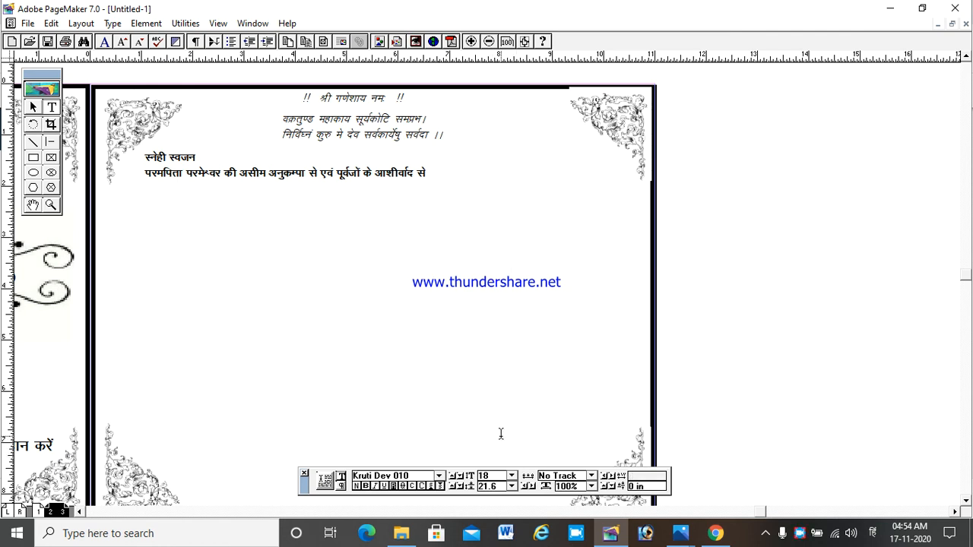
pyautogui.hotkey('ctrl', 'v')
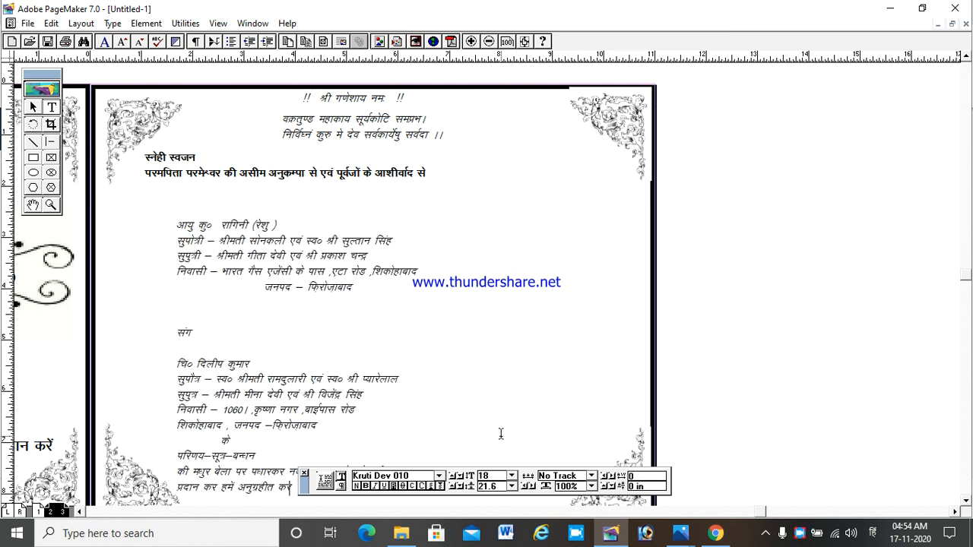
pyautogui.click(287, 251)
pyautogui.click(33, 107)
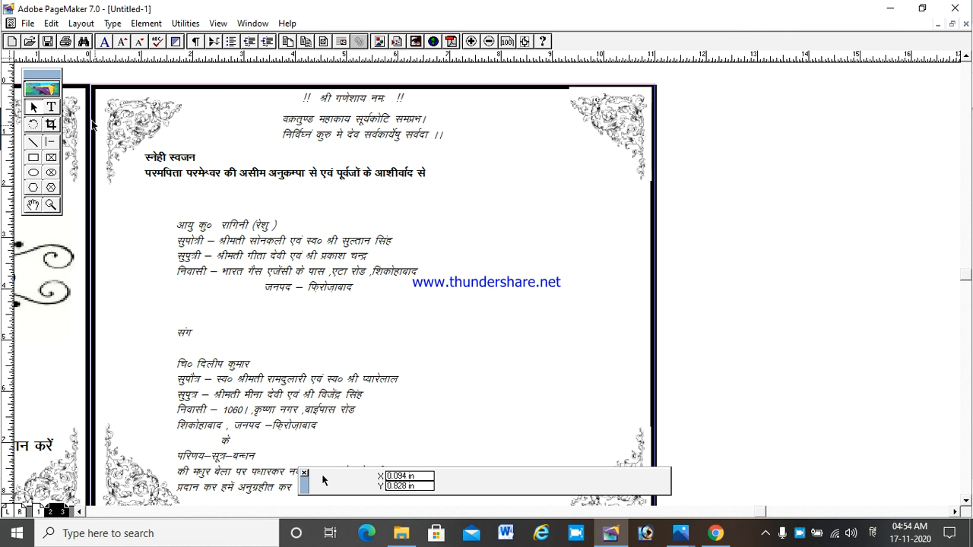
# Set the leading of the whole pasted bride, groom and परिणय-सूत्र-बन्धन text block to 17
pyautogui.click(51, 108)
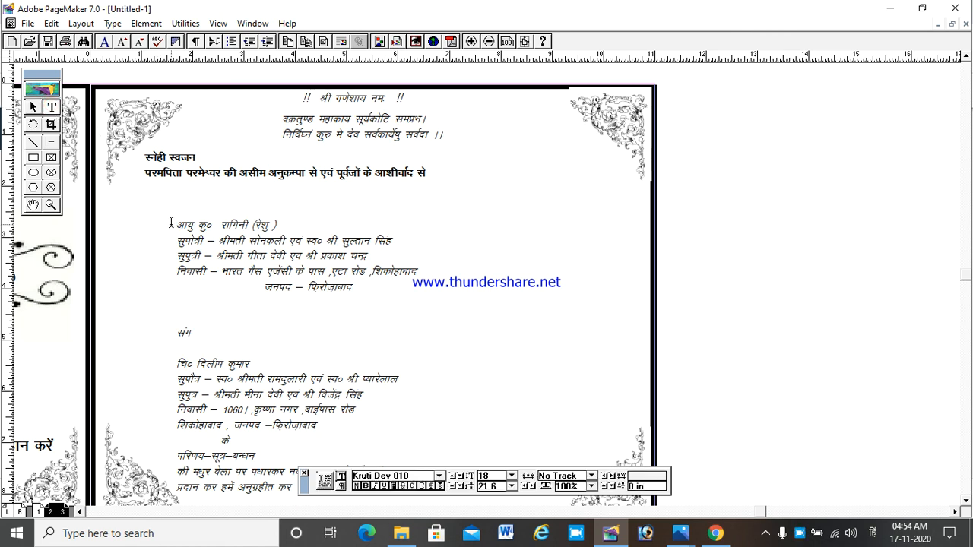
pyautogui.moveTo(171, 222); pyautogui.dragTo(304, 493)
pyautogui.moveTo(175, 209); pyautogui.dragTo(360, 145)
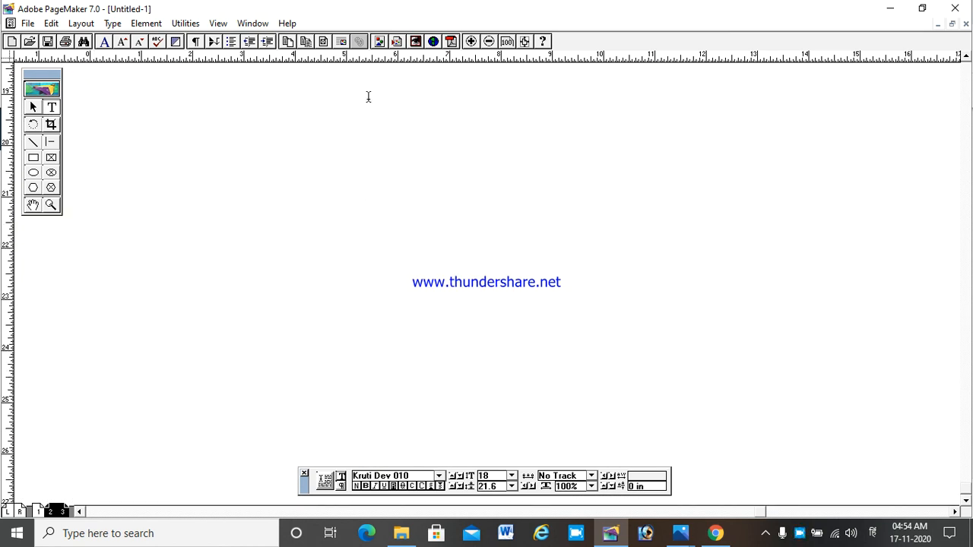
pyautogui.moveTo(380, 65); pyautogui.dragTo(383, 266)
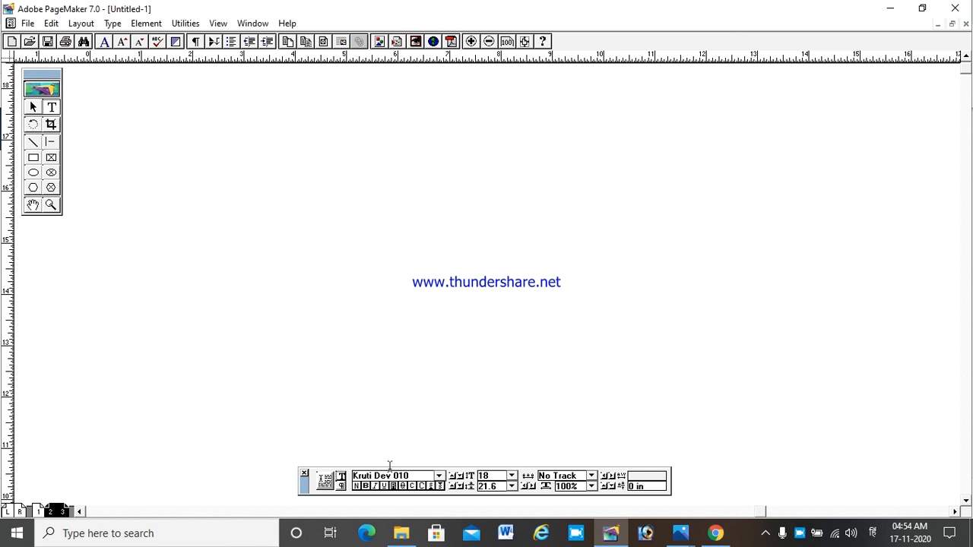
pyautogui.moveTo(395, 498); pyautogui.dragTo(406, 435)
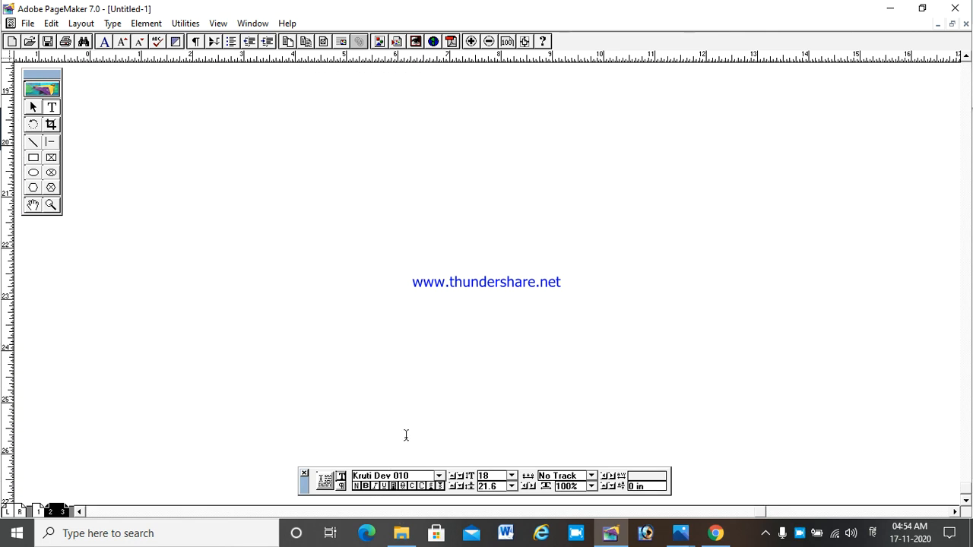
pyautogui.moveTo(447, 238); pyautogui.dragTo(457, 220)
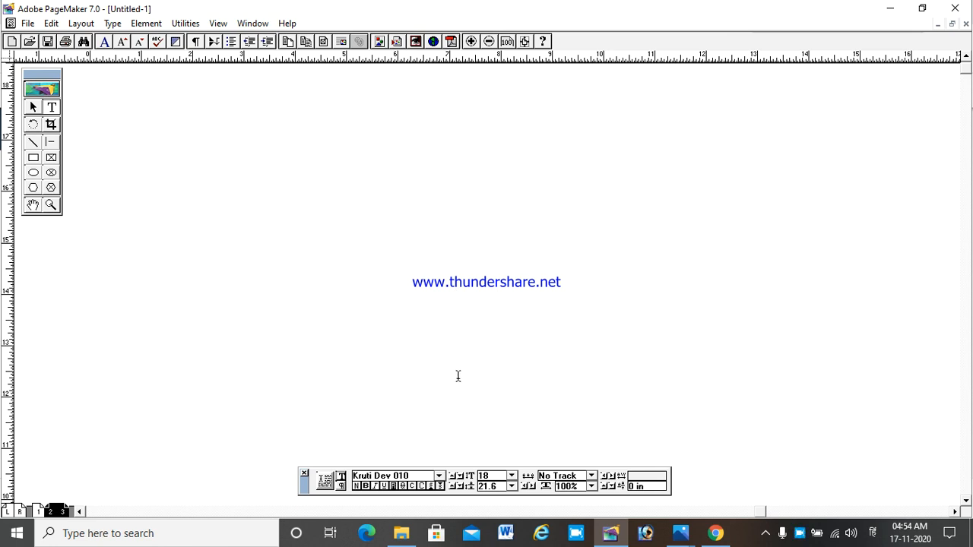
pyautogui.hotkey('shift', 'Down')
pyautogui.hotkey('shift', 'Down')
pyautogui.hotkey('shift', 'Down')
pyautogui.hotkey('shift', 'Down')
pyautogui.hotkey('shift', 'Down')
pyautogui.hotkey('shift', 'Down')
pyautogui.hotkey('shift', 'Down')
pyautogui.hotkey('shift', 'Down')
pyautogui.hotkey('shift', 'Down')
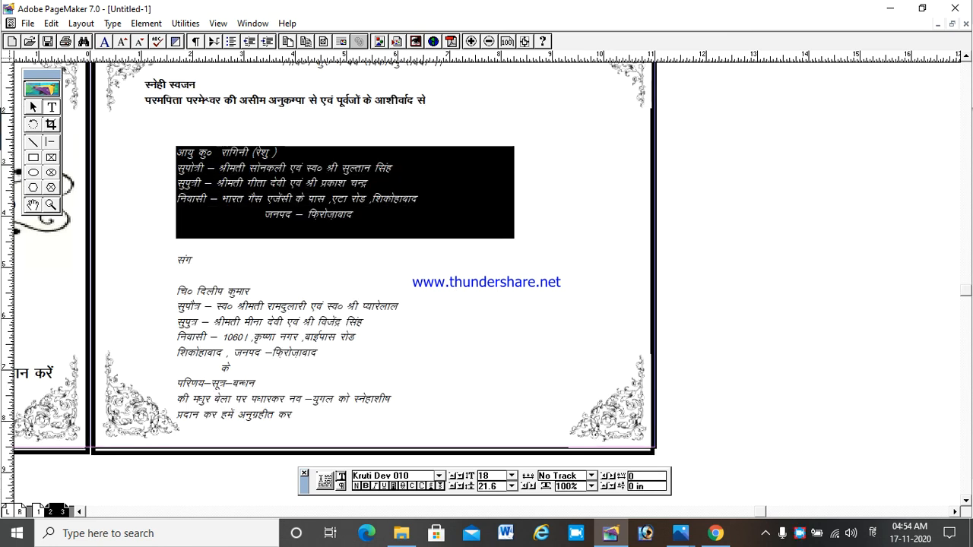
pyautogui.hotkey('shift', 'Down')
pyautogui.hotkey('shift', 'Down')
pyautogui.hotkey('shift', 'Down')
pyautogui.hotkey('shift', 'Down')
pyautogui.hotkey('shift', 'Down')
pyautogui.hotkey('shift', 'Down')
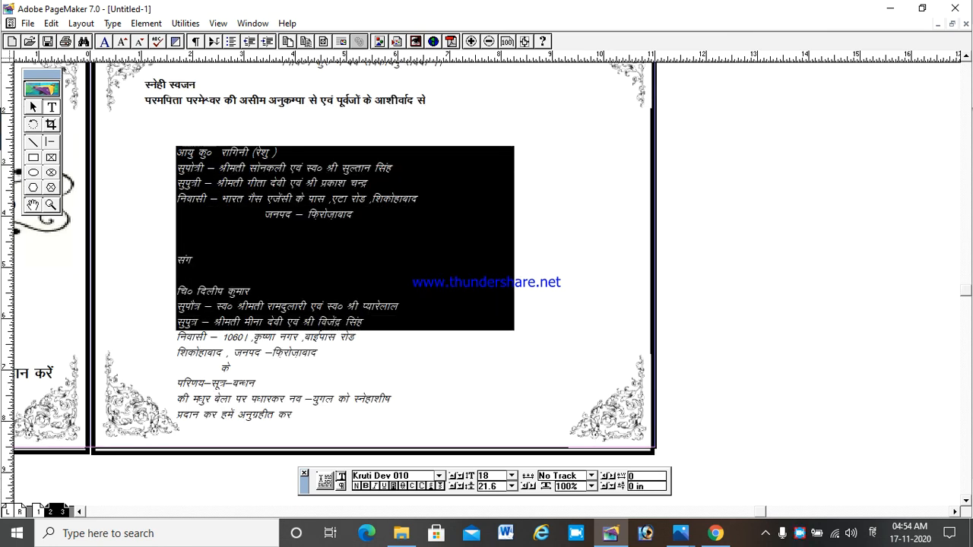
pyautogui.hotkey('shift', 'Down')
pyautogui.hotkey('shift', 'Down')
pyautogui.hotkey('shift', 'Down')
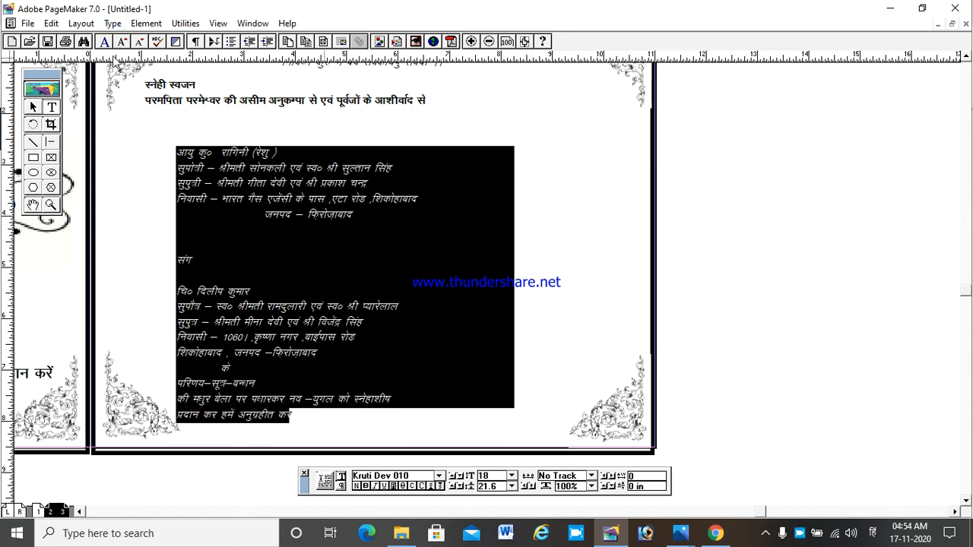
pyautogui.click(511, 486)
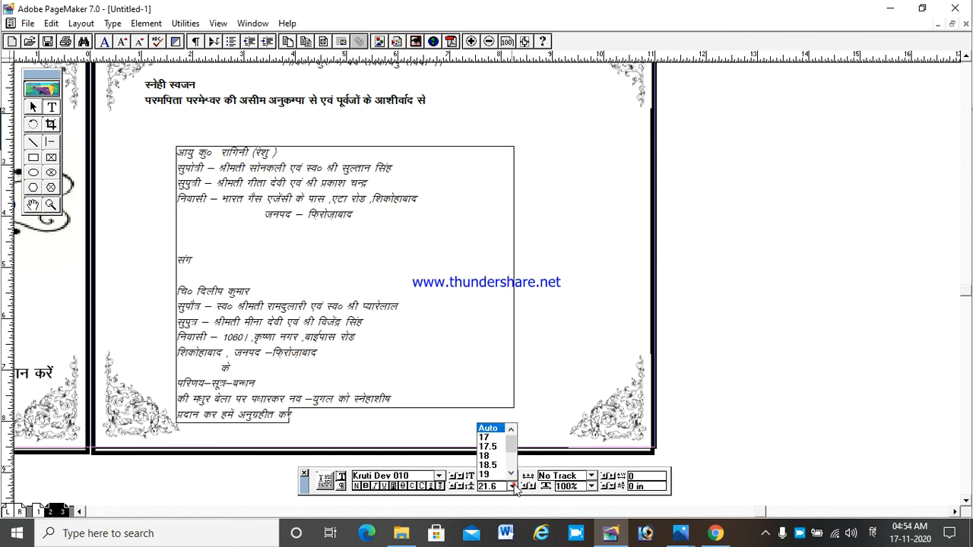
pyautogui.click(487, 439)
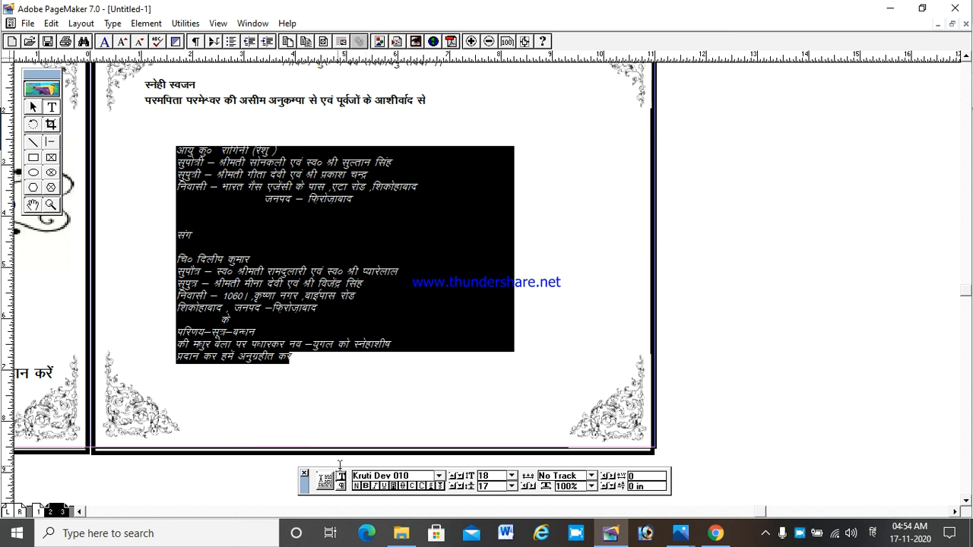
# Remove the italic style from the whole bride, groom and परिणय-सूत्र-बन्धन text, leaving it without bold
pyautogui.click(377, 487)
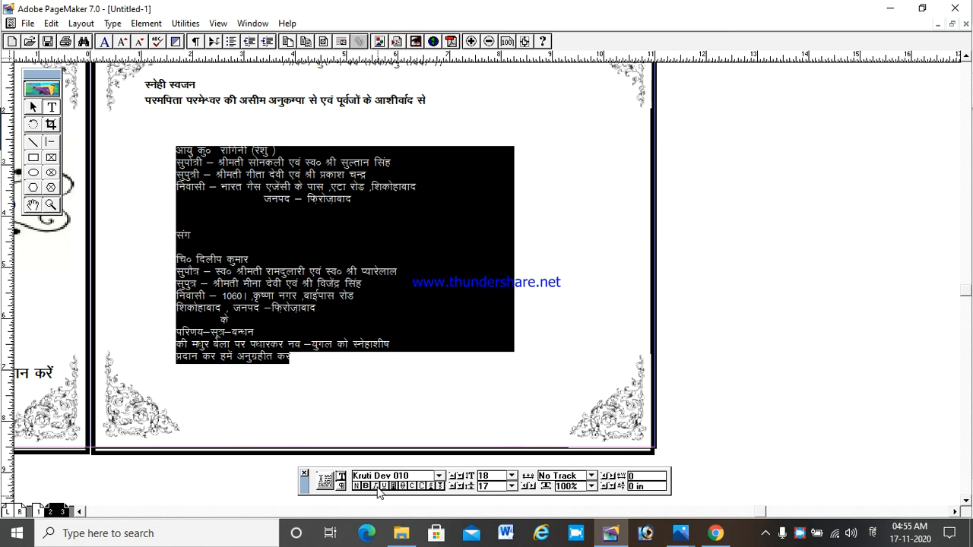
pyautogui.click(367, 487)
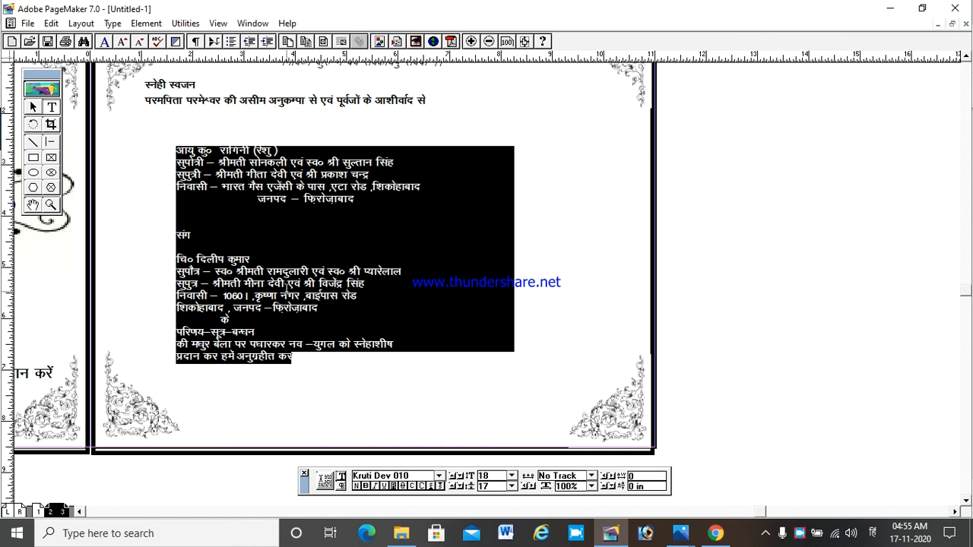
pyautogui.click(366, 487)
pyautogui.click(347, 348)
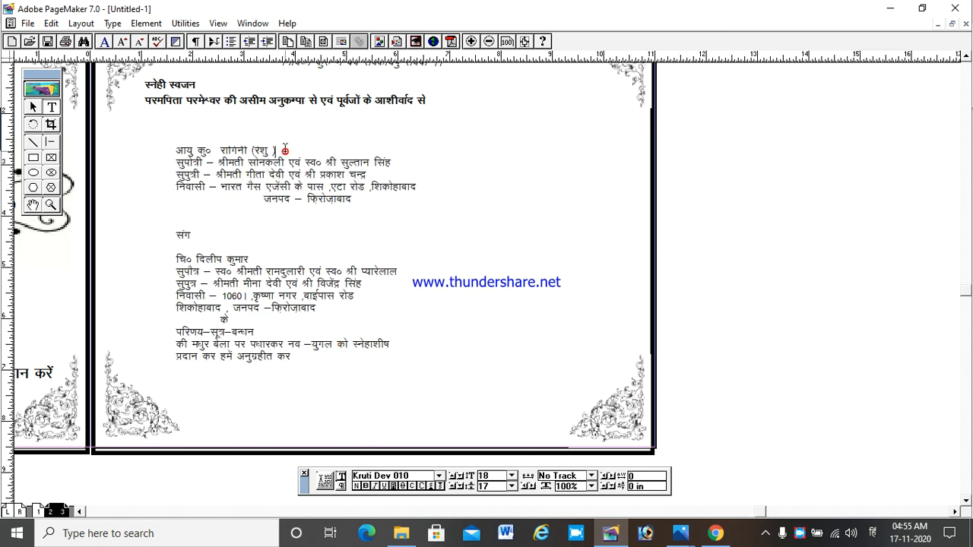
# Make the groom's name line and the bride's name line bold
pyautogui.moveTo(277, 151); pyautogui.dragTo(174, 149)
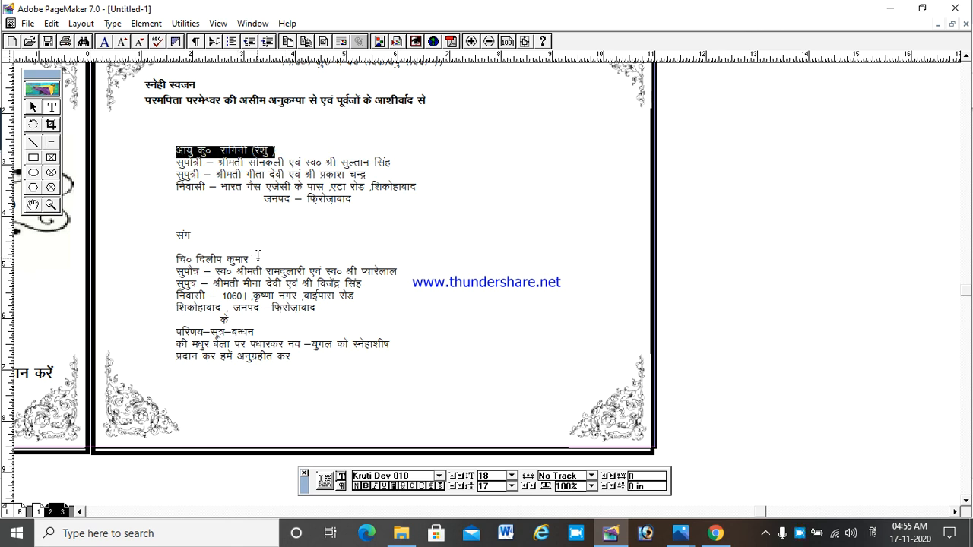
pyautogui.moveTo(265, 258); pyautogui.dragTo(166, 259)
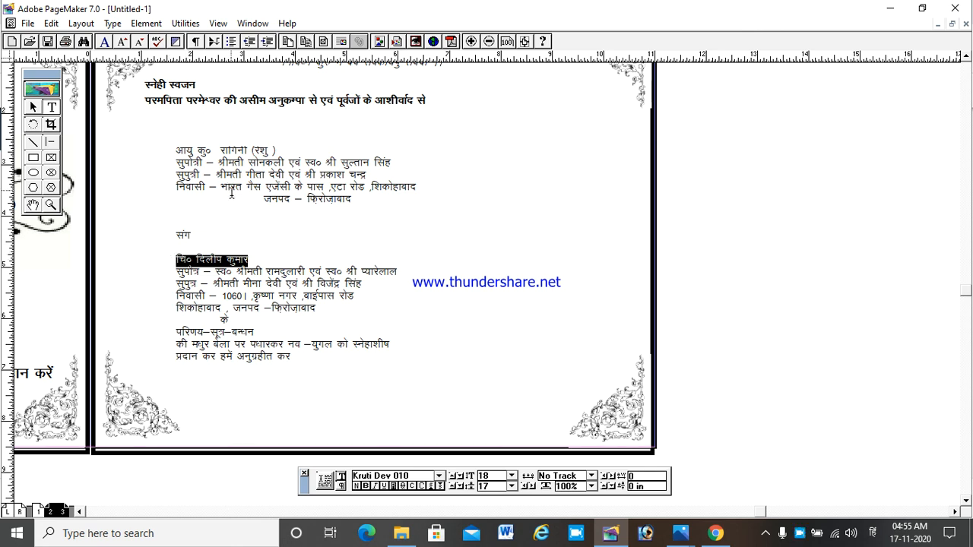
pyautogui.keyDown('shift'); pyautogui.click(278, 152); pyautogui.keyUp('shift')
pyautogui.keyDown('shift'); pyautogui.click(257, 152); pyautogui.keyUp('shift')
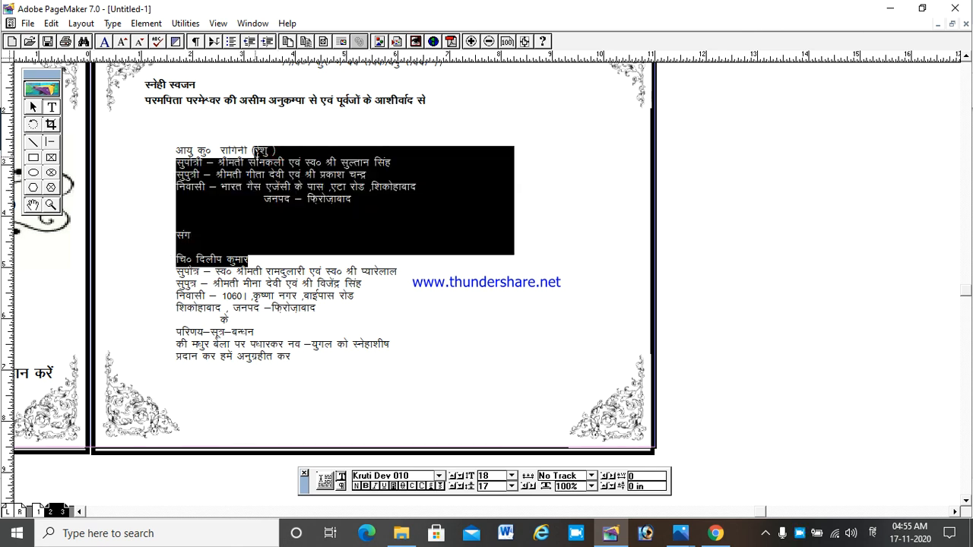
pyautogui.click(243, 251)
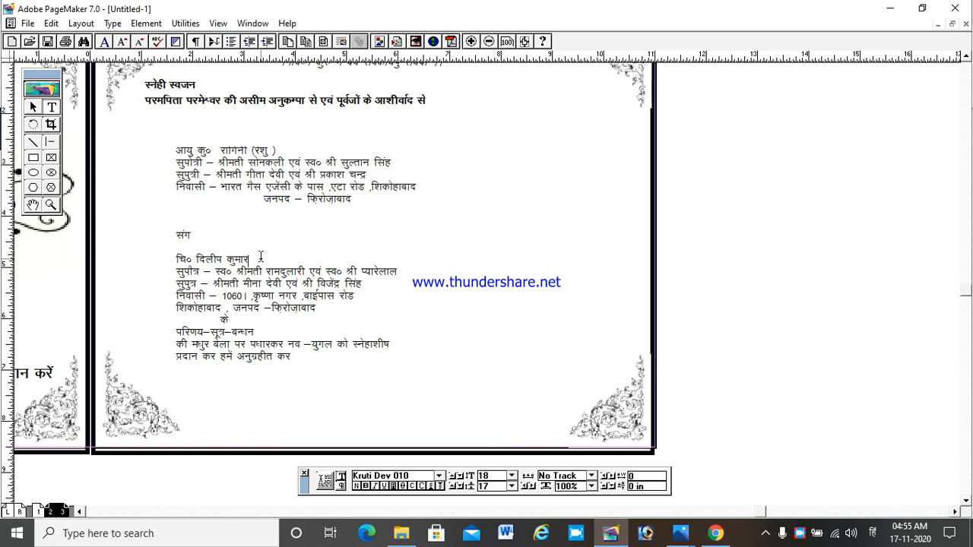
pyautogui.moveTo(263, 257); pyautogui.dragTo(146, 261)
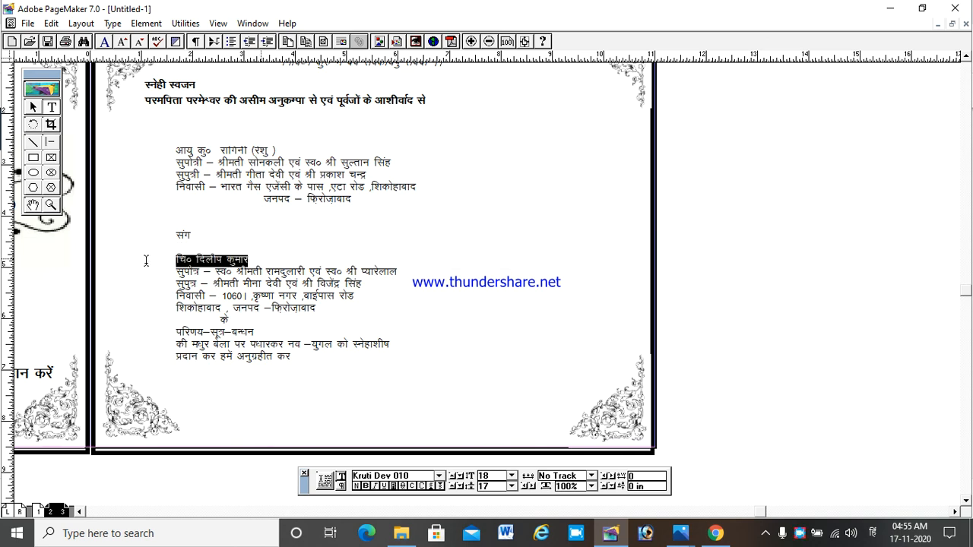
pyautogui.click(365, 486)
pyautogui.moveTo(283, 150); pyautogui.dragTo(186, 151)
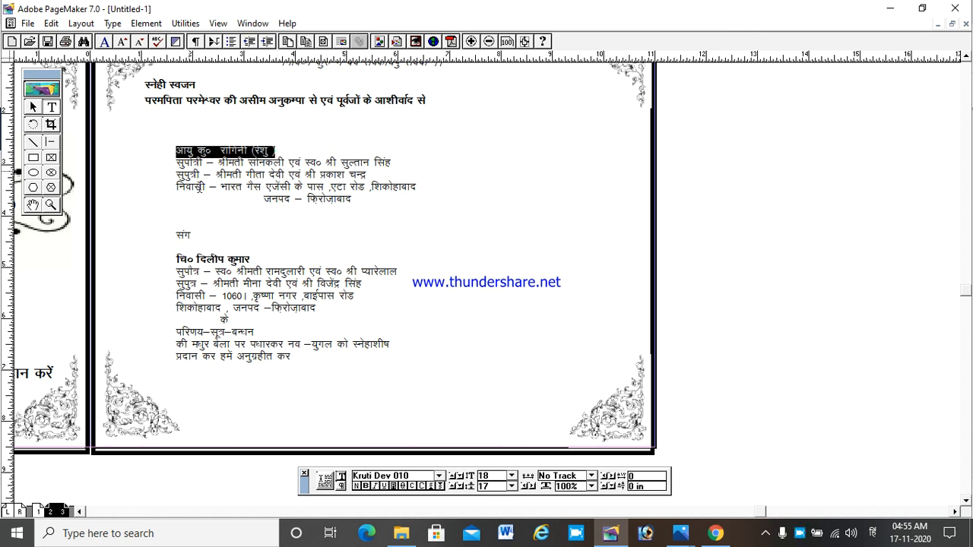
pyautogui.click(365, 485)
pyautogui.click(320, 383)
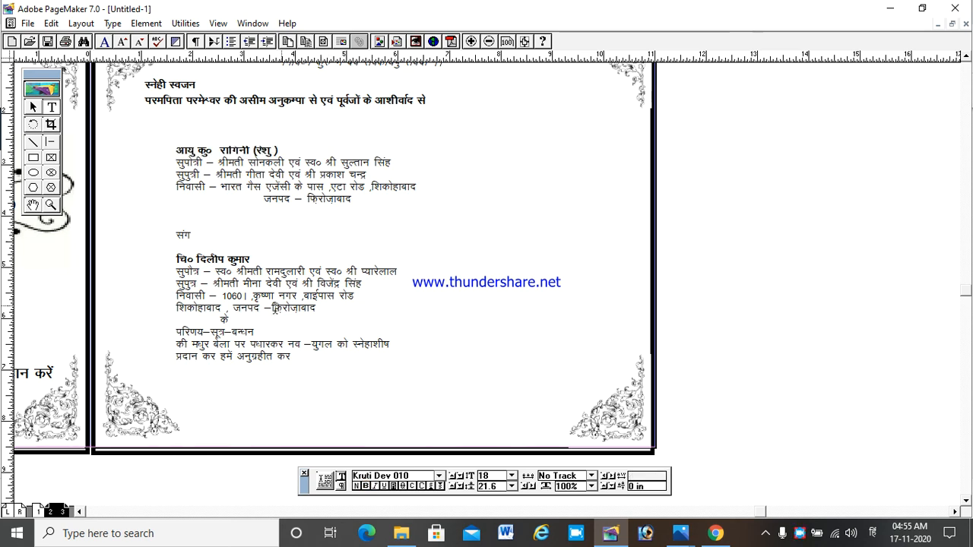
# Make the के and परिणय-सूत्र-बन्धन lines bold and italic
pyautogui.moveTo(251, 320); pyautogui.dragTo(205, 320)
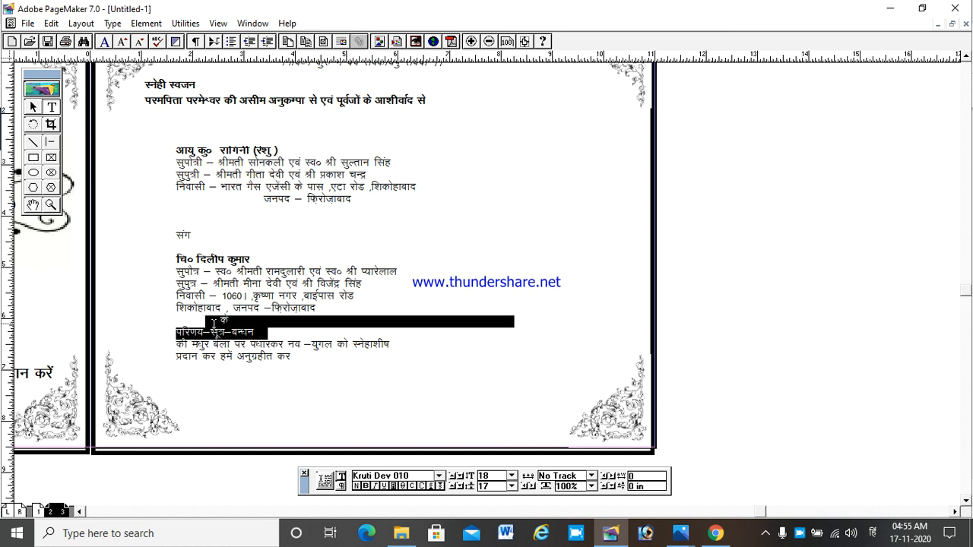
pyautogui.click(373, 486)
pyautogui.click(378, 418)
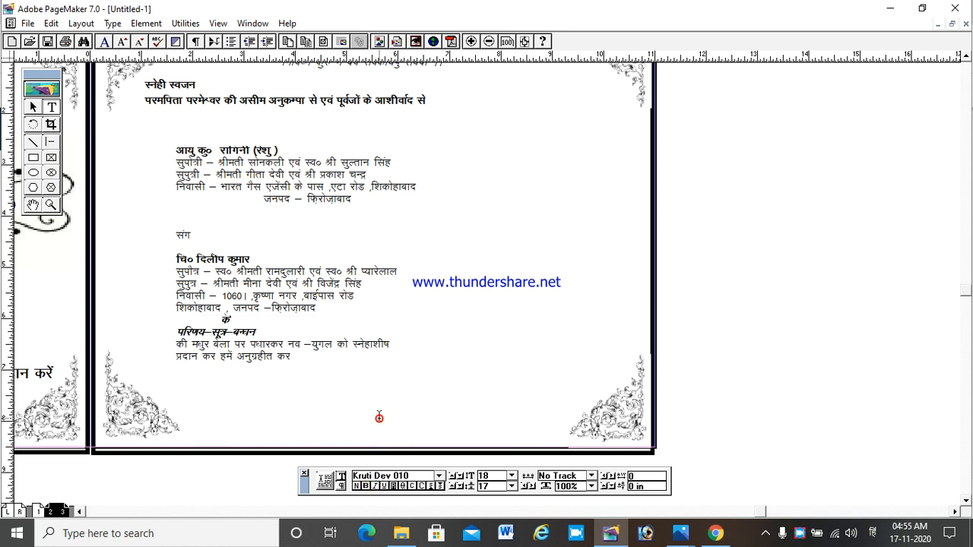
# Shift the के and परिणय-सूत्र-बन्धन lines to the right so they sit centred above each other
pyautogui.click(202, 318)
pyautogui.press('Return')
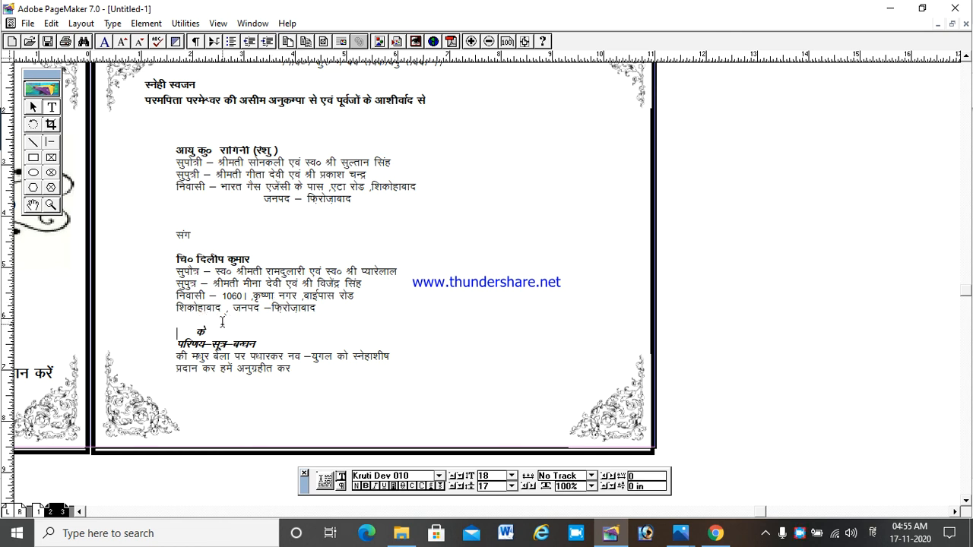
pyautogui.press('BackSpace')
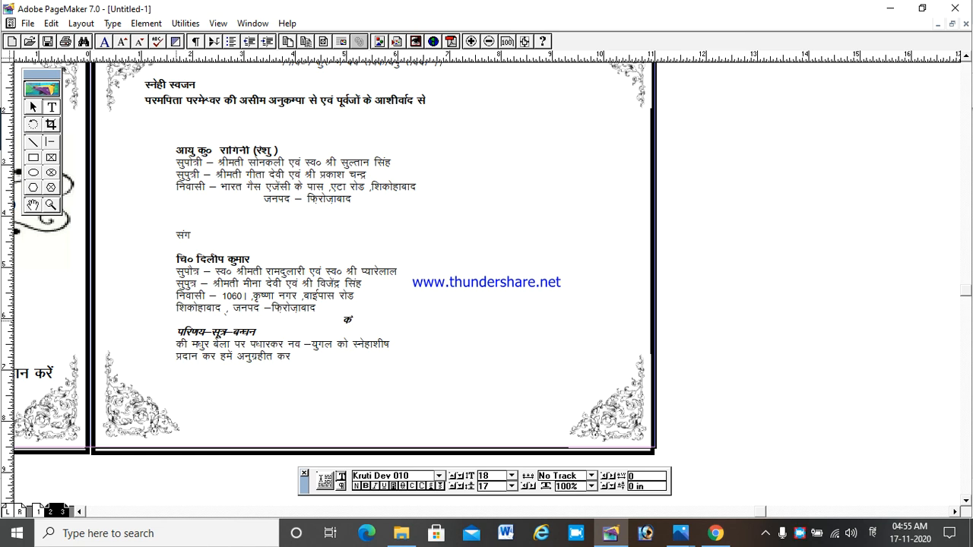
pyautogui.click(164, 333)
pyautogui.click(179, 332)
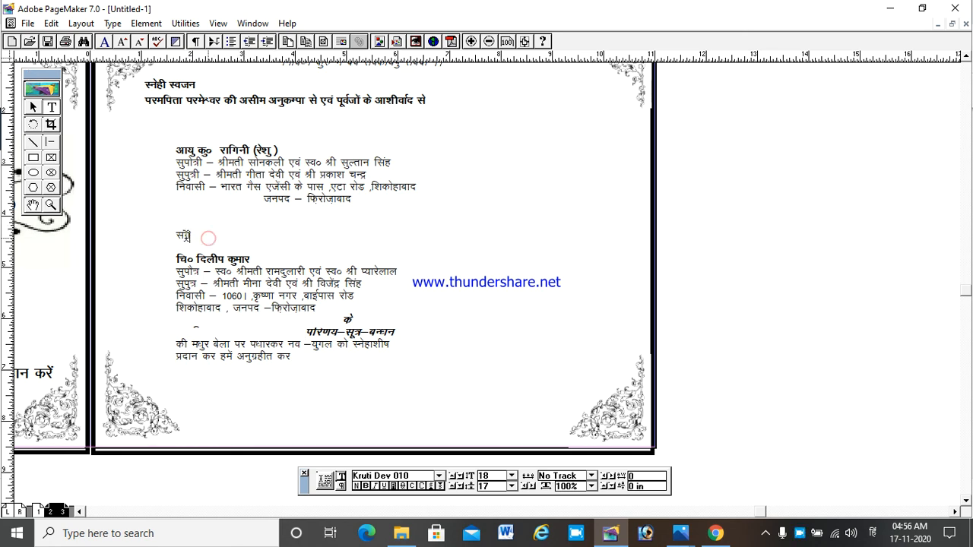
# Delete the word संग and the surplus blank lines between the bride's details and the groom's name
pyautogui.moveTo(210, 236); pyautogui.dragTo(174, 236)
pyautogui.press('BackSpace')
pyautogui.press('BackSpace')
pyautogui.press('BackSpace')
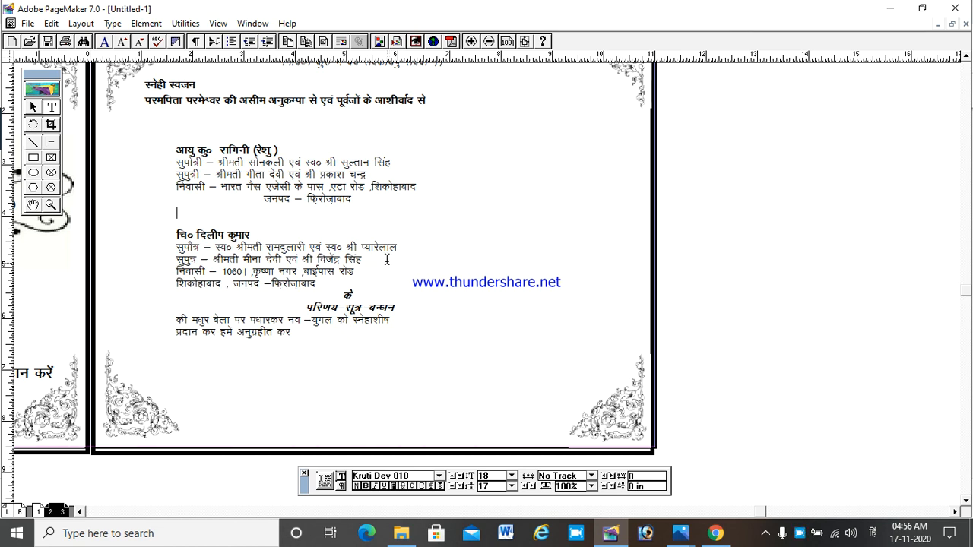
pyautogui.click(176, 151)
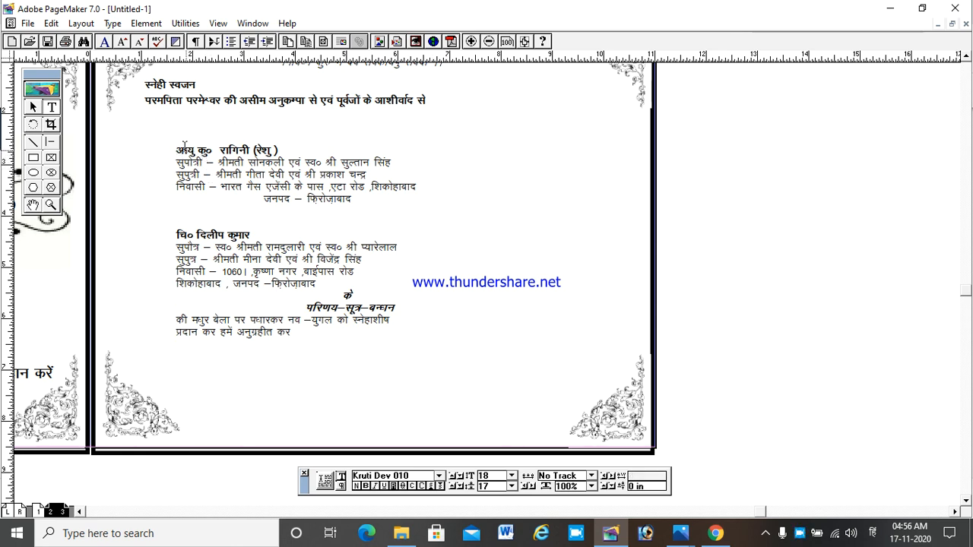
pyautogui.click(225, 219)
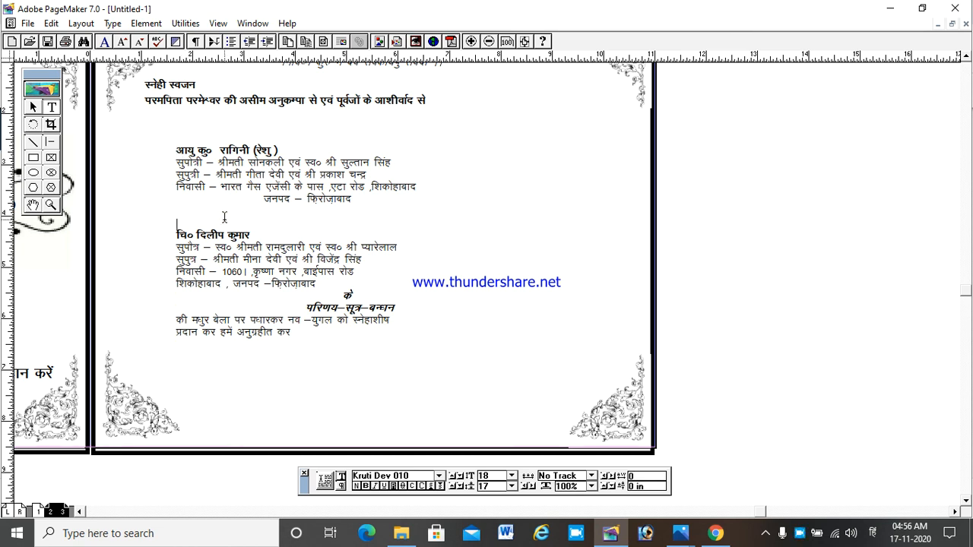
pyautogui.press('Delete')
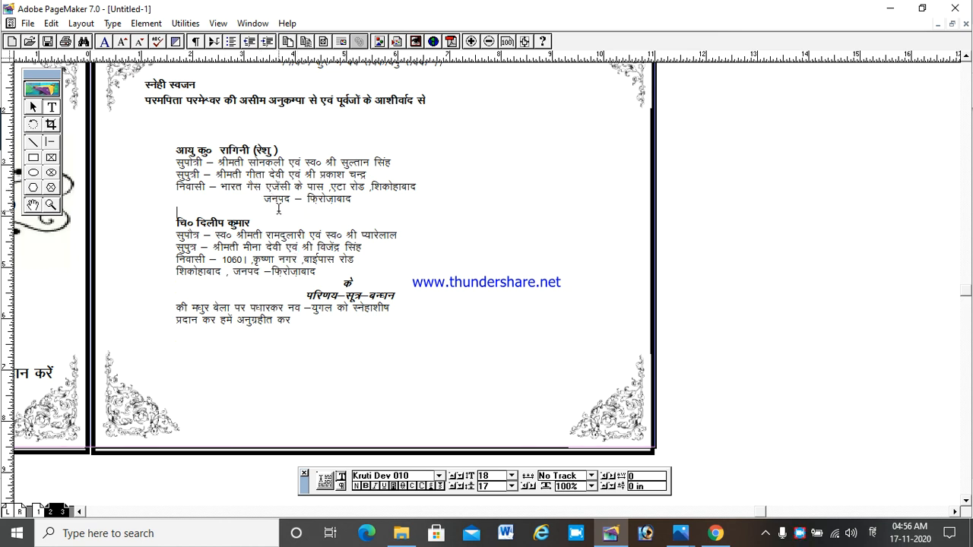
# Place the sang image from the WeddingLogos folder as an inline graphic between the bride's details and the groom's name
pyautogui.click(26, 23)
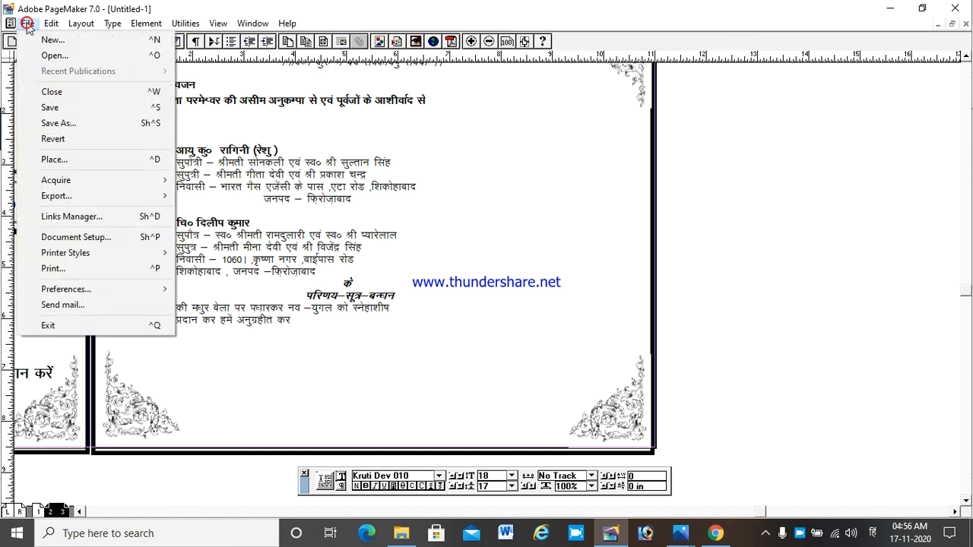
pyautogui.click(46, 161)
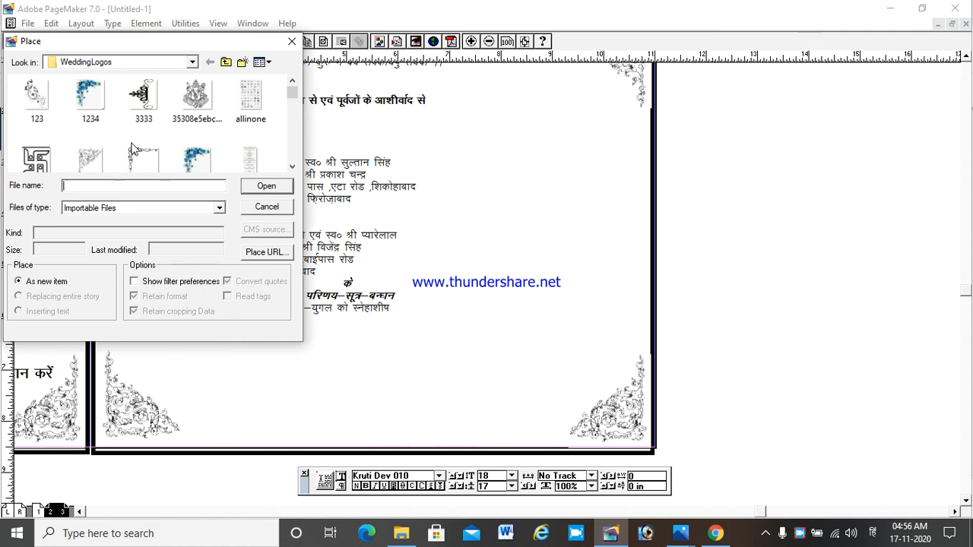
pyautogui.scroll(-10, 139, 131)
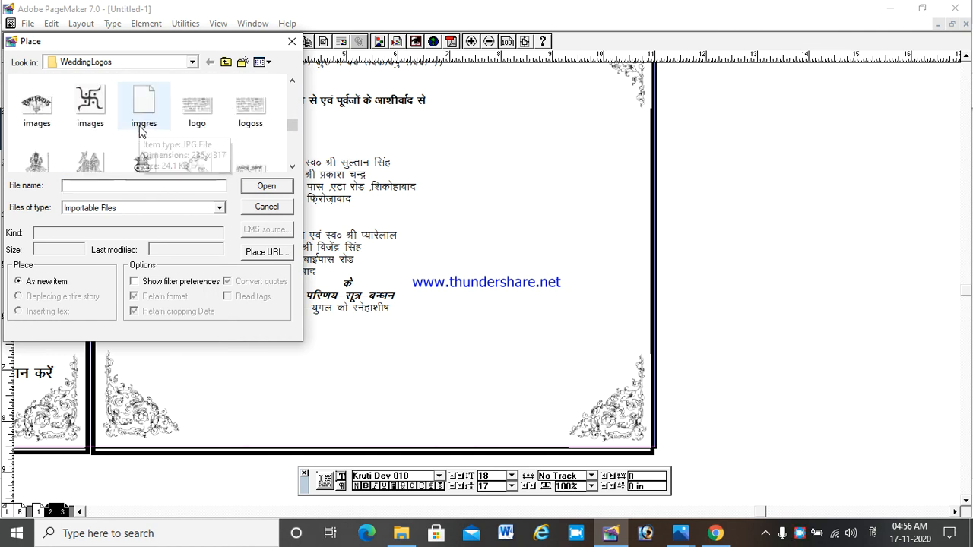
pyautogui.scroll(-5, 139, 131)
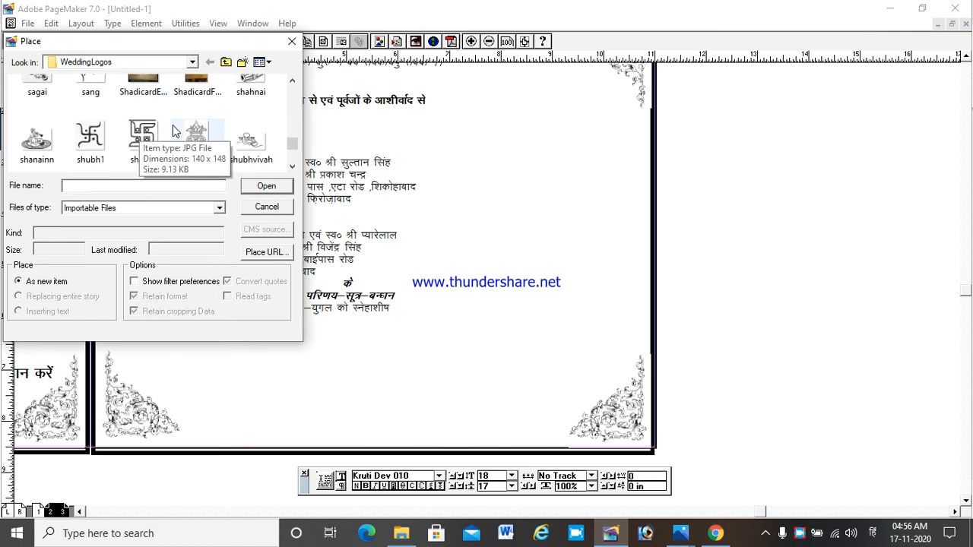
pyautogui.scroll(1, 232, 131)
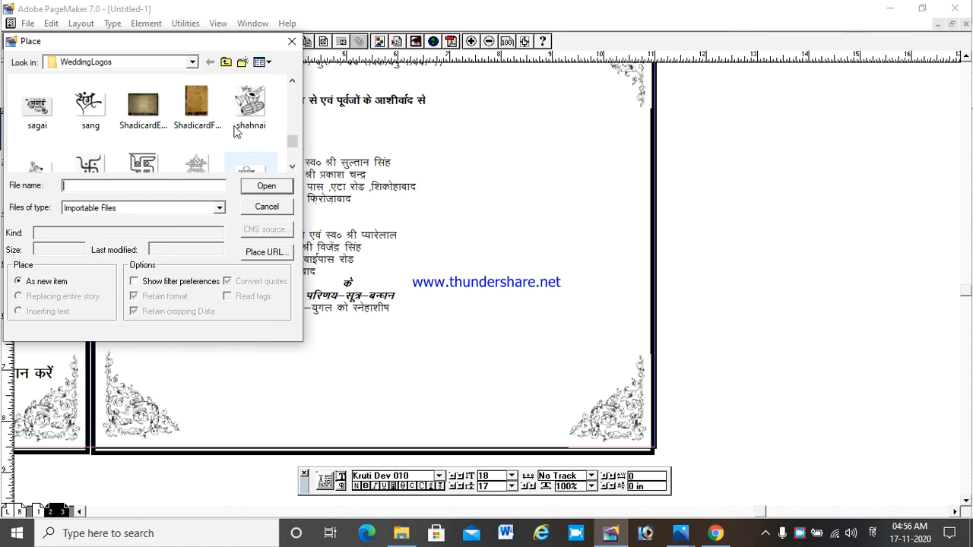
pyautogui.click(91, 113)
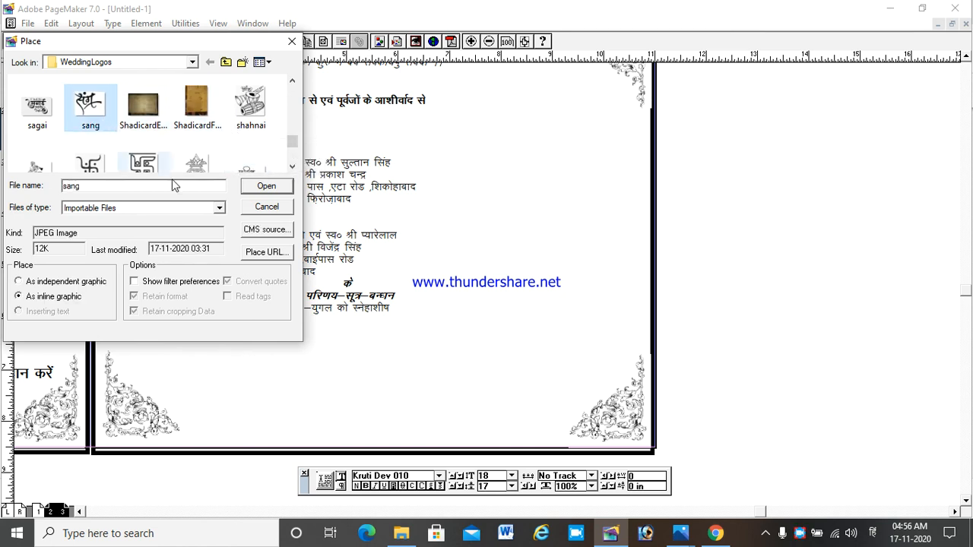
pyautogui.click(260, 187)
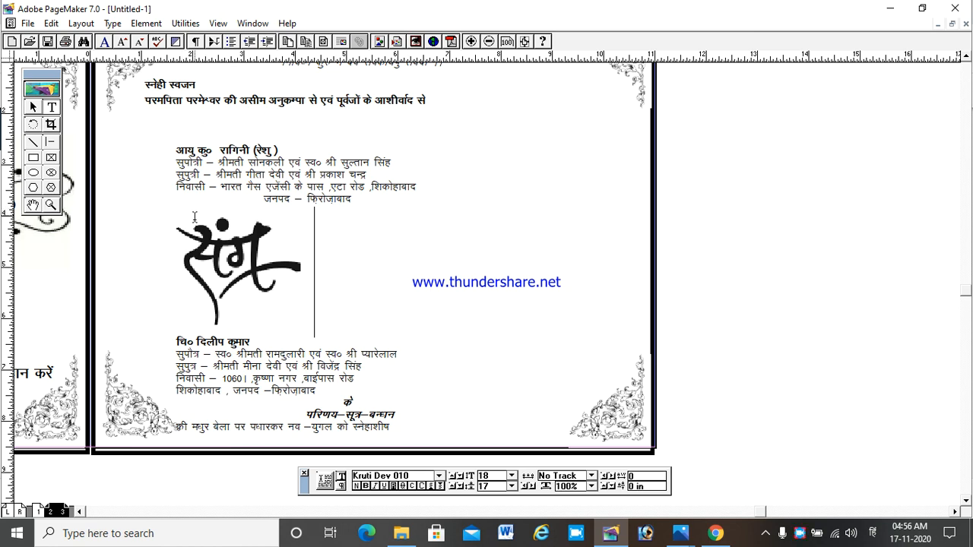
# Shrink the inline संग graphic to about 1.3 by 0.54 in and cut it out of the text
pyautogui.click(210, 250)
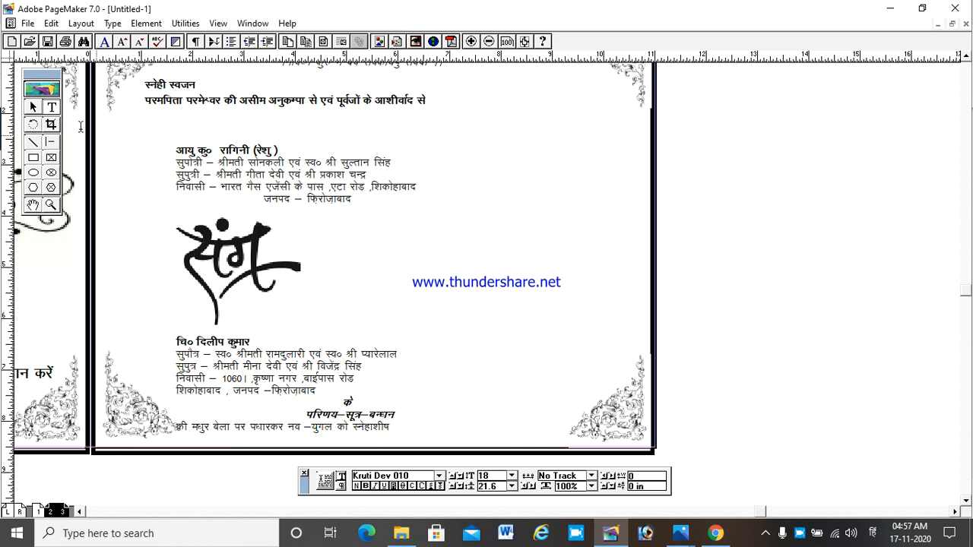
pyautogui.click(33, 107)
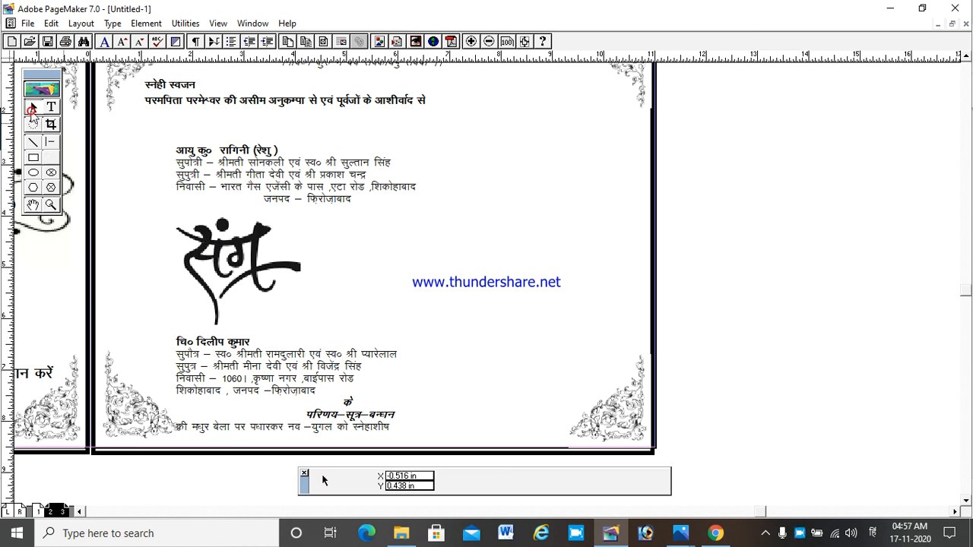
pyautogui.click(191, 260)
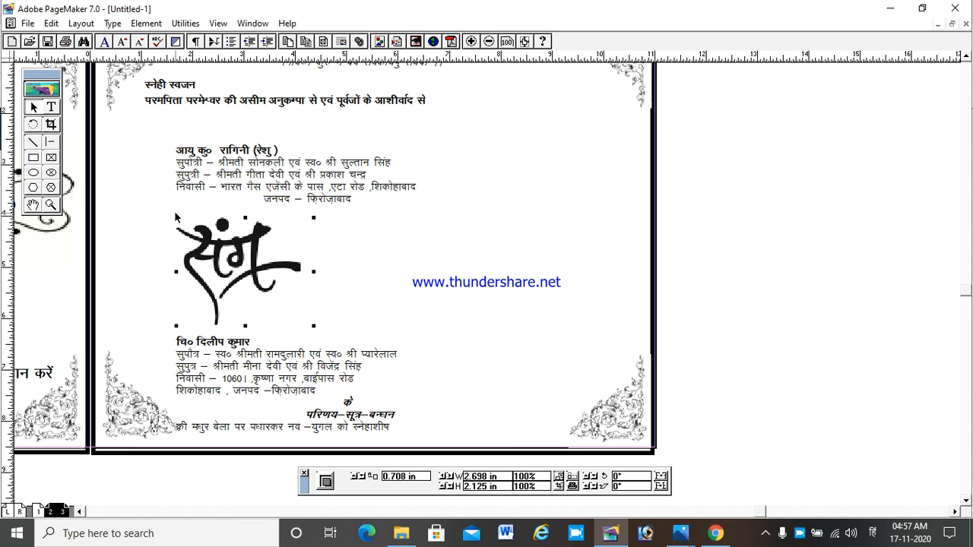
pyautogui.moveTo(176, 217); pyautogui.dragTo(244, 294)
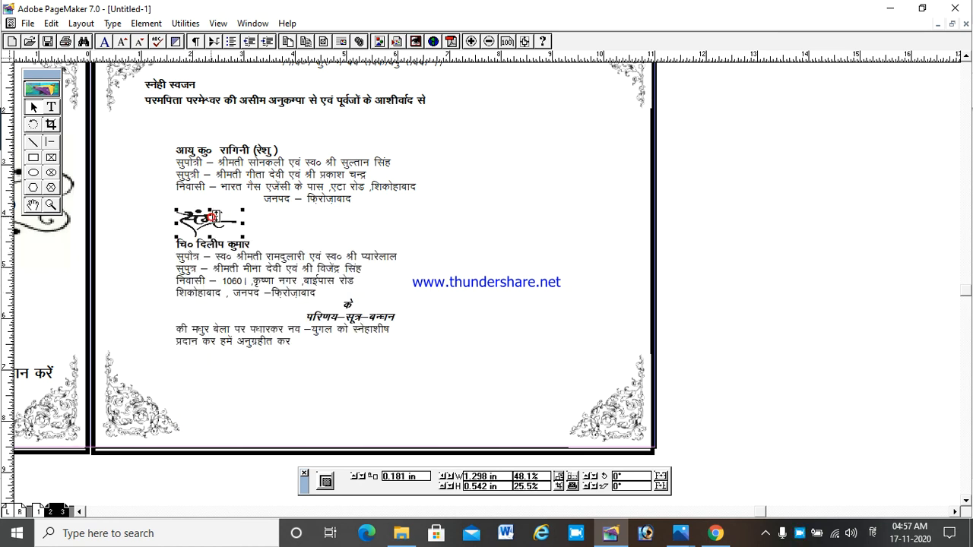
pyautogui.moveTo(211, 216); pyautogui.dragTo(289, 229)
pyautogui.hotkey('ctrl', 'x')
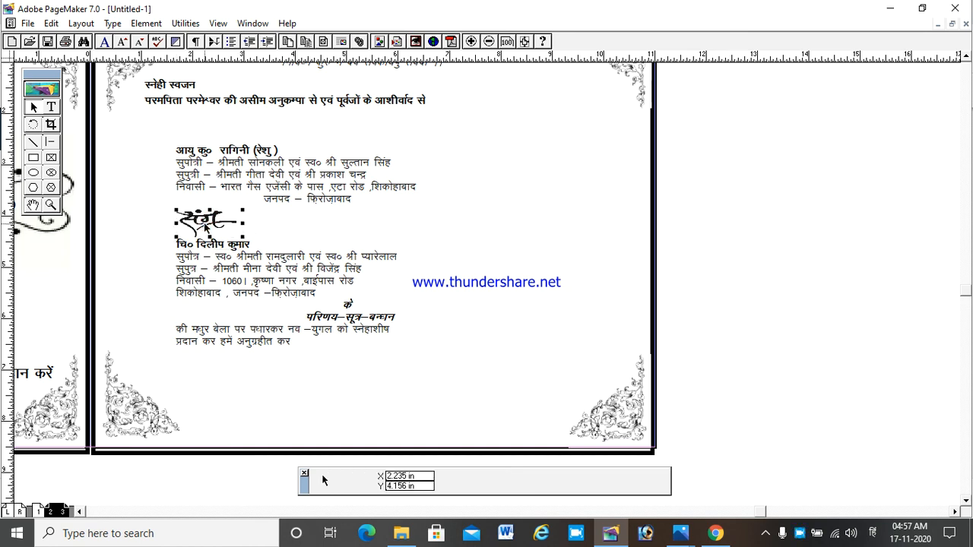
# Place the sang image from WeddingLogos as an independent graphic about 1.3 by 0.5 in above the groom's name line
pyautogui.click(27, 23)
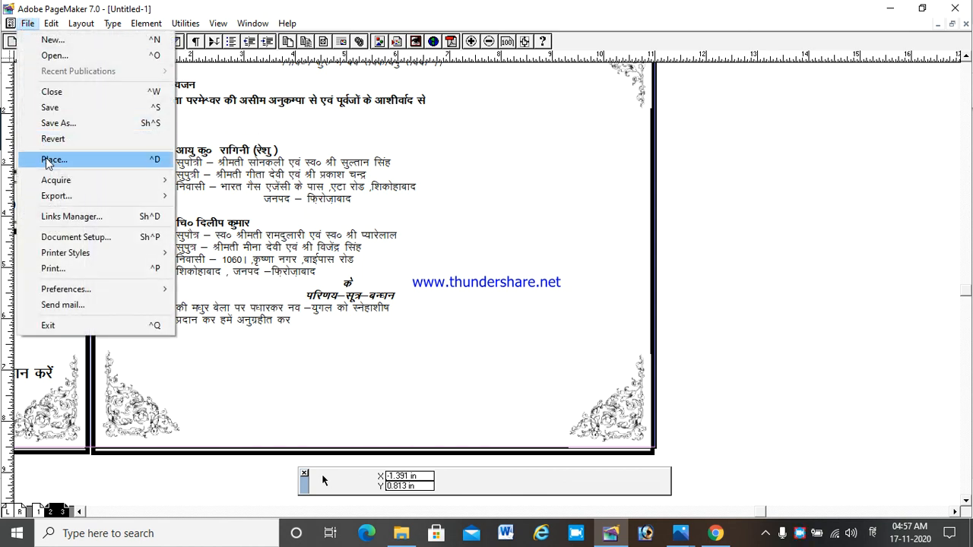
pyautogui.click(49, 161)
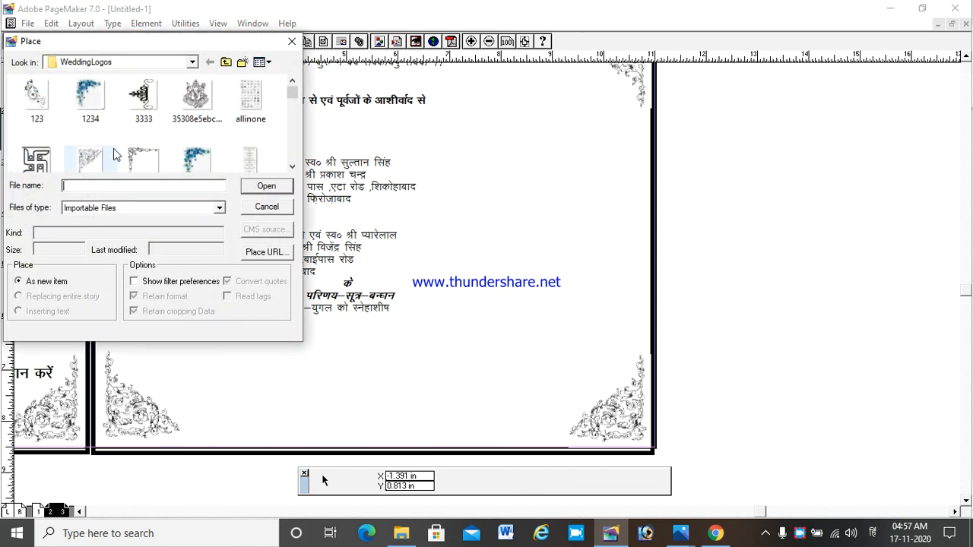
pyautogui.click(98, 161)
pyautogui.scroll(-4, 107, 160)
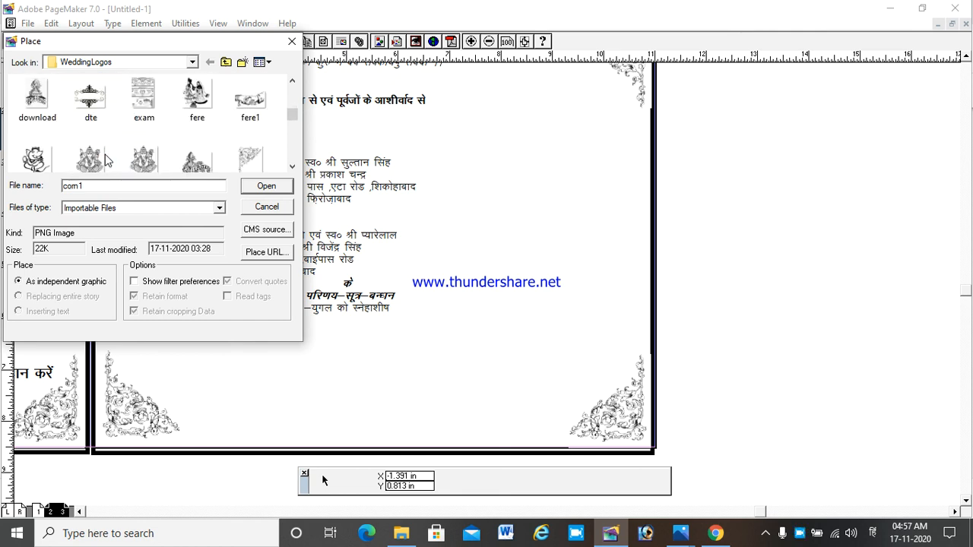
pyautogui.scroll(-5, 106, 160)
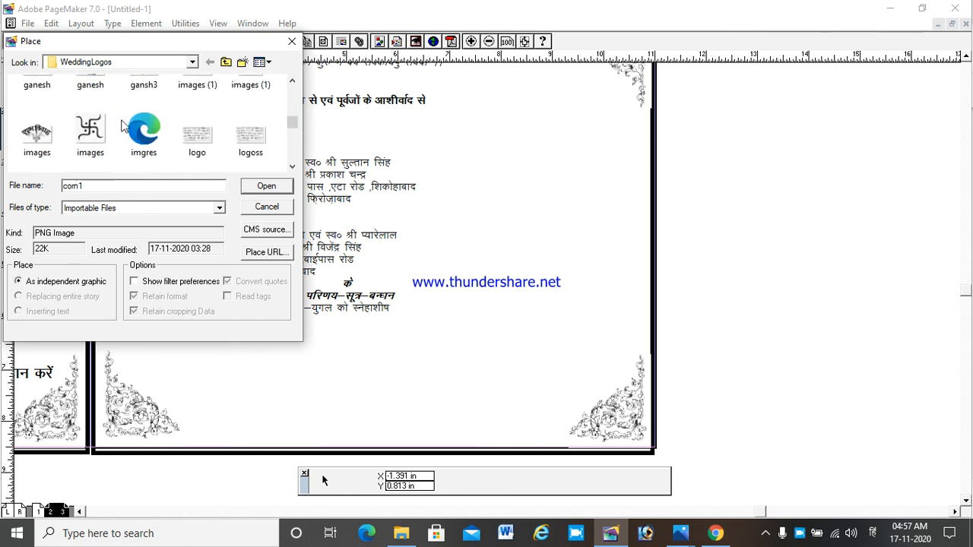
pyautogui.scroll(-3, 129, 128)
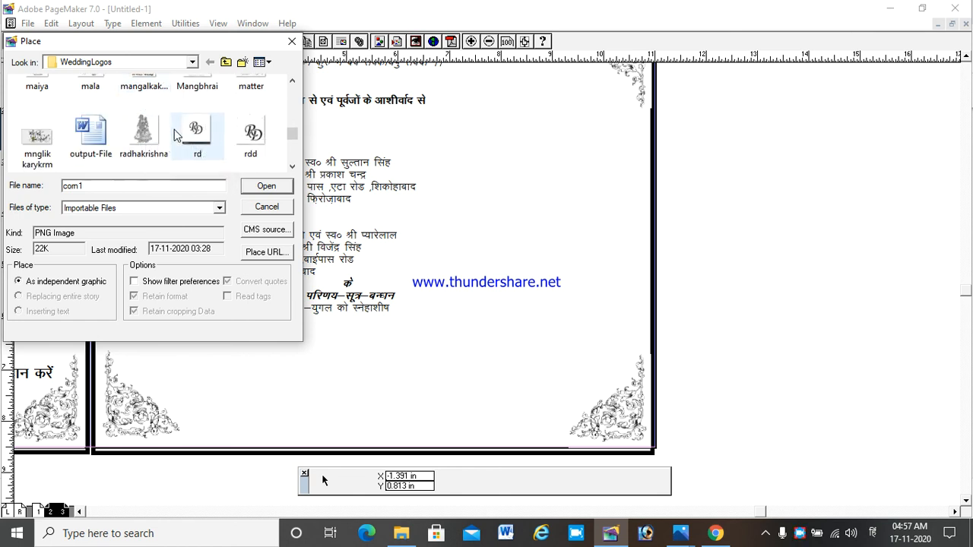
pyautogui.scroll(-3, 174, 131)
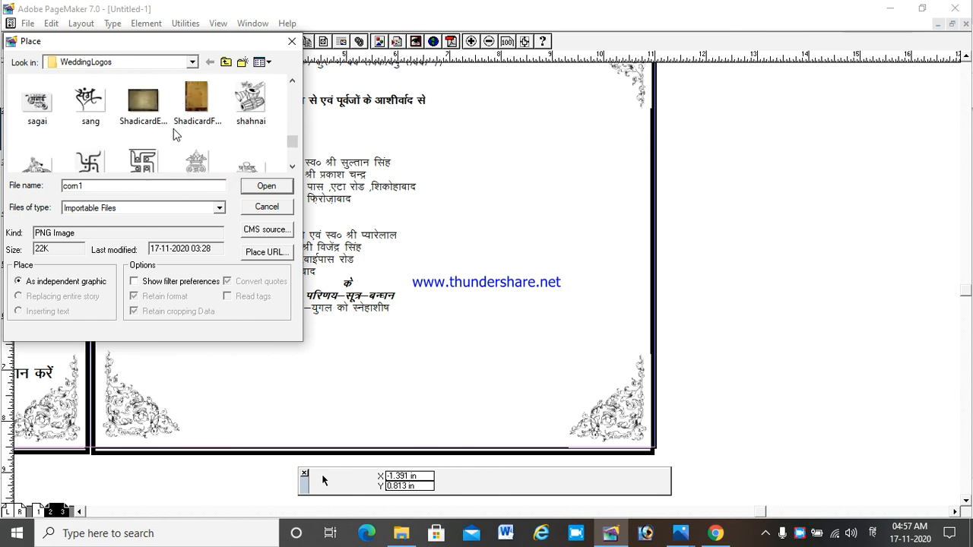
pyautogui.click(90, 106)
pyautogui.click(251, 188)
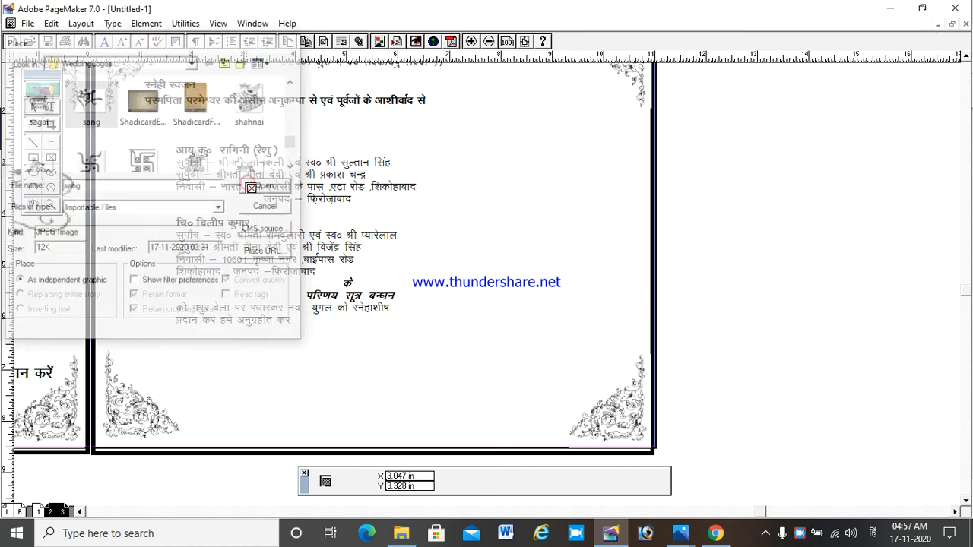
pyautogui.moveTo(273, 202); pyautogui.dragTo(219, 194)
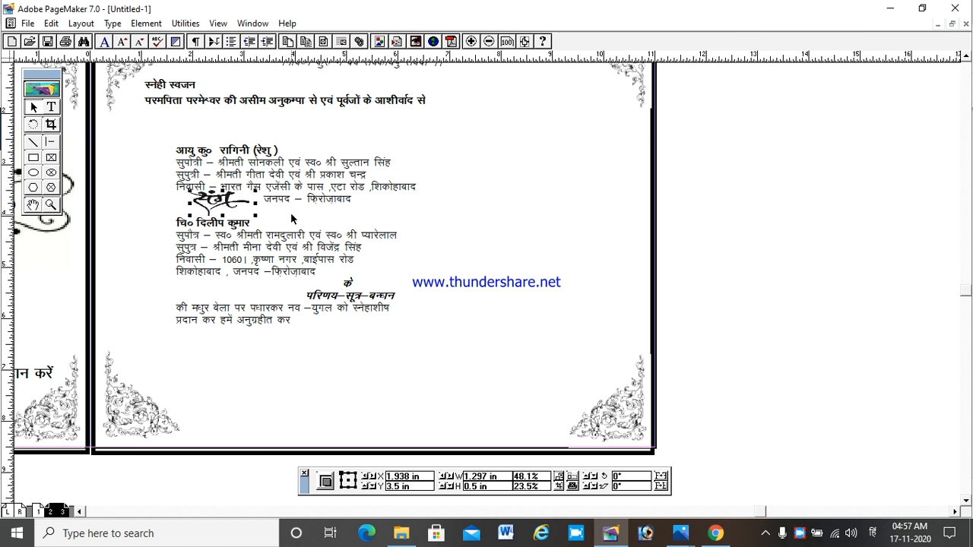
# Move the संग graphic slightly left and down, near the left edge of the invitation text
pyautogui.click(177, 224)
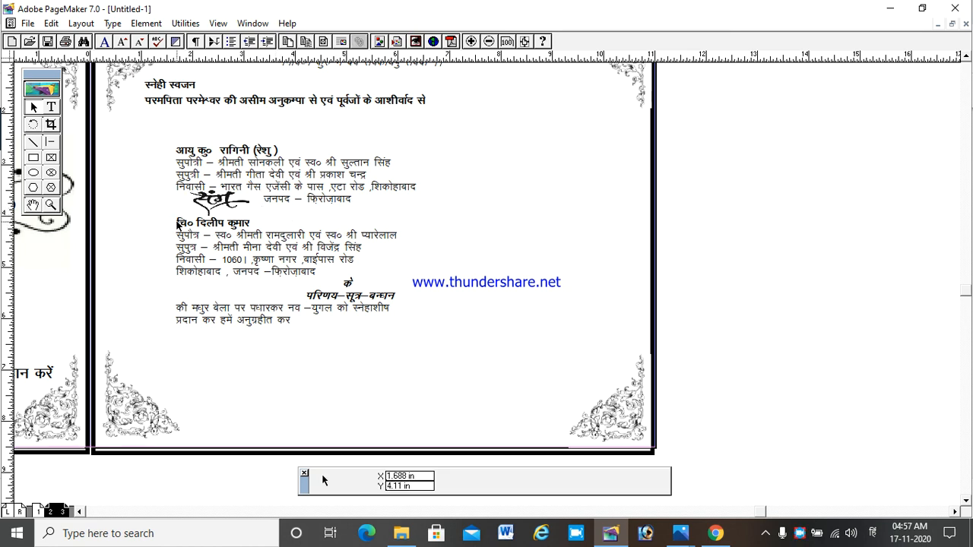
pyautogui.click(209, 204)
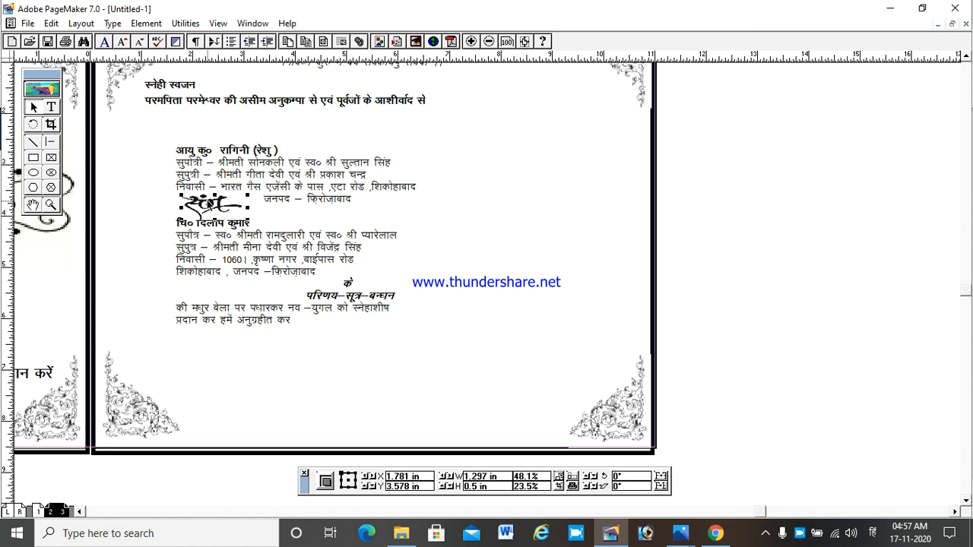
pyautogui.click(146, 230)
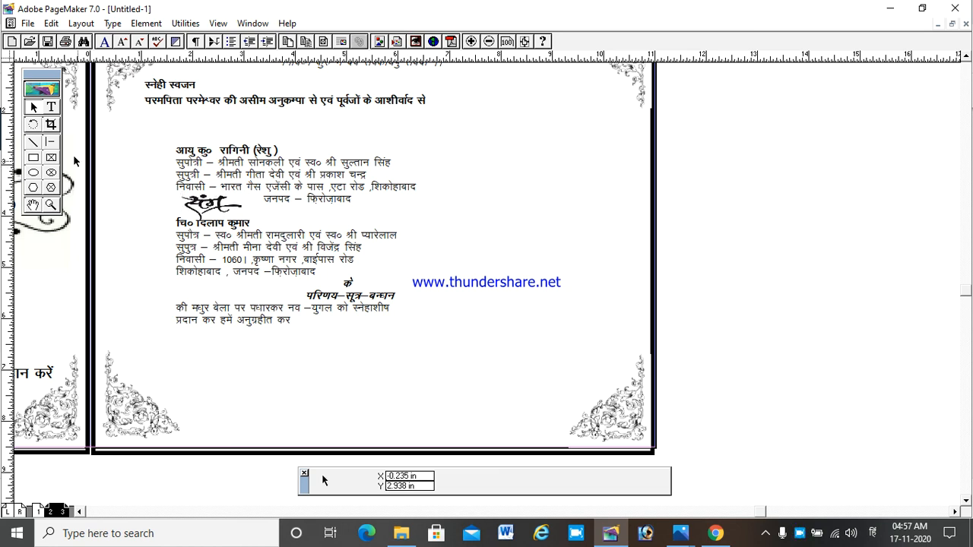
# Insert a blank line before the groom's name line to make room for the संग graphic
pyautogui.click(50, 108)
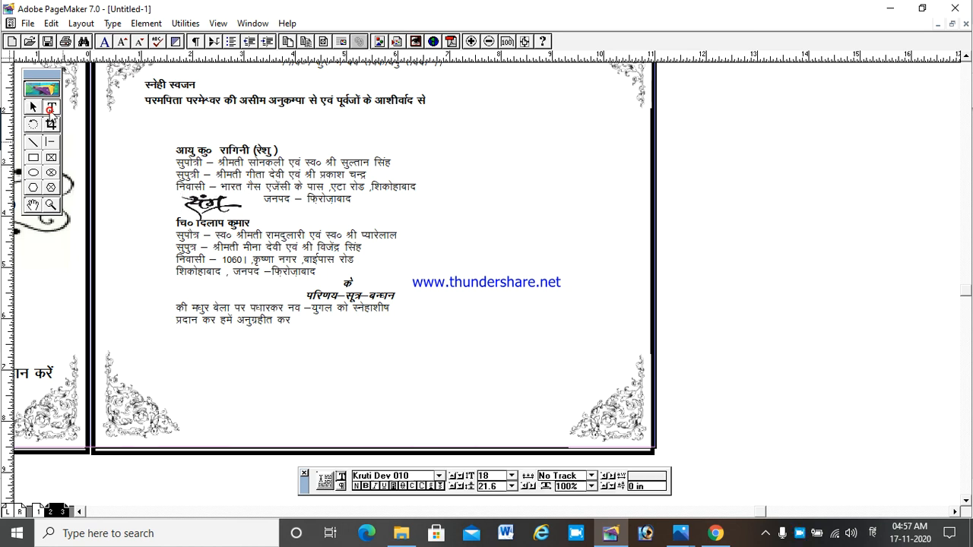
pyautogui.click(173, 225)
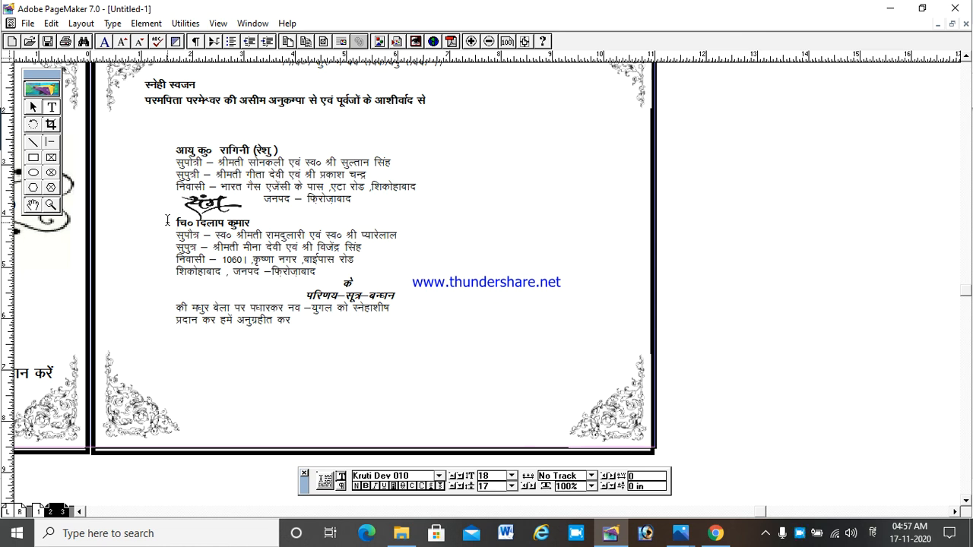
pyautogui.press('Return')
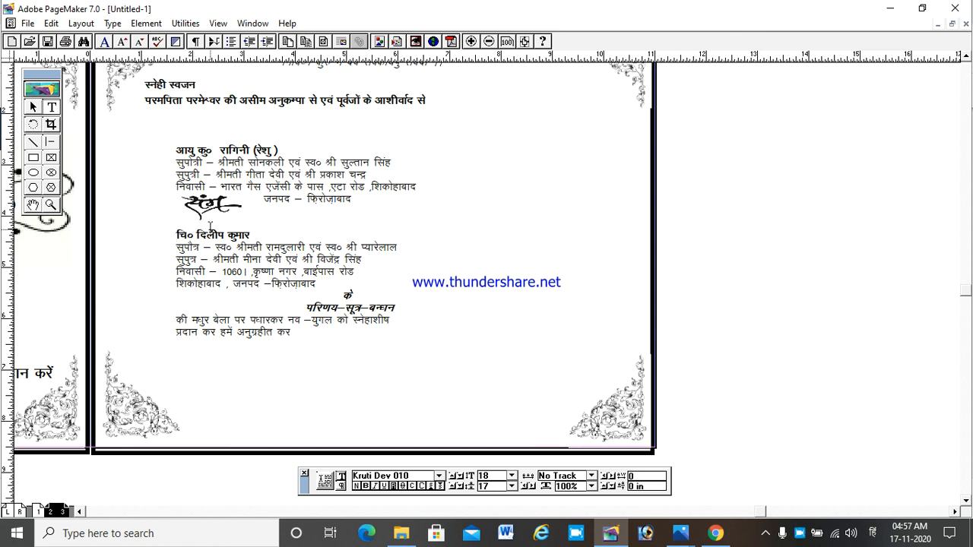
# Stretch the संग graphic downward to a height of about 0.625 in
pyautogui.moveTo(209, 202); pyautogui.dragTo(221, 207)
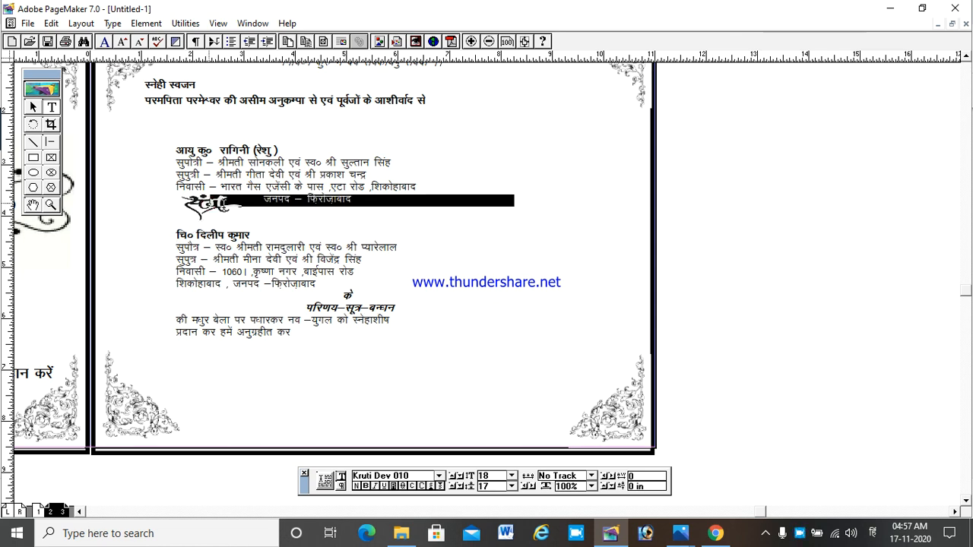
pyautogui.click(207, 213)
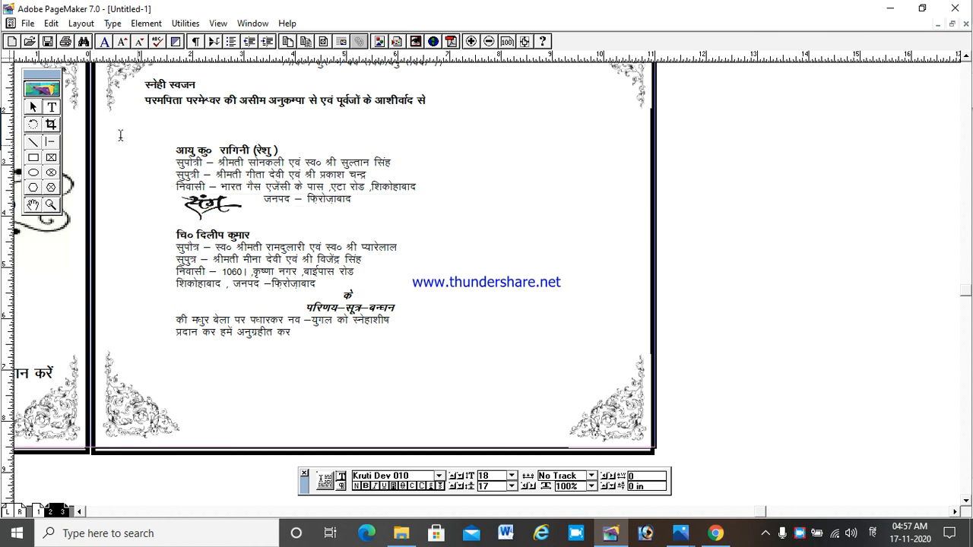
pyautogui.click(33, 107)
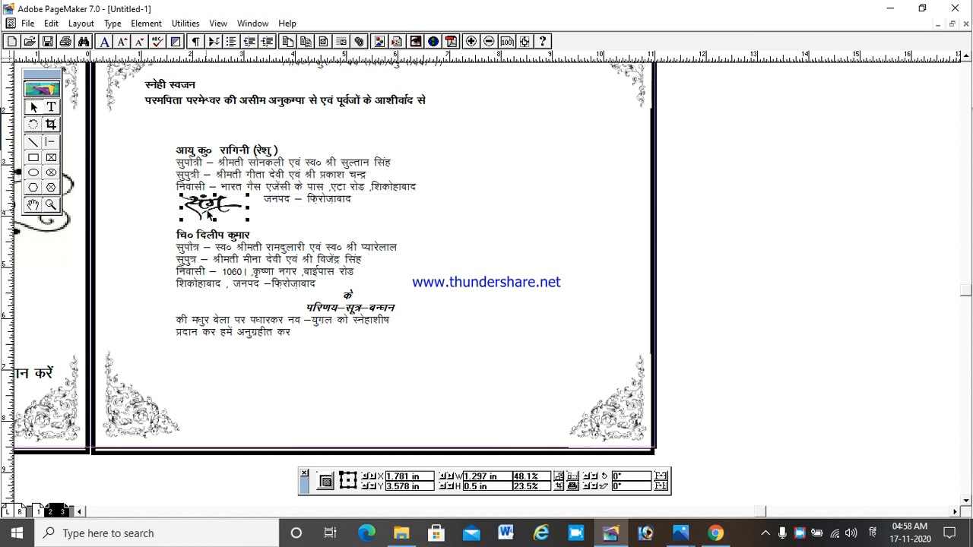
pyautogui.click(211, 213)
pyautogui.moveTo(215, 220); pyautogui.dragTo(215, 228)
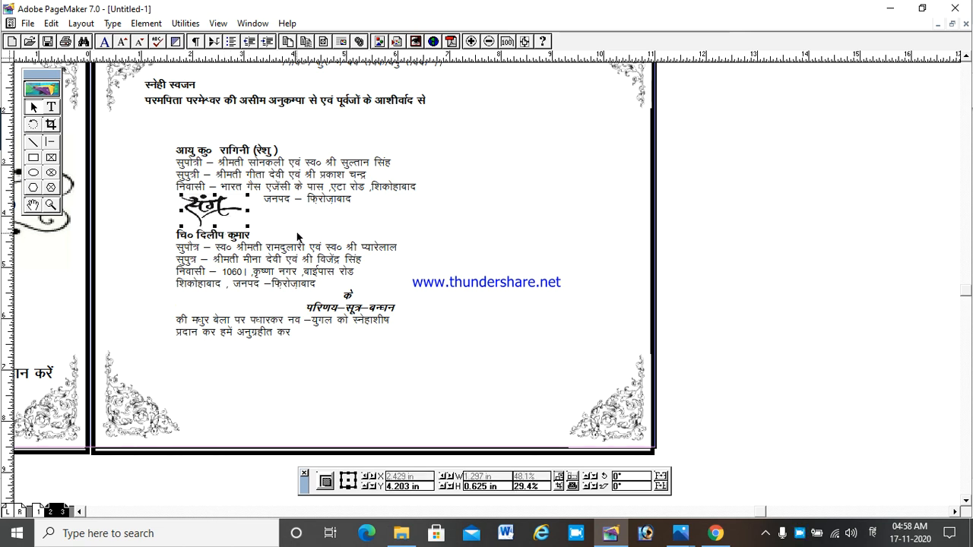
# Move the bride and groom text block up and to the right, and narrow it to about 5.4 in wide
pyautogui.click(294, 237)
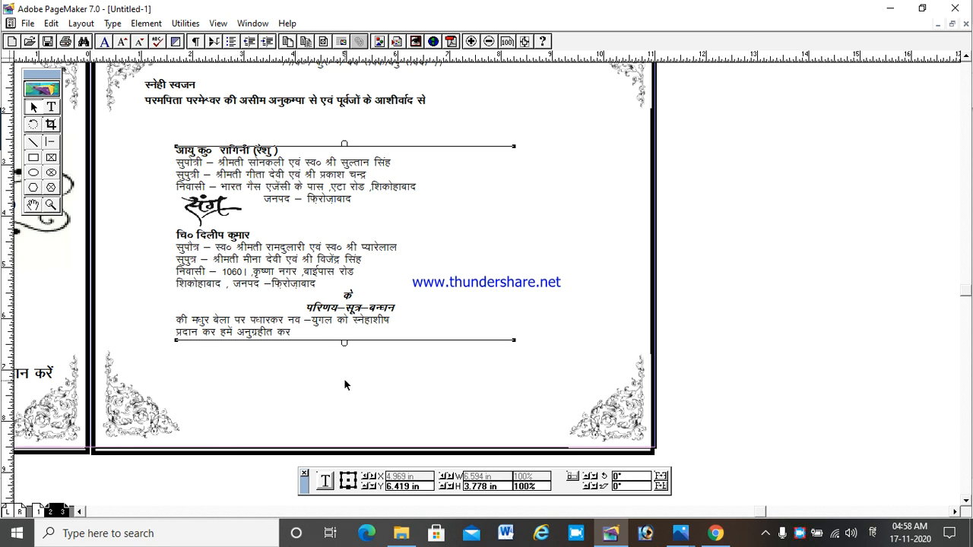
pyautogui.moveTo(278, 251); pyautogui.dragTo(313, 220)
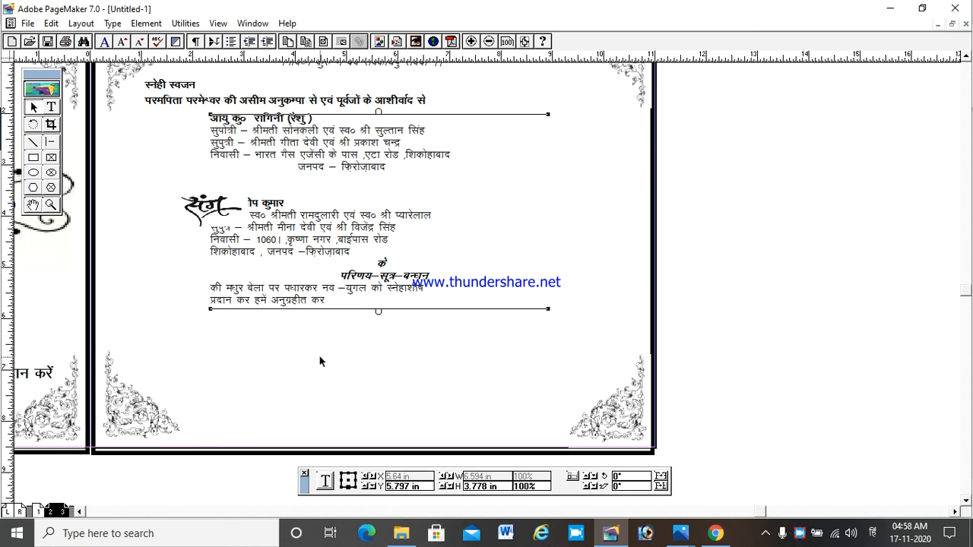
pyautogui.click(320, 379)
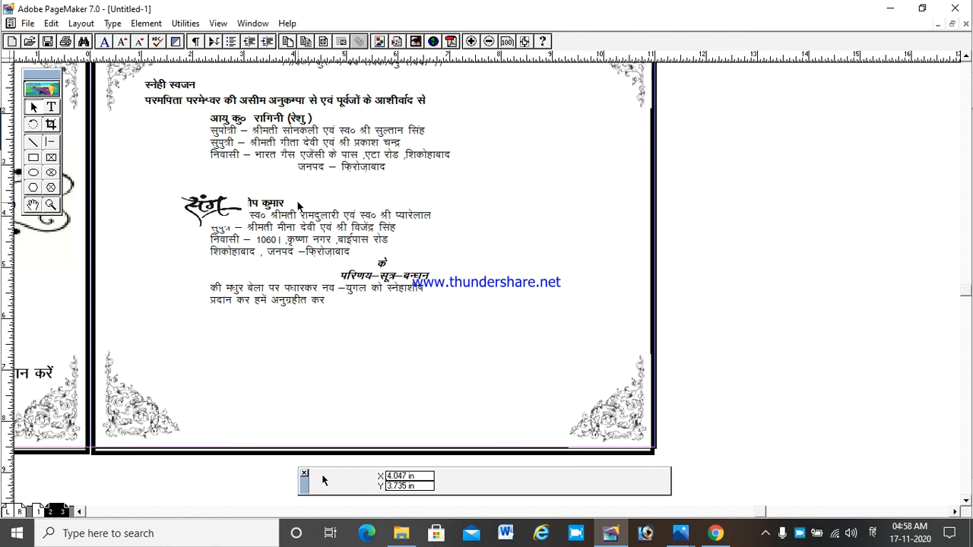
pyautogui.click(299, 206)
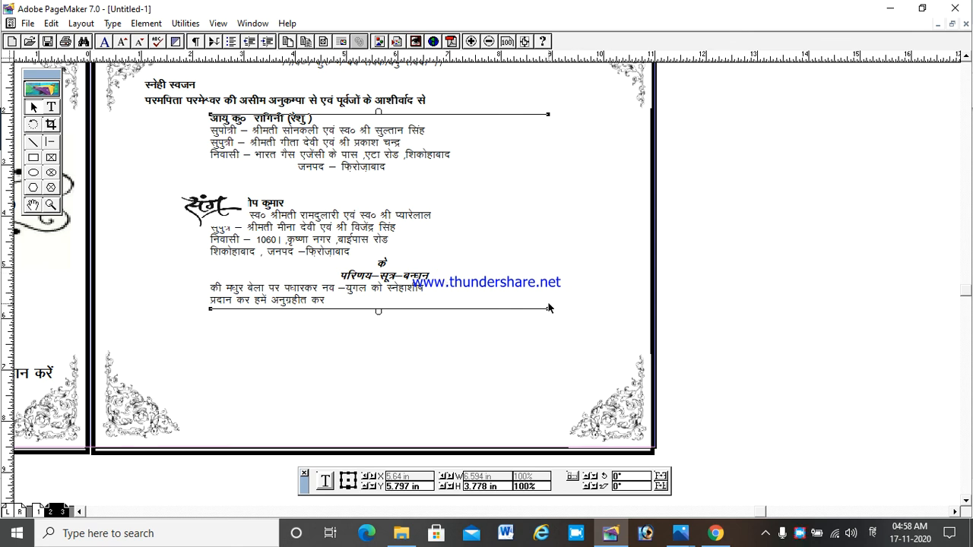
pyautogui.moveTo(550, 311); pyautogui.dragTo(489, 320)
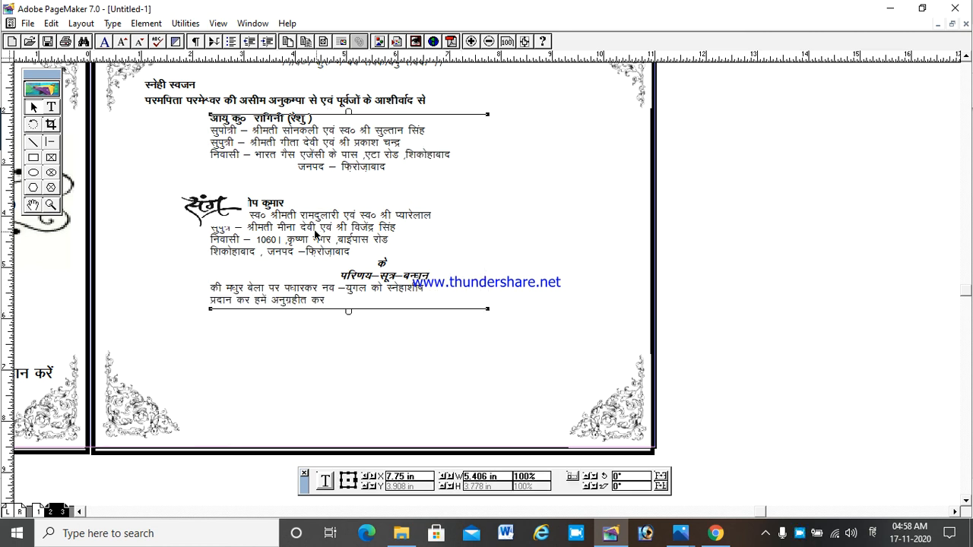
# Move the bride and groom text block right and slightly down, and enlarge the संग graphic beside it to about 1.7 by 1.5 in
pyautogui.moveTo(316, 234); pyautogui.dragTo(365, 244)
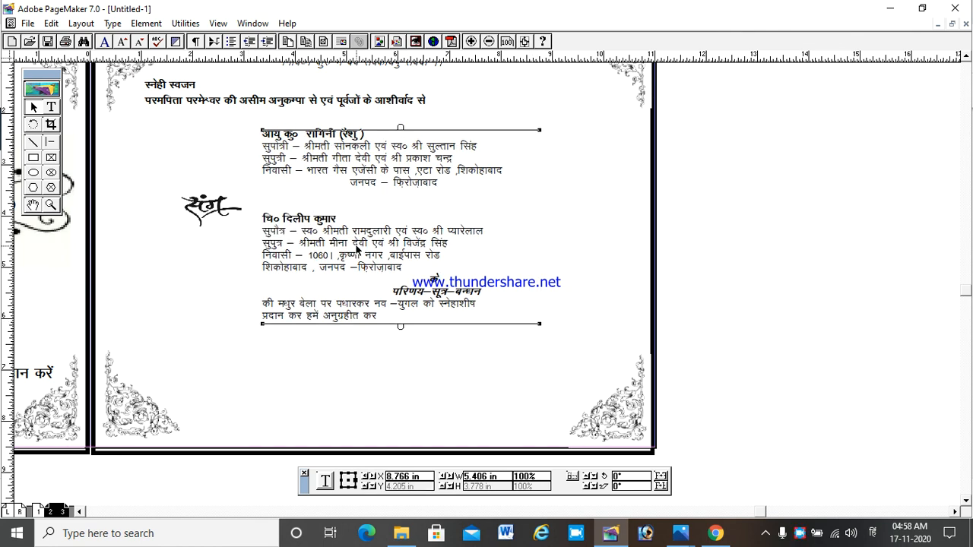
pyautogui.click(203, 208)
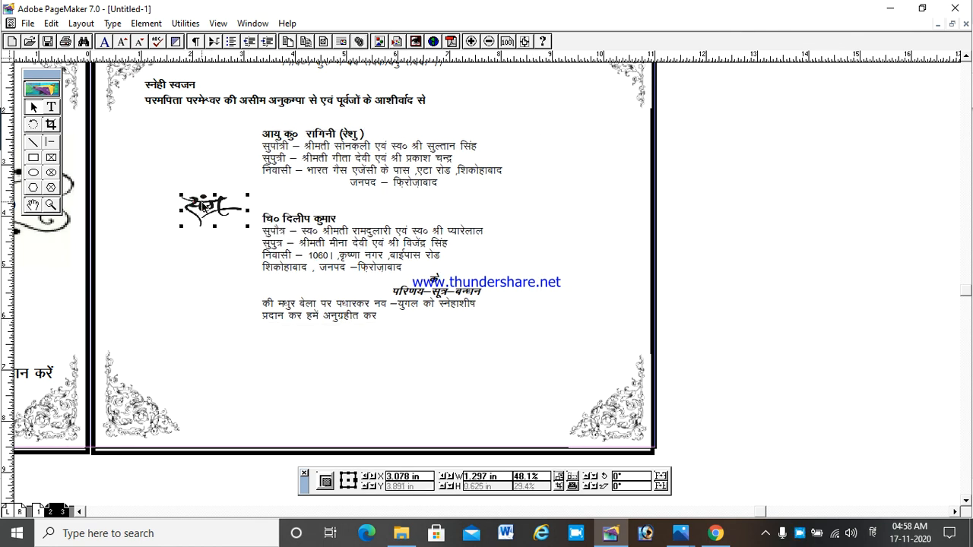
pyautogui.moveTo(203, 208)
pyautogui.mouseDown()
pyautogui.moveTo(173, 190)
pyautogui.moveTo(226, 220)
pyautogui.moveTo(237, 251)
pyautogui.moveTo(227, 220)
pyautogui.moveTo(248, 202)
pyautogui.moveTo(218, 194)
pyautogui.moveTo(218, 205)
pyautogui.mouseUp()
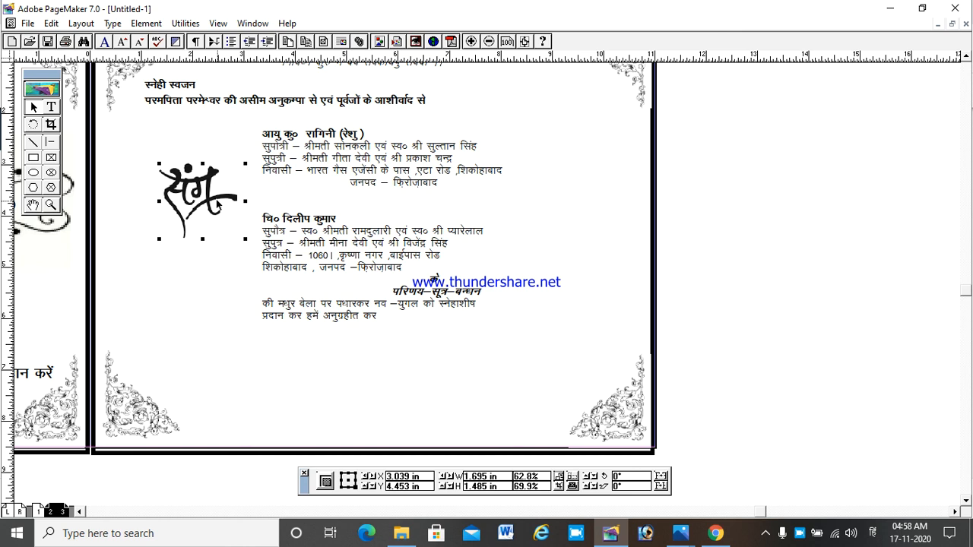
pyautogui.click(190, 261)
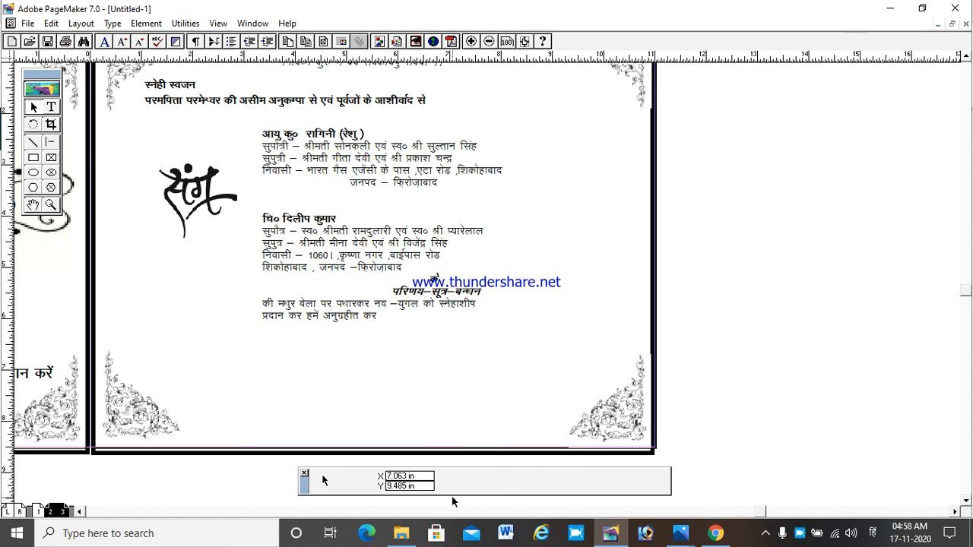
# Check the closing name lists in the ShadicardExample.jpeg photo, and copy the दर्शनाभिलाषी and विनीत lists from the Unicode-to-DevLys converter page in Chrome
pyautogui.moveTo(675, 532)
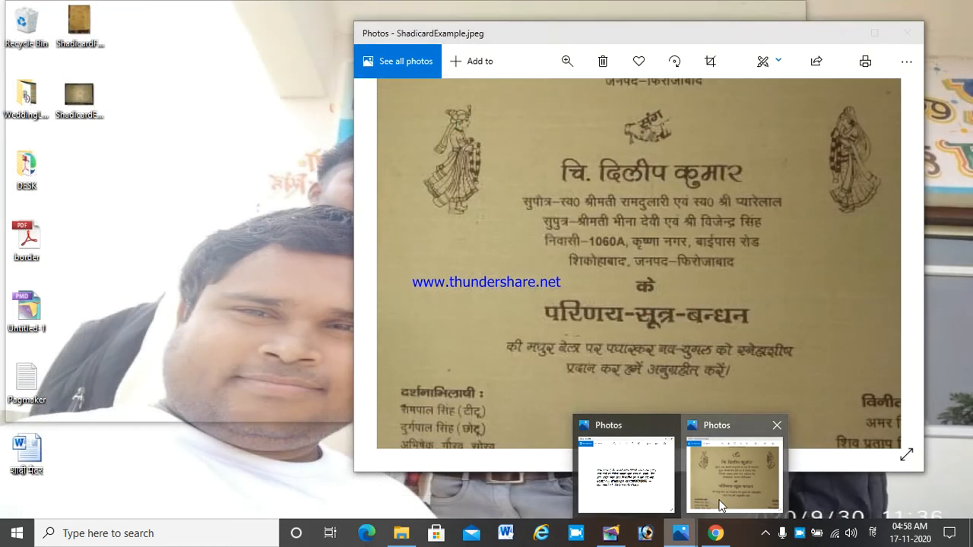
pyautogui.click(722, 506)
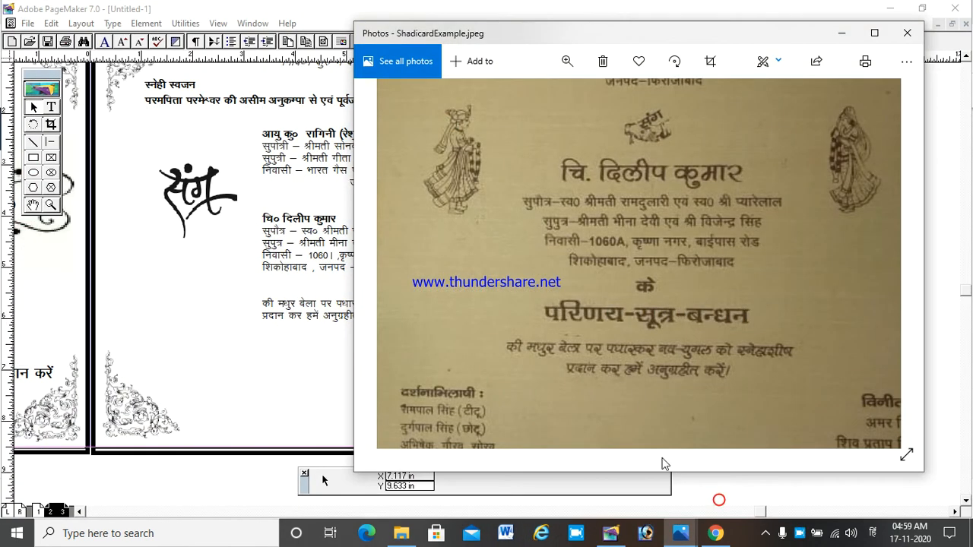
pyautogui.moveTo(663, 367); pyautogui.dragTo(585, 184)
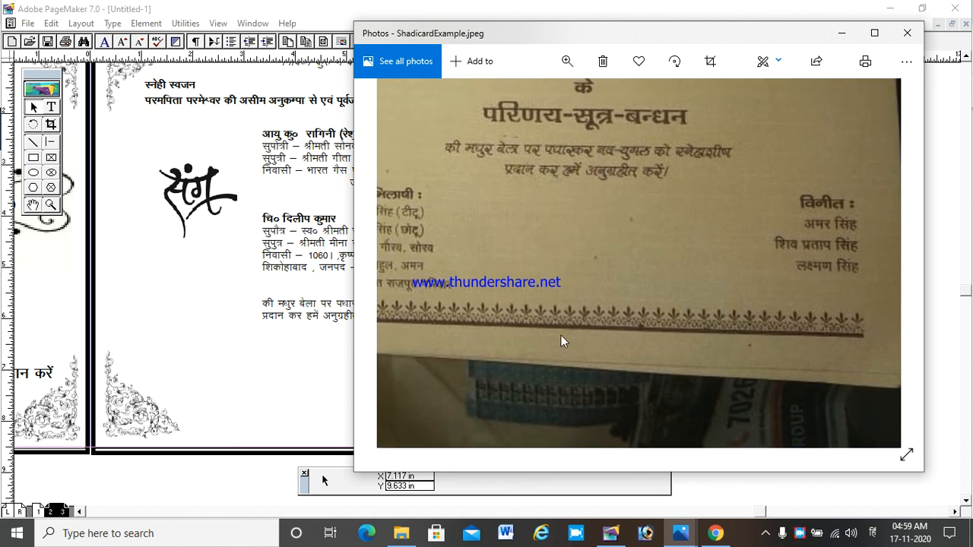
pyautogui.moveTo(693, 534)
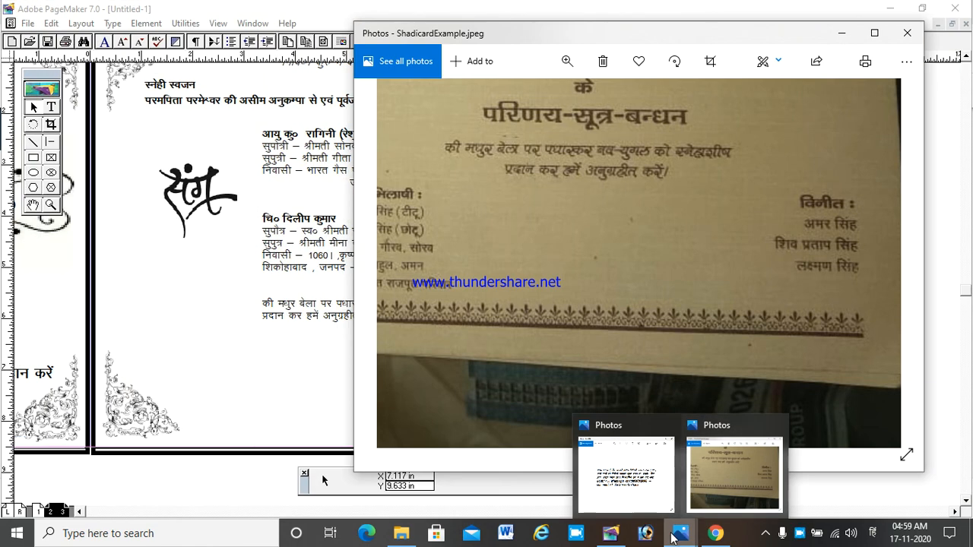
pyautogui.moveTo(653, 538)
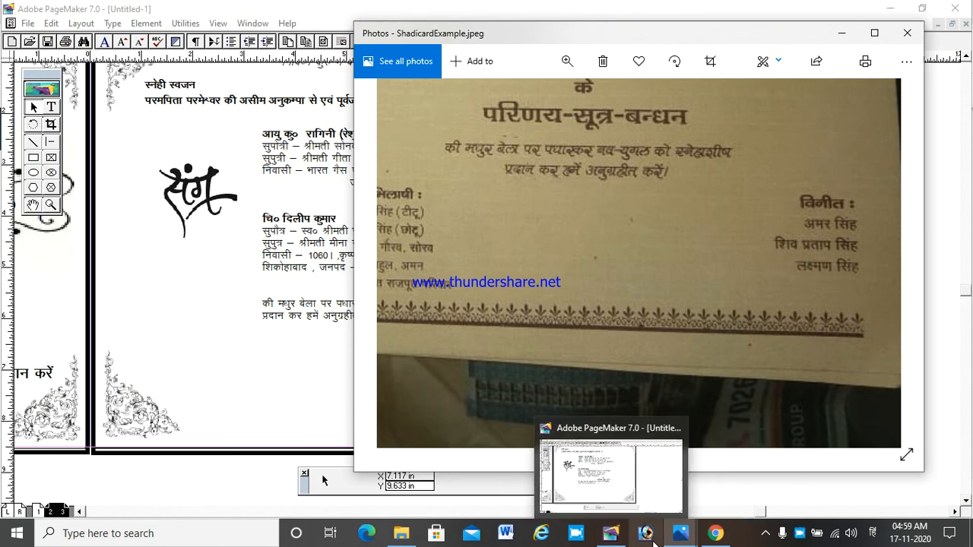
pyautogui.click(688, 456)
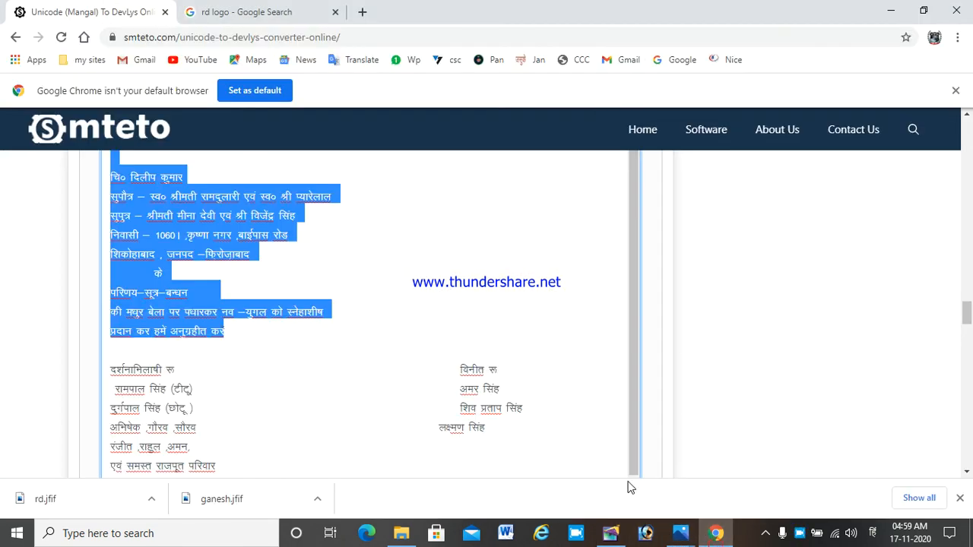
pyautogui.click(331, 365)
pyautogui.scroll(-3, 331, 365)
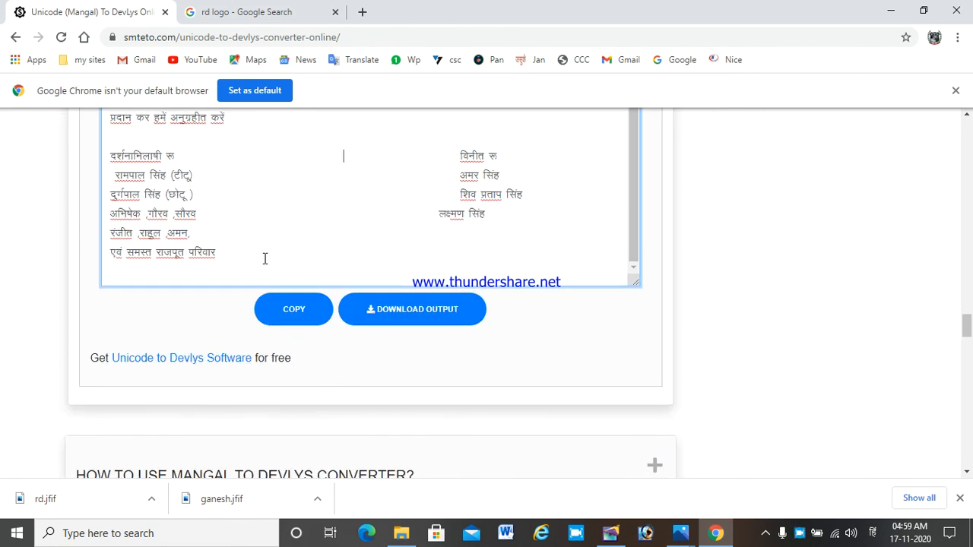
pyautogui.moveTo(251, 247); pyautogui.dragTo(82, 147)
pyautogui.hotkey('ctrl', 'c')
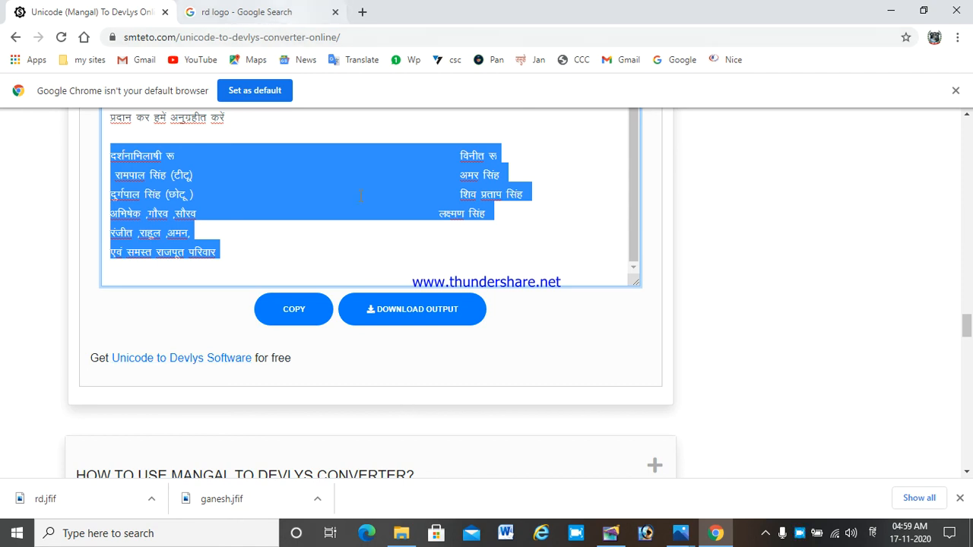
# Switch back to PageMaker and paste the copied name lists into a new text block below the invitation text
pyautogui.click(610, 533)
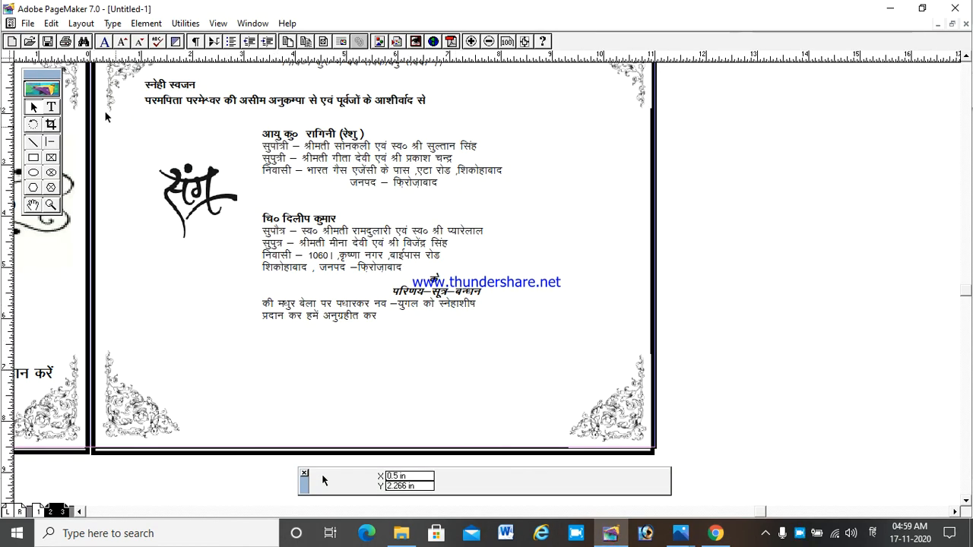
pyautogui.click(51, 108)
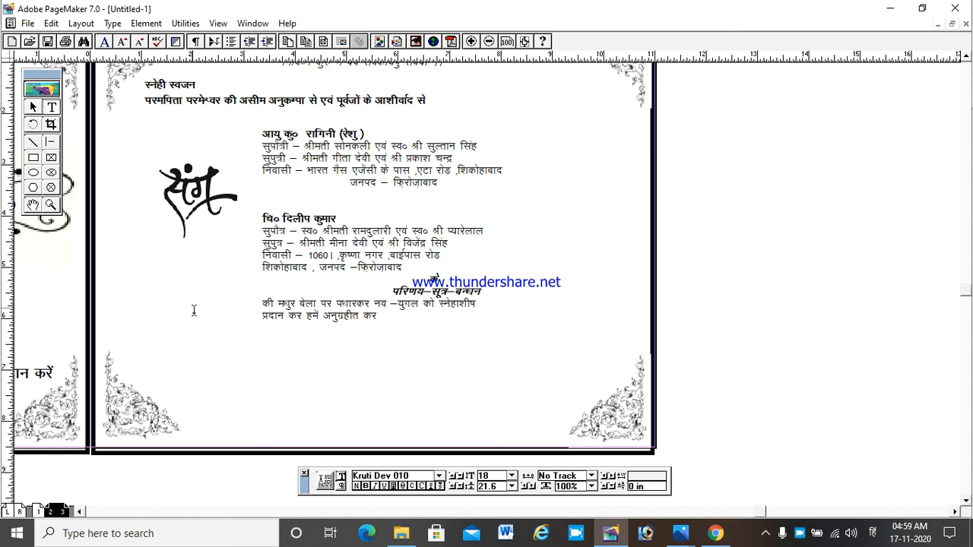
pyautogui.moveTo(199, 335); pyautogui.dragTo(525, 433)
pyautogui.hotkey('ctrl', 'v')
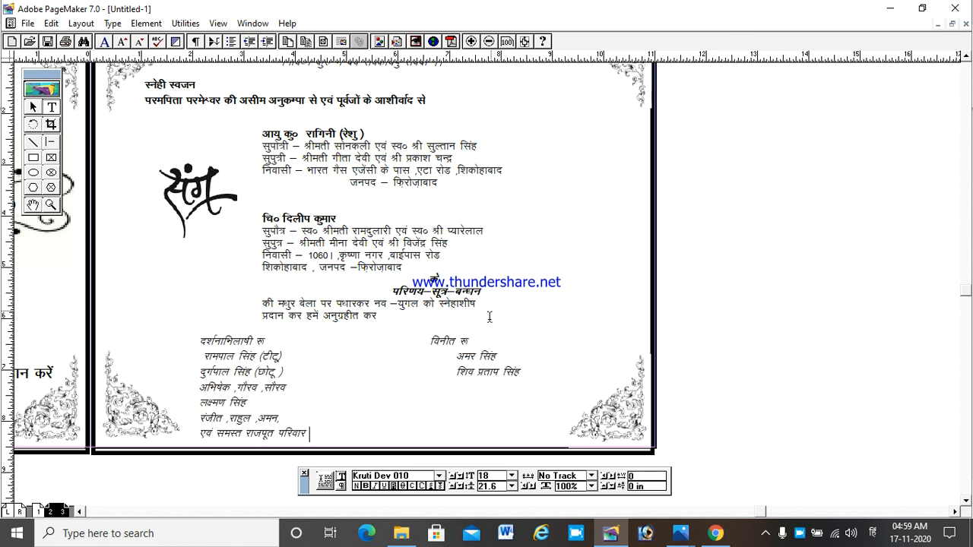
# Delete the stray रू after the दर्शनाभिलाषी and विनीत headings
pyautogui.click(481, 340)
pyautogui.click(275, 340)
pyautogui.press('BackSpace')
pyautogui.press('BackSpace')
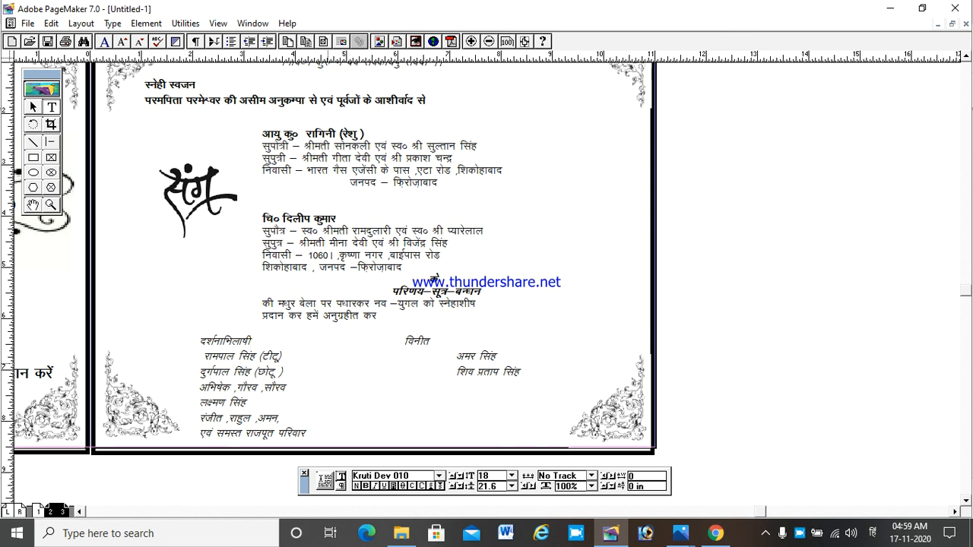
# Adjust the spacing before the विनीत heading to shift it right, over its list of names
pyautogui.click(407, 341)
pyautogui.press('BackSpace')
pyautogui.press('BackSpace')
pyautogui.press('BackSpace')
pyautogui.press('BackSpace')
pyautogui.press('BackSpace')
pyautogui.press('BackSpace')
pyautogui.press('BackSpace')
pyautogui.press('BackSpace')
pyautogui.press('BackSpace')
pyautogui.press('BackSpace')
pyautogui.press('BackSpace')
pyautogui.press('BackSpace')
pyautogui.press('BackSpace')
pyautogui.press('BackSpace')
pyautogui.press('BackSpace')
pyautogui.press('BackSpace')
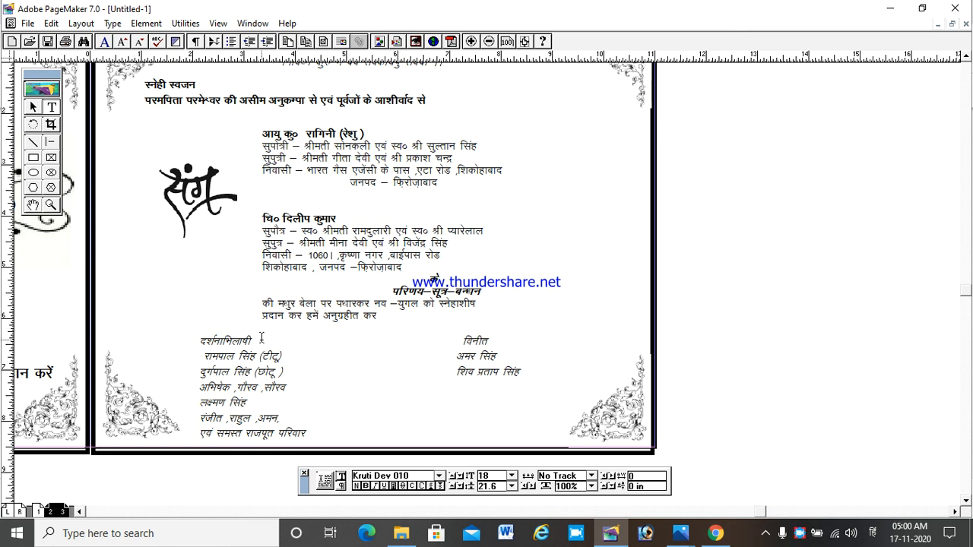
# Make the दर्शनाभिलाषी and विनीत headings bold
pyautogui.moveTo(258, 339); pyautogui.dragTo(214, 336)
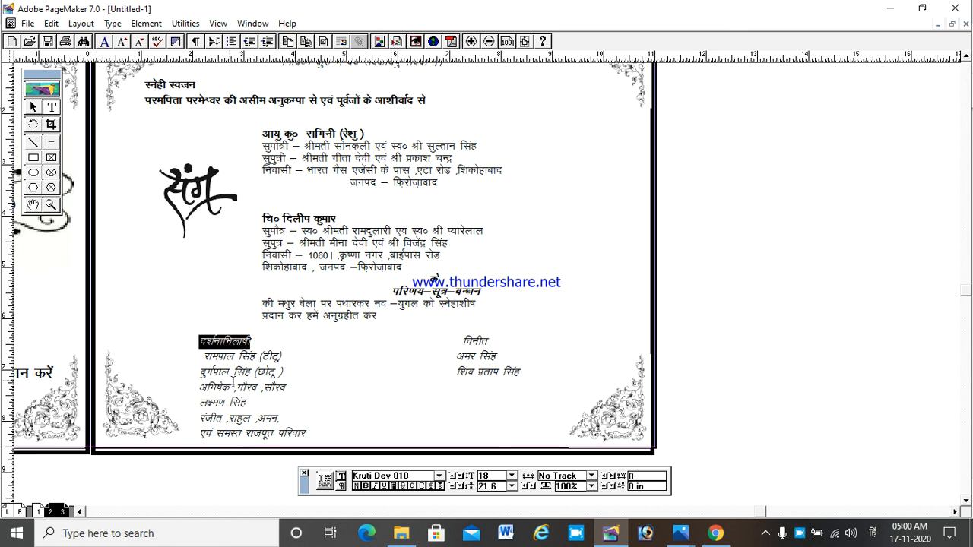
pyautogui.click(366, 487)
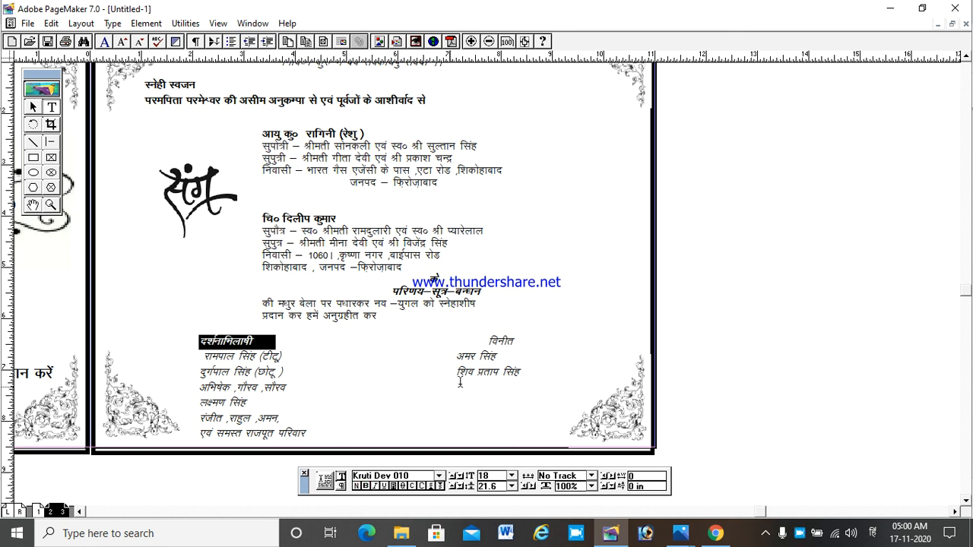
pyautogui.moveTo(519, 343); pyautogui.dragTo(484, 343)
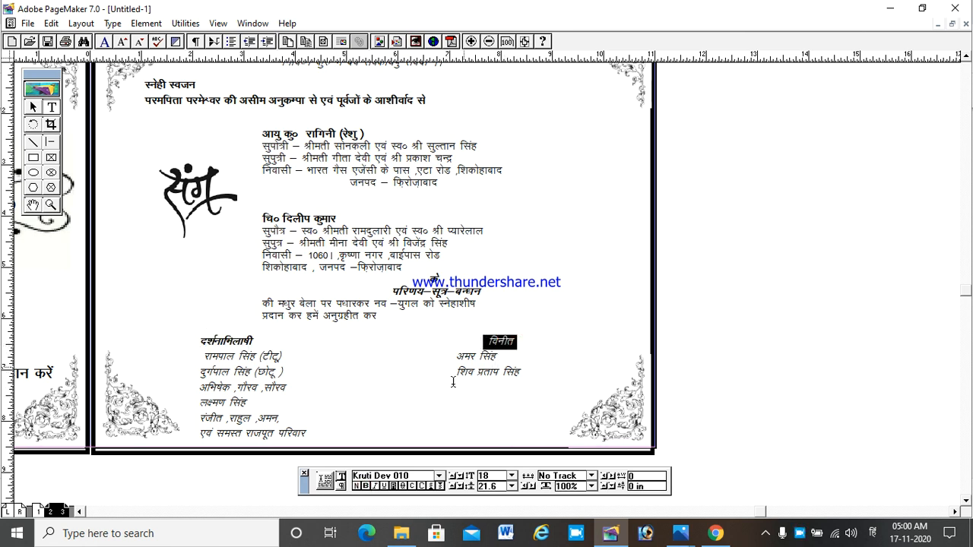
pyautogui.click(366, 486)
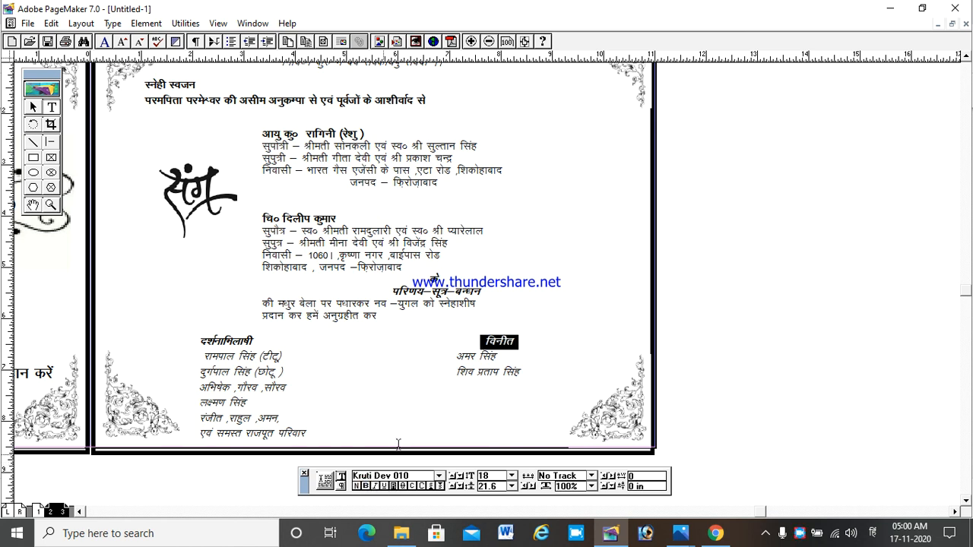
# Remove the extra spaces before विनीत to align the heading with the left edge of the names below it
pyautogui.click(483, 345)
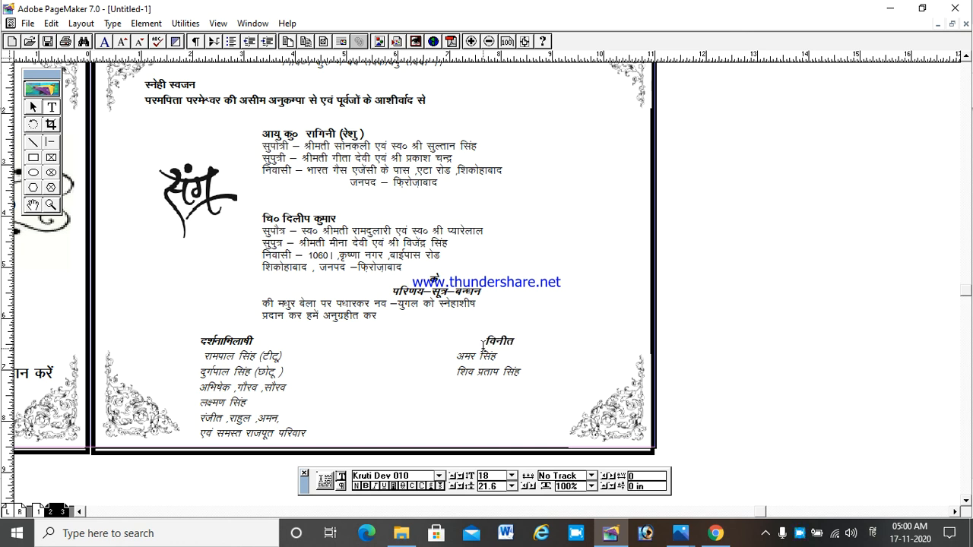
pyautogui.press('BackSpace')
pyautogui.press('BackSpace')
pyautogui.press('BackSpace')
pyautogui.press('BackSpace')
pyautogui.press('BackSpace')
pyautogui.press('BackSpace')
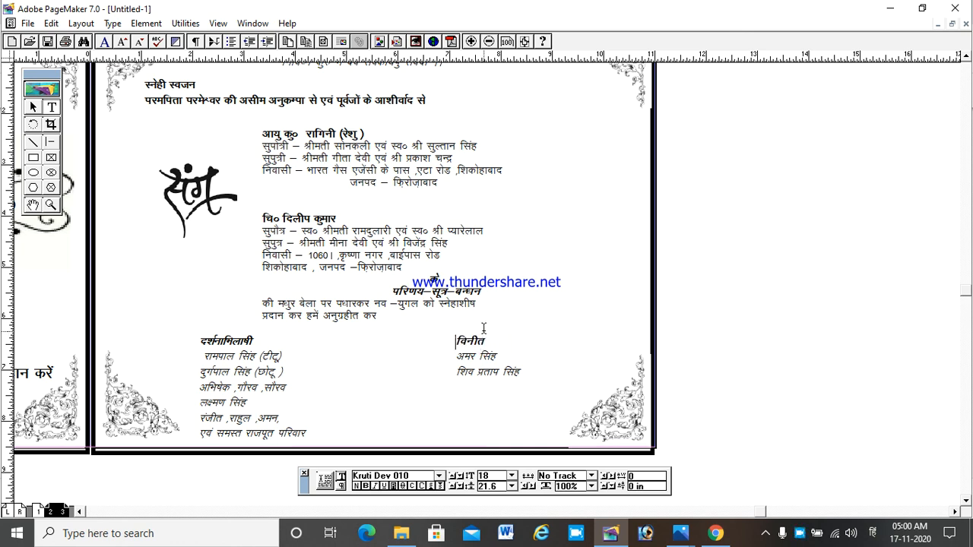
# Set the font size of the के and परिणय–सूत्र–बन्धन lines to 30
pyautogui.click(398, 287)
pyautogui.moveTo(505, 291); pyautogui.dragTo(415, 279)
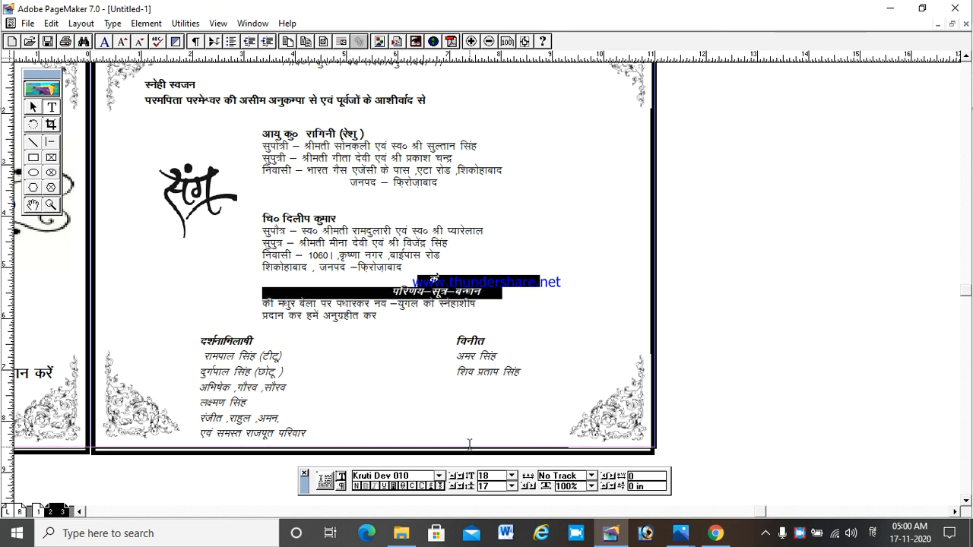
pyautogui.click(512, 479)
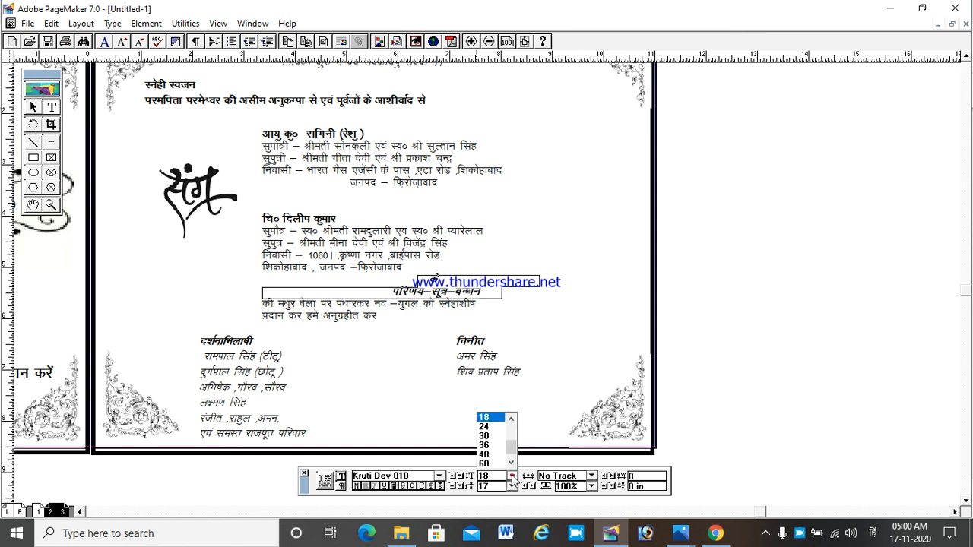
pyautogui.click(494, 437)
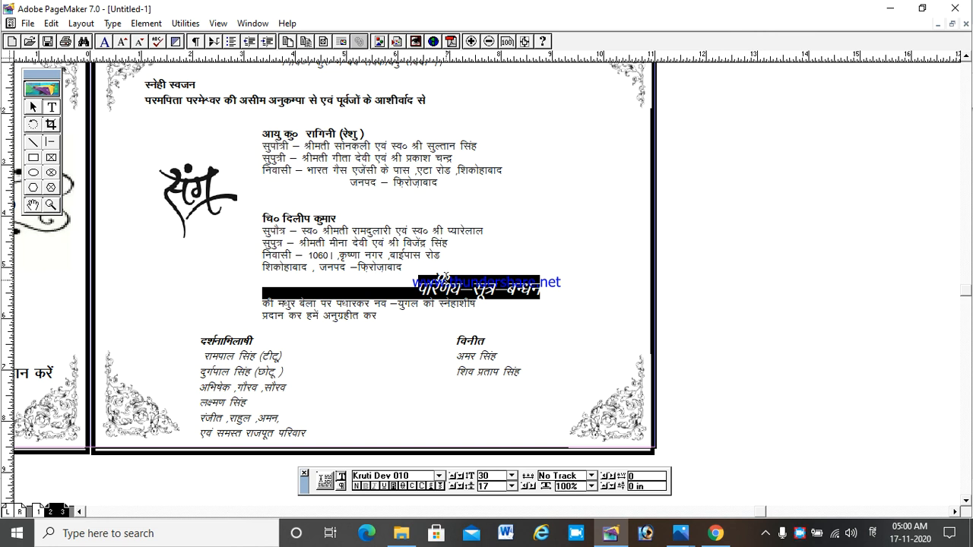
# Insert line breaks to separate the overlapping के and परिणय–सूत्र–बन्धन lines in the invitation text
pyautogui.click(443, 287)
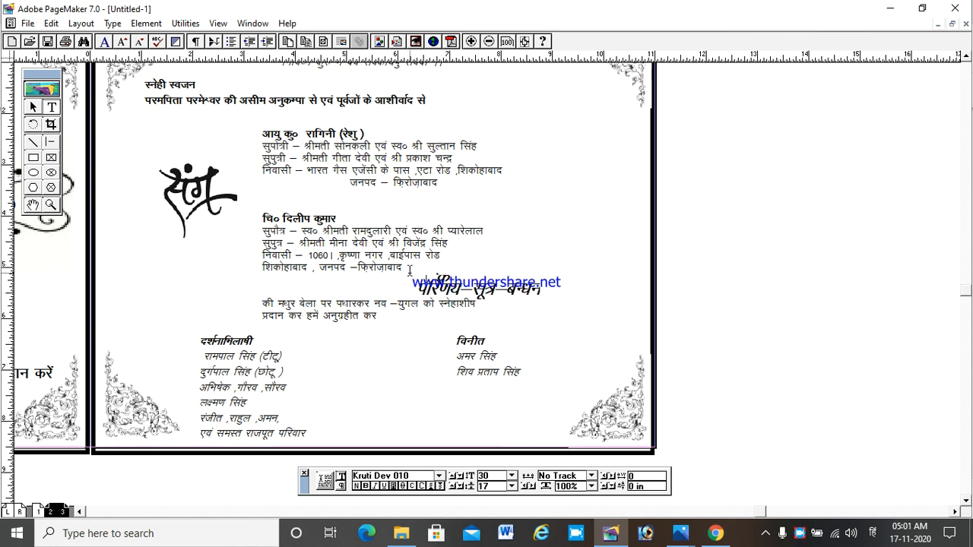
pyautogui.press('Return')
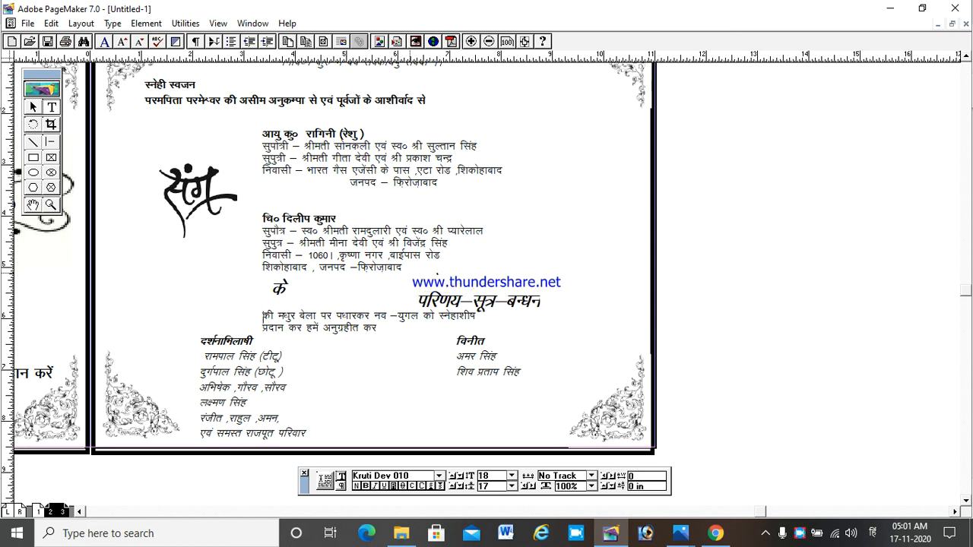
pyautogui.press('Return')
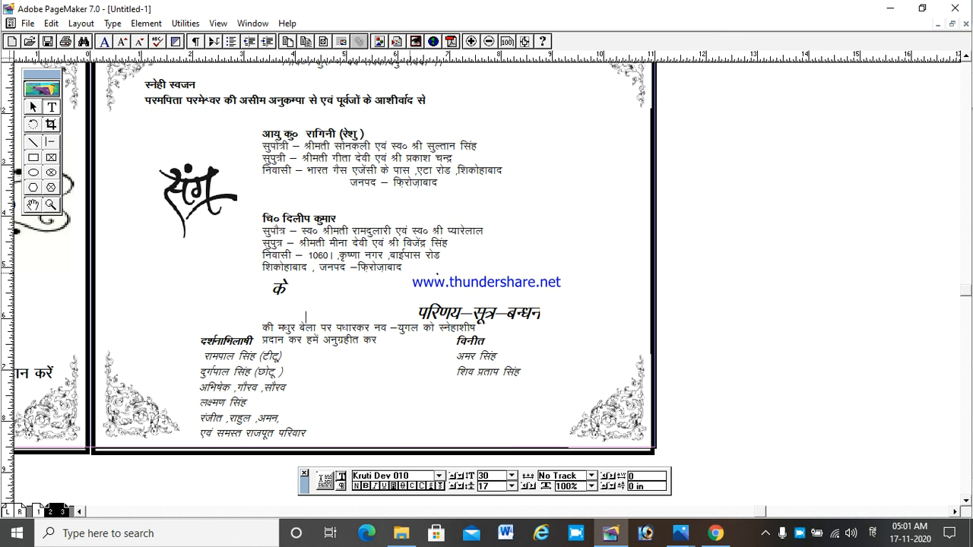
pyautogui.click(420, 311)
pyautogui.press('BackSpace')
pyautogui.press('BackSpace')
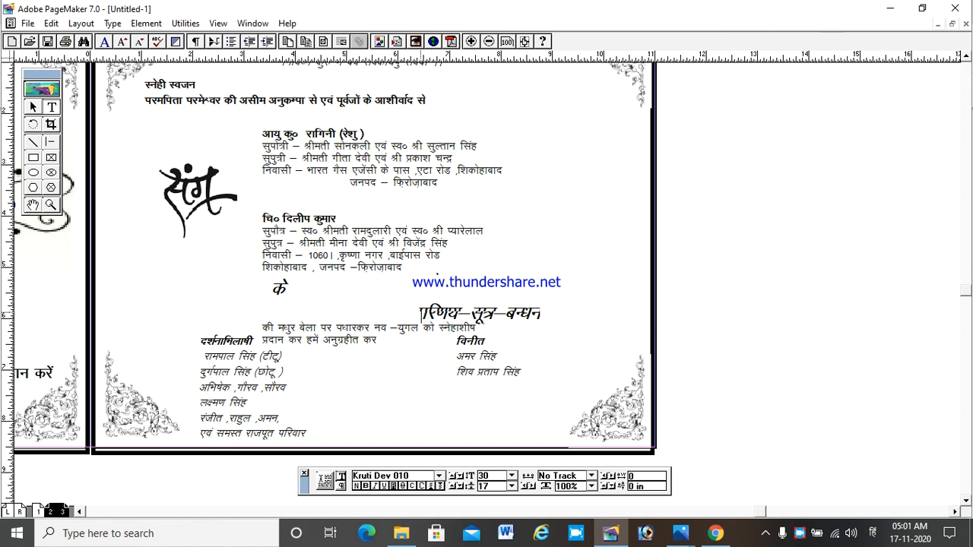
pyautogui.press('BackSpace')
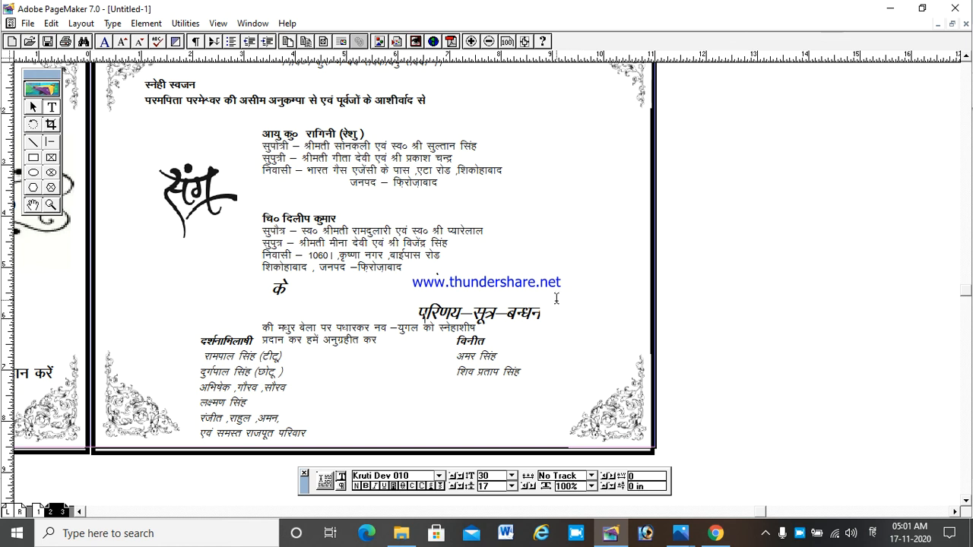
# Set the font size of the के and परिणय–सूत्र–बन्धन lines to 18 with 17-point leading
pyautogui.moveTo(556, 312); pyautogui.dragTo(373, 299)
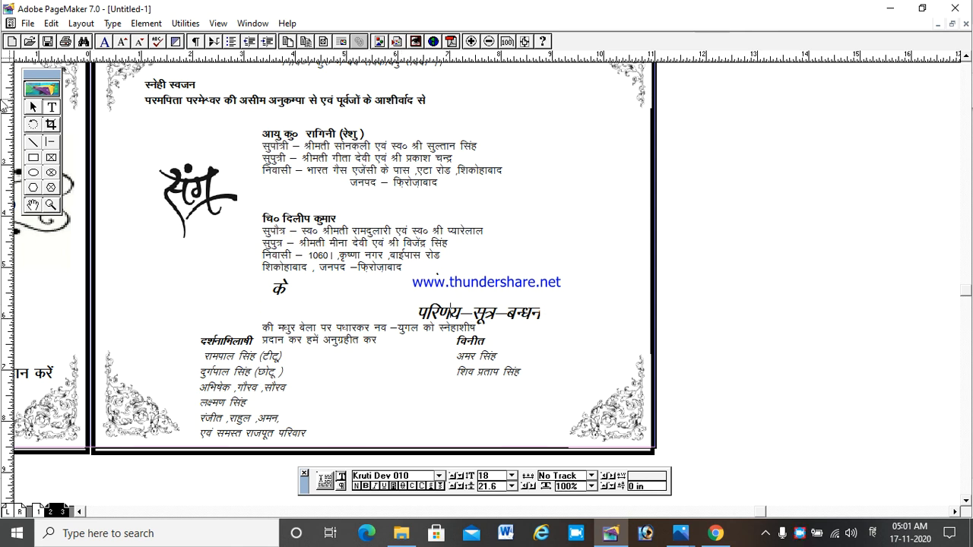
pyautogui.click(34, 108)
pyautogui.click(51, 110)
pyautogui.click(270, 292)
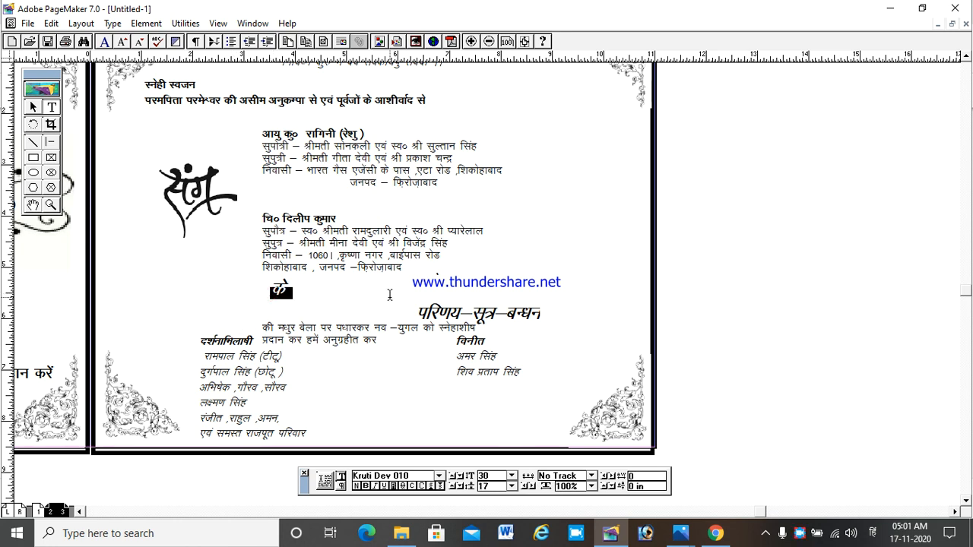
pyautogui.click(273, 278)
pyautogui.moveTo(273, 278); pyautogui.dragTo(542, 315)
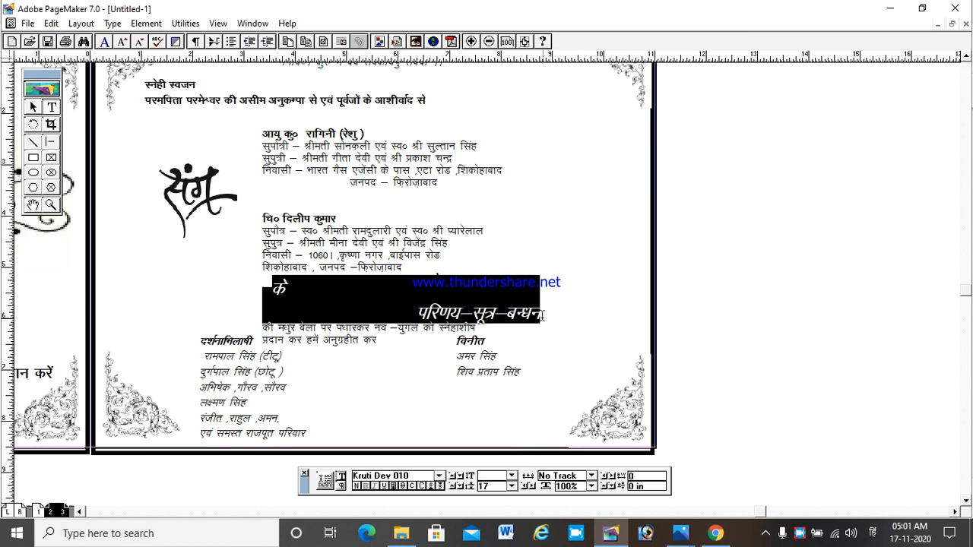
pyautogui.click(512, 476)
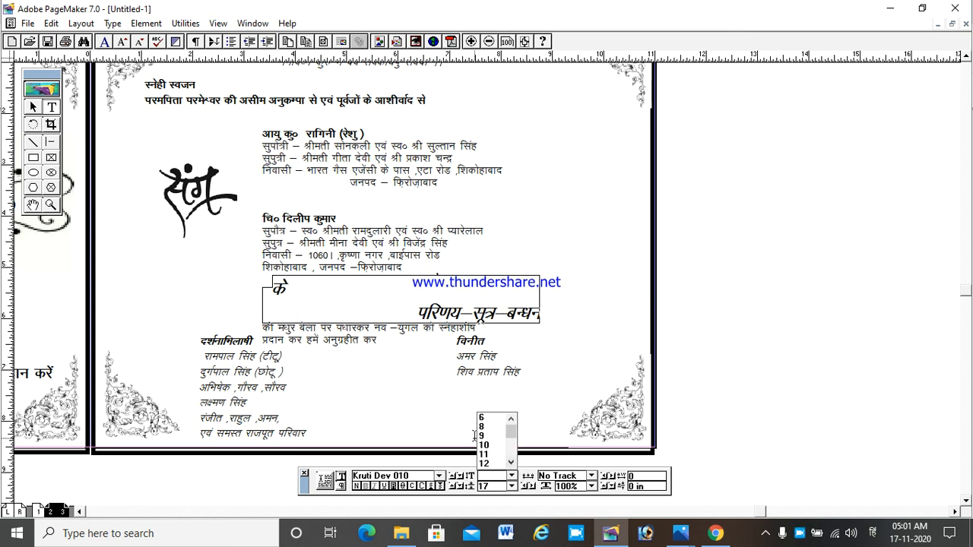
pyautogui.click(484, 454)
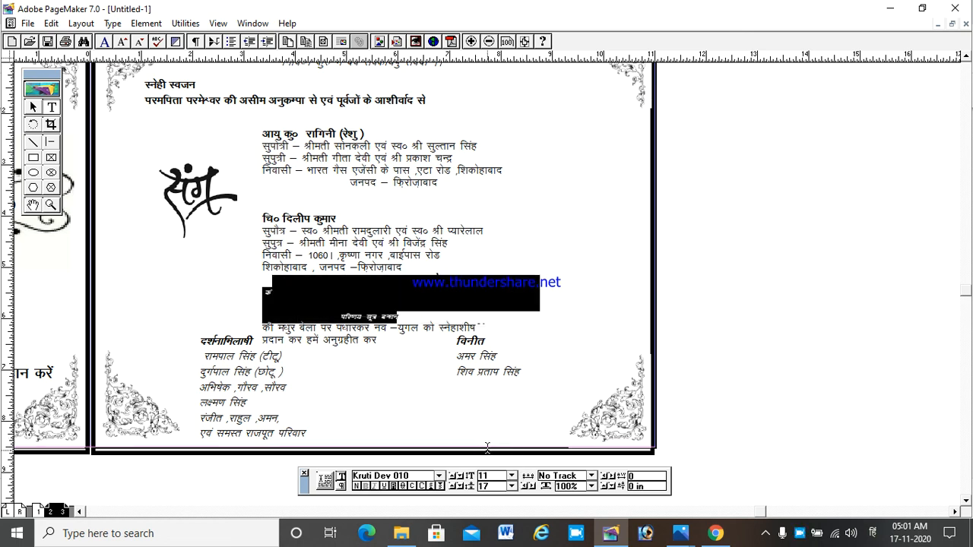
pyautogui.click(512, 476)
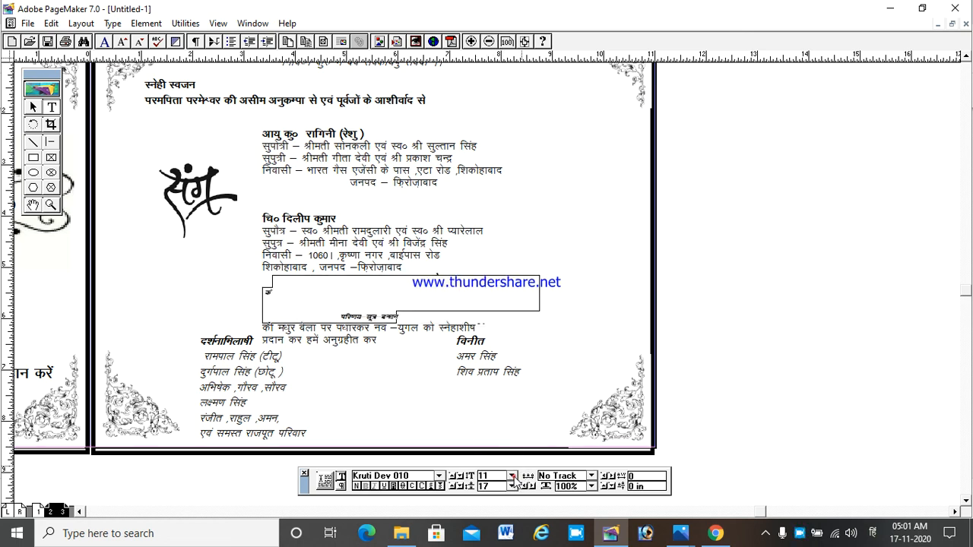
pyautogui.click(485, 445)
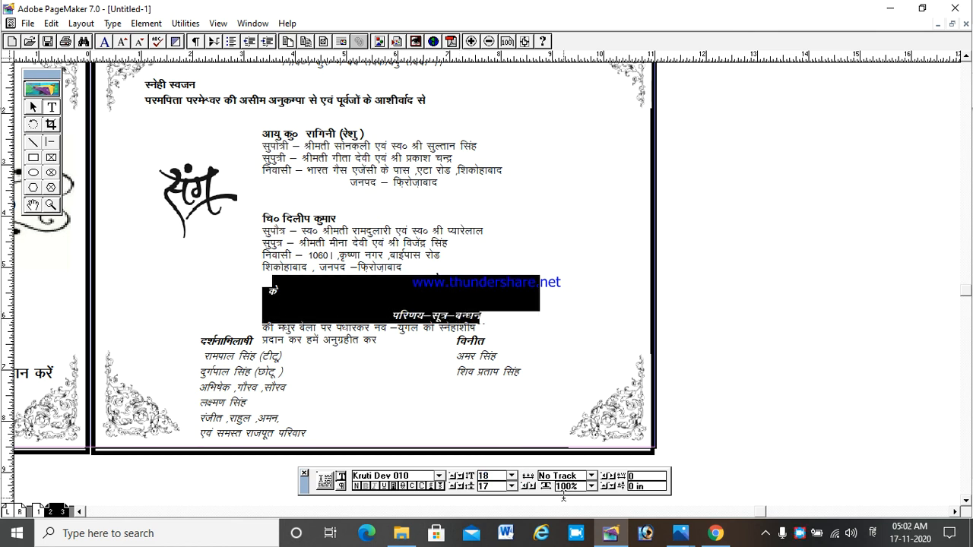
pyautogui.click(512, 486)
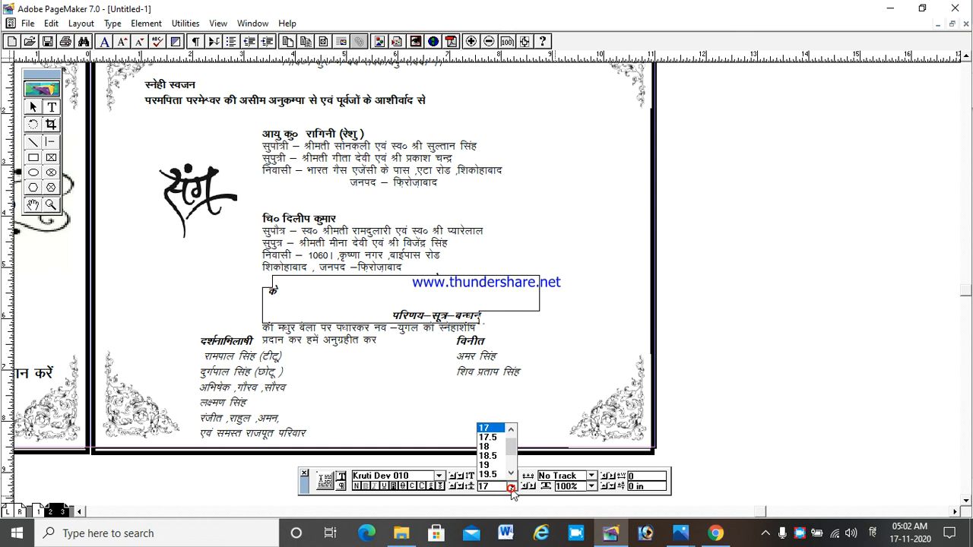
pyautogui.click(487, 429)
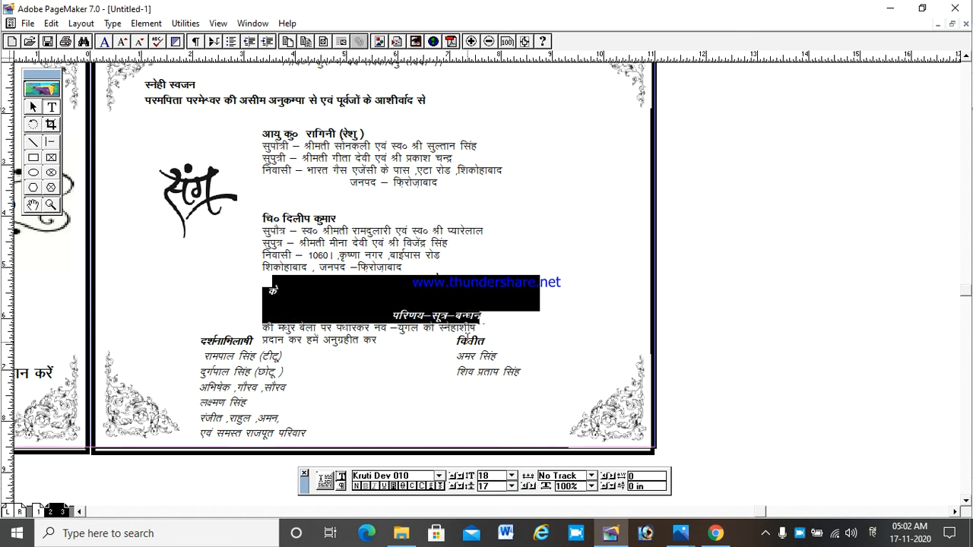
pyautogui.click(466, 319)
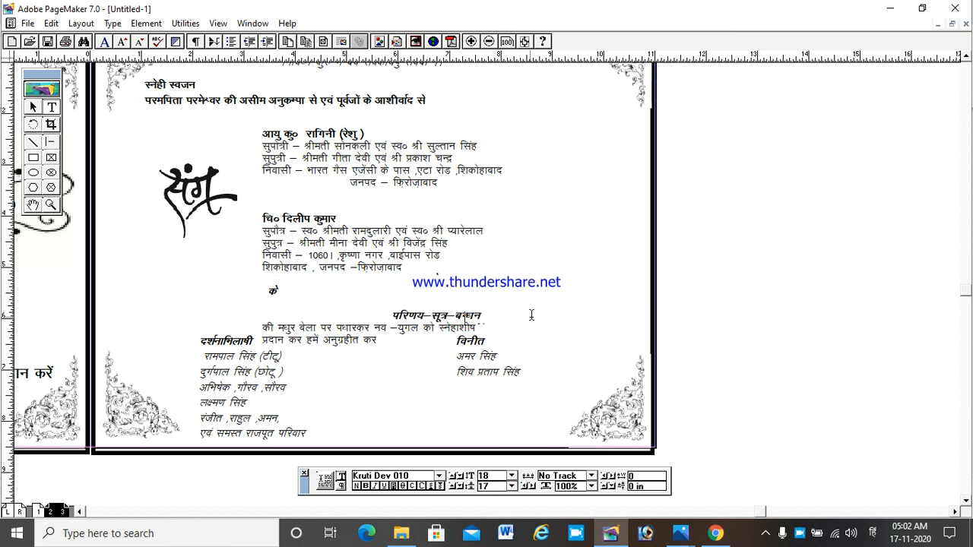
# Remove the extra spaces and blank lines before परिणय–सूत्र–बन्धन, placing it on its own line directly below के
pyautogui.moveTo(518, 316); pyautogui.dragTo(263, 275)
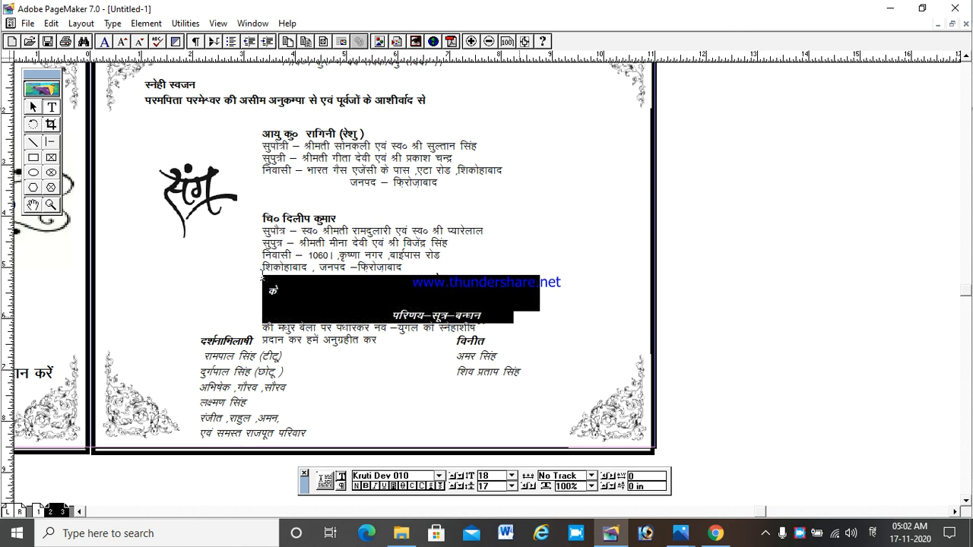
pyautogui.click(349, 308)
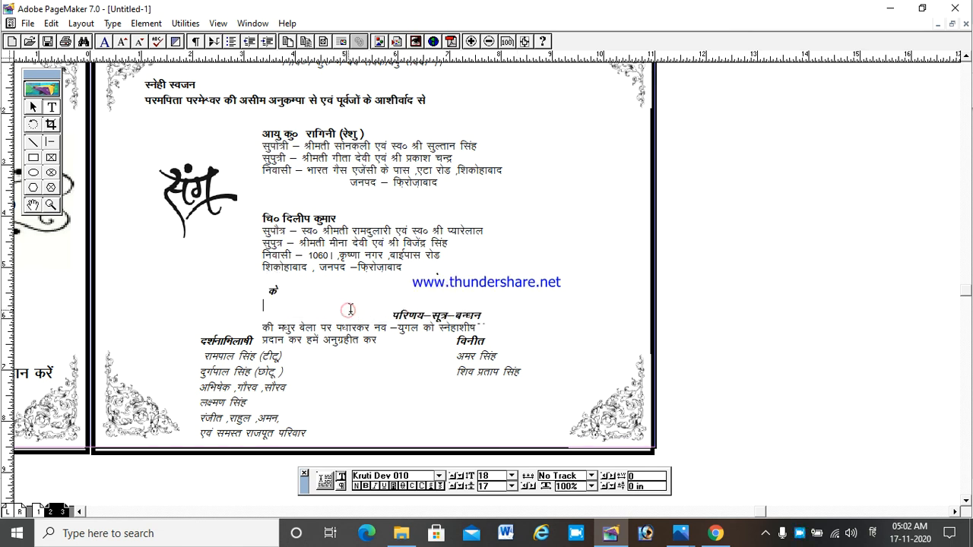
pyautogui.click(384, 318)
pyautogui.press('BackSpace')
pyautogui.press('BackSpace')
pyautogui.press('BackSpace')
pyautogui.press('BackSpace')
pyautogui.press('BackSpace')
pyautogui.press('BackSpace')
pyautogui.press('BackSpace')
pyautogui.press('BackSpace')
pyautogui.press('BackSpace')
pyautogui.press('BackSpace')
pyautogui.press('BackSpace')
pyautogui.press('BackSpace')
pyautogui.press('BackSpace')
pyautogui.press('BackSpace')
pyautogui.press('BackSpace')
pyautogui.press('BackSpace')
pyautogui.press('BackSpace')
pyautogui.press('BackSpace')
pyautogui.press('BackSpace')
pyautogui.press('BackSpace')
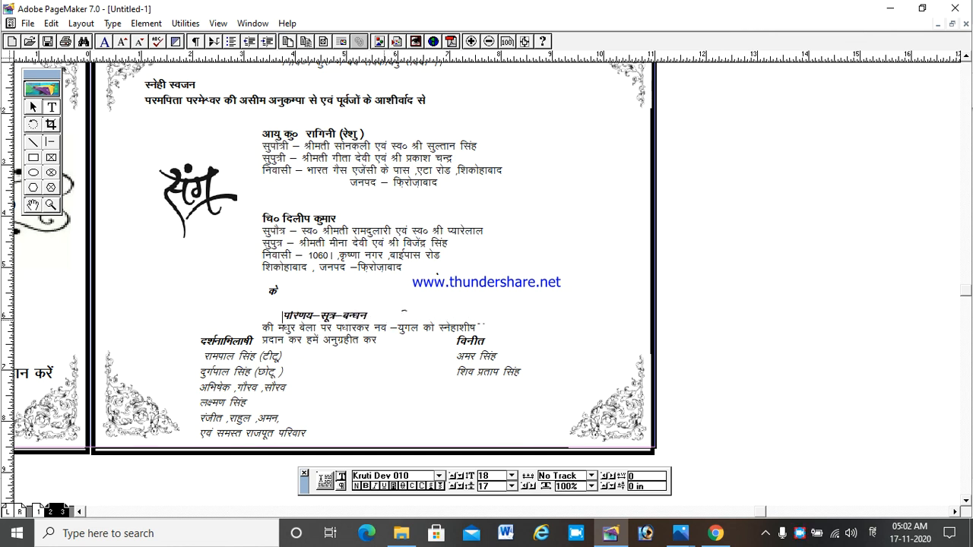
pyautogui.press('BackSpace')
pyautogui.press('BackSpace')
pyautogui.press('BackSpace')
pyautogui.press('BackSpace')
pyautogui.press('BackSpace')
pyautogui.press('BackSpace')
pyautogui.press('BackSpace')
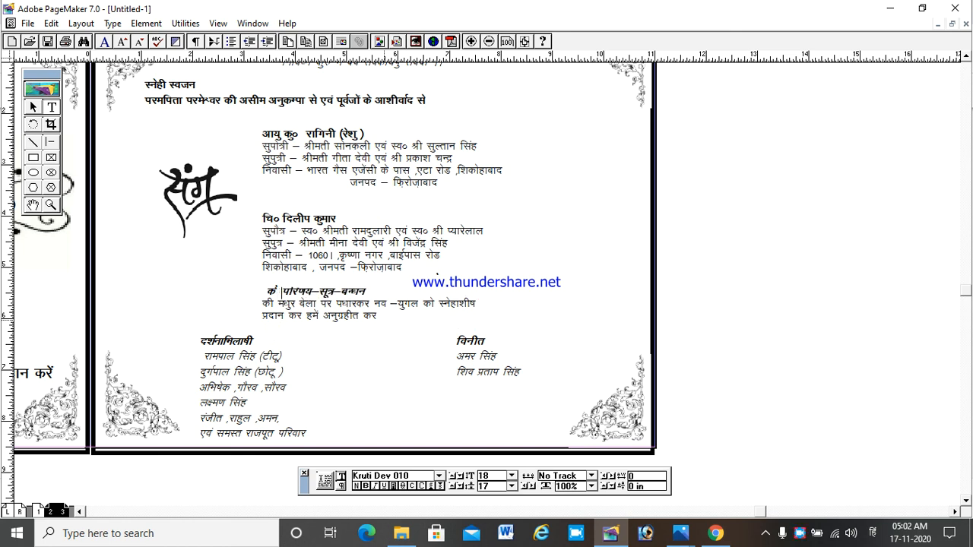
pyautogui.press('Return')
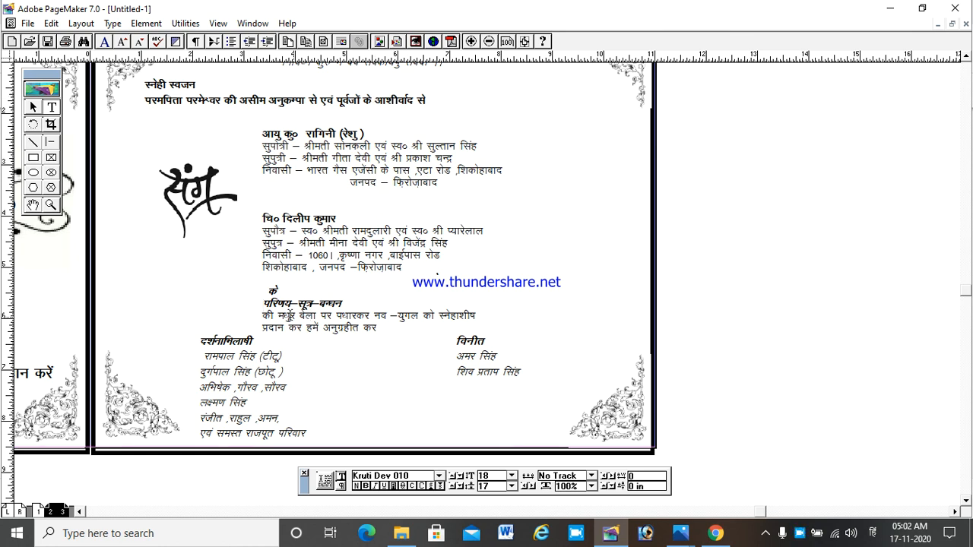
pyautogui.click(264, 316)
pyautogui.press('BackSpace')
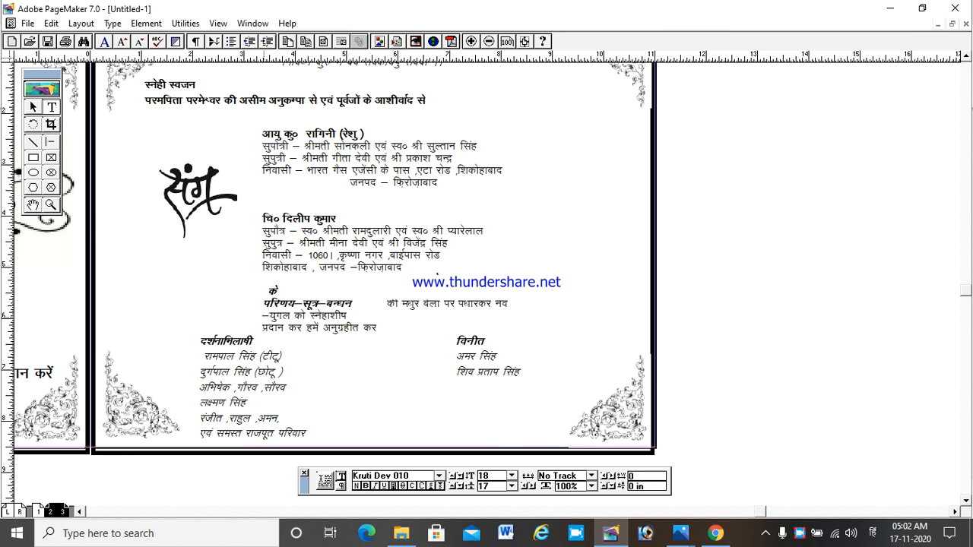
pyautogui.press('Return')
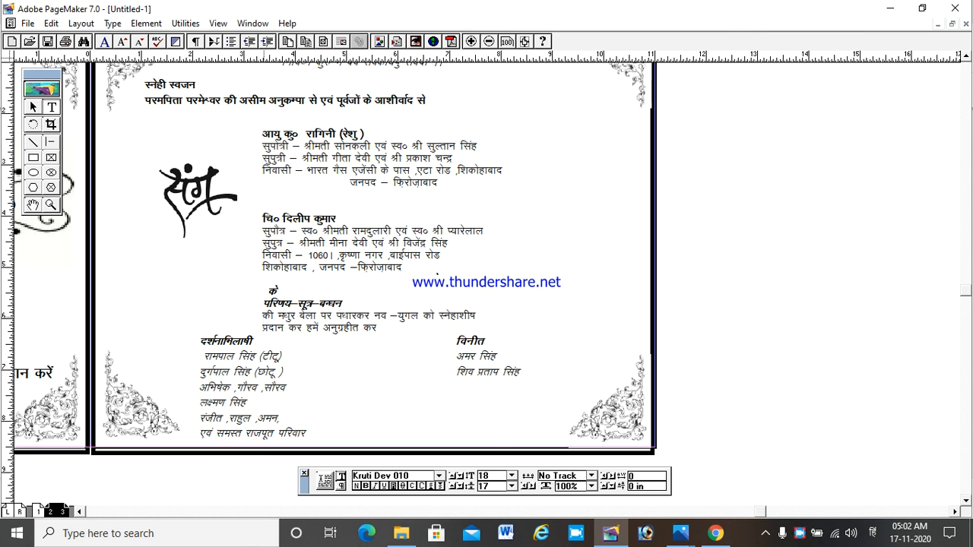
pyautogui.click(254, 331)
pyautogui.click(262, 328)
pyautogui.click(261, 314)
pyautogui.press('BackSpace')
pyautogui.press('Return')
# Widen the couple's details text block to about 7.33 in, extending it toward the page's right border
pyautogui.click(348, 318)
pyautogui.click(34, 109)
pyautogui.click(305, 317)
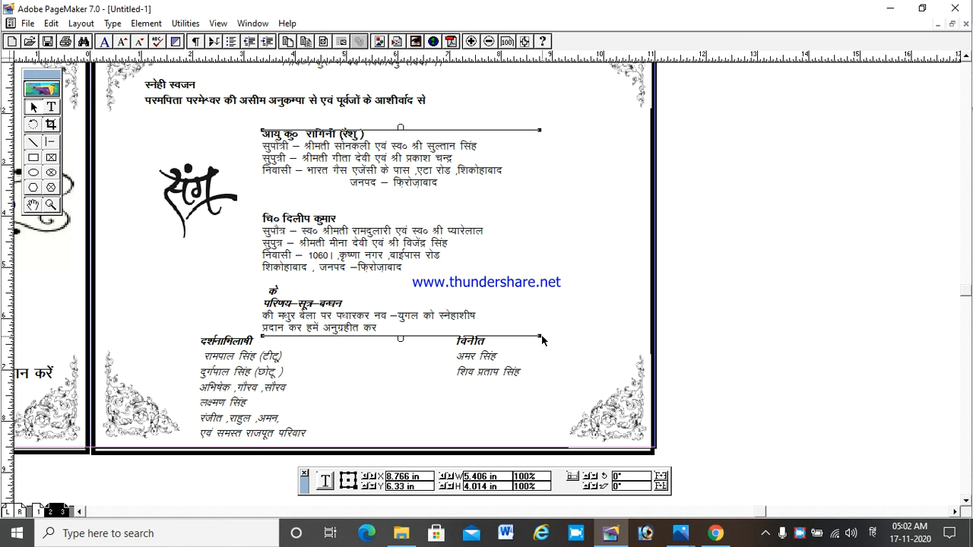
pyautogui.moveTo(541, 340); pyautogui.dragTo(640, 333)
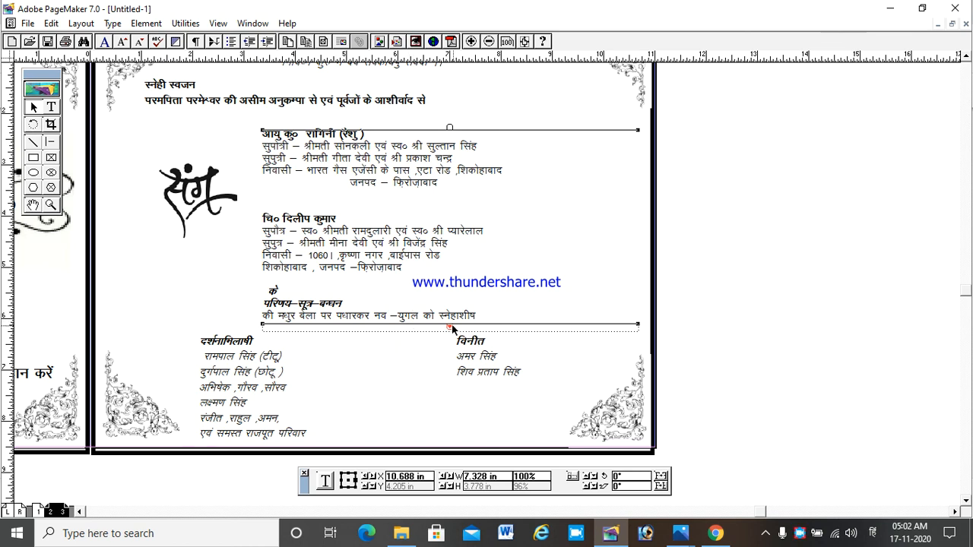
# Move the couple's details block slightly up, clear of the closing names, and extend its lower edge to show the last line
pyautogui.moveTo(361, 156); pyautogui.dragTo(358, 143)
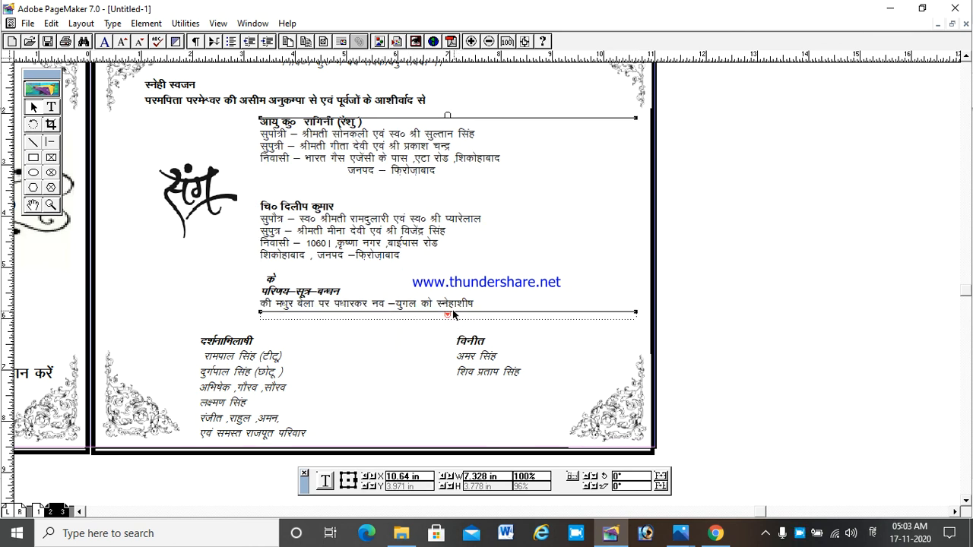
pyautogui.moveTo(447, 314); pyautogui.dragTo(447, 331)
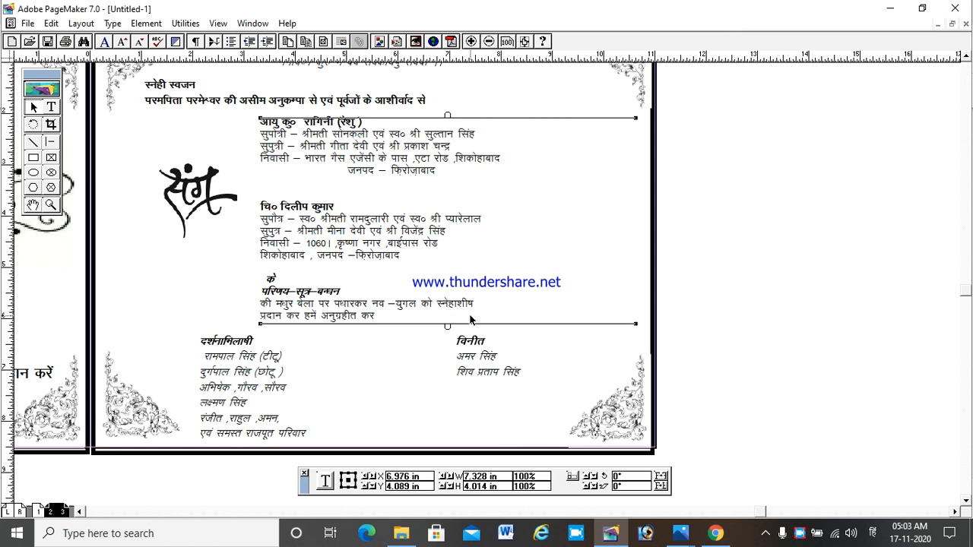
pyautogui.moveTo(447, 324)
pyautogui.mouseDown()
pyautogui.moveTo(448, 312)
pyautogui.moveTo(447, 326)
pyautogui.mouseUp()
pyautogui.click(387, 358)
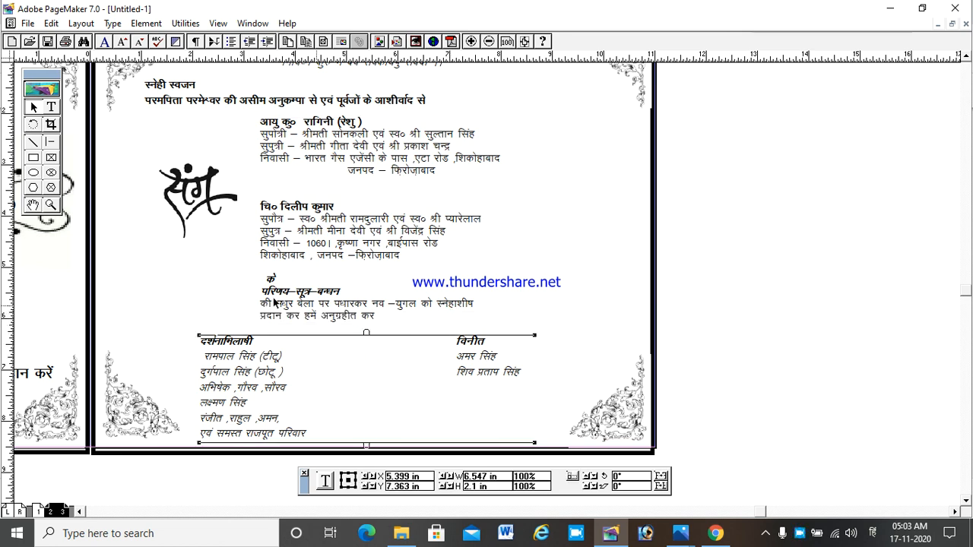
pyautogui.click(163, 293)
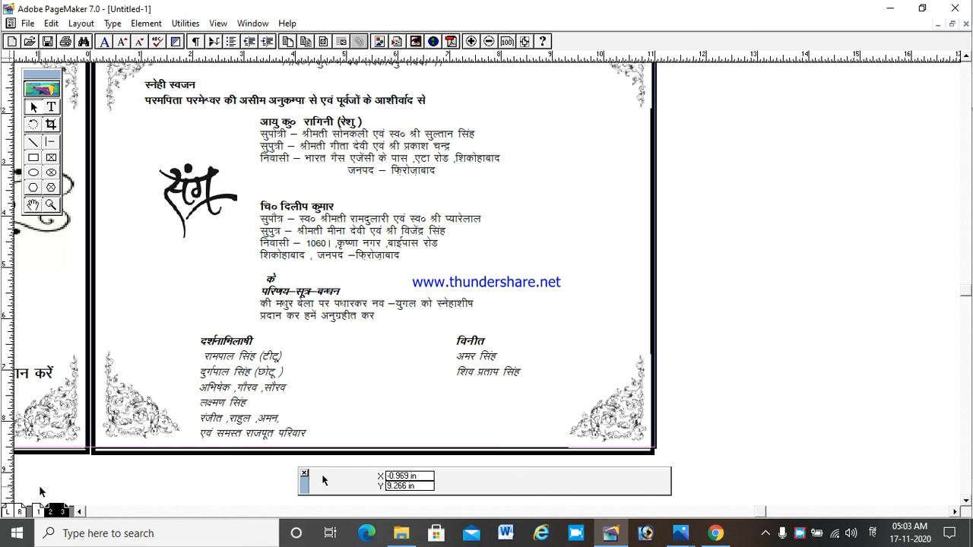
# Review the layout of the card's cover page and both inner pages, including the मांगलिक कार्यक्रम programme and the couple's details
pyautogui.click(38, 511)
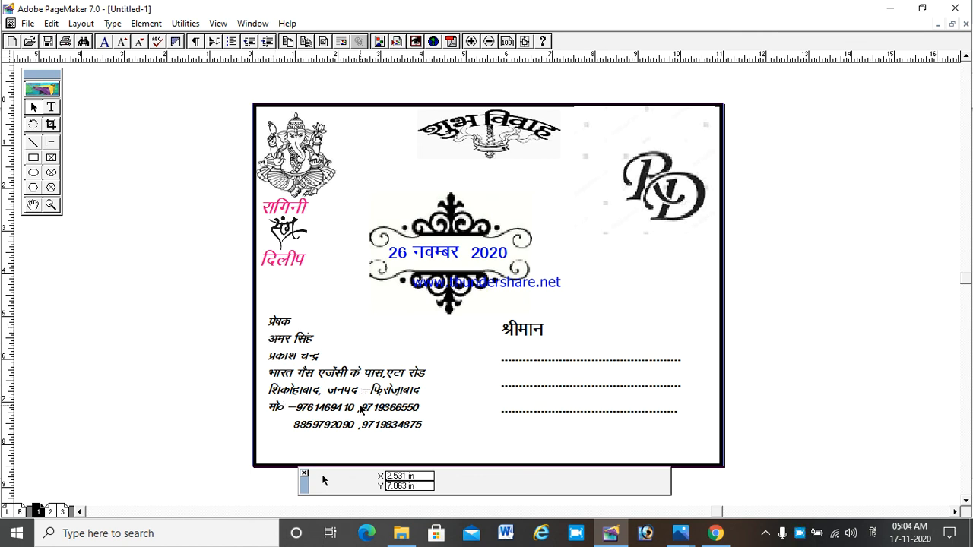
pyautogui.click(50, 513)
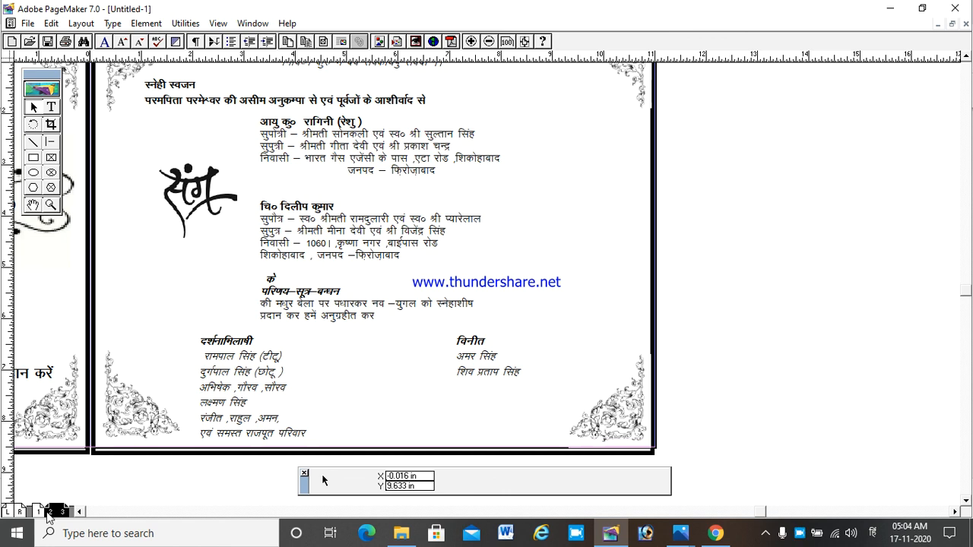
pyautogui.click(390, 512)
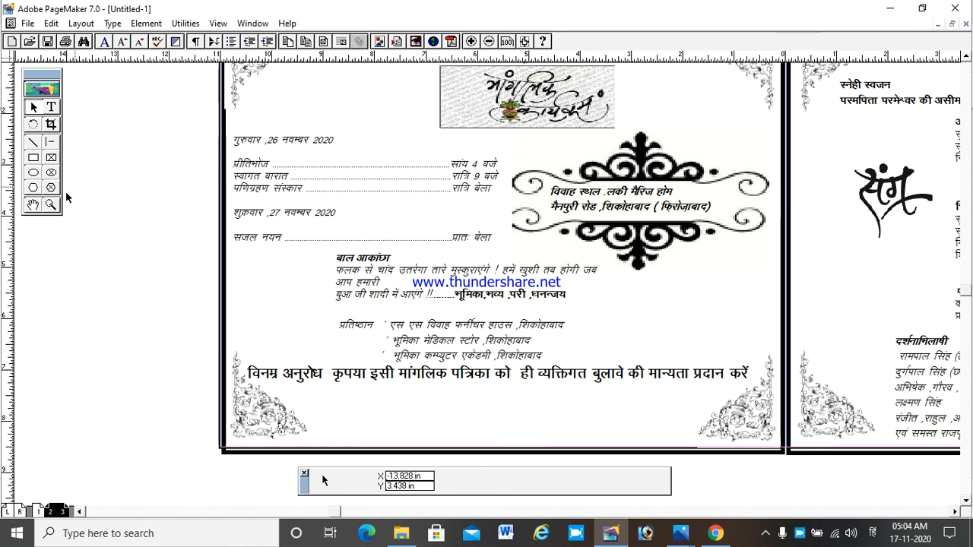
pyautogui.click(32, 204)
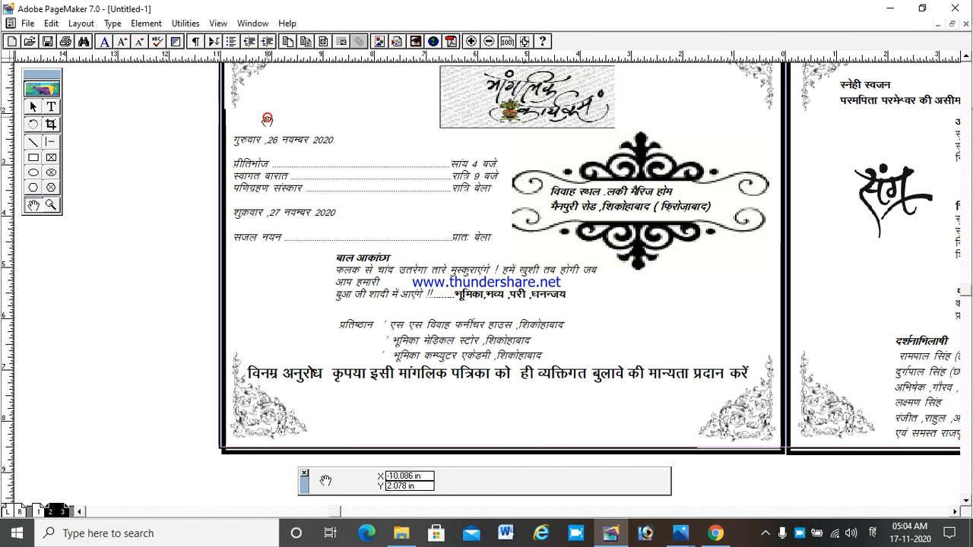
pyautogui.moveTo(267, 119); pyautogui.dragTo(228, 250)
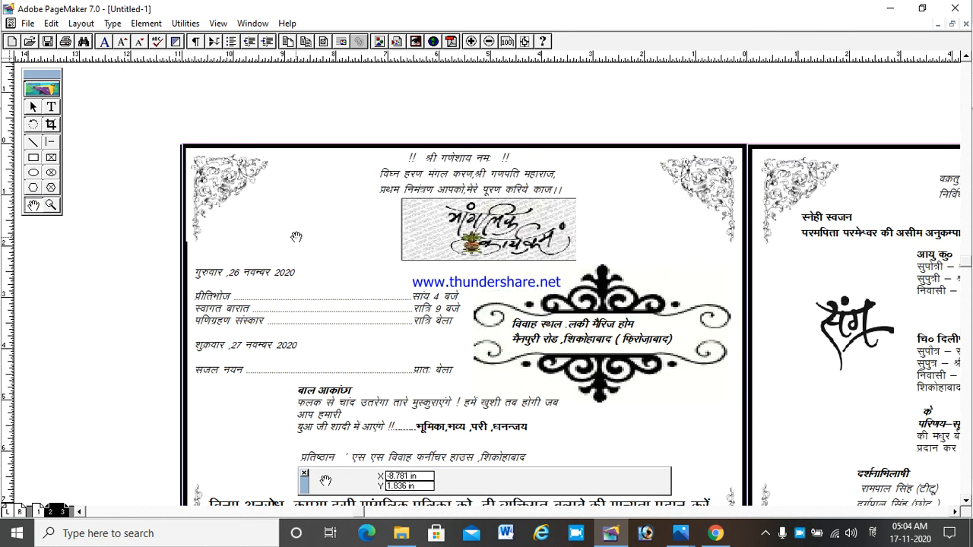
pyautogui.moveTo(297, 237); pyautogui.dragTo(203, 175)
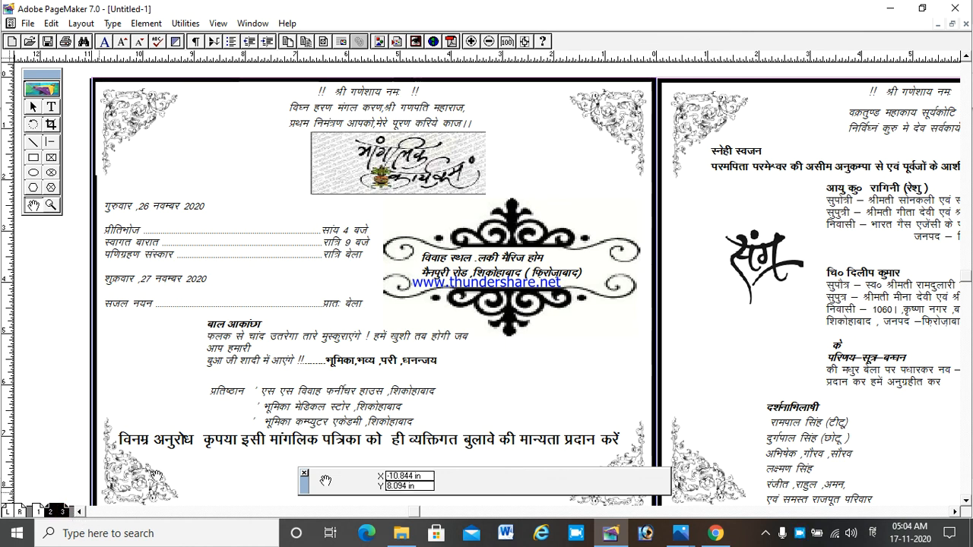
pyautogui.moveTo(708, 352); pyautogui.dragTo(232, 358)
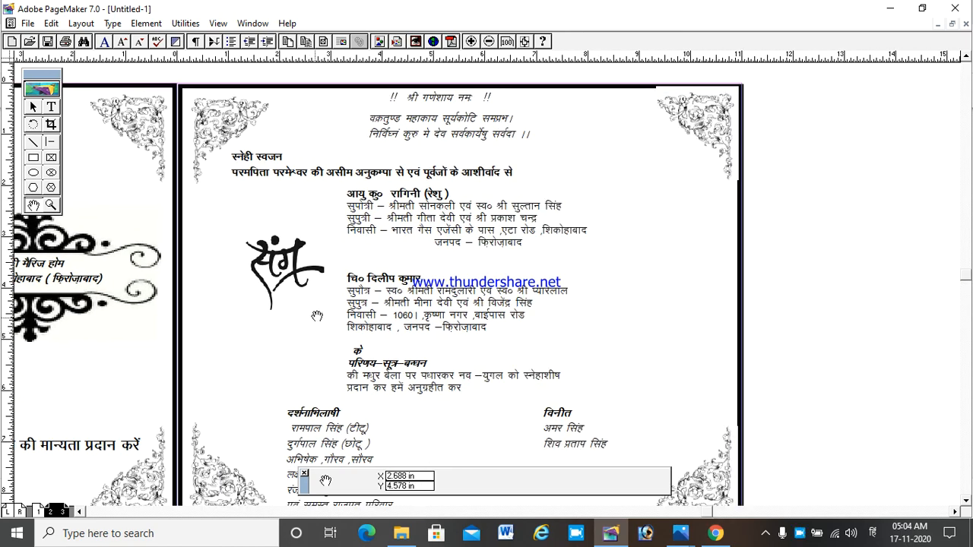
pyautogui.moveTo(379, 306); pyautogui.dragTo(365, 186)
pyautogui.moveTo(367, 236); pyautogui.dragTo(353, 158)
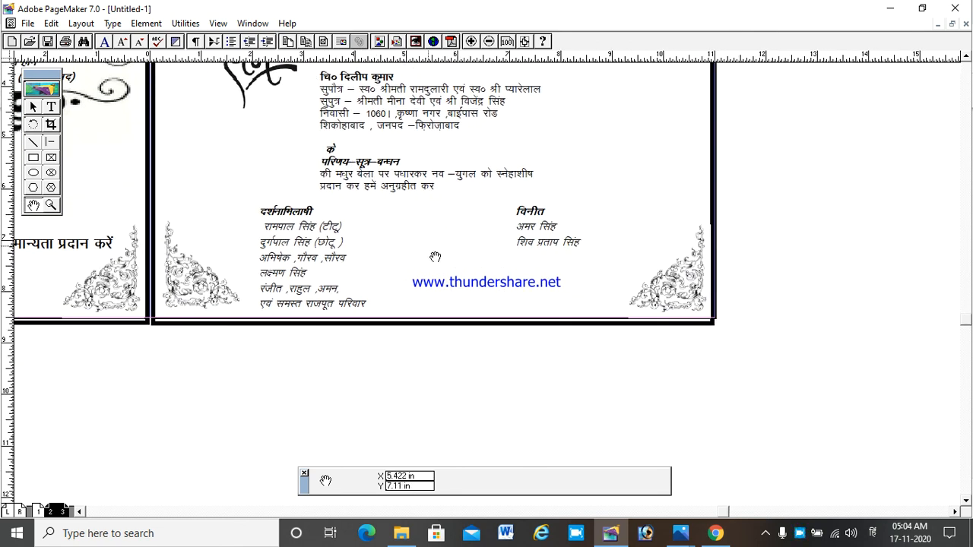
pyautogui.moveTo(446, 235); pyautogui.dragTo(454, 397)
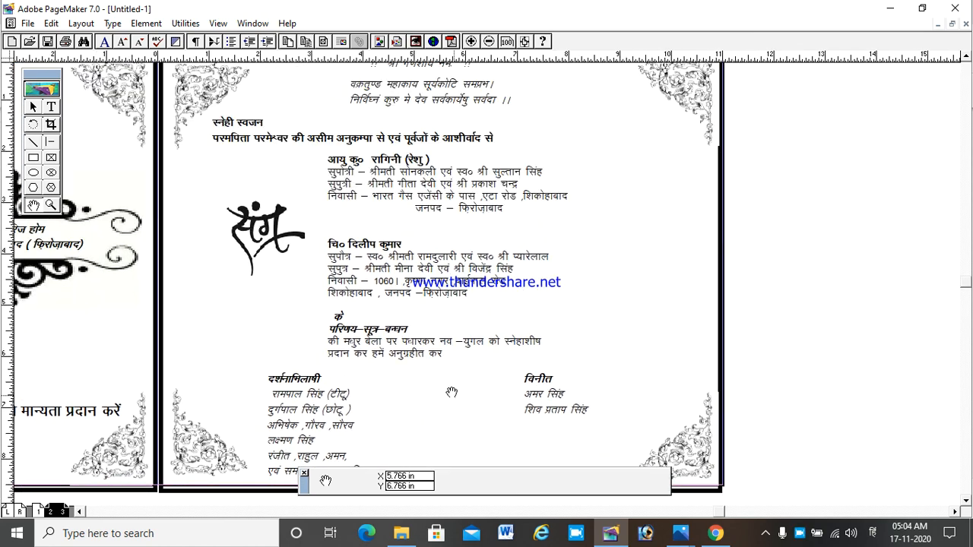
pyautogui.moveTo(308, 337); pyautogui.dragTo(728, 359)
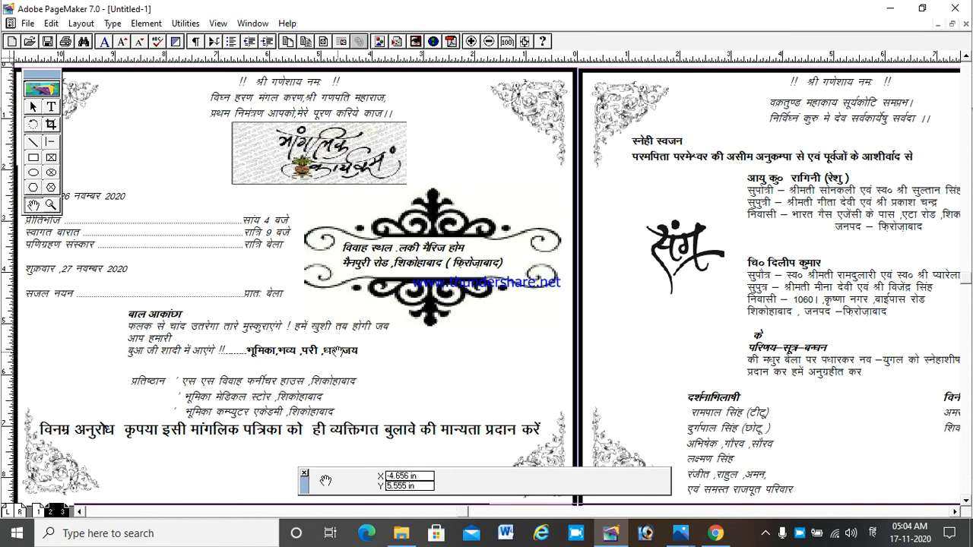
pyautogui.moveTo(337, 351); pyautogui.dragTo(721, 375)
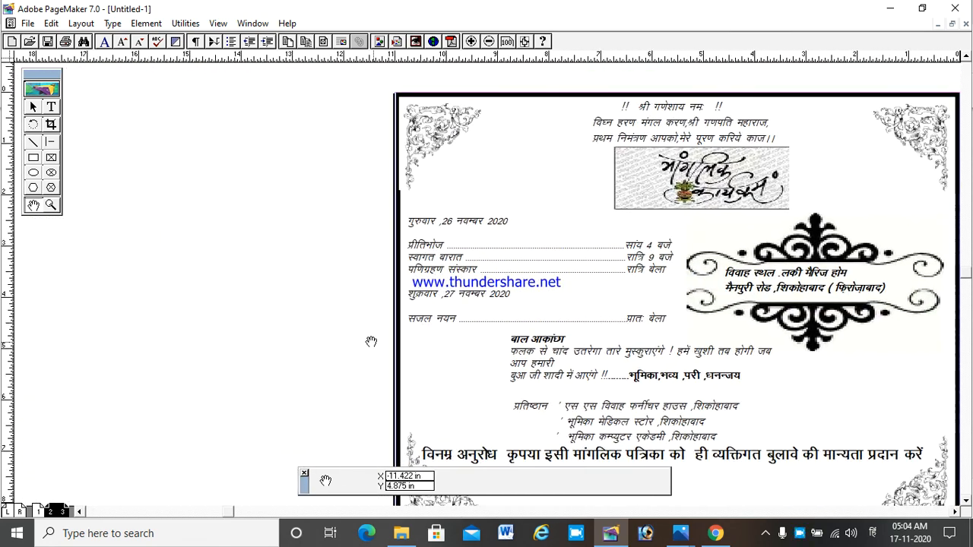
pyautogui.moveTo(373, 341); pyautogui.dragTo(692, 350)
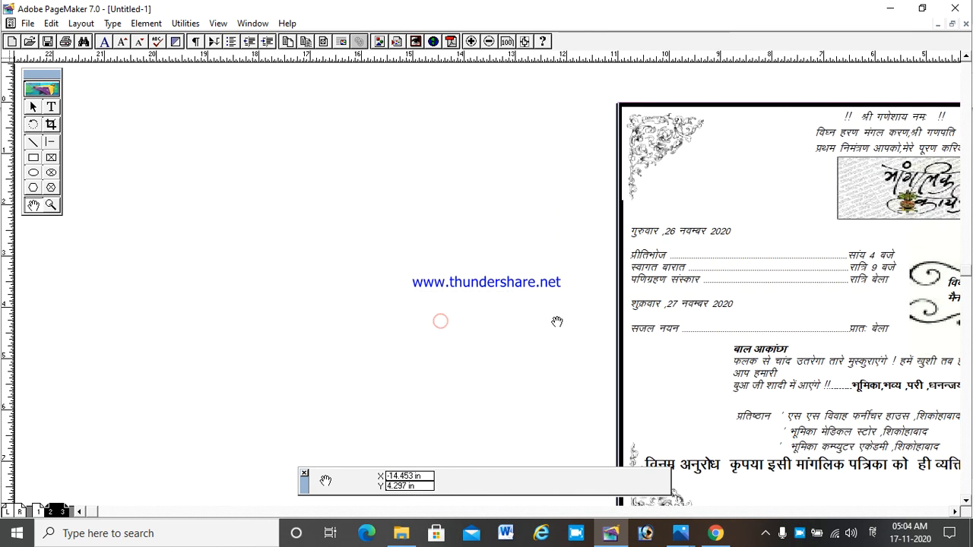
# Inspect the मांगलिक कार्यक्रम page from its outer border across to the facing page with the couple's details
pyautogui.moveTo(441, 296); pyautogui.dragTo(220, 259)
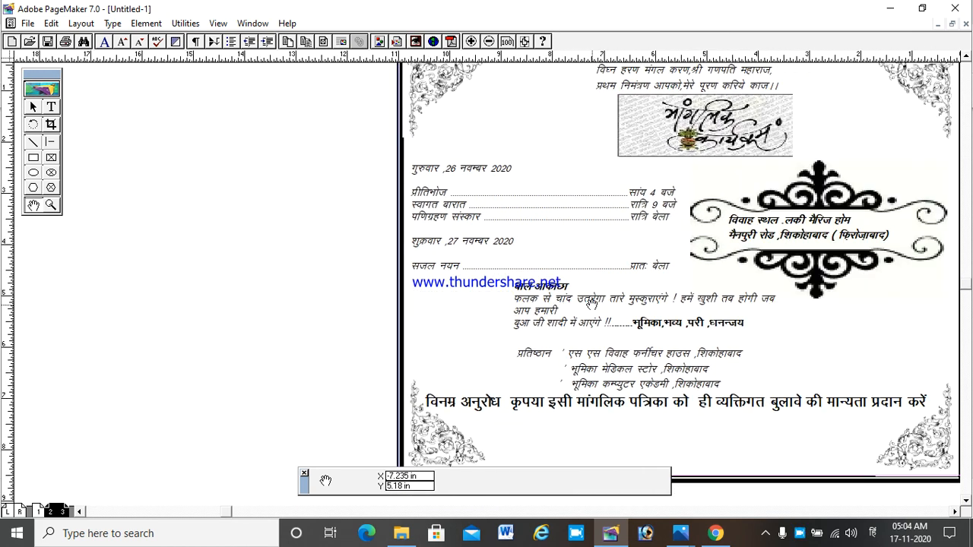
pyautogui.moveTo(592, 305); pyautogui.dragTo(228, 354)
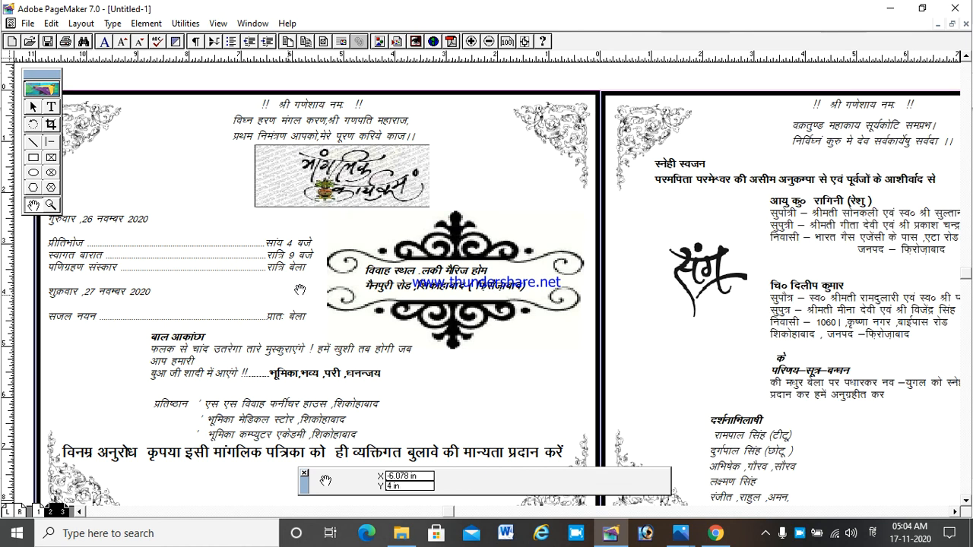
pyautogui.moveTo(599, 310); pyautogui.dragTo(416, 330)
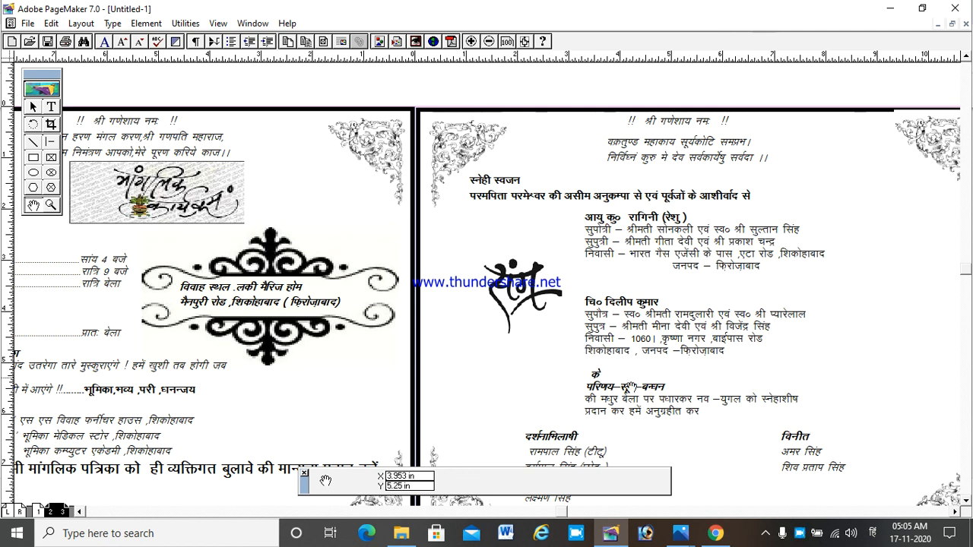
# Switch to Chrome's Unicode to DevLys converter page, clear the text selection in the output and select the page's web address
pyautogui.click(716, 533)
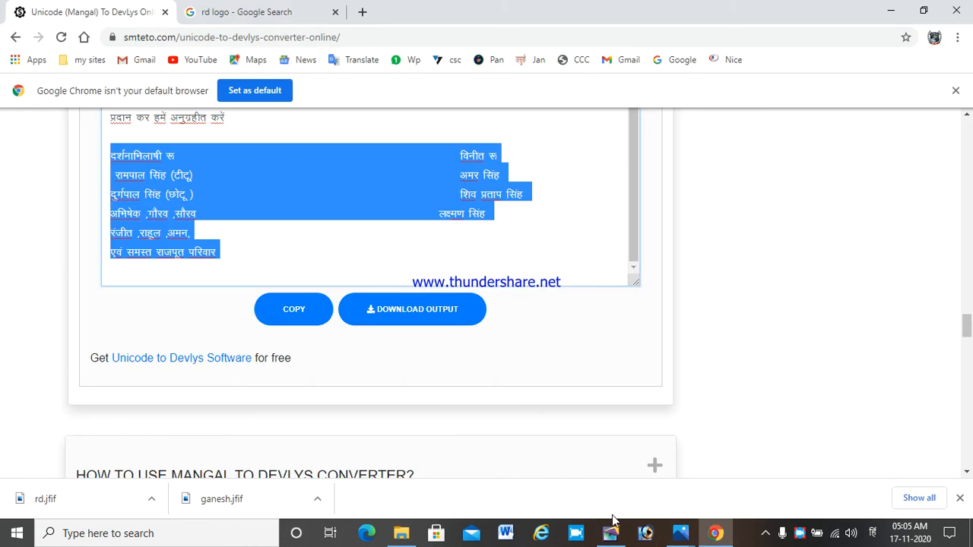
pyautogui.click(290, 203)
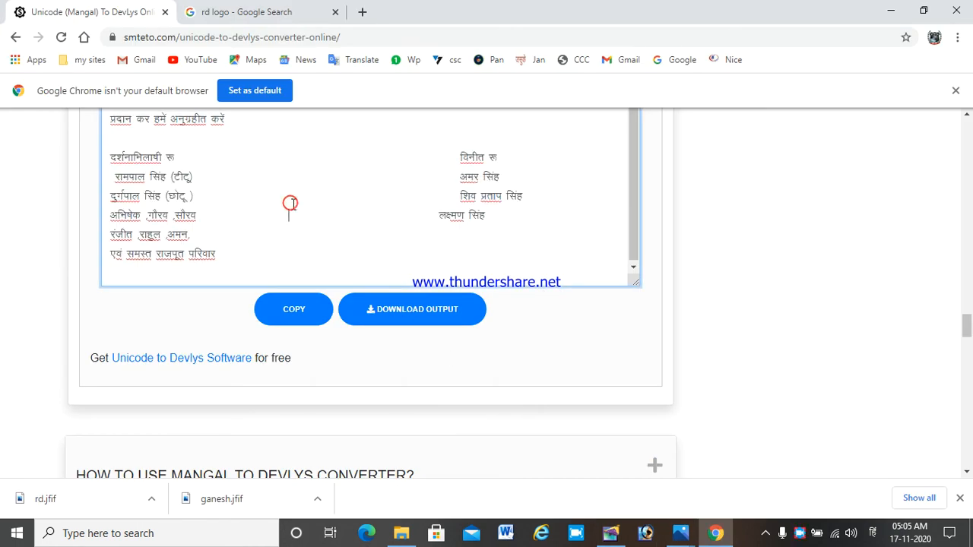
pyautogui.click(261, 37)
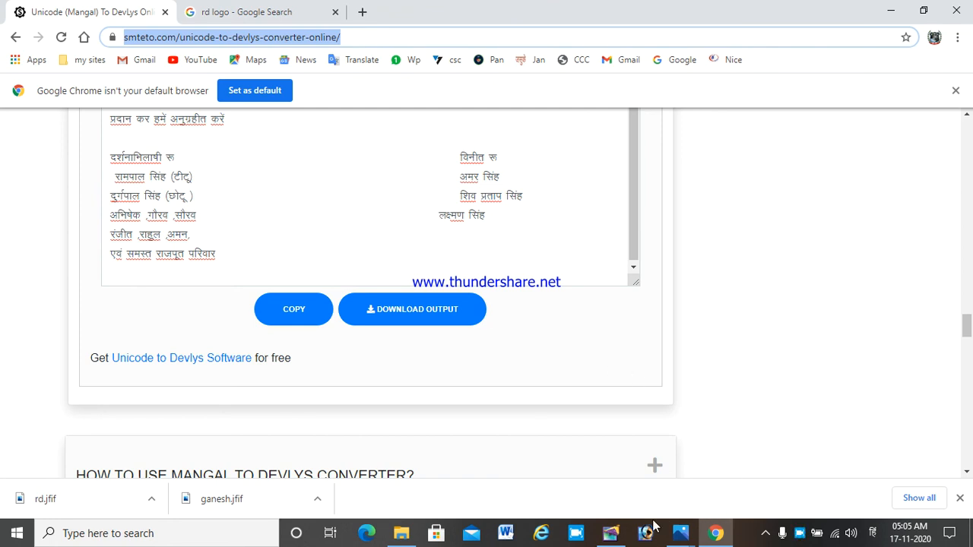
# Switch to the Photos window showing the closing message image Last.PNG
pyautogui.moveTo(618, 535)
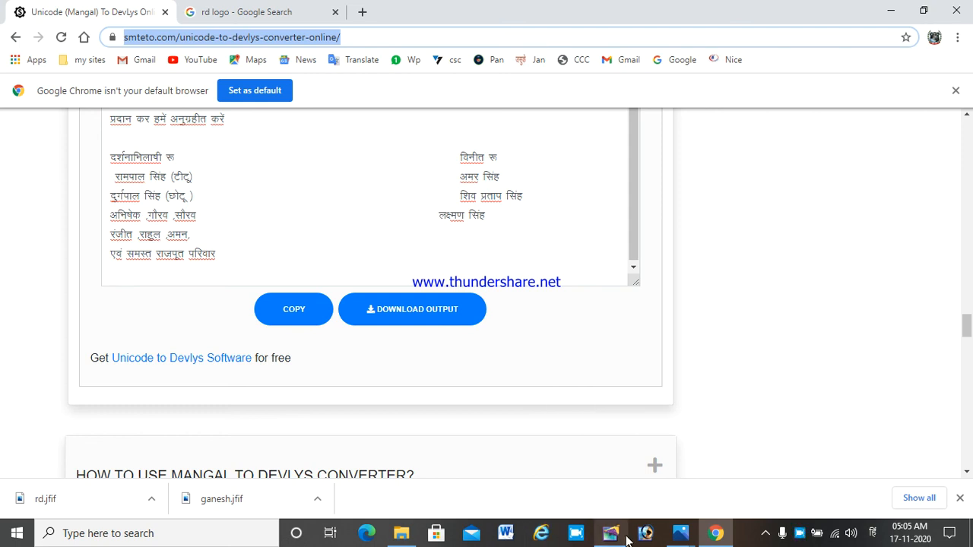
pyautogui.moveTo(687, 538)
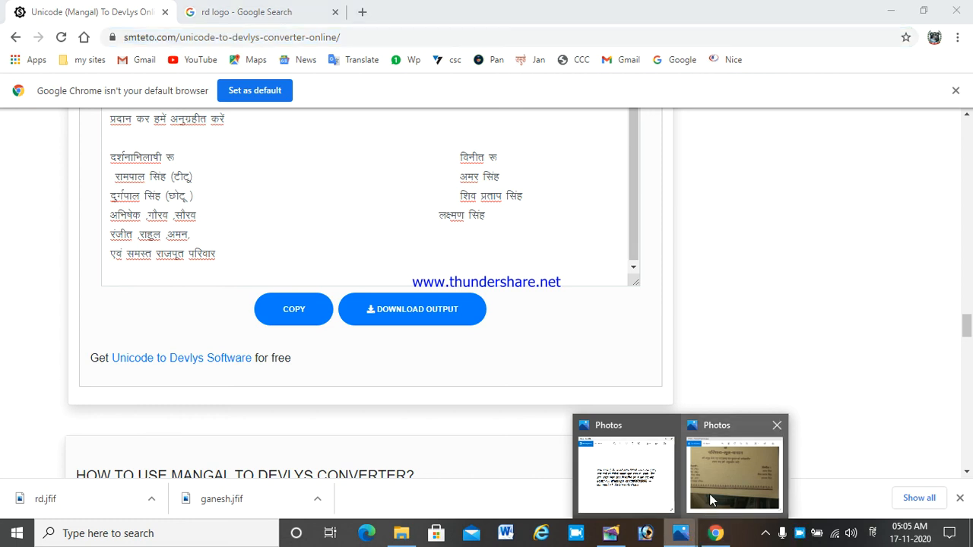
pyautogui.moveTo(693, 480)
pyautogui.click(642, 481)
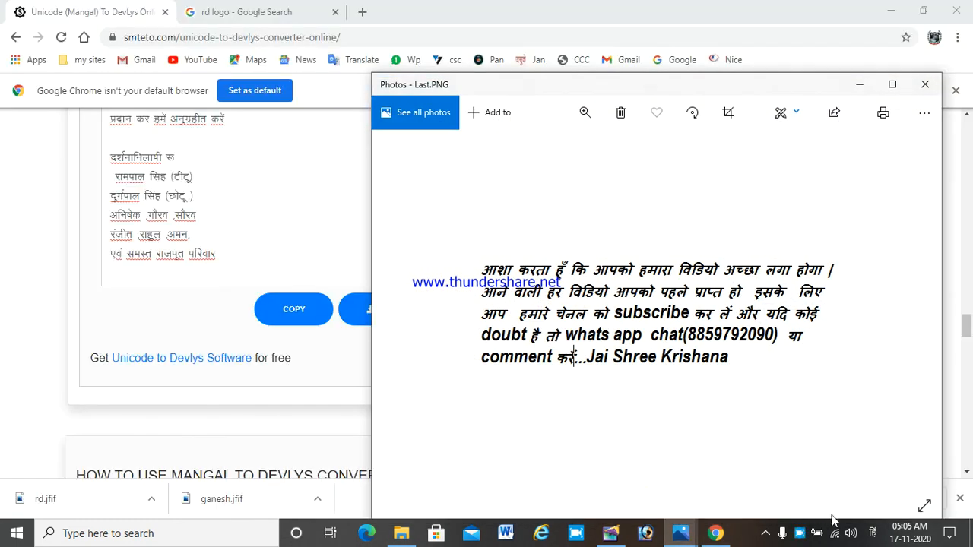
pyautogui.rightClick(816, 536)
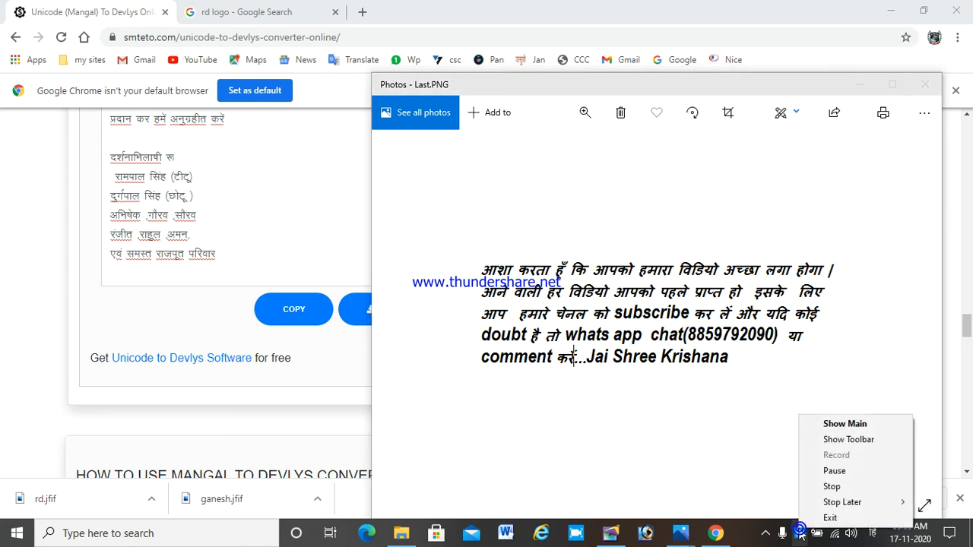